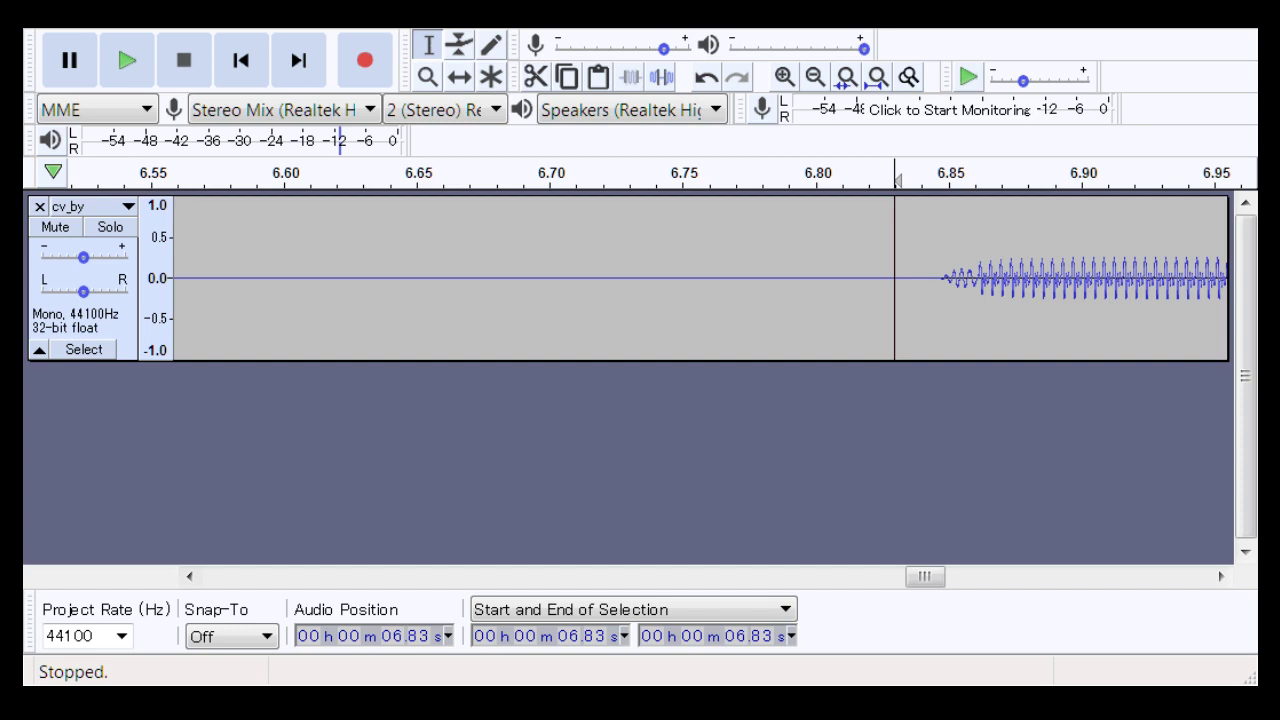
Step: Close the cv_by track
key("Tab")
left_click(40, 206)
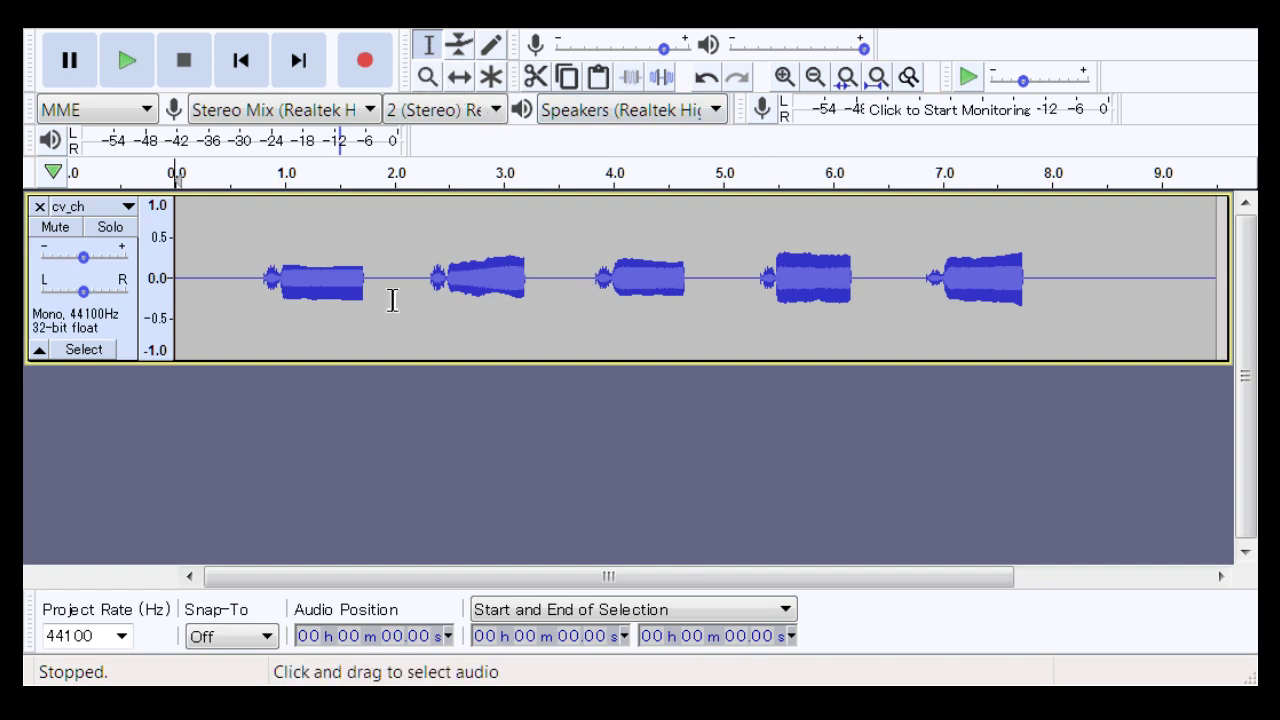
Step: Shorten the first syllable's consonant-to-vowel transition in cv_ch by deleting about 0.967–0.974 s, followed by about 0.968–0.973 s
left_click(262, 306)
left_click(262, 306)
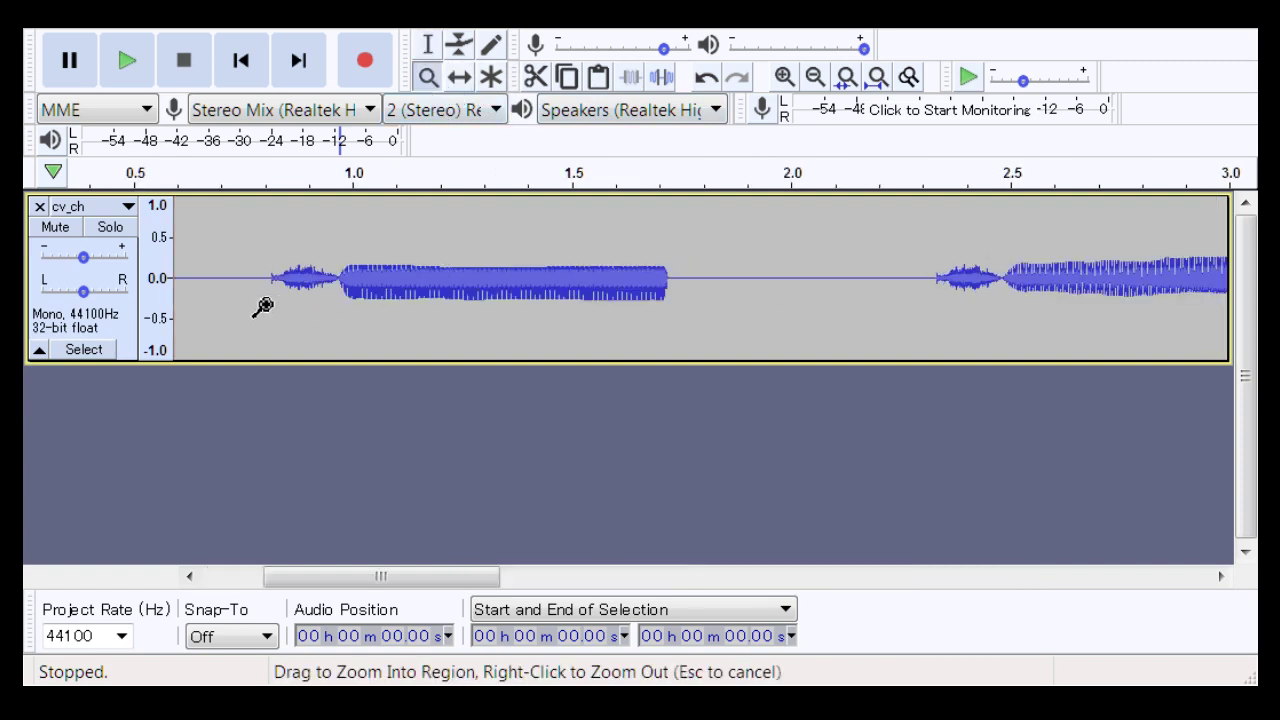
left_click(263, 306)
left_click(263, 306)
left_click(265, 305)
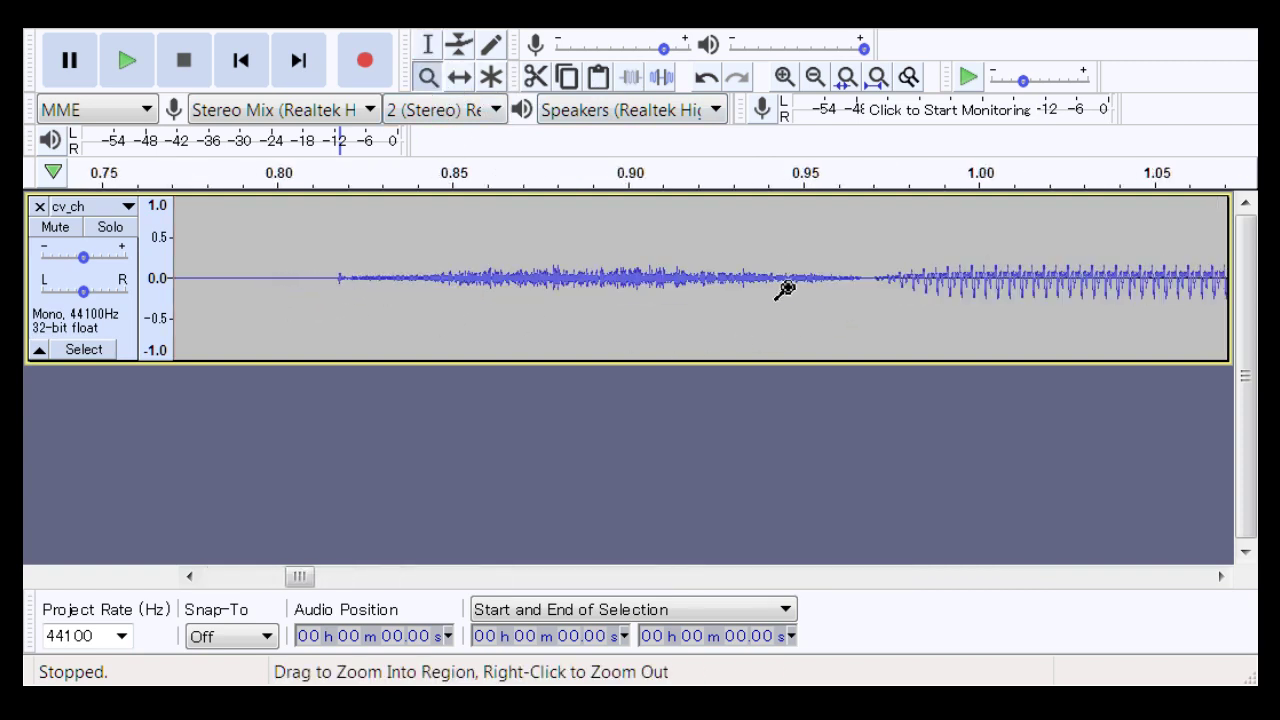
left_click(966, 291)
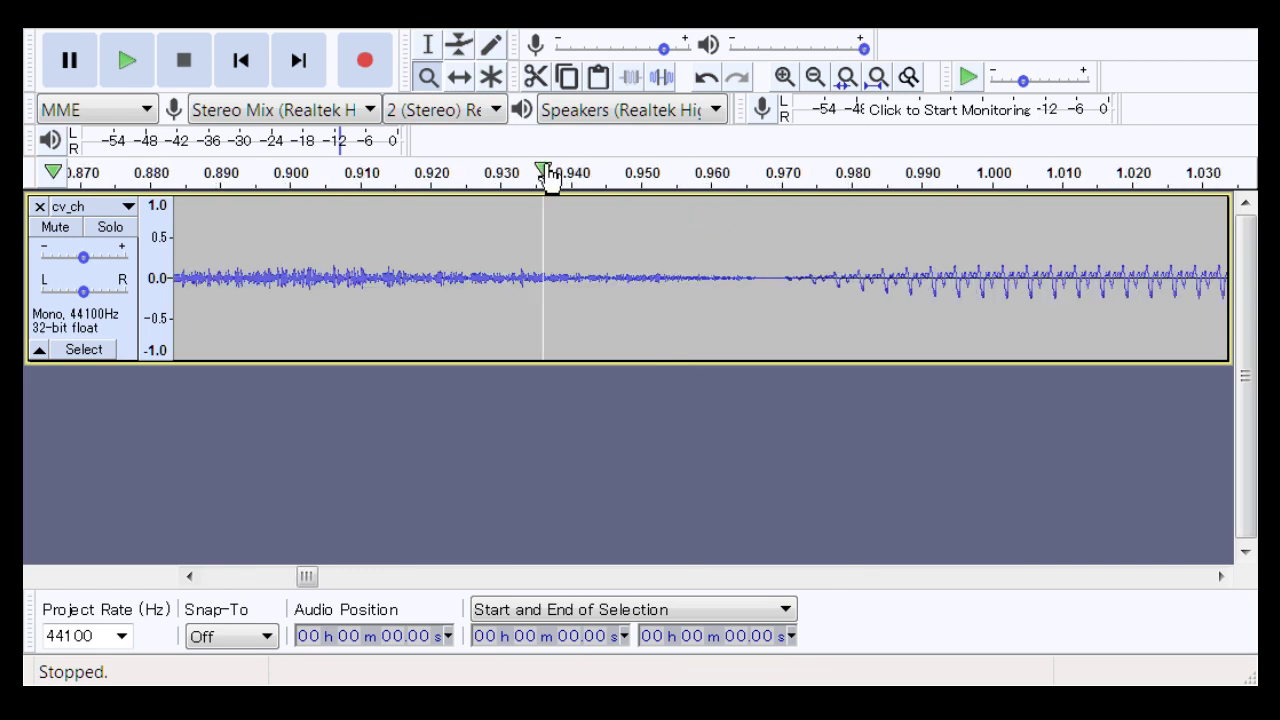
left_click(427, 48)
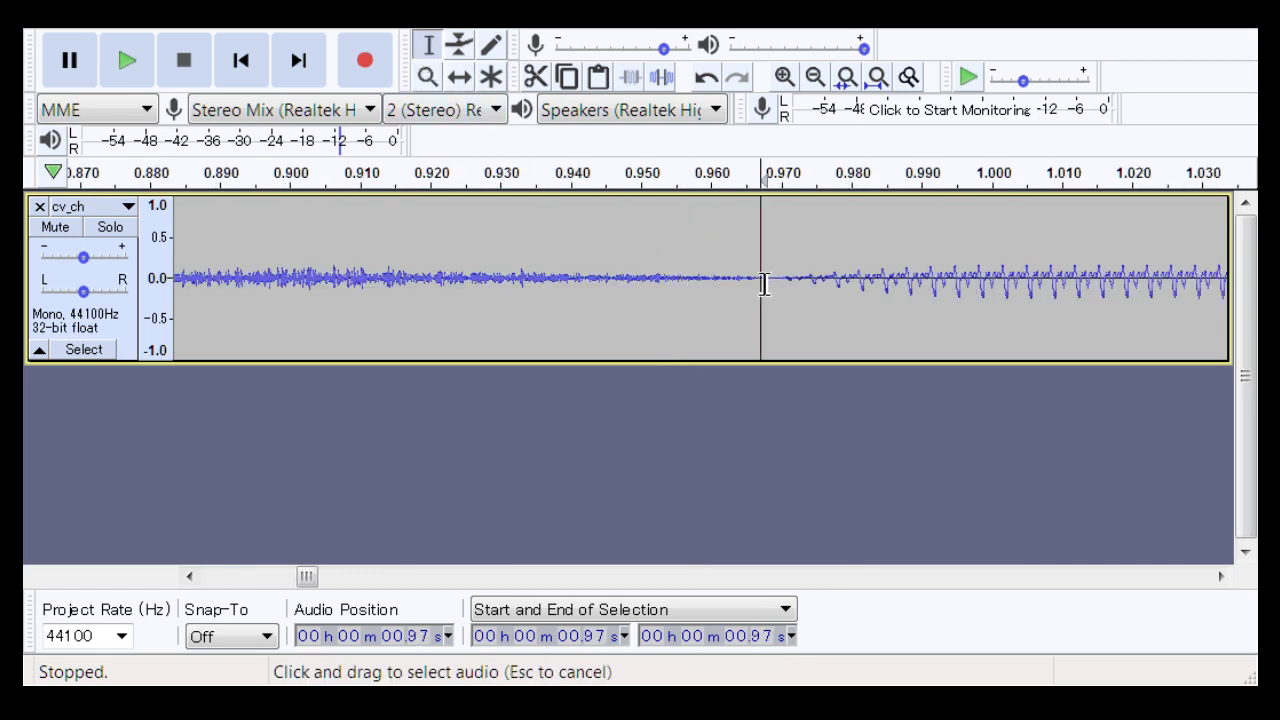
left_click_drag(763, 285, 817, 306)
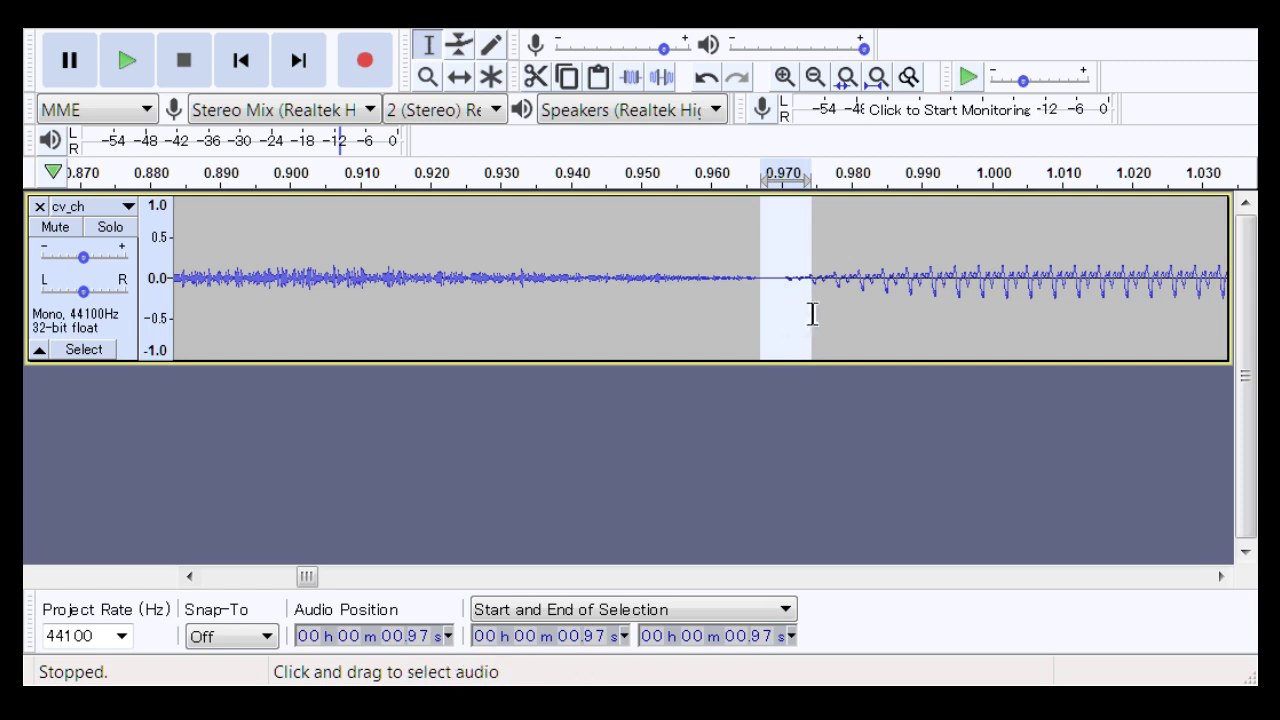
key("Left")
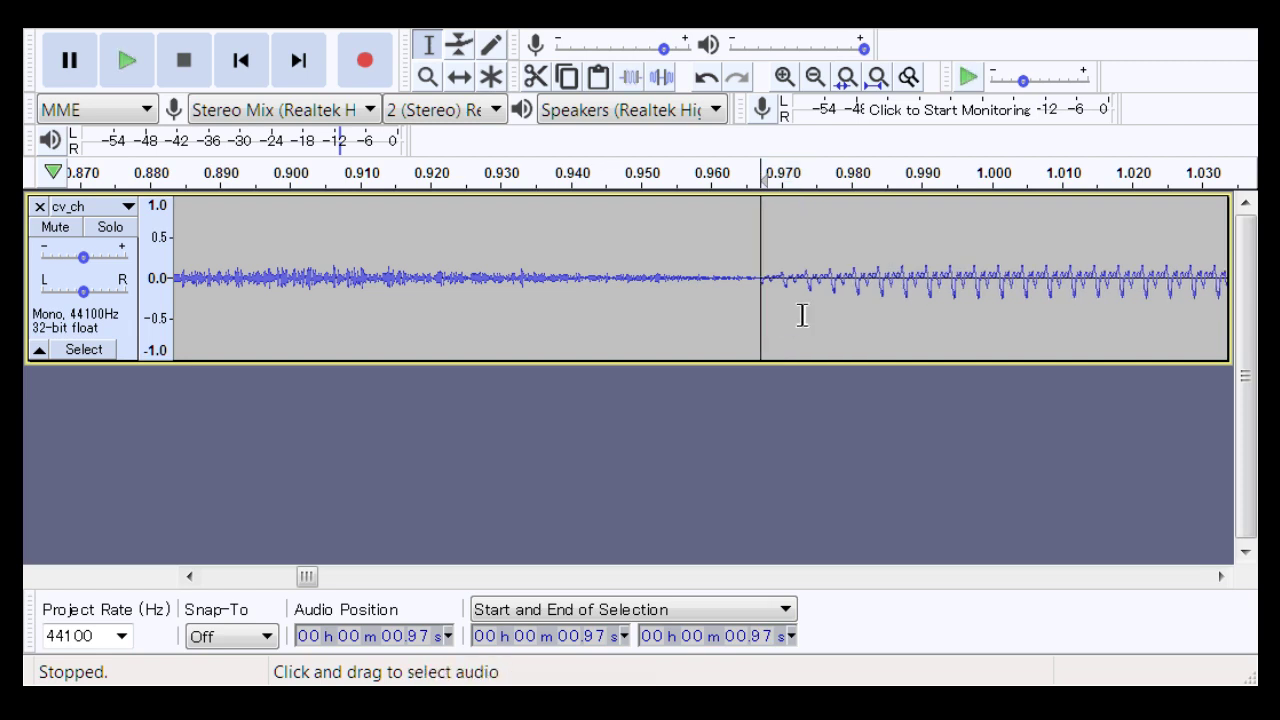
left_click_drag(764, 296, 811, 318)
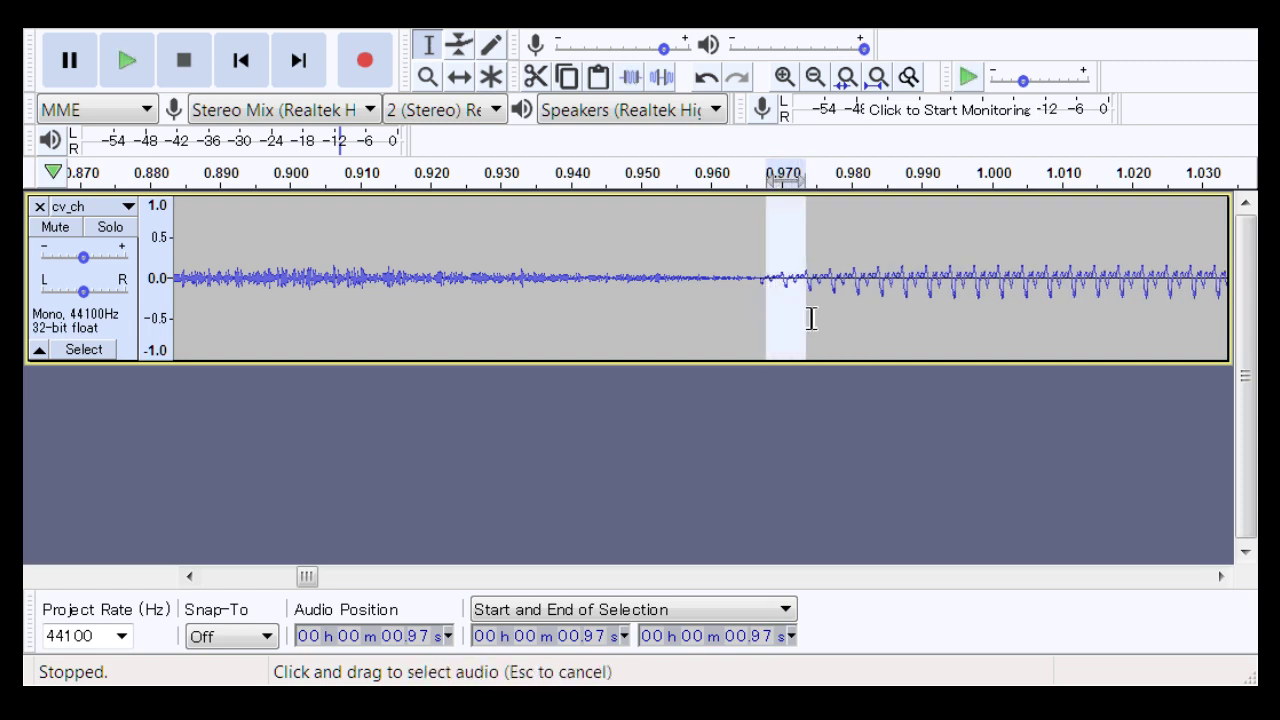
key("Left")
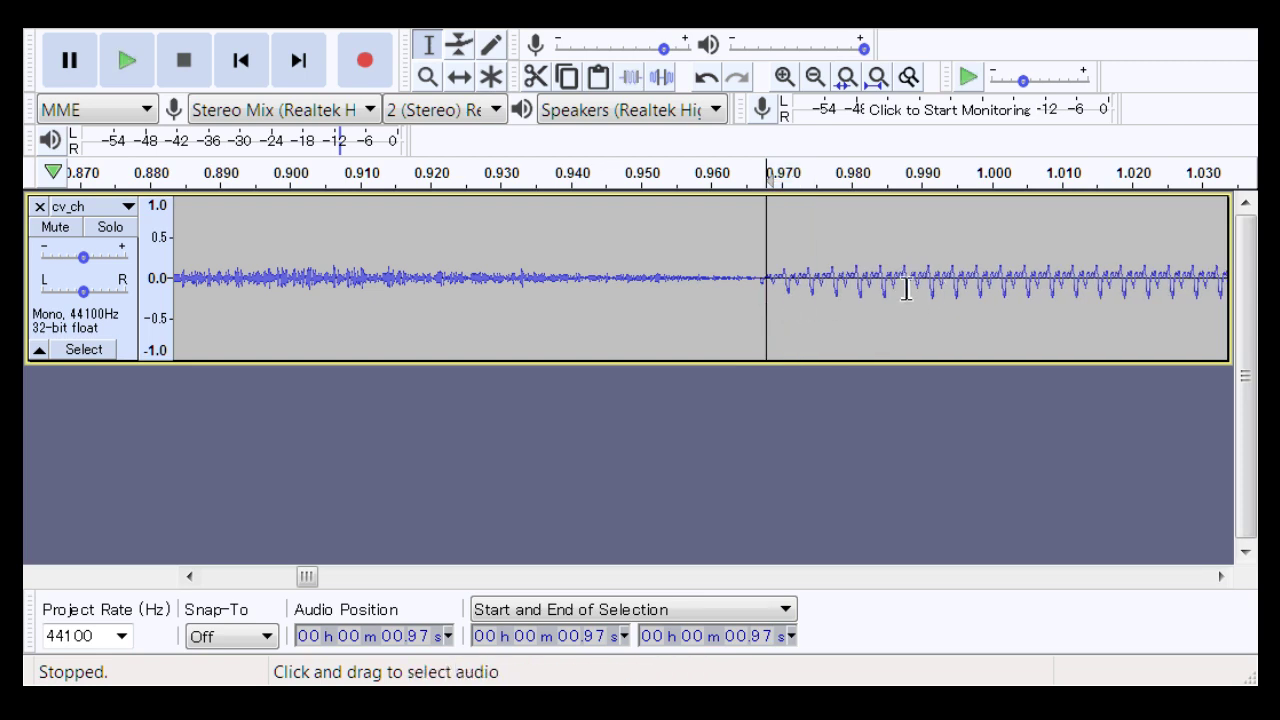
Step: Delete the leftover sliver just before the first syllable's vowel, about 0.966 to 0.968 s
left_click(430, 78)
left_click(809, 281)
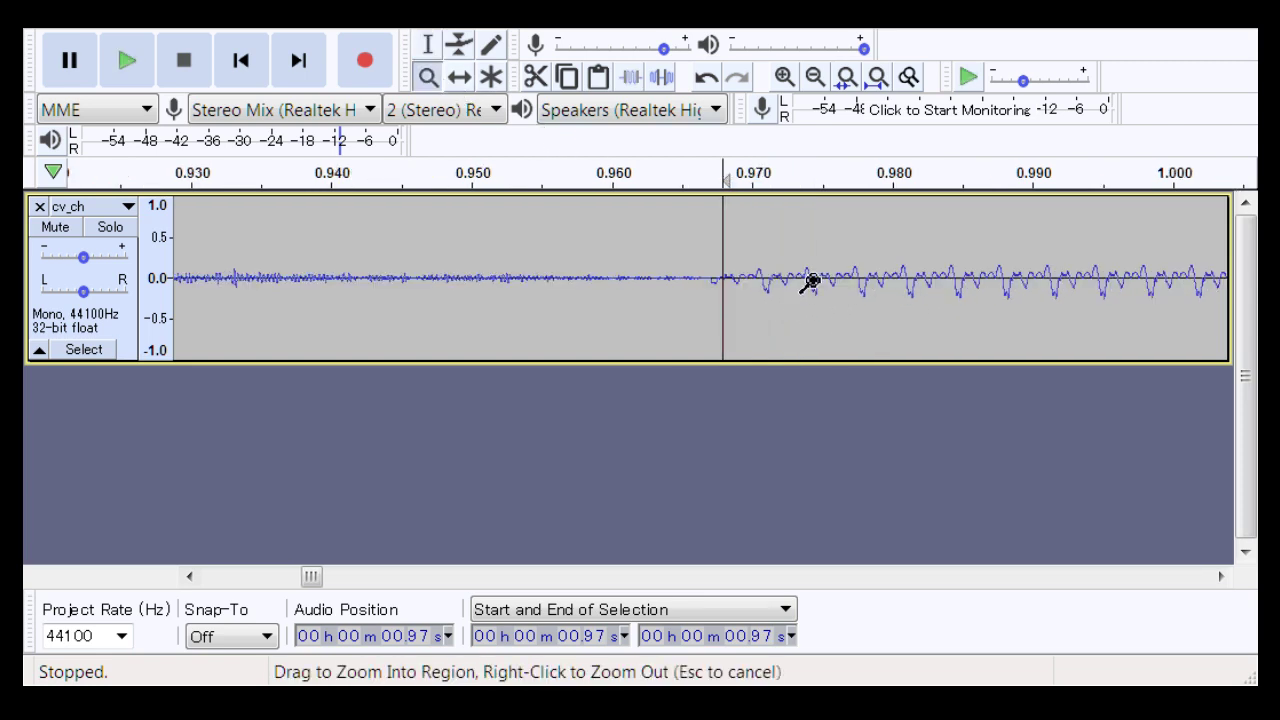
left_click(809, 281)
key("F1")
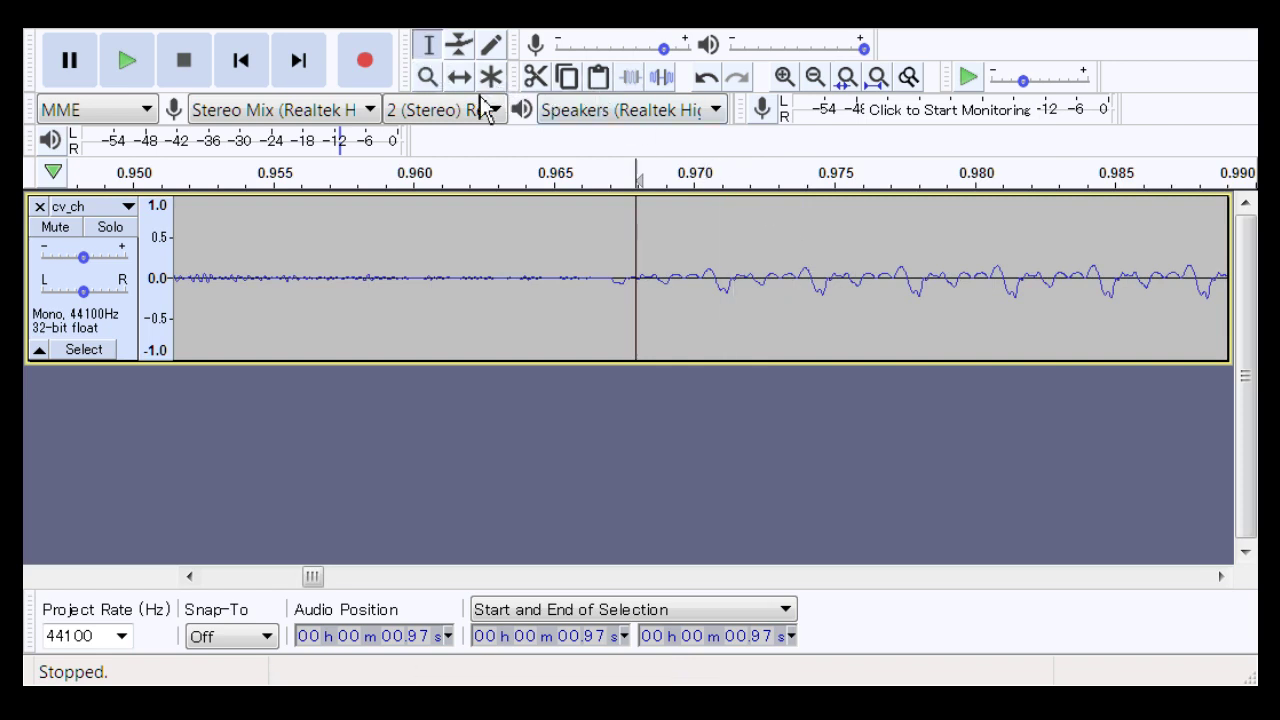
left_click_drag(595, 287, 636, 333)
key("Delete")
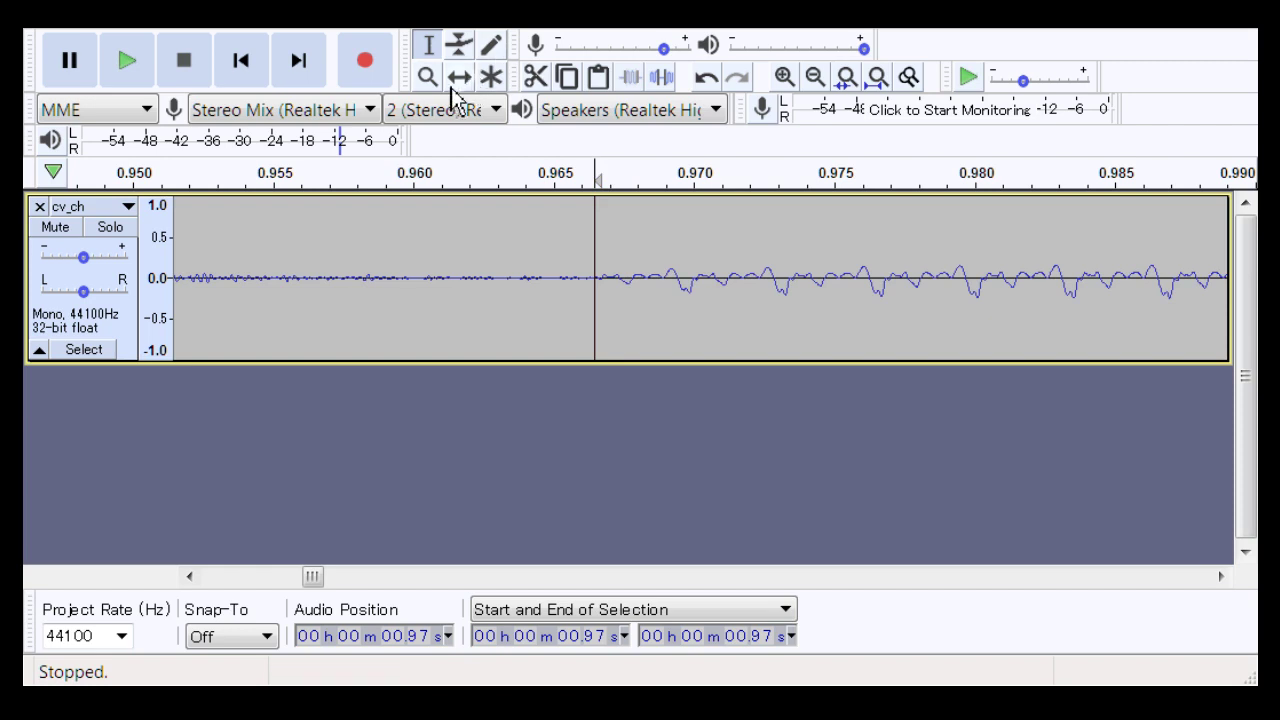
Step: Play back the edited first syllable from about 0.79 s to check the transition
left_click(428, 80)
right_click(505, 229)
right_click(505, 229)
right_click(505, 229)
right_click(505, 229)
right_click(505, 229)
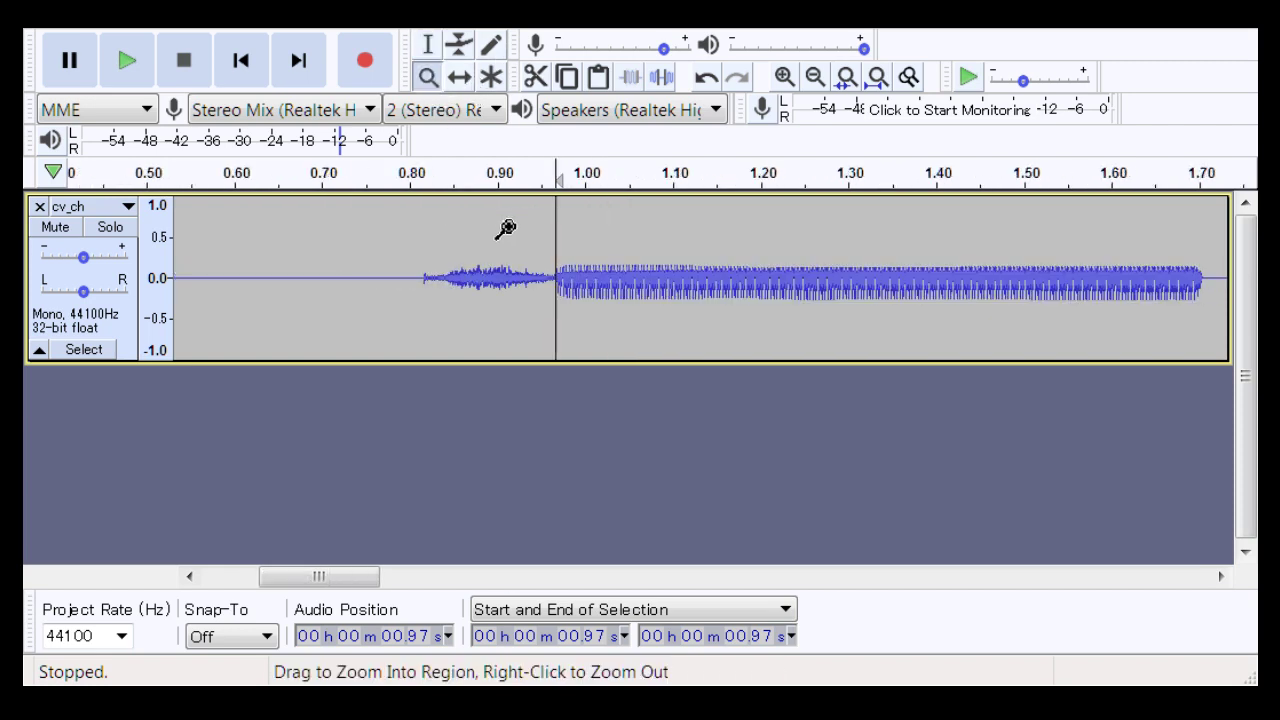
left_click(428, 47)
left_click(402, 273)
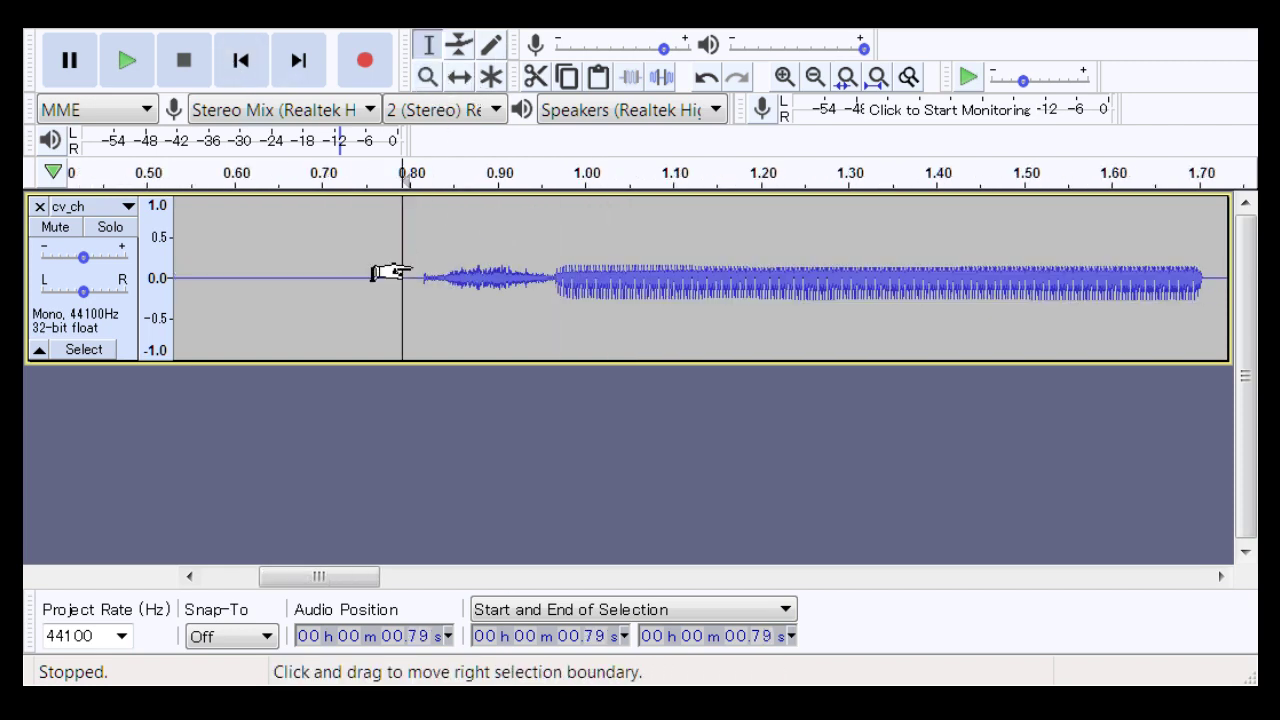
key("space")
key("space")
key("space")
key("space")
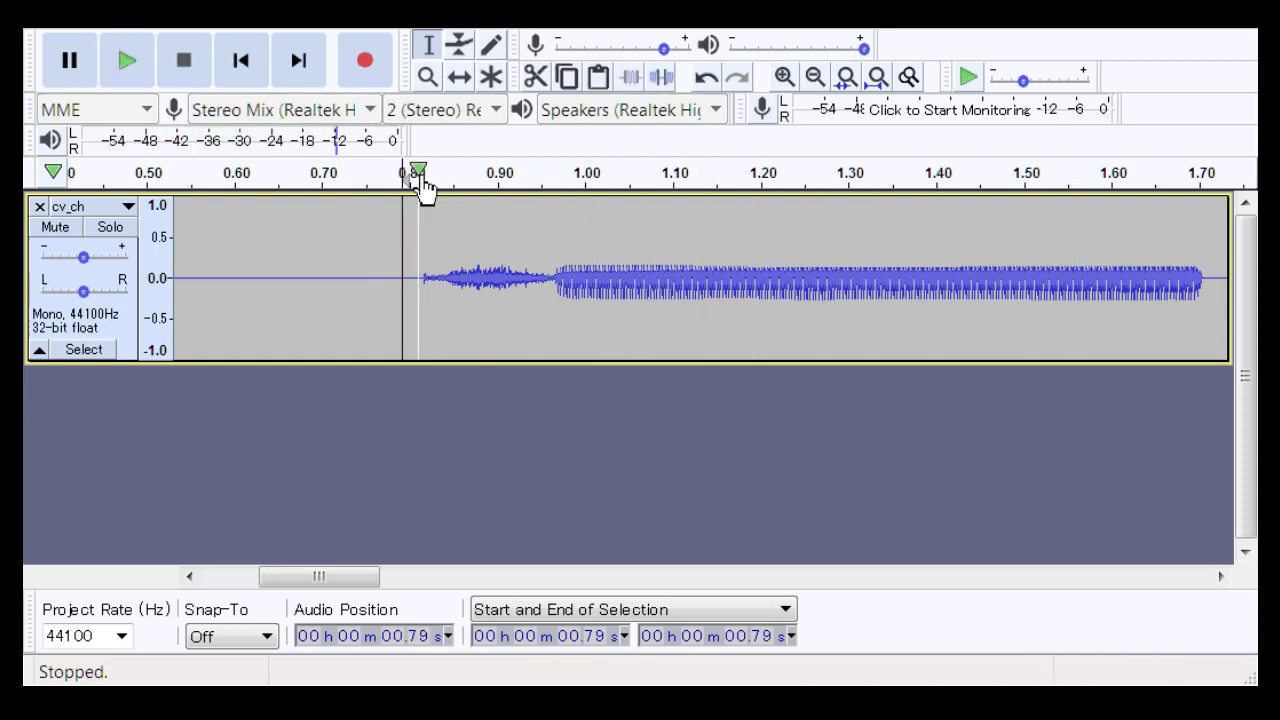
Step: Tighten the second syllable's consonant-to-vowel transition by deleting about 2.464–2.487 s and the remaining quiet stretch at about 2.460–2.464 s
left_click_drag(366, 580, 530, 585)
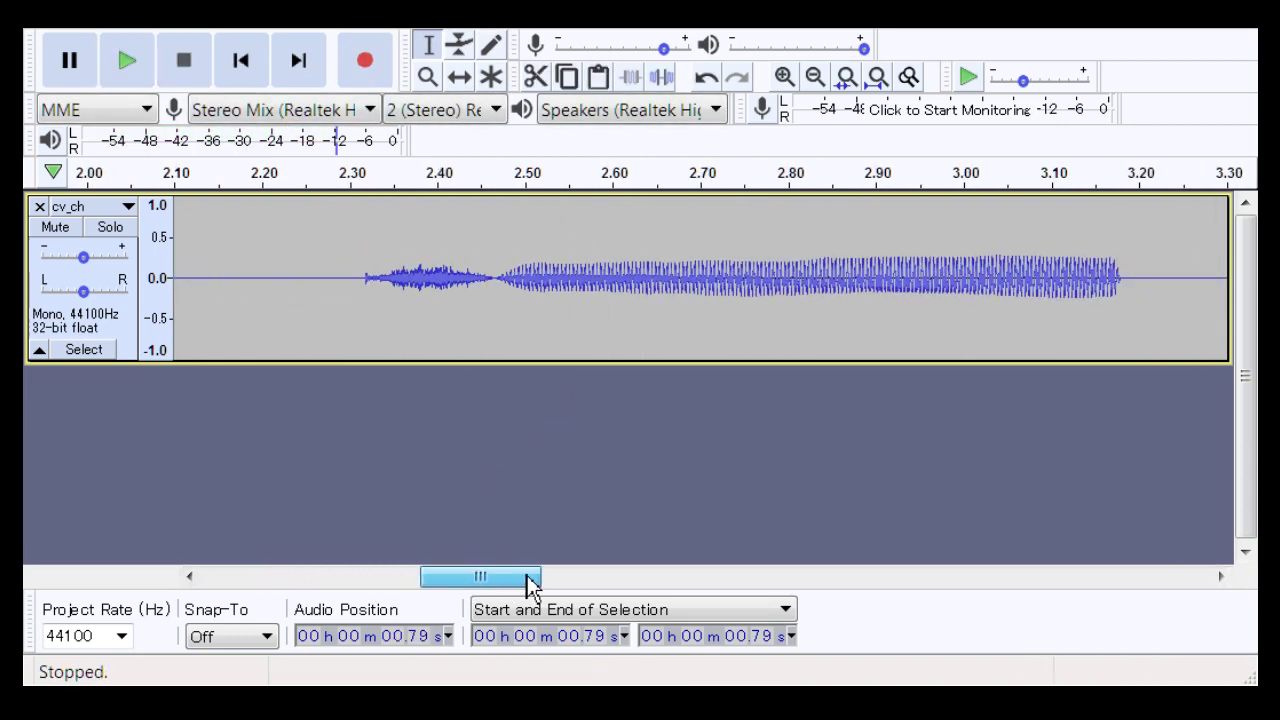
left_click(428, 77)
left_click_drag(463, 294, 550, 303)
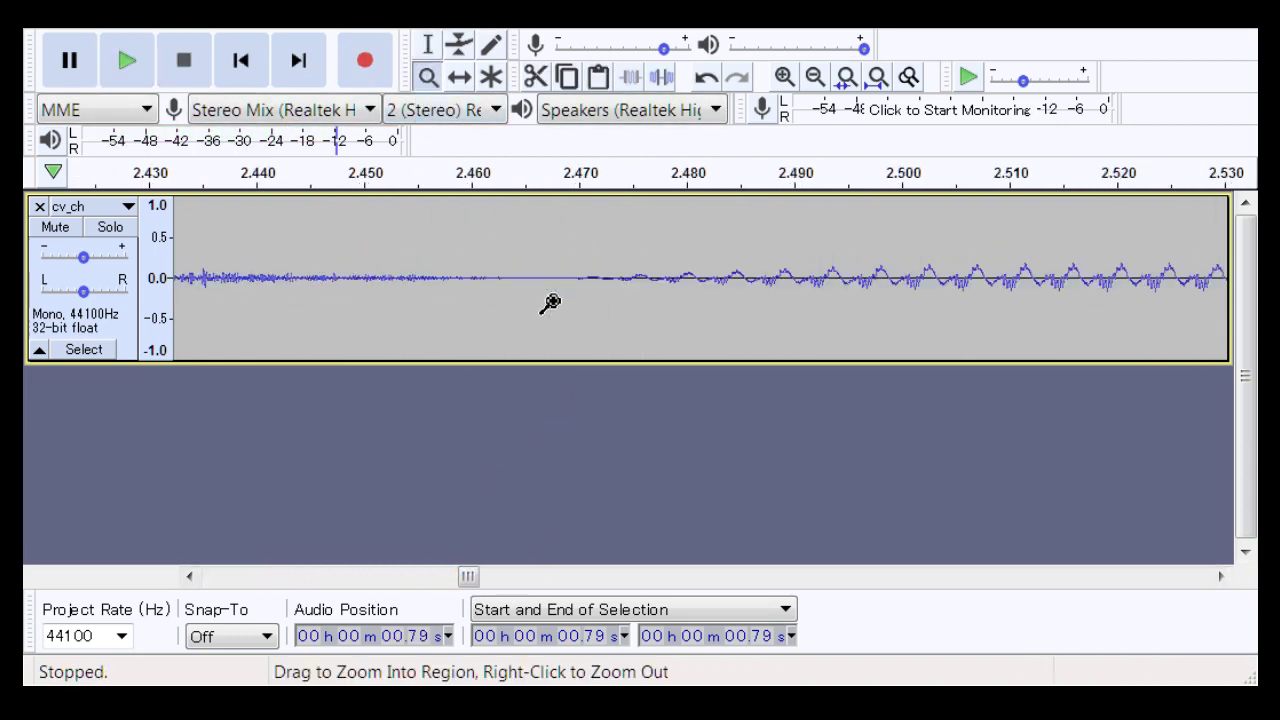
left_click(428, 45)
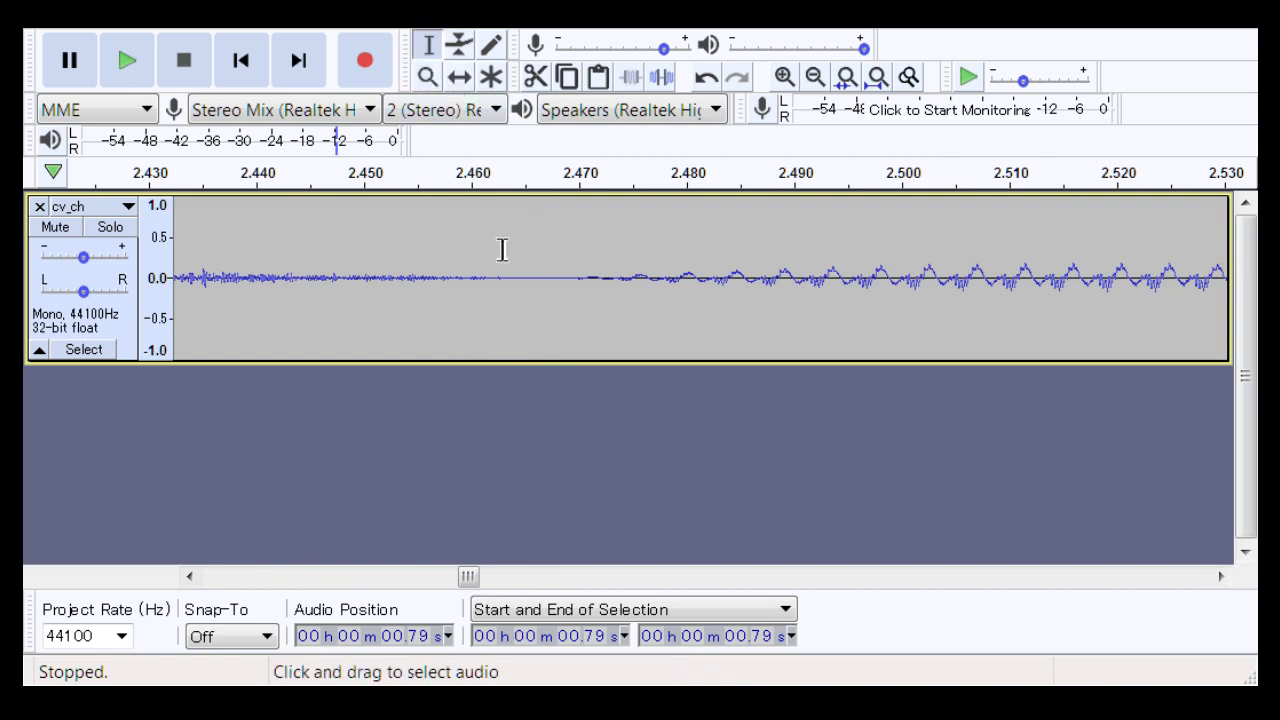
left_click_drag(512, 287, 752, 340)
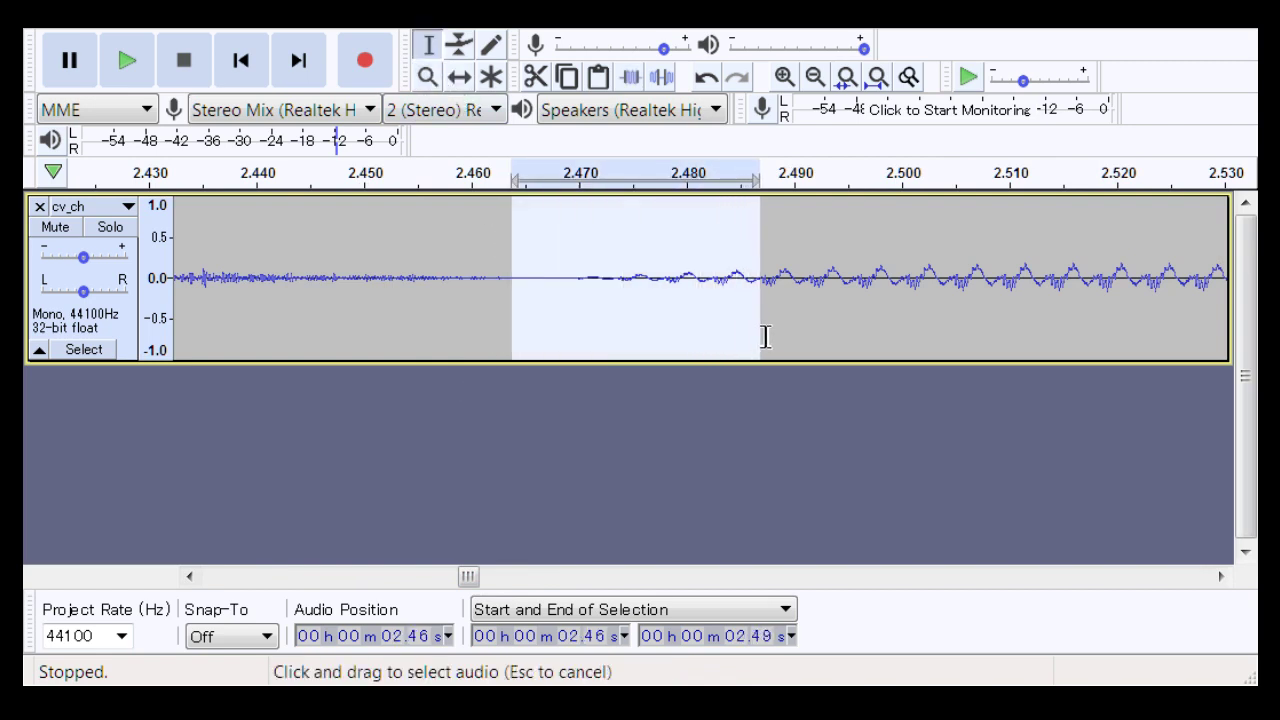
key("Left")
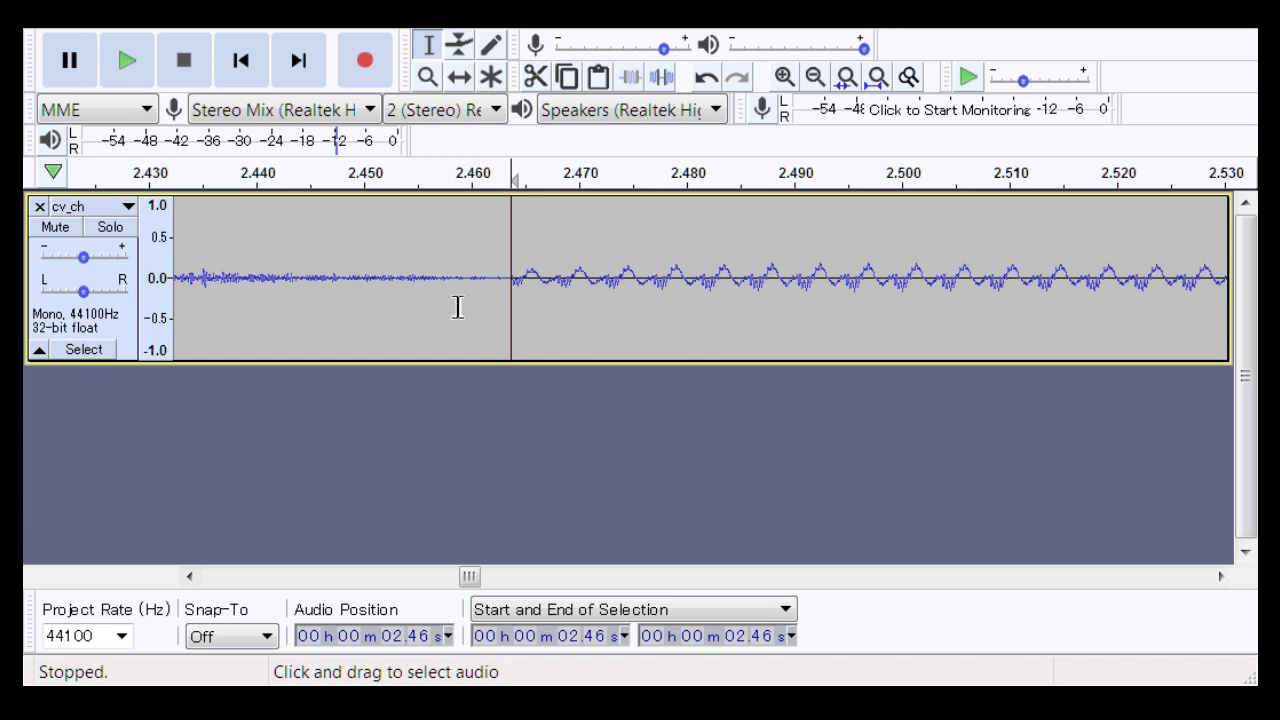
left_click_drag(512, 300, 449, 329)
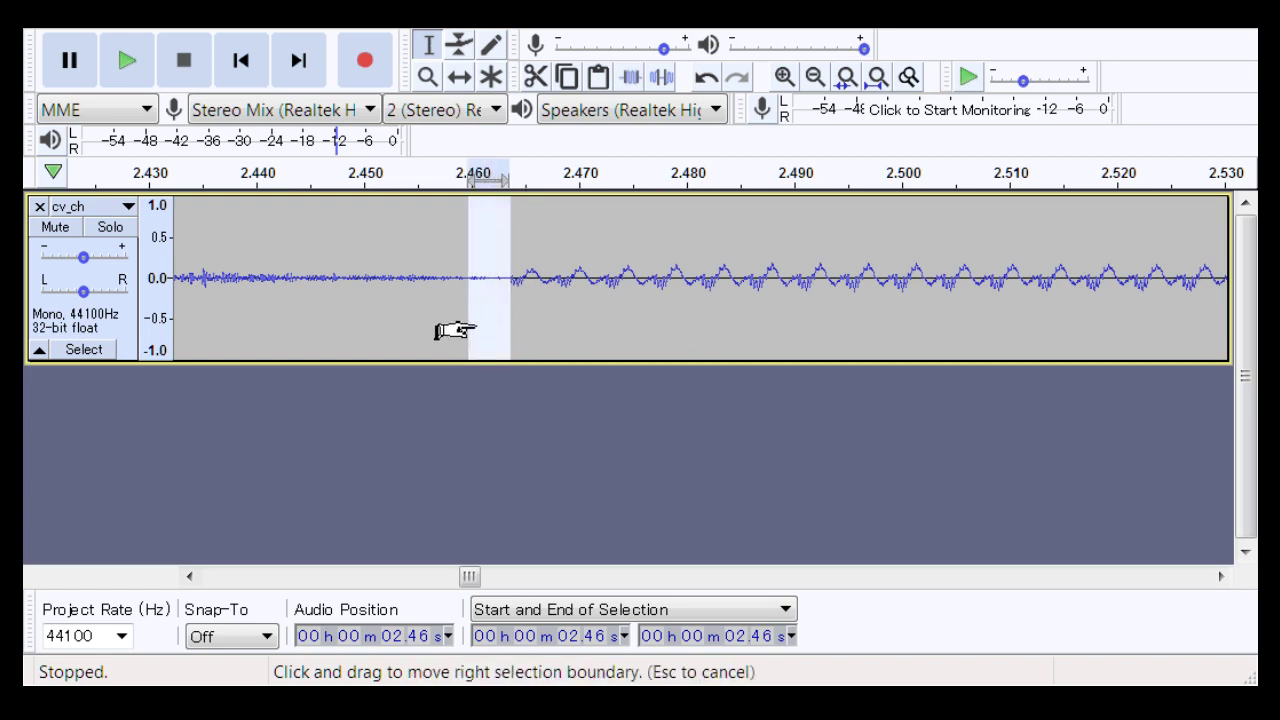
key("Delete")
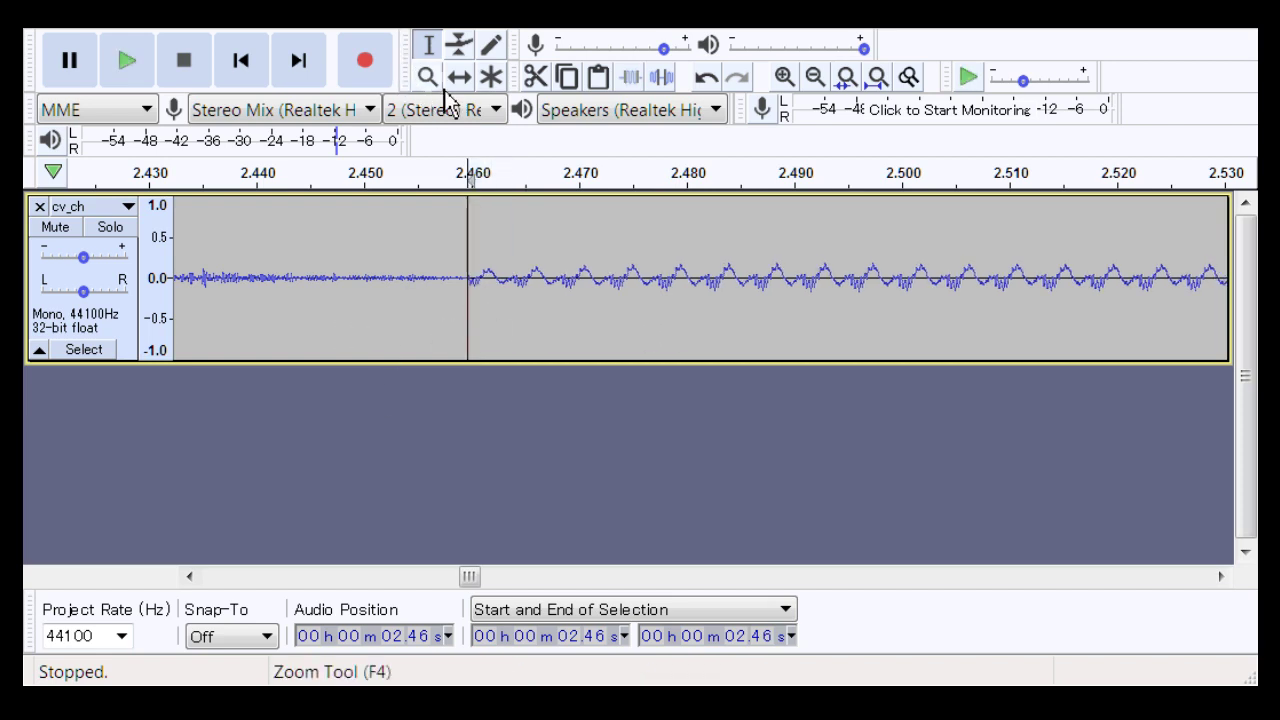
Step: Play back the edited second syllable from about 2.32 s
left_click(427, 77)
right_click(514, 351)
right_click(508, 348)
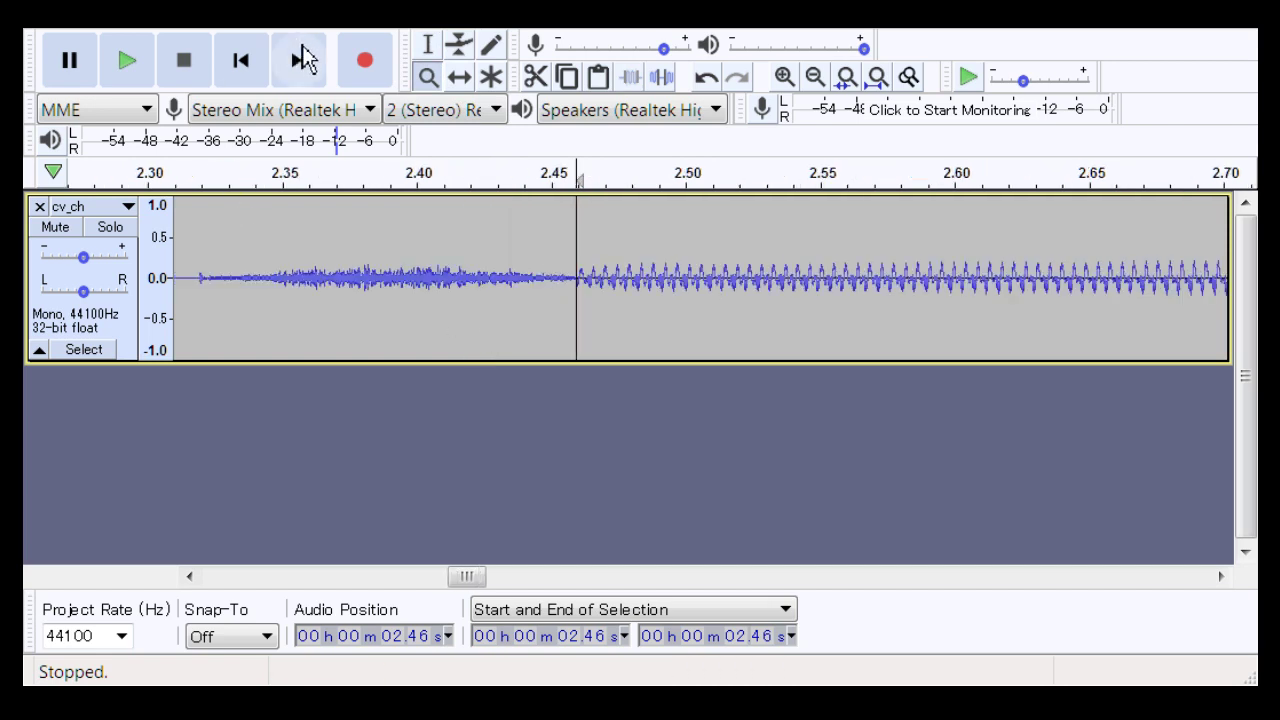
left_click(428, 45)
left_click(206, 278)
left_click(194, 279)
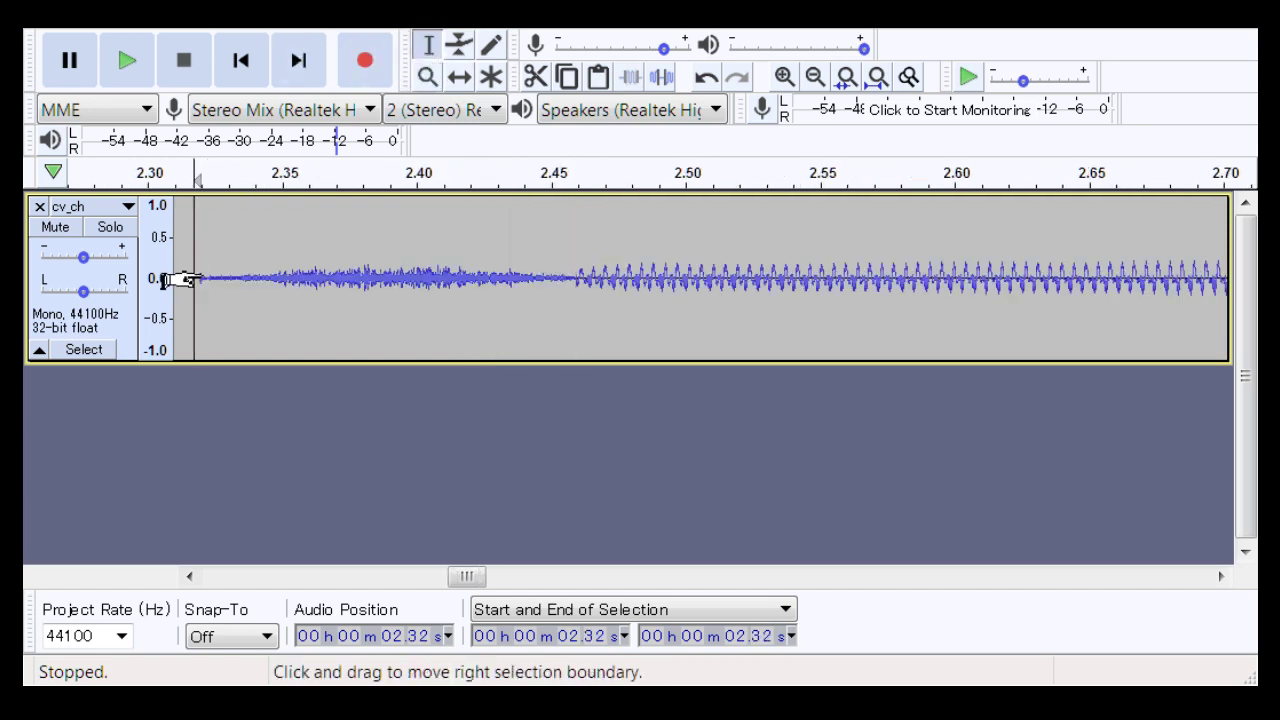
key("space")
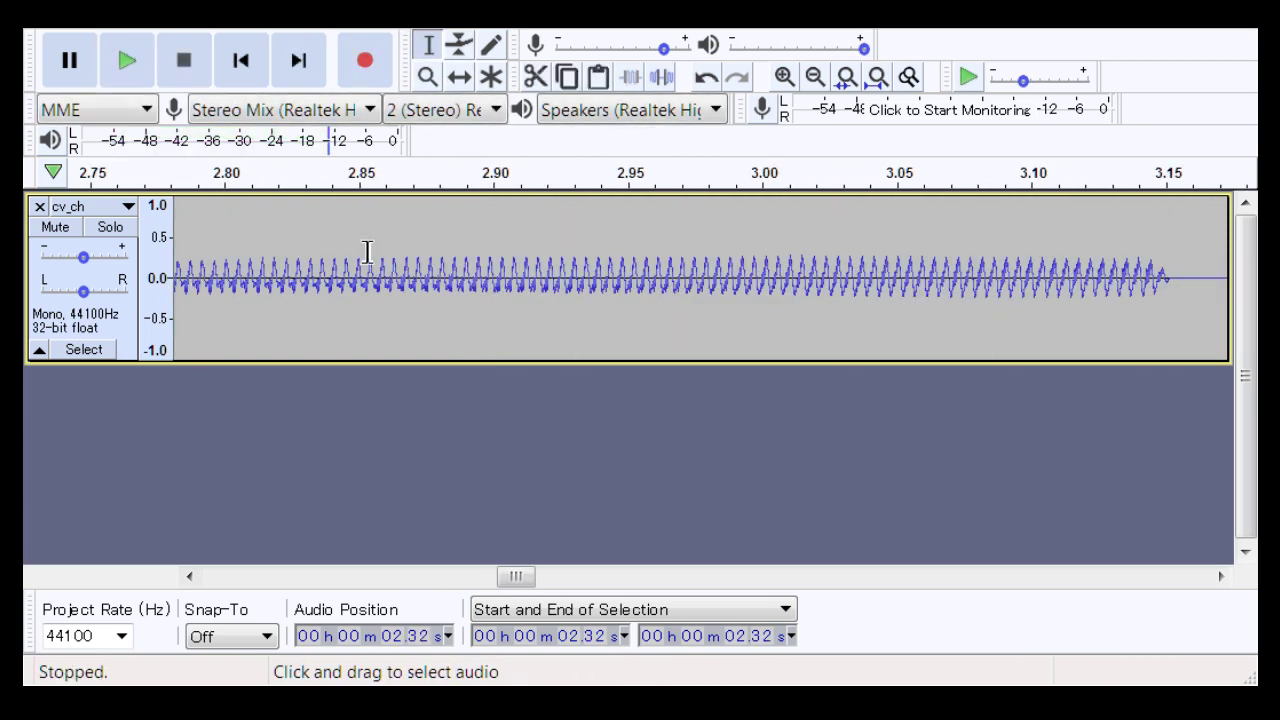
key("space")
Step: Try deleting the third syllable's quiet transition from about 3.942 to 3.955 s, and undo the cut
left_click_drag(523, 579, 631, 600)
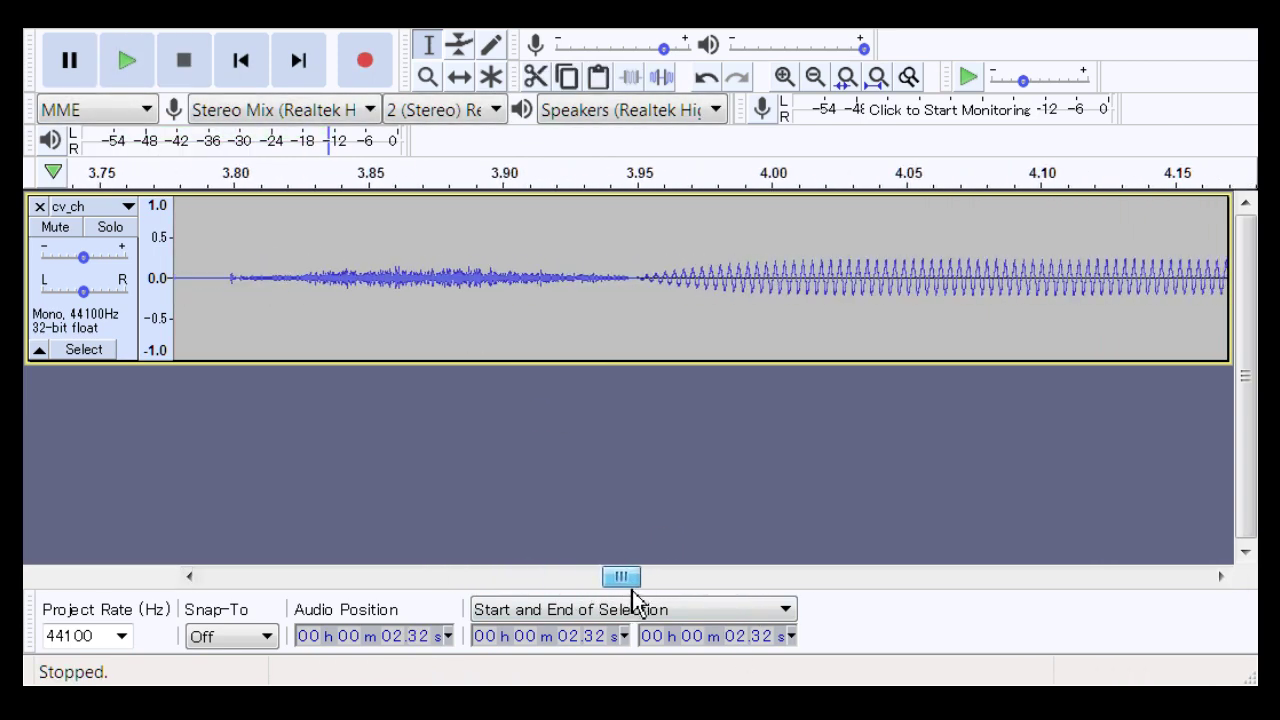
left_click(446, 75)
left_click(657, 287)
left_click(655, 286)
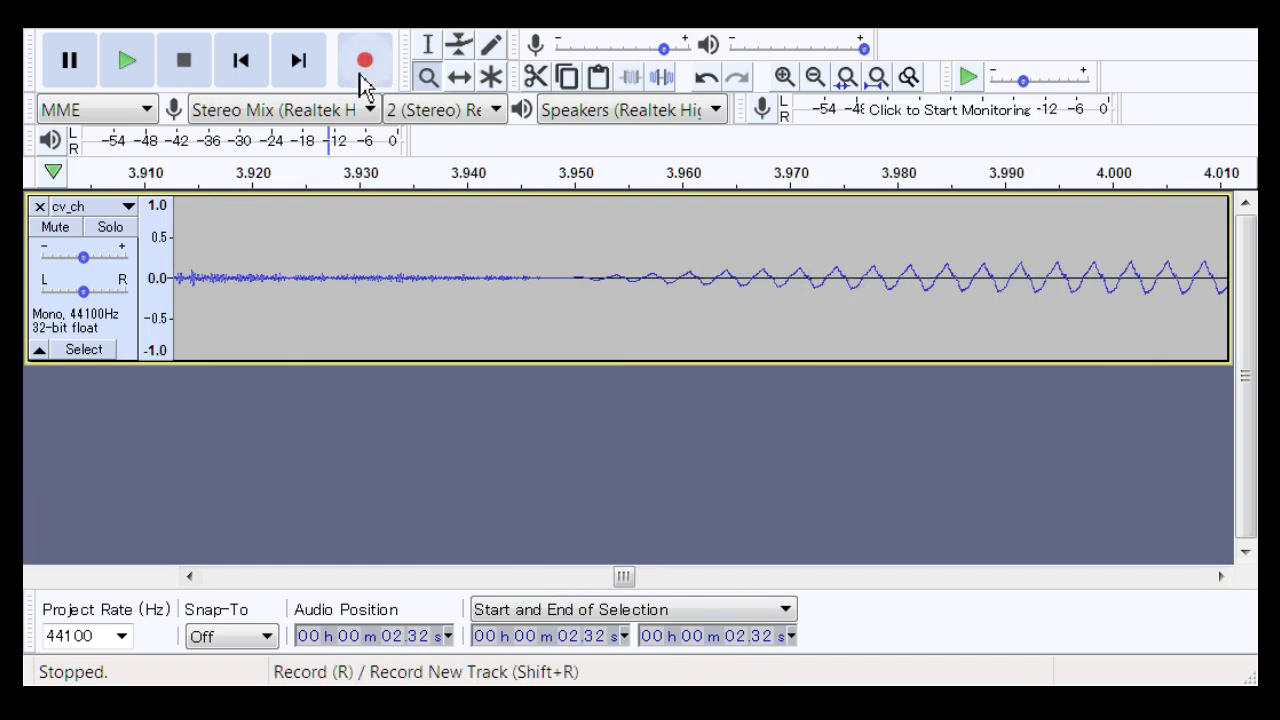
left_click(428, 46)
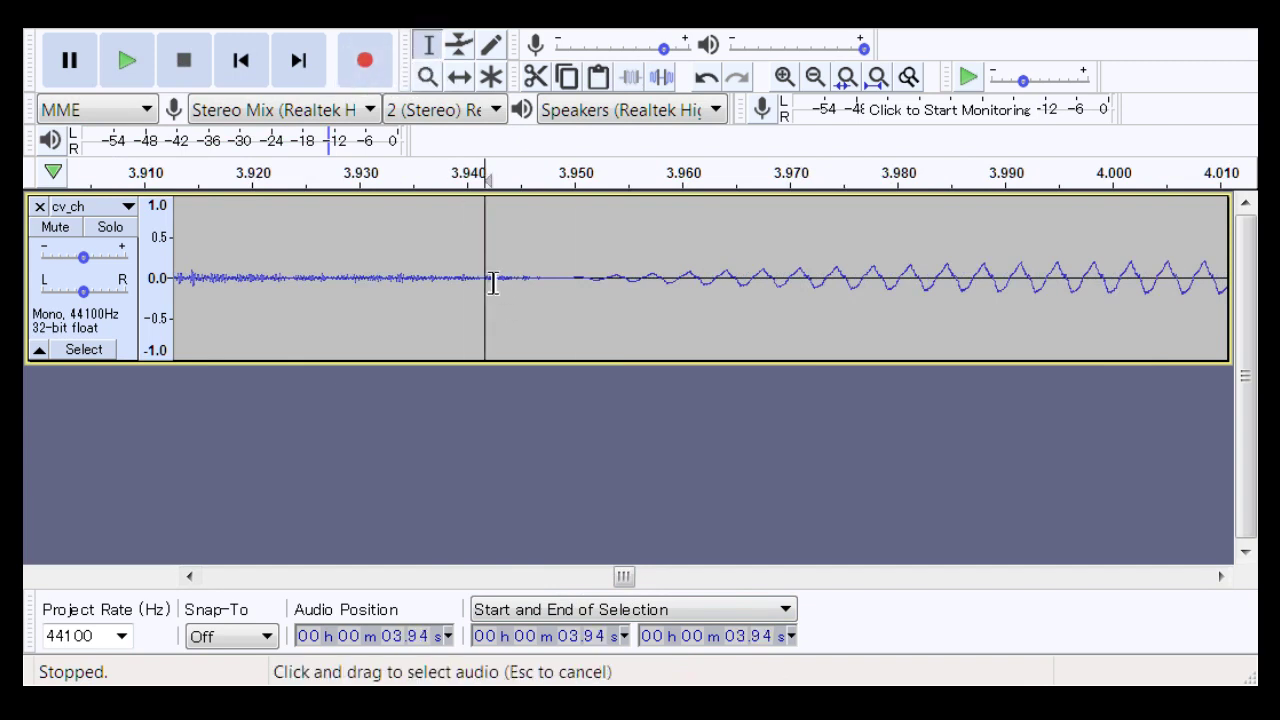
left_click_drag(493, 283, 642, 346)
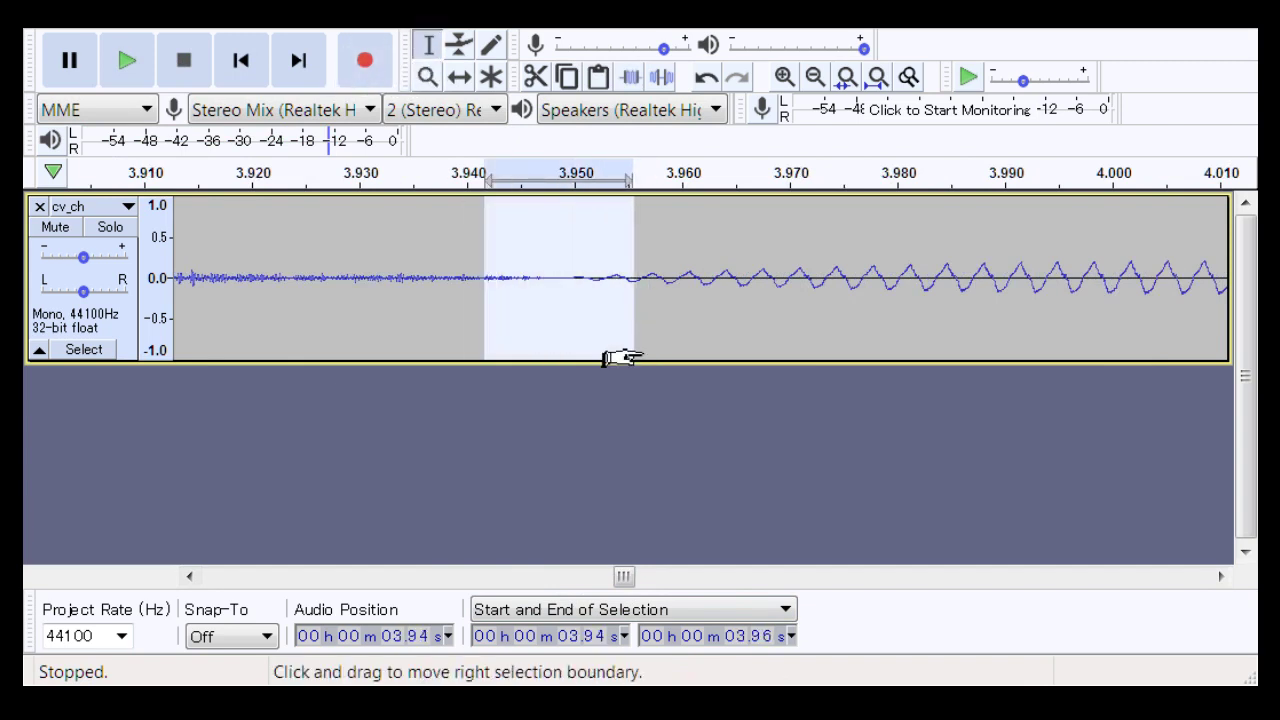
key("Left")
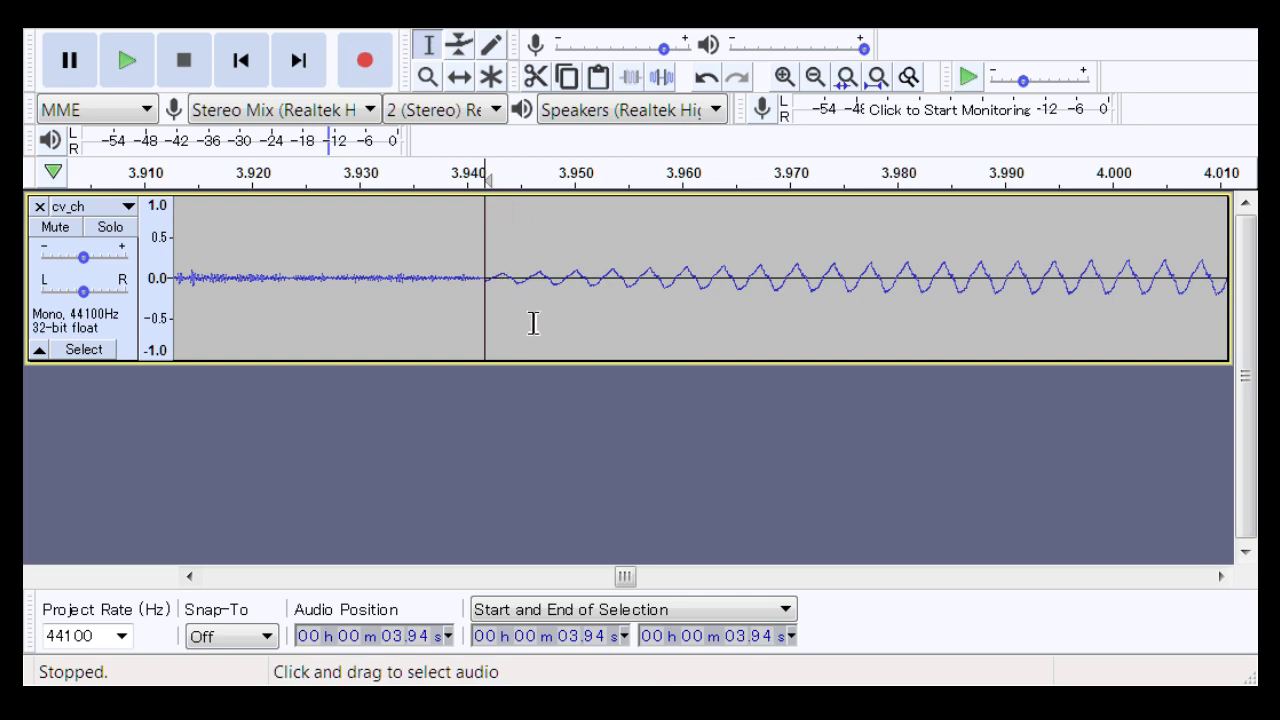
key("ctrl+z")
Step: Delete the gap between the third syllable's consonant and vowel, about 3.944 to 3.955 s
left_click_drag(628, 283, 519, 317)
key("Delete")
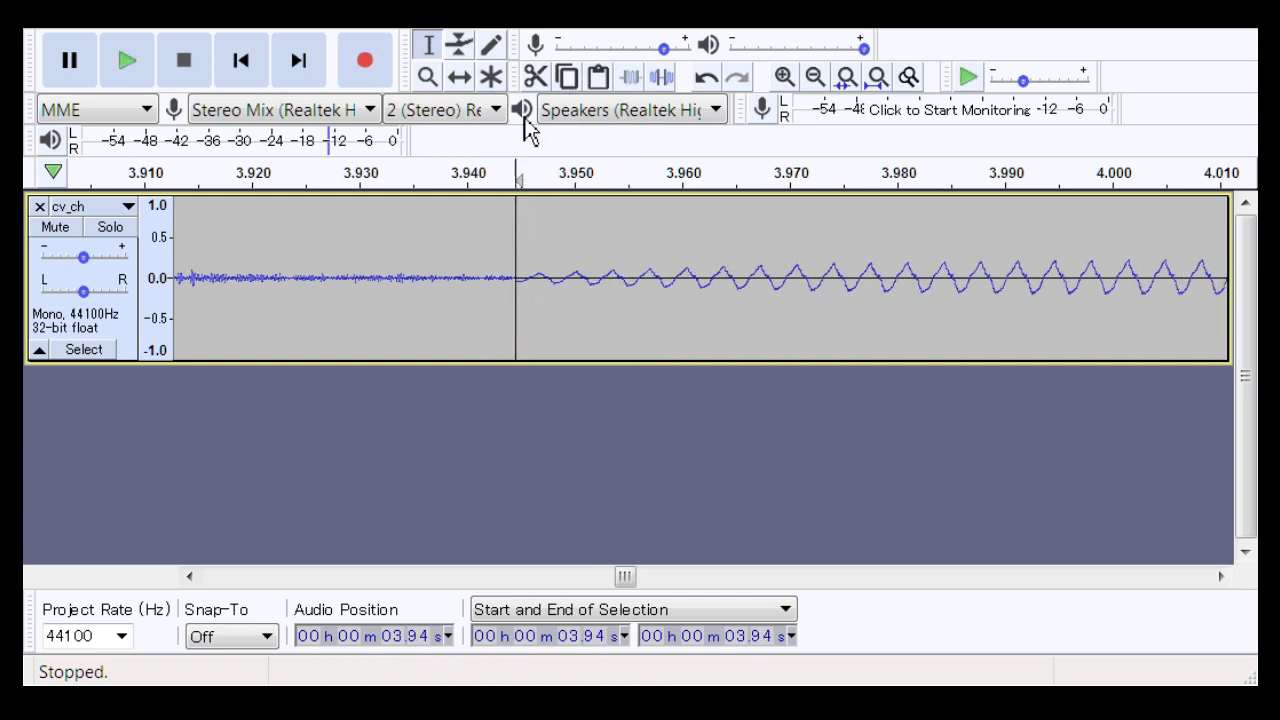
Step: Play back the edited third syllable from about 3.75 s
left_click(428, 74)
right_click(590, 277)
right_click(583, 277)
right_click(583, 277)
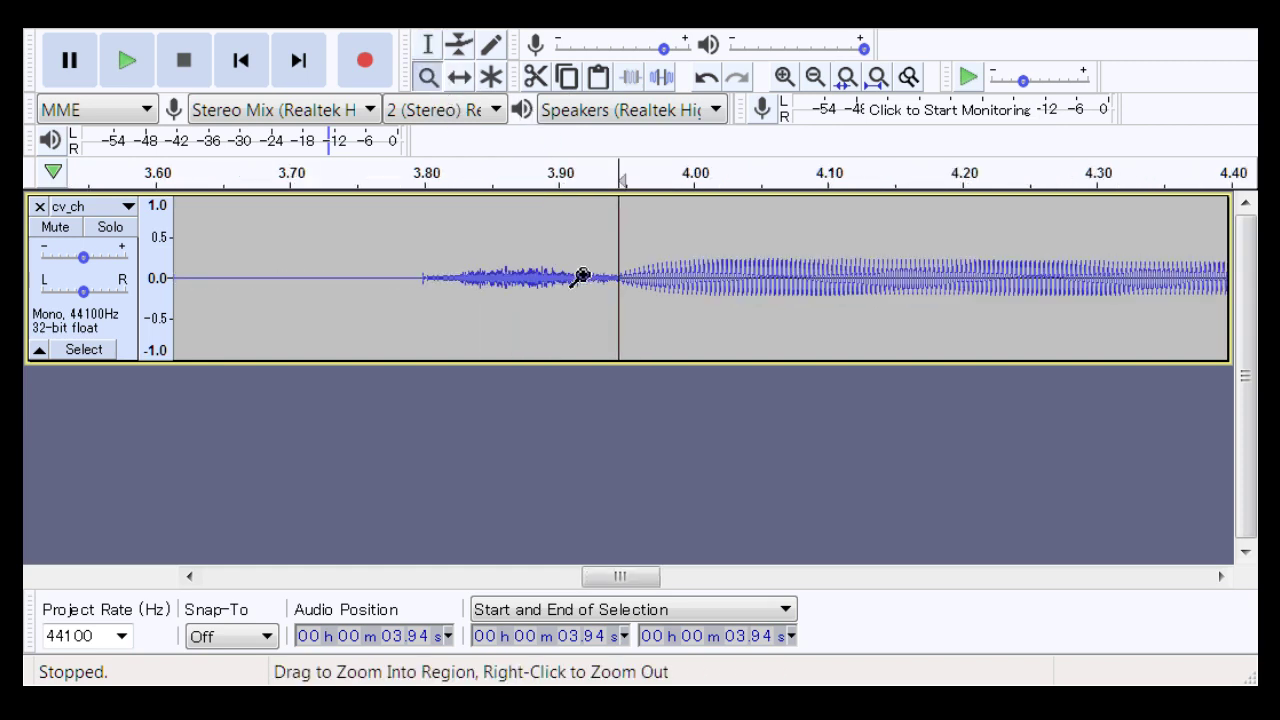
left_click(428, 44)
left_click(362, 270)
key("space")
key("space")
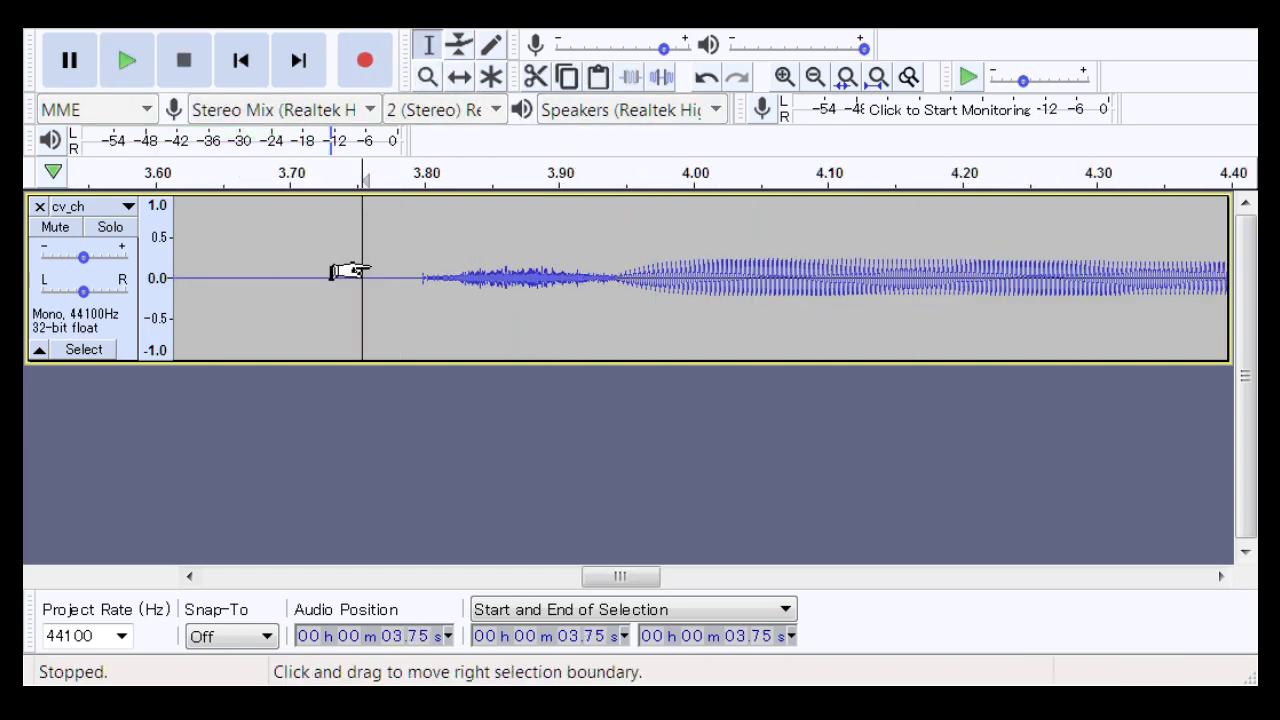
key("space")
key("space")
Step: Delete the quiet gap between the fourth syllable's consonant and vowel, about 5.435 to 5.439 s
left_click(428, 76)
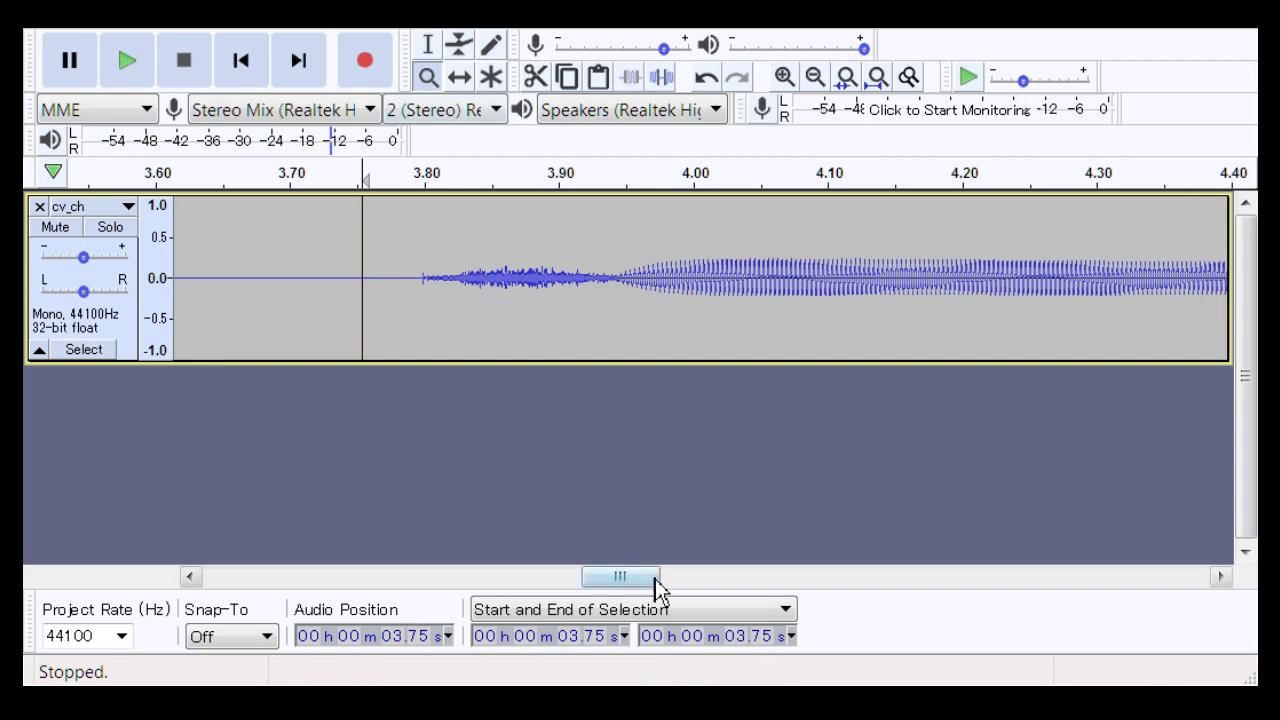
left_click_drag(640, 585, 780, 611)
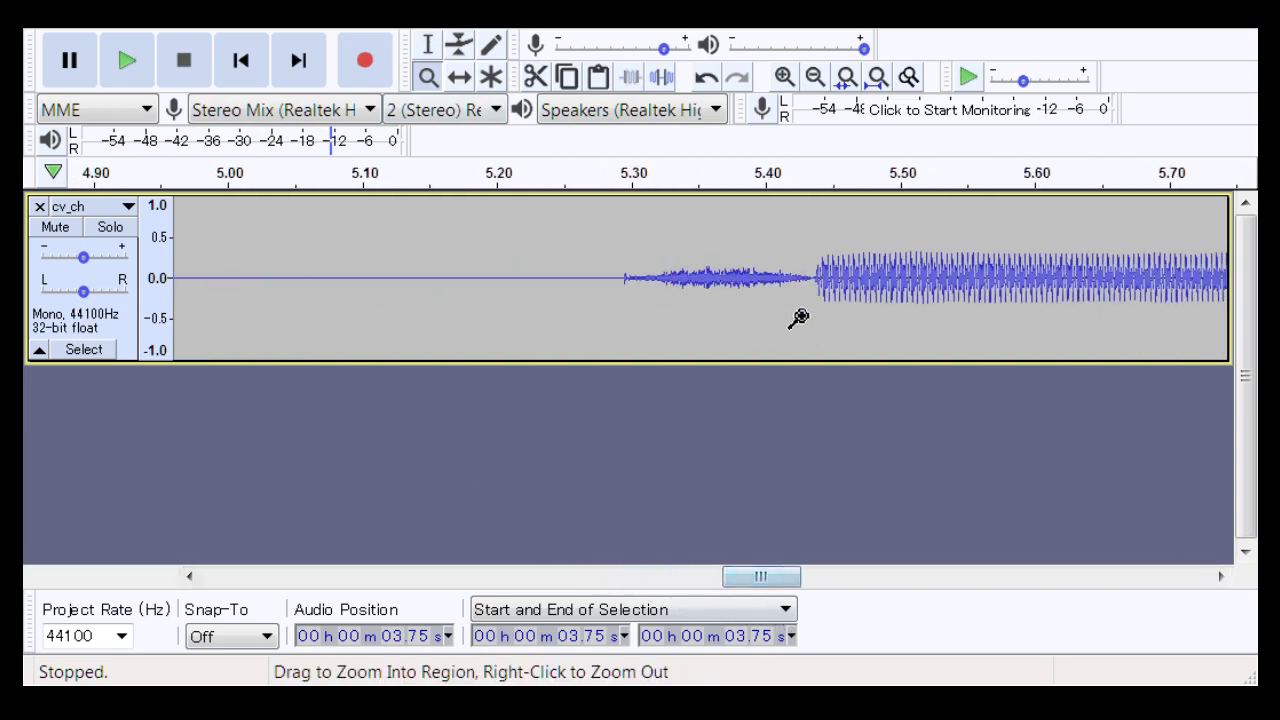
left_click(799, 317)
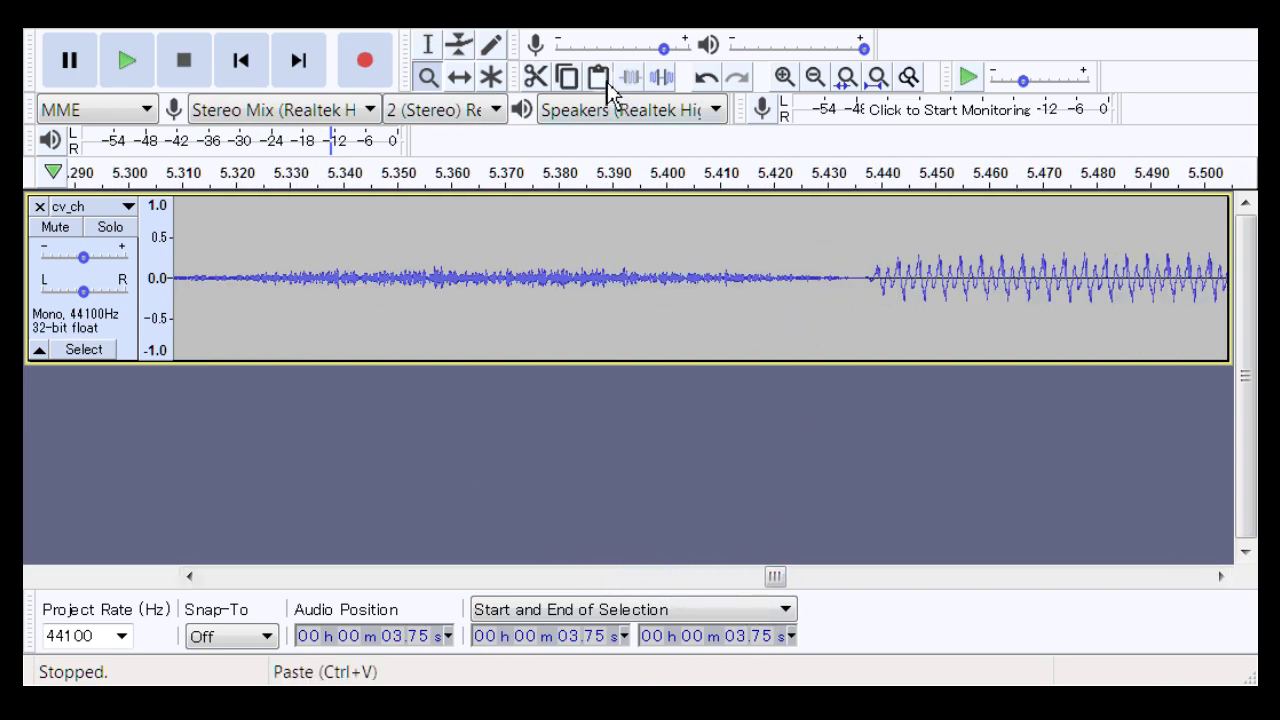
left_click(437, 58)
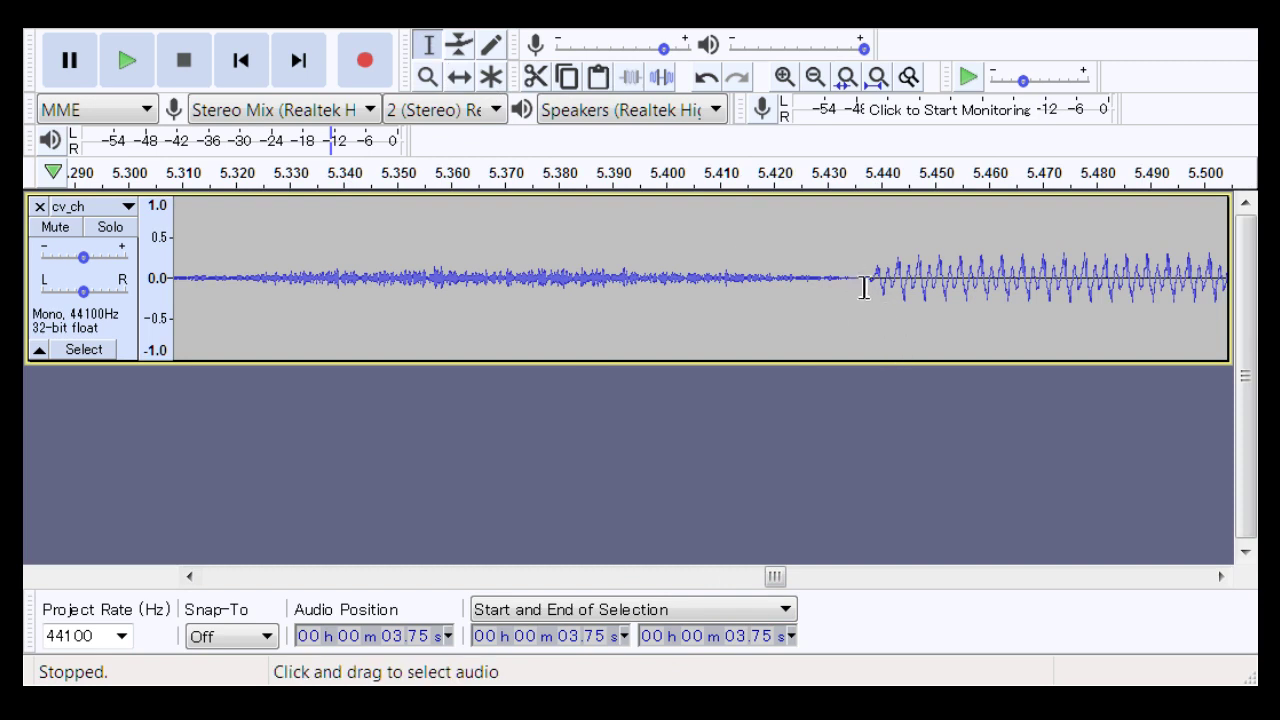
left_click_drag(864, 288, 876, 312)
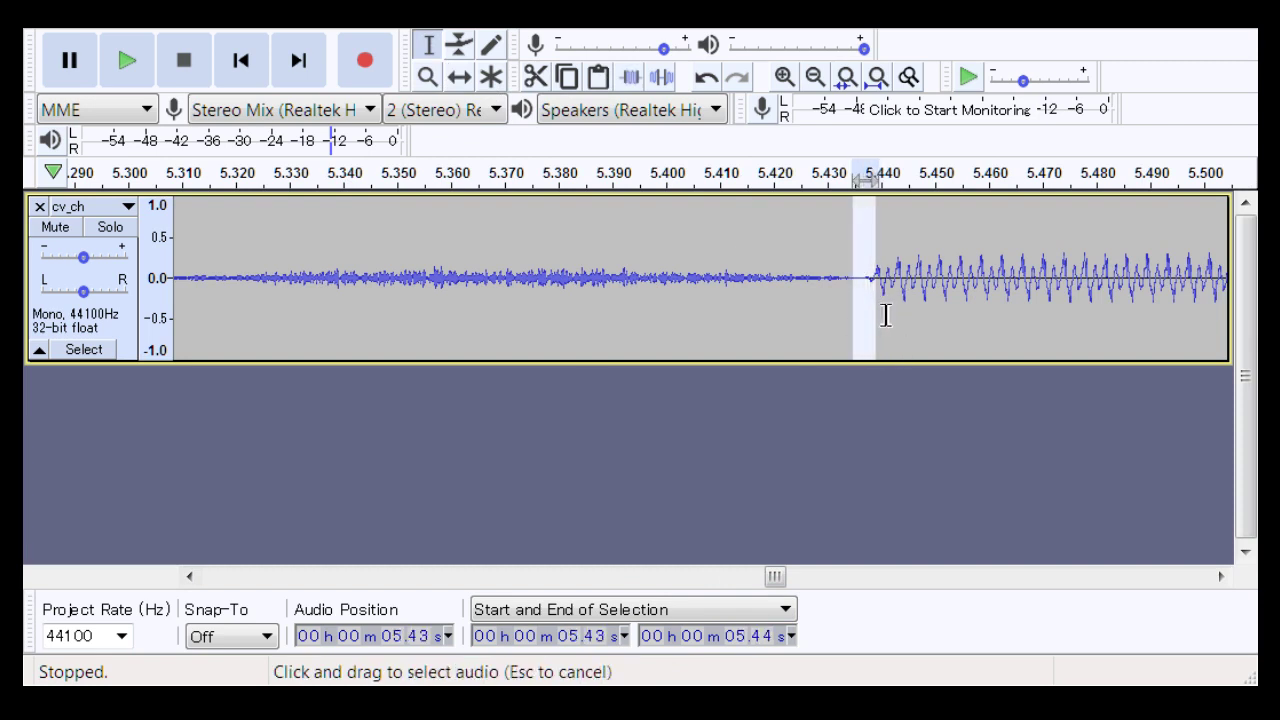
Step: Play back the edited fourth syllable from about 5.38 s
left_click(550, 312)
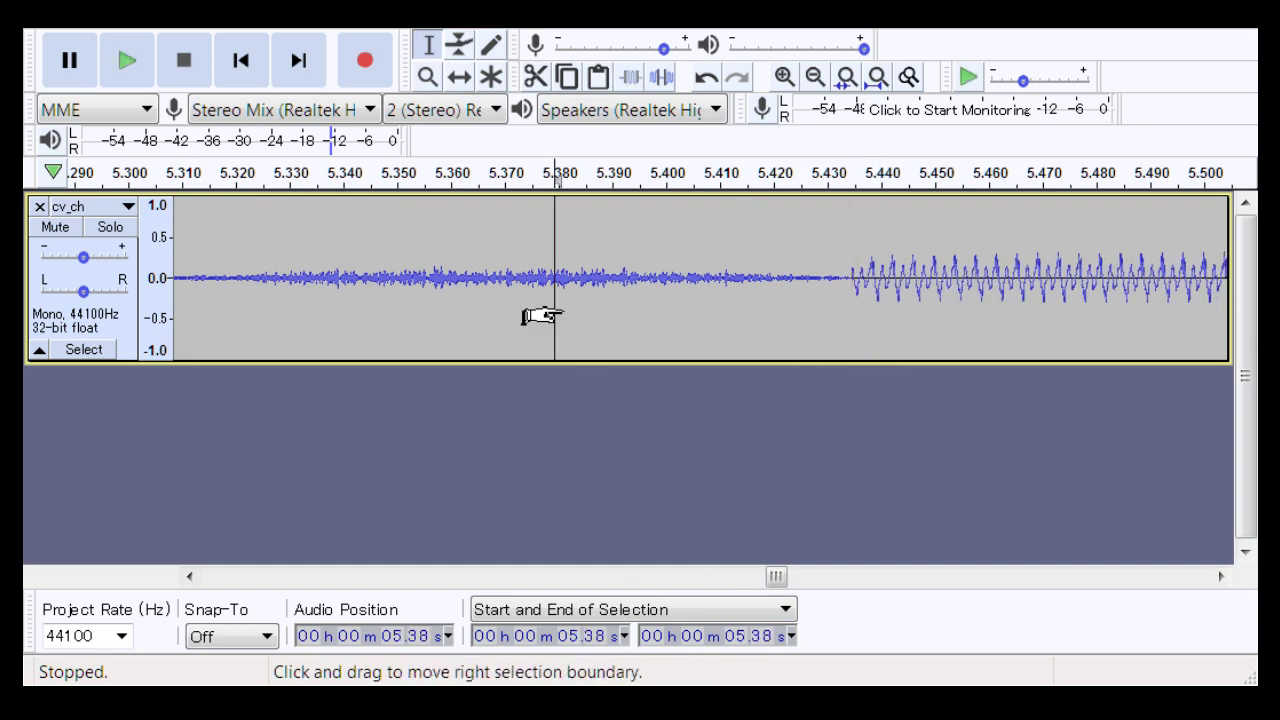
key("space")
key("space")
key("space")
key("space")
key("space")
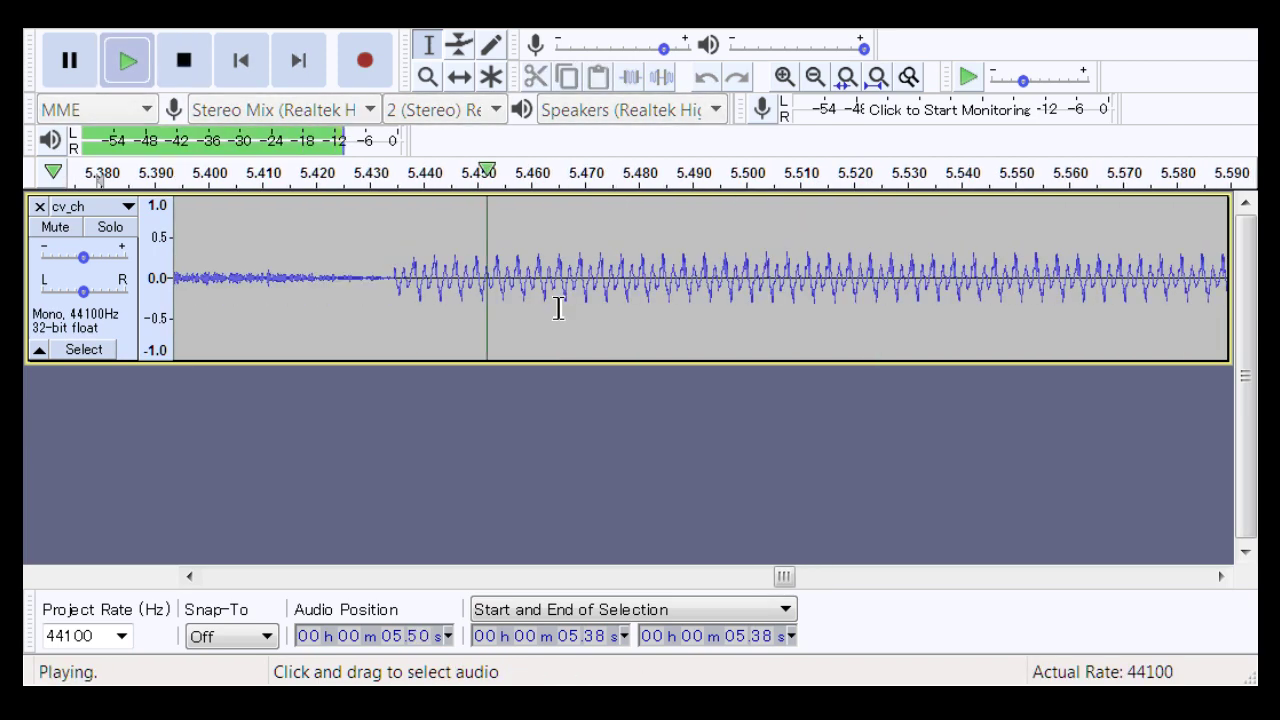
key("space")
Step: Delete a further sliver before the fourth syllable's vowel, about 5.430 to 5.435 s, and play it back from about 5.39 s
left_click_drag(812, 585, 785, 592)
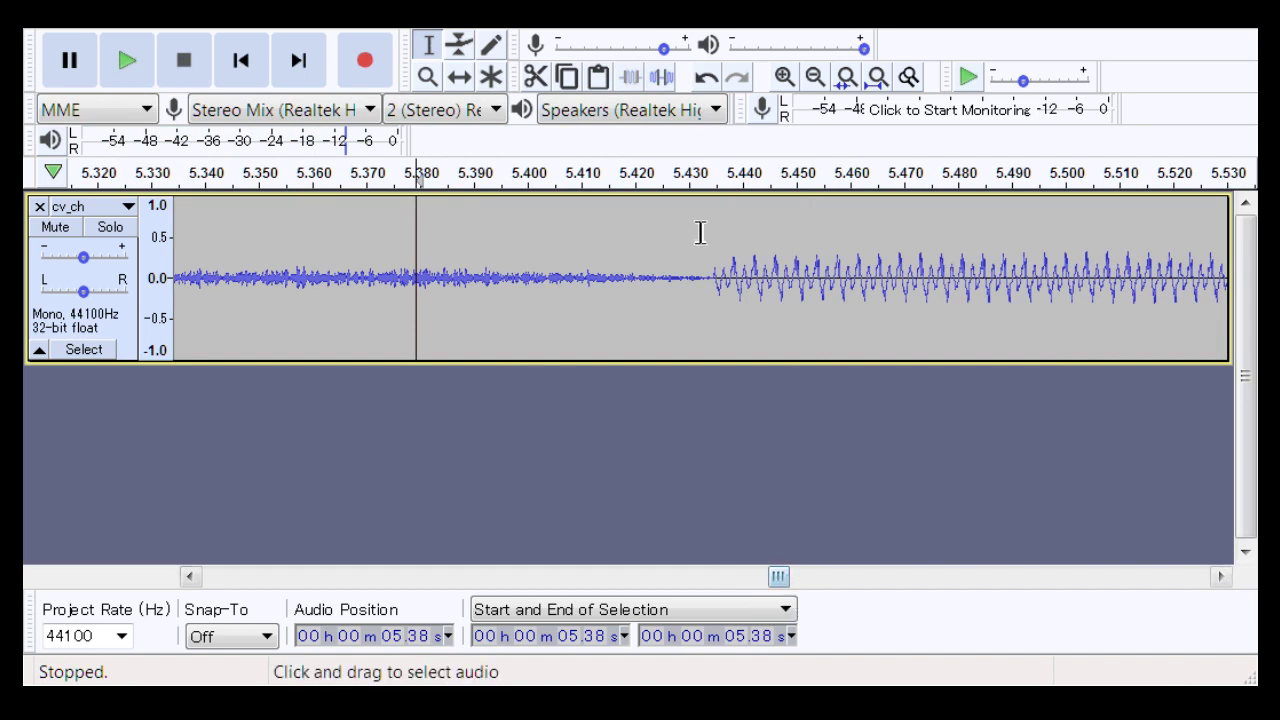
left_click_drag(715, 286, 717, 323)
left_click(692, 326)
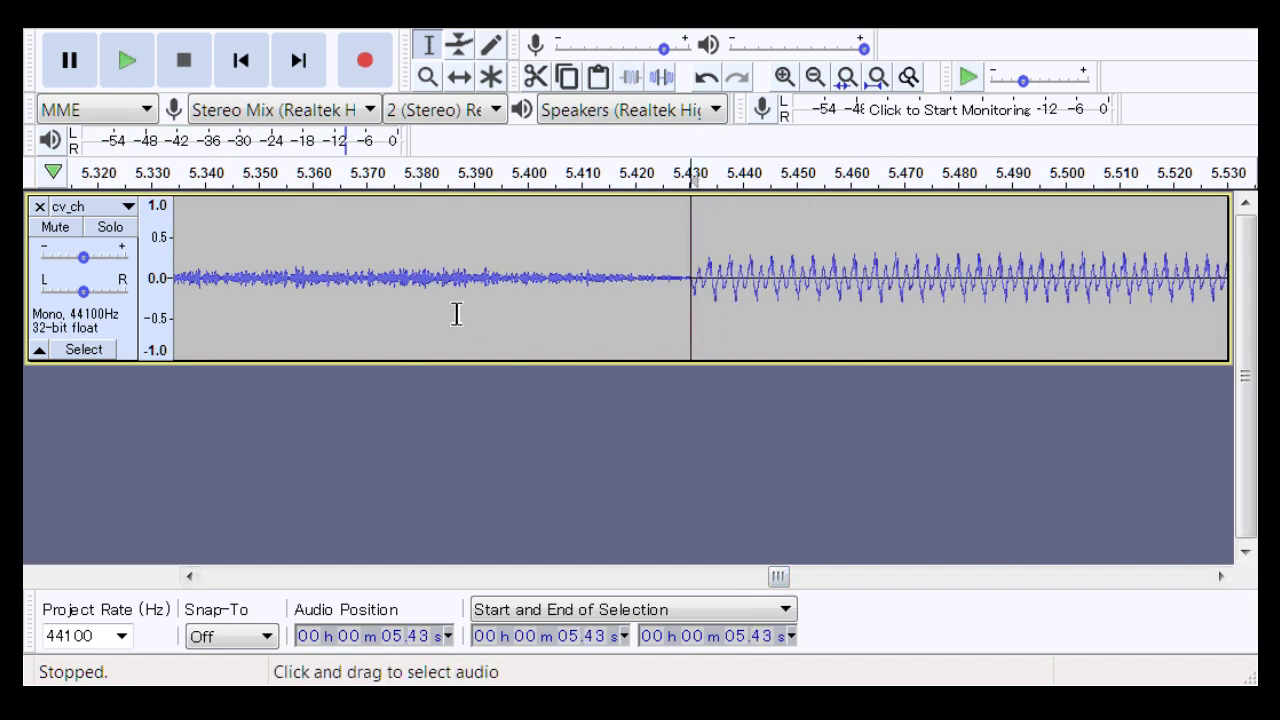
left_click(451, 314)
key("space")
Step: Delete the quiet gap and weak onset between the fifth syllable's consonant and vowel, about 6.953 to 6.960 s
left_click(428, 77)
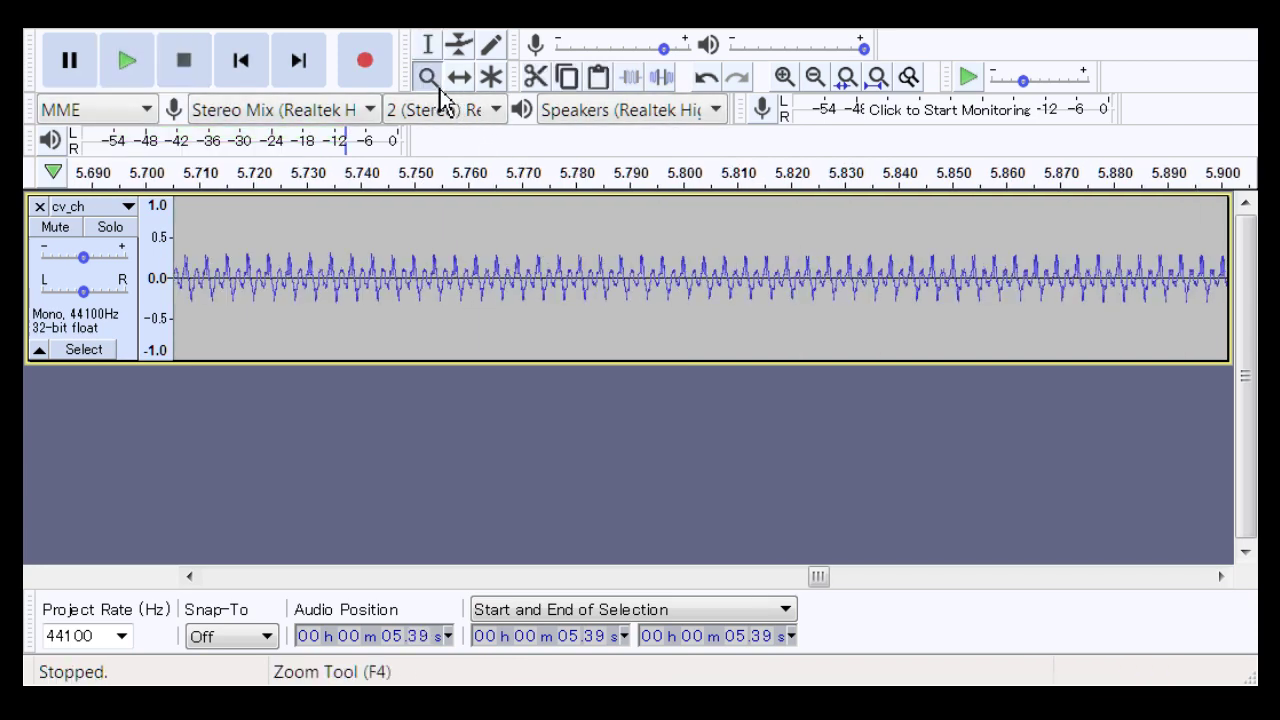
right_click(651, 337)
right_click(669, 329)
left_click_drag(805, 577, 928, 566)
left_click(621, 317)
left_click(619, 317)
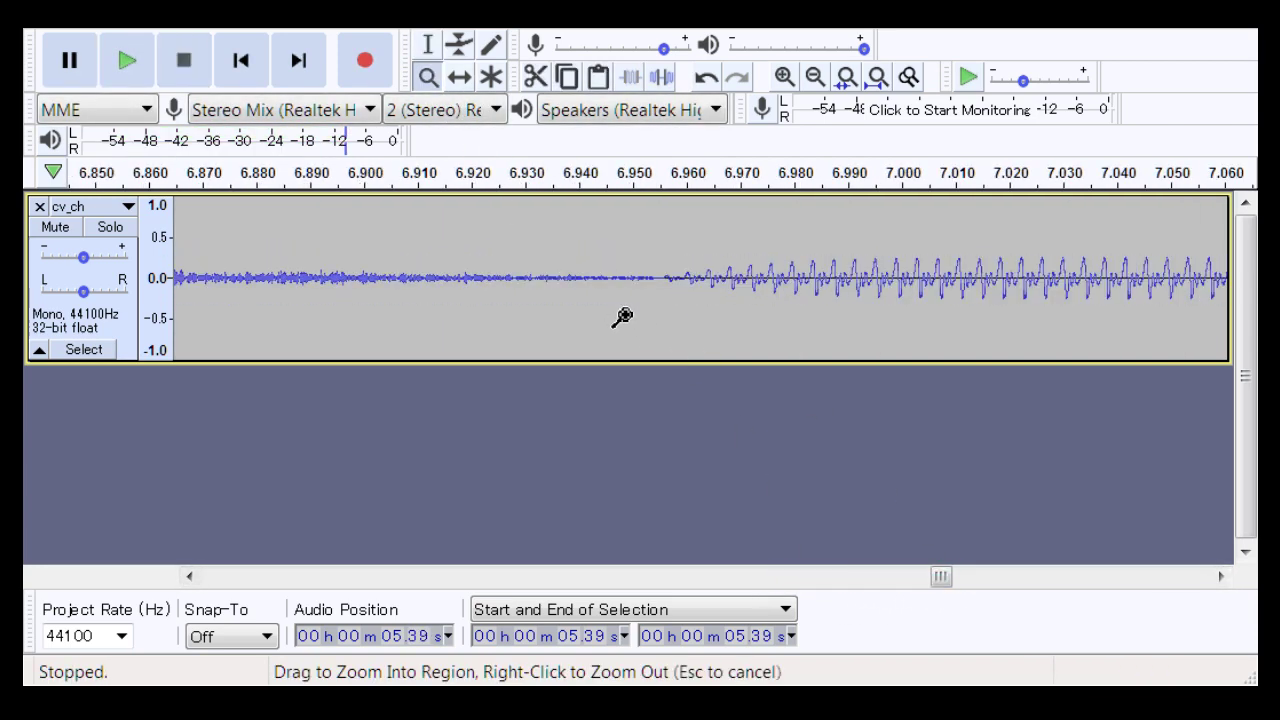
left_click(620, 317)
left_click(424, 48)
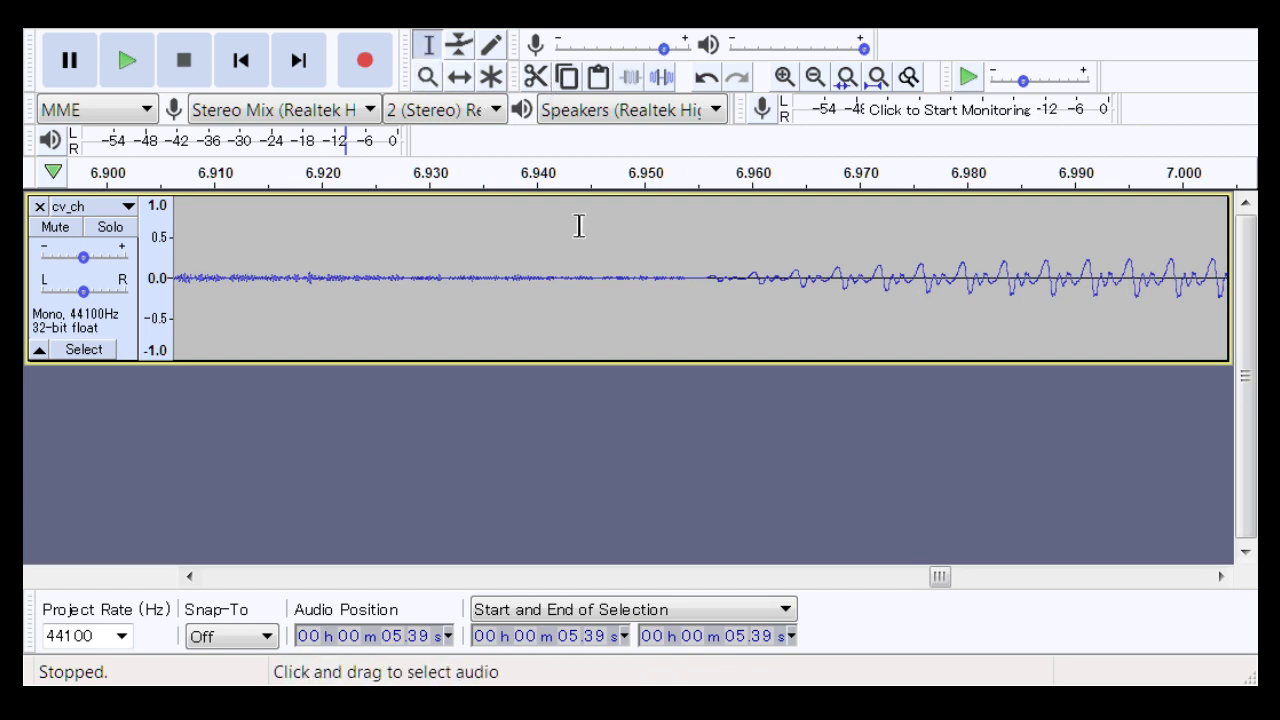
left_click_drag(676, 283, 755, 318)
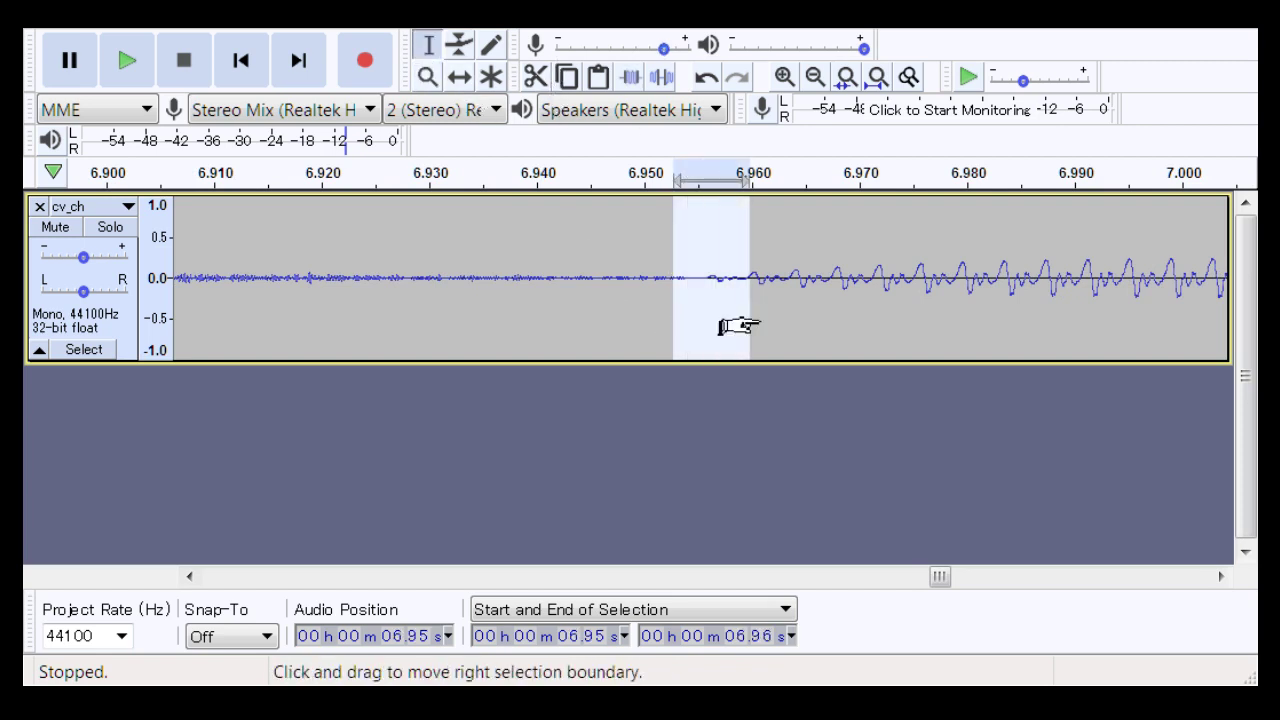
key("Left")
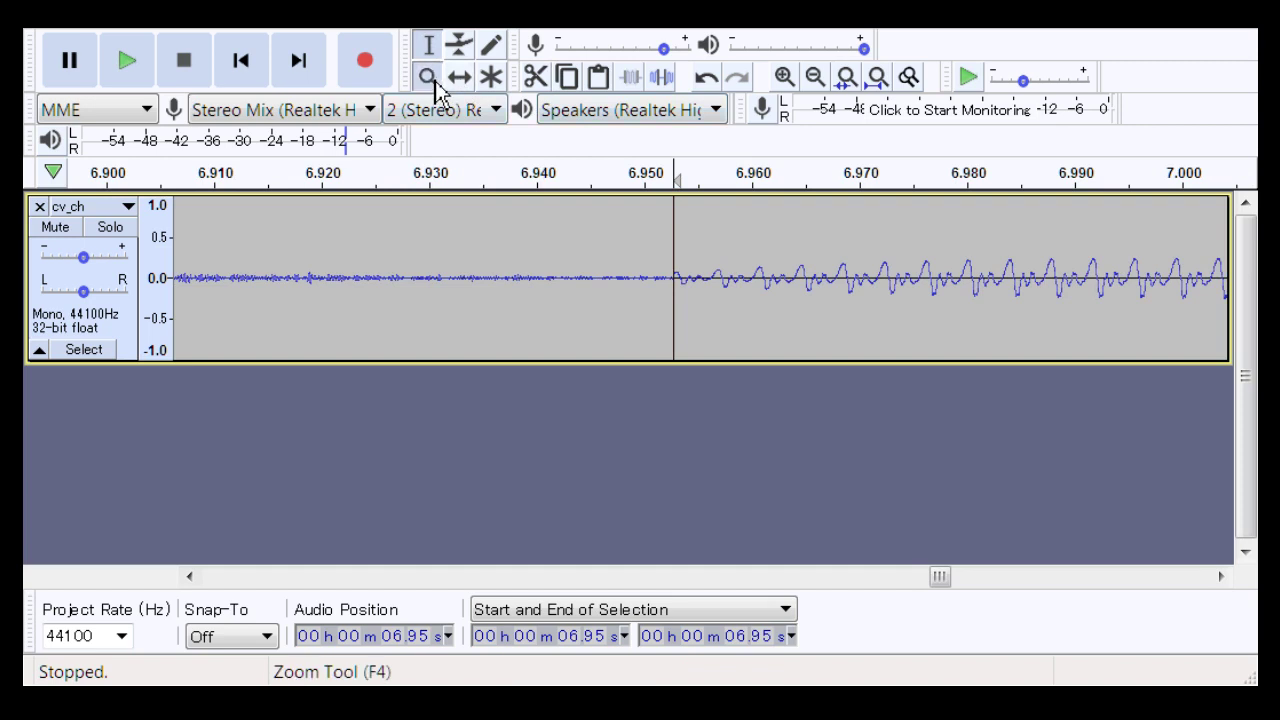
Step: Play back the edited fifth syllable from about 6.75 s
right_click(523, 326)
right_click(500, 257)
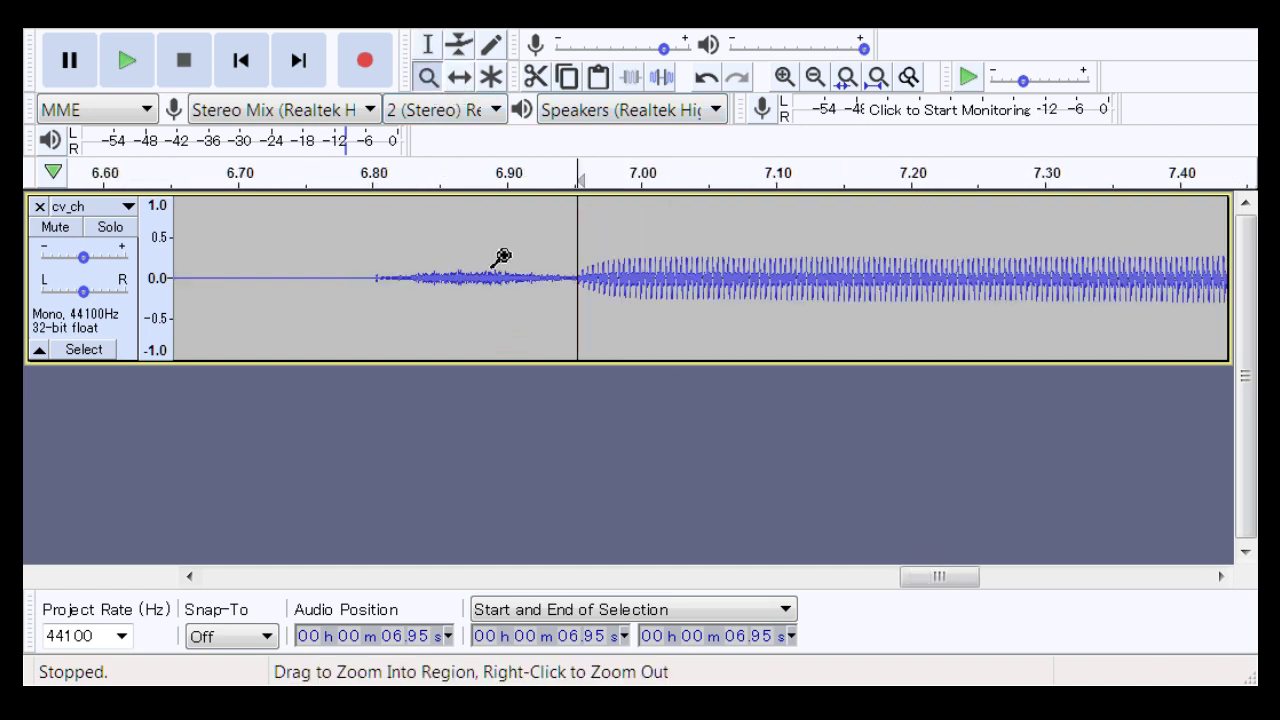
left_click(428, 45)
left_click(304, 283)
key("space")
key("space")
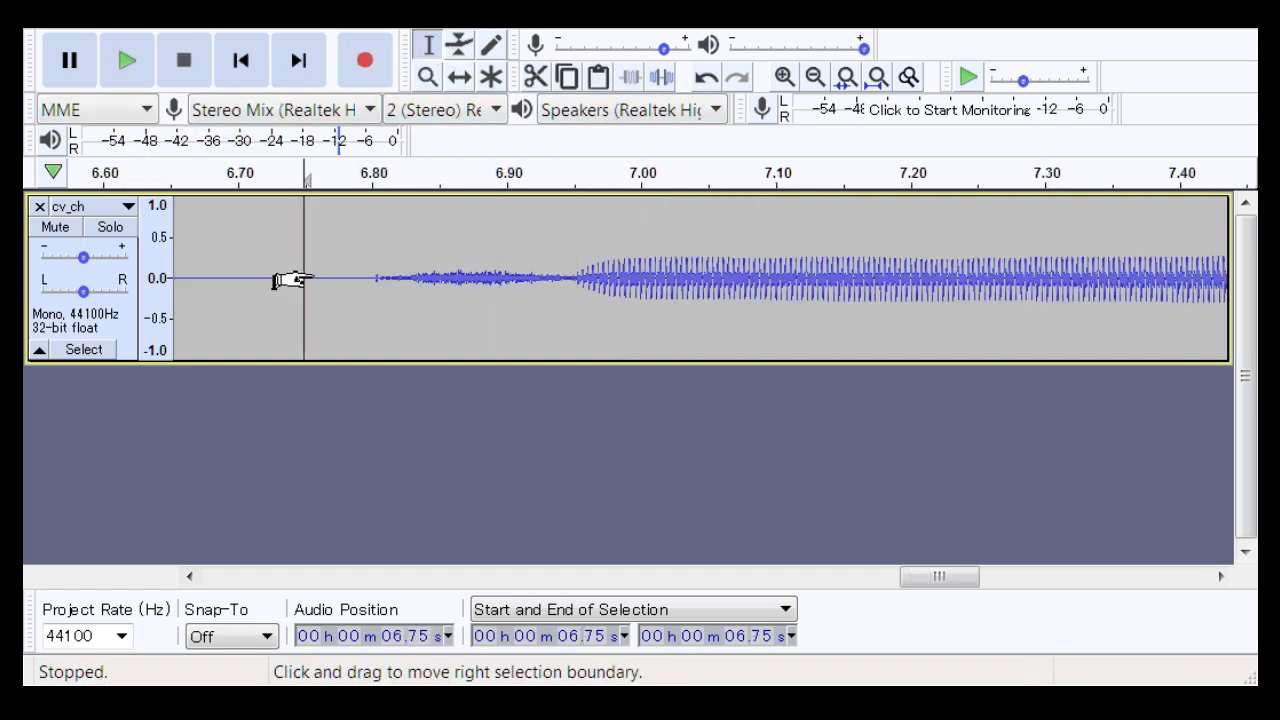
key("space")
key("space")
Step: Show all five syllables of the recording and play back from about 0.52 s, through the first syllable
left_click(428, 78)
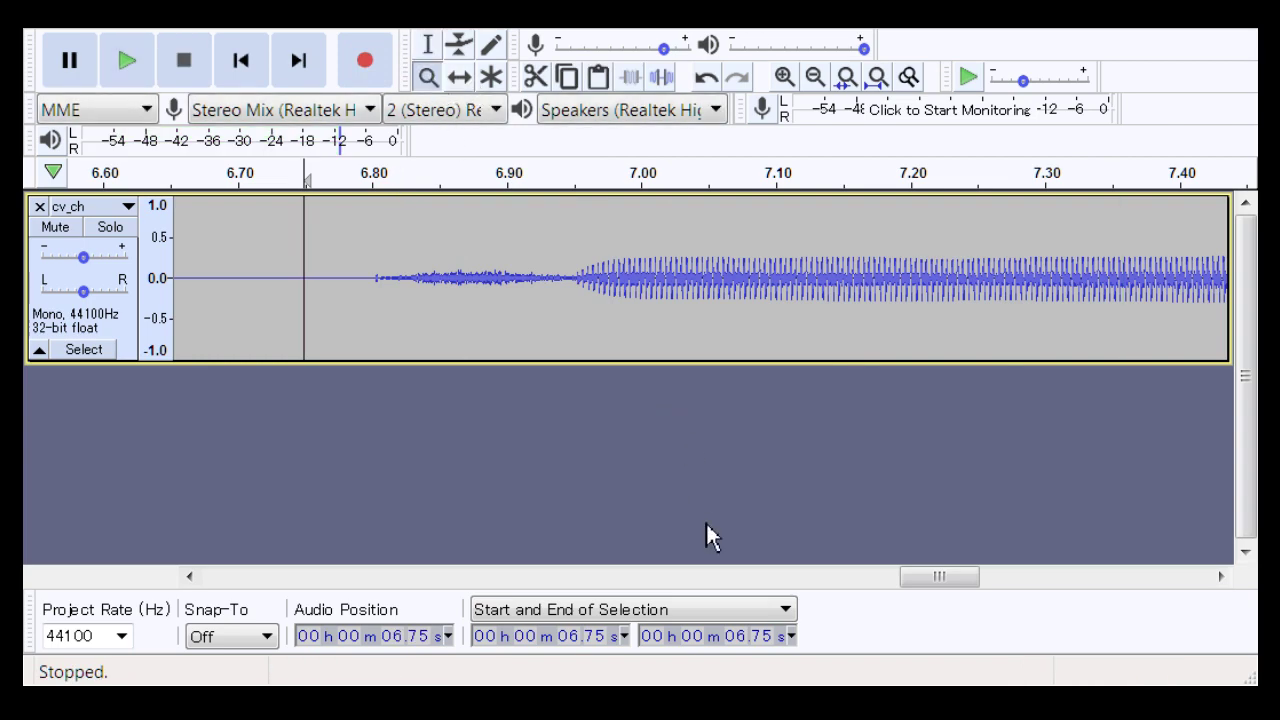
left_click_drag(942, 577, 208, 520)
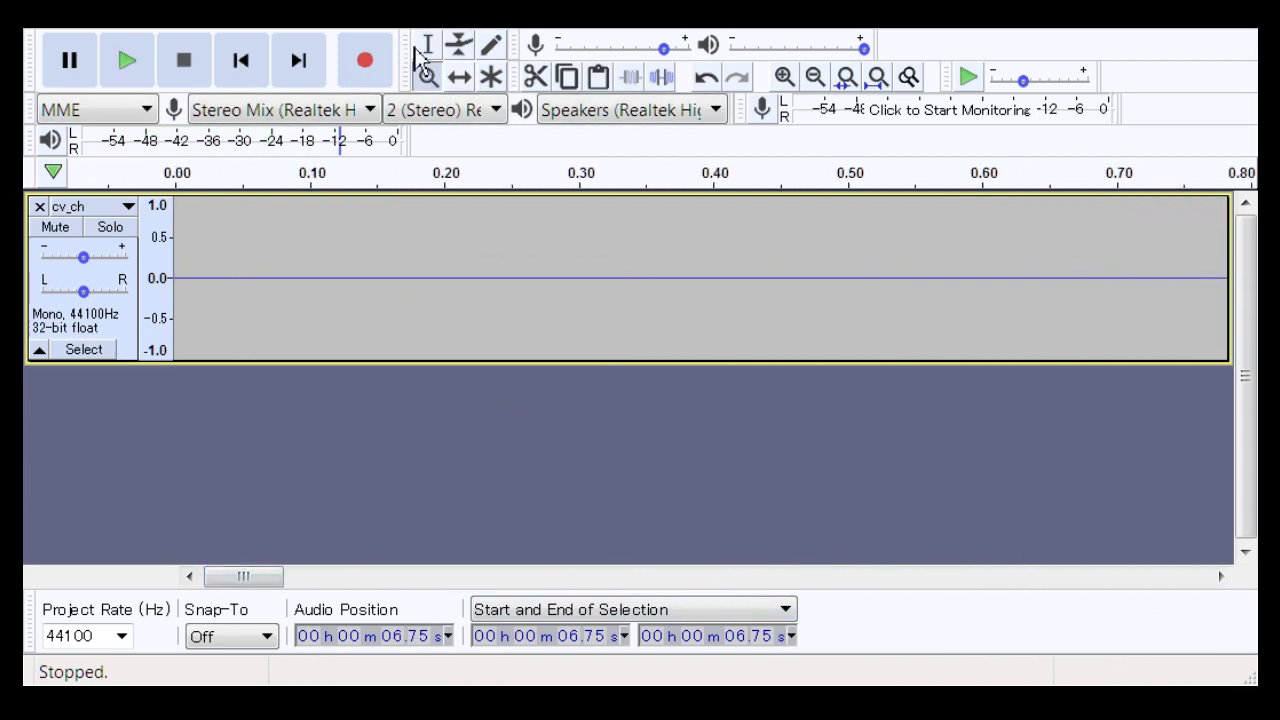
right_click(497, 314)
right_click(497, 314)
right_click(497, 314)
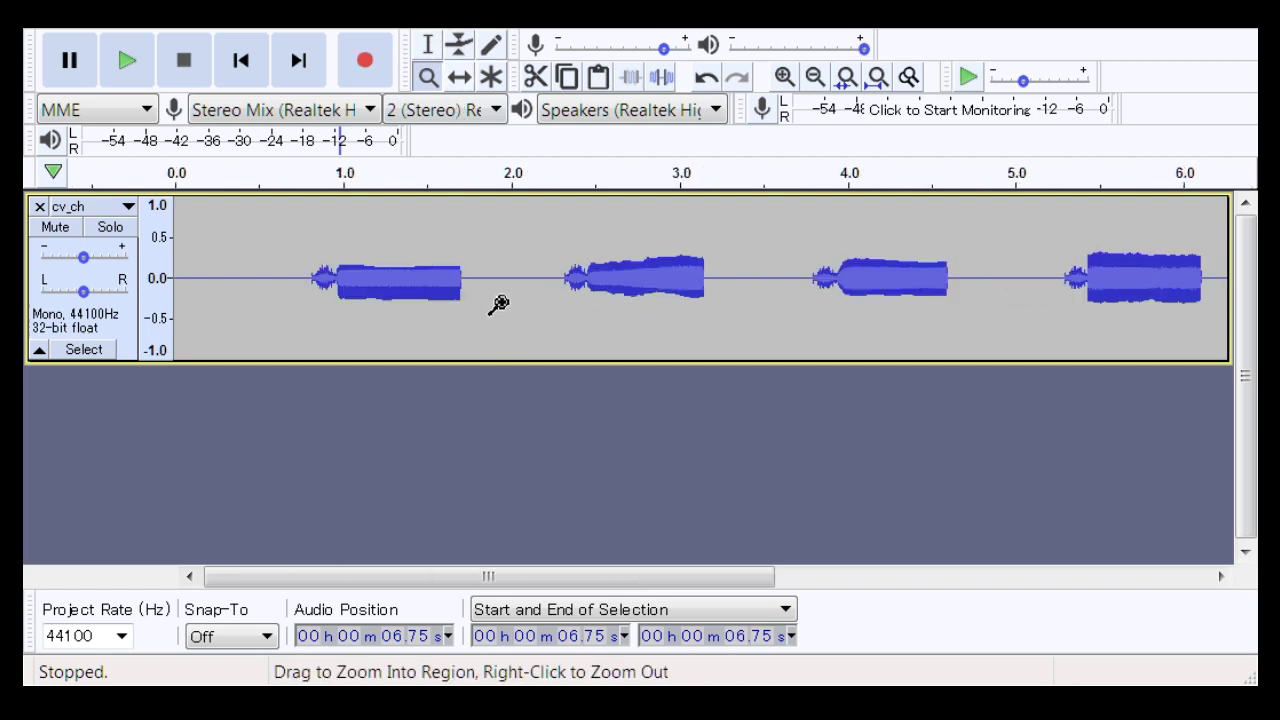
right_click(497, 304)
left_click(427, 52)
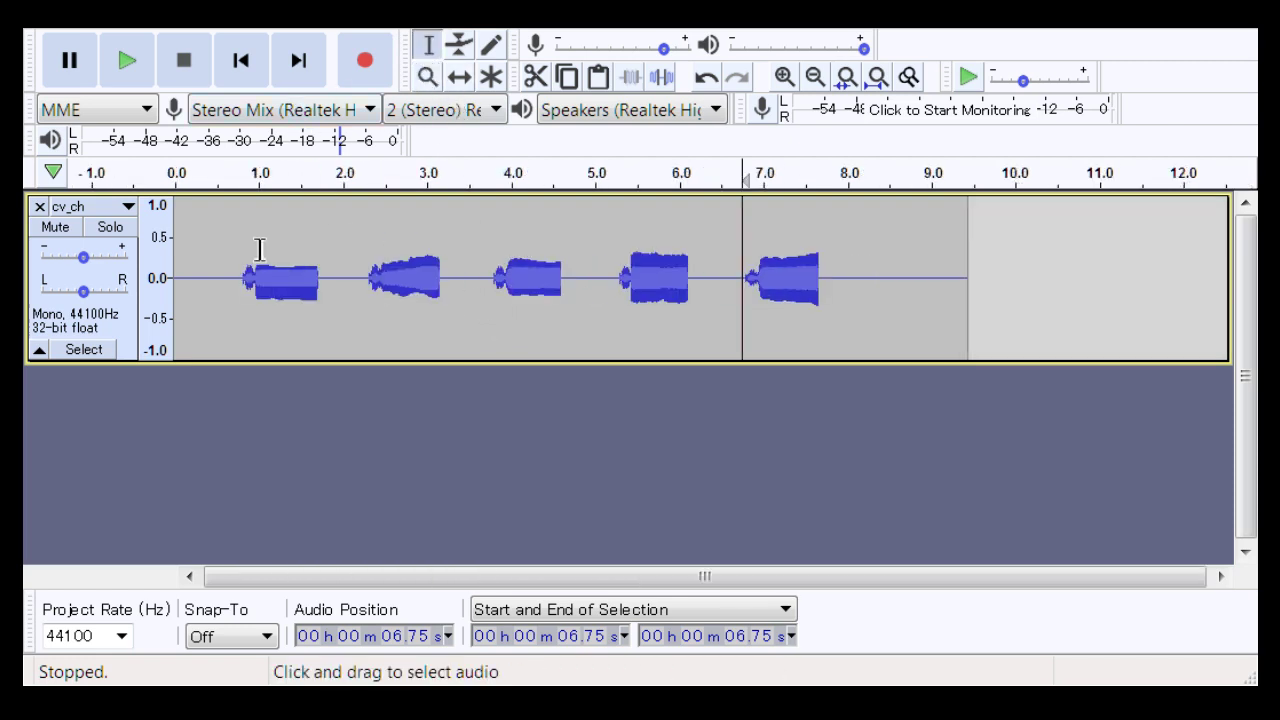
left_click(219, 298)
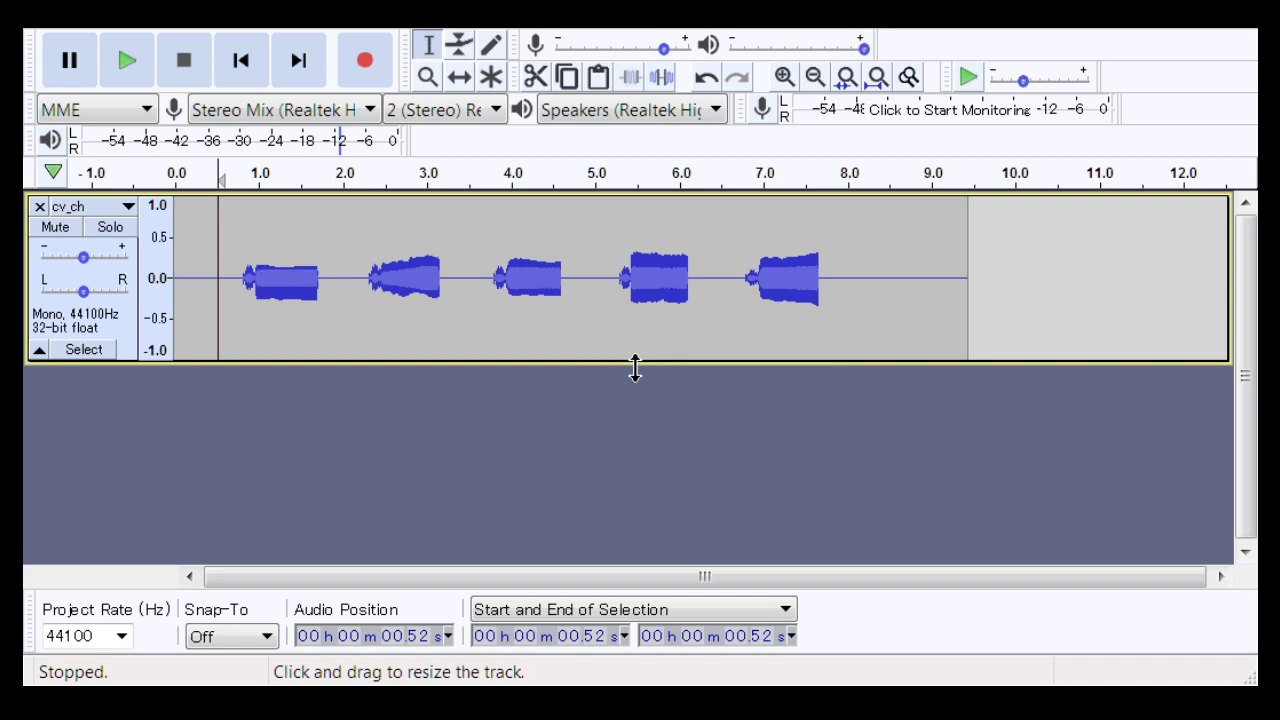
key("space")
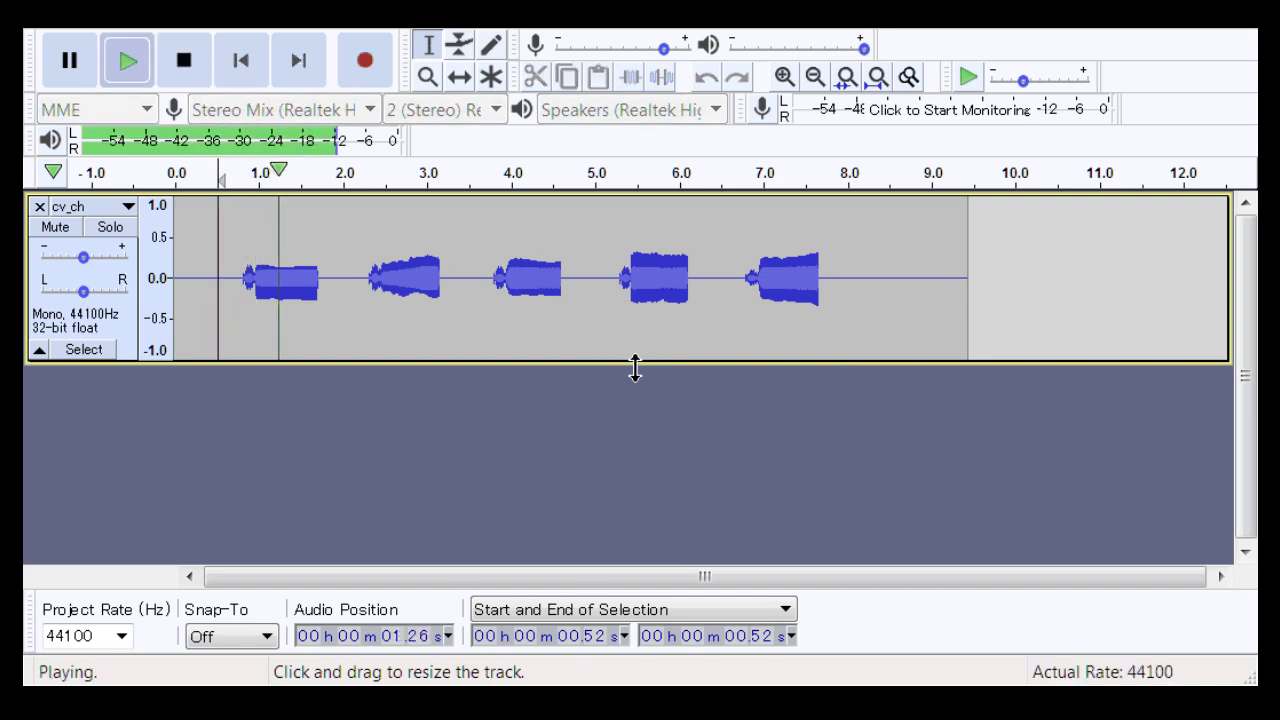
key("space")
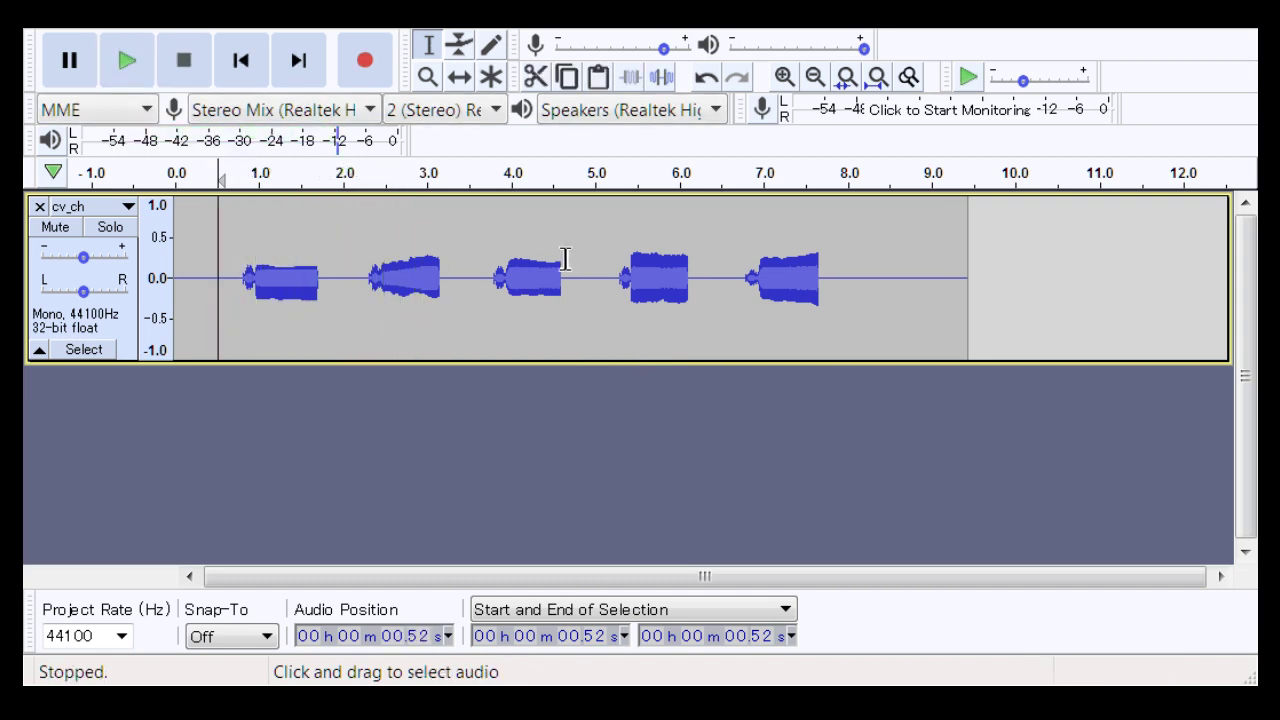
Step: Add an amplitude envelope point at the start of the first syllable's vowel, about 0.97 s
left_click(427, 77)
left_click(264, 300)
left_click(264, 300)
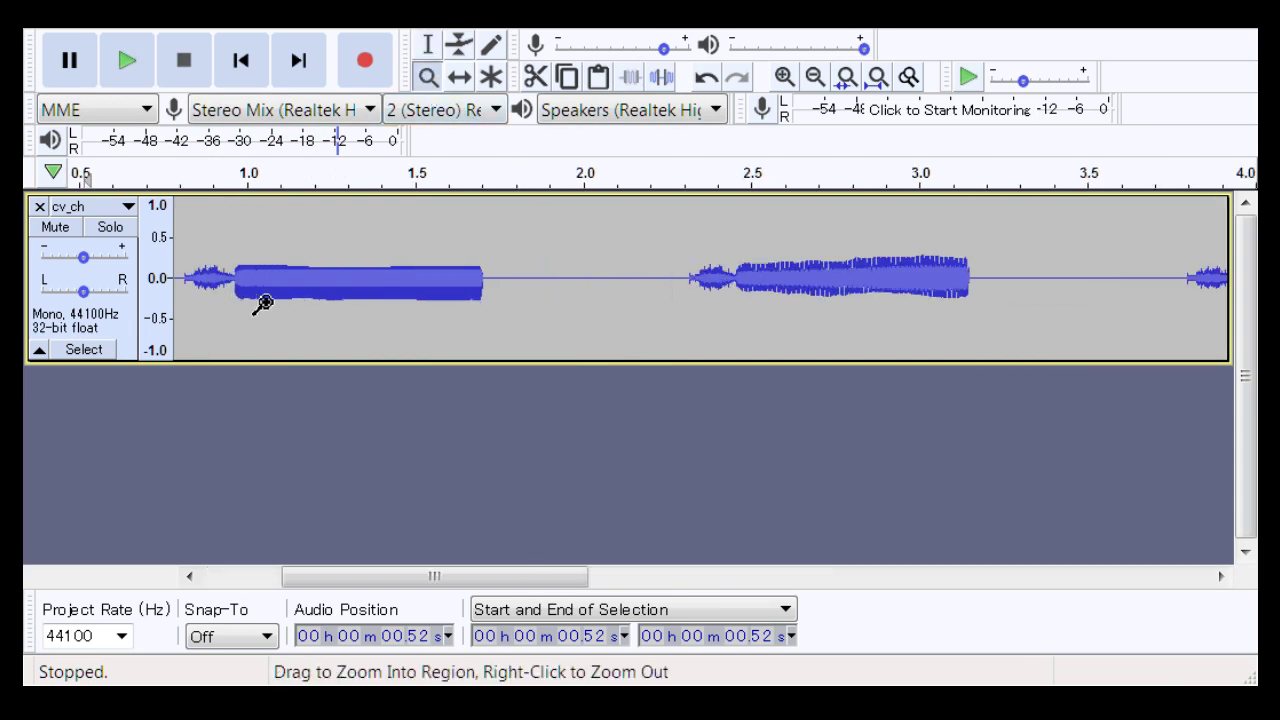
left_click(266, 300)
left_click_drag(366, 577, 300, 591)
left_click(459, 45)
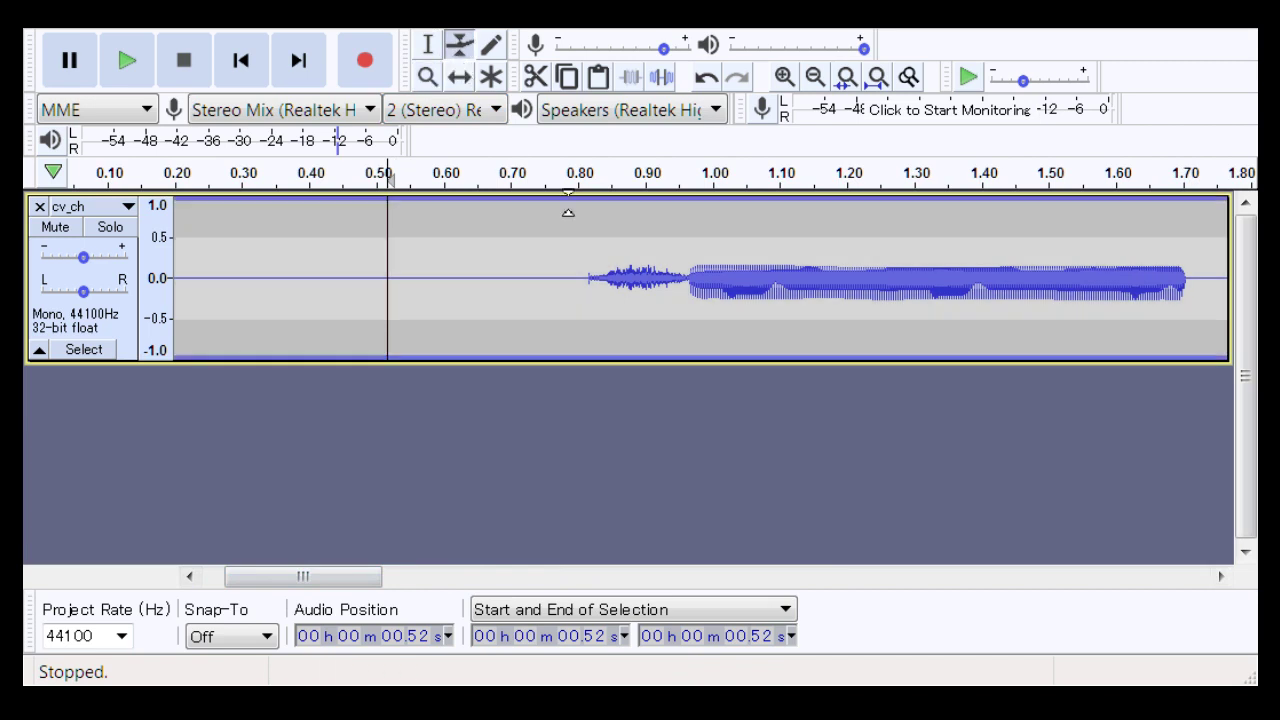
mouse_move(700, 306)
left_mouse_down()
mouse_move(694, 337)
mouse_move(695, 290)
mouse_move(694, 320)
left_mouse_up()
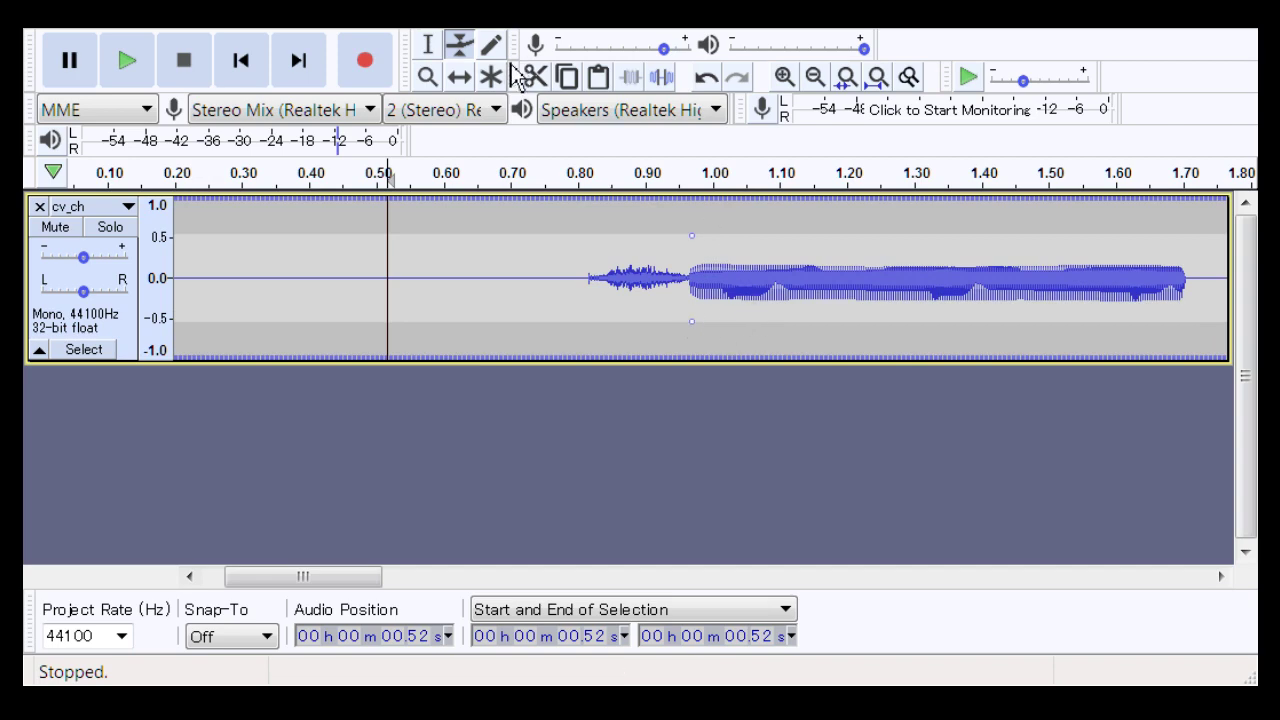
Step: Shape an amplitude envelope dip at the first syllable's consonant-to-vowel transition, with points at about 0.94, 0.97 and 1.04 s
left_click(435, 80)
left_click(757, 277)
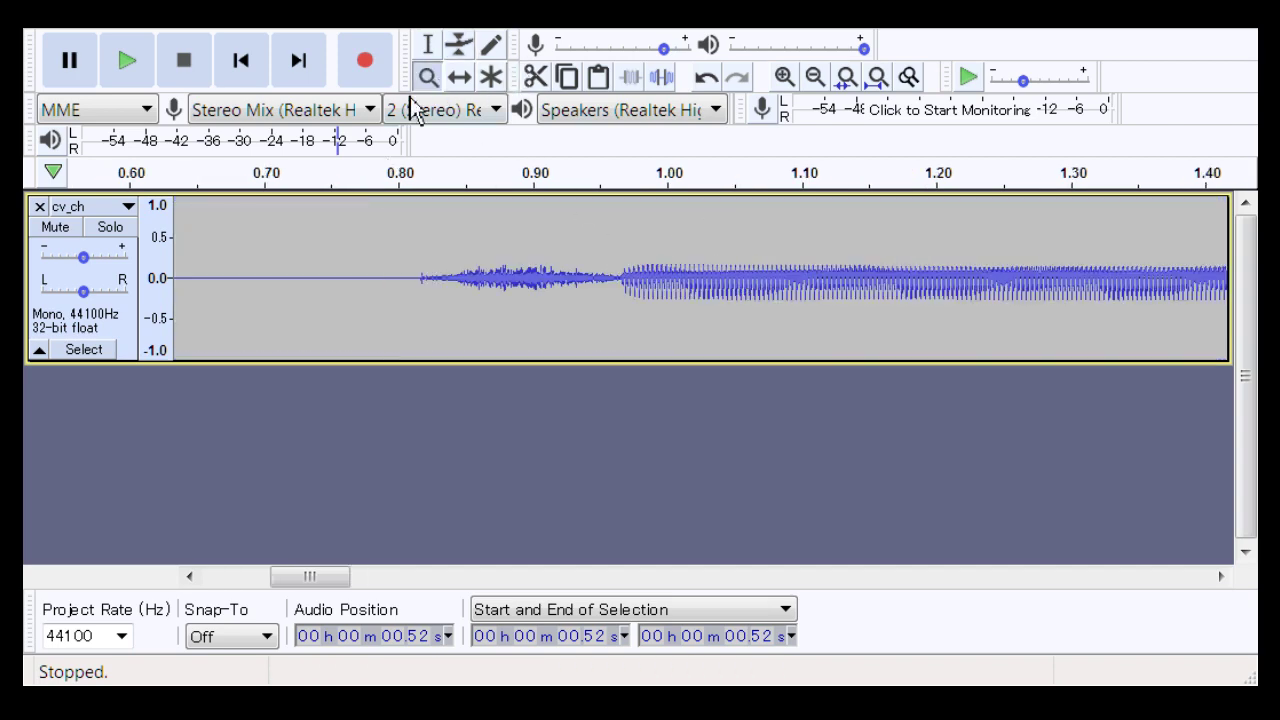
left_click(461, 50)
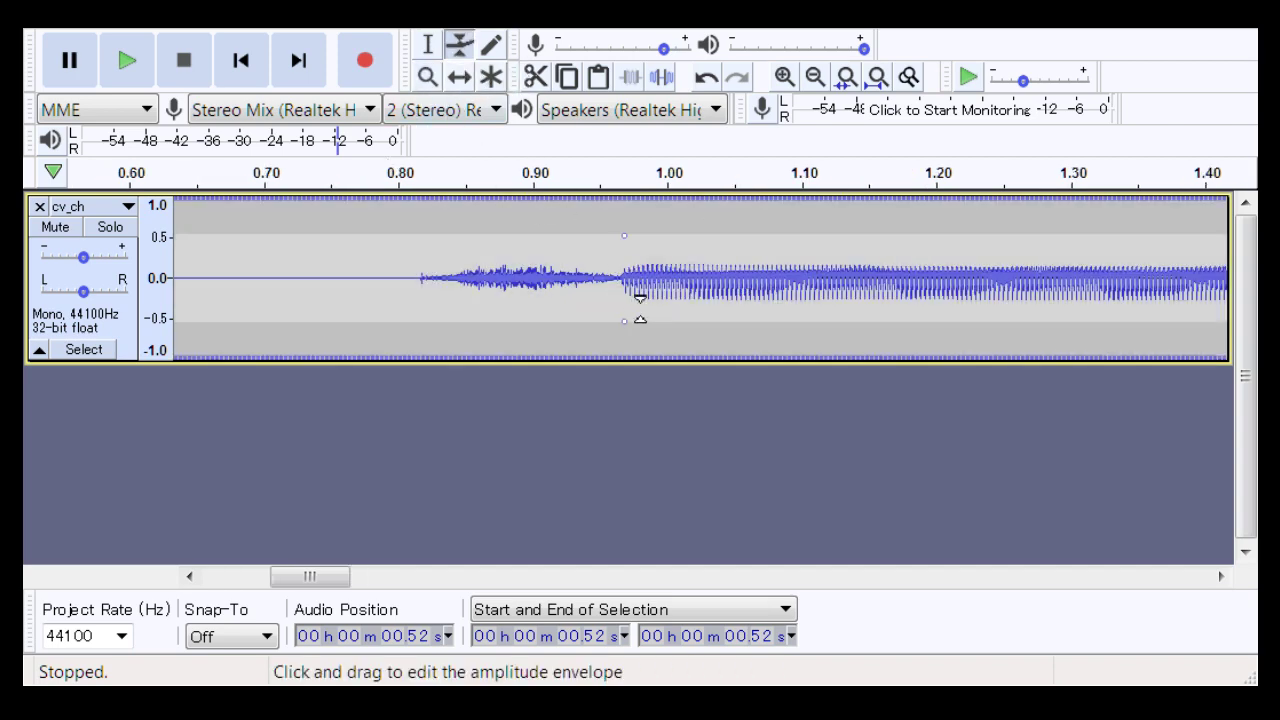
left_click_drag(710, 290, 644, 322)
key("ctrl+z")
left_click(590, 324)
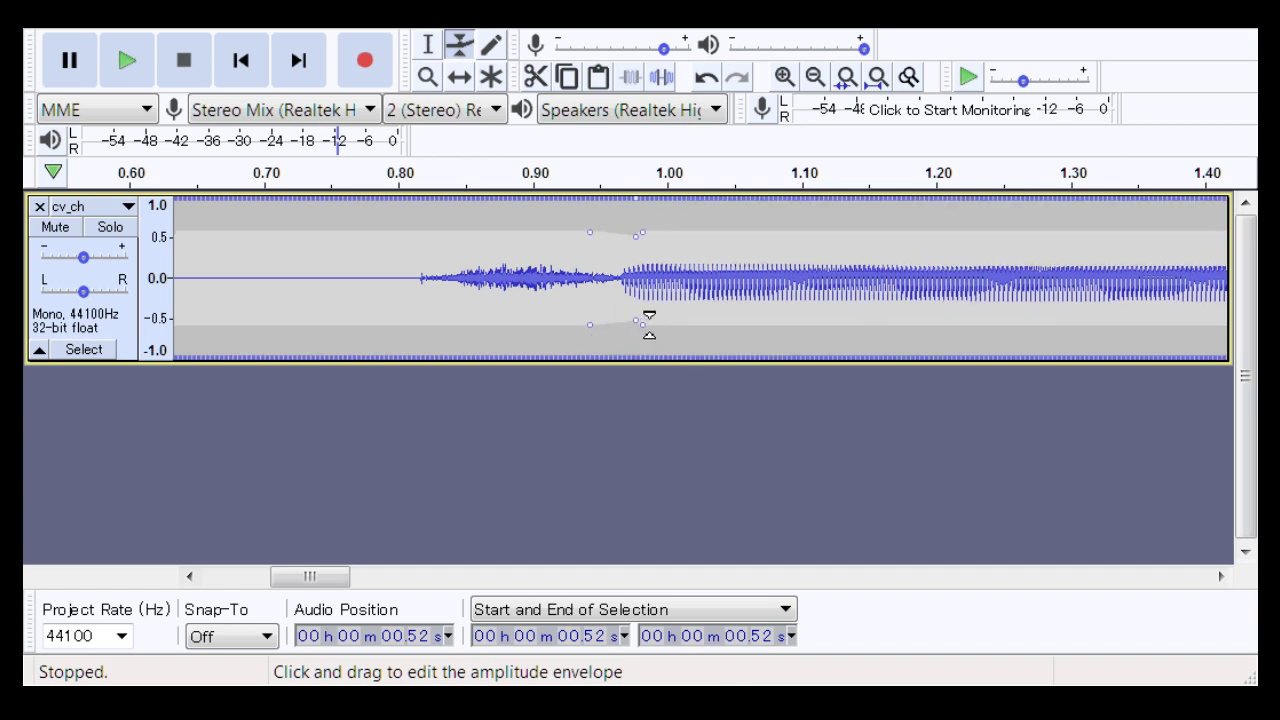
left_click_drag(649, 324, 721, 323)
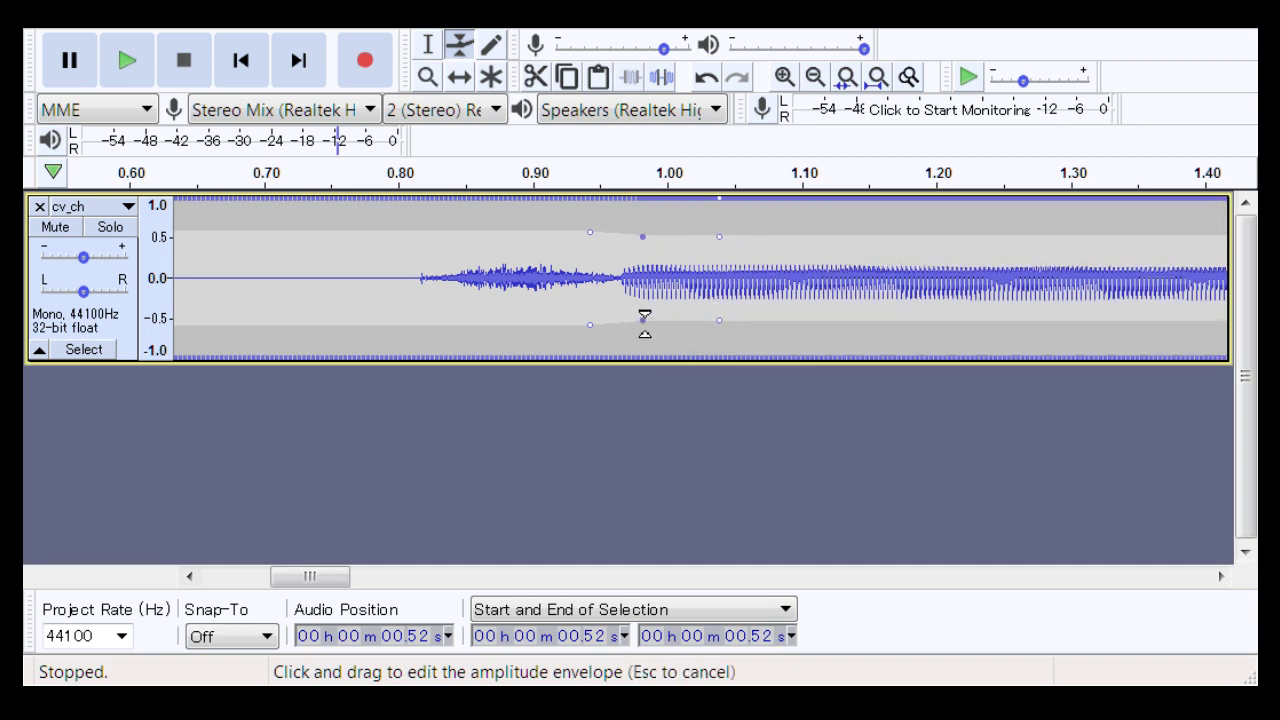
left_click_drag(644, 320, 633, 293)
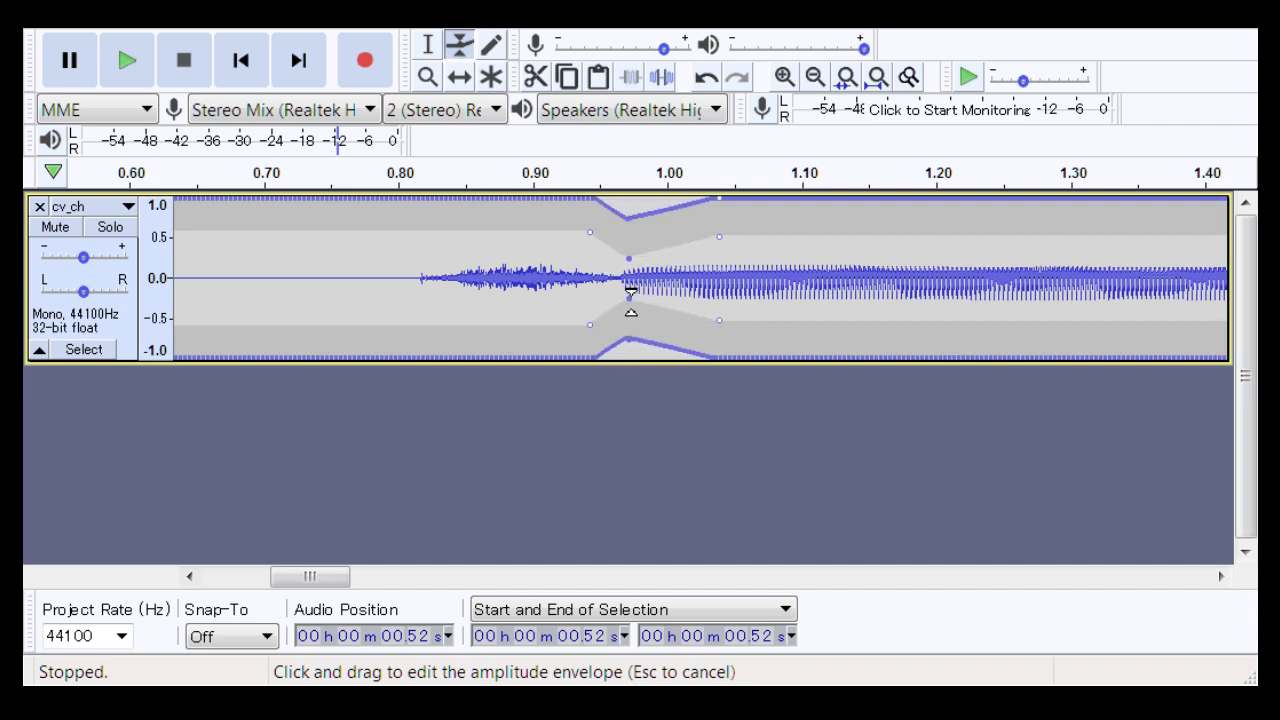
Step: Play back the first syllable with its envelope dip from about 0.69 s
left_click(430, 46)
left_click(256, 238)
key("space")
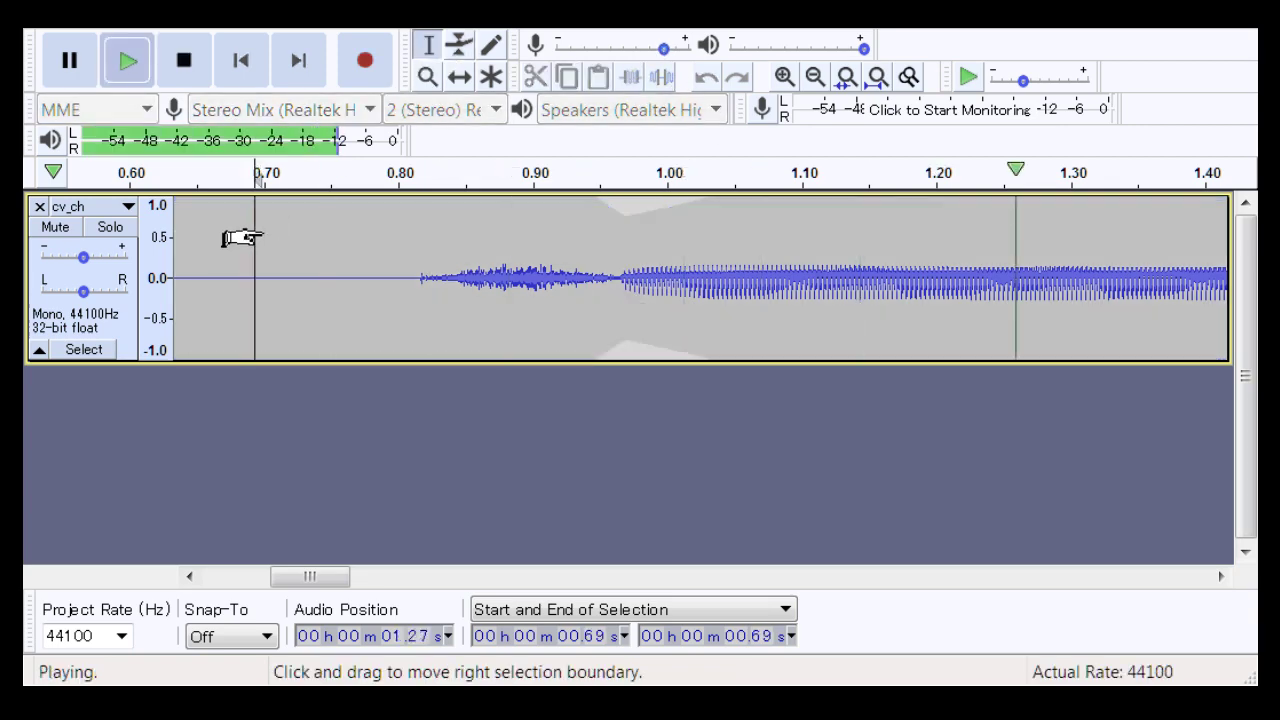
key("space")
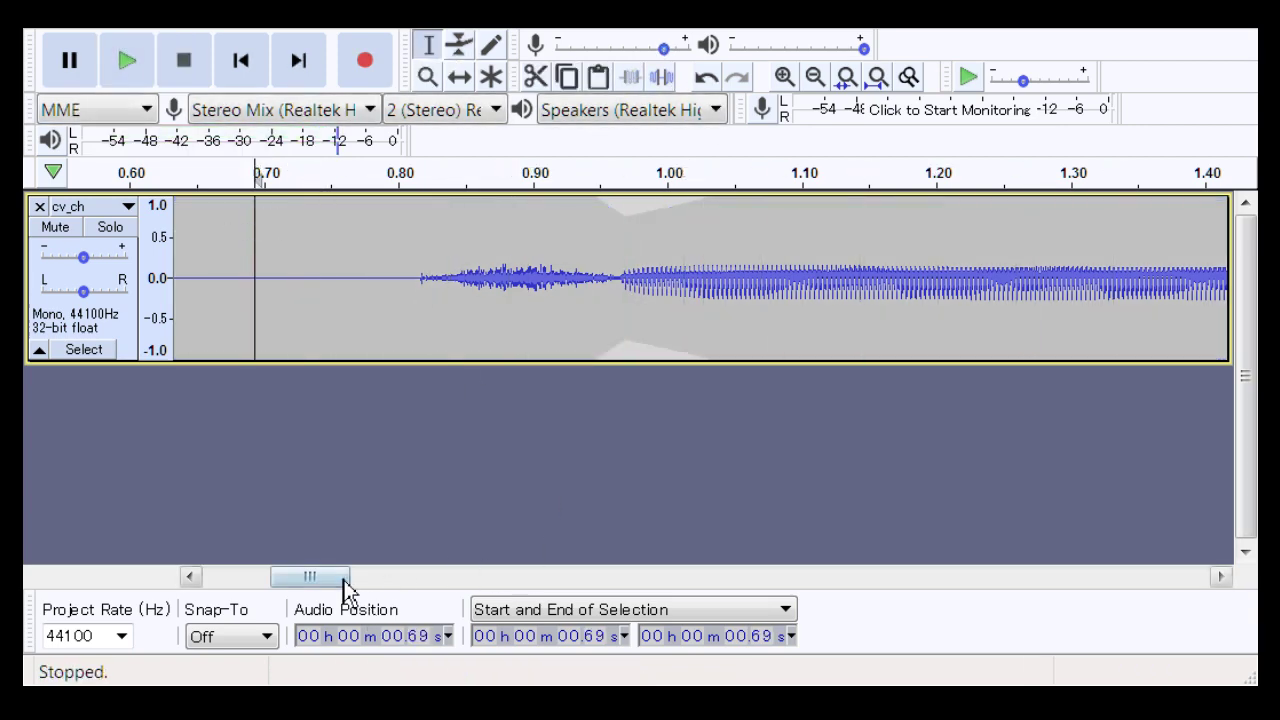
Step: Shape an amplitude envelope dip at the second syllable's consonant-to-vowel transition, with points at about 2.37, 2.46, 2.49 and 2.54 s
left_click_drag(340, 578, 508, 580)
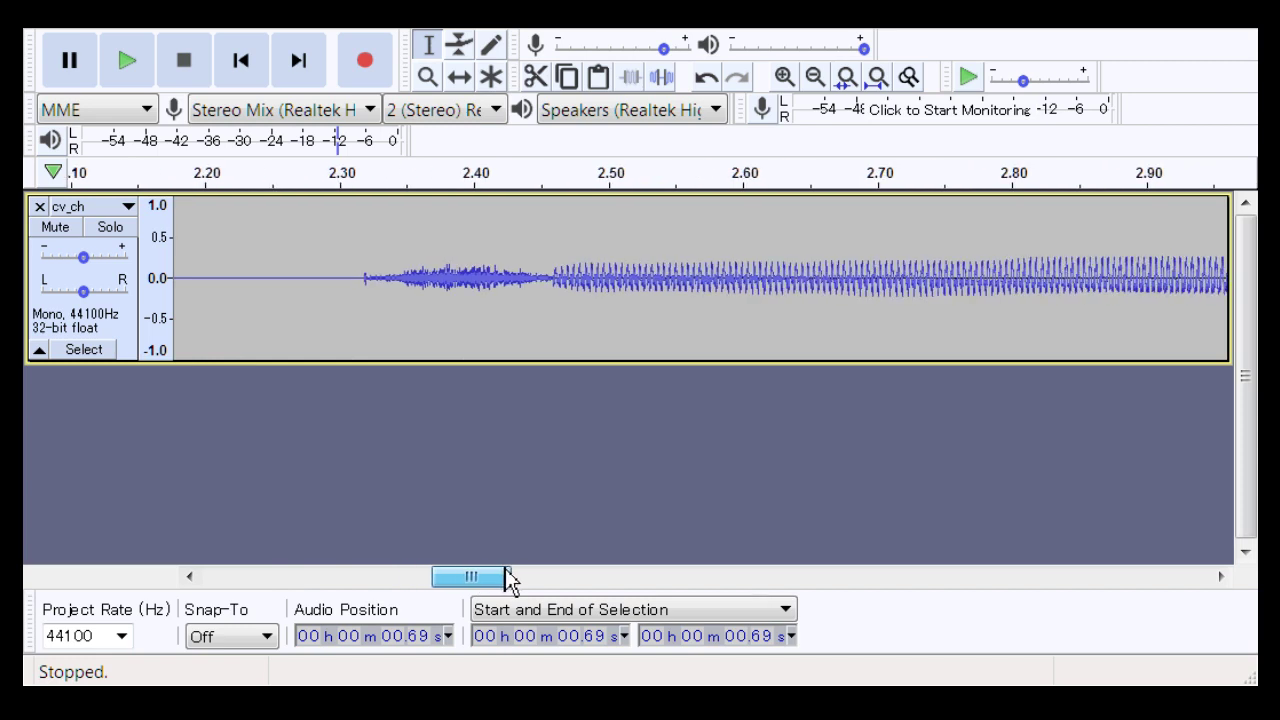
left_click(461, 47)
left_click(542, 290)
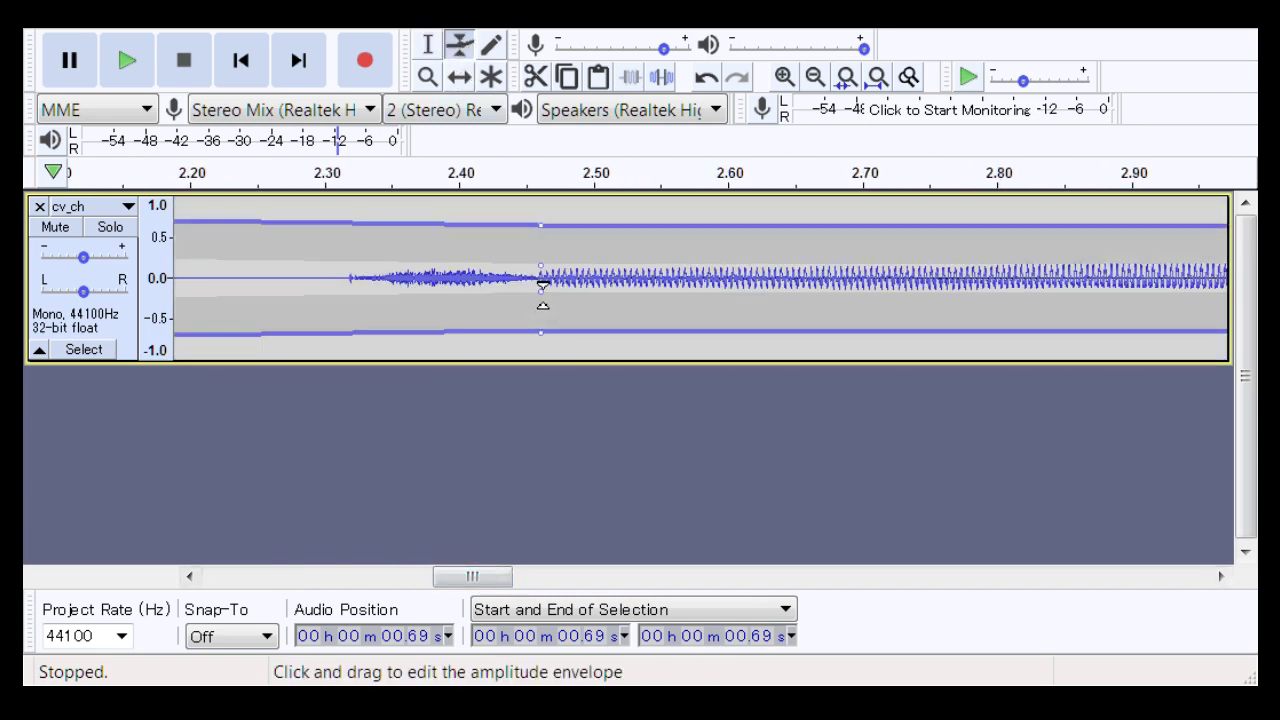
left_click(575, 305)
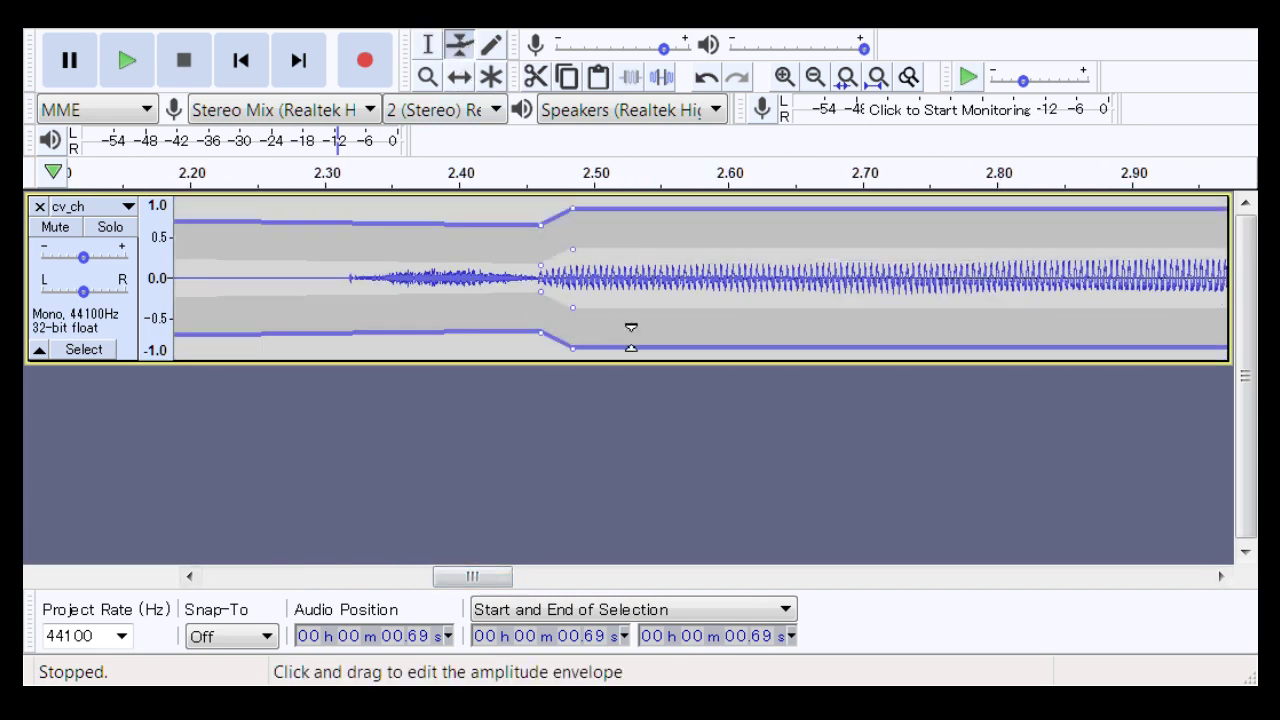
left_click_drag(629, 329, 646, 355)
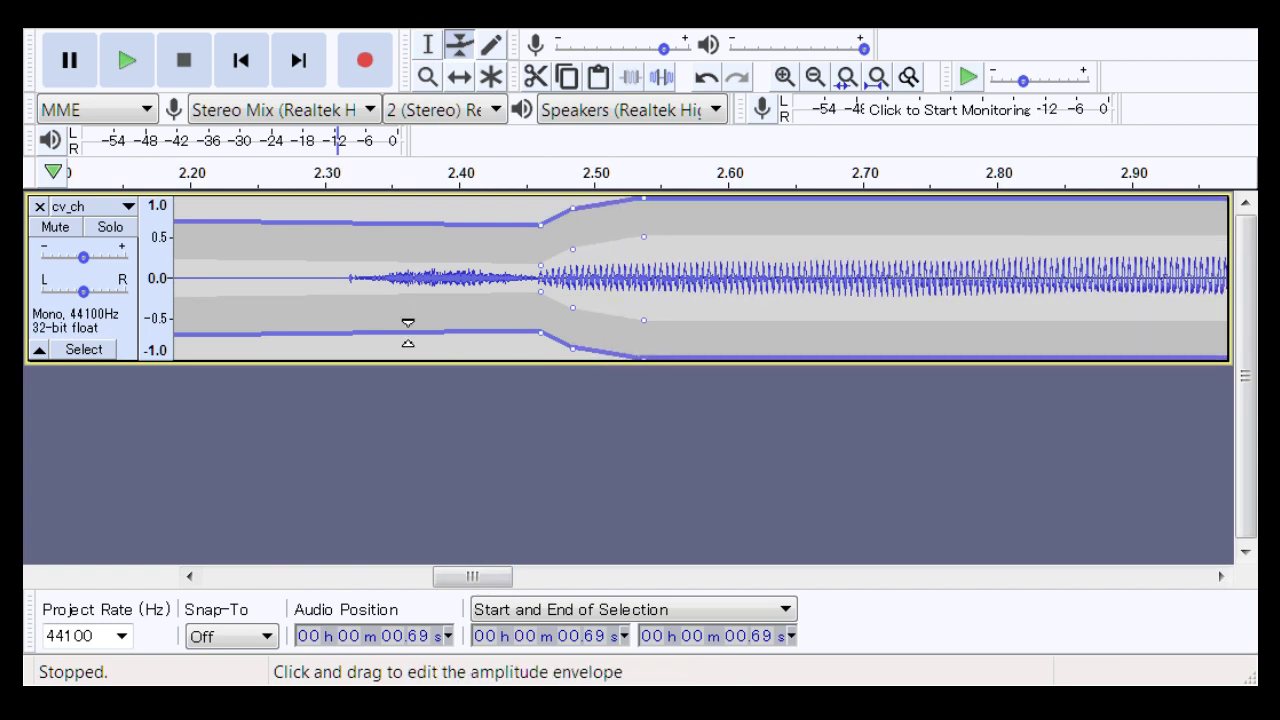
left_click_drag(408, 333, 420, 357)
left_click_drag(291, 280, 293, 290)
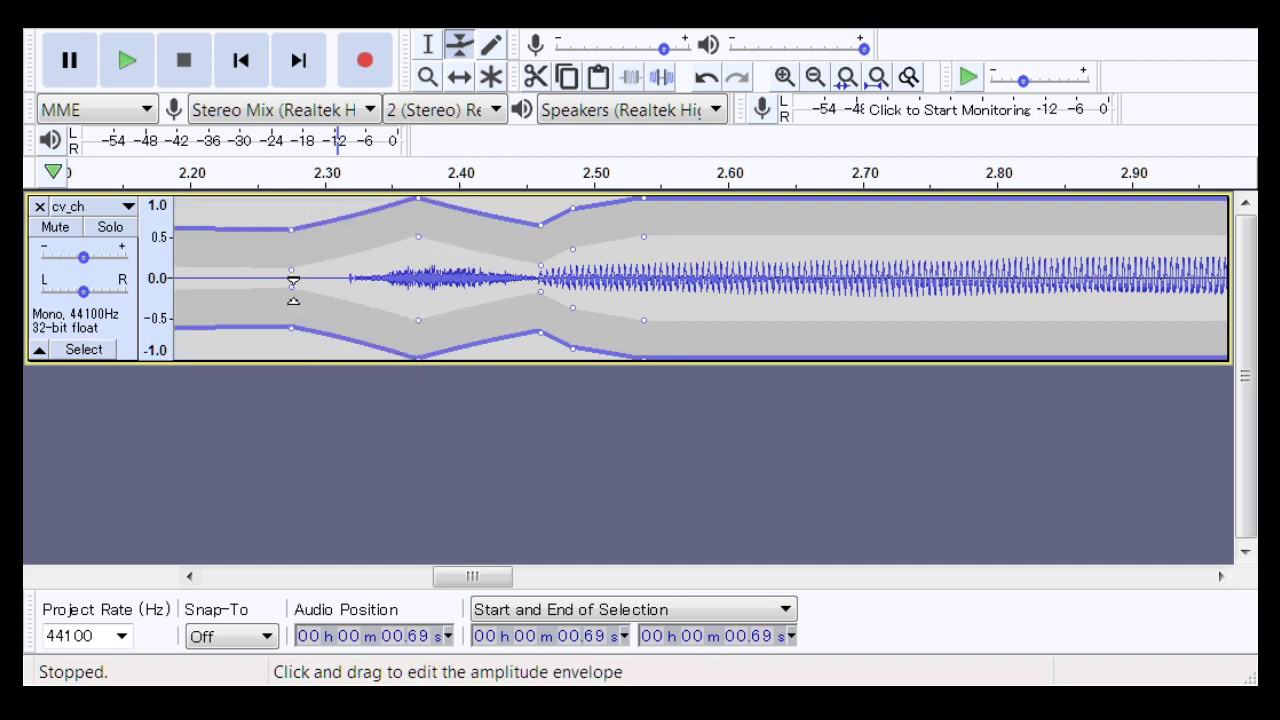
key("ctrl+z")
Step: Play back the second syllable with its envelope dip from about 2.24 s
left_click(427, 45)
left_click(238, 301)
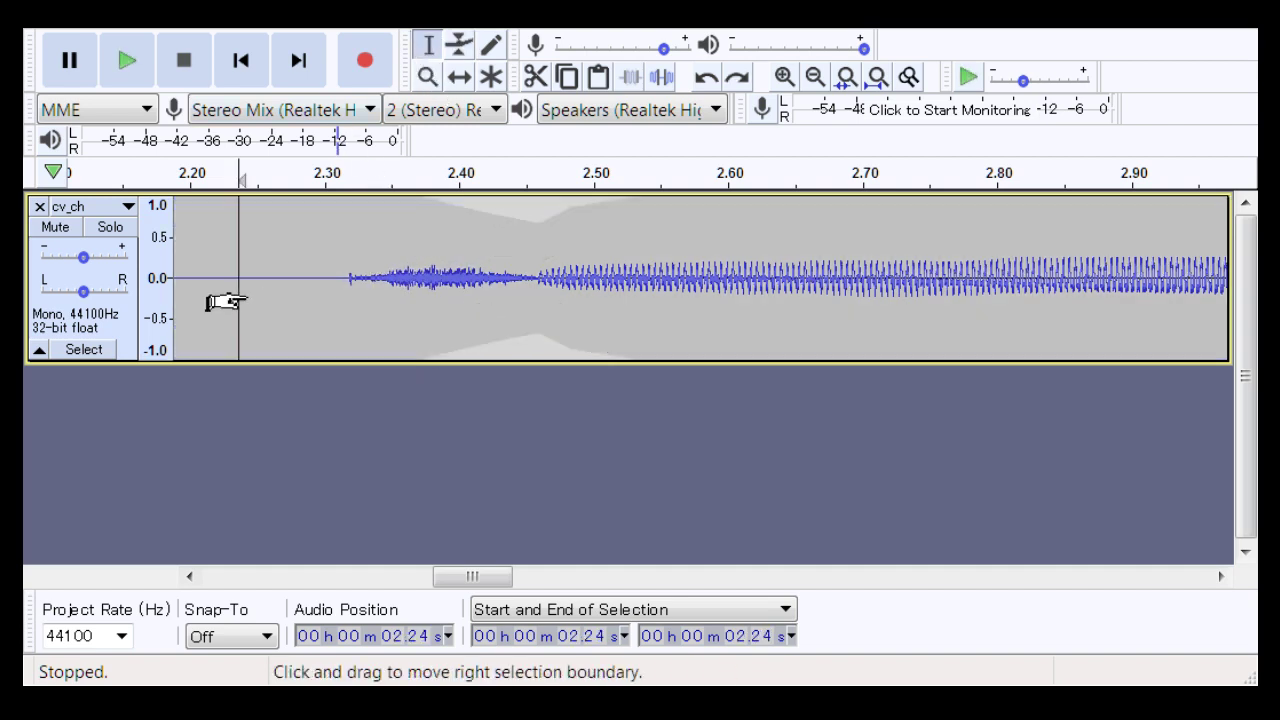
key("space")
key("space")
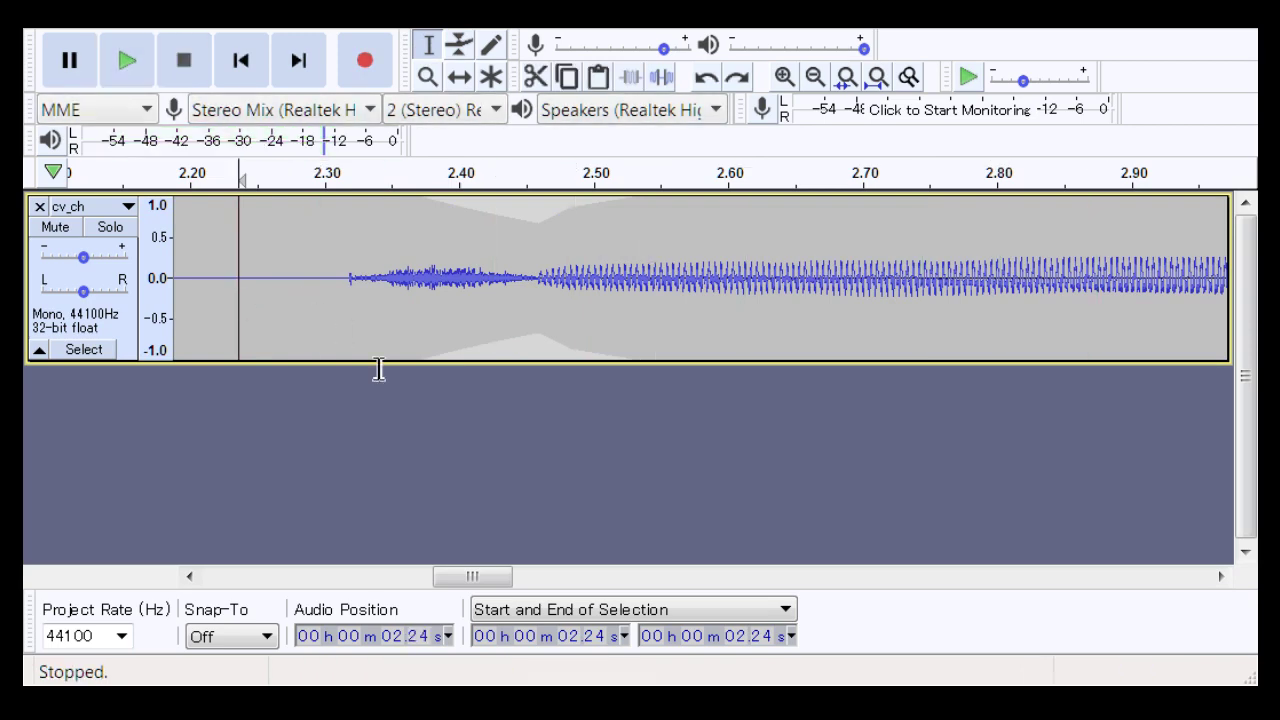
Step: Try to add an amplitude envelope point near the third syllable's consonant-to-vowel transition, at about 3.92 s
left_click_drag(486, 577, 645, 590)
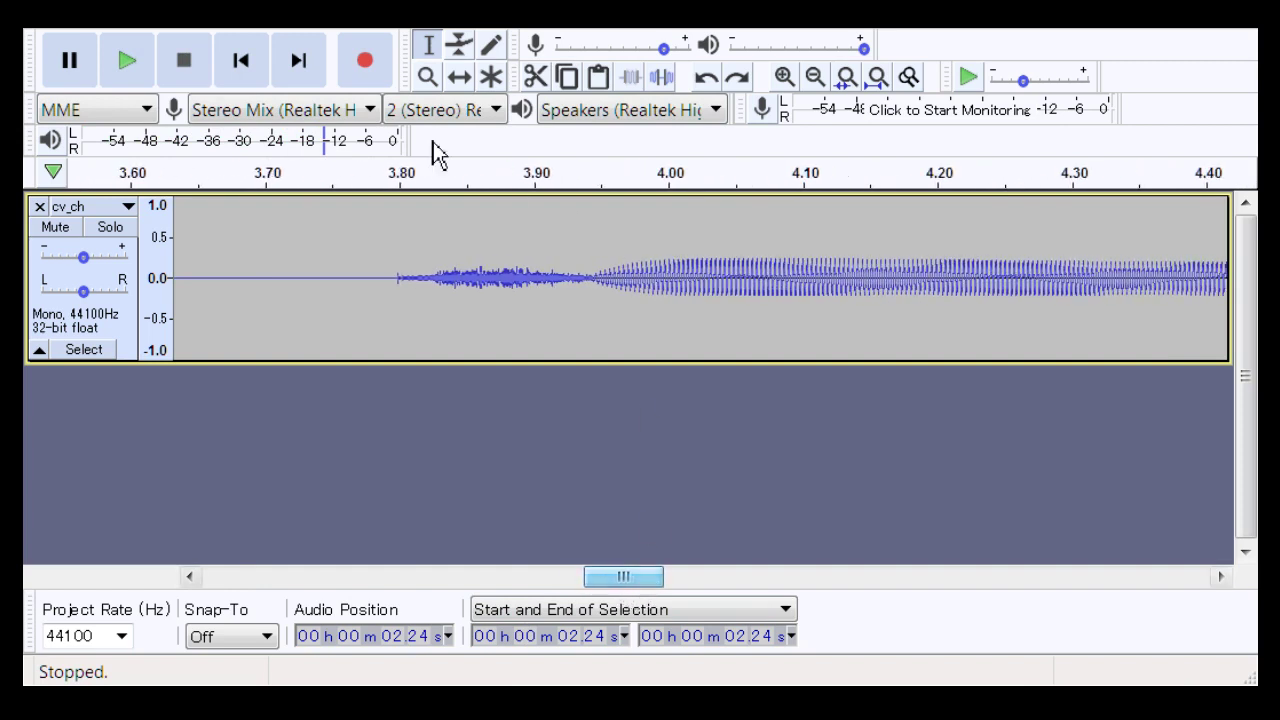
left_click(459, 44)
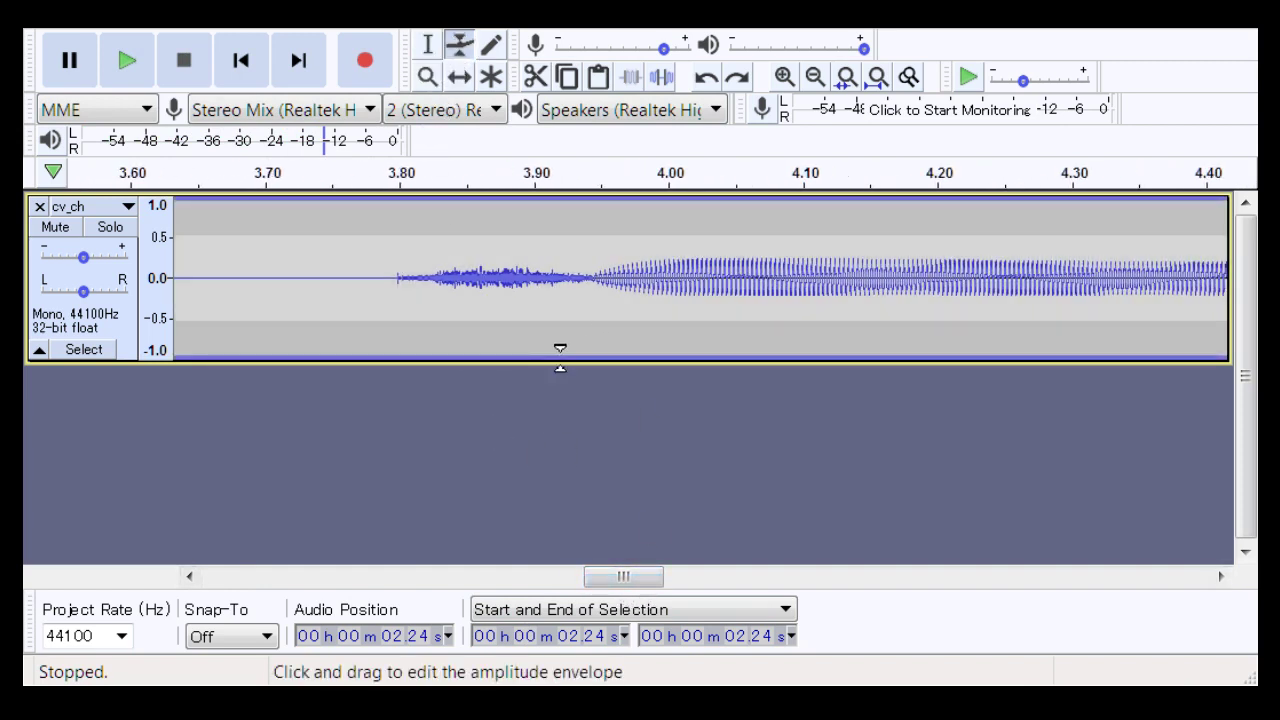
left_click_drag(560, 354, 600, 390)
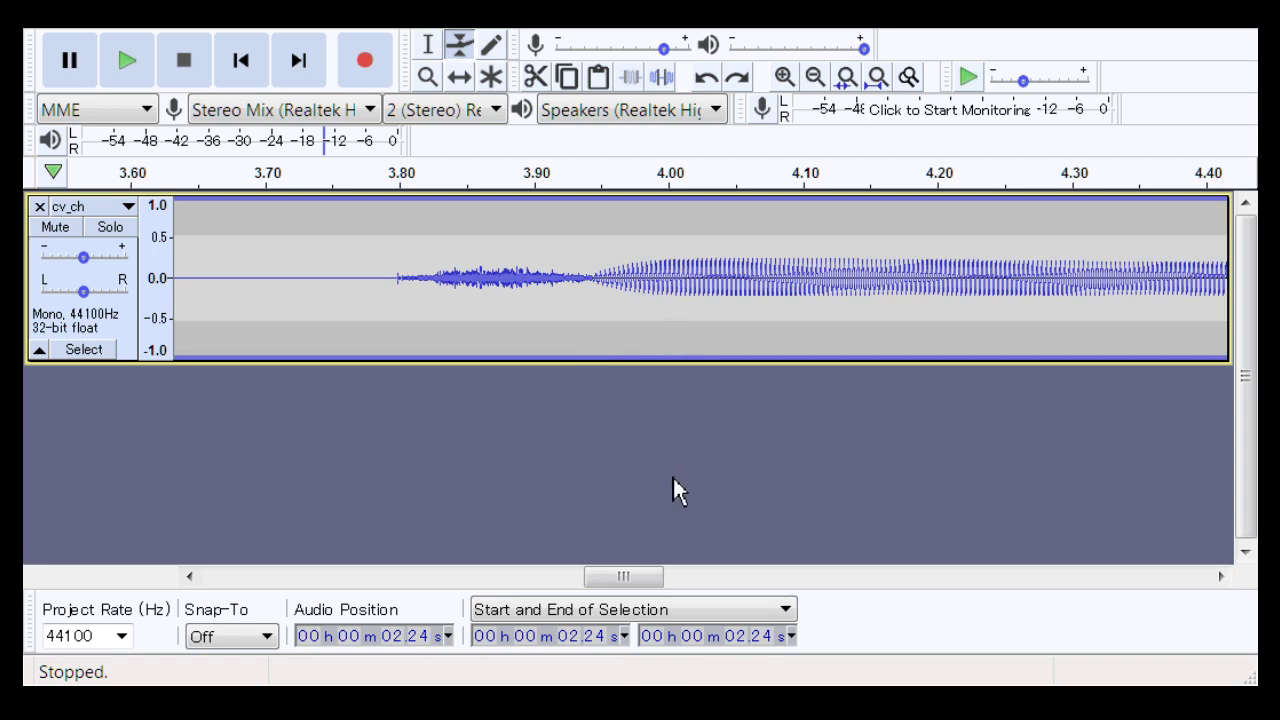
Step: Shape an amplitude envelope dip at the fourth syllable's consonant-to-vowel transition, with points at about 5.41, 5.43 and 5.50 s
left_click_drag(651, 577, 805, 580)
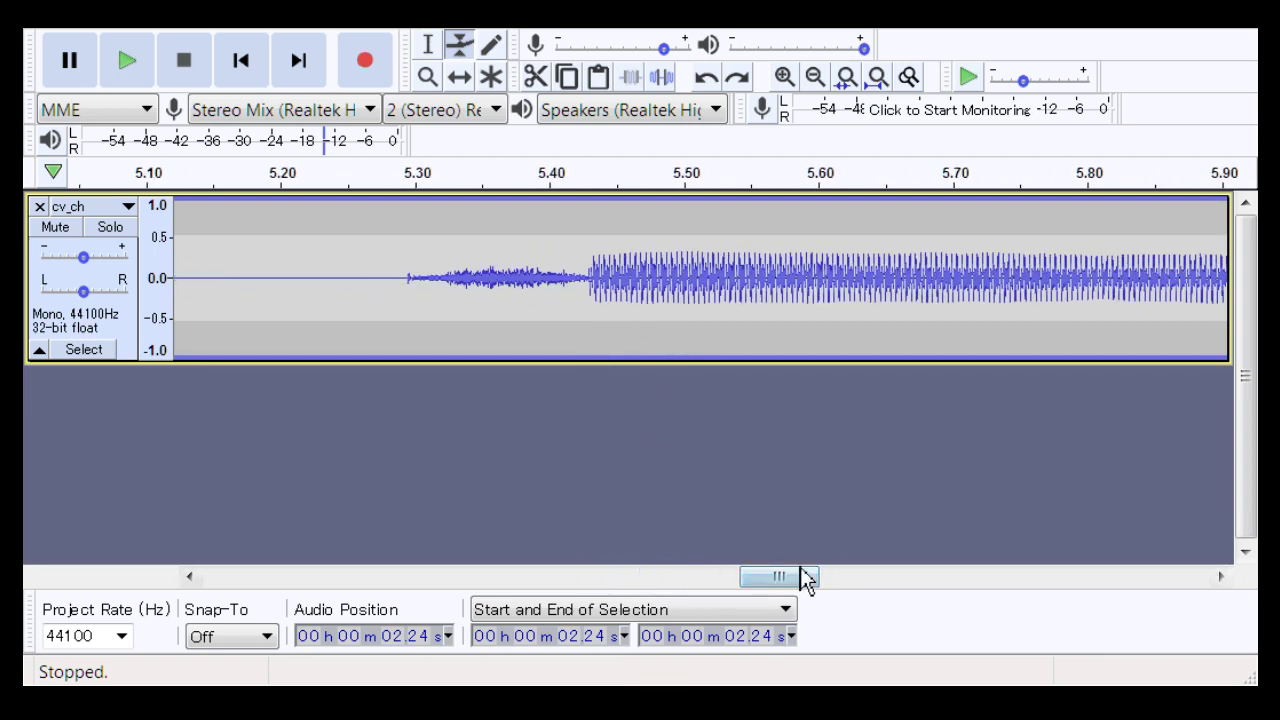
left_click(527, 348)
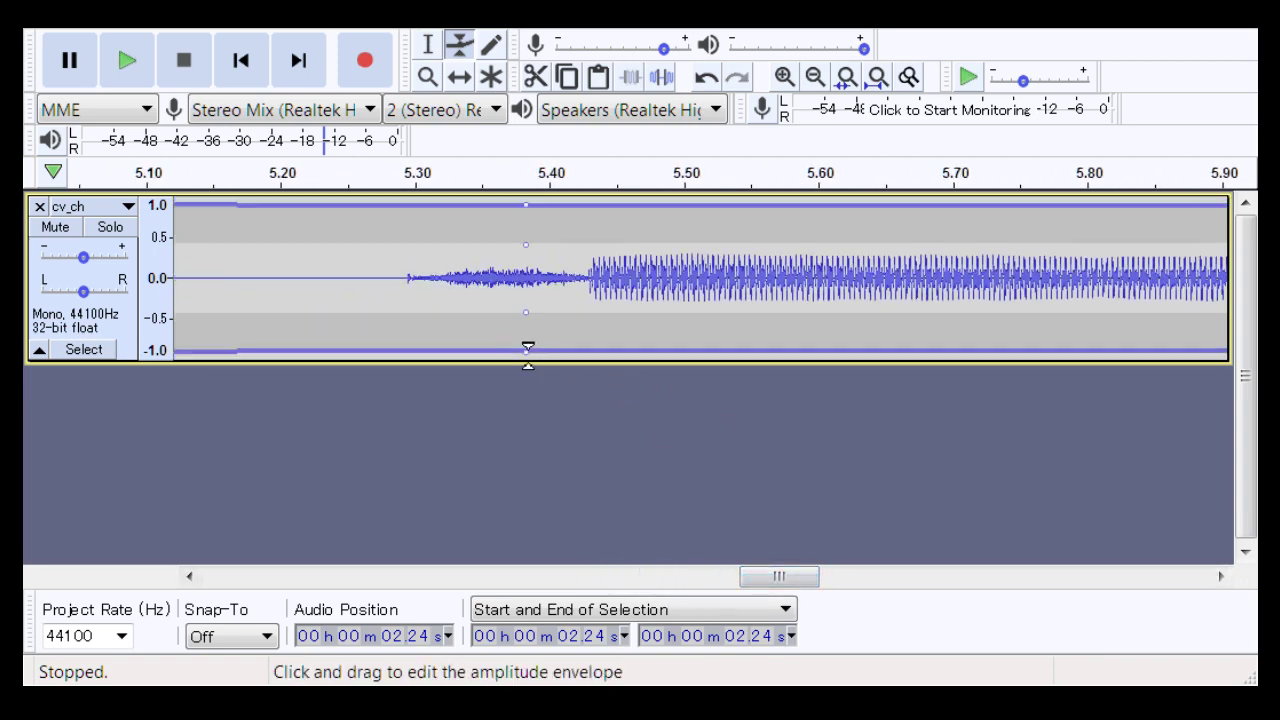
key("ctrl+z")
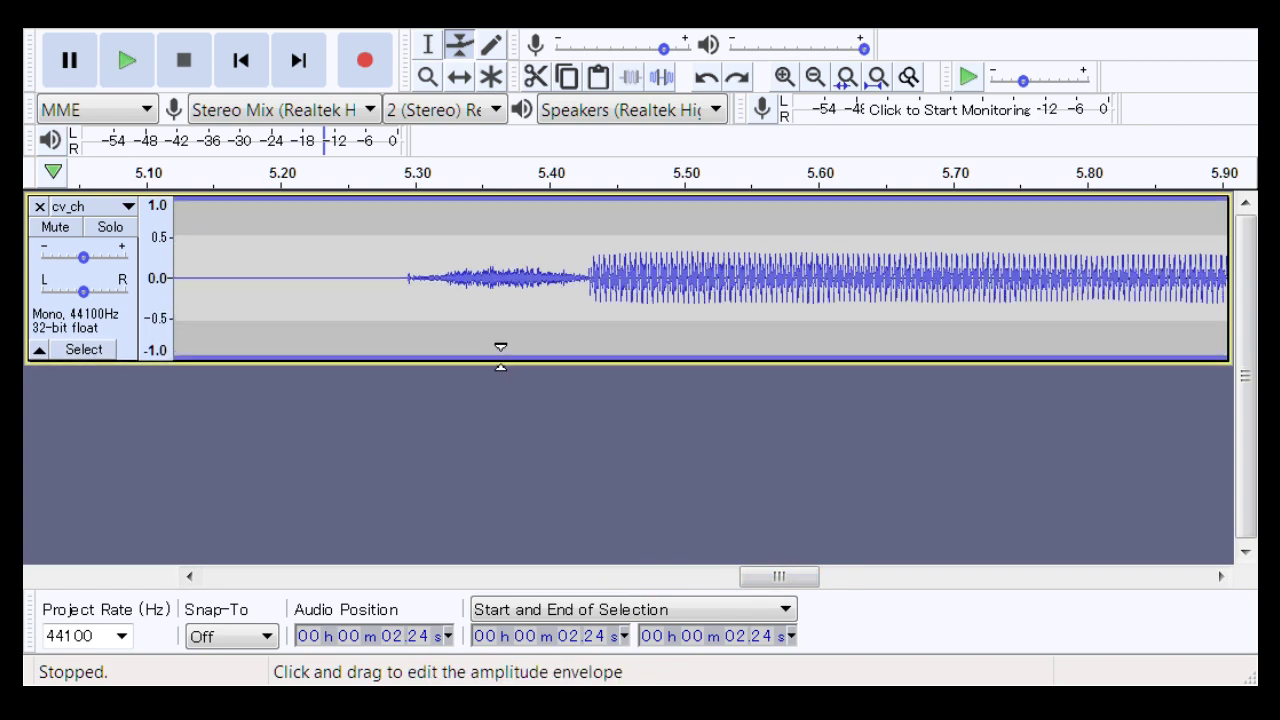
left_click(583, 352)
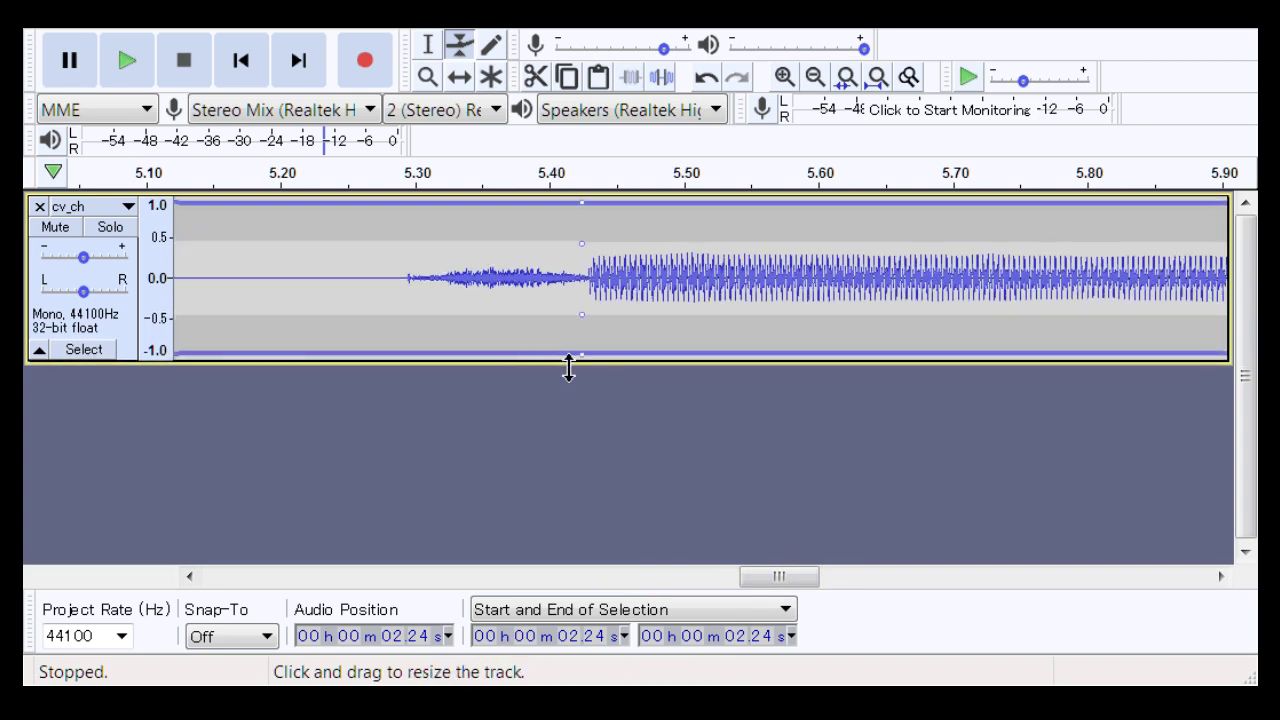
left_click(628, 352)
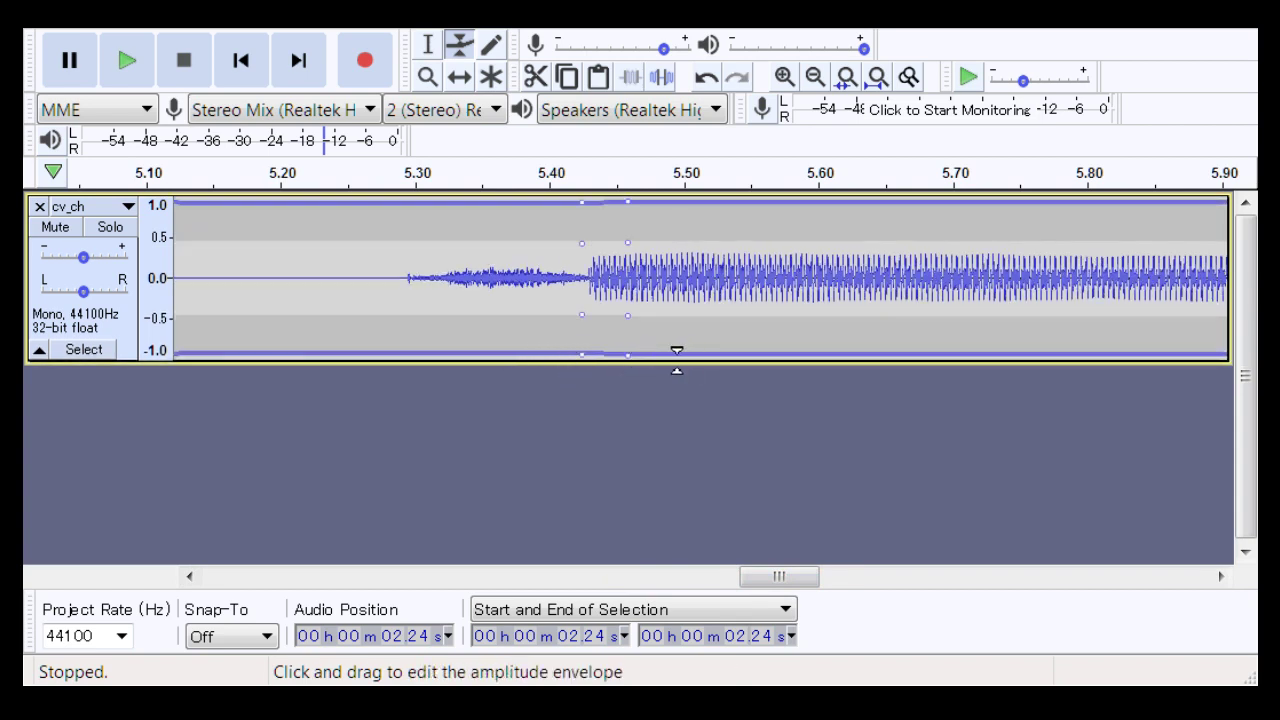
left_click_drag(676, 352, 678, 350)
mouse_move(591, 345)
left_mouse_down()
mouse_move(560, 349)
mouse_move(561, 365)
mouse_move(623, 343)
mouse_move(593, 341)
mouse_move(591, 322)
mouse_move(586, 338)
mouse_move(597, 329)
left_mouse_up()
left_click(306, 283)
key("ctrl+z")
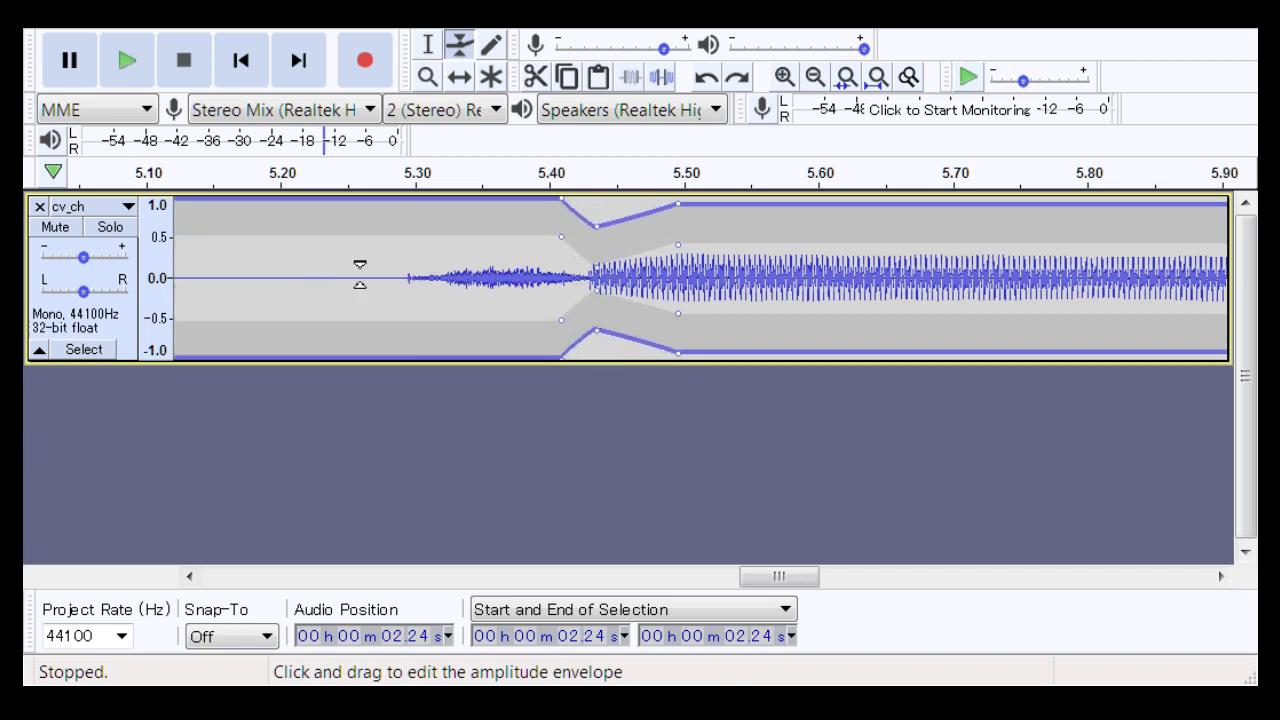
Step: Play back the fourth syllable with its envelope dip from about 5.22 s
left_click(428, 45)
left_click(309, 281)
key("space")
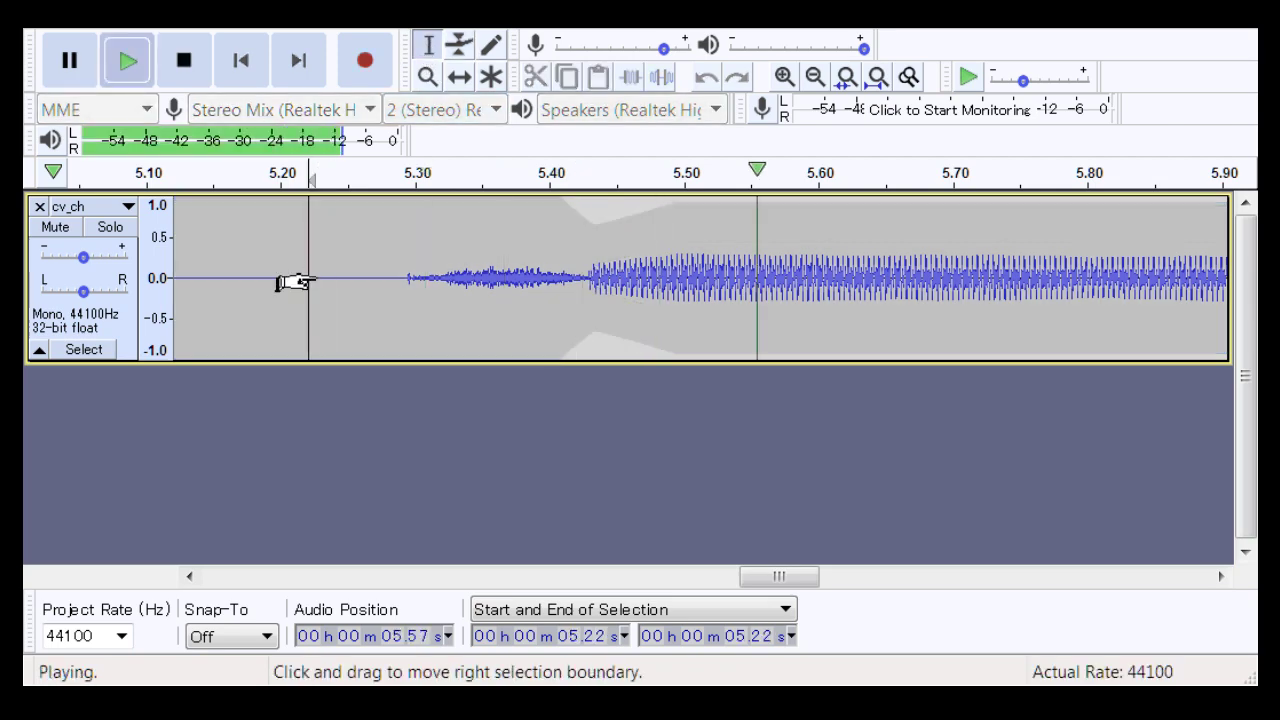
key("space")
key("space")
key("space")
Step: Delete the quiet gap and weak vowel onset at the fifth syllable's transition, from about 6.946 to 6.957 s
left_click_drag(765, 578, 914, 577)
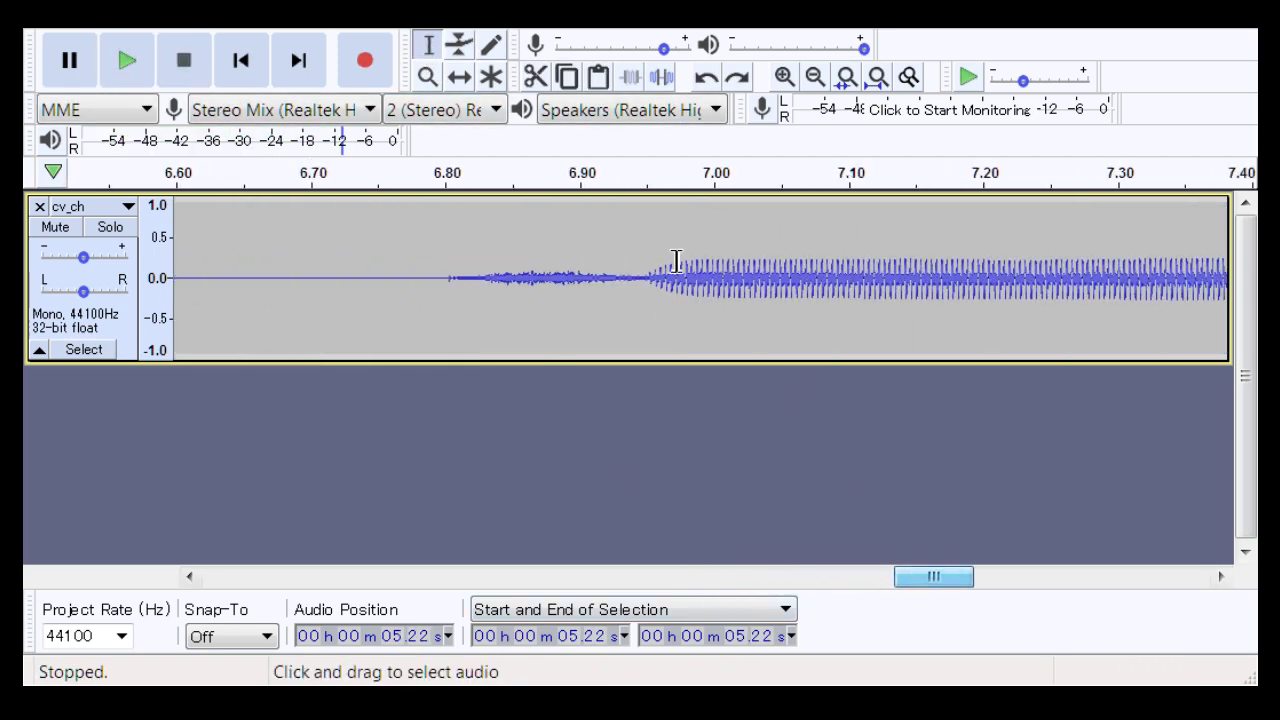
left_click(428, 77)
left_click_drag(598, 293, 697, 305)
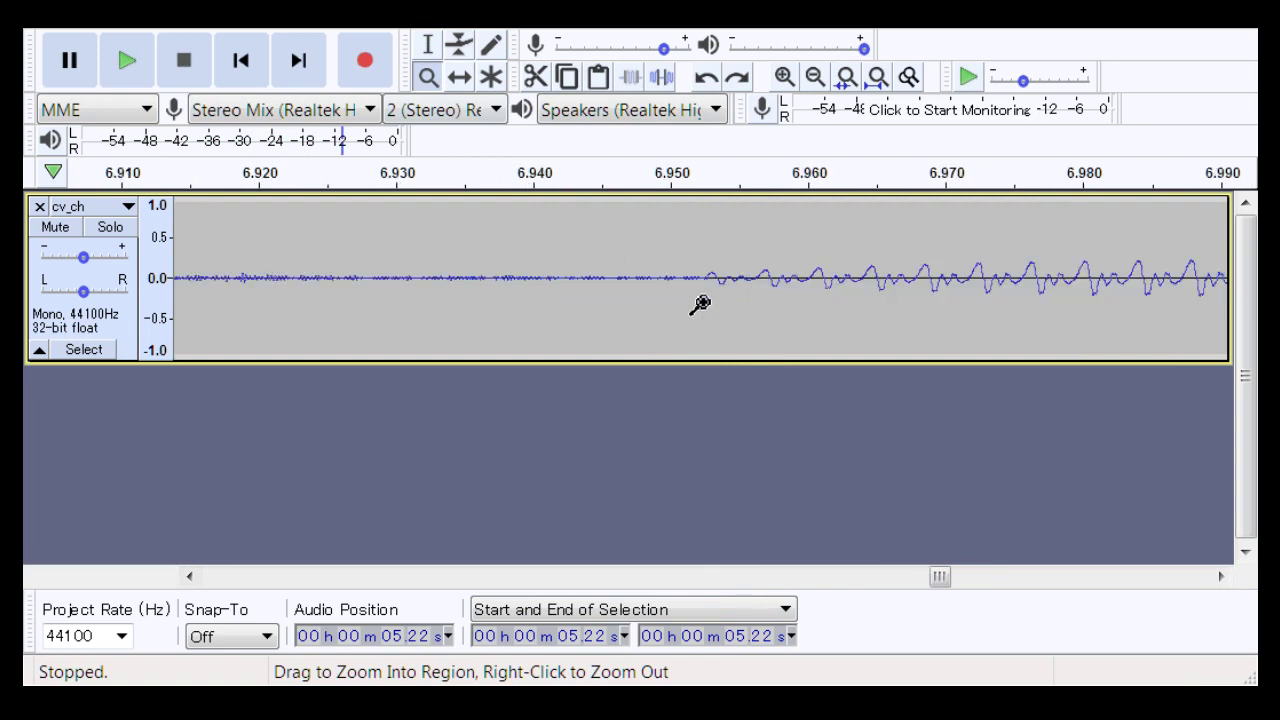
right_click(783, 313)
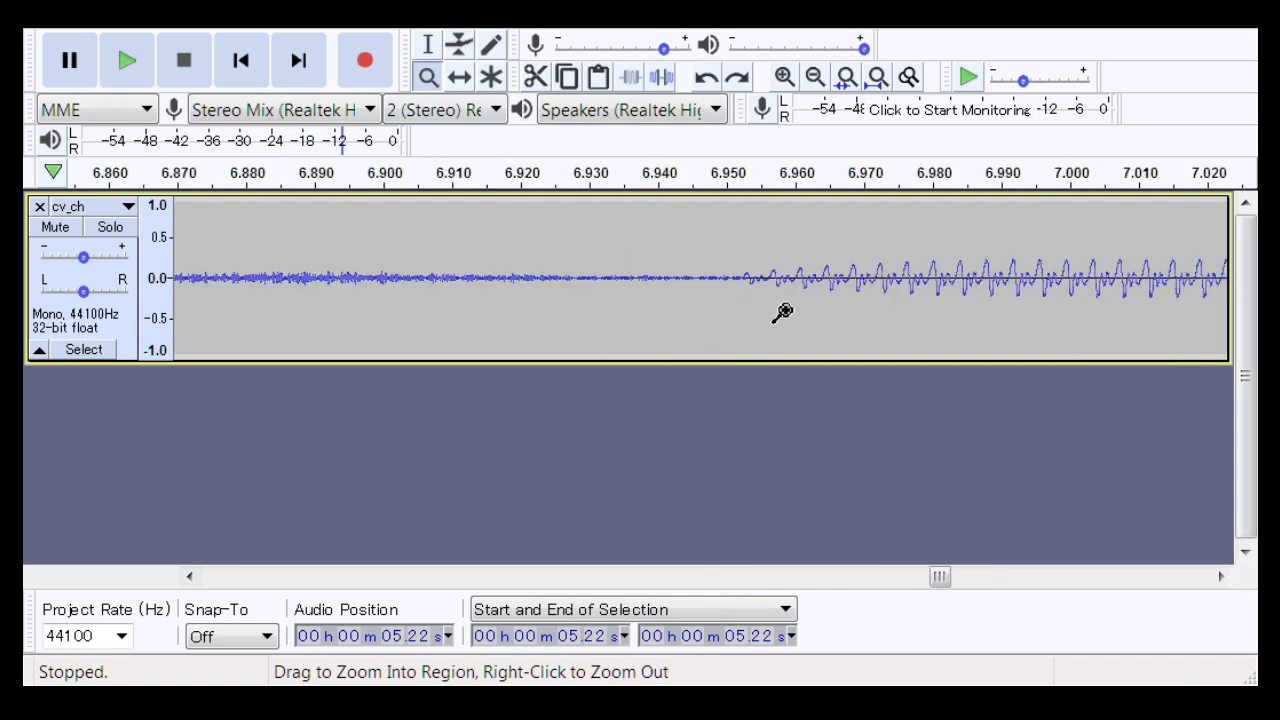
left_click(428, 45)
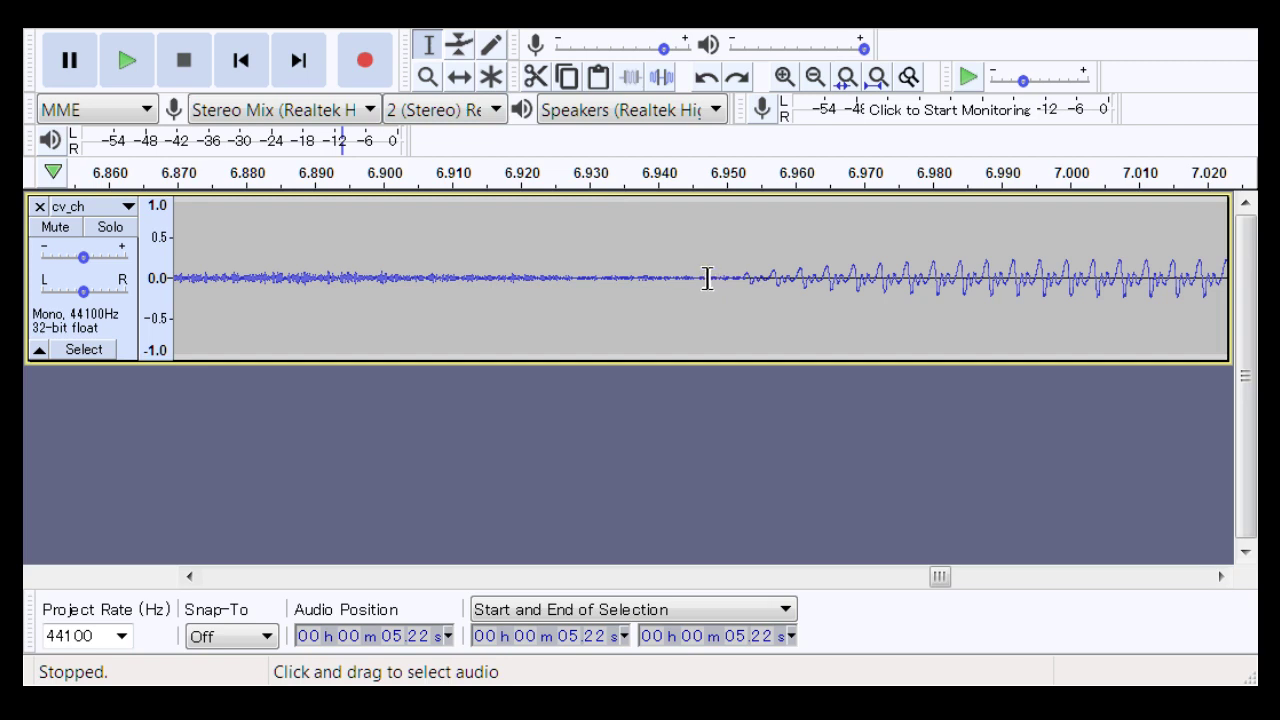
left_click_drag(703, 278, 775, 316)
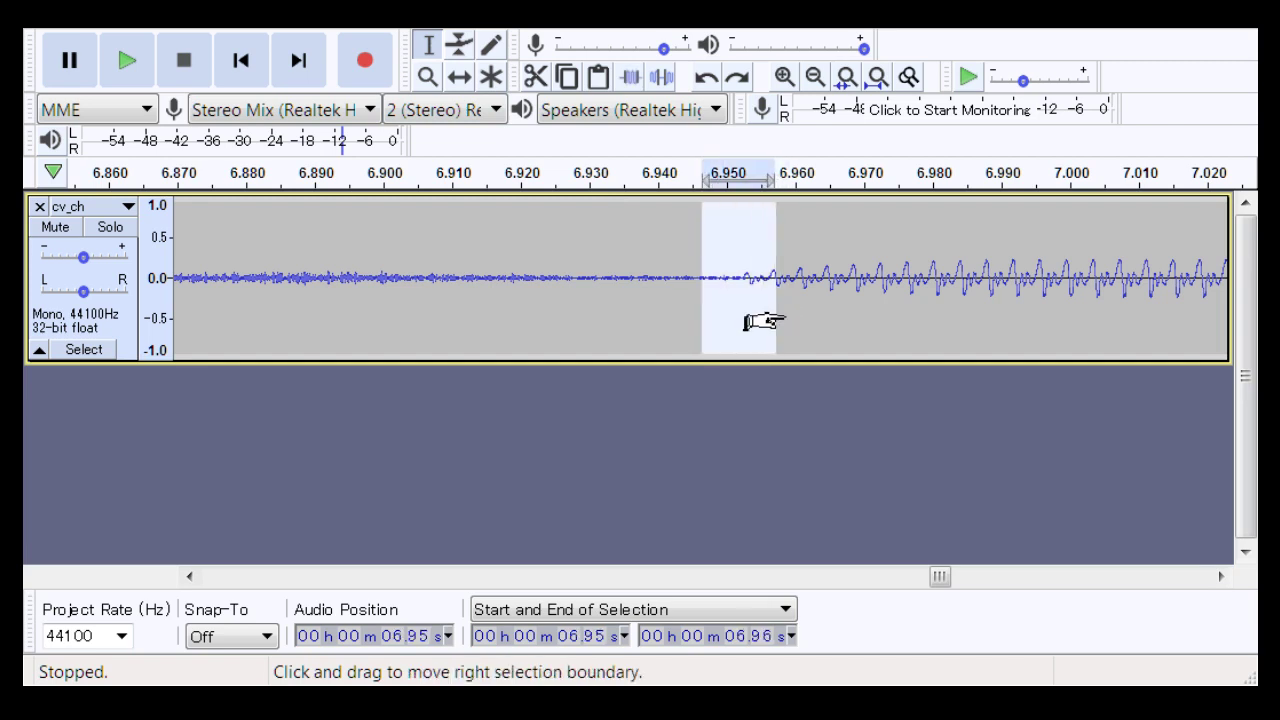
key("Delete")
left_click(740, 290)
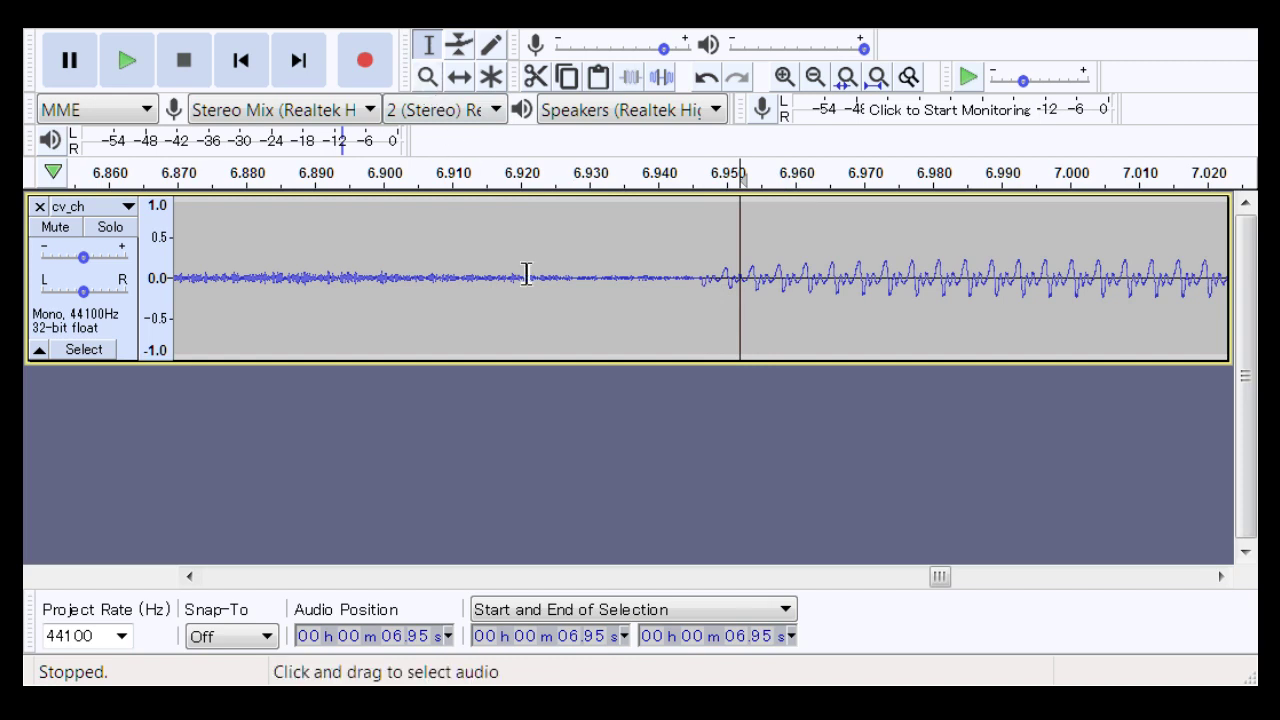
Step: Play back the shortened fifth syllable repeatedly from about 6.77 s
left_click(427, 77)
right_click(523, 258)
right_click(523, 258)
right_click(523, 258)
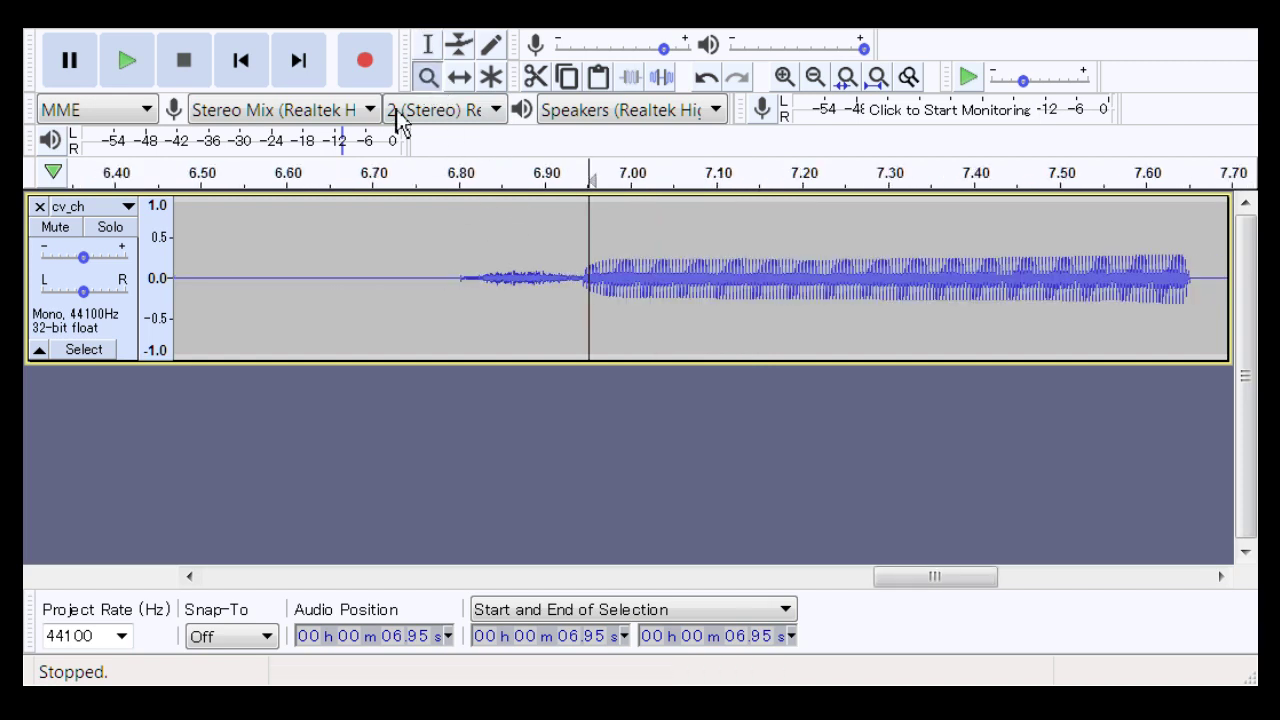
left_click(428, 45)
left_click(434, 248)
key("space")
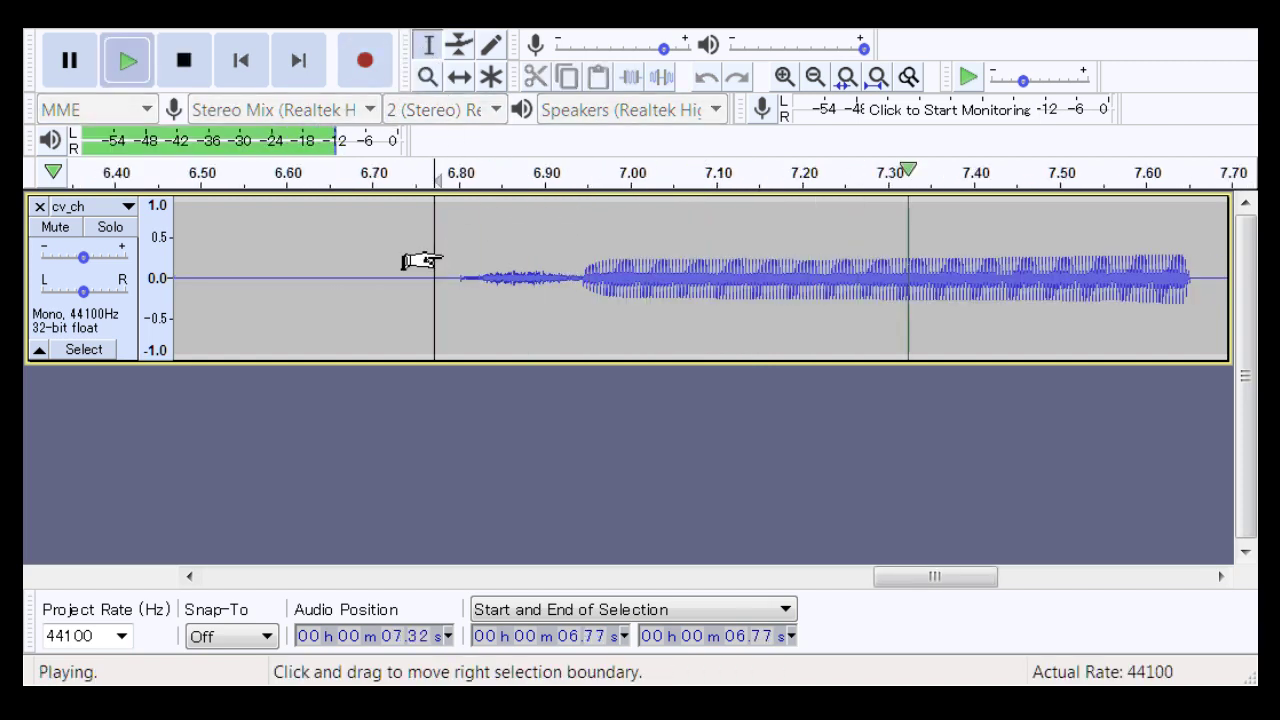
key("space")
key("space")
key("space")
key("space")
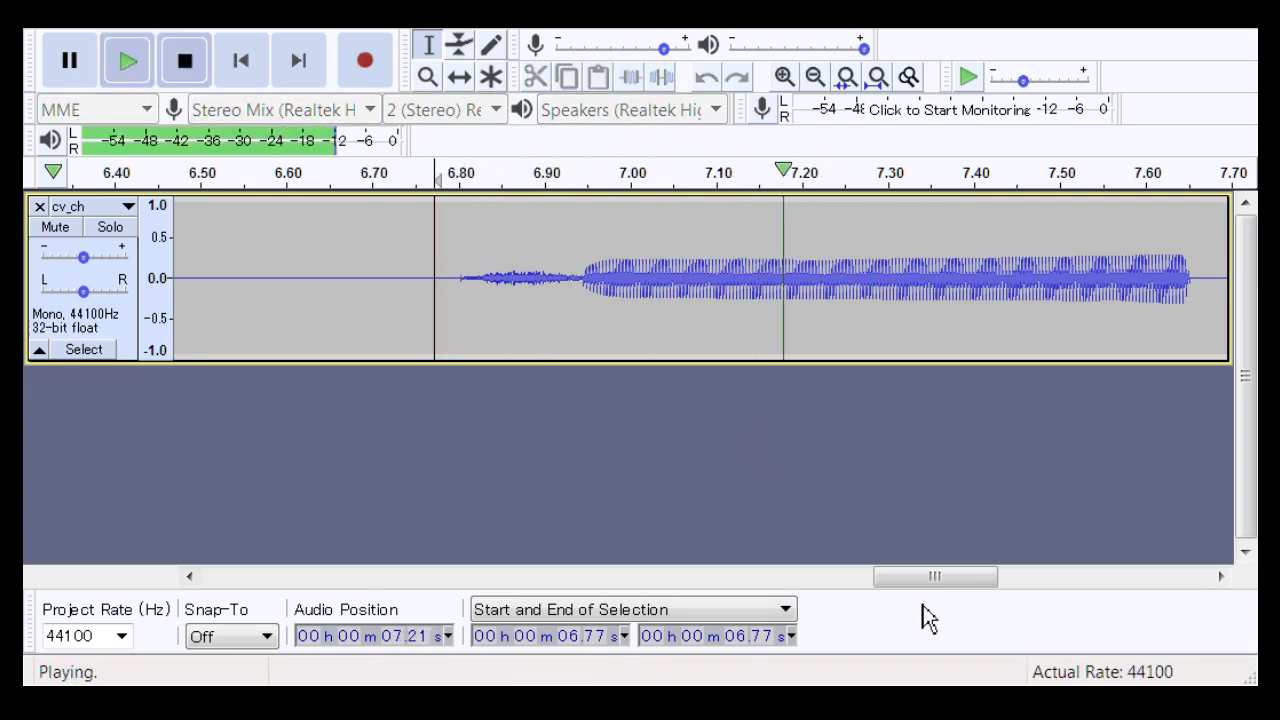
key("space")
Step: Play back all five syllables in sequence, starting from about 0.78 s
left_click_drag(930, 576, 333, 548)
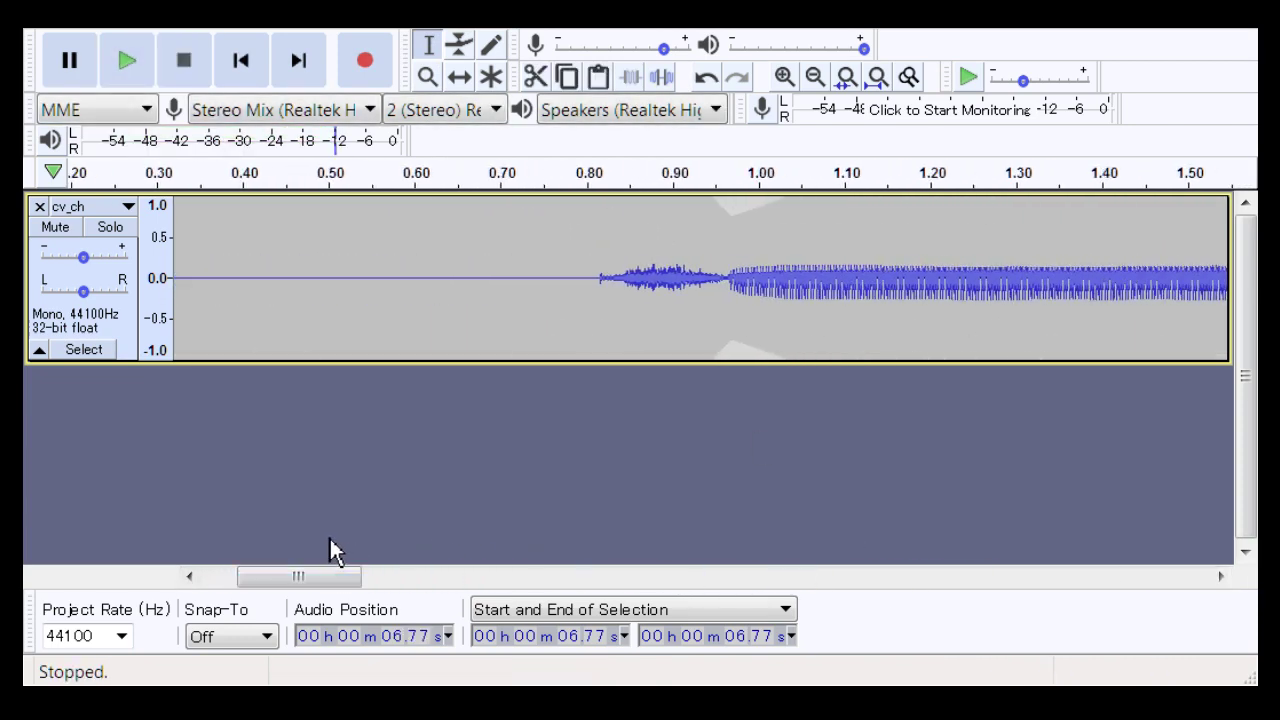
left_click(574, 290)
key("space")
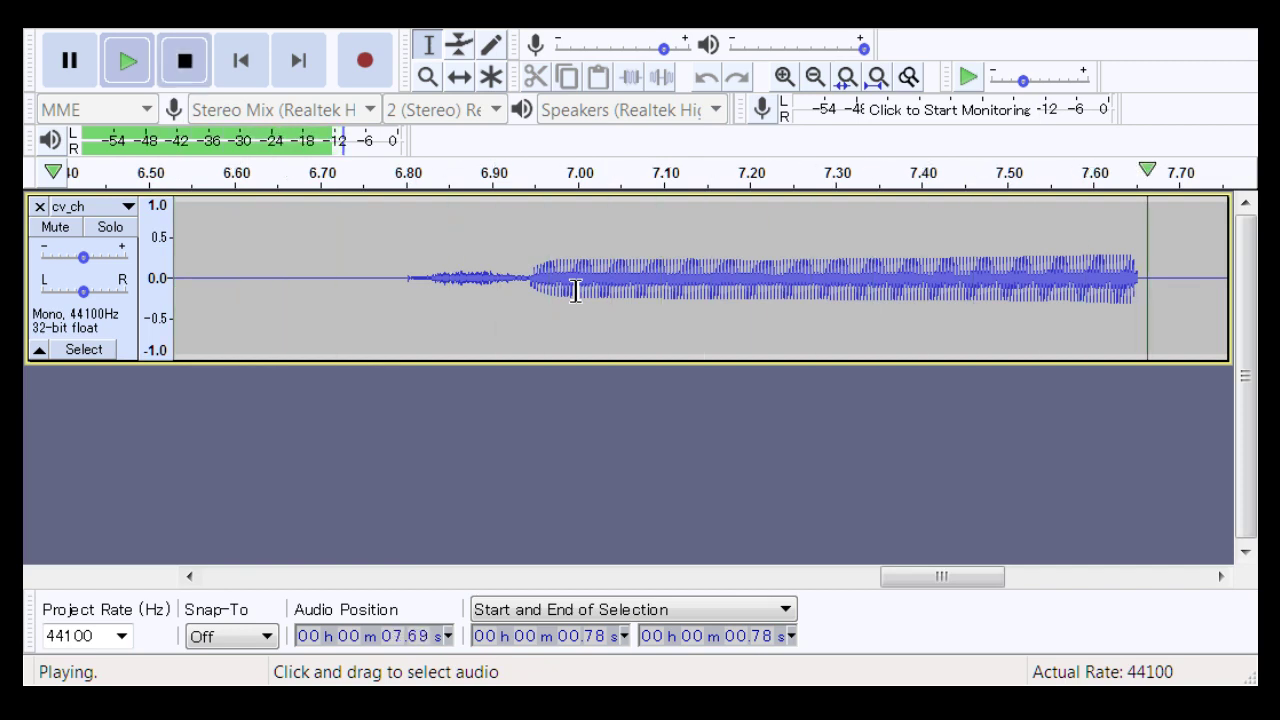
Step: Delete two more short slices at the start of the fifth syllable's vowel, from about 6.946 s
left_click(427, 77)
left_click_drag(520, 285, 599, 288)
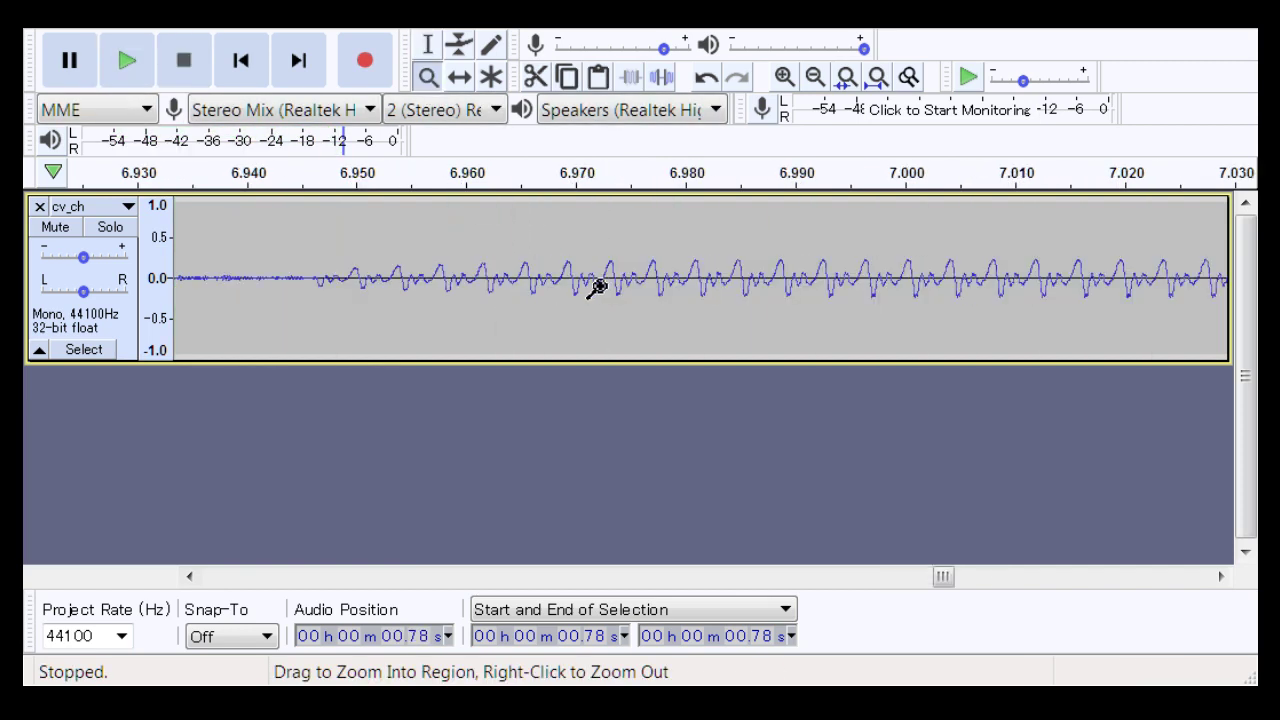
left_click(428, 46)
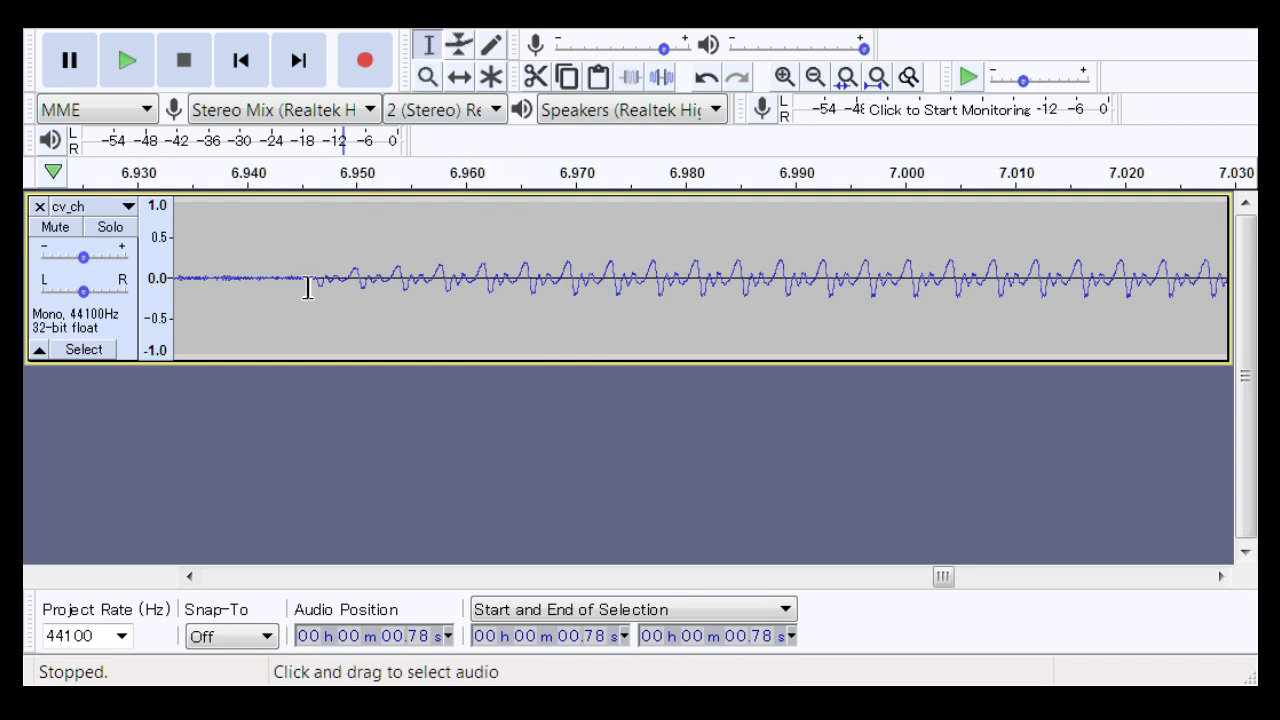
left_click_drag(310, 287, 364, 329)
key("Delete")
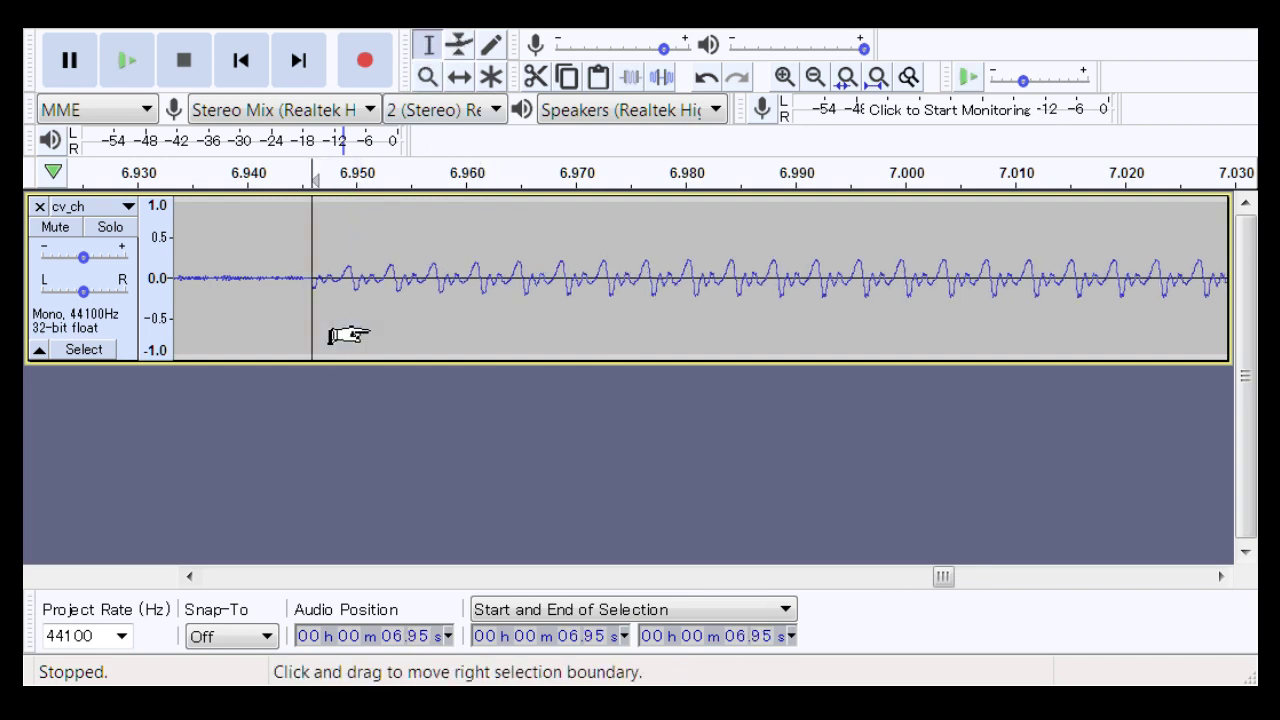
left_click_drag(241, 305, 318, 330)
key("Delete")
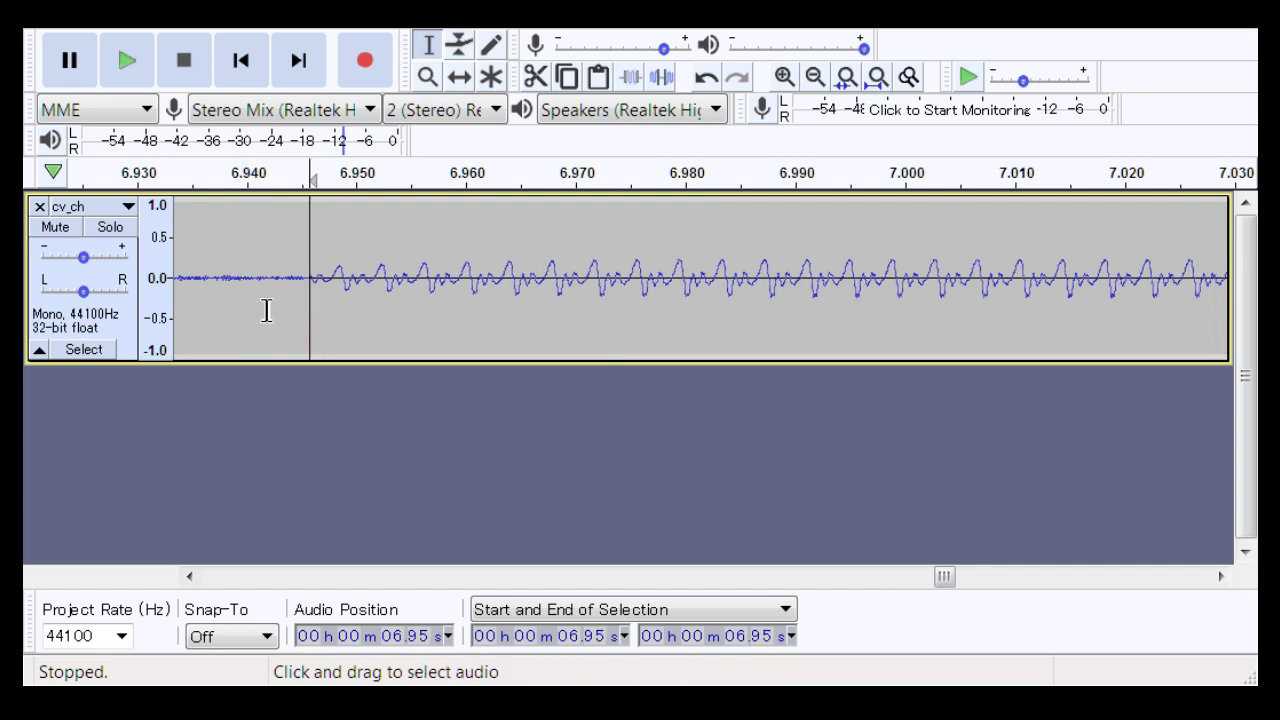
left_click(256, 309)
Step: Play back the fifth syllable with its tightened vowel onset from about 6.79 s
left_click(428, 77)
right_click(437, 286)
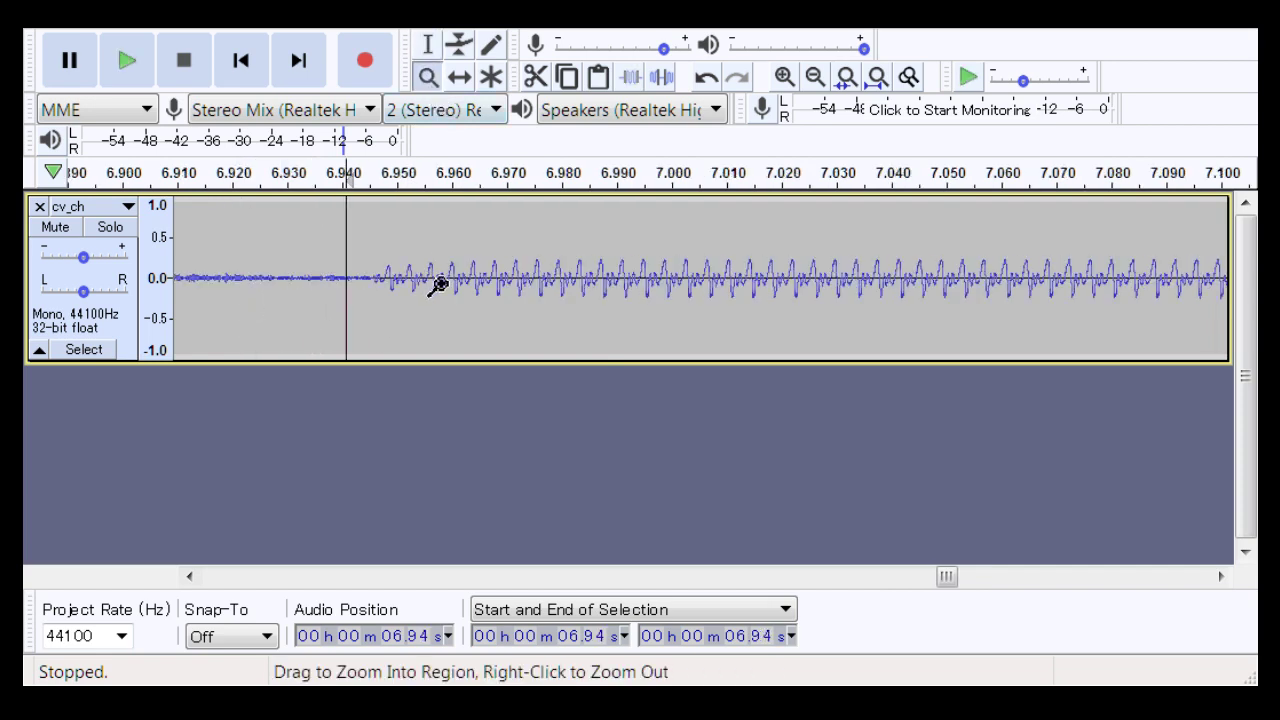
right_click(437, 286)
right_click(437, 286)
left_click(428, 45)
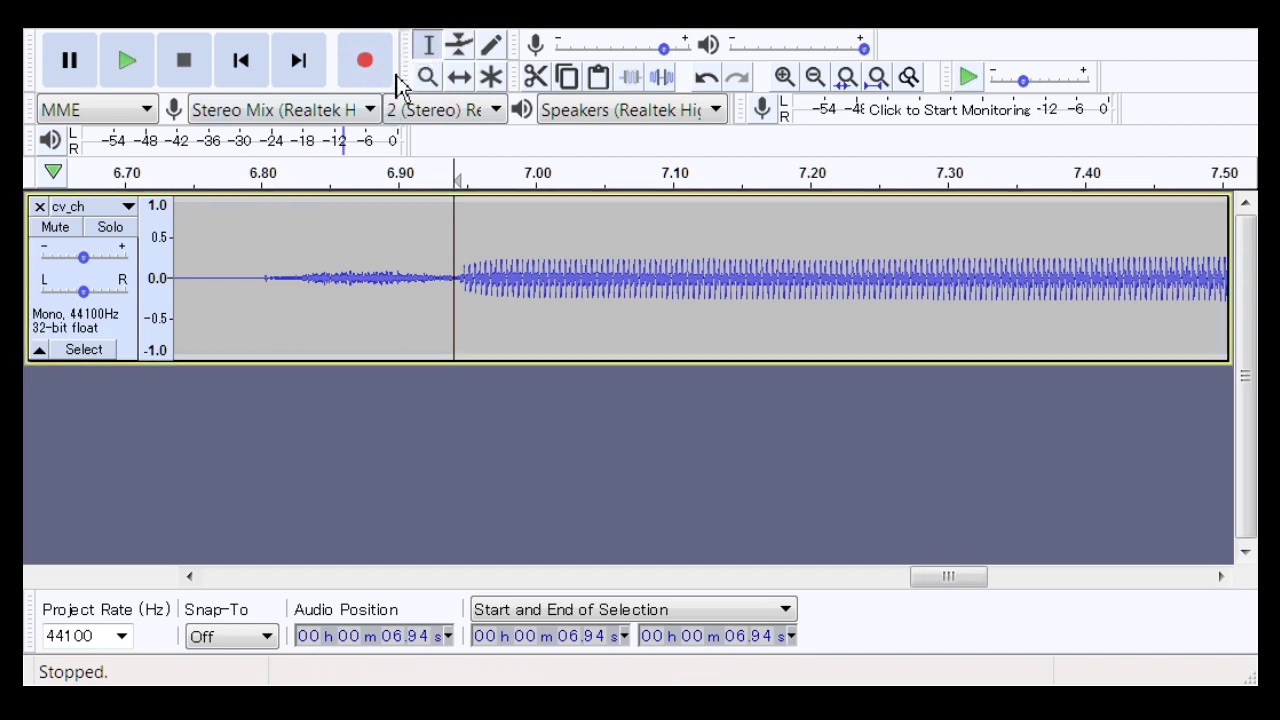
left_click(254, 244)
key("space")
key("space")
key("space")
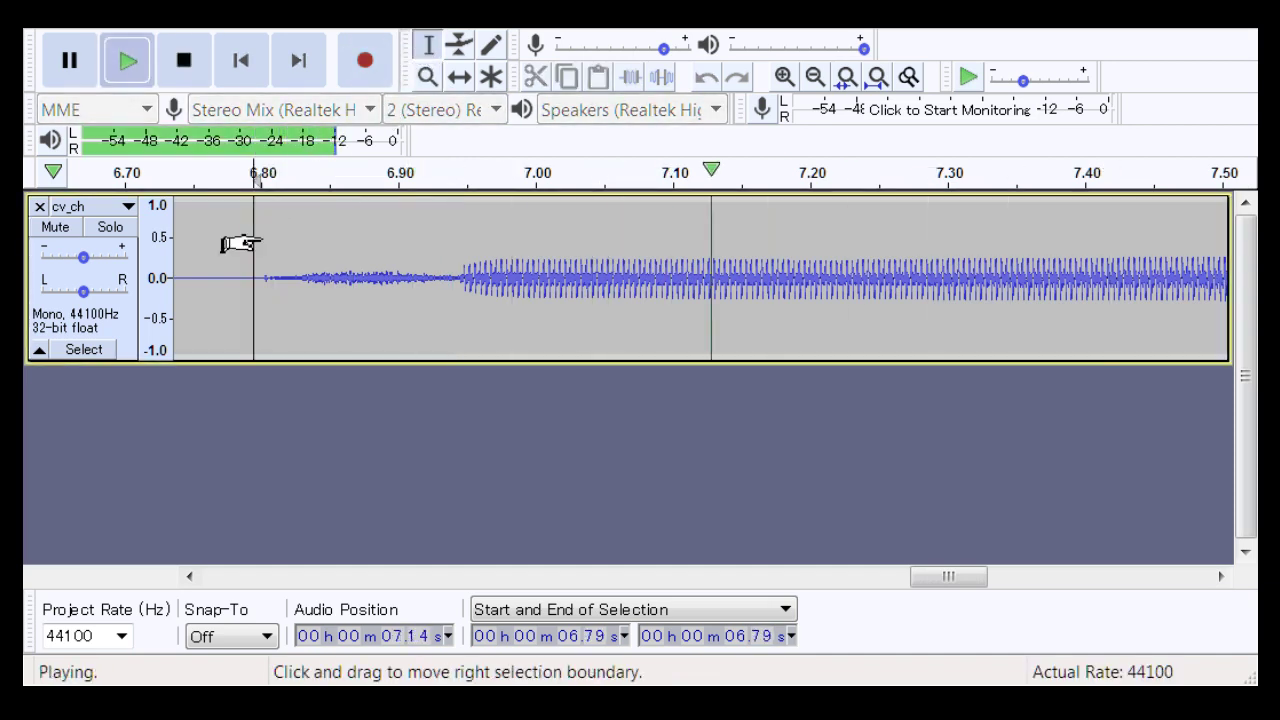
Step: Shape the fifth syllable's amplitude envelope with control points from about 6.77 to 7.03 s, dipping at the vowel onset near 6.95 s
key("space")
left_click(459, 45)
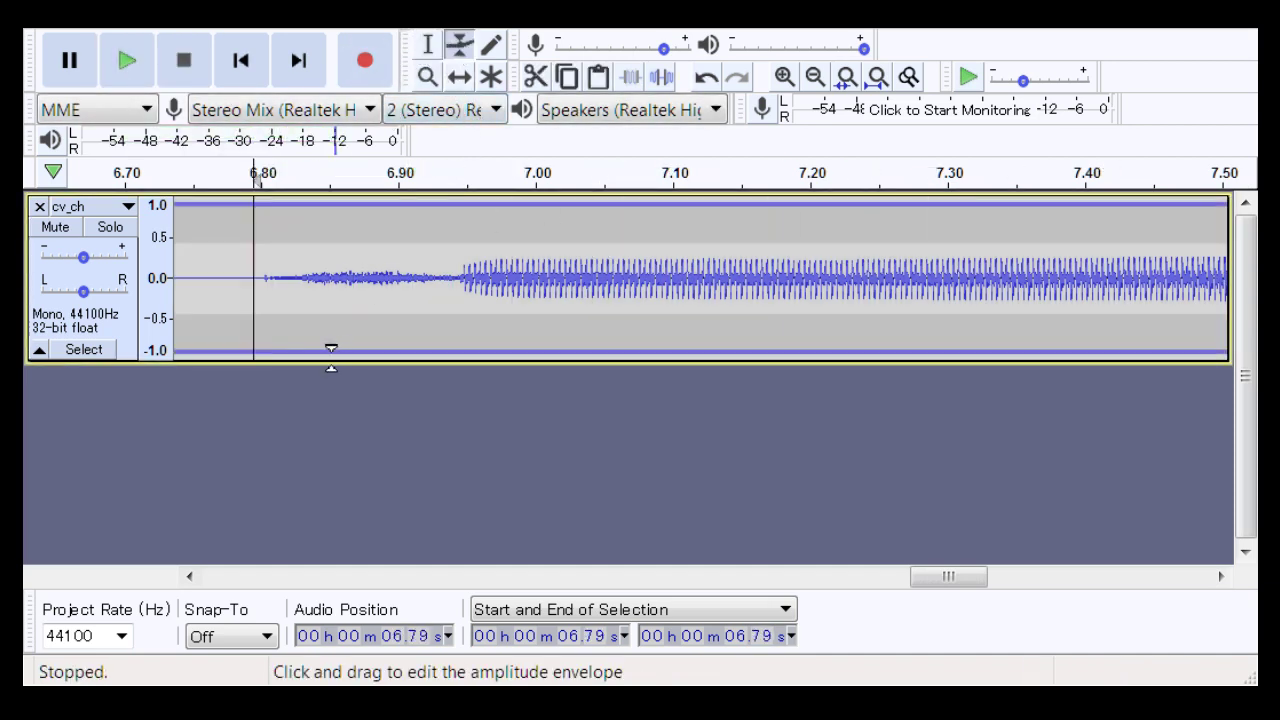
left_click(307, 357)
left_click(261, 357)
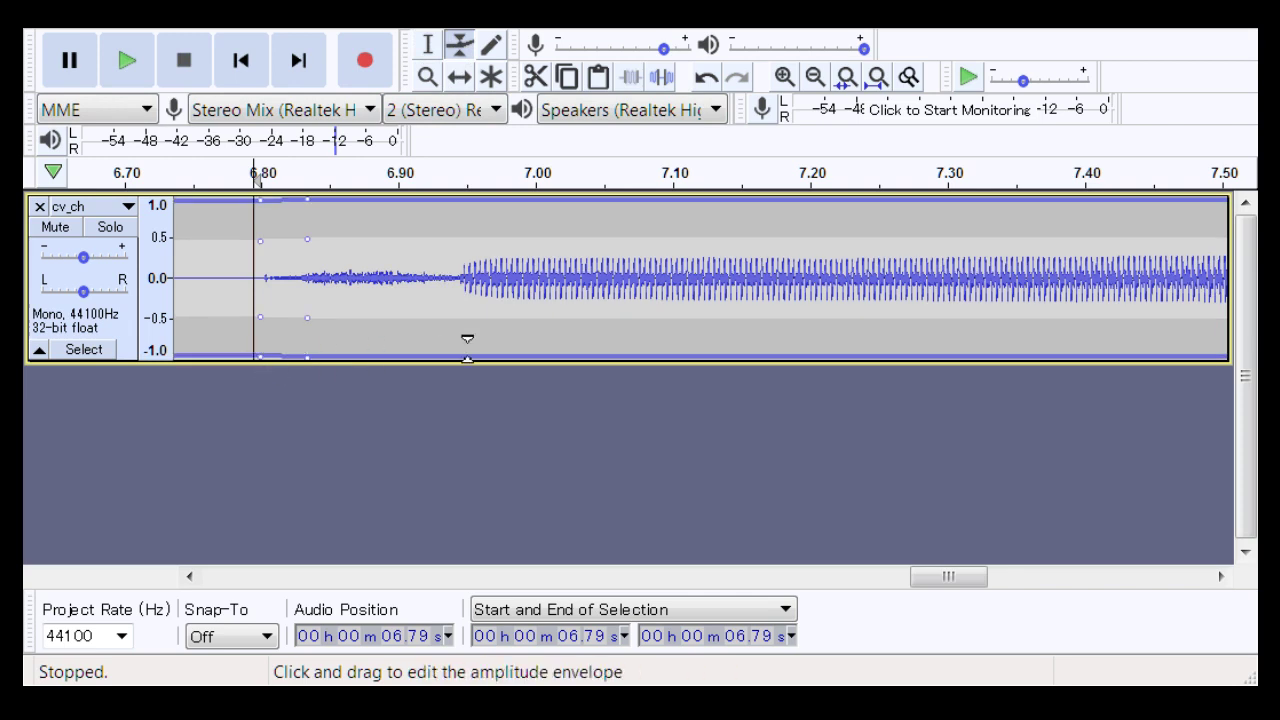
left_click(428, 350)
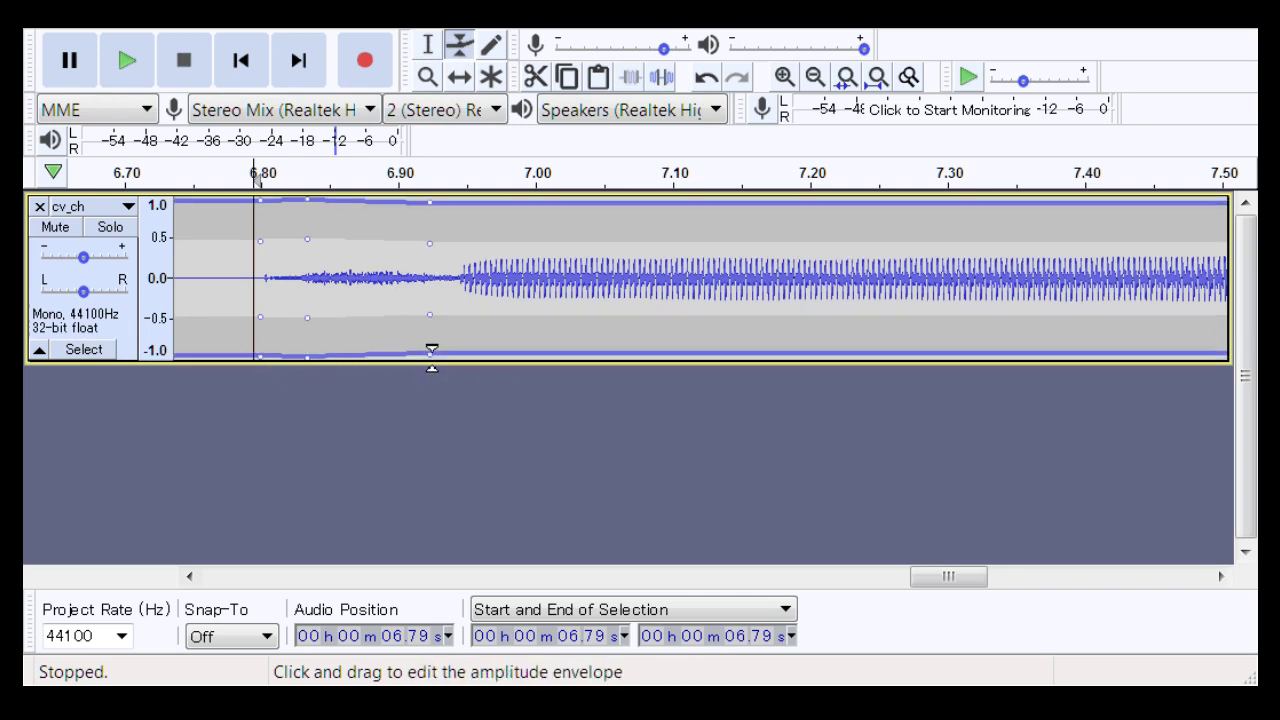
left_click(218, 353)
left_click_drag(218, 357, 222, 357)
left_click(519, 324)
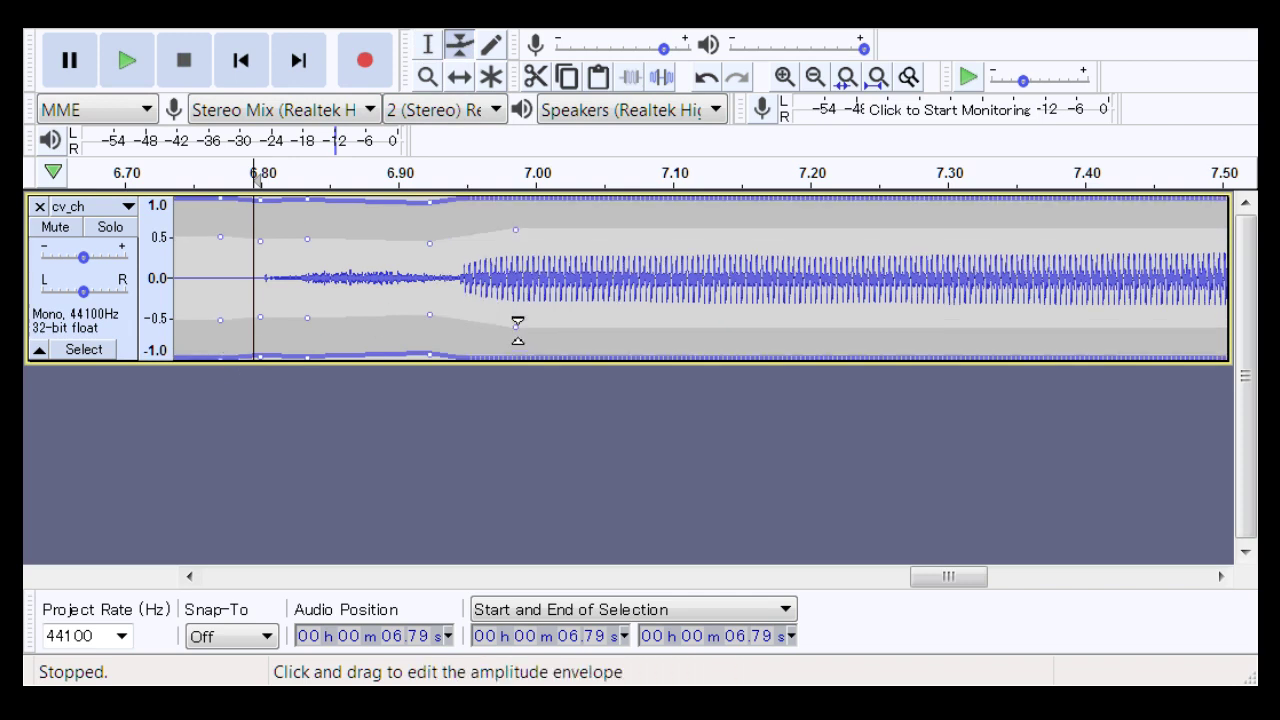
left_click_drag(566, 360, 570, 360)
left_click_drag(571, 352, 576, 362)
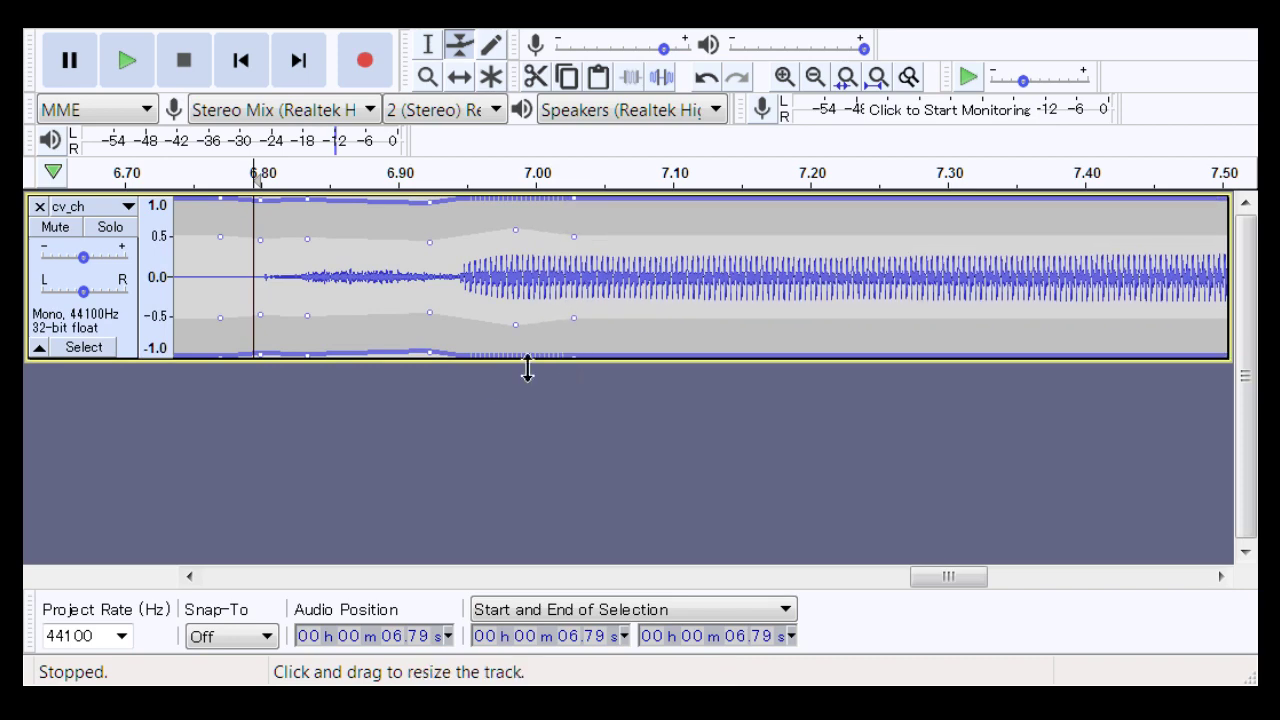
left_click_drag(509, 330, 463, 295)
Step: Play back all five cv_ch syllables in sequence, starting from about 0.15 s
left_click(427, 77)
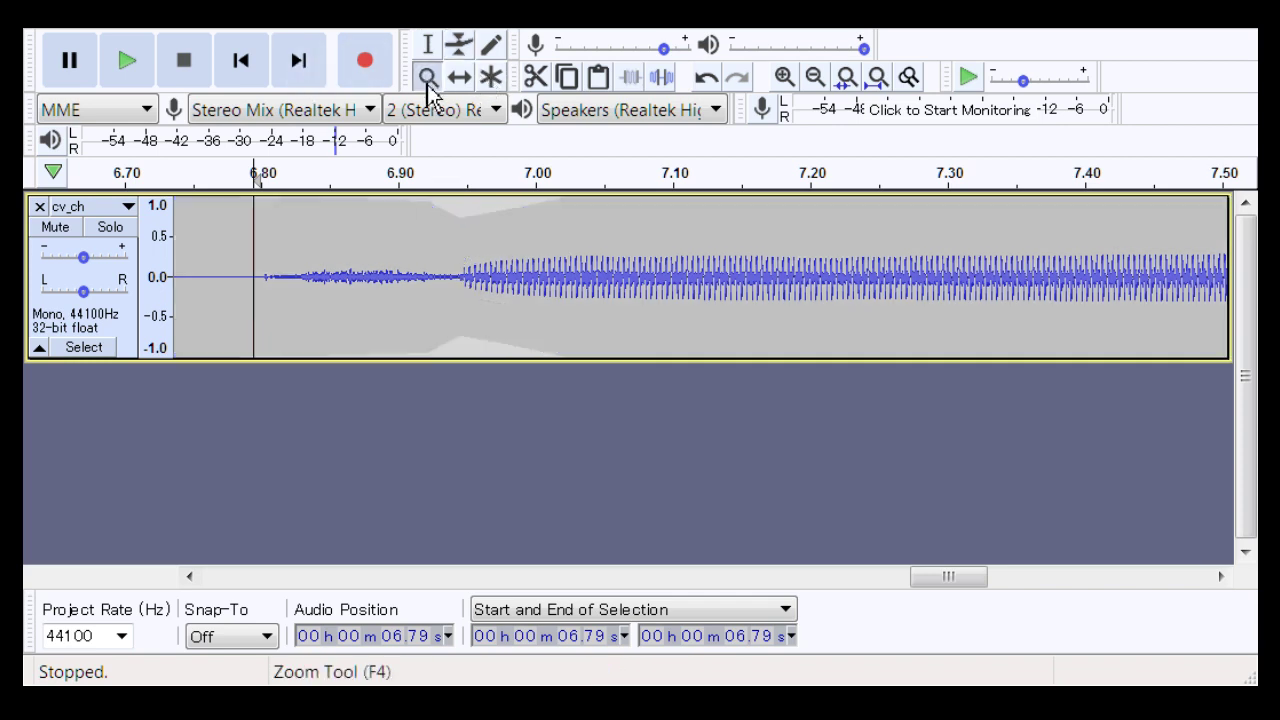
right_click(650, 316)
right_click(650, 316)
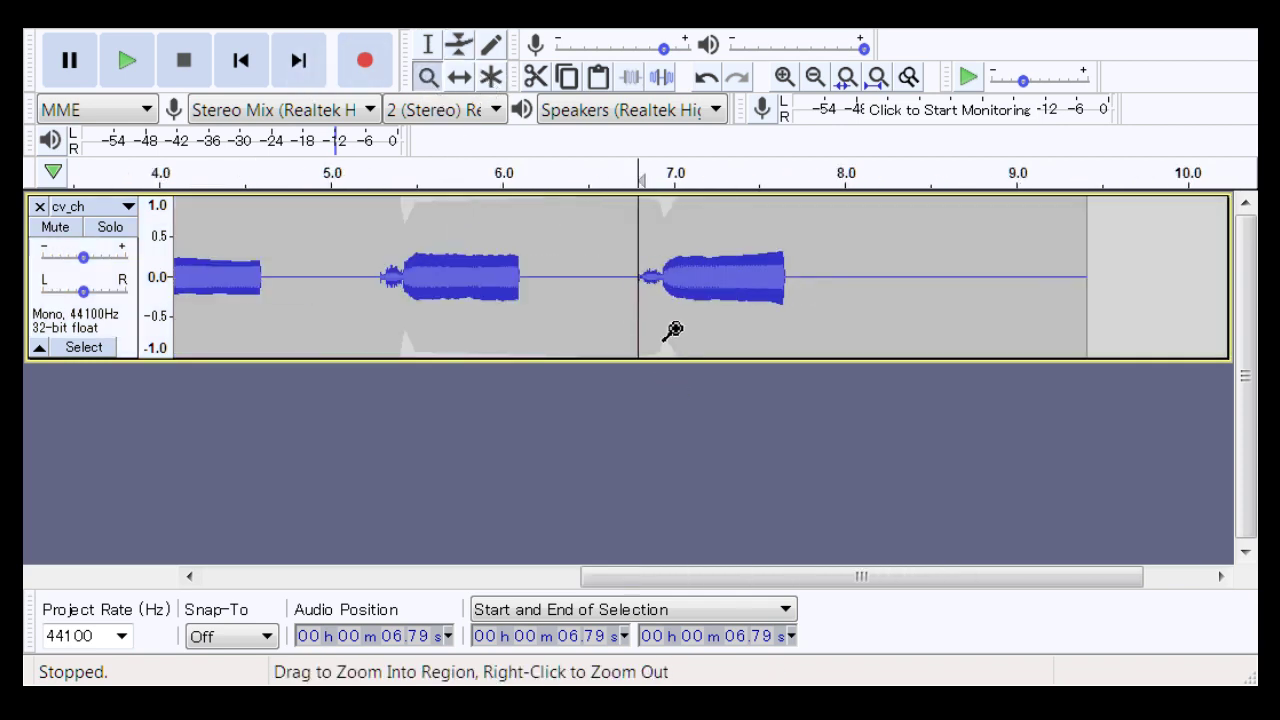
left_click_drag(755, 577, 251, 563)
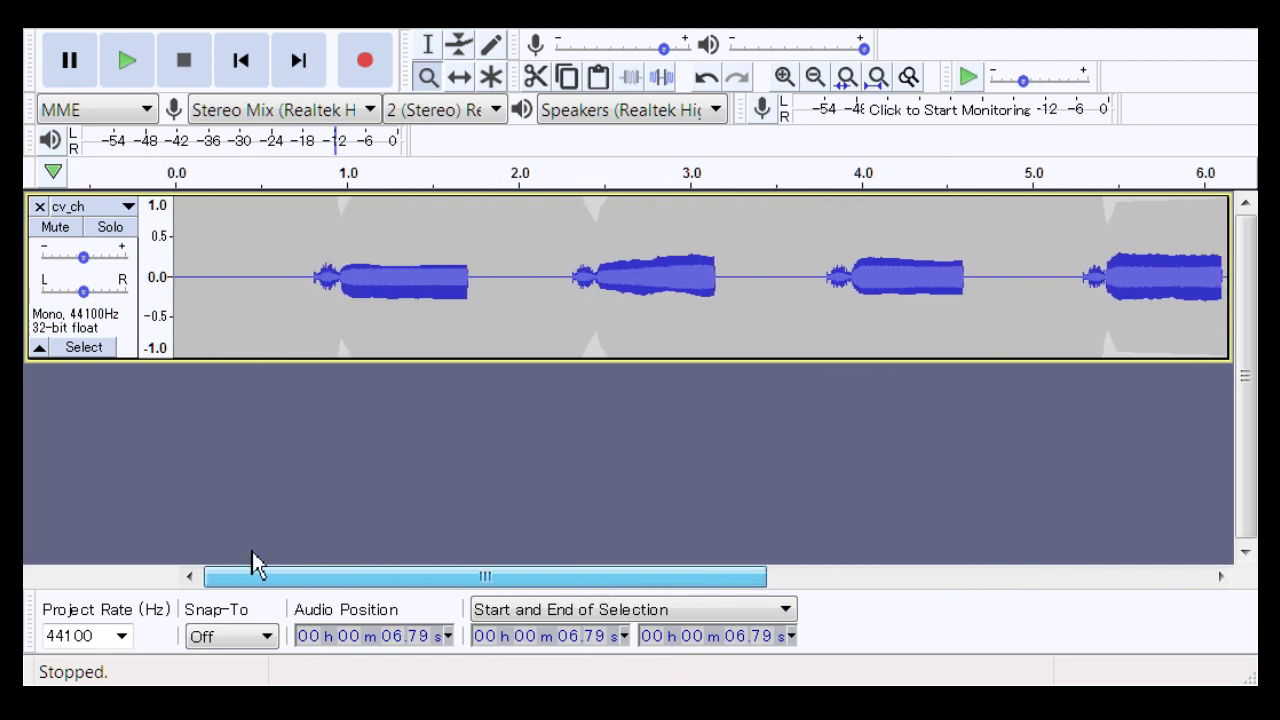
left_click(427, 45)
left_click(201, 270)
key("space")
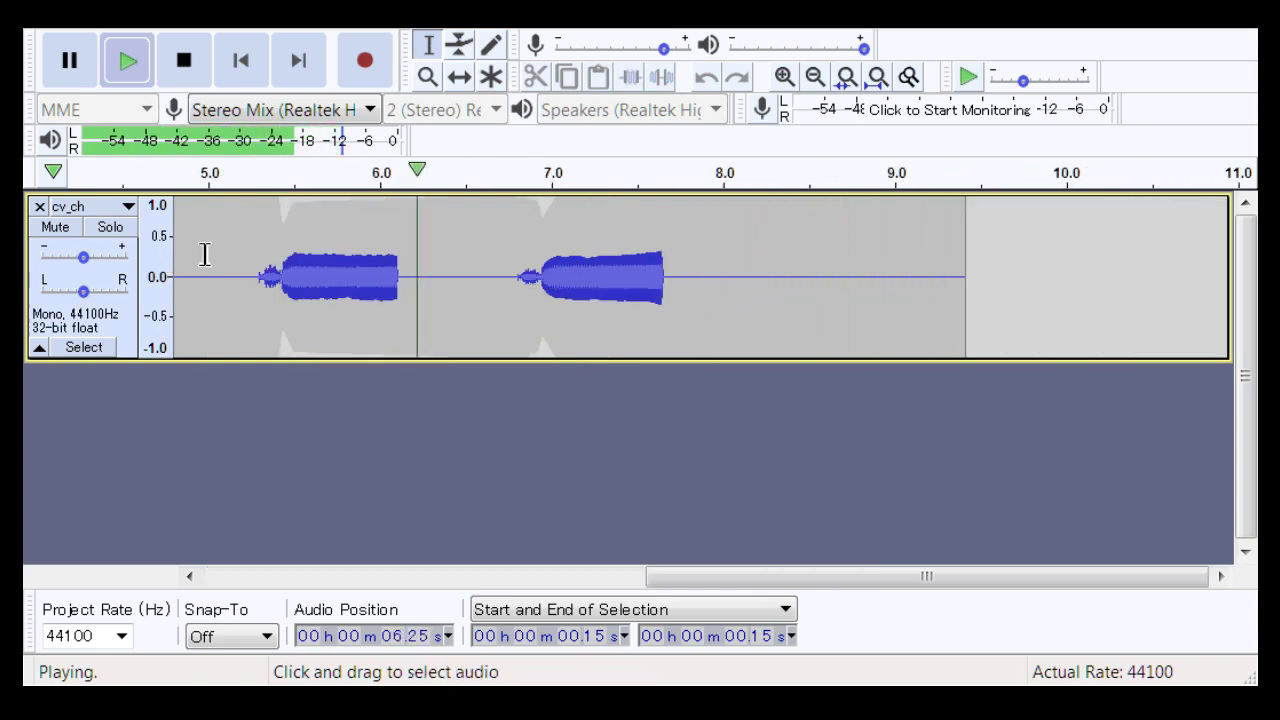
key("space")
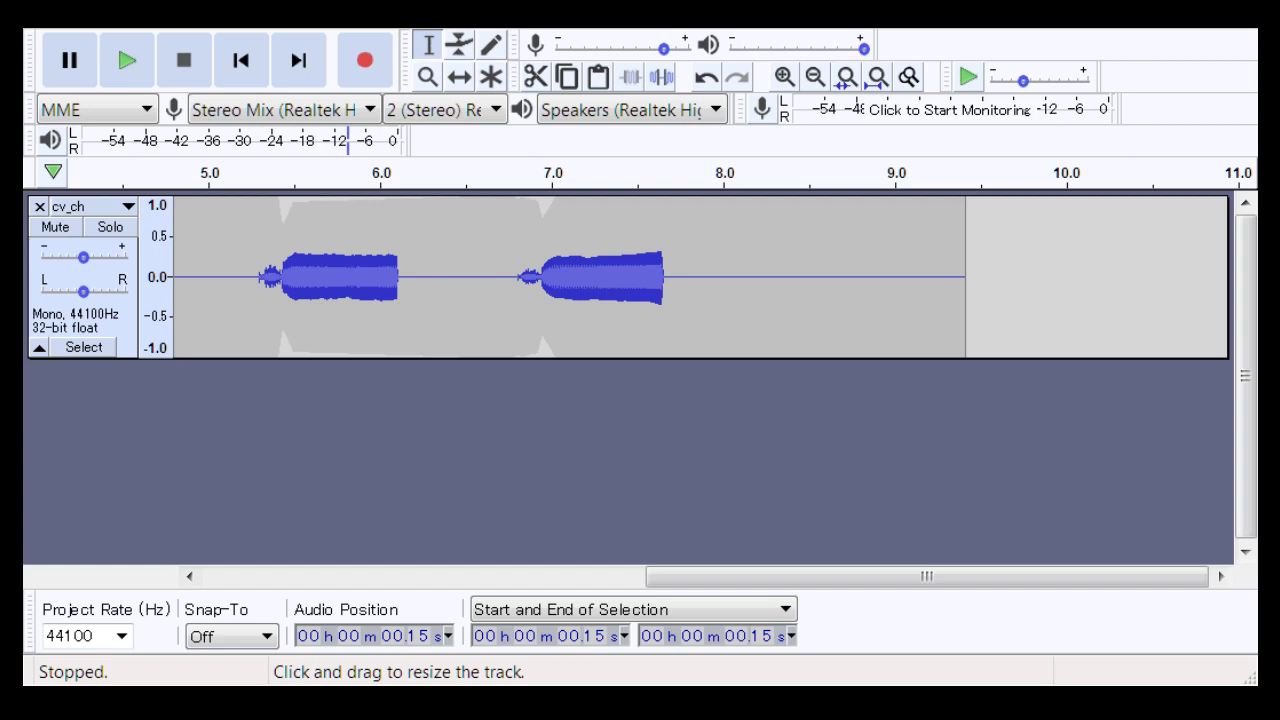
Step: Close the cv_ch track, load the cv_d recording, and bring its first syllable's onset near 0.9 s into view
left_click(928, 655)
left_click(40, 207)
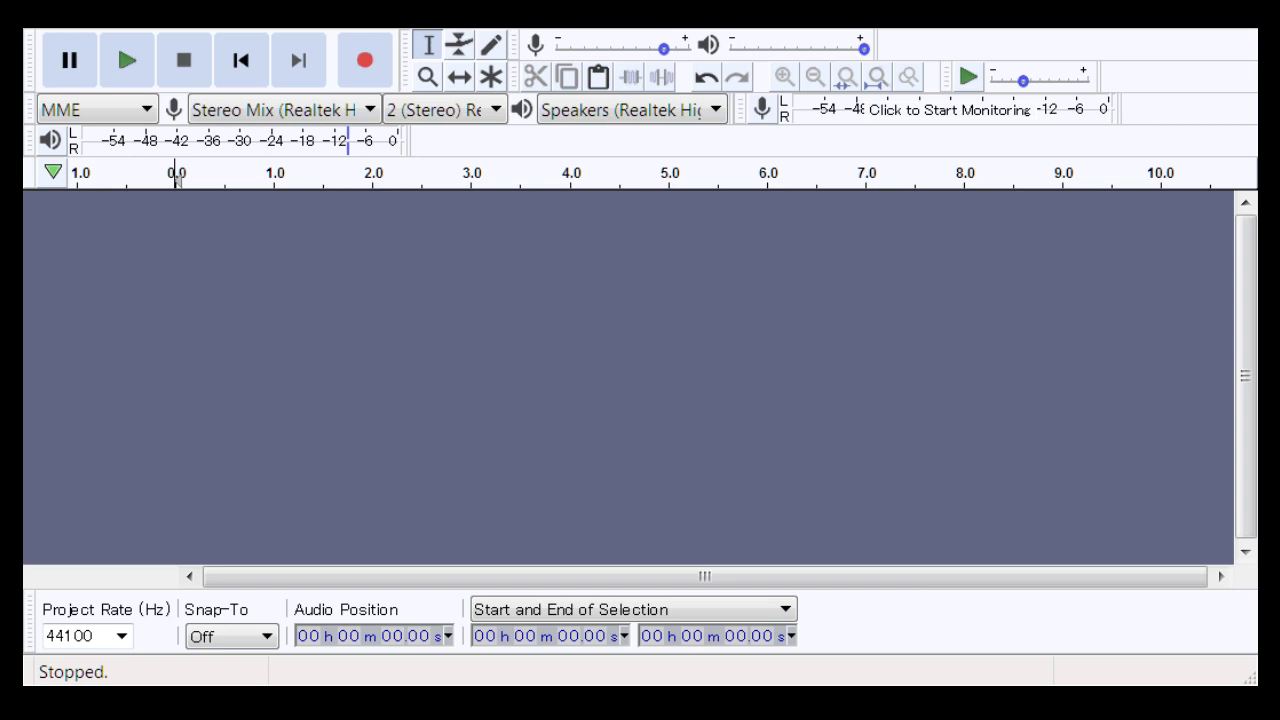
left_click(427, 78)
left_click_drag(271, 286, 292, 292)
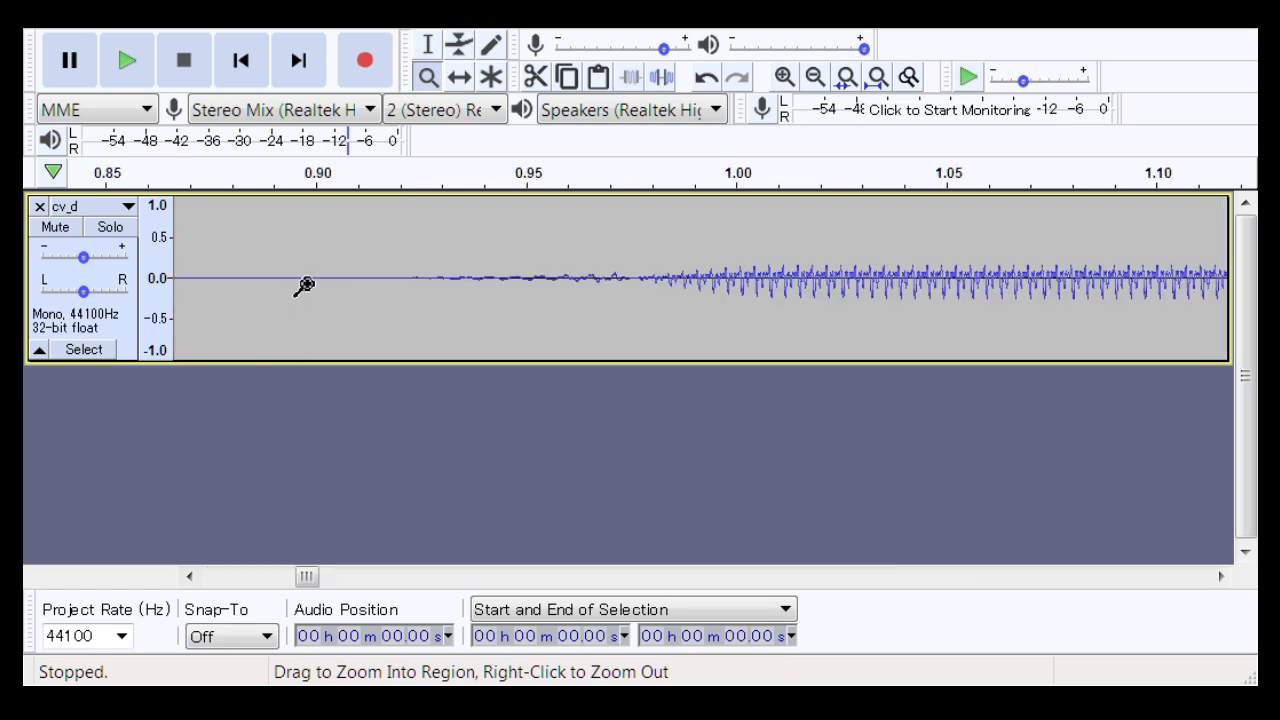
Step: Check the quiet gap near 0.98 s and play back the first cv_d syllable from about 0.91 s
left_click(435, 50)
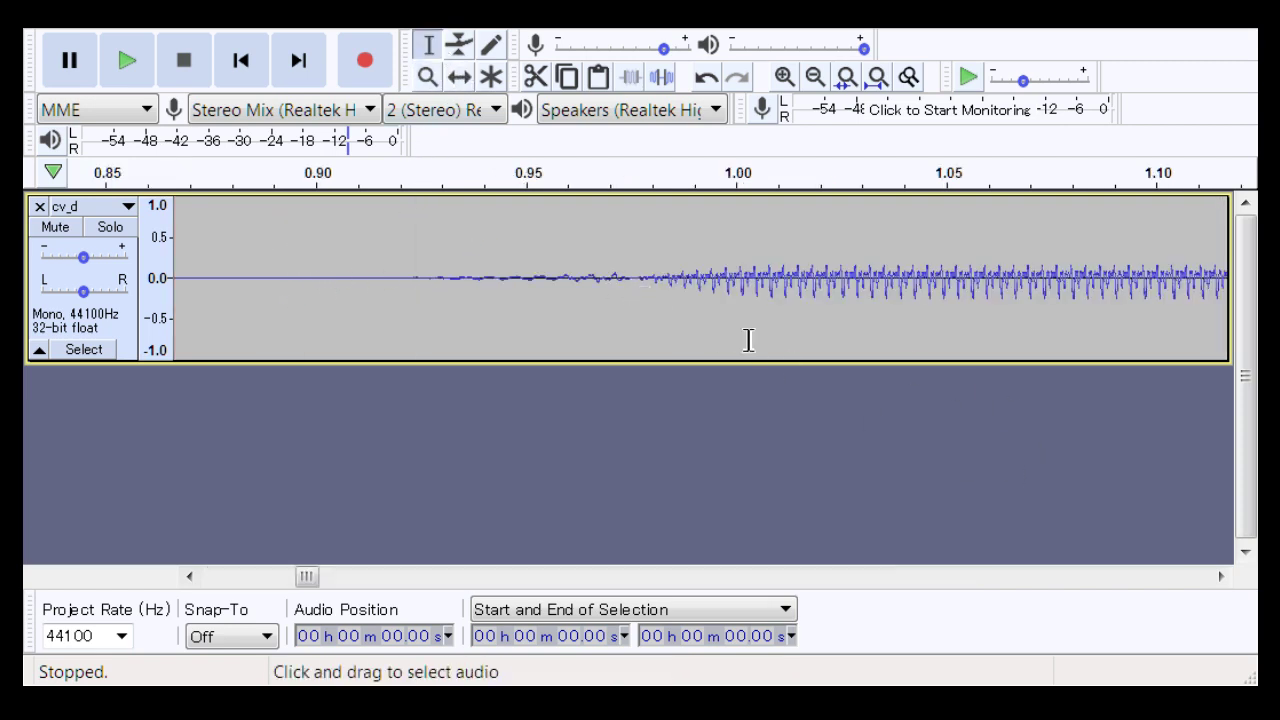
left_click_drag(635, 291, 666, 318)
left_click(631, 307)
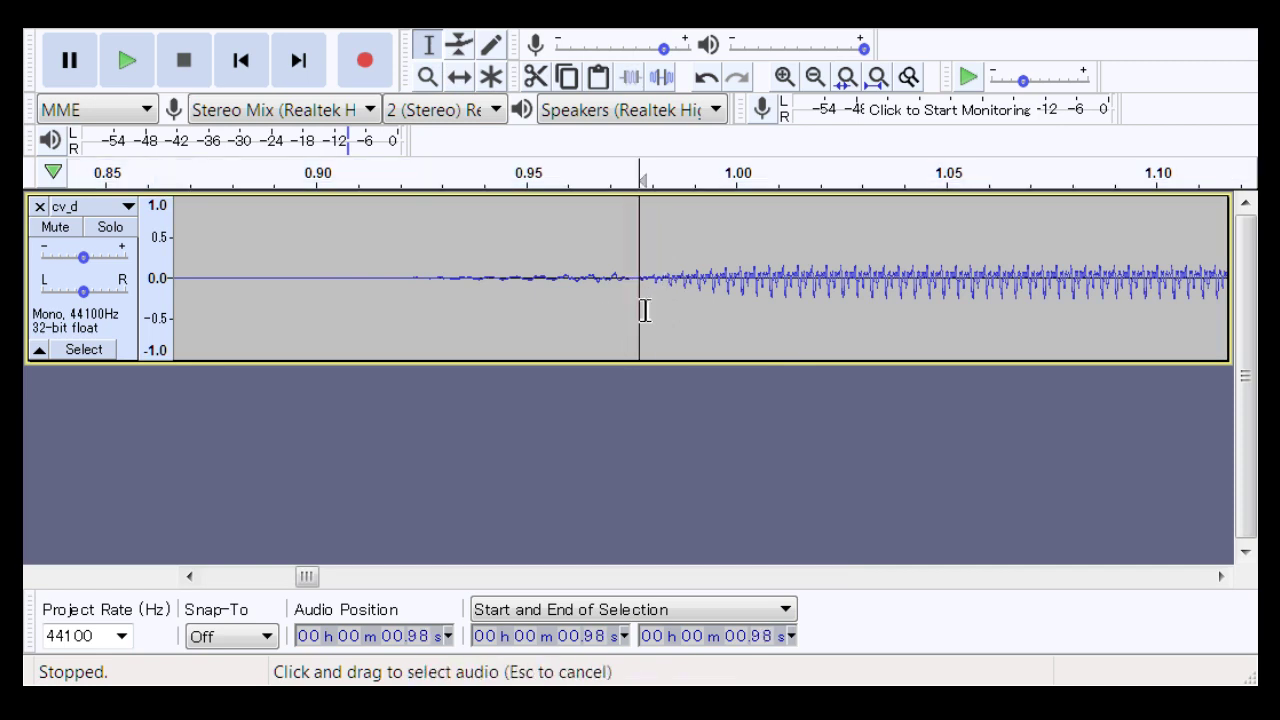
left_click(357, 286)
key("space")
key("space")
scroll(380, 300, "left", 5)
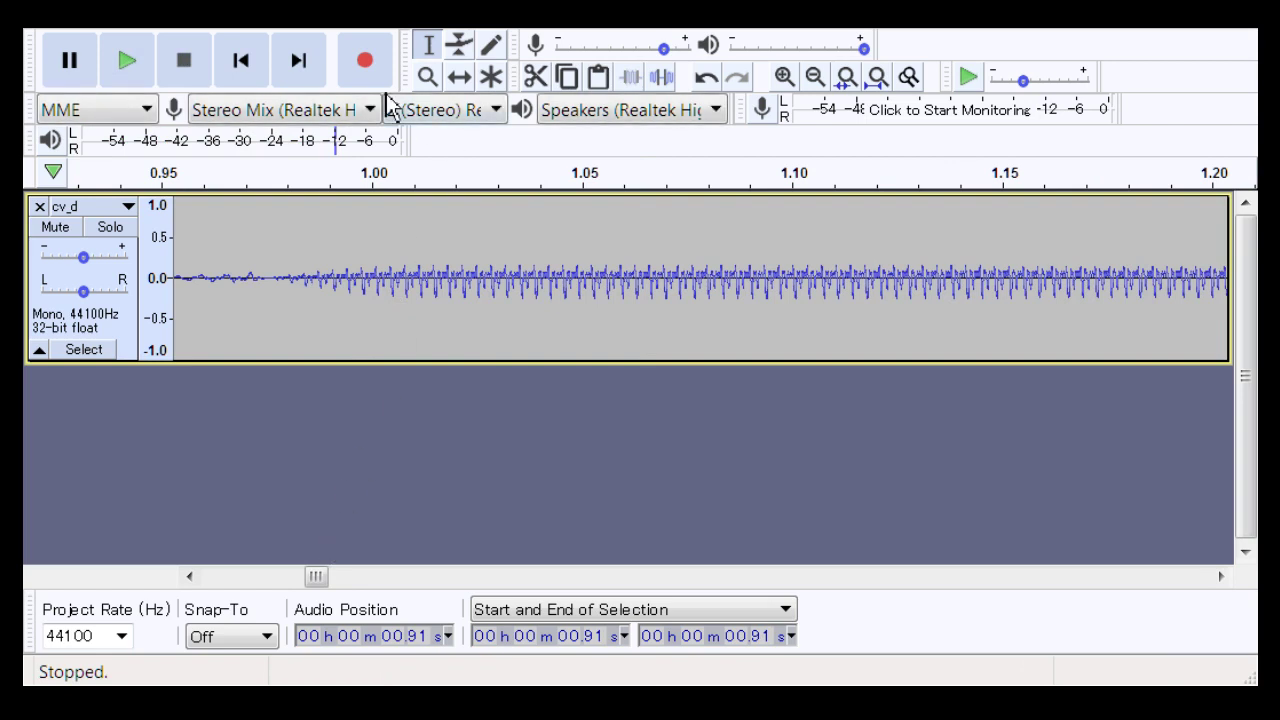
Step: Amplify the first syllable's consonant in cv_d, from about 0.90 to 0.98 s
left_click(427, 77)
right_click(440, 309)
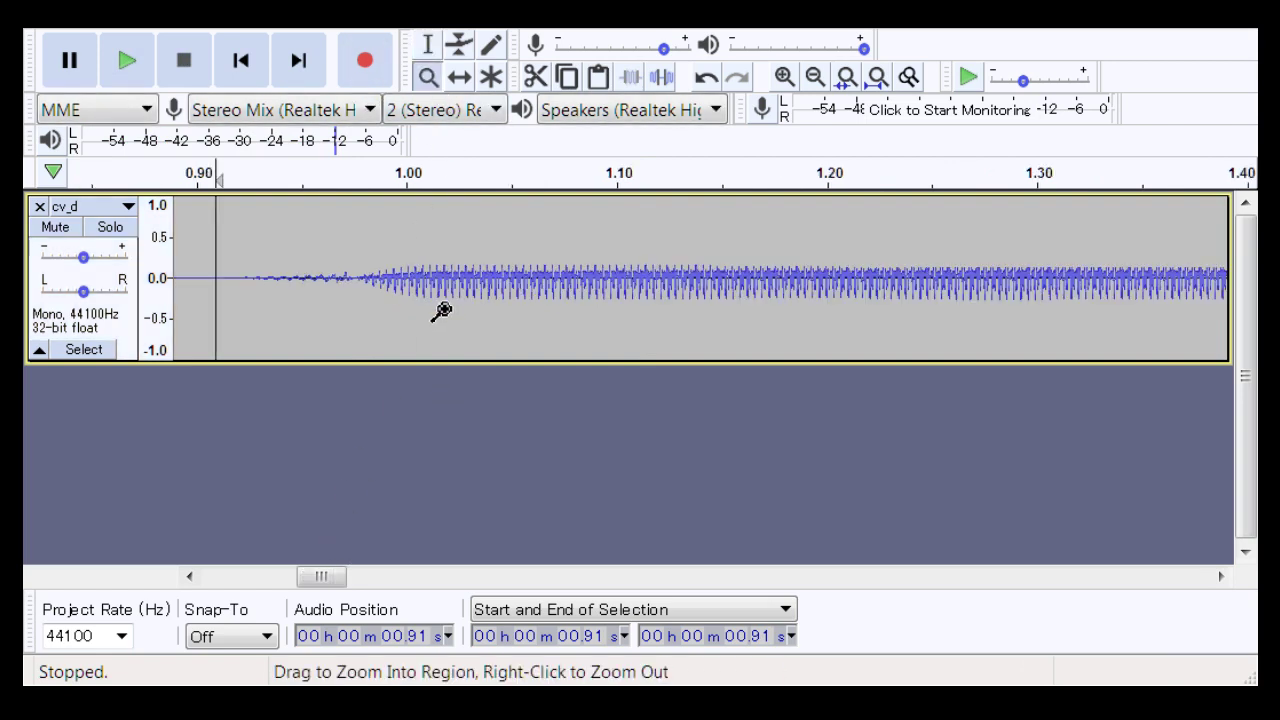
right_click(440, 309)
left_click(390, 270)
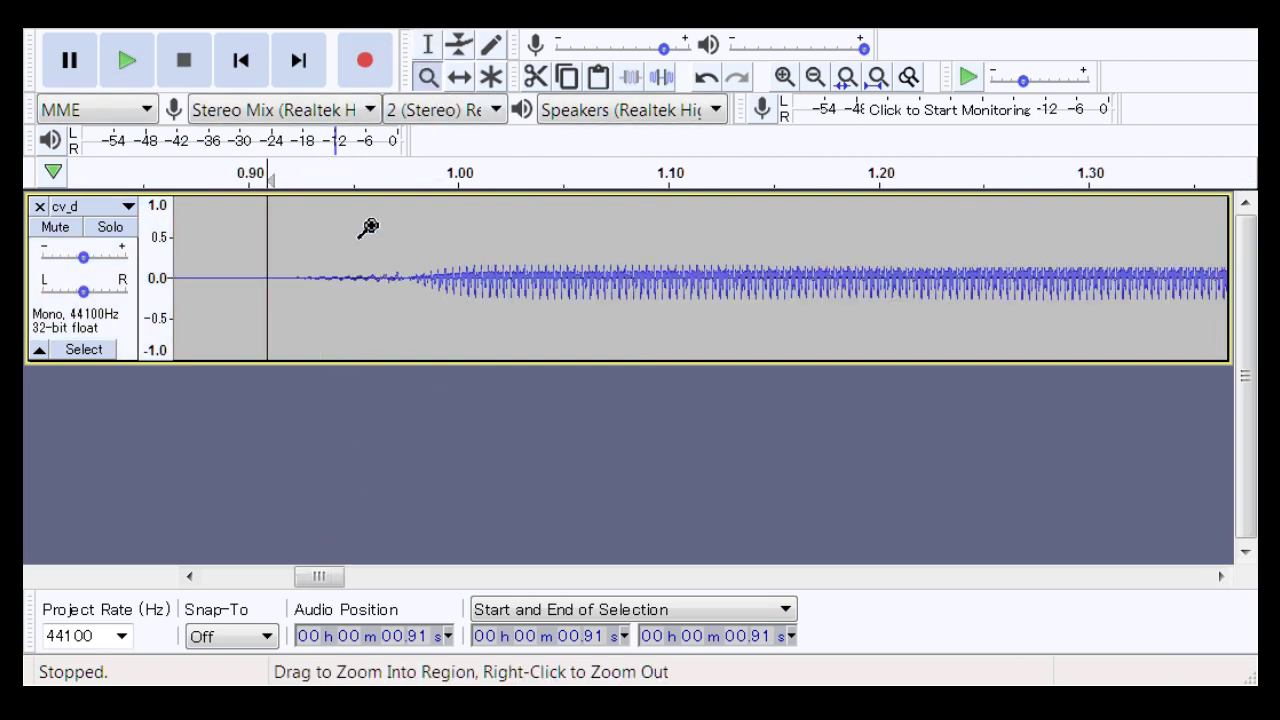
left_click(427, 45)
left_click(406, 290)
left_click_drag(406, 290, 260, 309)
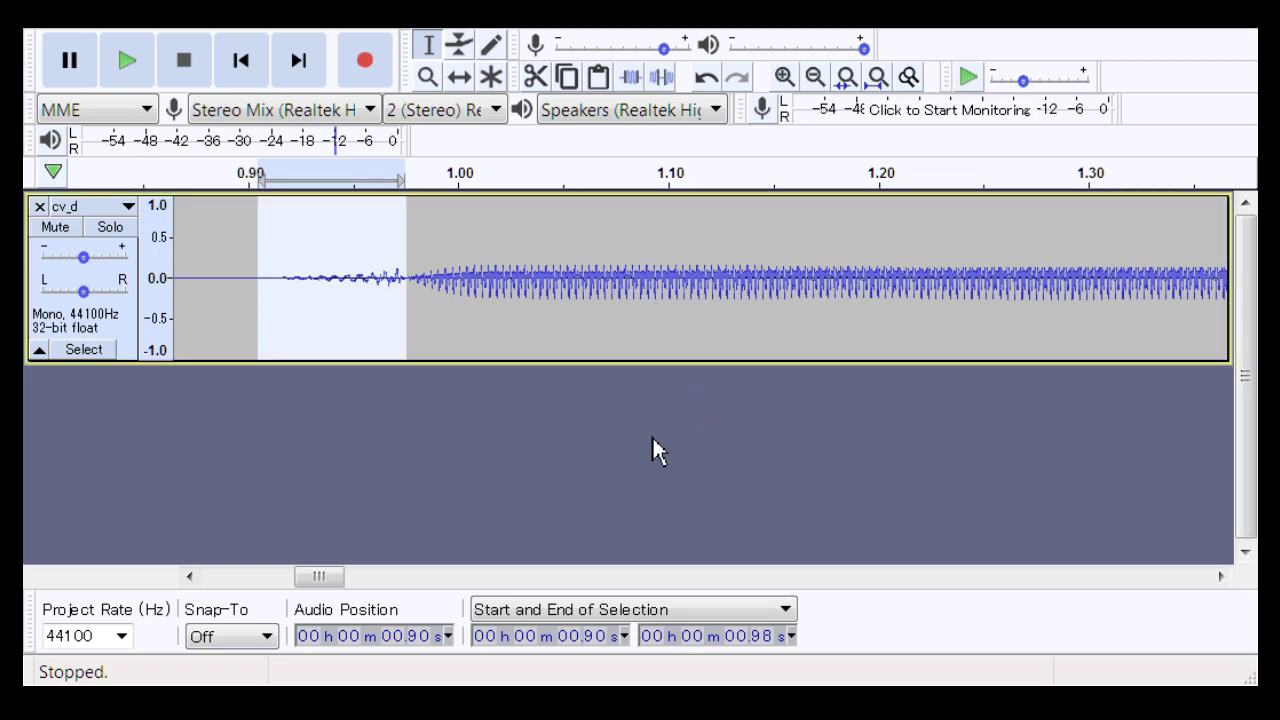
Step: Amplify the consonants of the second syllable (about 2.40–2.45 s) and the third syllable (about 3.98–4.06 s)
left_click_drag(325, 570, 473, 600)
left_click_drag(528, 288, 406, 300)
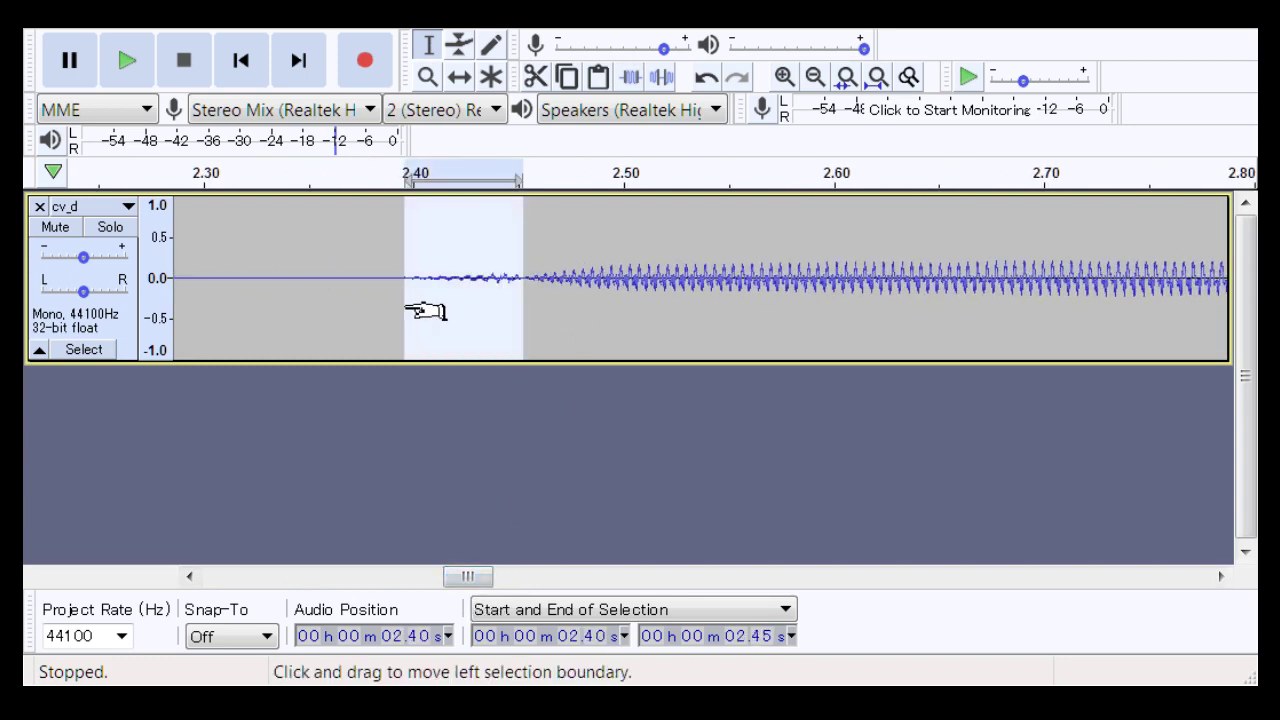
left_click_drag(480, 578, 655, 590)
left_click_drag(526, 290, 355, 320)
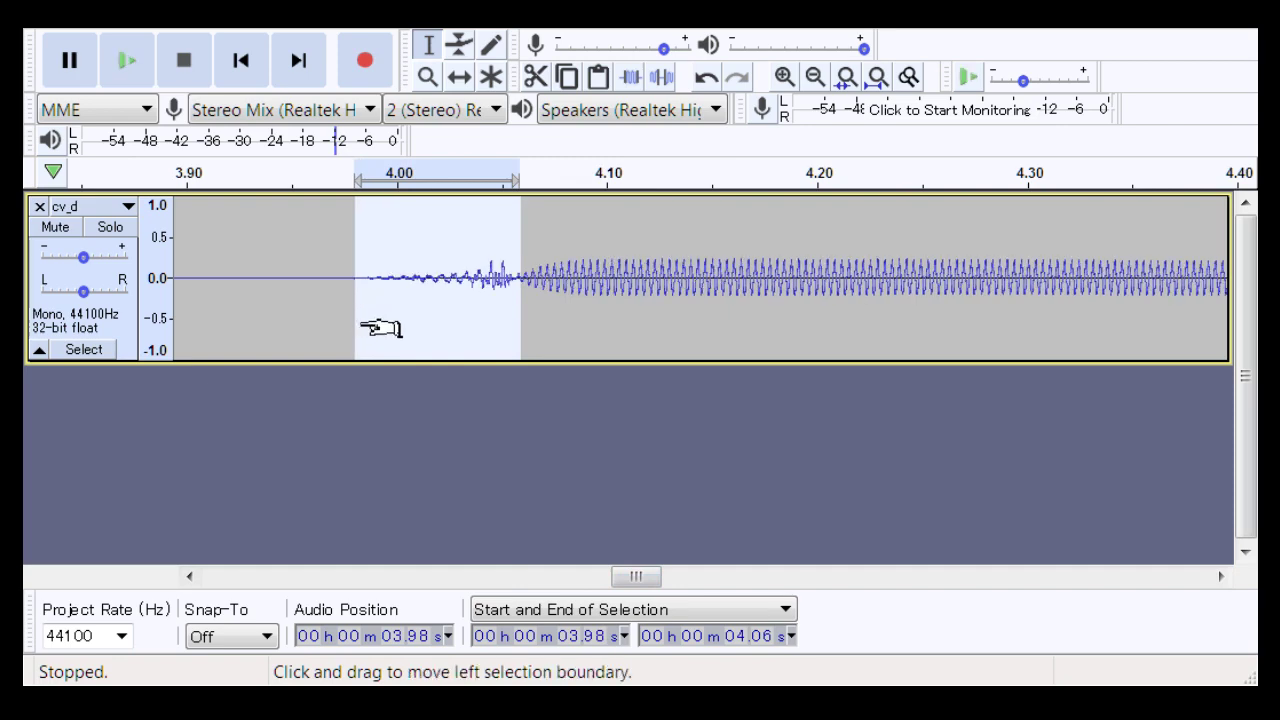
Step: Amplify the consonants of the fourth syllable (about 5.43–5.50 s) and the fifth syllable (about 6.93–7.04 s)
left_click(704, 582)
left_click_drag(710, 590, 799, 605)
left_click_drag(429, 285, 285, 318)
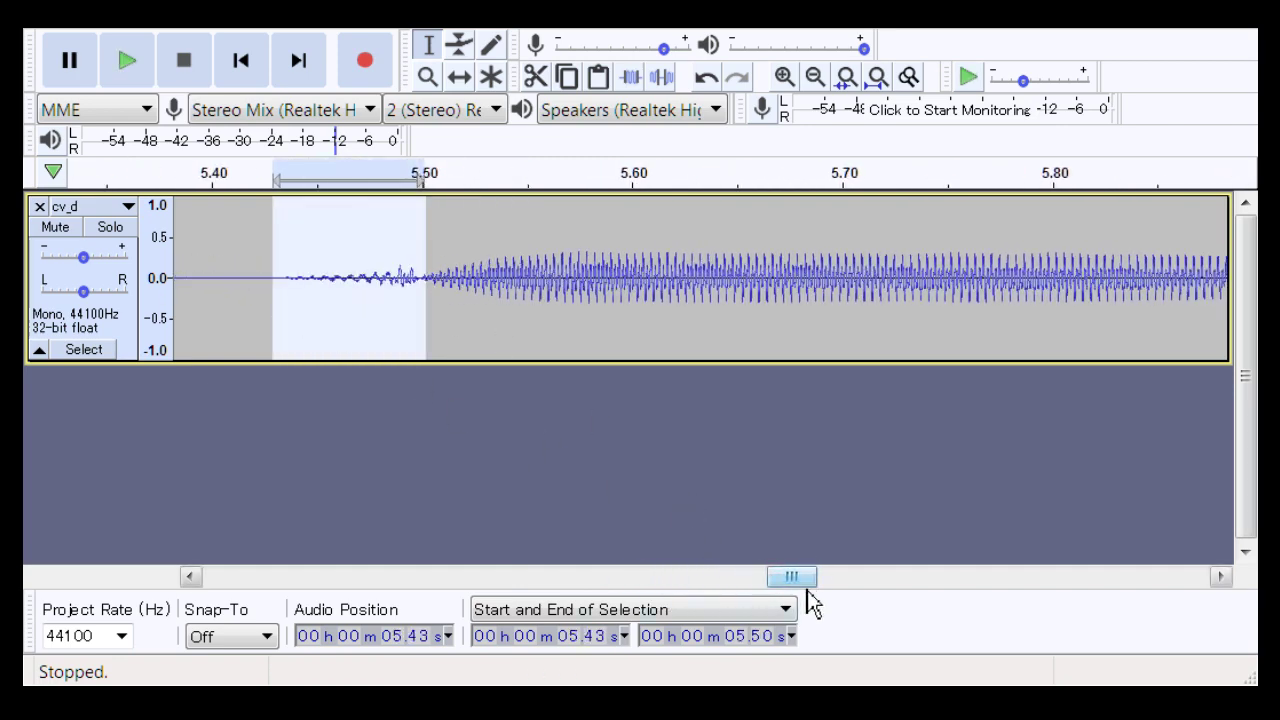
left_click_drag(806, 586, 949, 600)
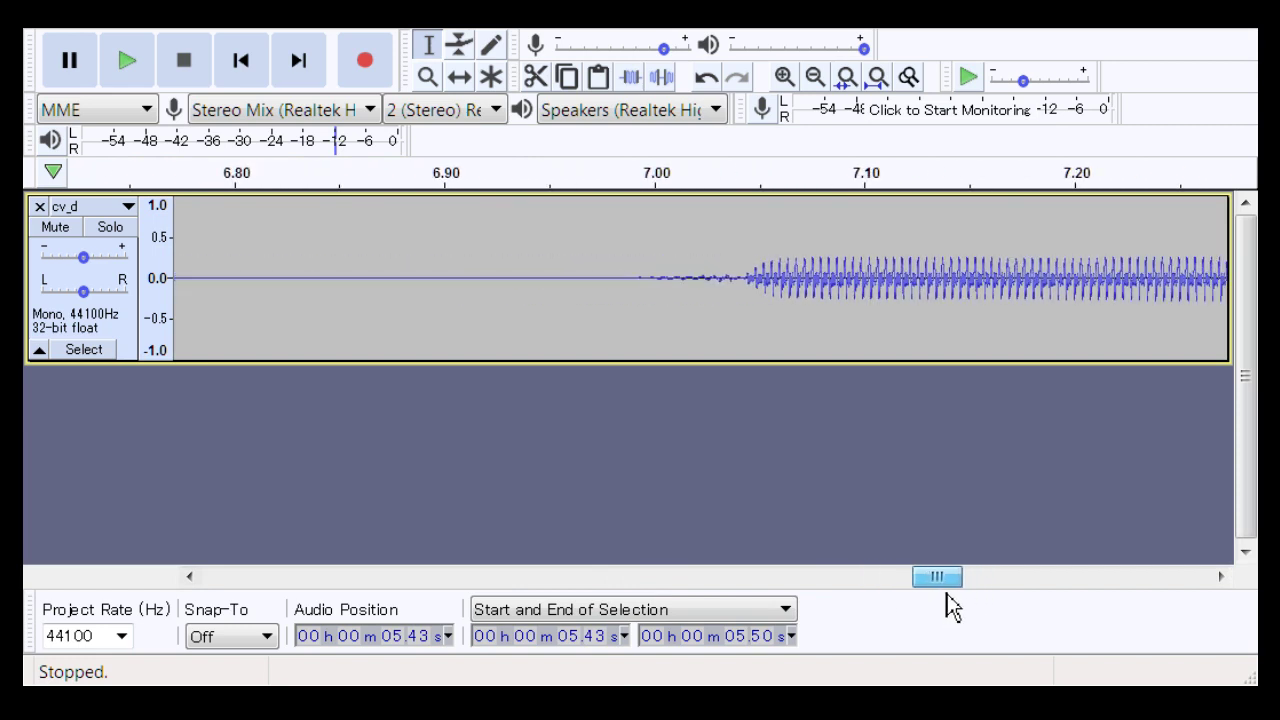
left_click_drag(750, 280, 507, 298)
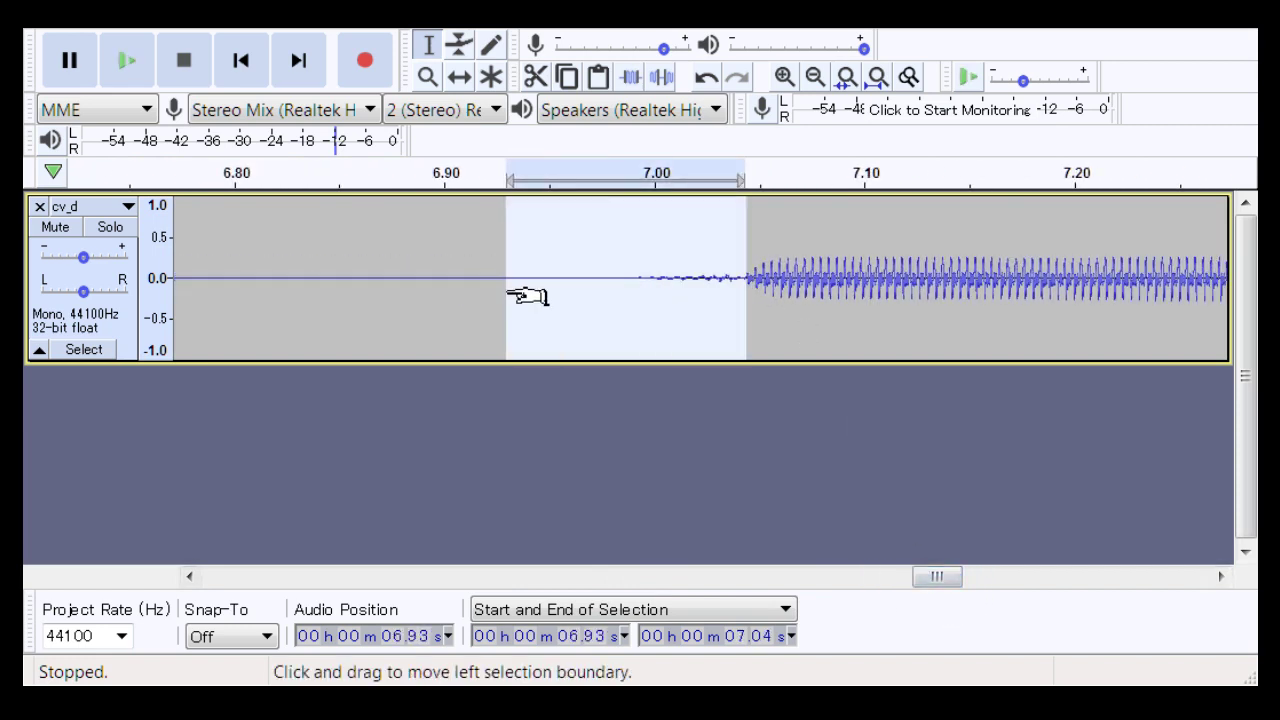
Step: Play back the fifth cv_d syllable repeatedly from about 6.95 s
left_click(557, 262)
key("space")
key("space")
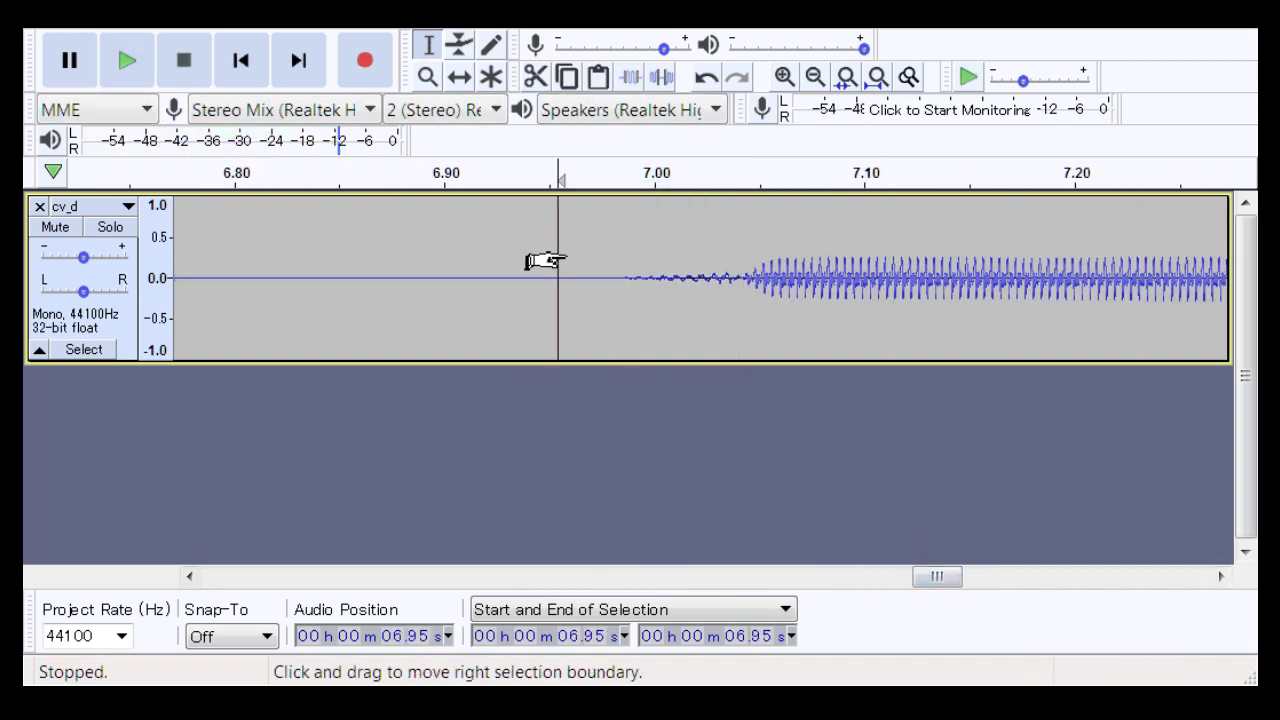
key("space")
key("space")
key("space")
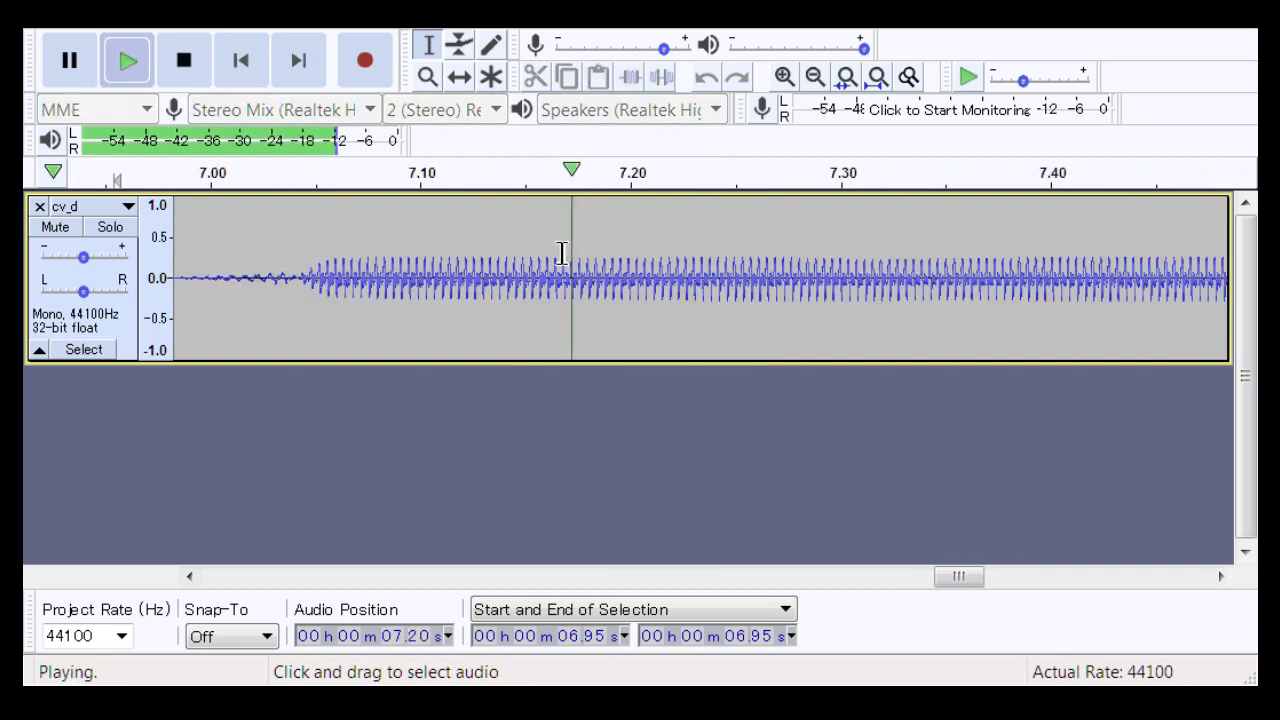
key("space")
Step: Amplify the fifth syllable's consonant once more, from about 6.98 to 7.04 s, and play it back from about 6.96 s
left_click_drag(303, 283, 266, 323)
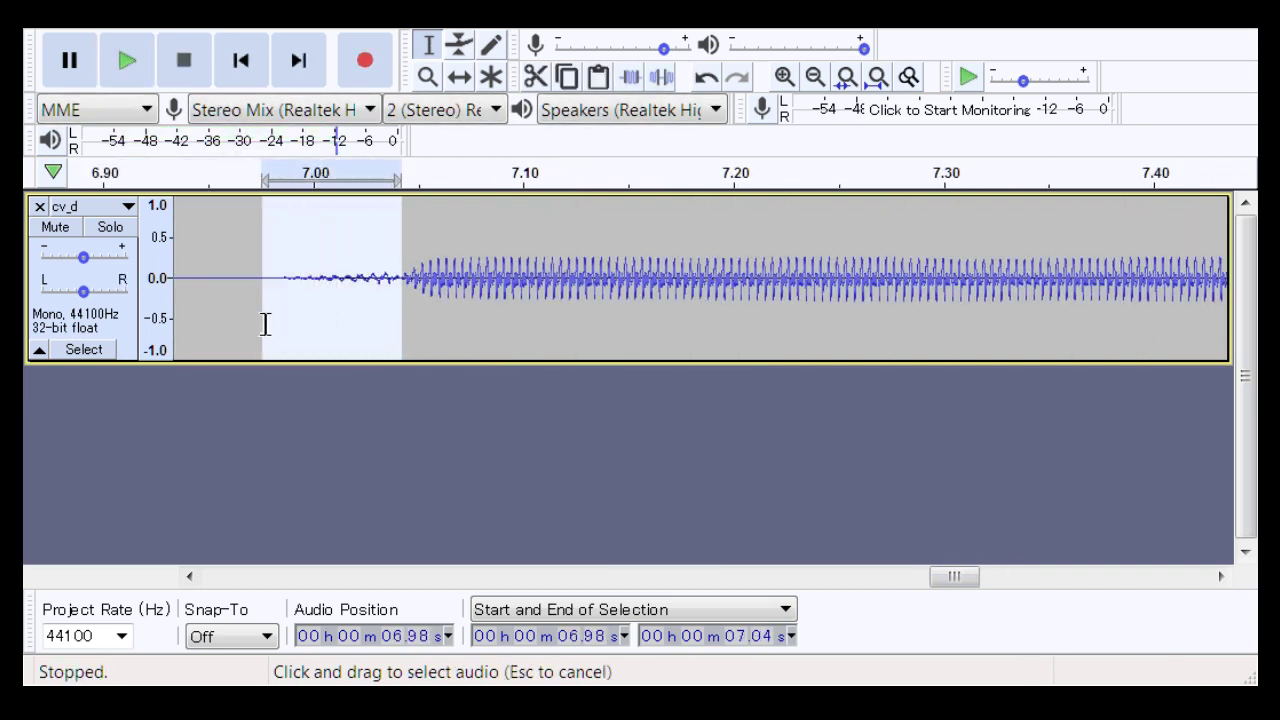
left_click(226, 310)
key("space")
key("space")
key("space")
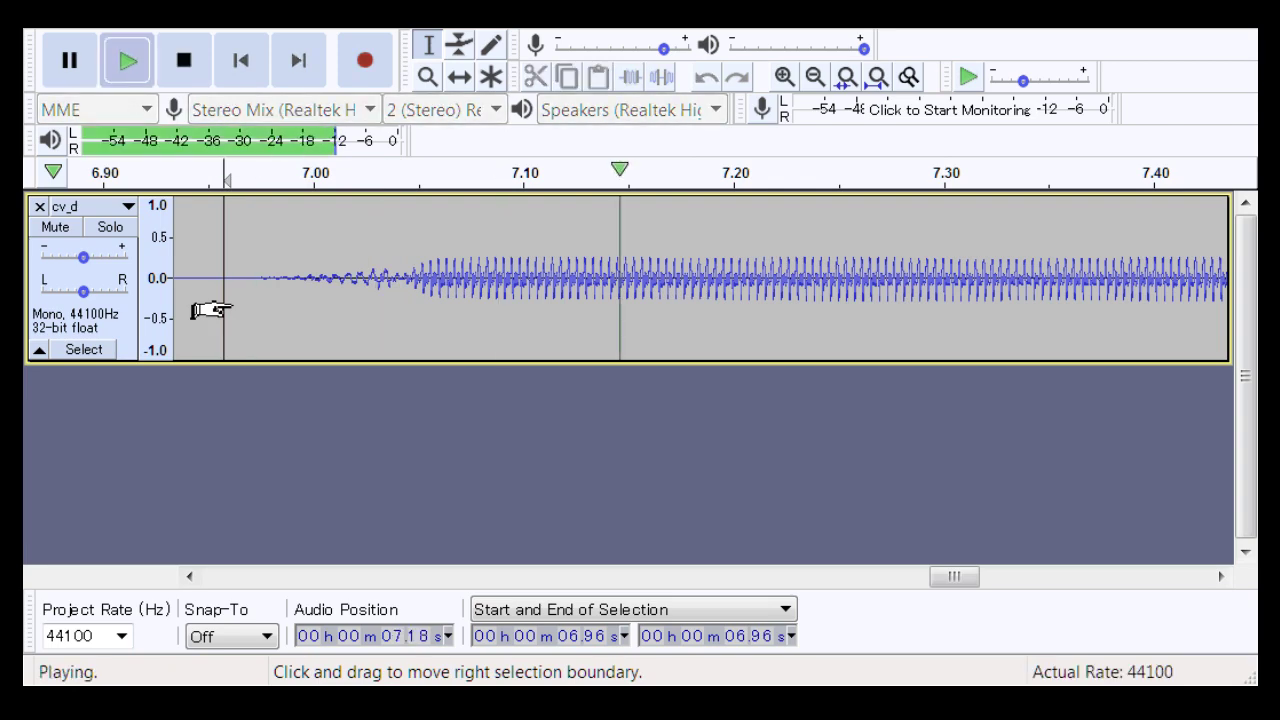
key("space")
key("space")
key("space")
Step: Delete the quiet gap between the first syllable's consonant and vowel, from about 0.972 to 0.987 s
left_click_drag(934, 582, 307, 548)
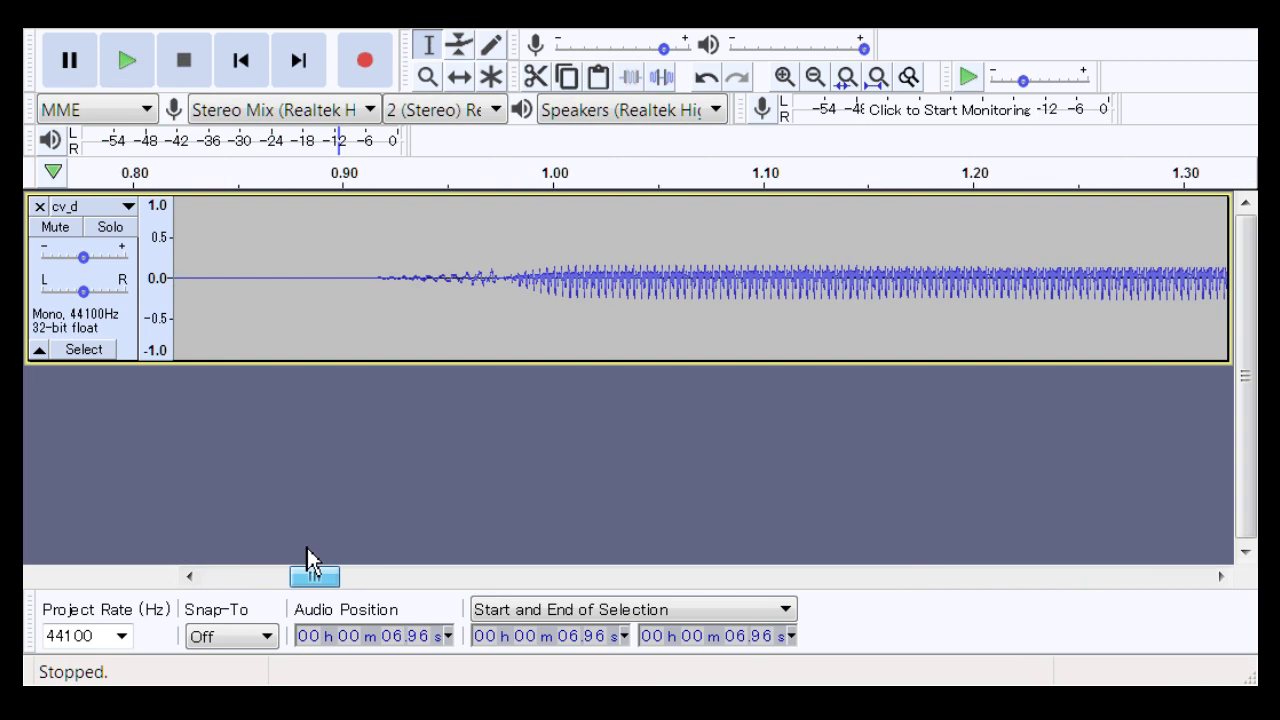
left_click(427, 77)
left_click_drag(643, 303, 643, 301)
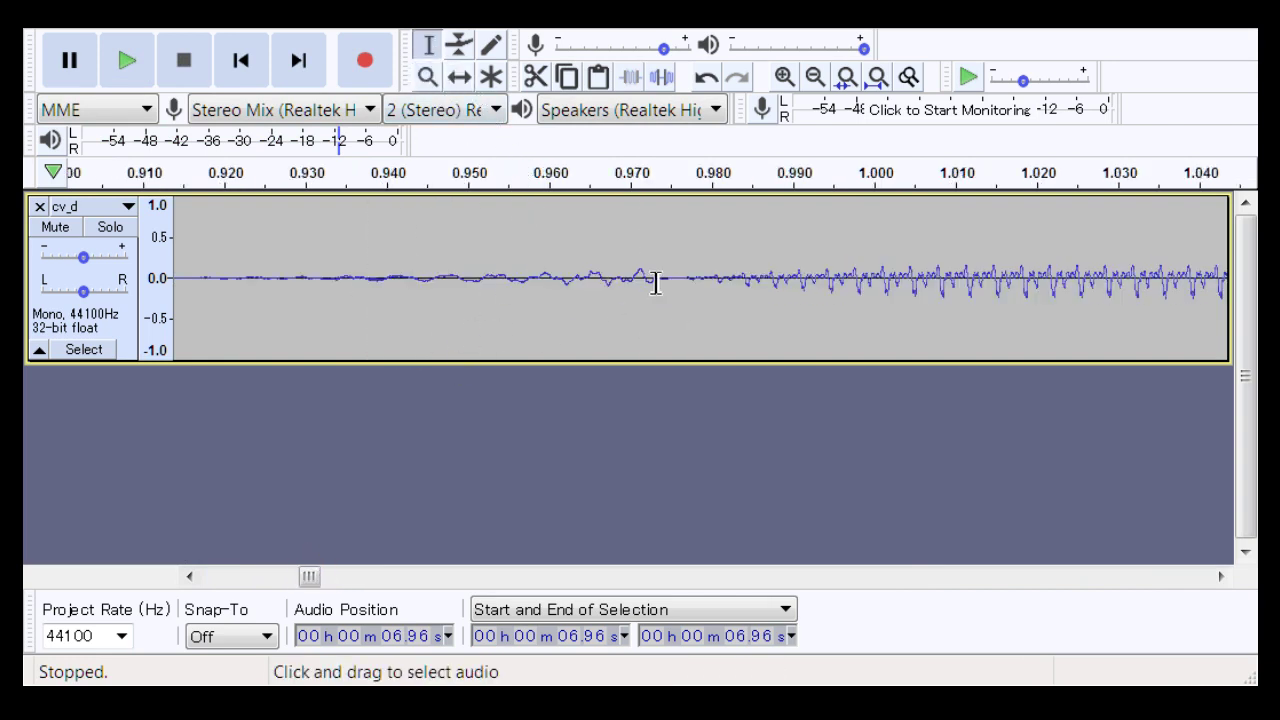
left_click_drag(647, 283, 769, 325)
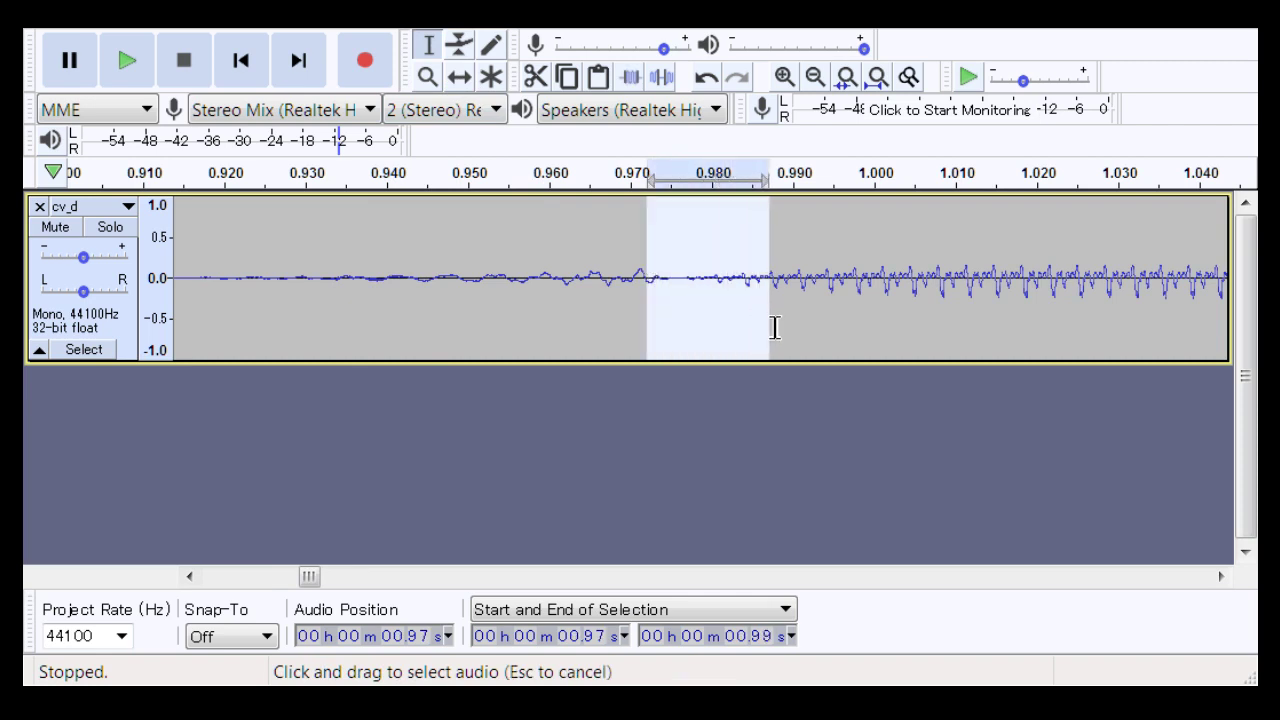
left_click(646, 338)
Step: Play back the shortened first cv_d syllable repeatedly from about 0.94 s
left_click(417, 325)
key("space")
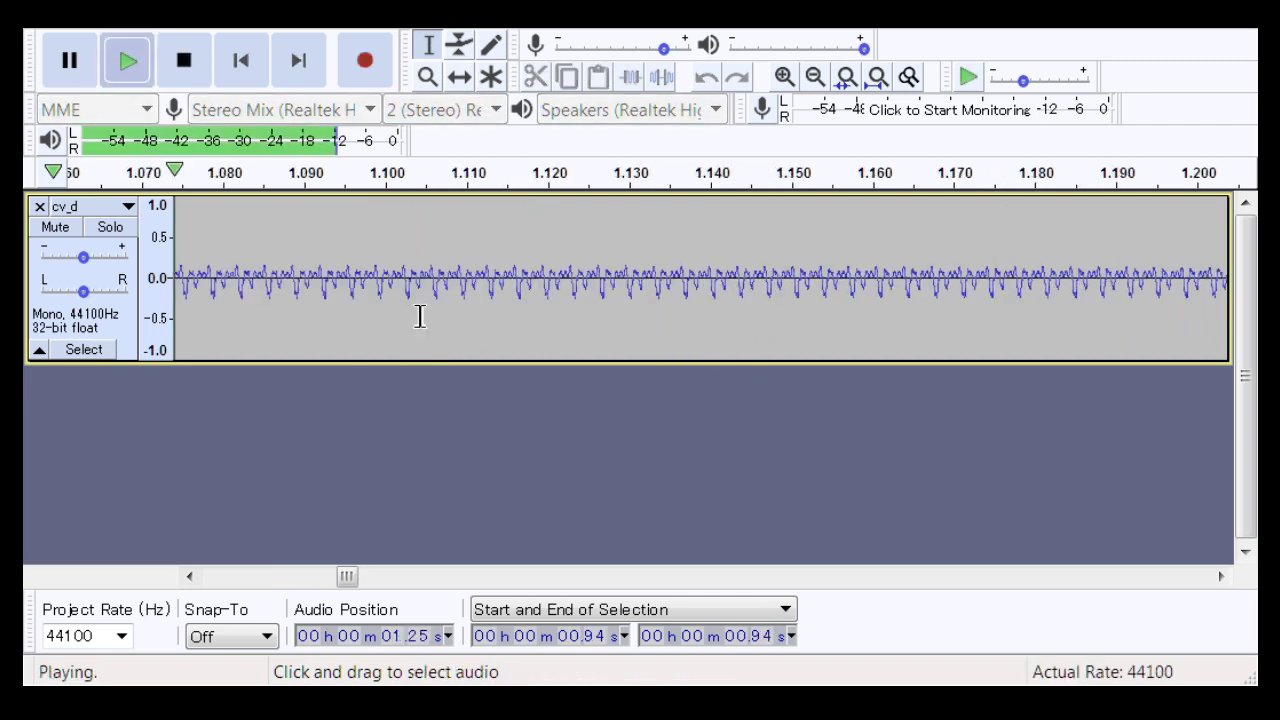
key("space")
key("space")
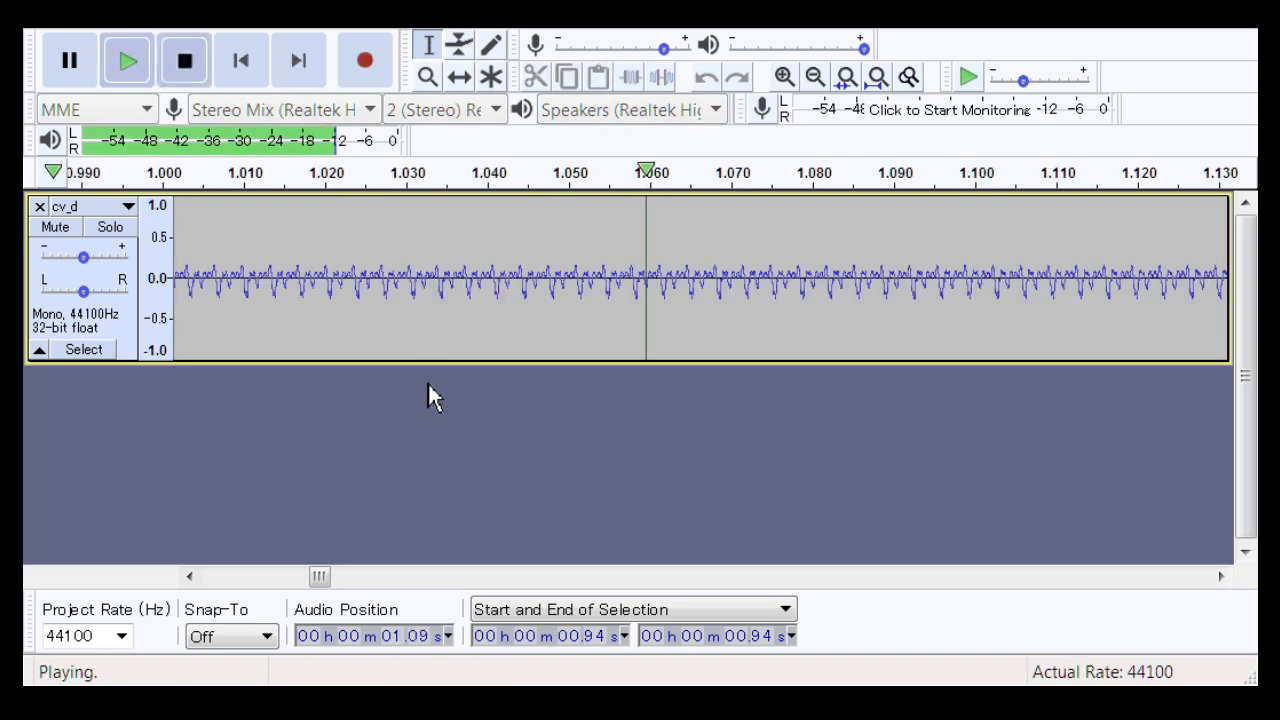
key("space")
Step: Delete a short piece at the first cv_d syllable's consonant-to-vowel join, from about 0.971 to 0.975 s
left_click_drag(316, 587, 306, 591)
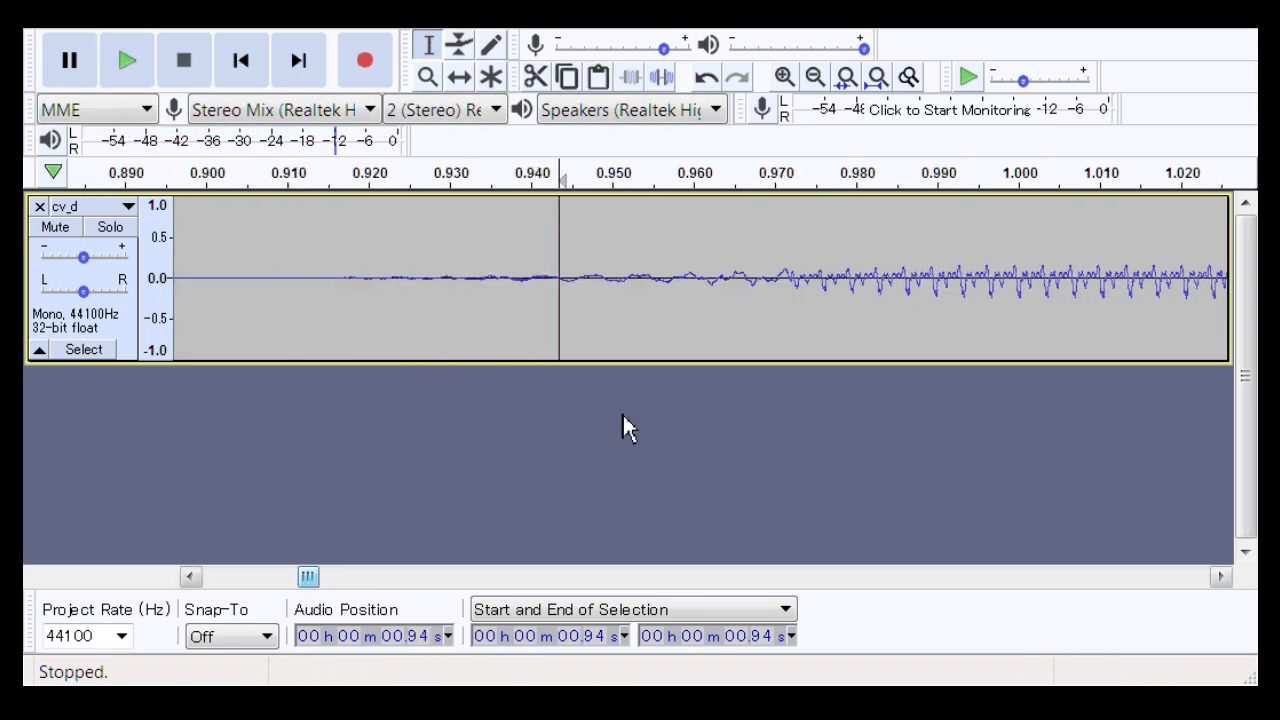
left_click(430, 78)
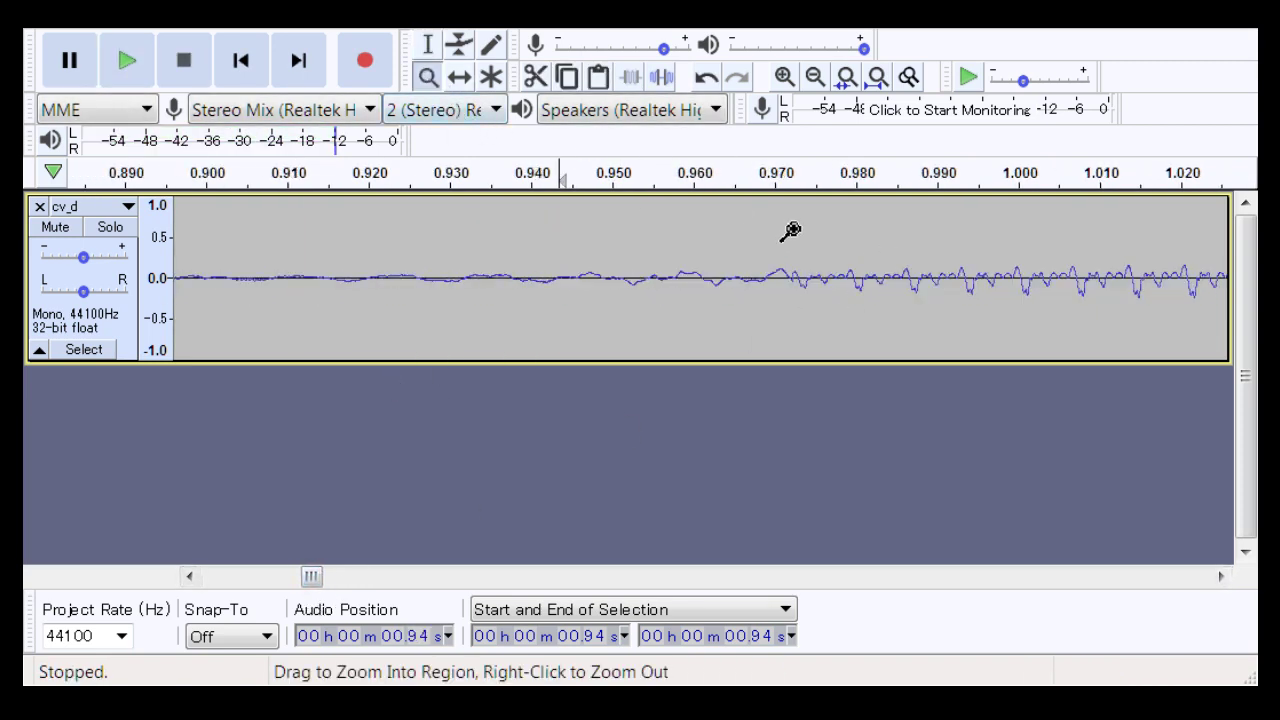
left_click(789, 231)
key("F1")
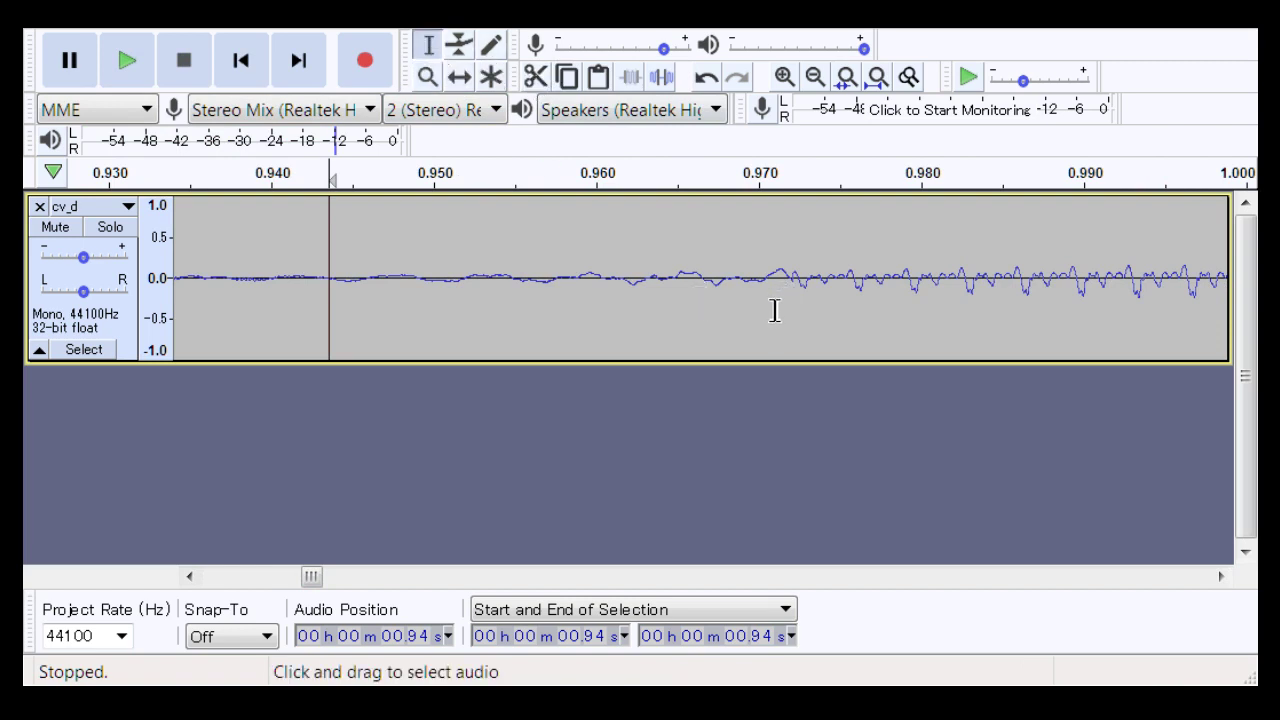
left_click_drag(785, 302, 848, 310)
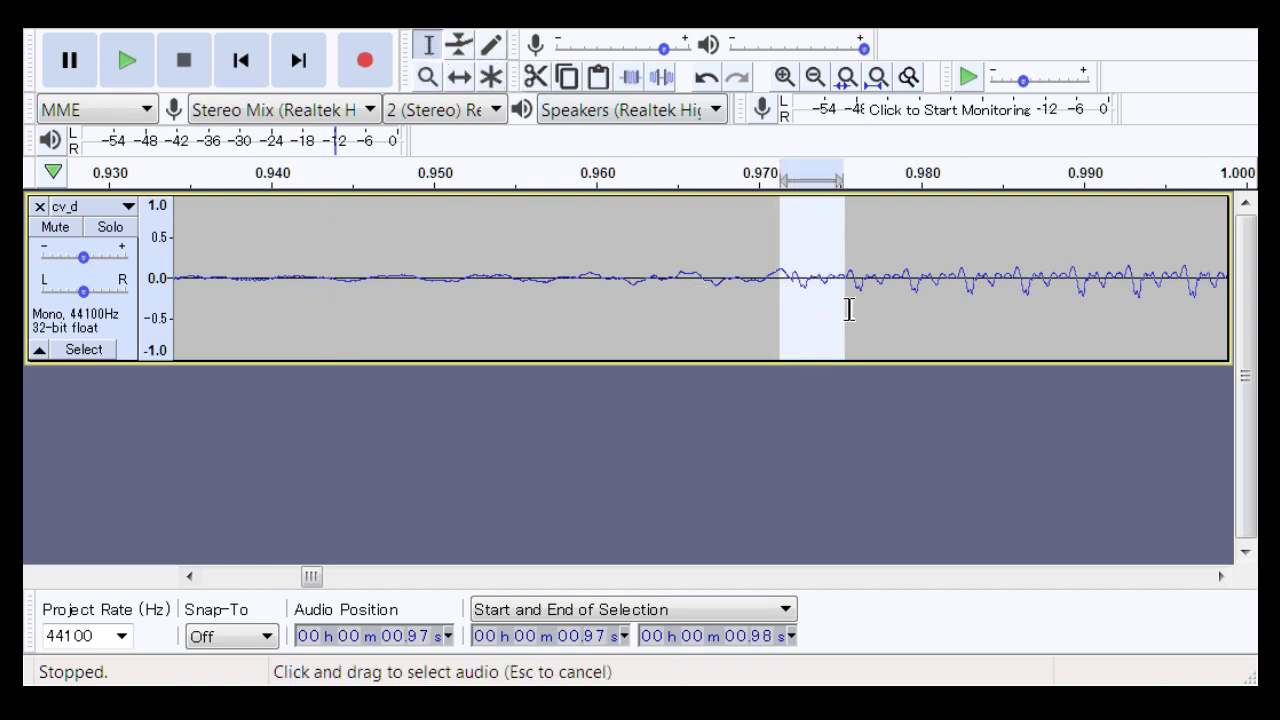
Step: Play back the first cv_d syllable repeatedly from about 0.95 s
left_click(423, 309)
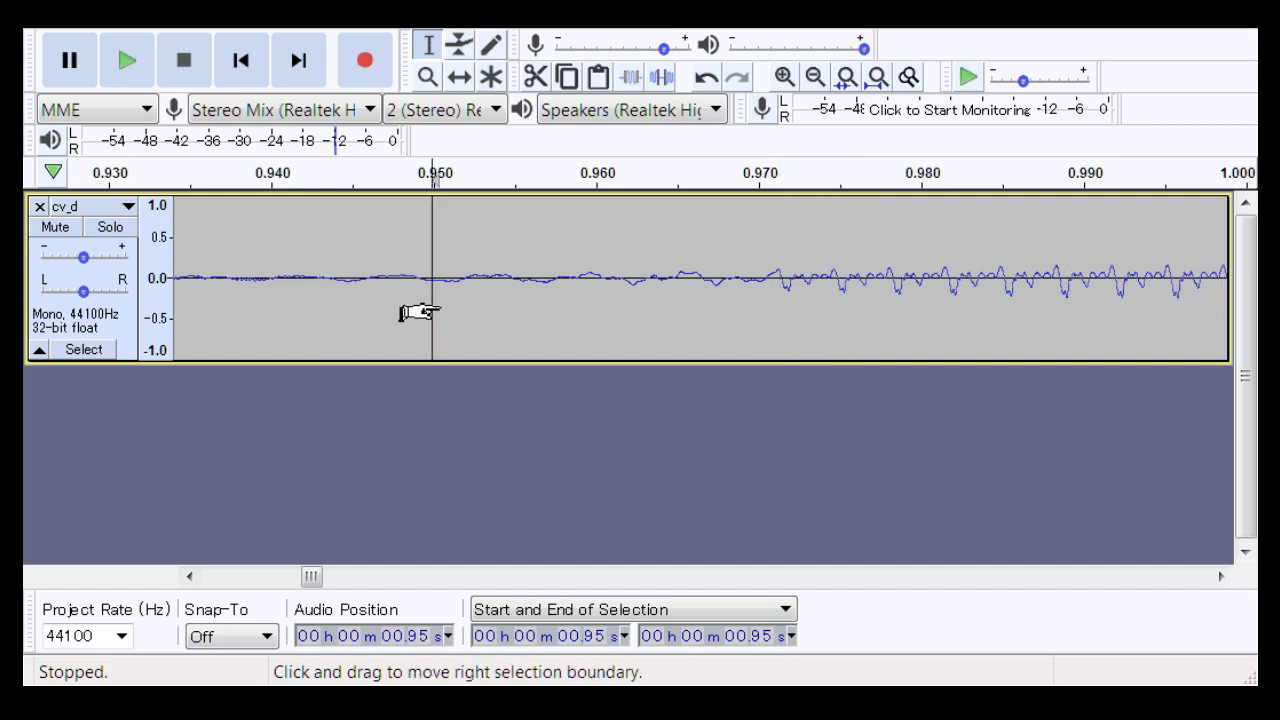
key("space")
key("space")
key("space")
key("space")
key("space")
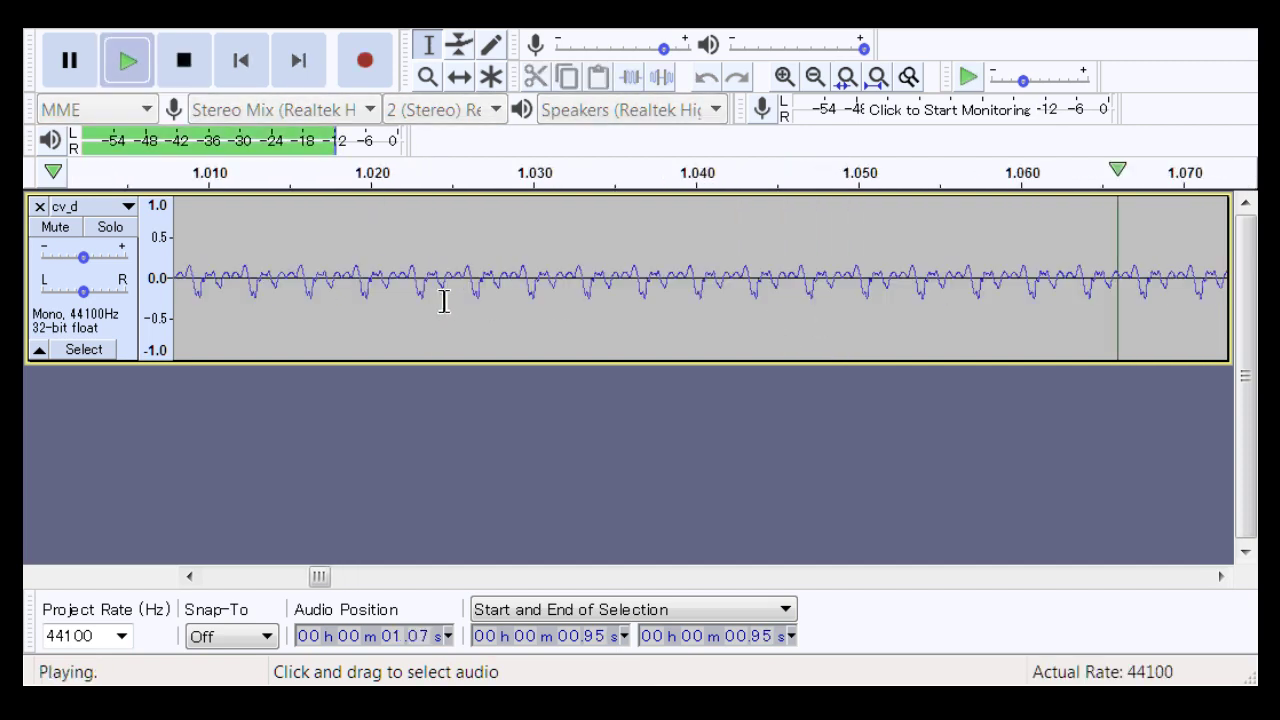
key("space")
Step: Delete the quiet gap between the second syllable's consonant and vowel, from about 2.430 to 2.448 s, and play it back from about 2.41 s
left_click_drag(344, 578, 466, 612)
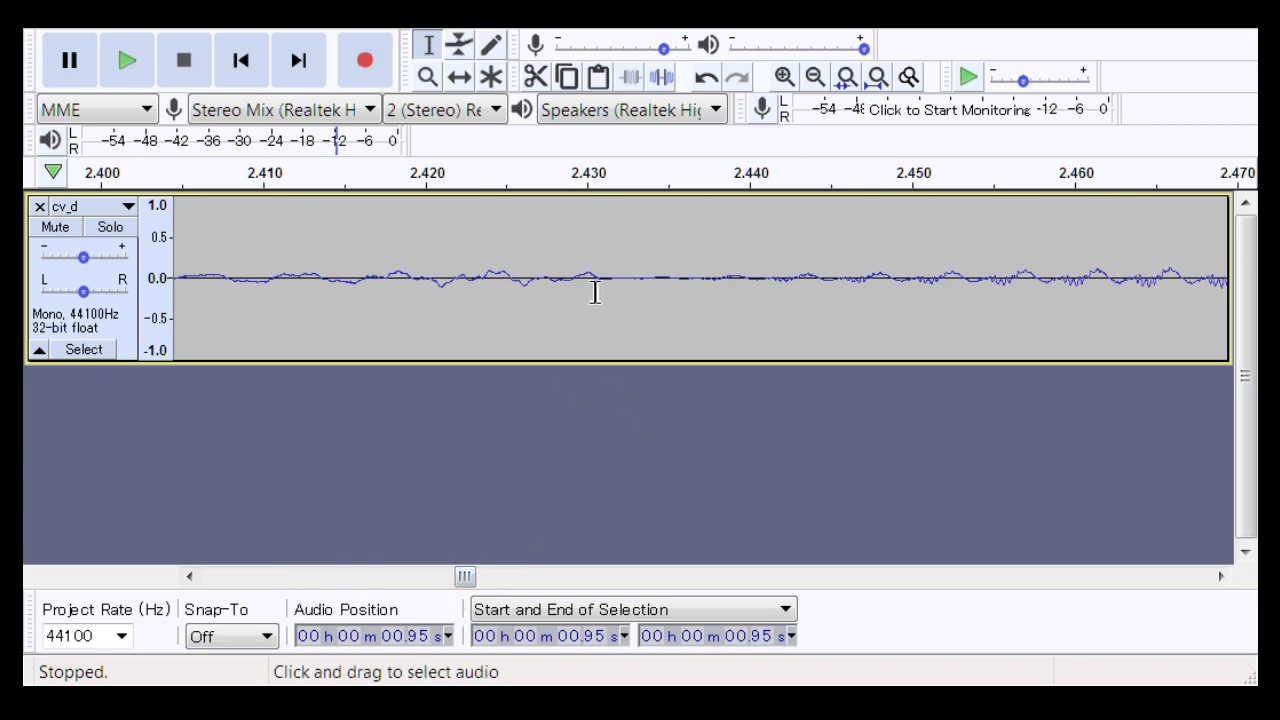
left_click_drag(597, 306, 876, 320)
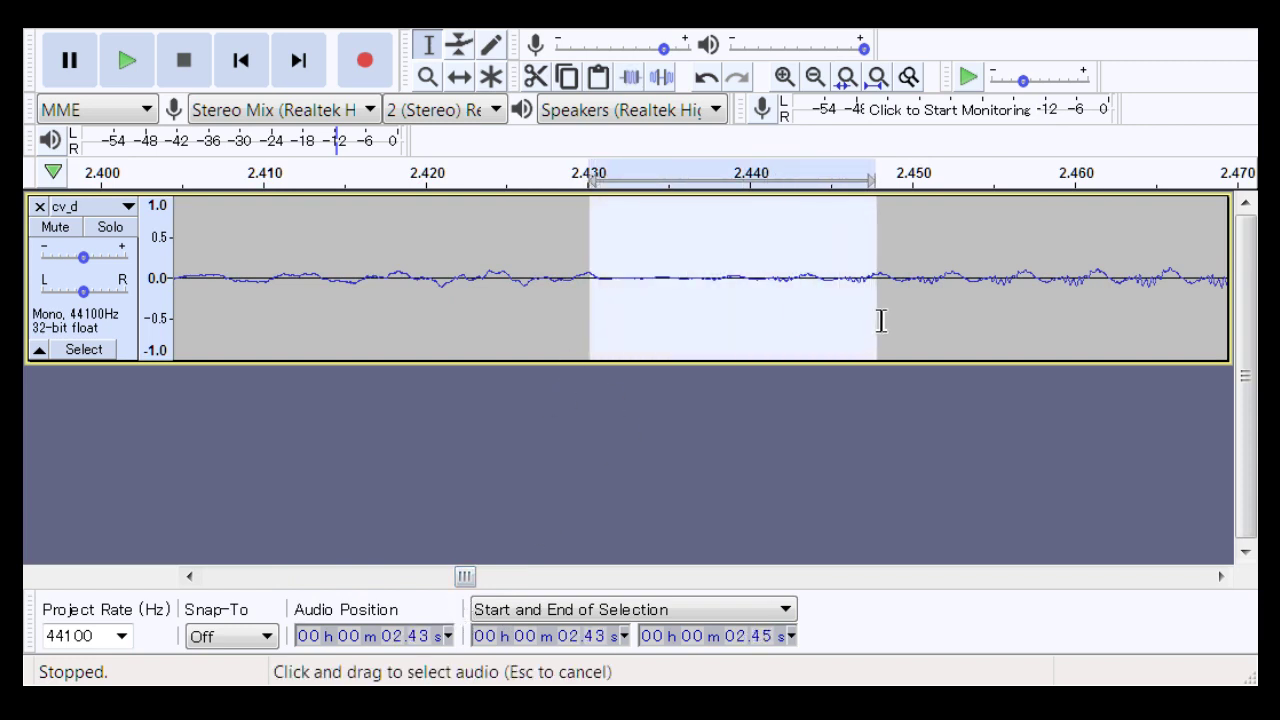
key("ctrl+z")
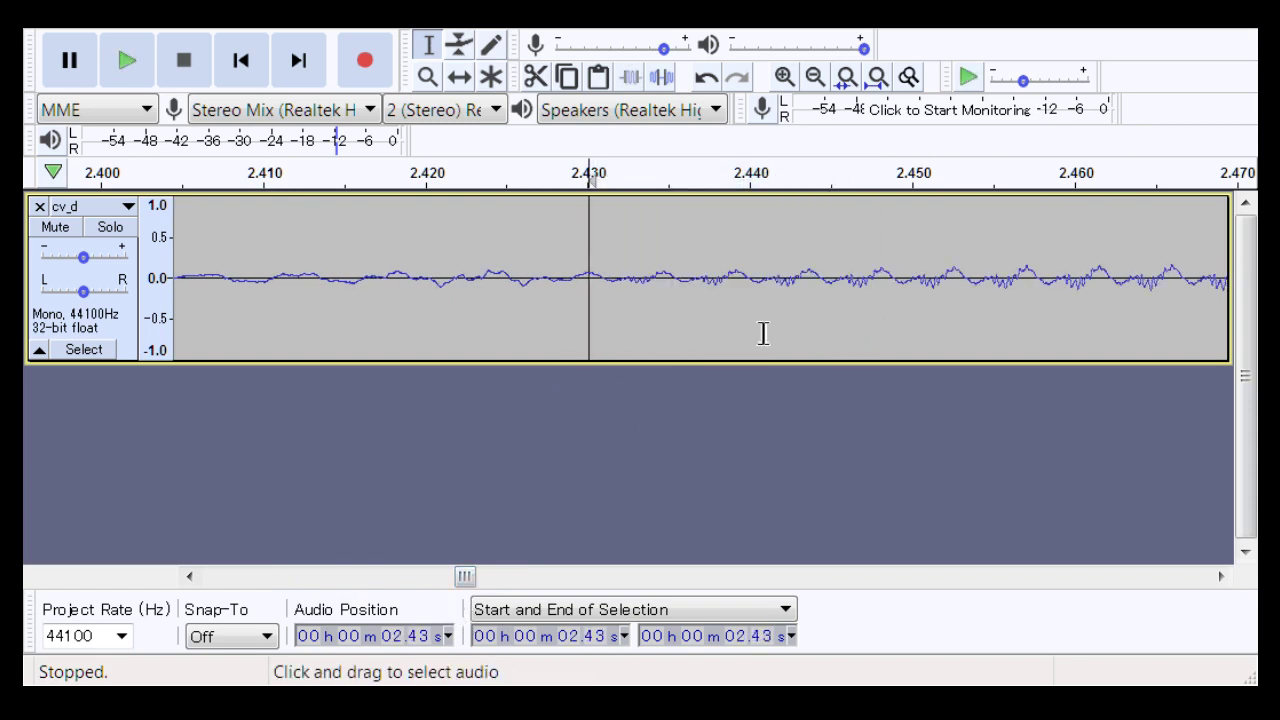
key("space")
key("space")
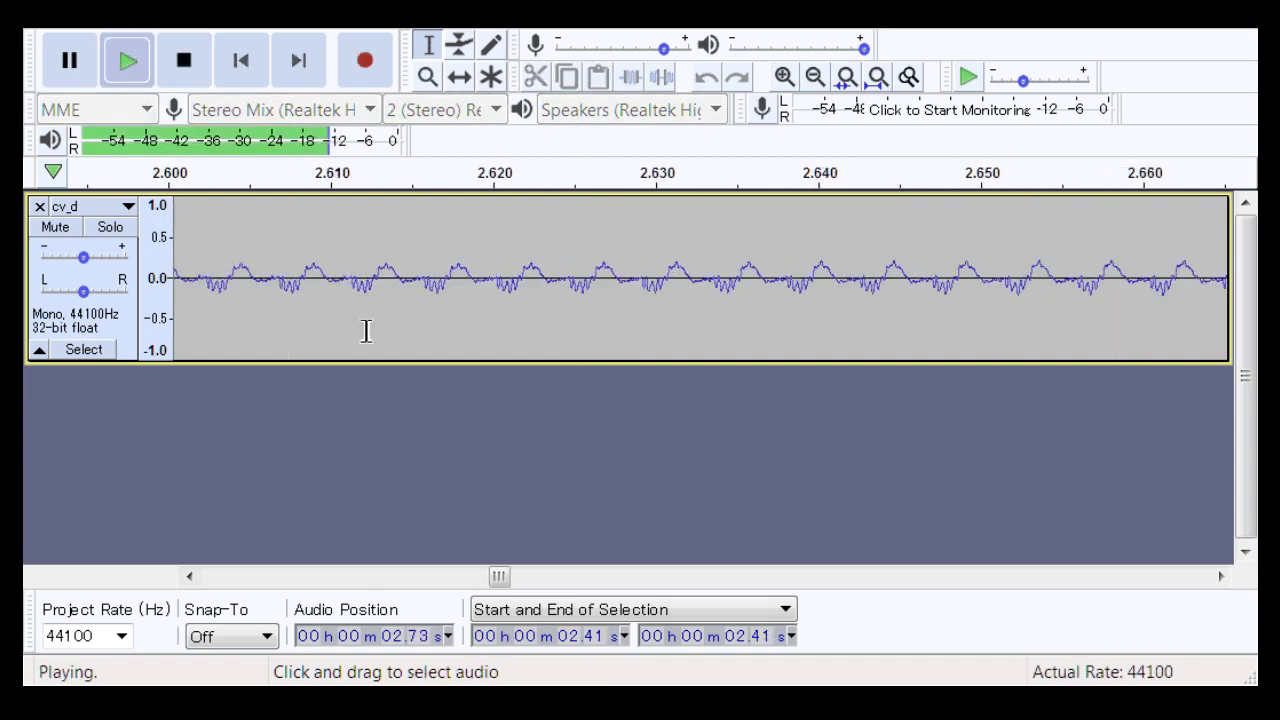
key("space")
Step: Delete the quiet gap between the third syllable's consonant and vowel, from about 4.013 to 4.031 s
left_click_drag(491, 577, 637, 605)
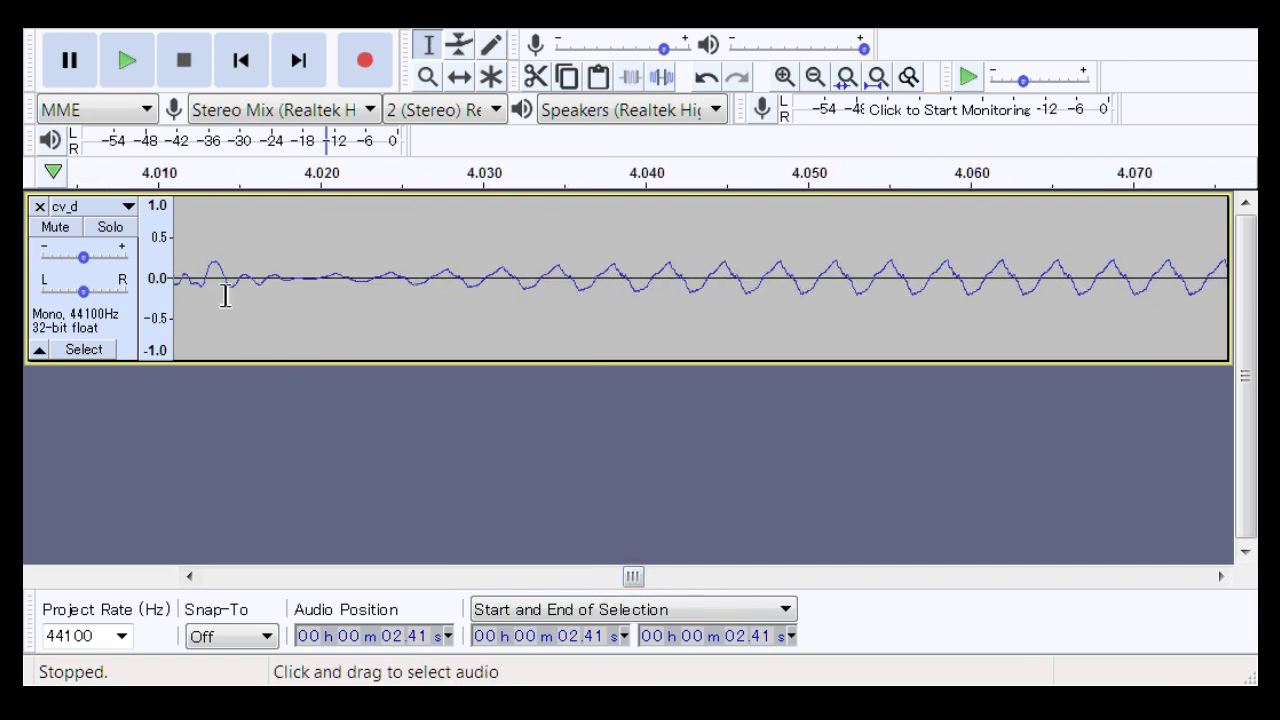
left_click_drag(217, 306, 492, 332)
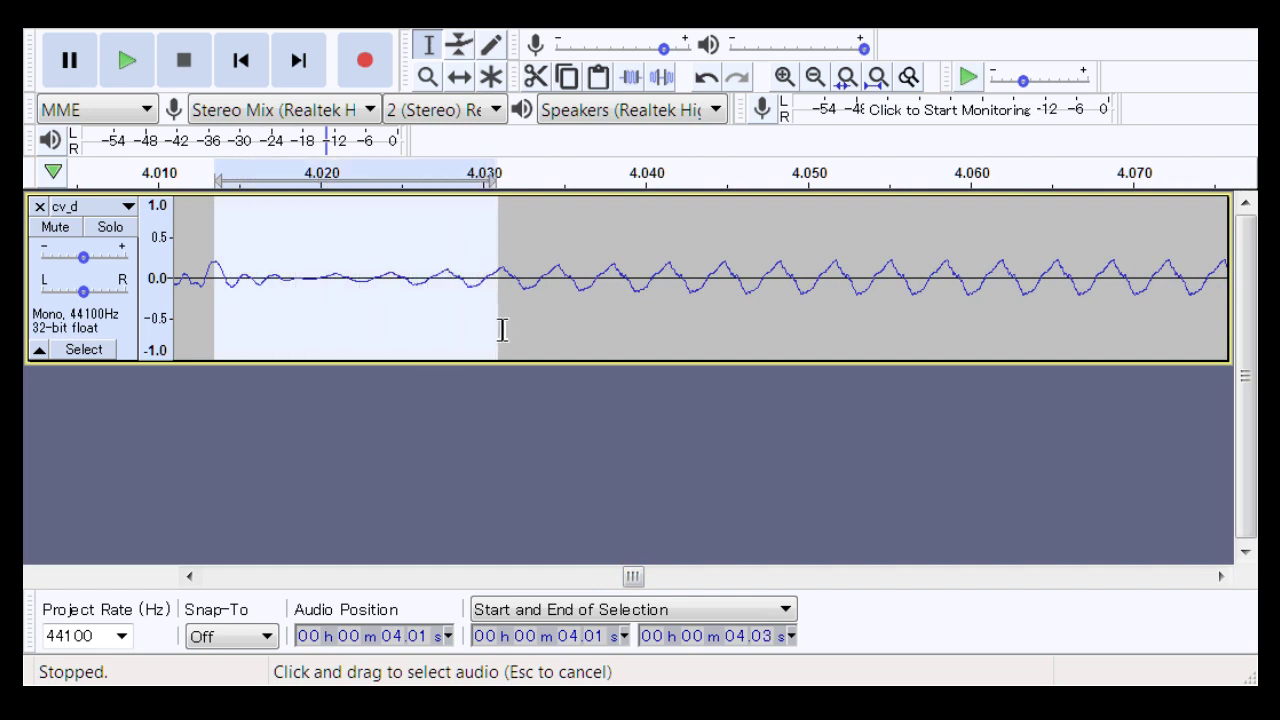
key("Left")
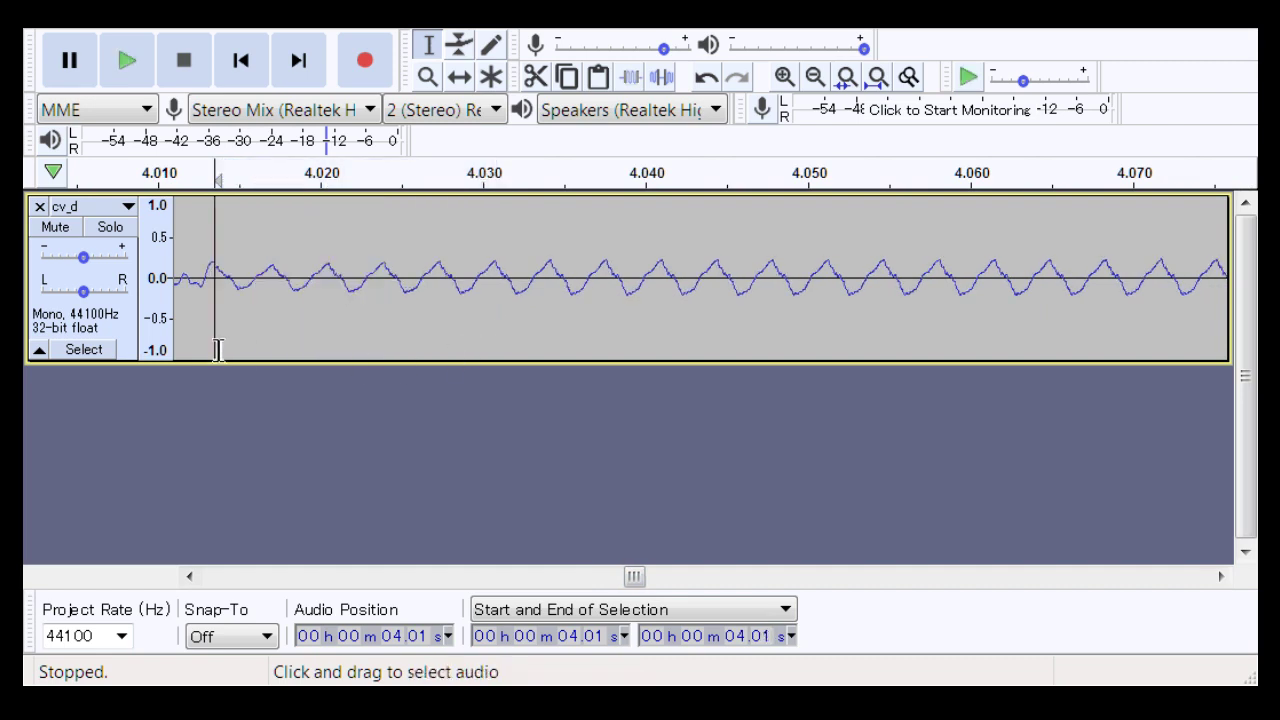
Step: Play back the third cv_d syllable from about 4.01 s and repeatedly from about 3.94 s
key("space")
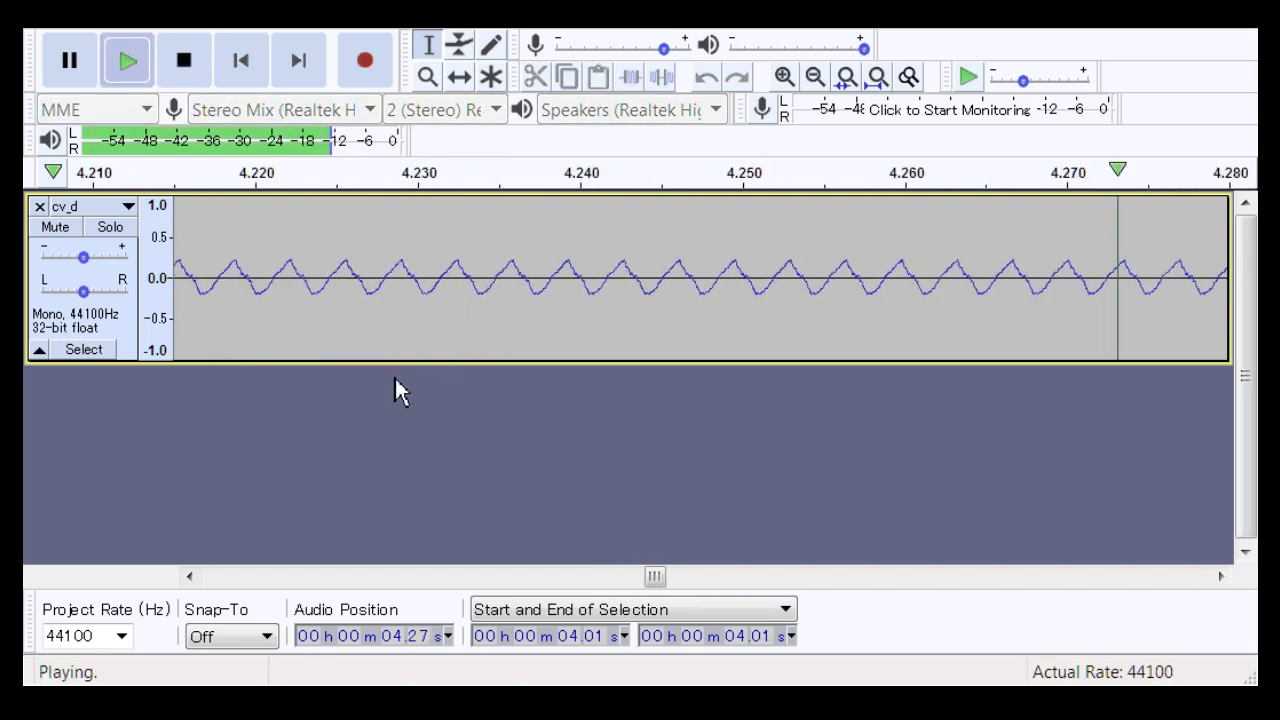
key("space")
left_click_drag(668, 578, 624, 614)
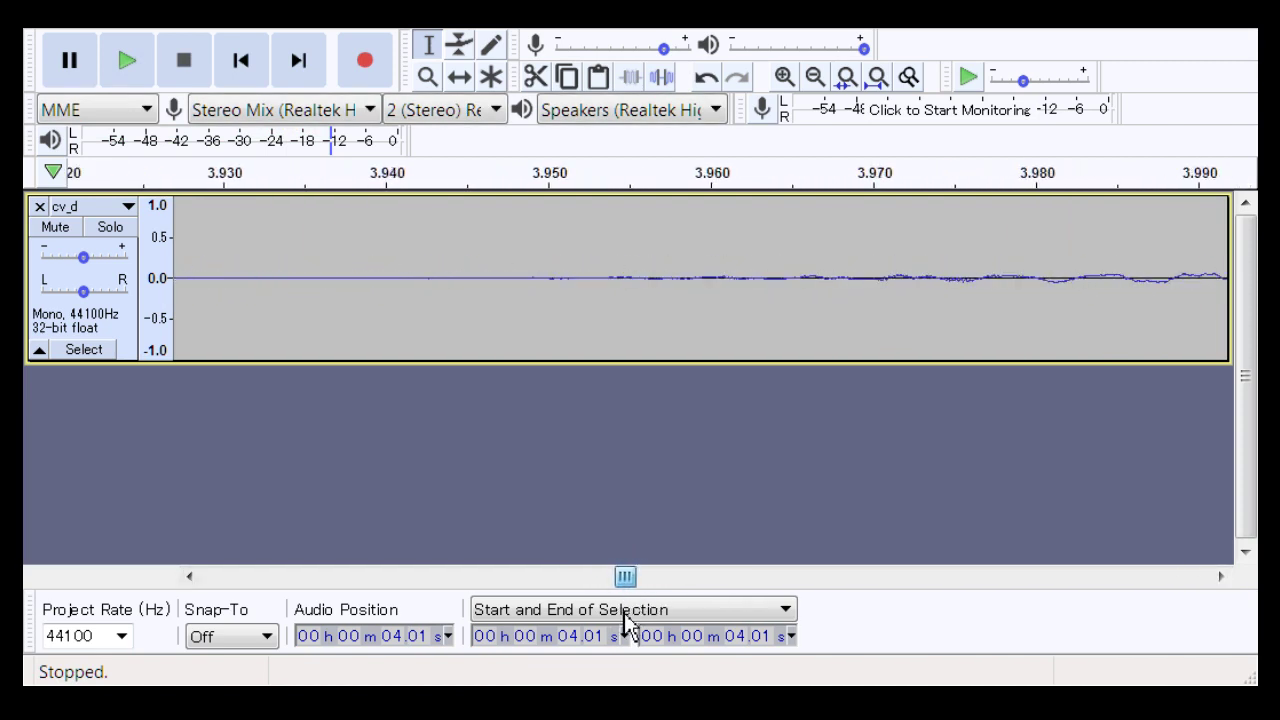
left_click(360, 283)
key("space")
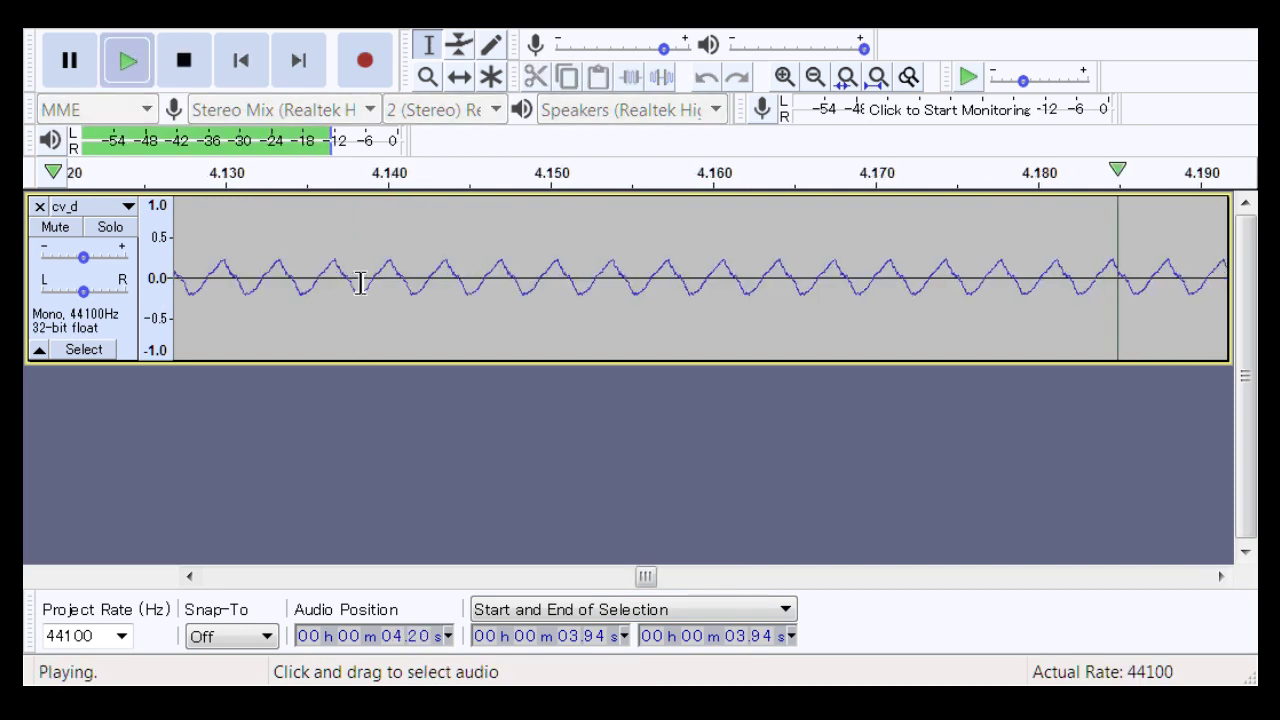
key("space")
key("space")
key("space")
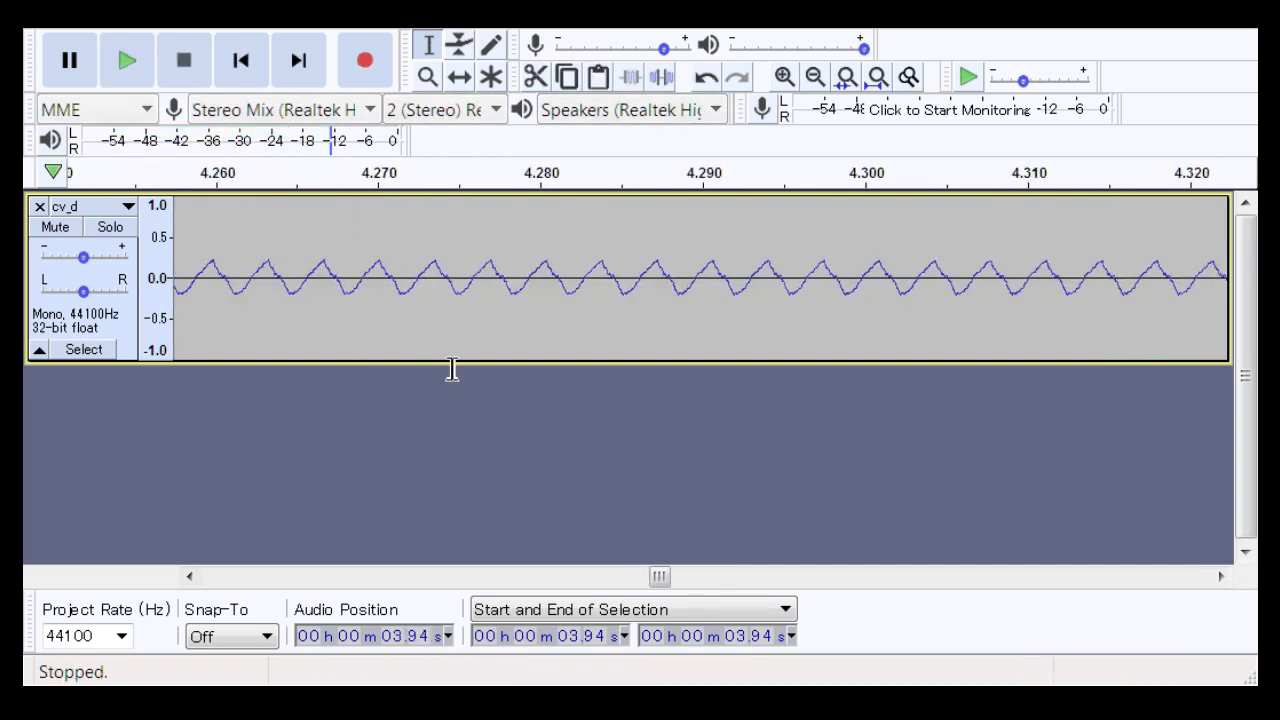
Step: Delete the peak at the third syllable's join, from about 4.0125 to 4.015 s, and play it back from about 3.99 s
left_click_drag(658, 584, 632, 622)
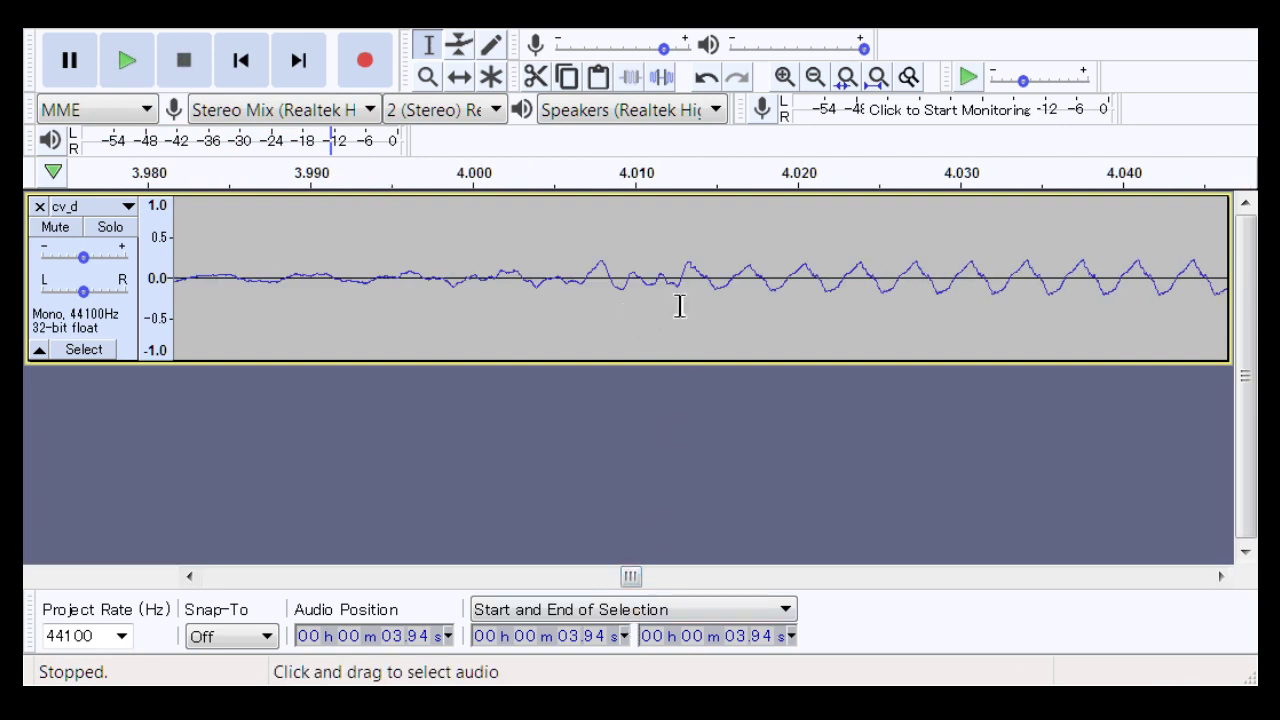
left_click_drag(679, 309, 717, 326)
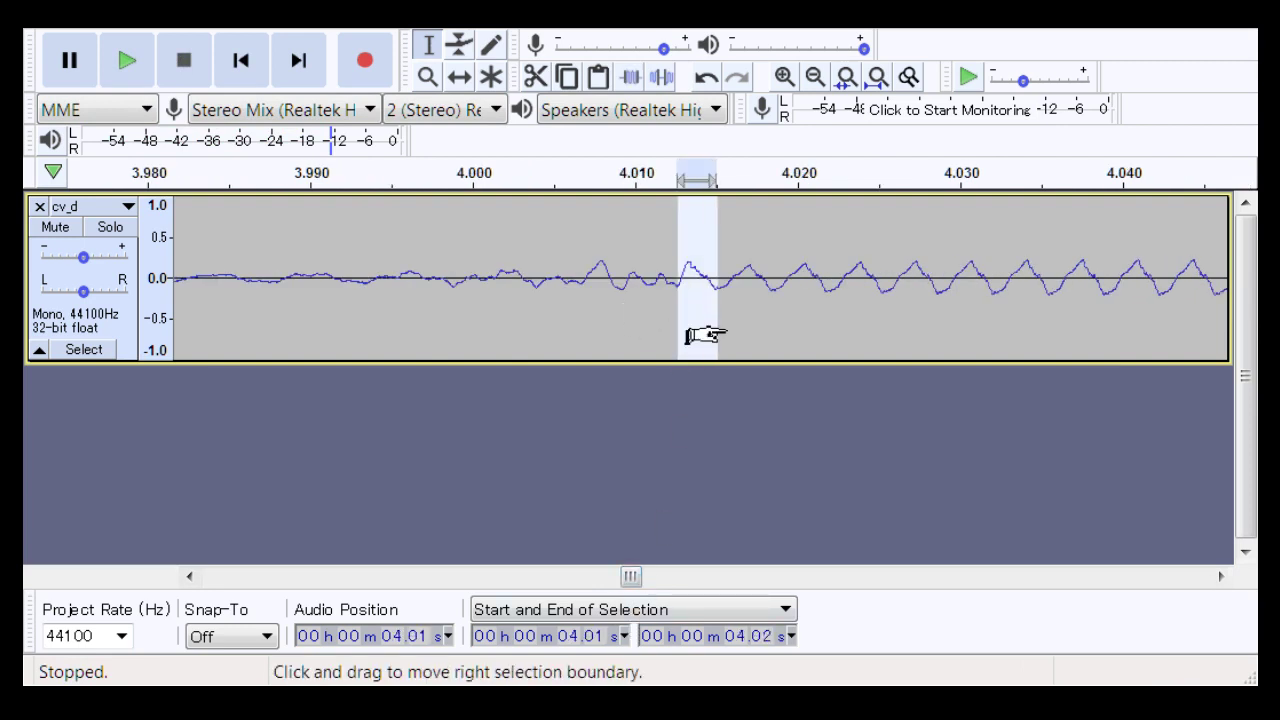
key("Delete")
left_click(365, 270)
key("space")
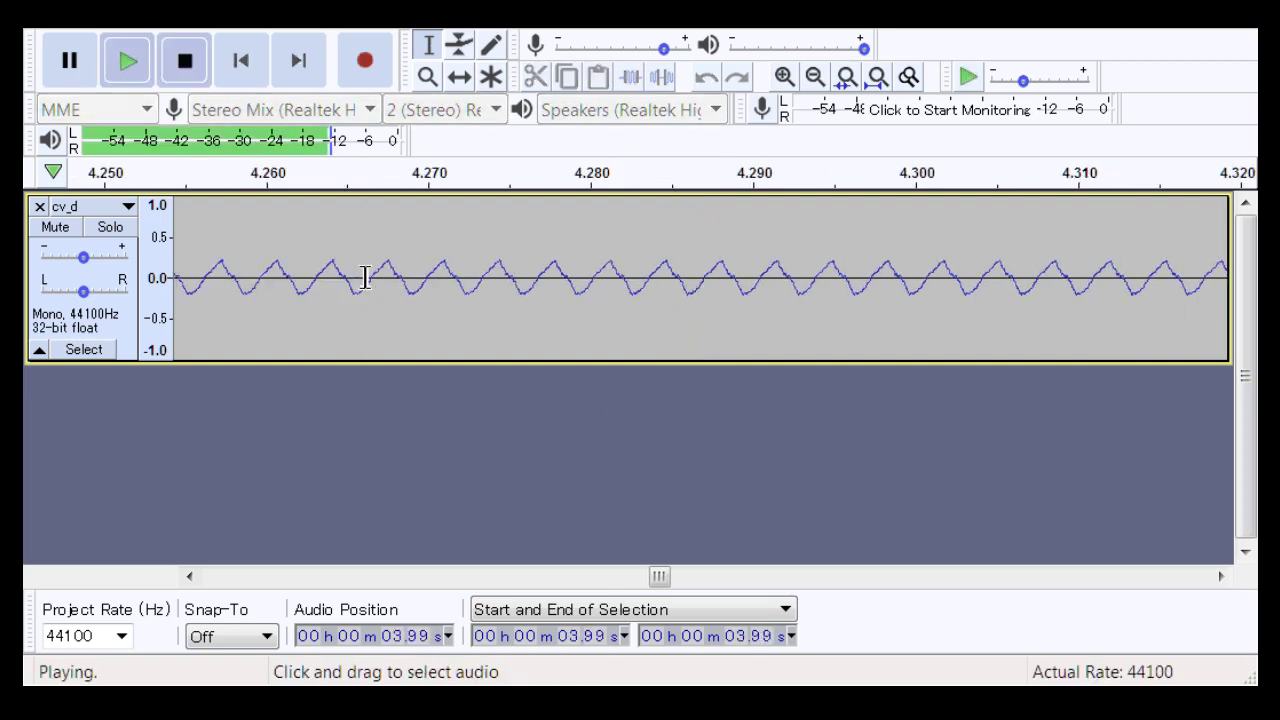
key("space")
key("space")
key("space")
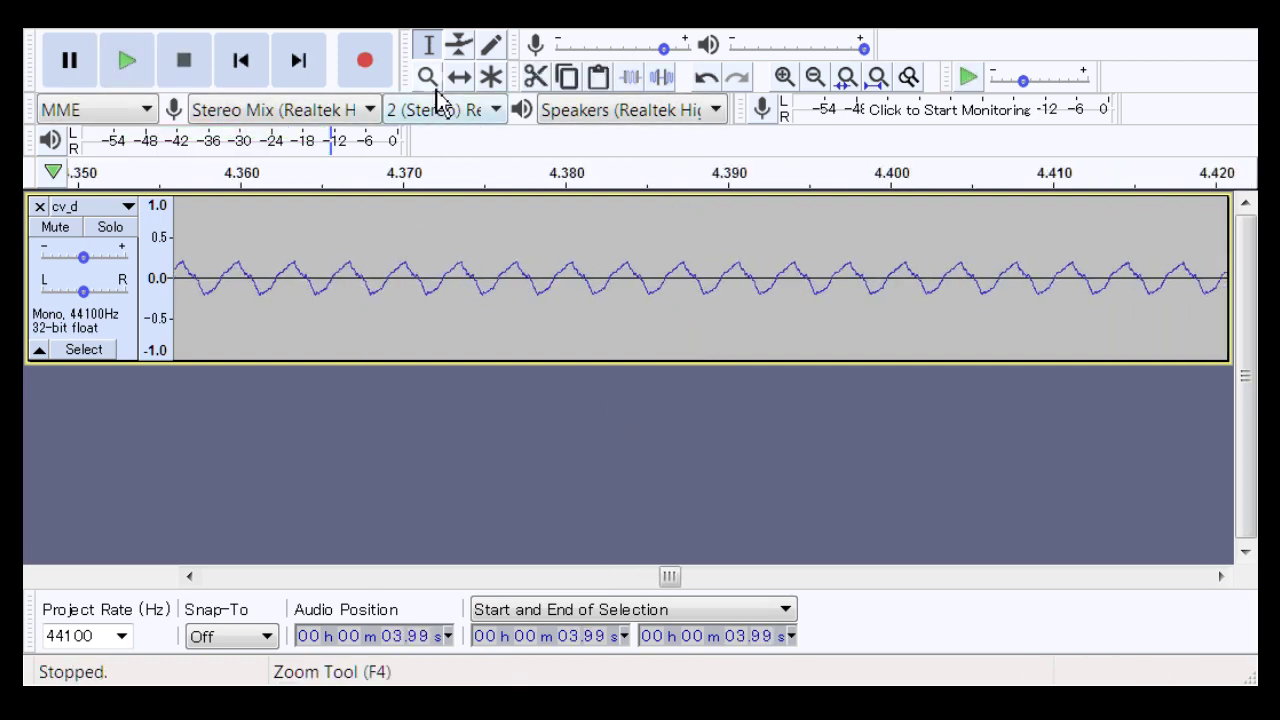
Step: Play back the whole third syllable in a wider view, from about 3.99 s and from about 3.79 s
left_click(427, 77)
right_click(533, 281)
right_click(533, 281)
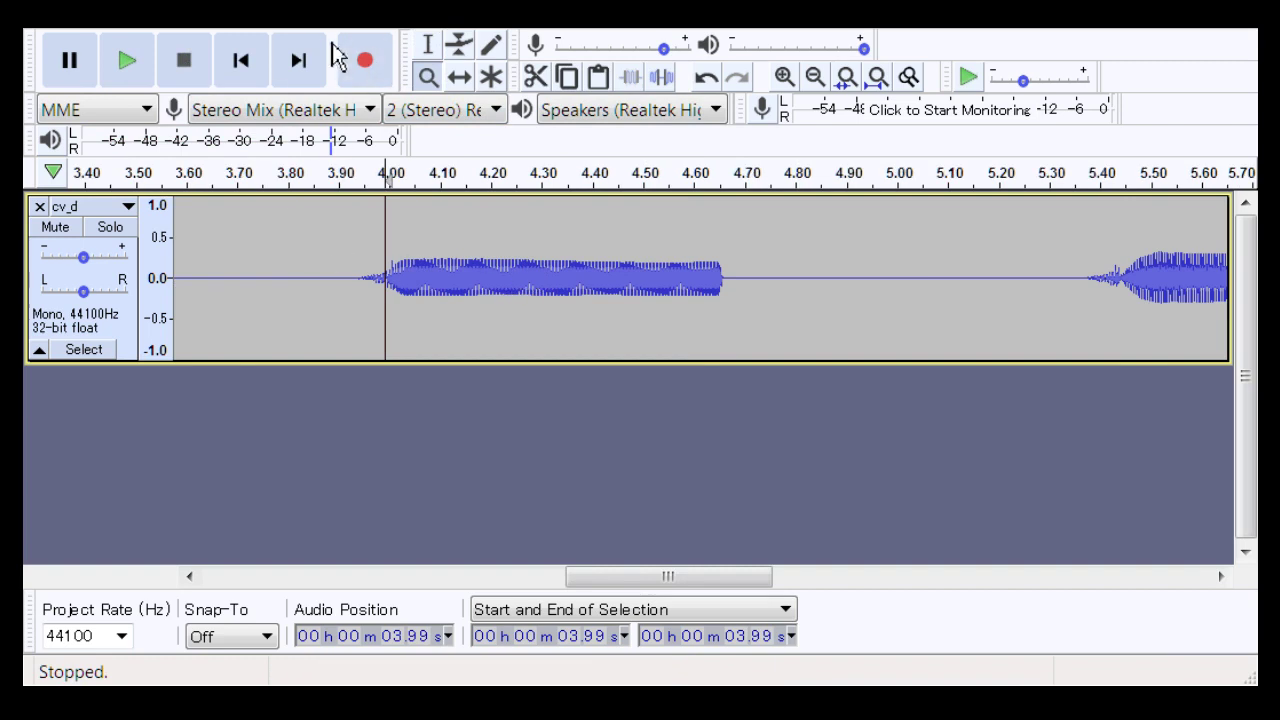
left_click(428, 45)
key("space")
key("space")
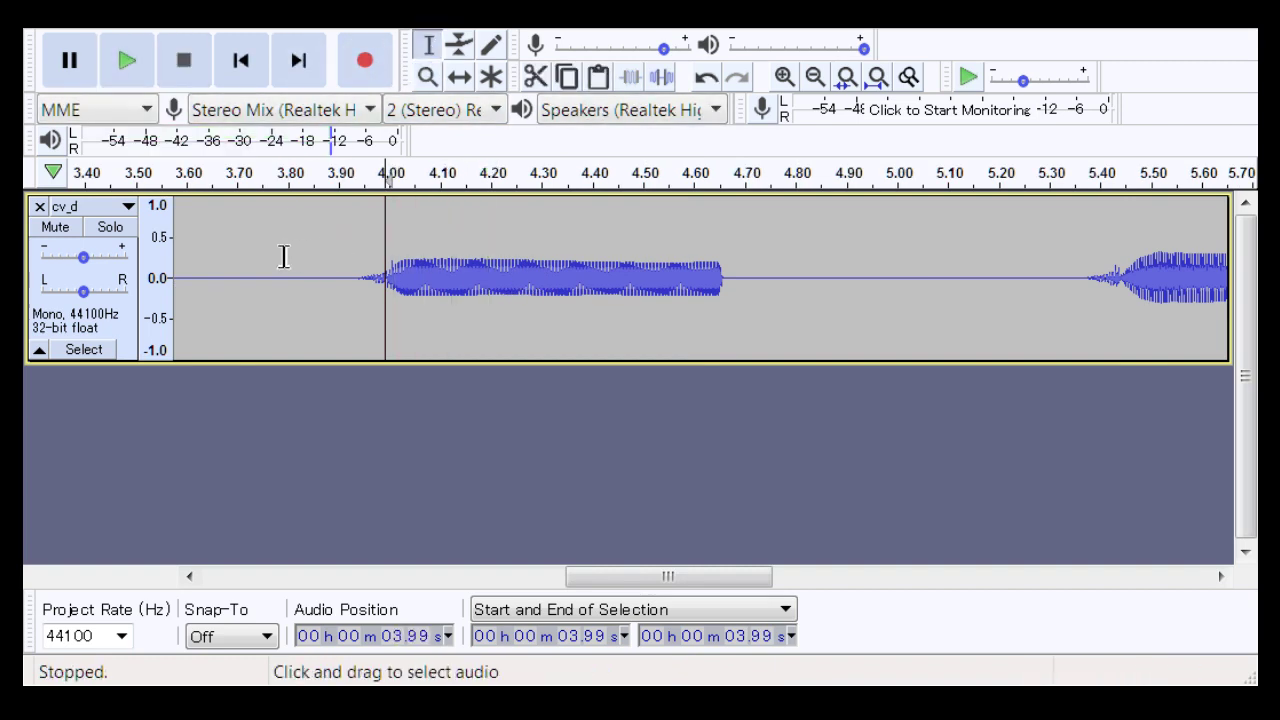
left_click(280, 263)
key("space")
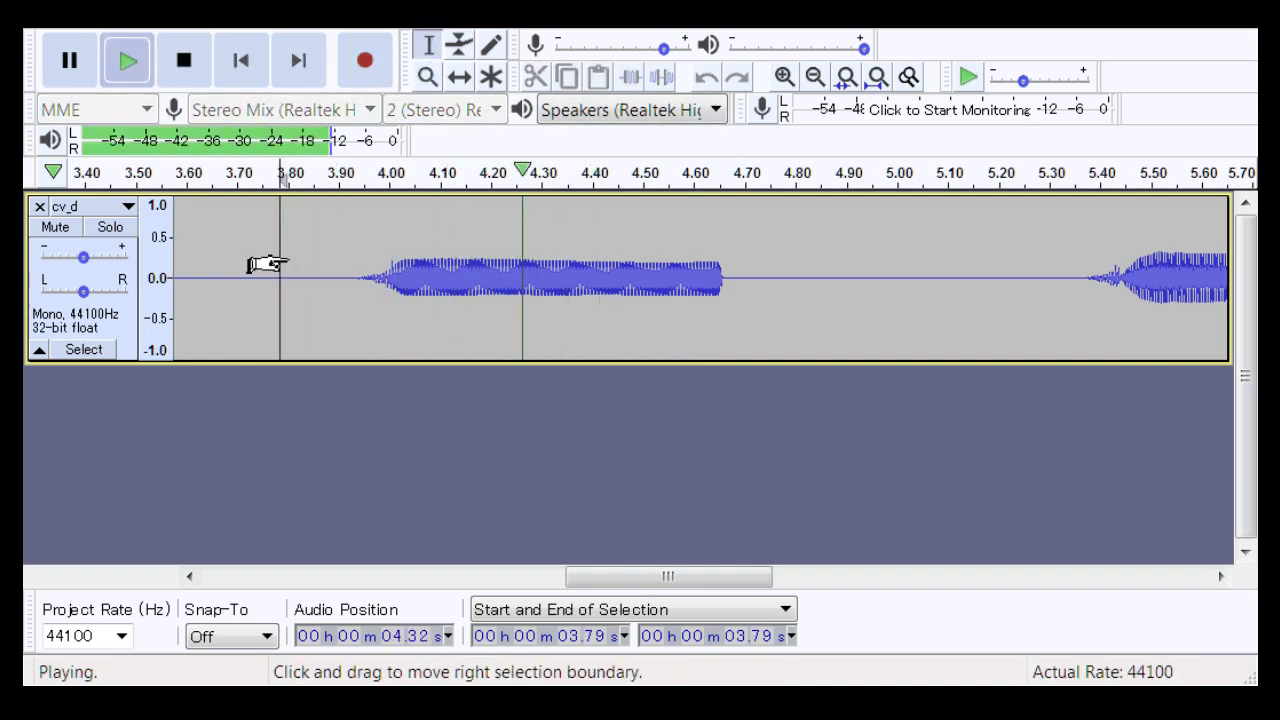
key("space")
Step: Delete one wave cycle near the end of the third syllable's consonant, from about 4.0016 to 4.0045 s
left_click(427, 78)
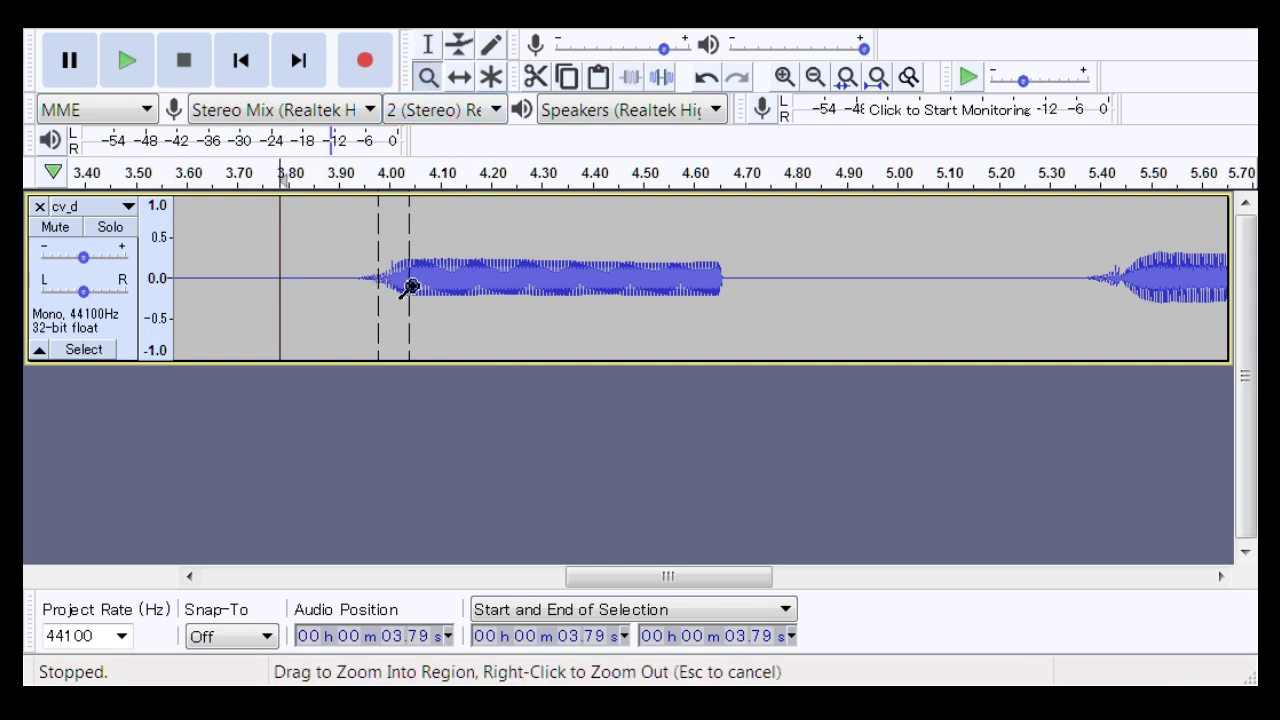
left_click_drag(410, 288, 410, 288)
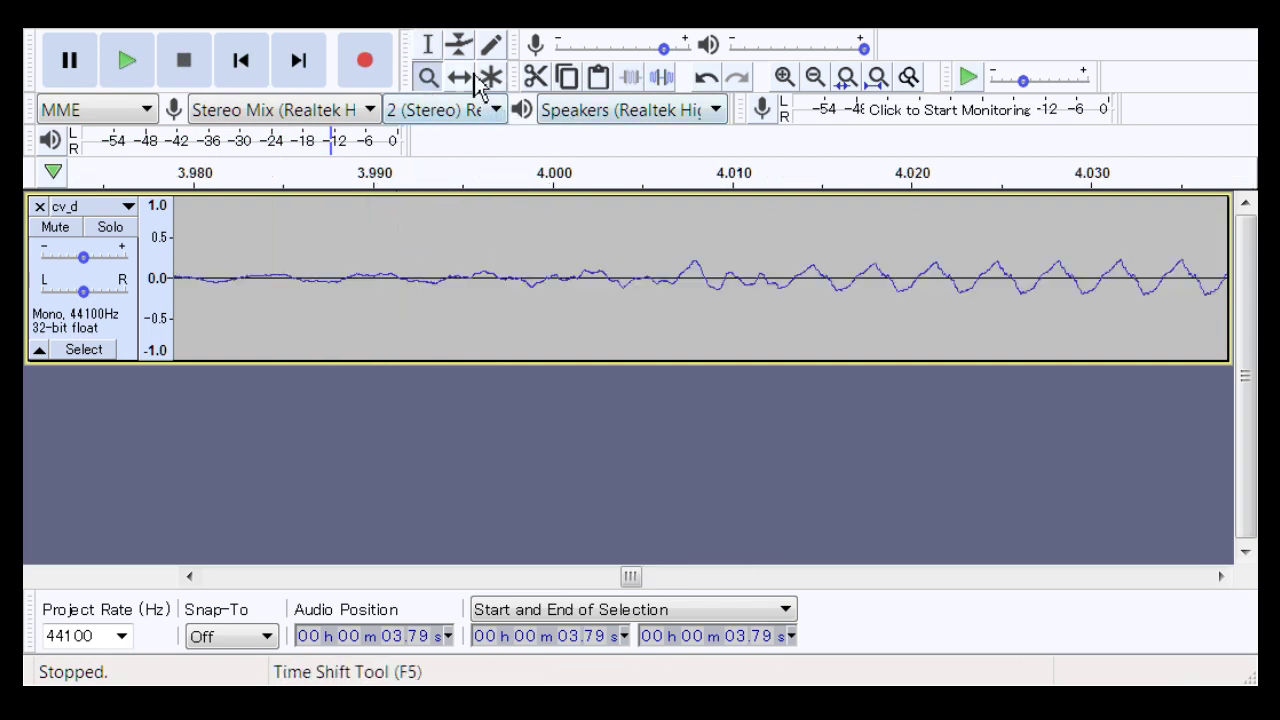
left_click(426, 54)
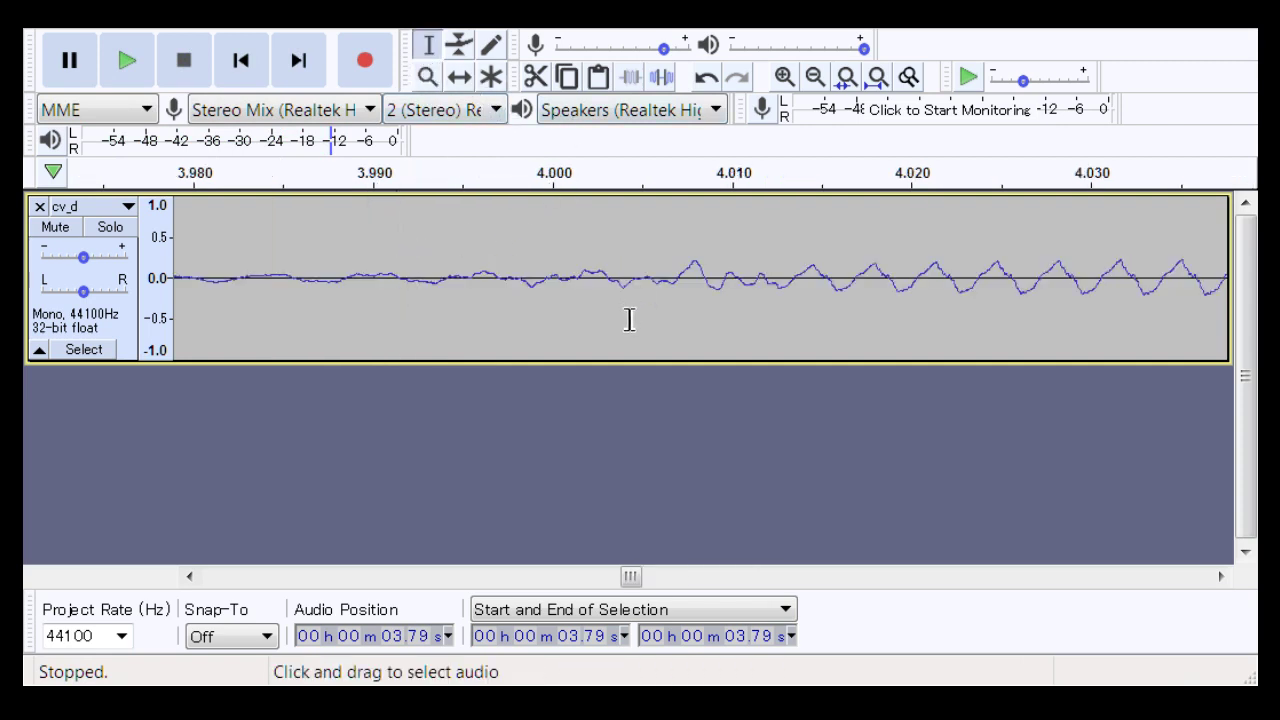
left_click(427, 77)
left_click_drag(563, 271, 846, 271)
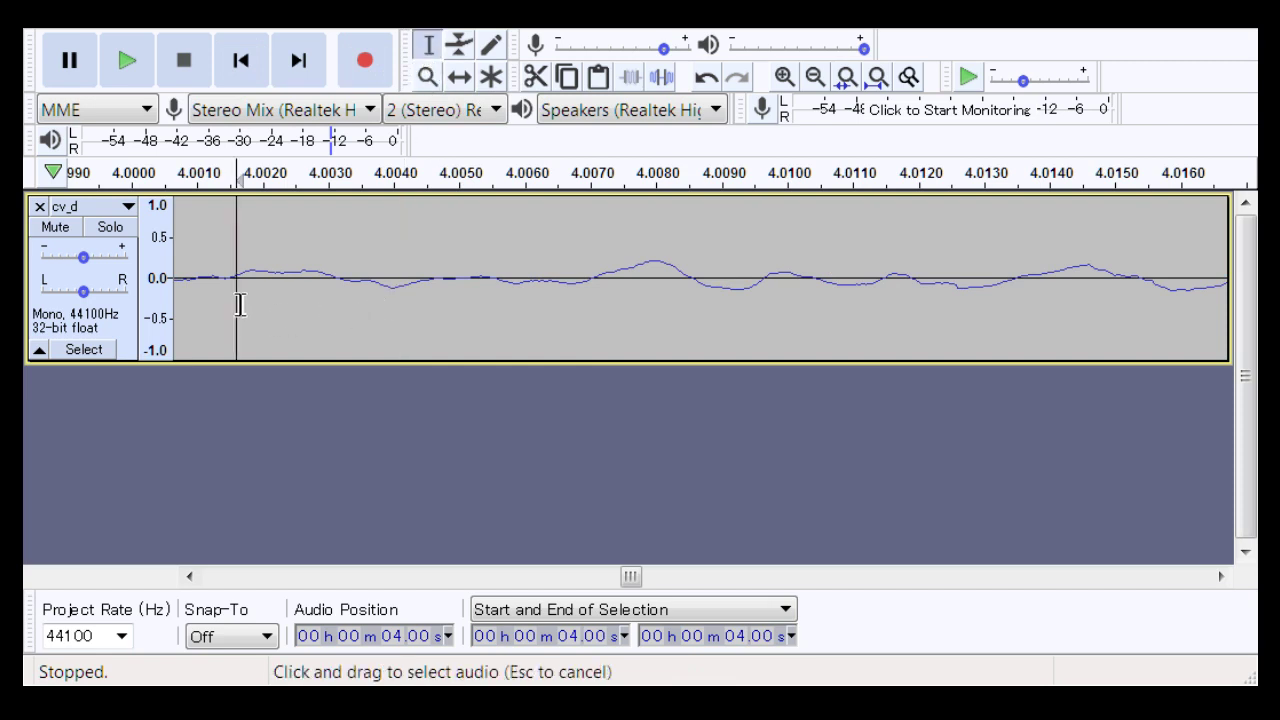
left_click_drag(240, 304, 430, 304)
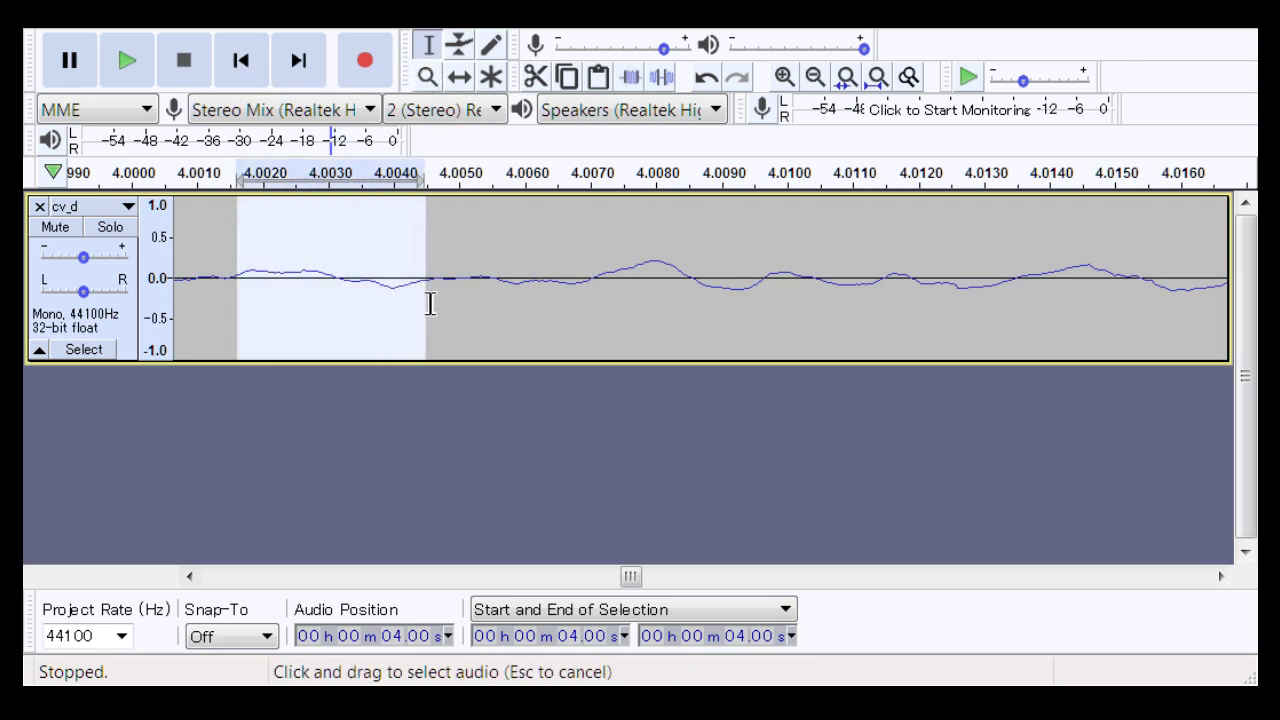
key("Delete")
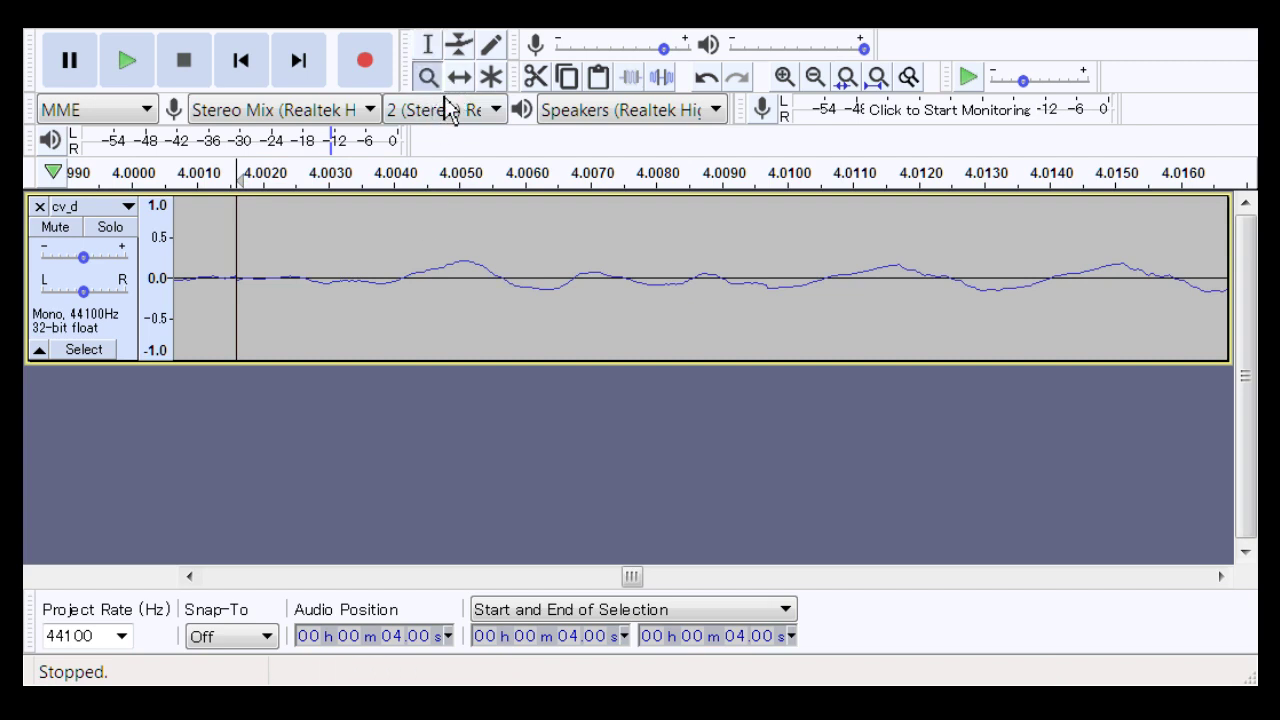
Step: Play back the shortened third cv_d syllable repeatedly from about 3.93 s
right_click(494, 289)
right_click(500, 289)
right_click(500, 289)
right_click(500, 289)
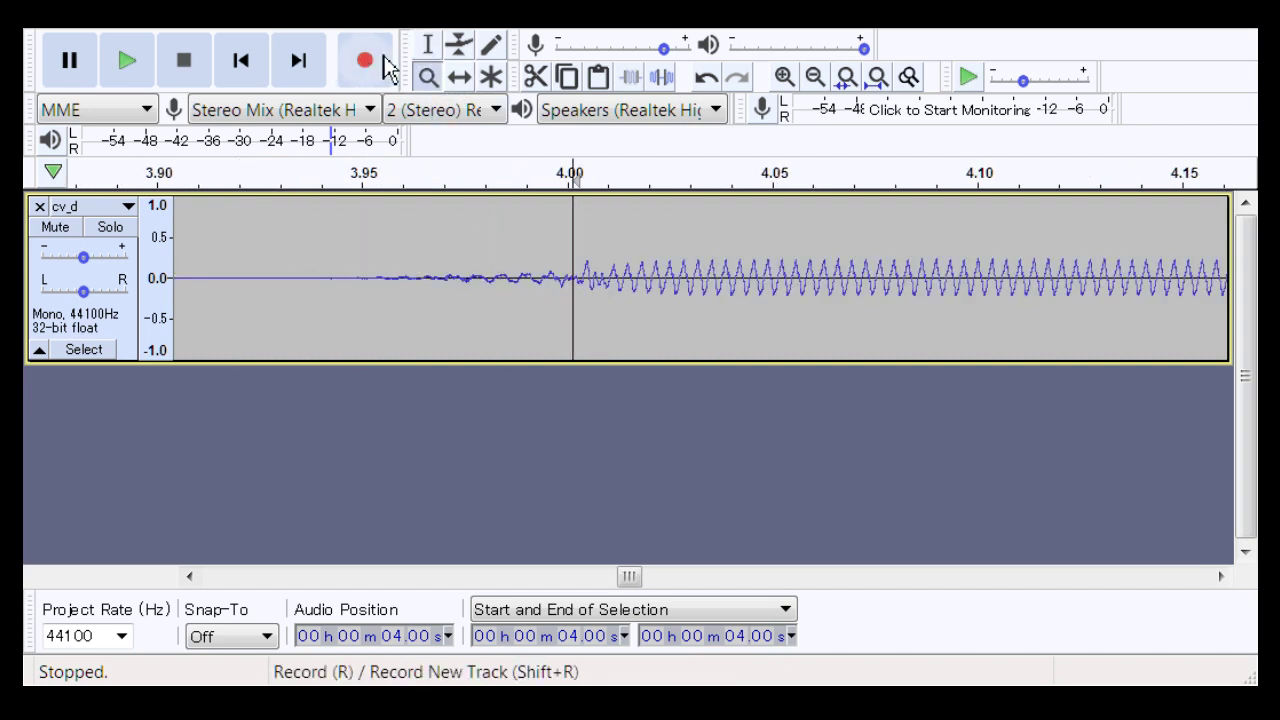
left_click(431, 46)
left_click(292, 237)
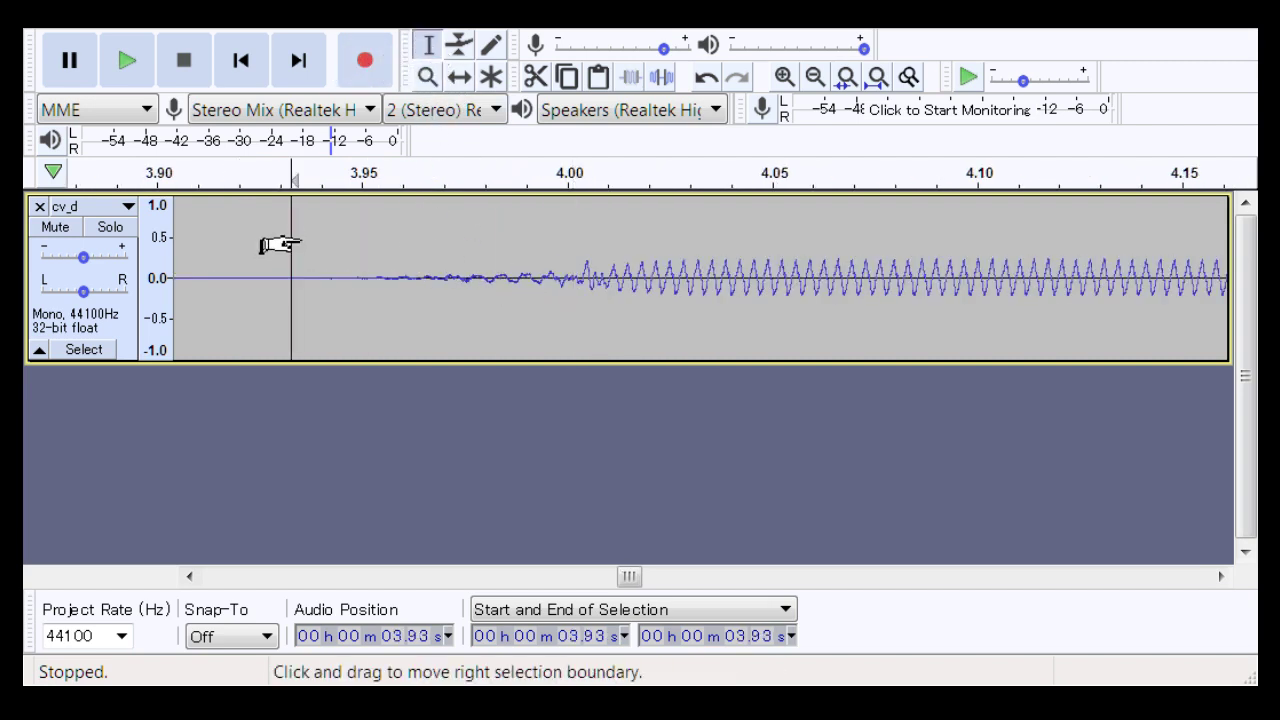
key("space")
key("space")
key("space")
key("space")
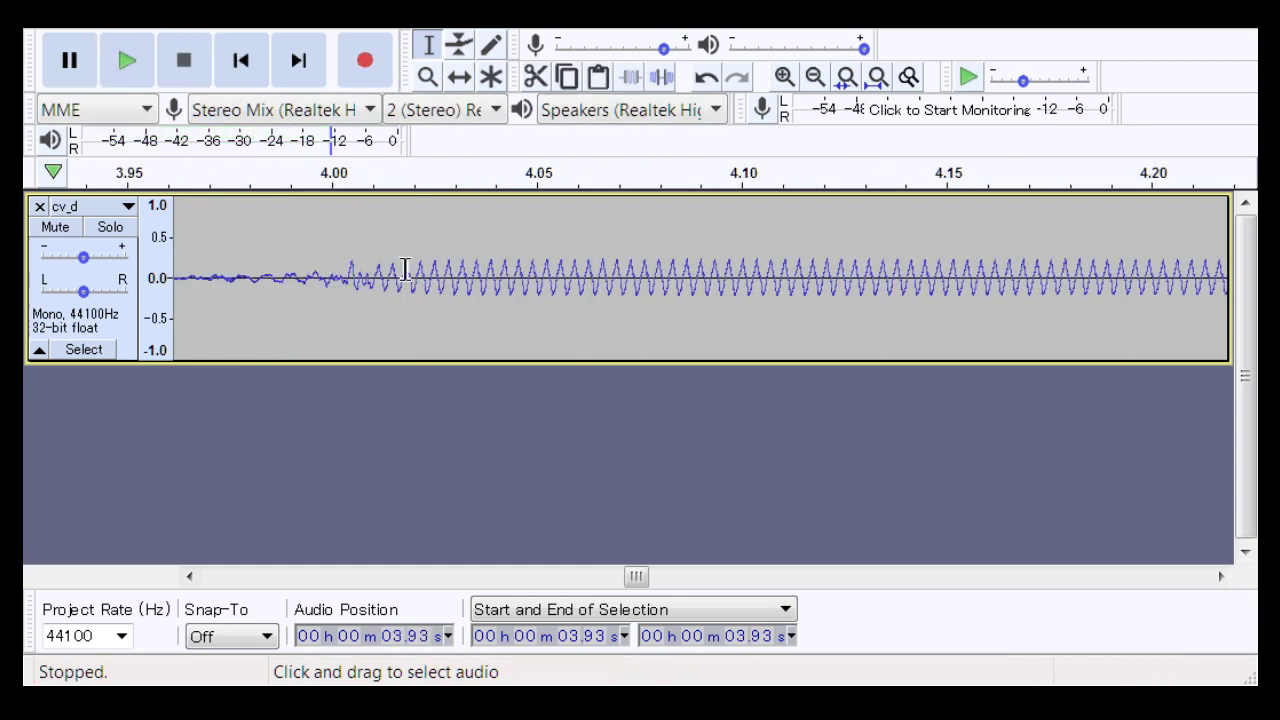
Step: Try to delete the peak at the third syllable's join, from about 4.0041 to 4.0057 s, and undo it
left_click(427, 77)
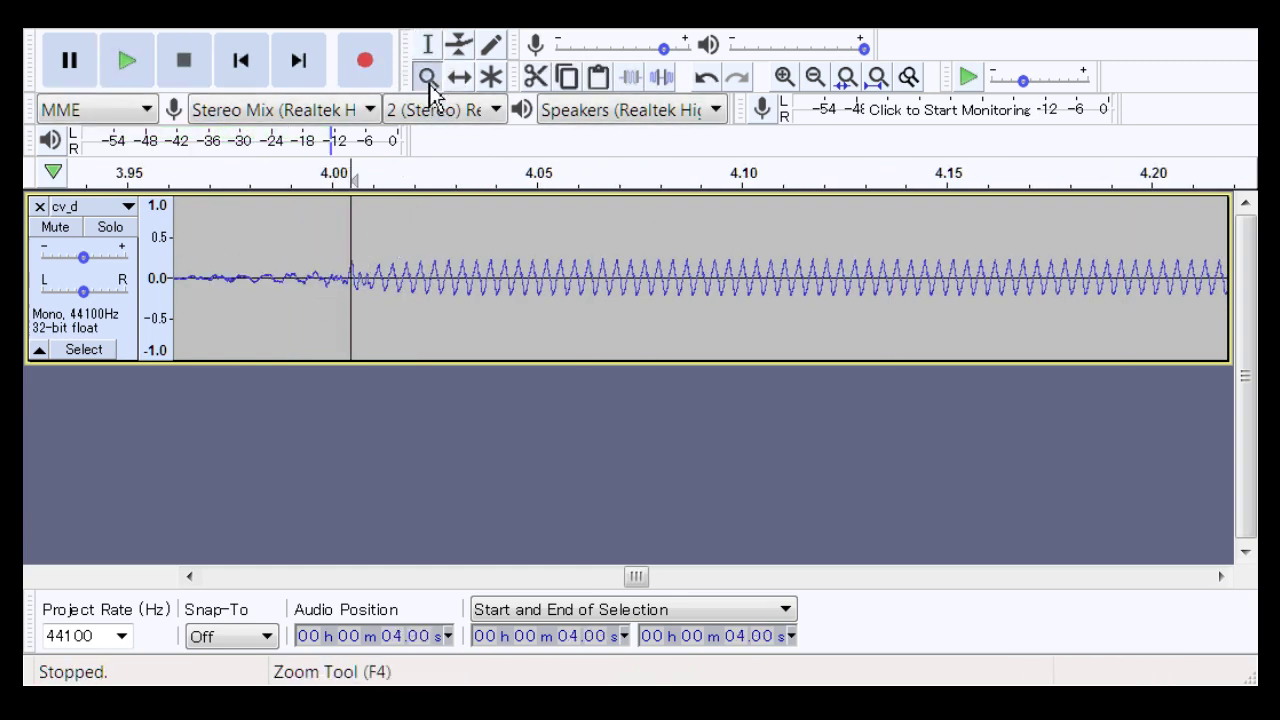
left_click_drag(368, 291, 363, 291)
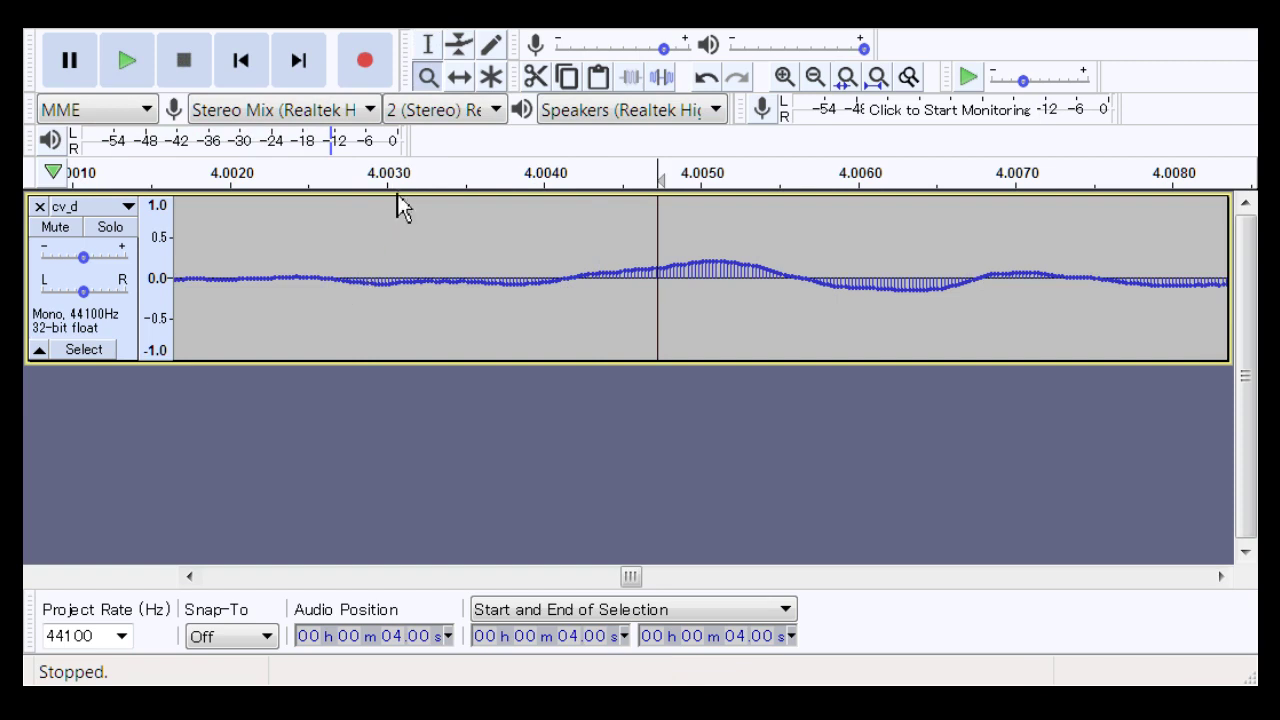
right_click(551, 271)
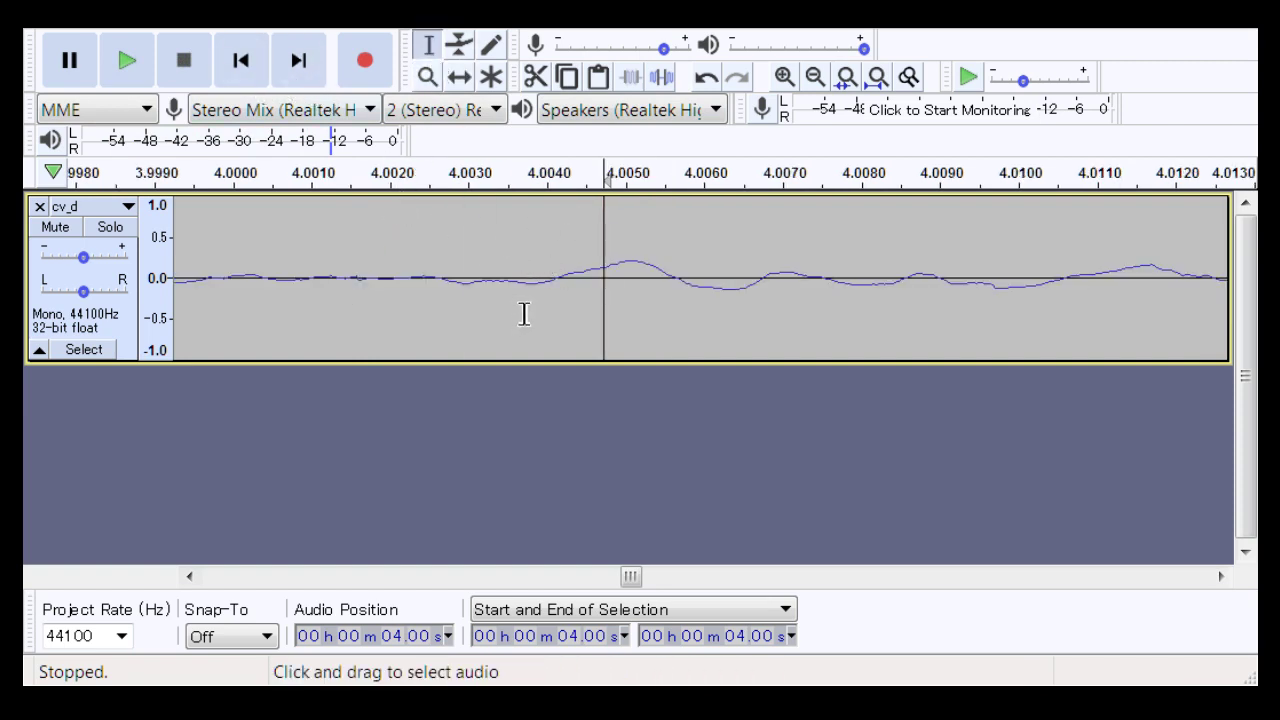
left_click_drag(558, 303, 679, 311)
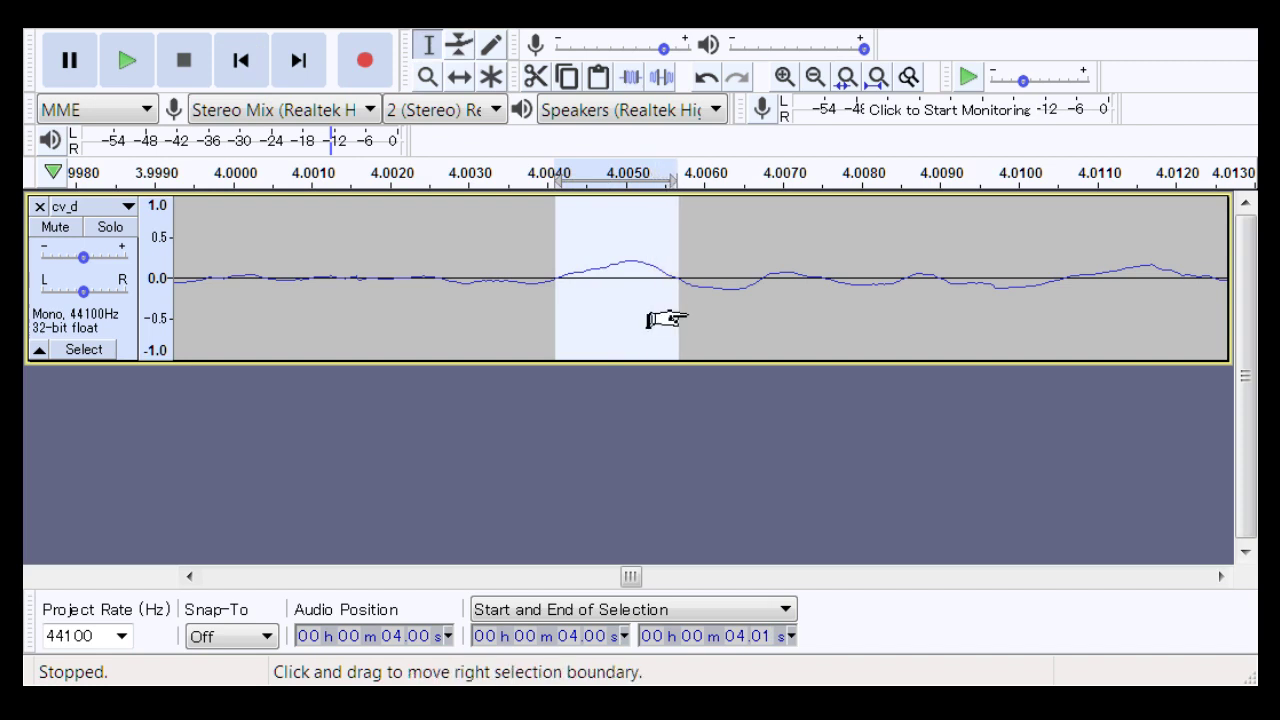
key("ctrl+z")
key("ctrl+z")
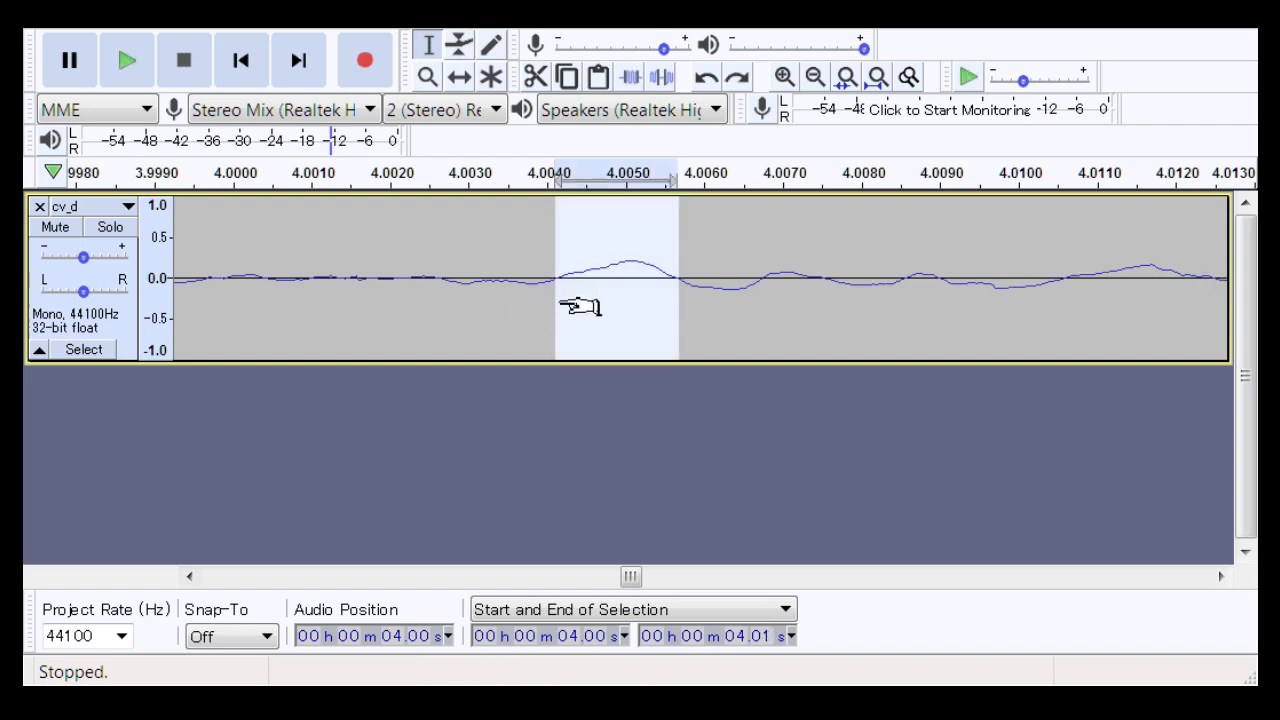
Step: Delete the third syllable's join peak from about 4.0038 to 4.006 s and play it back from about 4.001 s
left_click_drag(537, 303, 709, 324)
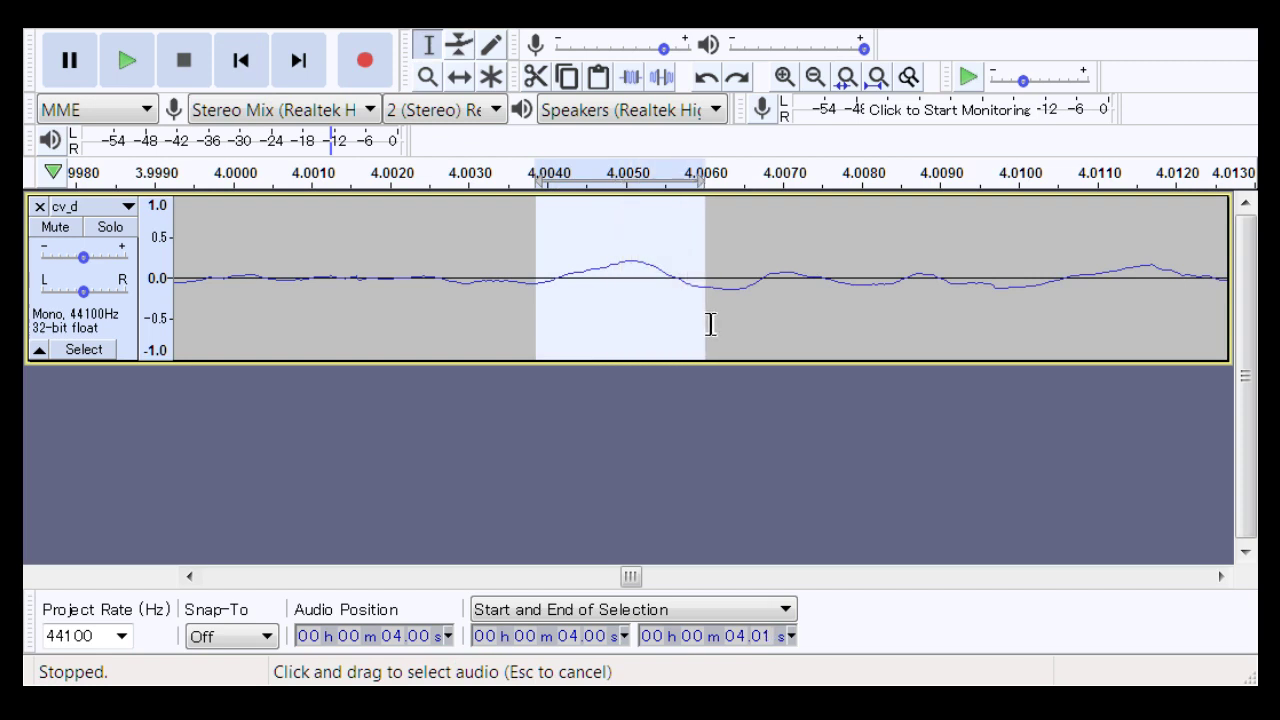
key("Left")
left_click(331, 286)
key("space")
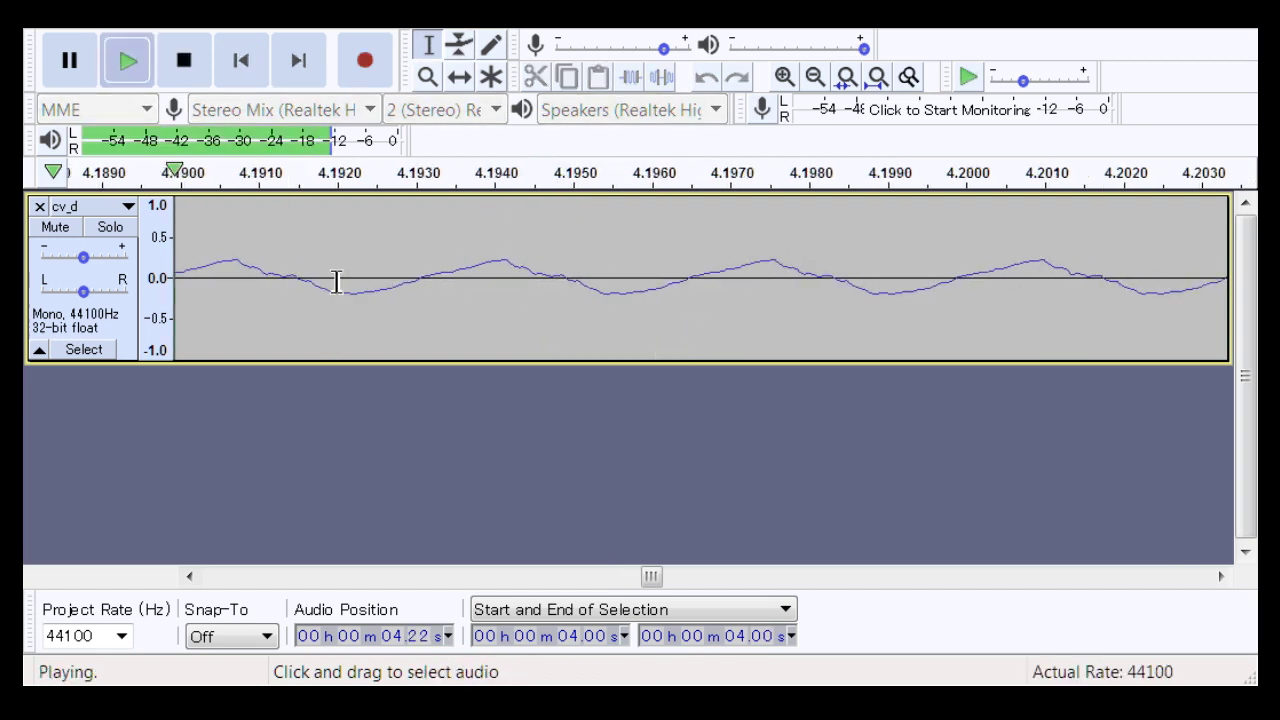
key("space")
key("space")
key("space")
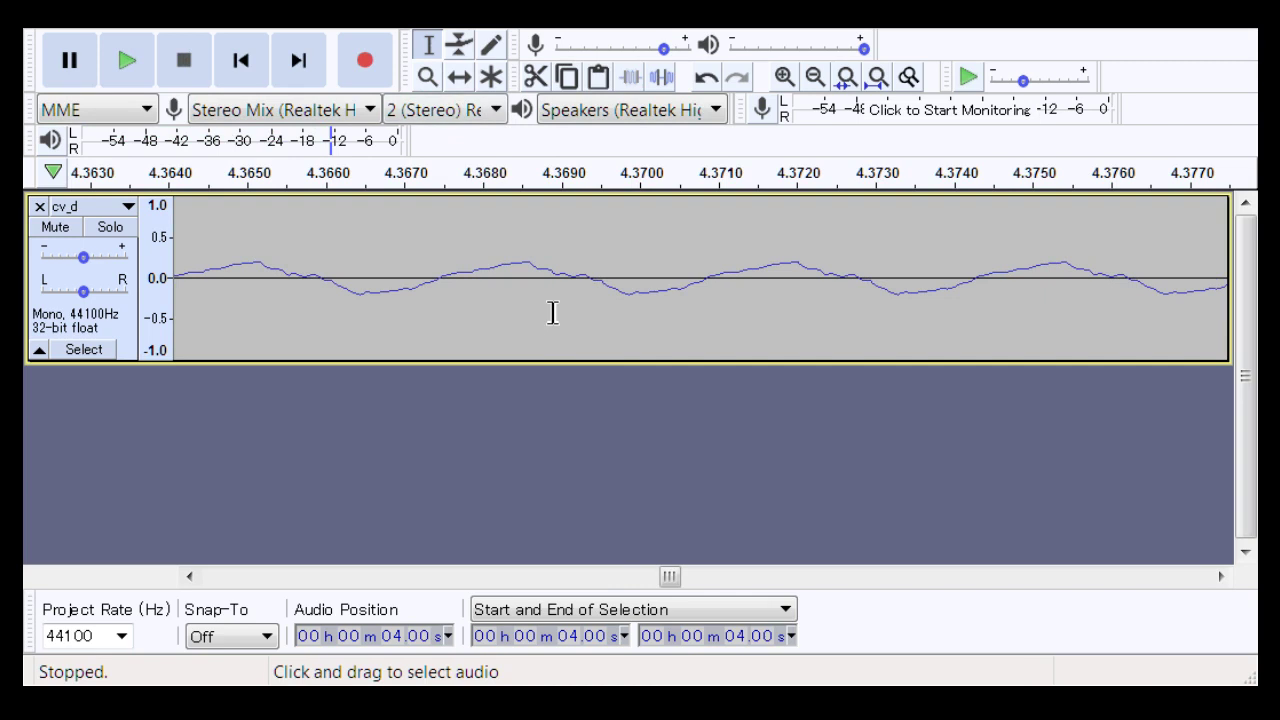
Step: Play back the third cv_d syllable repeatedly in a wider view, starting from about 3.94 s
left_click(427, 77)
right_click(494, 257)
right_click(497, 257)
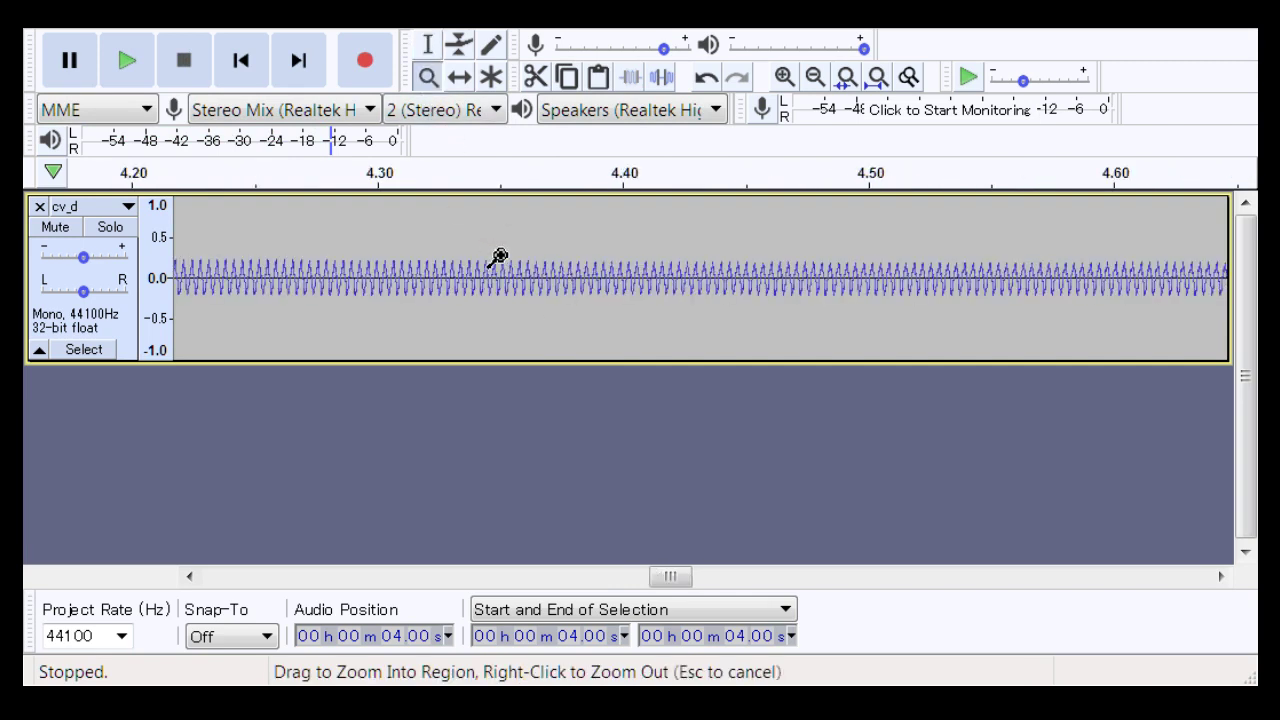
right_click(497, 257)
right_click(497, 257)
right_click(497, 257)
left_click(497, 240)
left_click(494, 240)
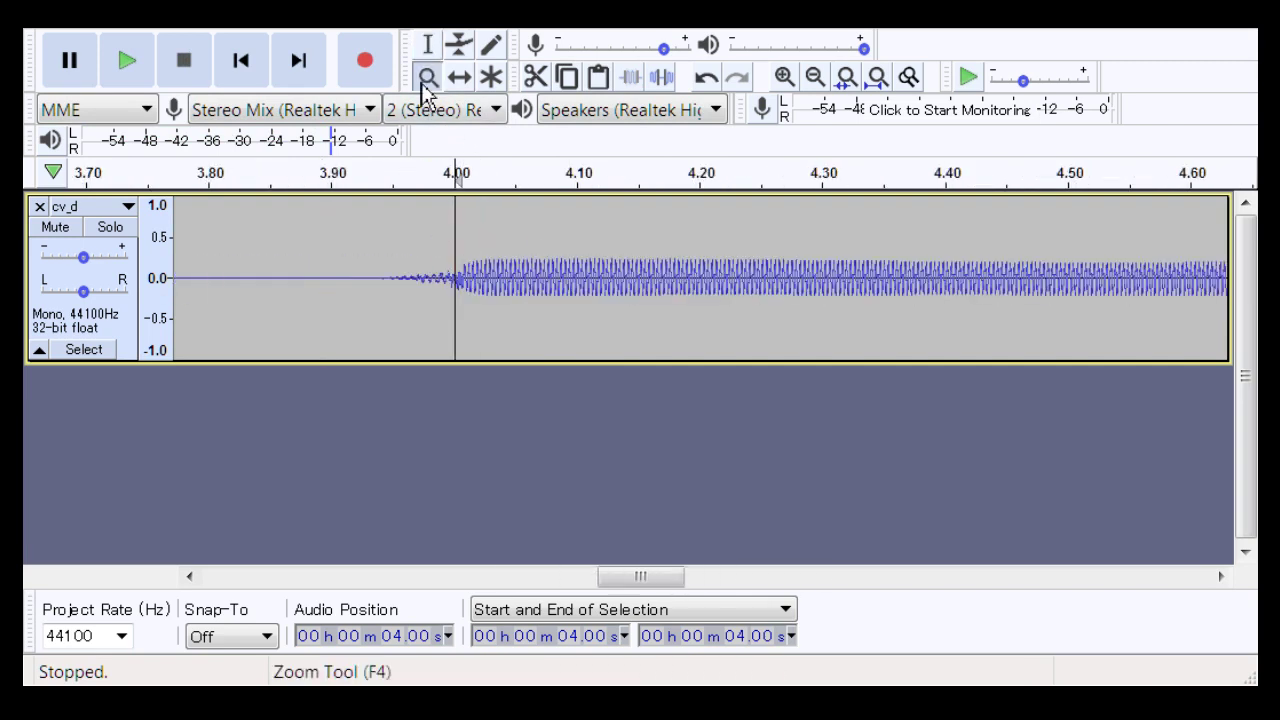
left_click(421, 48)
left_click(378, 278)
key("space")
key("space")
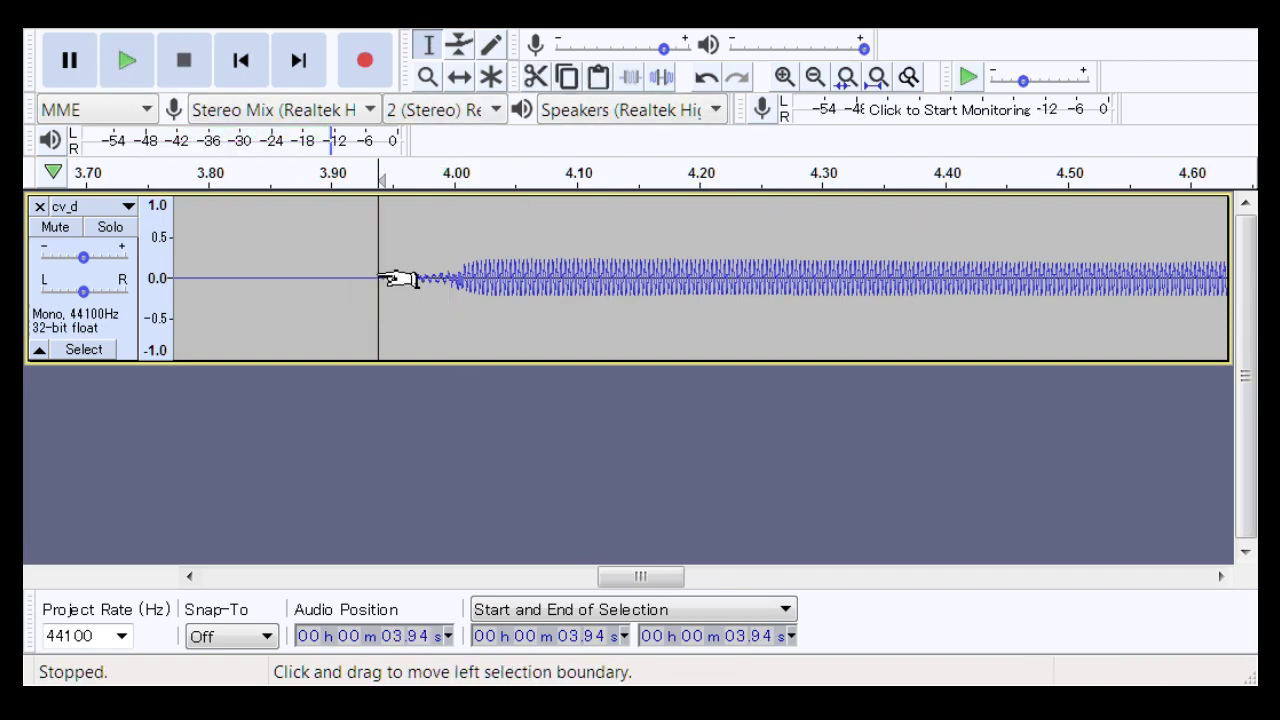
key("space")
key("space")
key("space")
key("space")
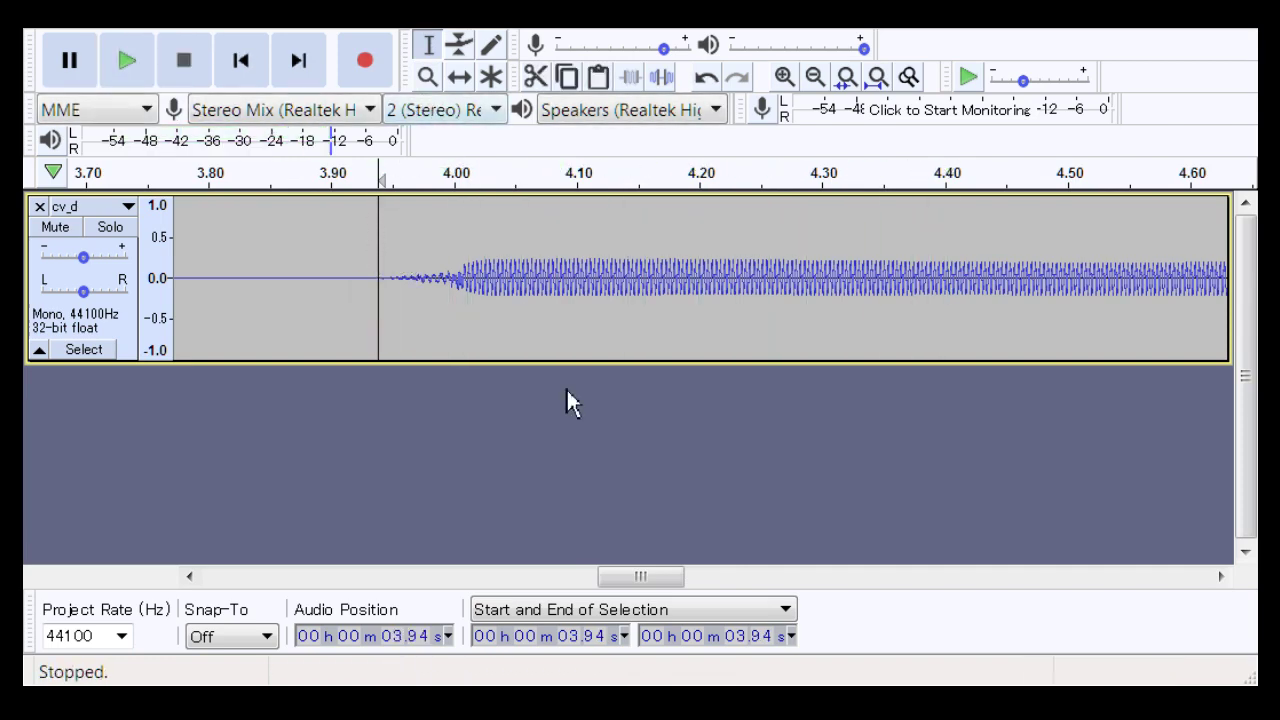
Step: Delete the weak section at the fourth syllable's join, from about 5.418 to 5.451 s, and play it back from about 5.40 s
left_click_drag(636, 582, 783, 580)
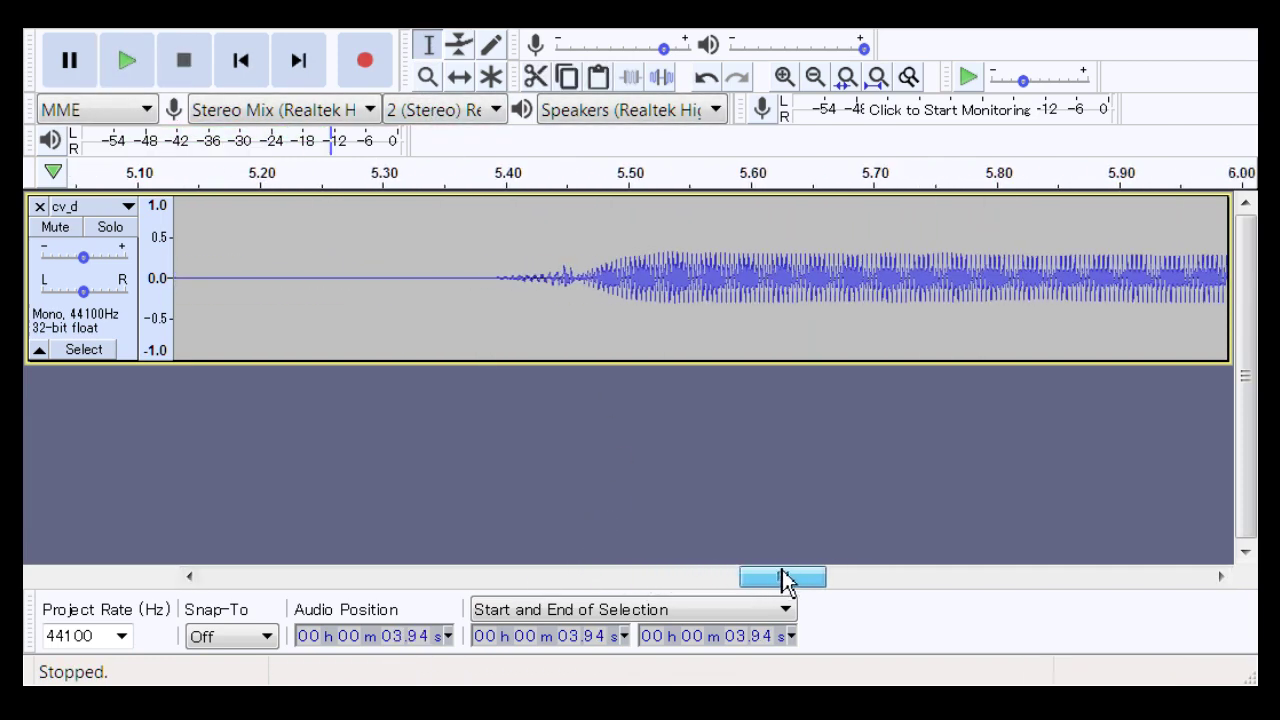
left_click(427, 77)
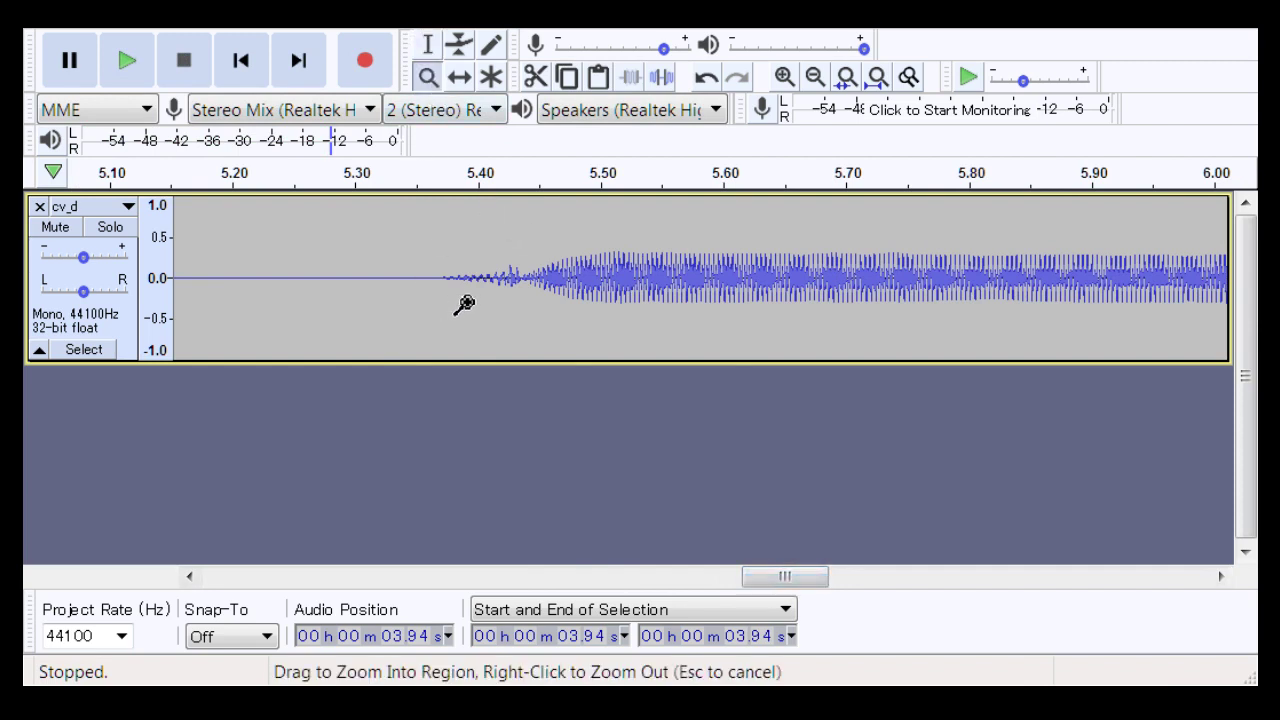
left_click_drag(464, 304, 608, 346)
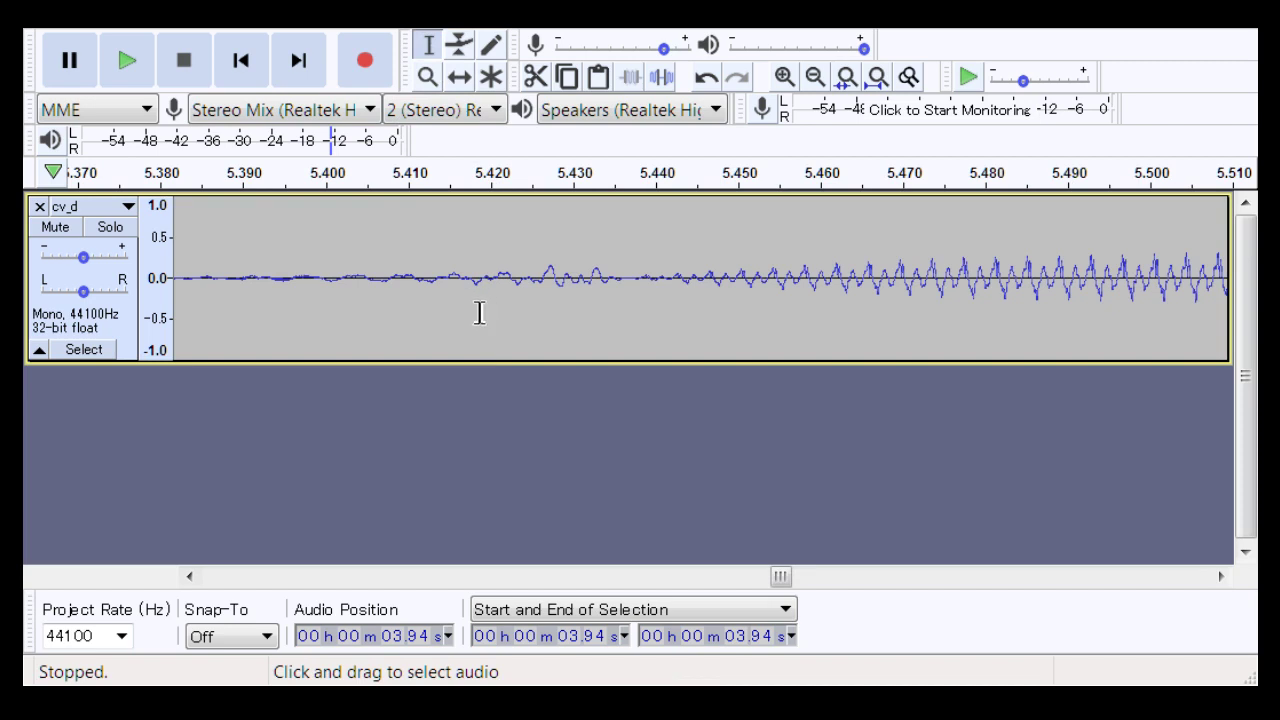
left_click_drag(480, 314, 741, 333)
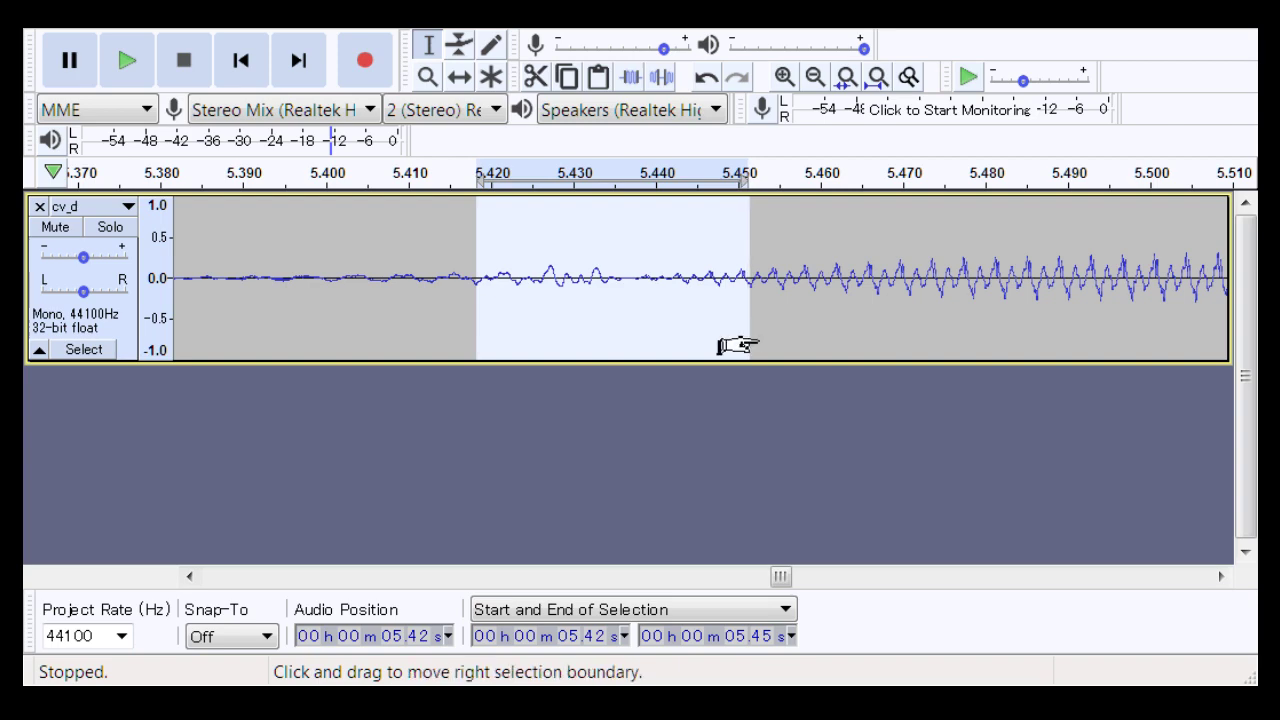
key("Delete")
key("space")
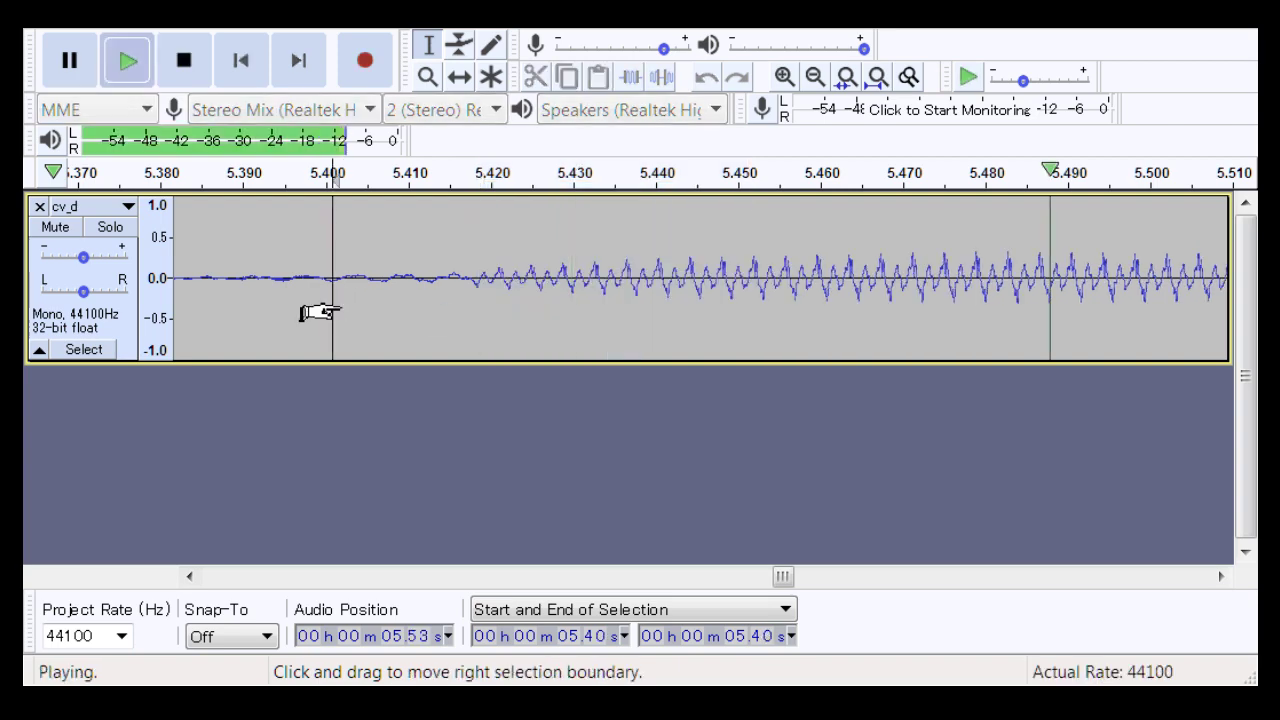
key("space")
key("space")
key("space")
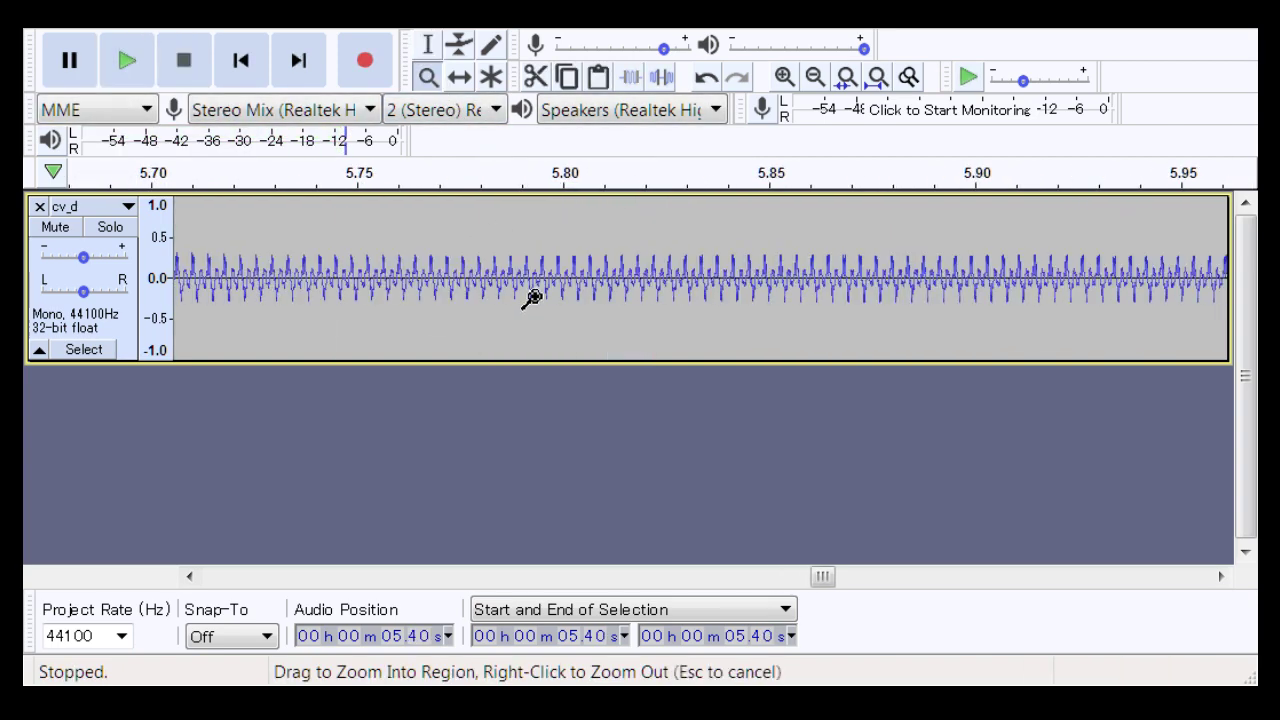
Step: Play back the fourth cv_d syllable repeatedly in a wider view, starting from about 5.35 s
right_click(529, 292)
right_click(529, 292)
right_click(529, 292)
right_click(529, 292)
left_click(428, 45)
left_click(323, 288)
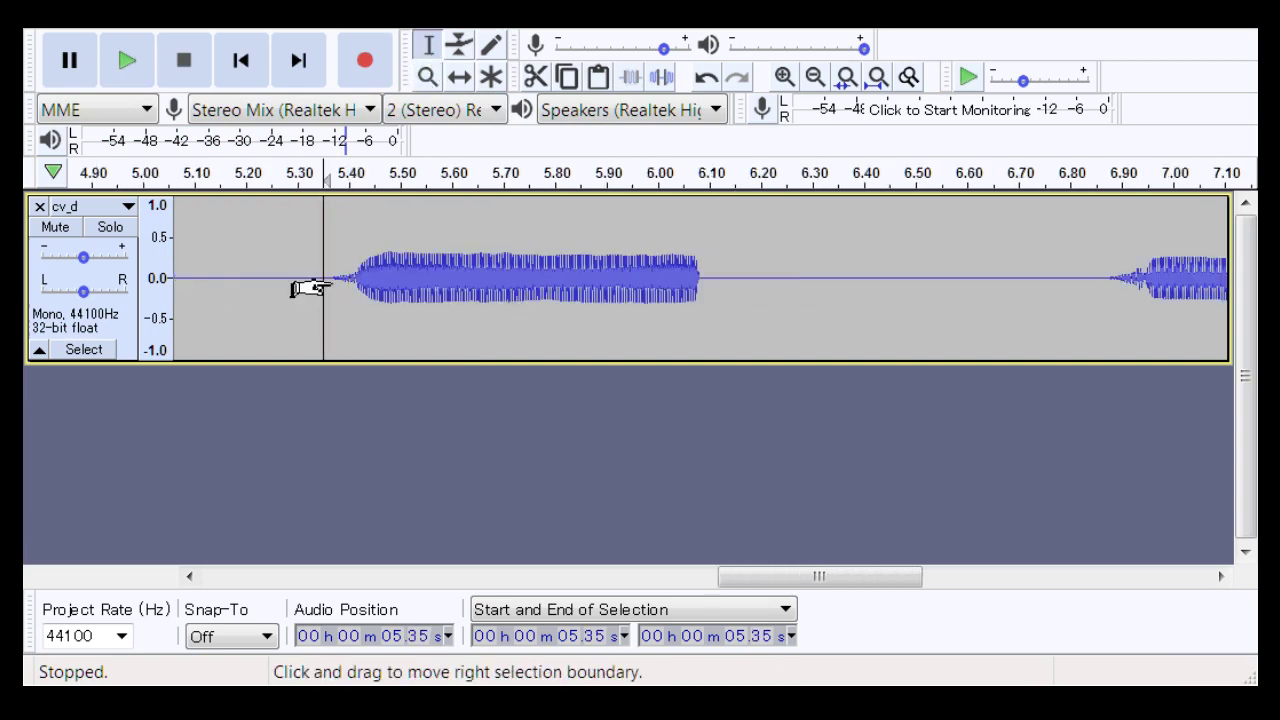
key("space")
key("space")
key("space")
key("space")
key("space")
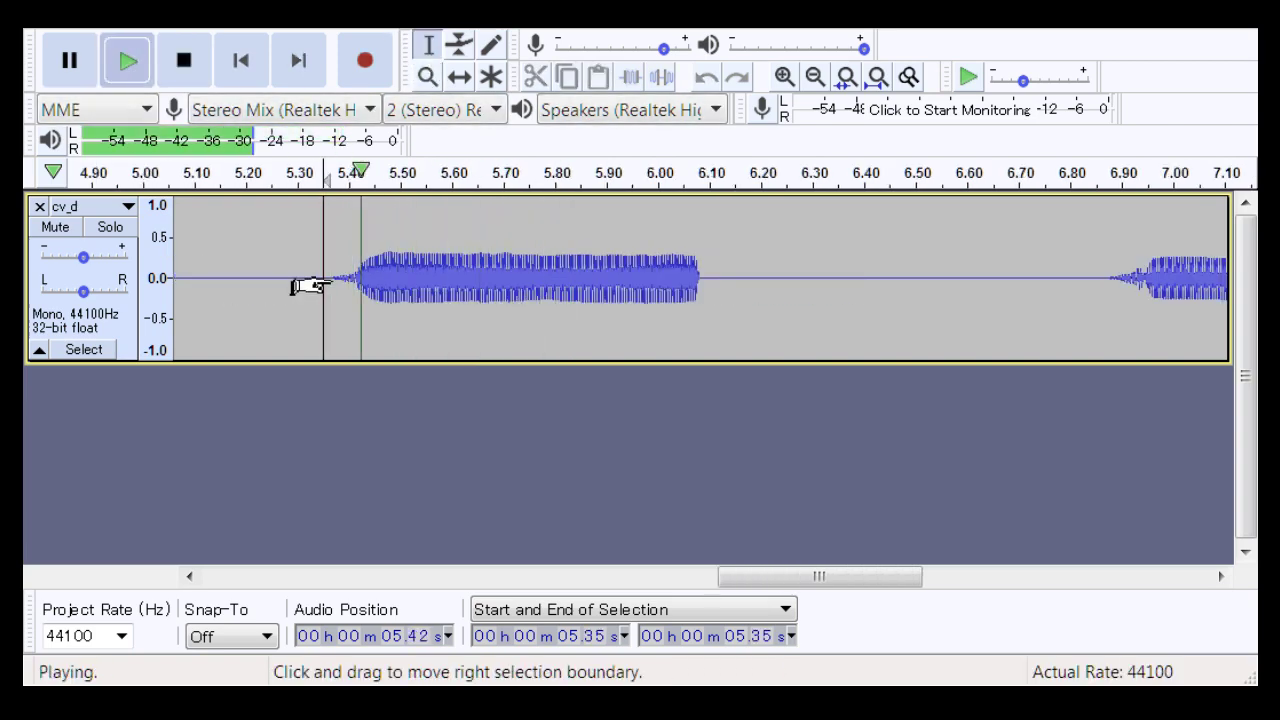
key("space")
Step: Delete the weak section between the fifth syllable's consonant and vowel, from about 6.936 to 6.953 s
left_click_drag(761, 577, 846, 577)
left_click(427, 77)
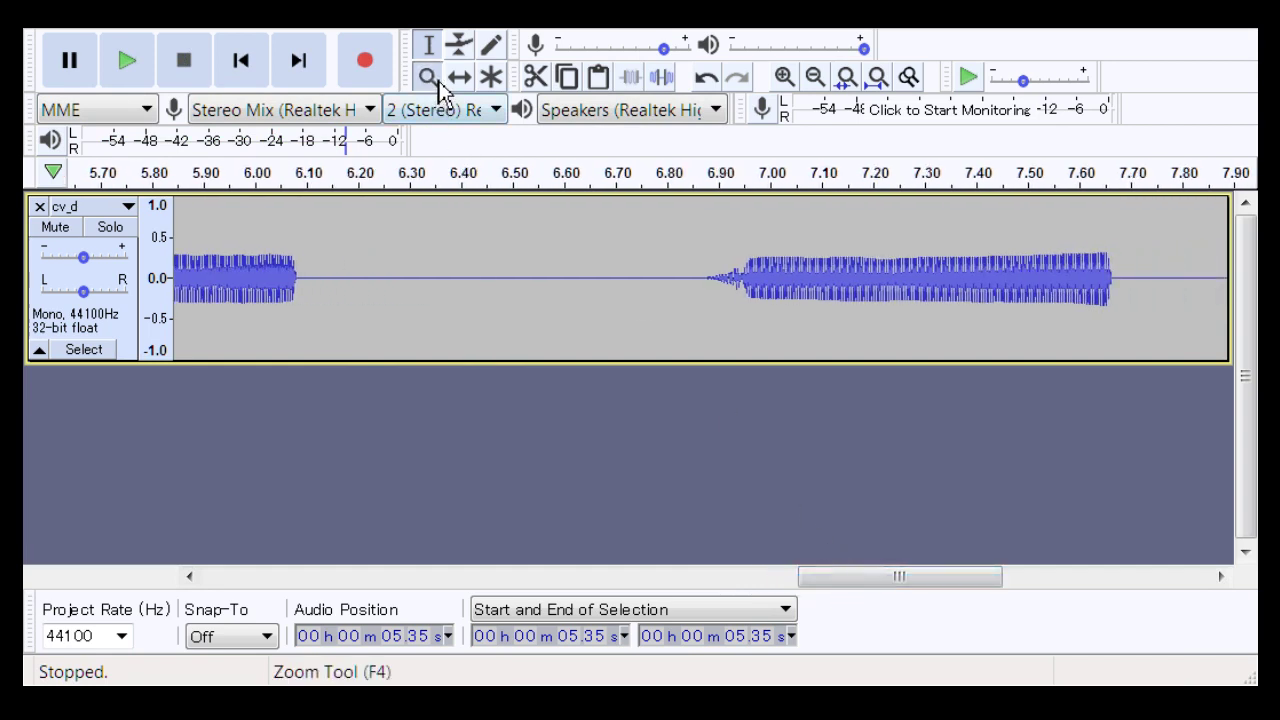
left_click_drag(692, 303, 769, 303)
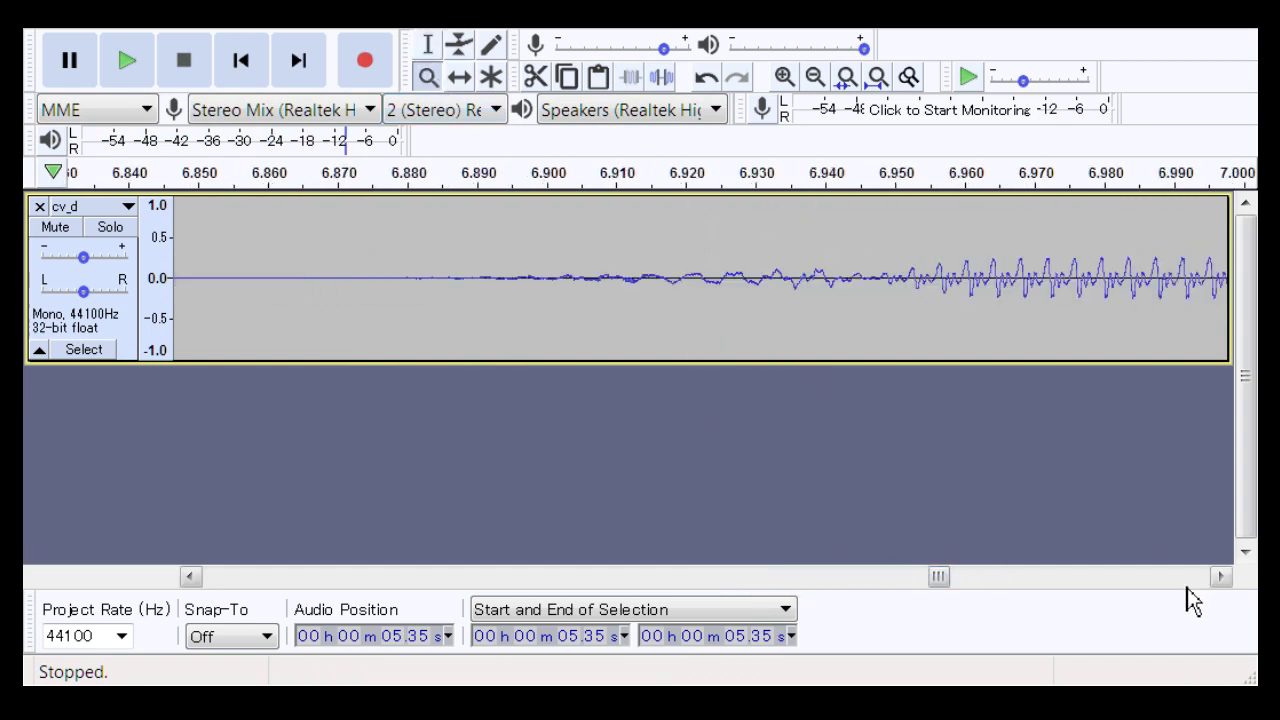
left_click(1219, 578)
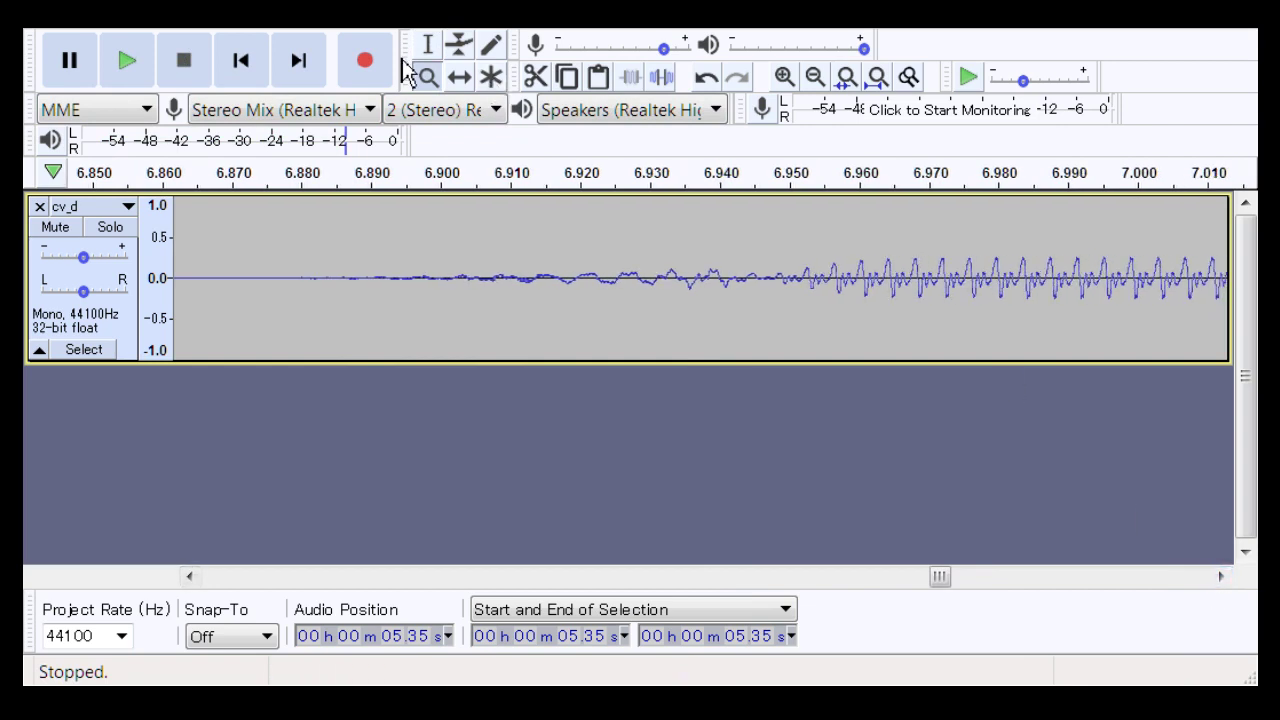
left_click_drag(913, 310, 913, 310)
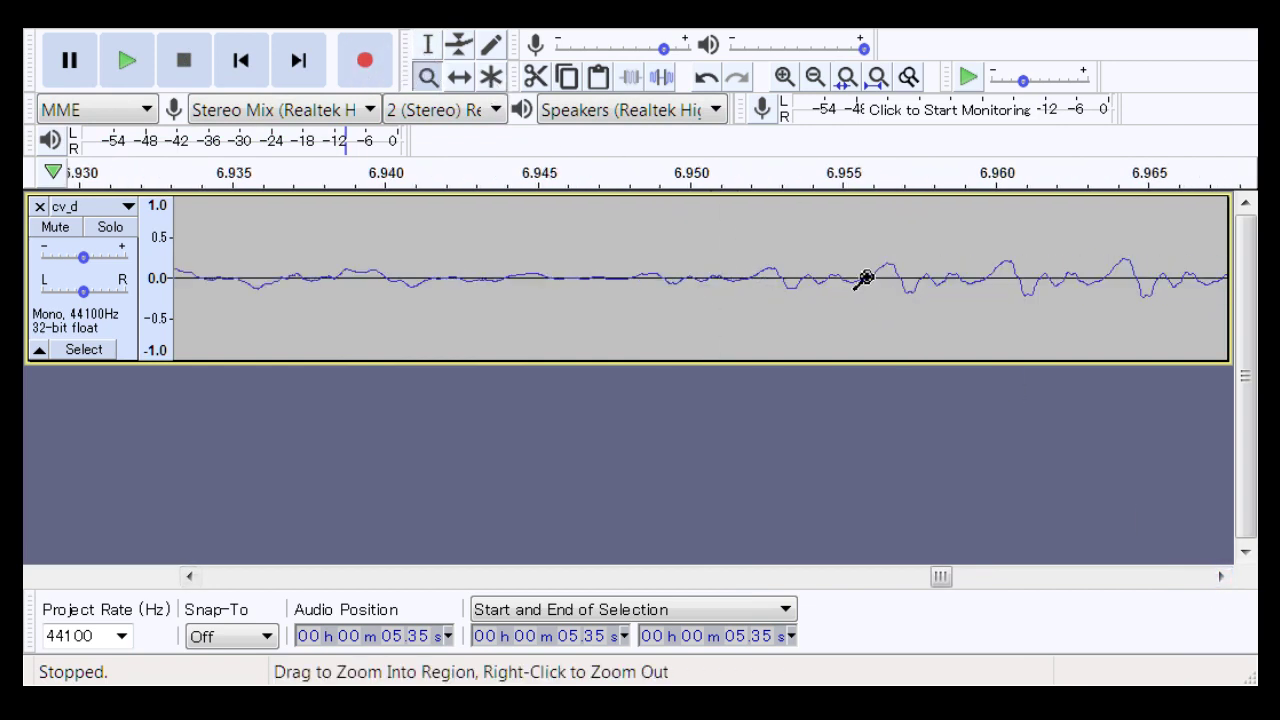
right_click(866, 315)
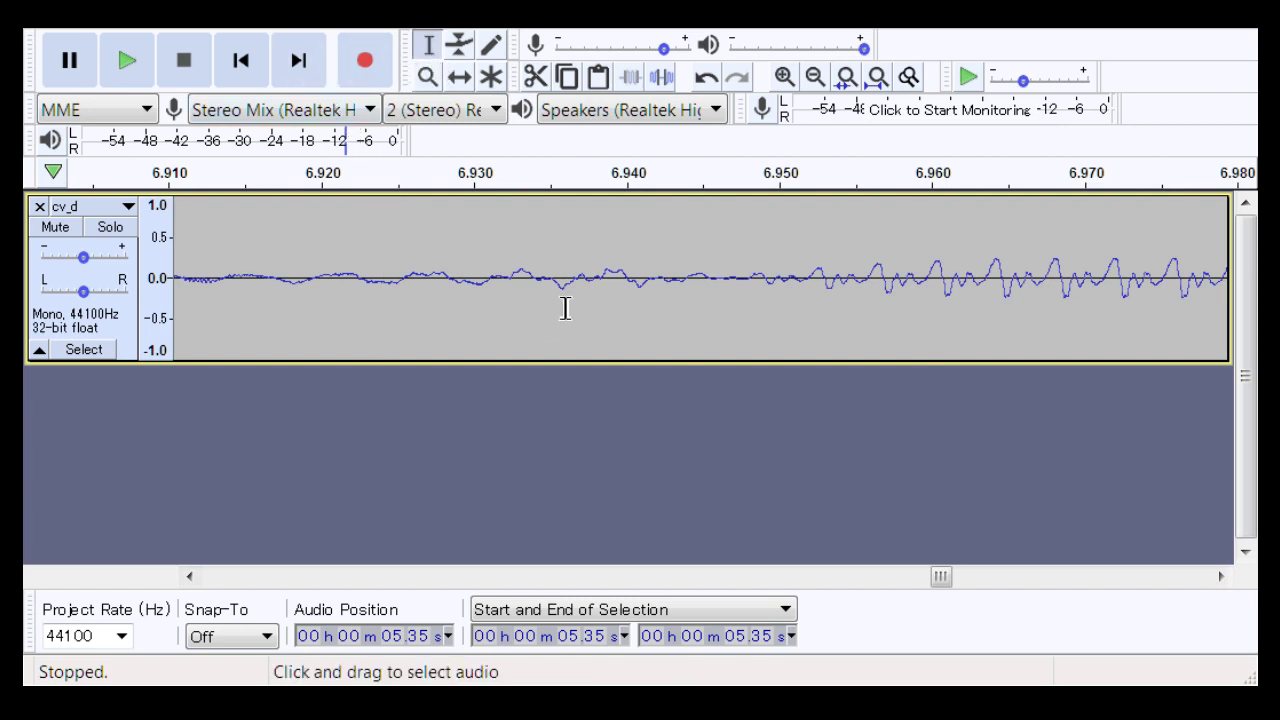
left_click_drag(573, 318, 764, 333)
mouse_move(826, 337)
left_mouse_down()
mouse_move(843, 334)
mouse_move(834, 346)
left_mouse_up()
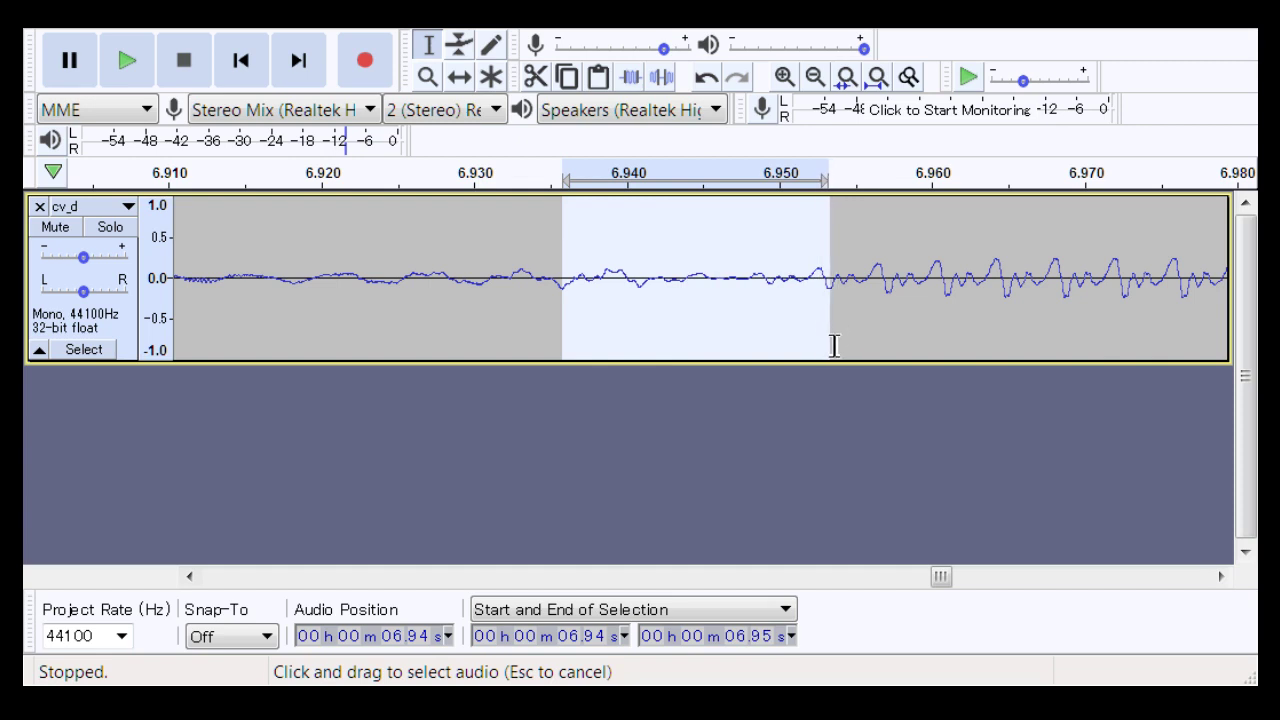
key("Left")
Step: Play back the fifth syllable's new join from about 6.92 s
left_click(294, 316)
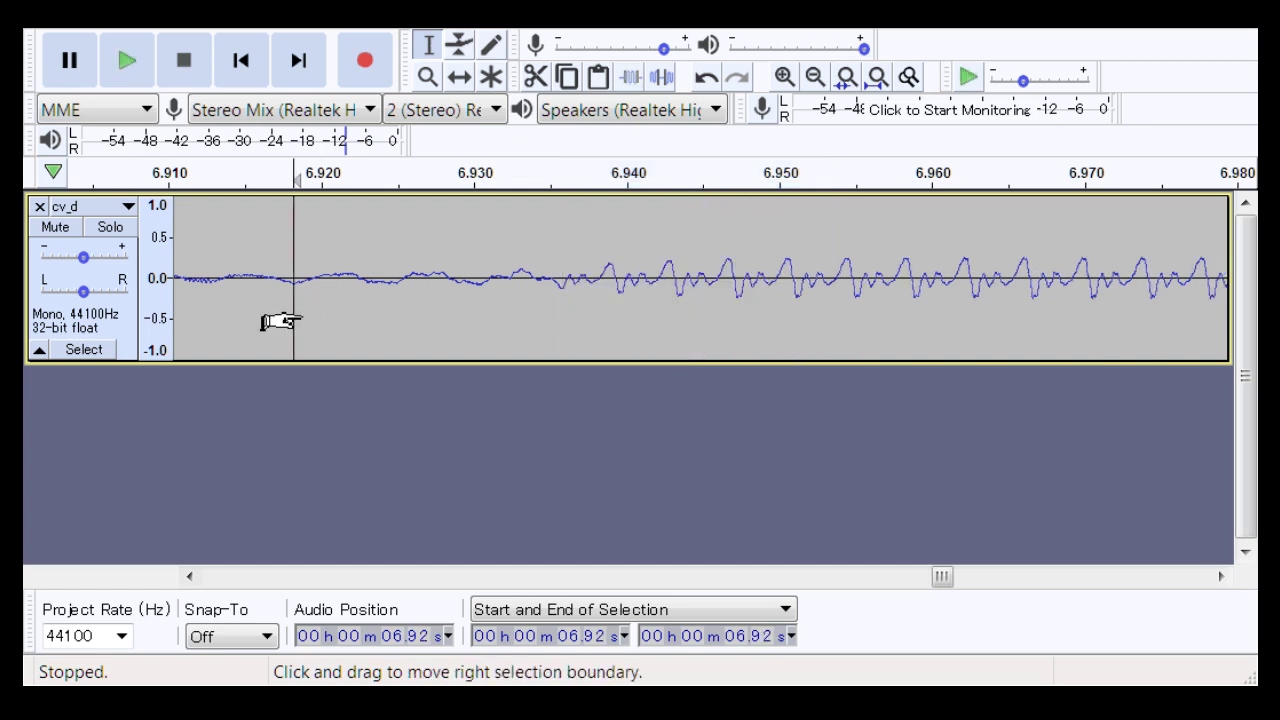
key("space")
left_click(429, 77)
key("space")
Step: Play back the fifth cv_d syllable repeatedly in a wider view, starting from about 6.82 s
right_click(491, 266)
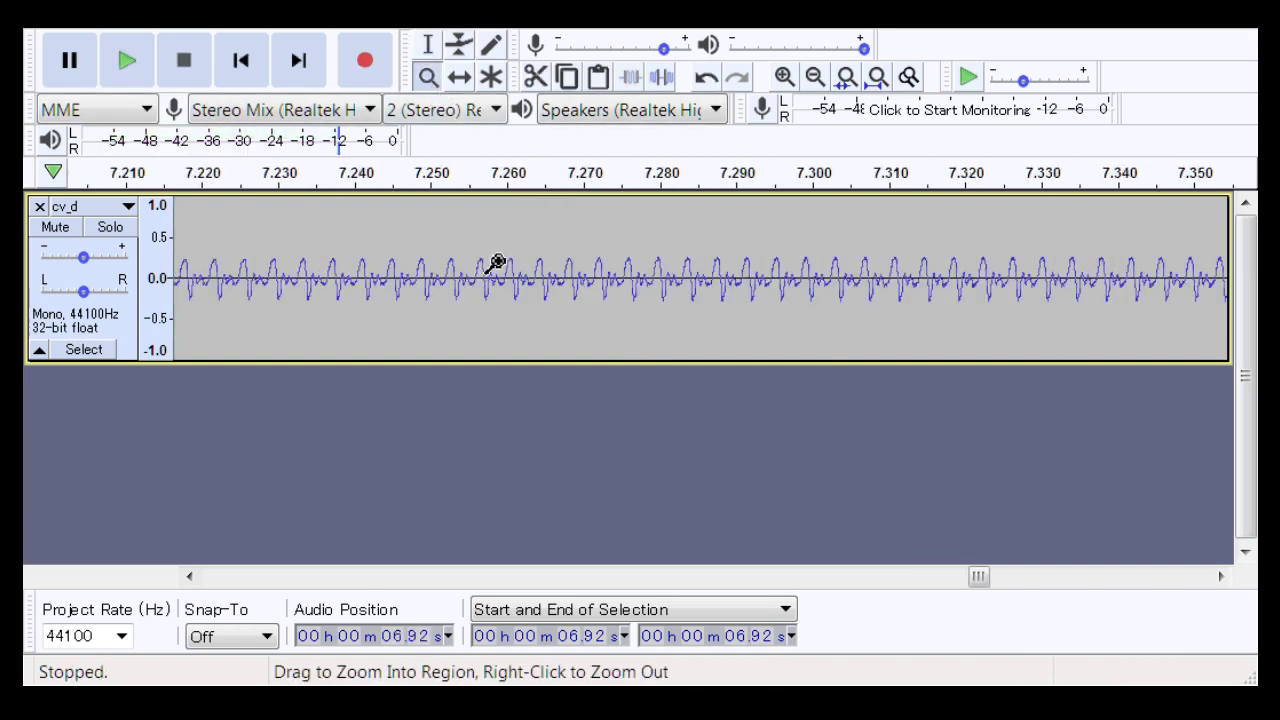
right_click(496, 263)
right_click(496, 263)
left_click_drag(983, 580, 950, 585)
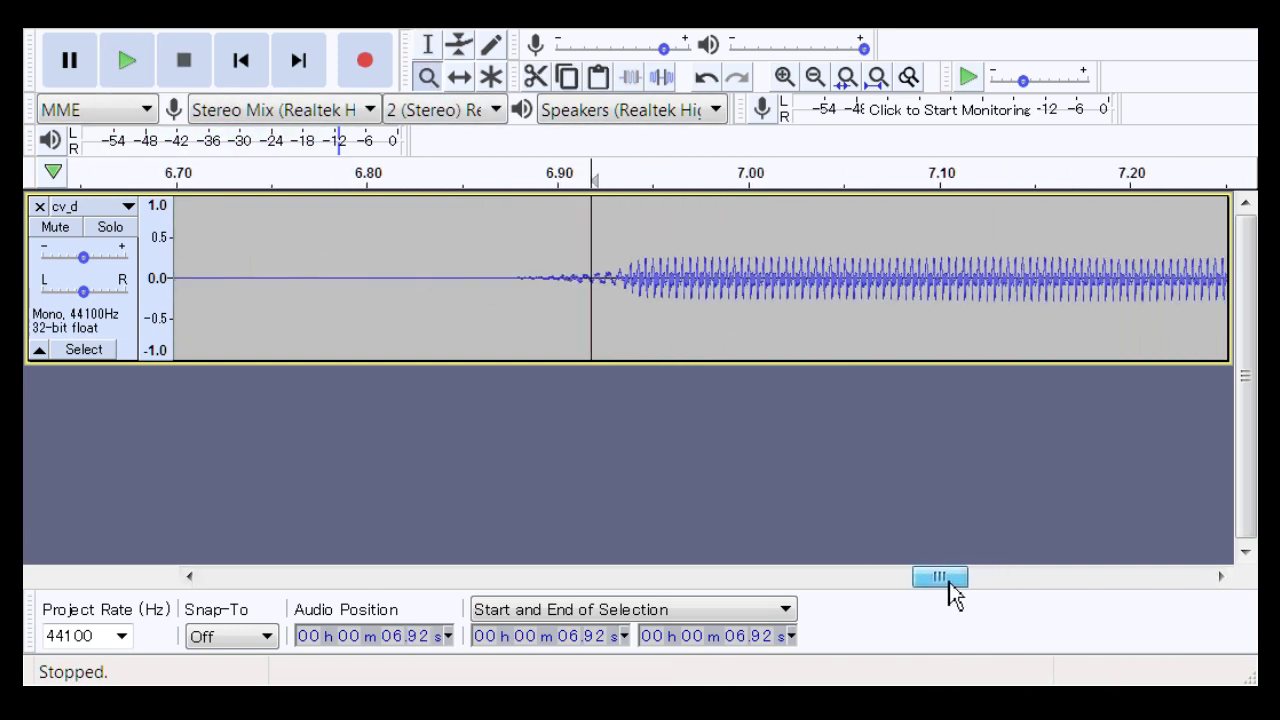
left_click(429, 45)
left_click(404, 278)
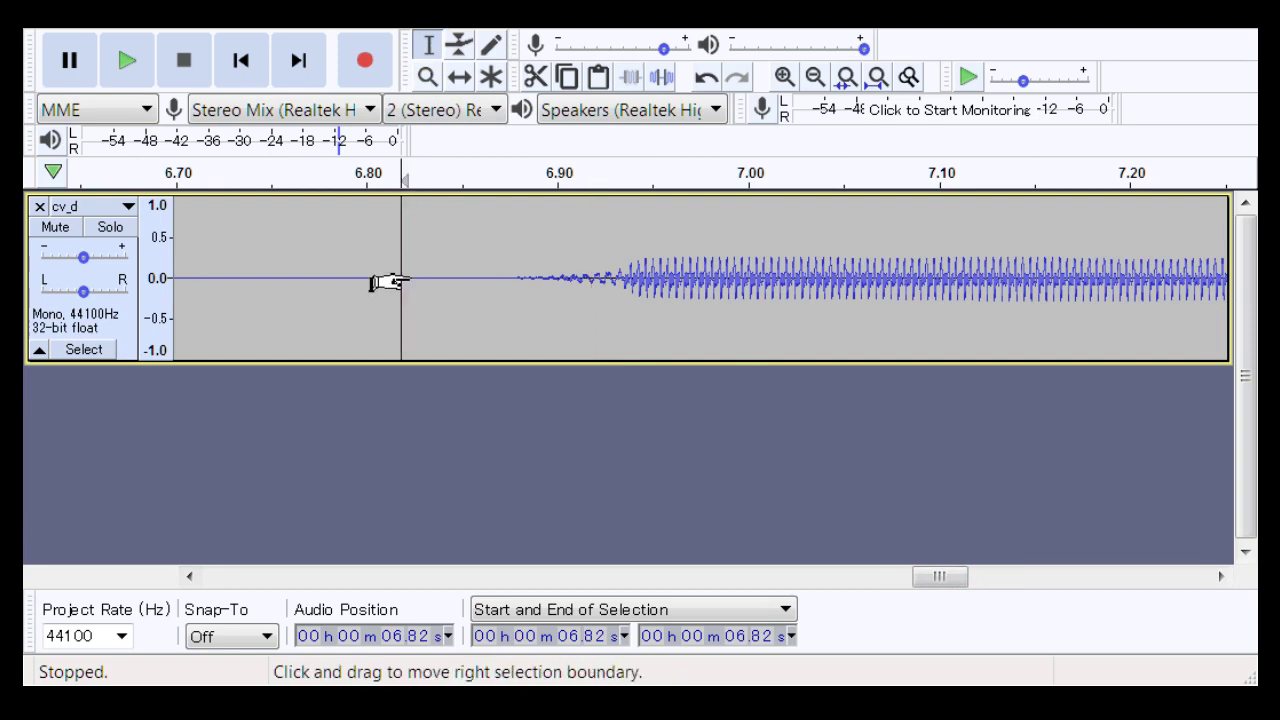
key("space")
key("space")
key("space")
key("space")
key("space")
key("space")
key("space")
key("space")
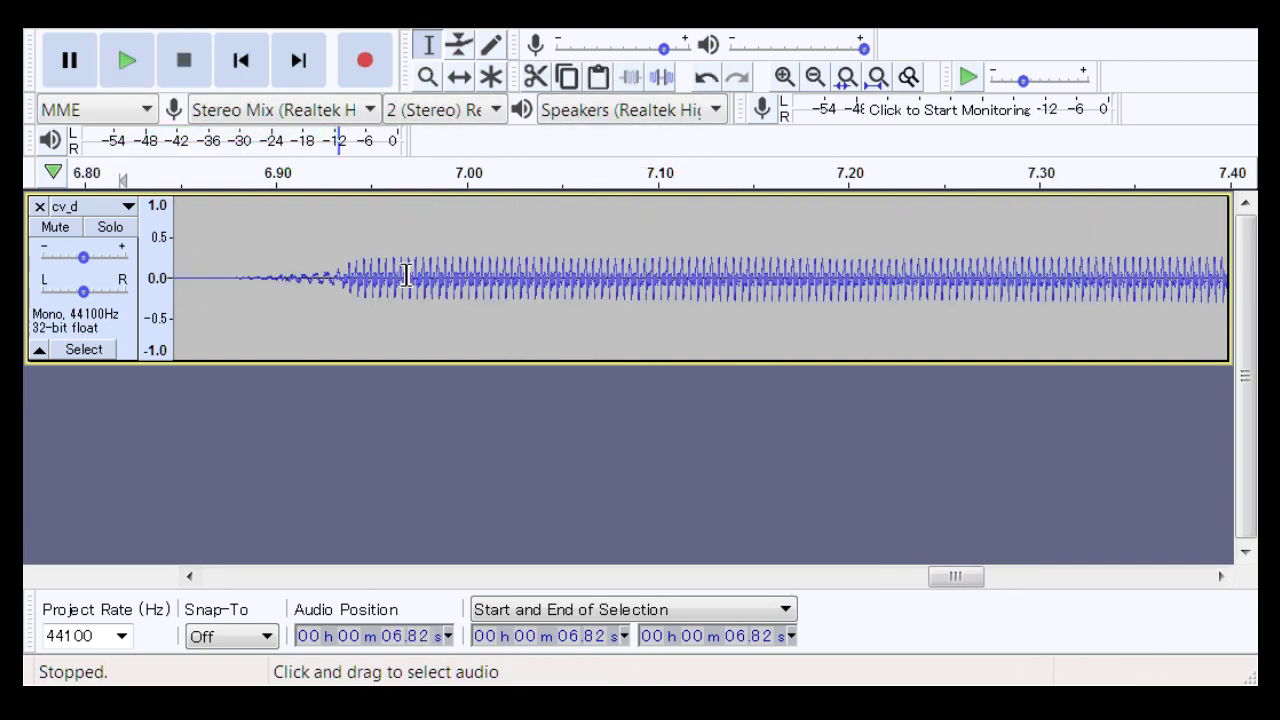
Step: Delete the irregular cycles at the fifth cv_d syllable's vowel onset, from about 6.934 to 6.940 s, and play back the join
left_click(427, 76)
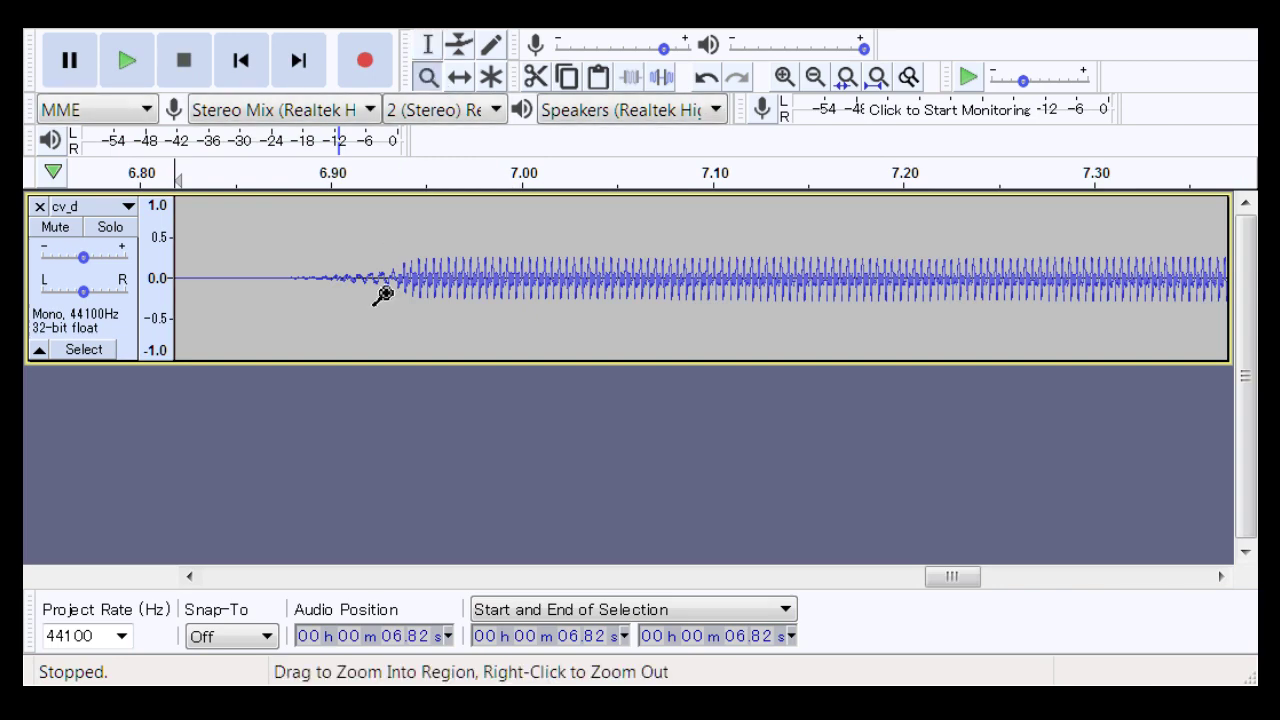
left_click_drag(386, 295, 440, 305)
right_click(354, 300)
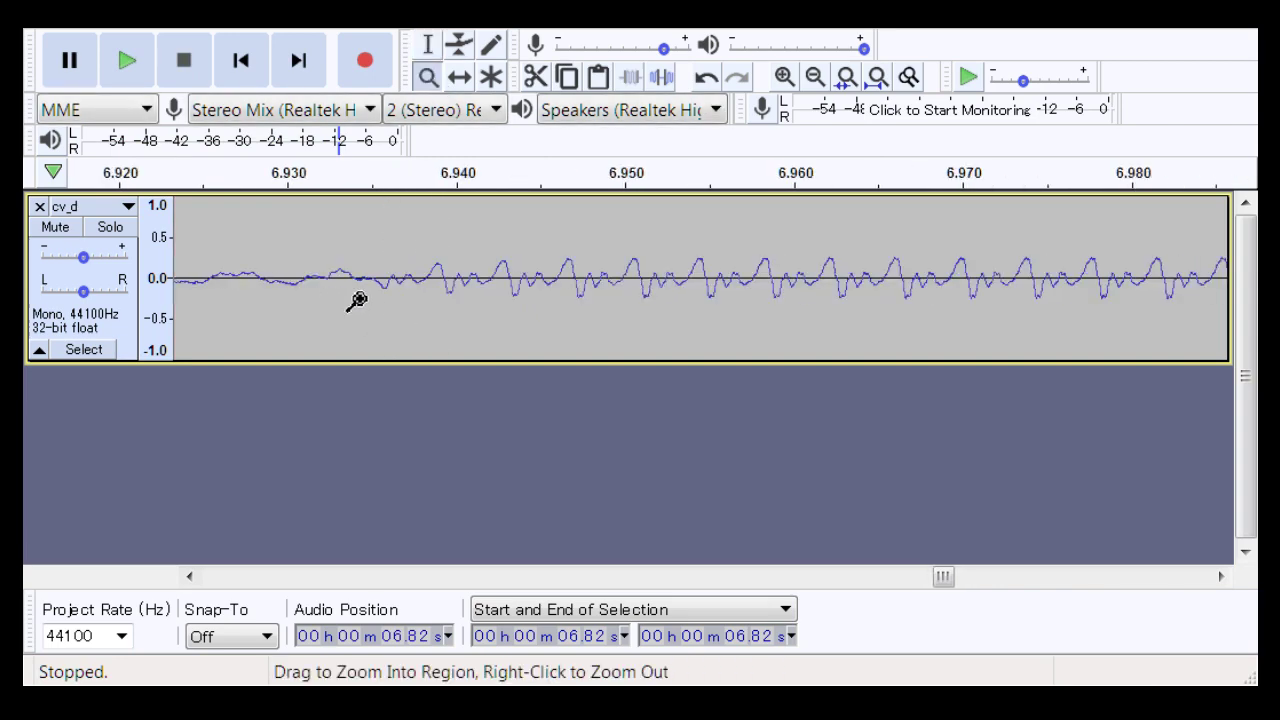
right_click(377, 329)
left_click(366, 265)
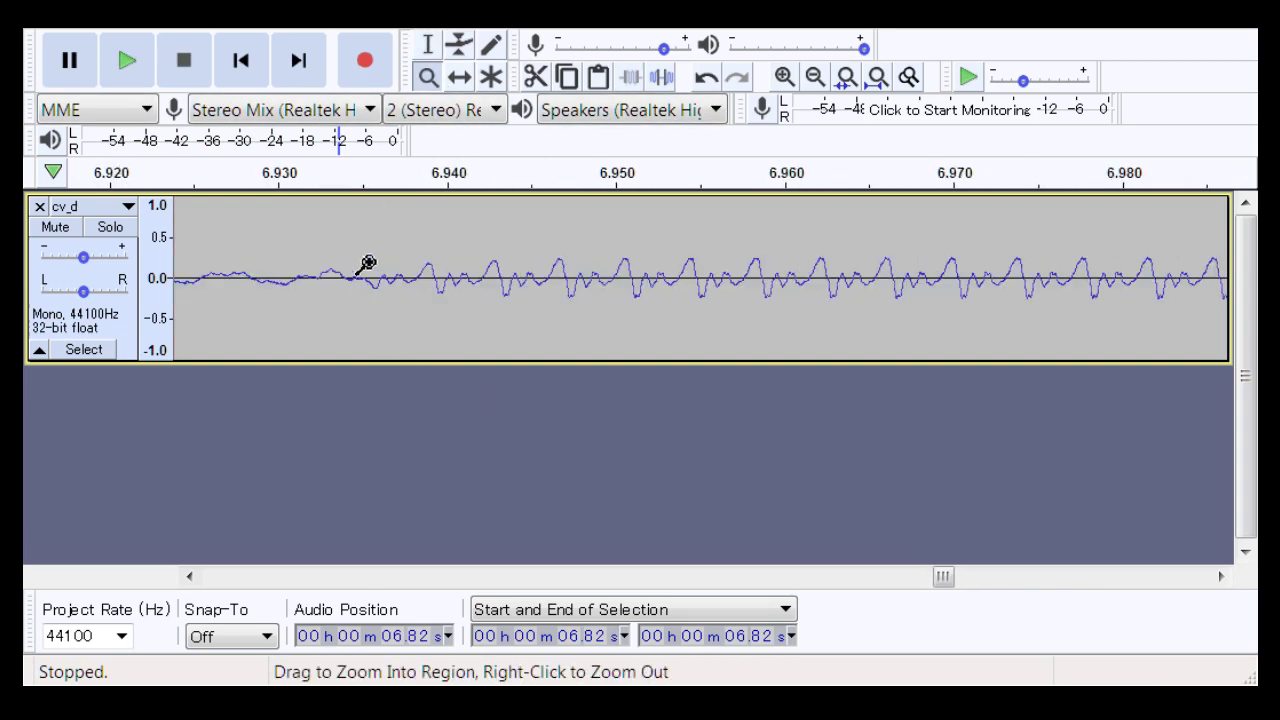
left_click(428, 44)
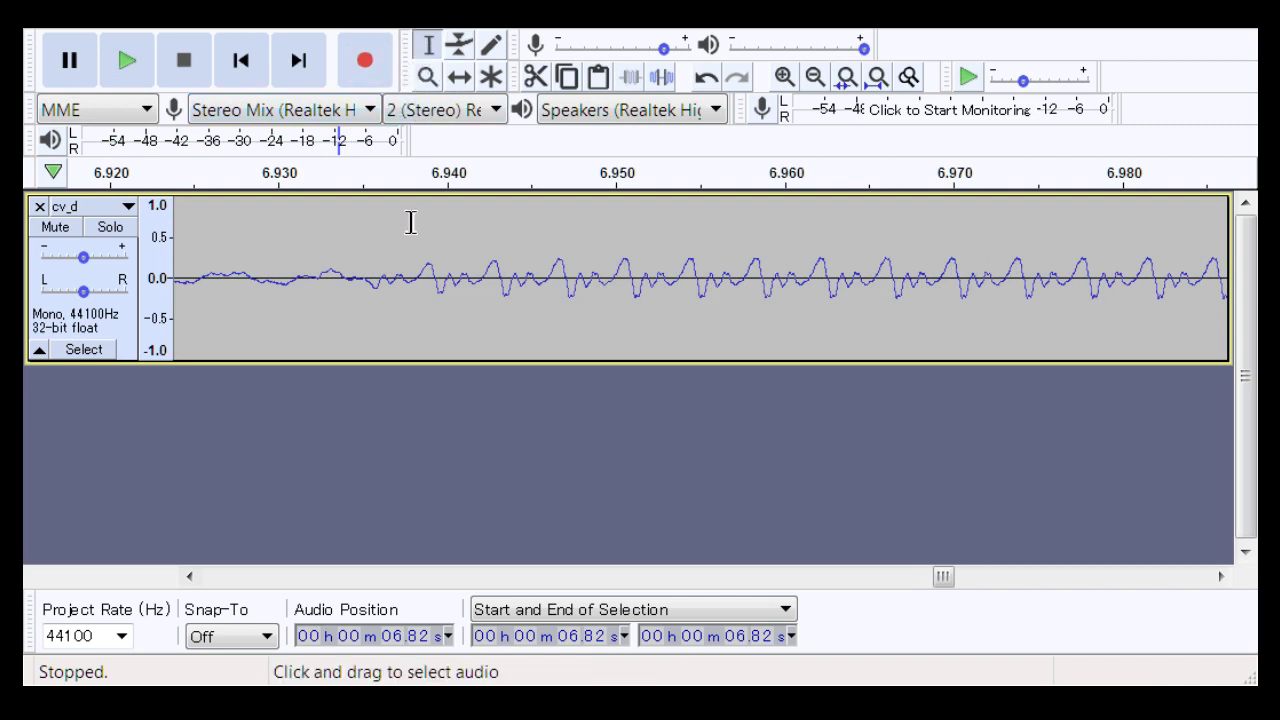
left_click(351, 317)
left_click_drag(352, 317, 447, 336)
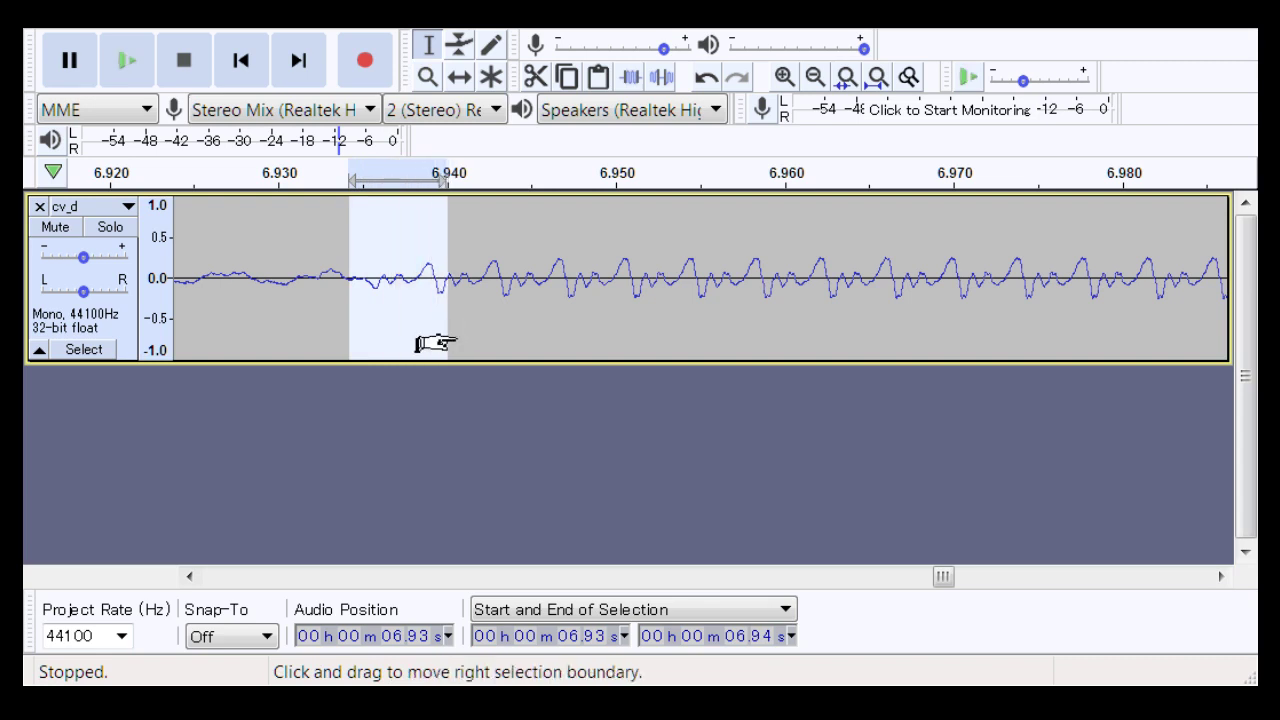
key("Delete")
left_click(215, 302)
key("space")
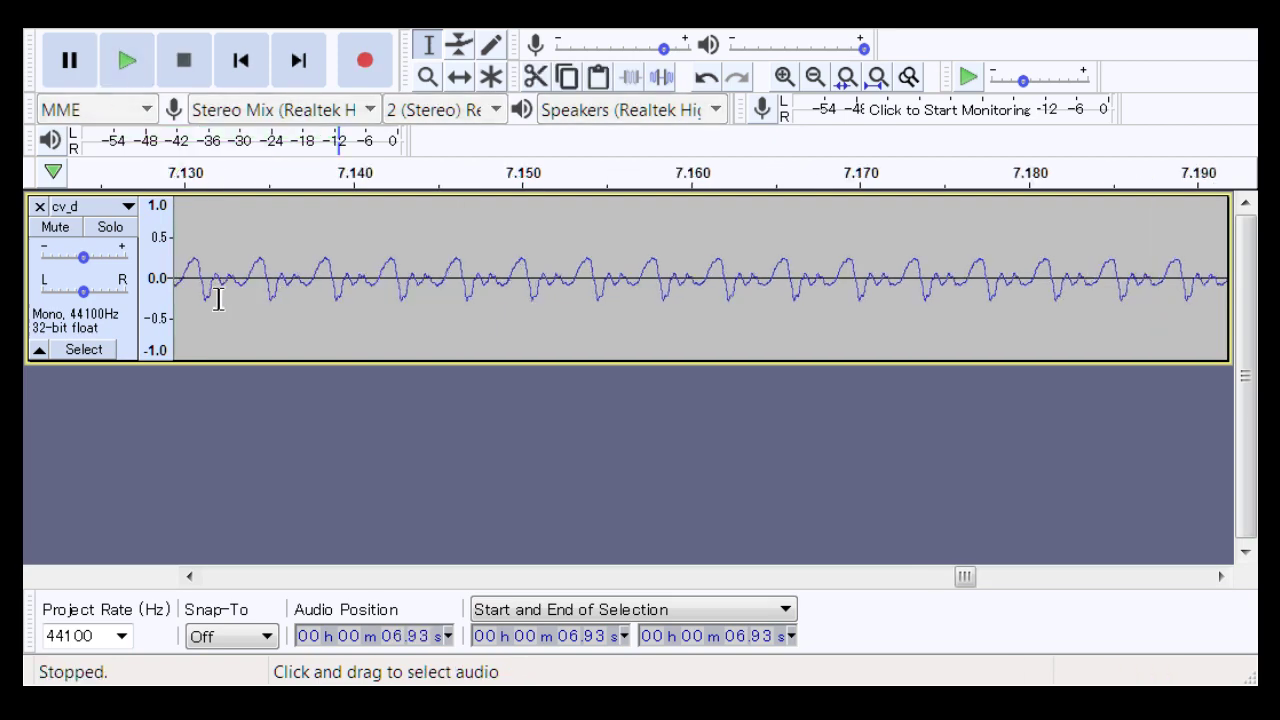
Step: Play back the fifth cv_d syllable repeatedly in a wider view, starting from about 6.85 s
left_click(427, 79)
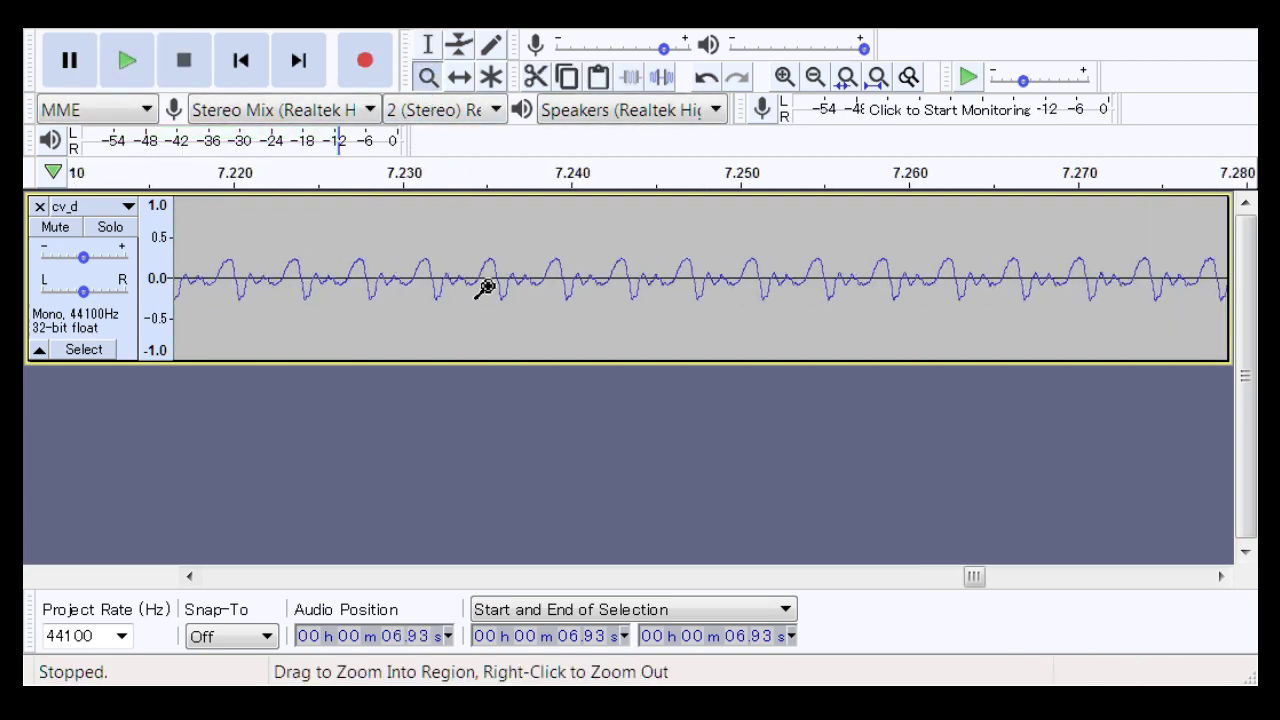
right_click(490, 290)
right_click(490, 290)
right_click(494, 314)
right_click(494, 314)
right_click(494, 314)
left_click(427, 45)
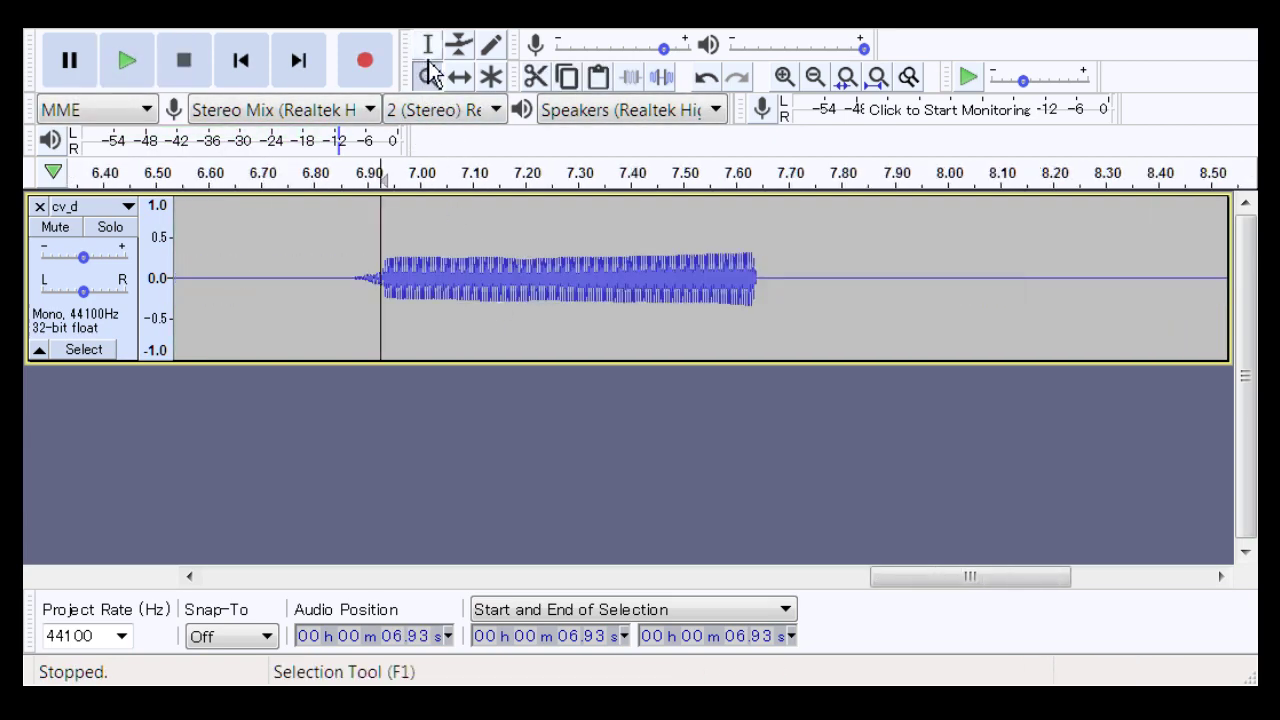
left_click(342, 297)
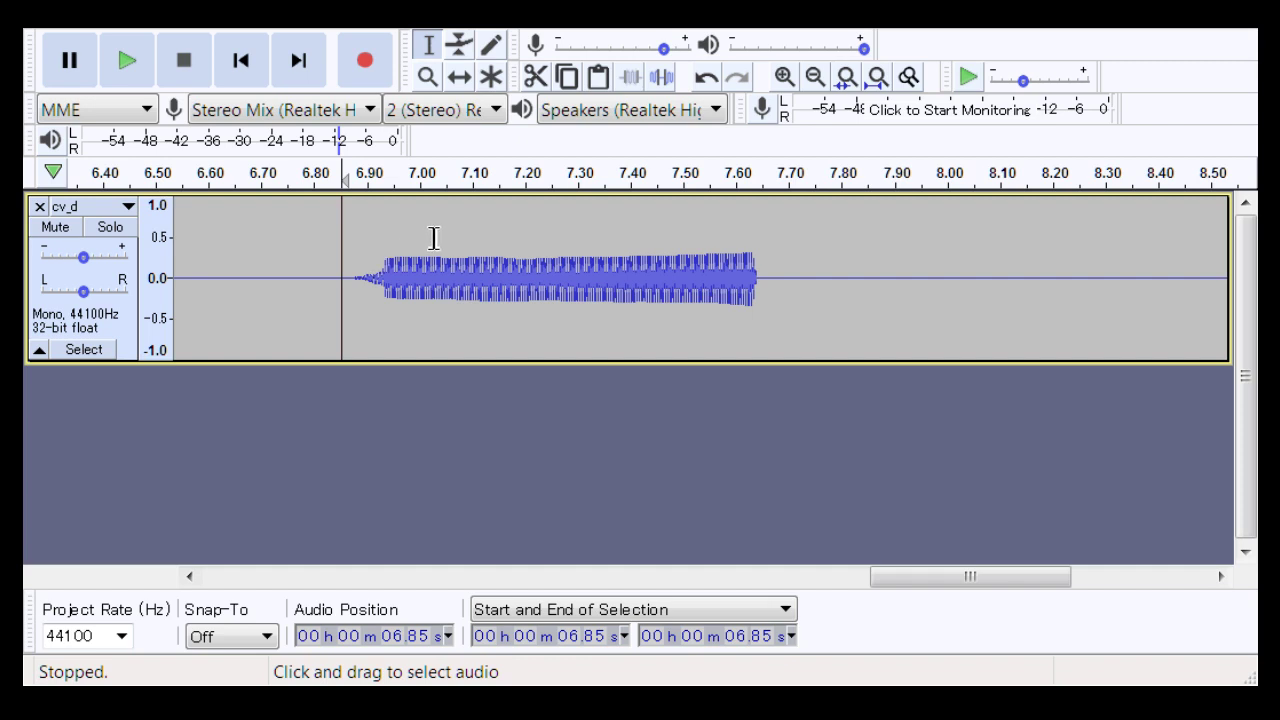
key("space")
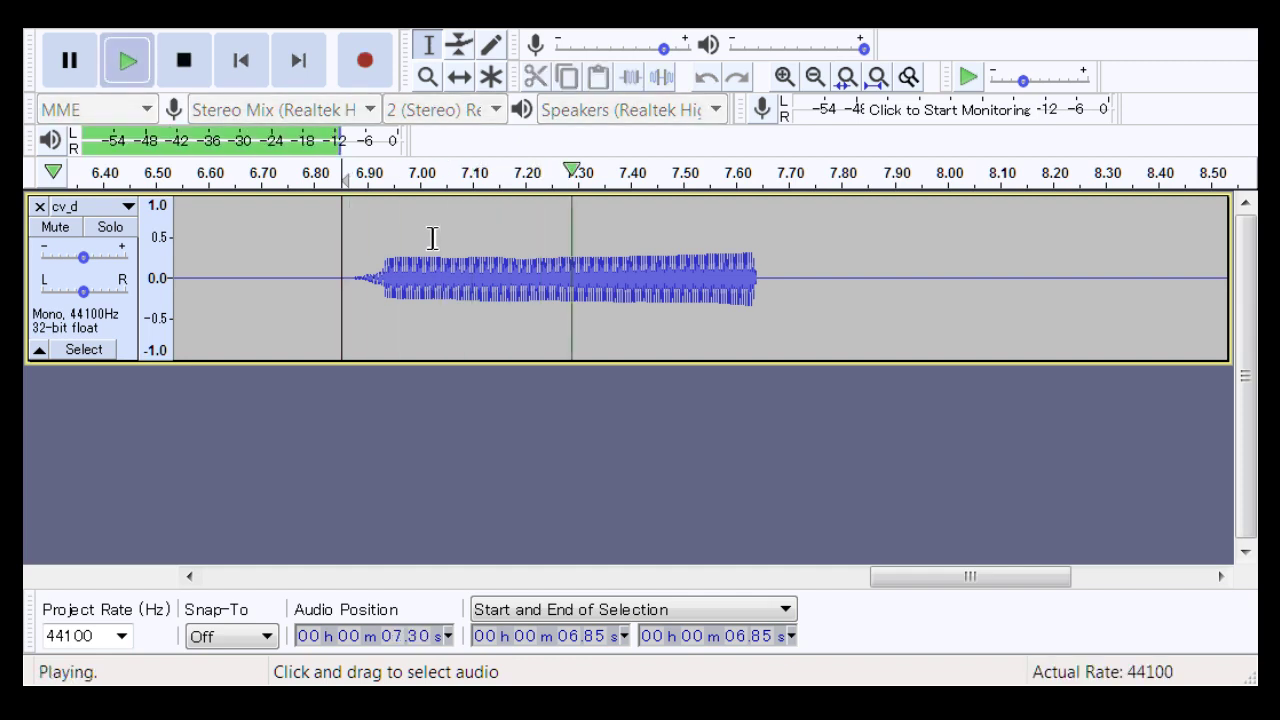
key("space")
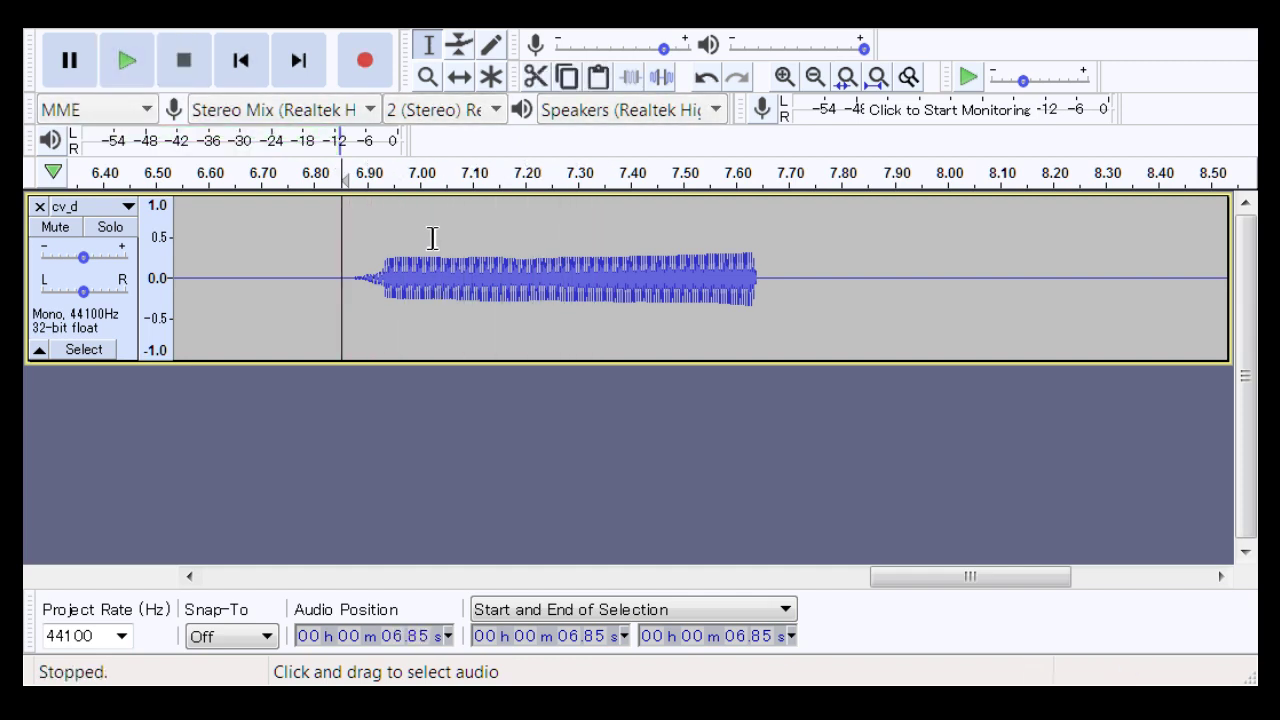
key("space")
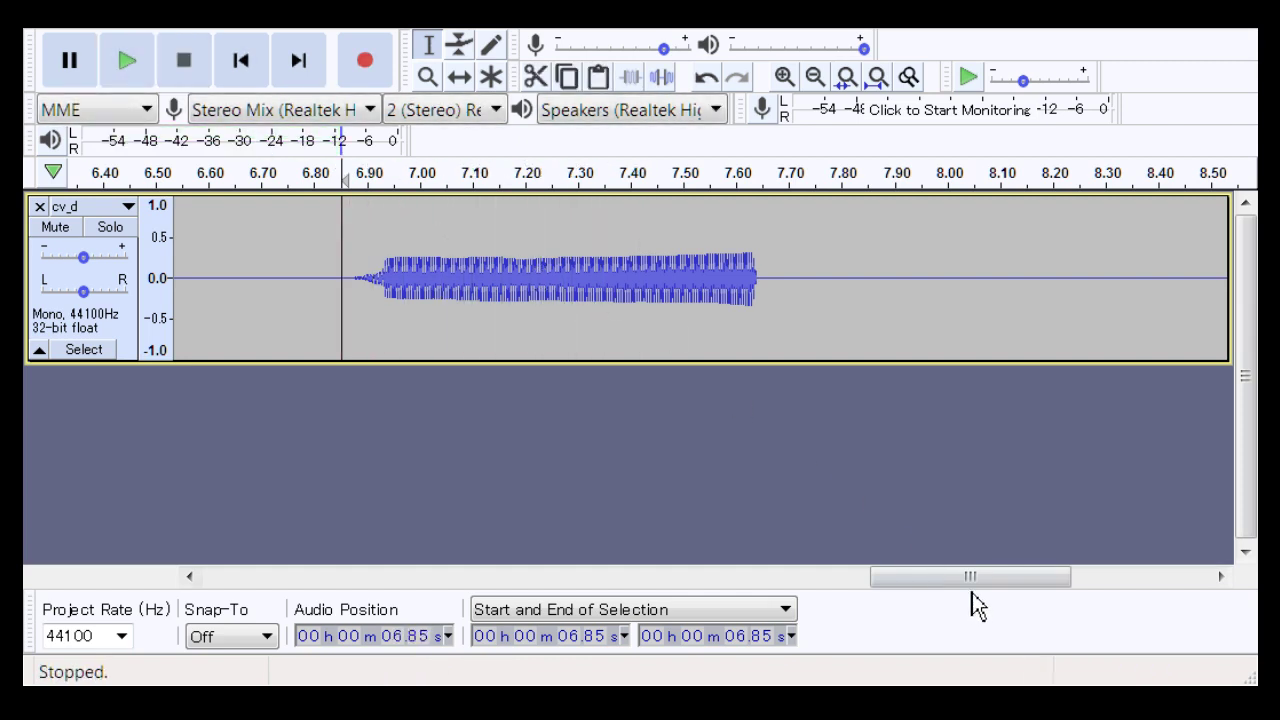
Step: Play back the first cv_d syllable, starting from about 0.69 s
left_click_drag(969, 578, 318, 478)
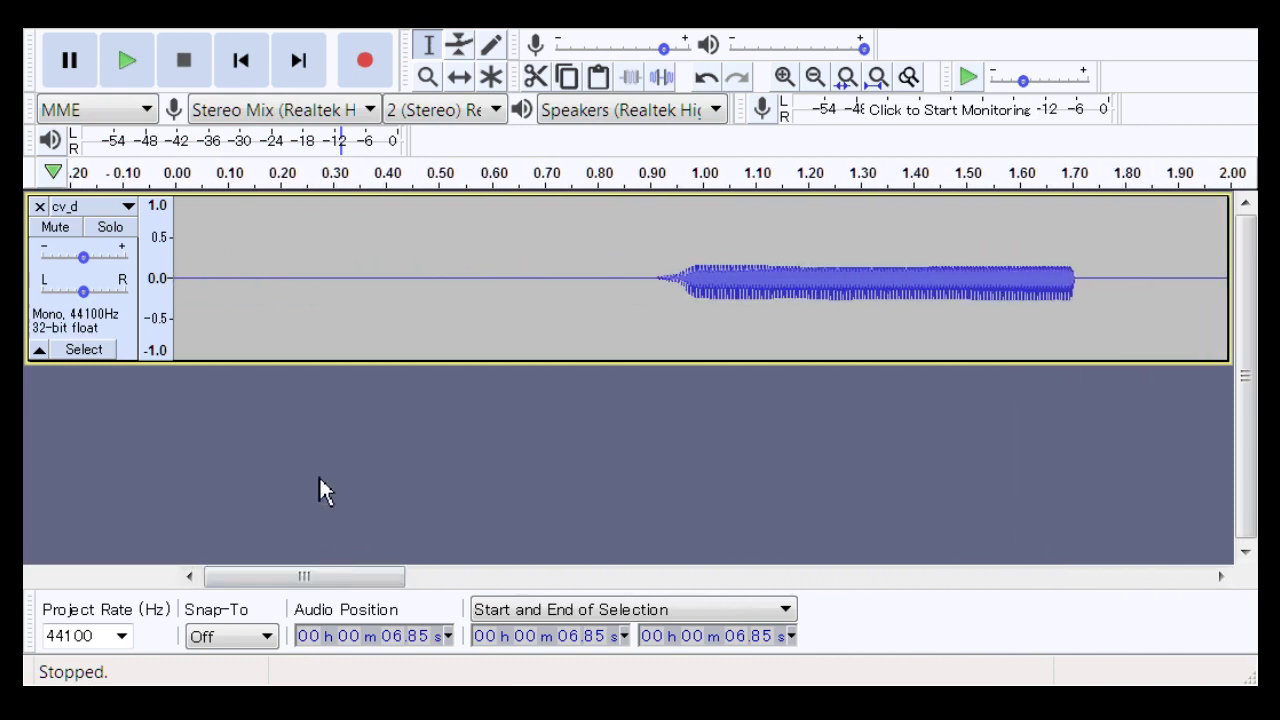
left_click(538, 336)
key("space")
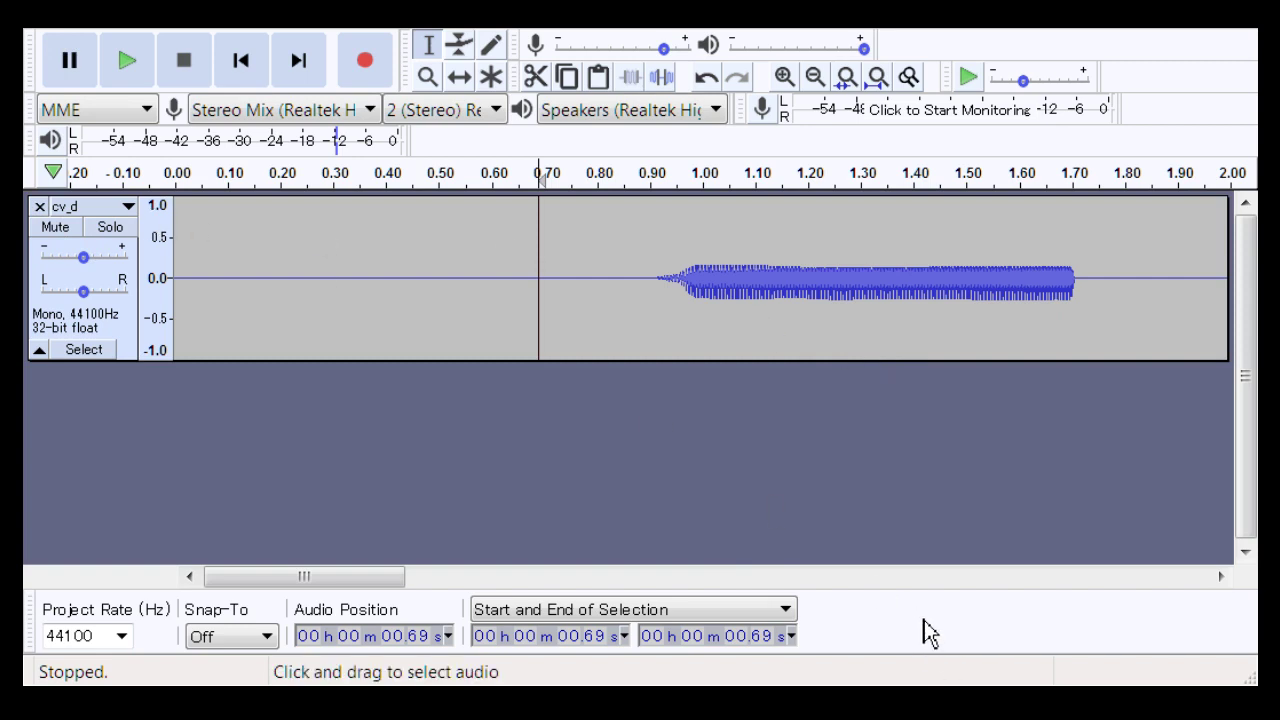
Step: Close the cv_d track and load the cv_f recording in its place
left_click(39, 206)
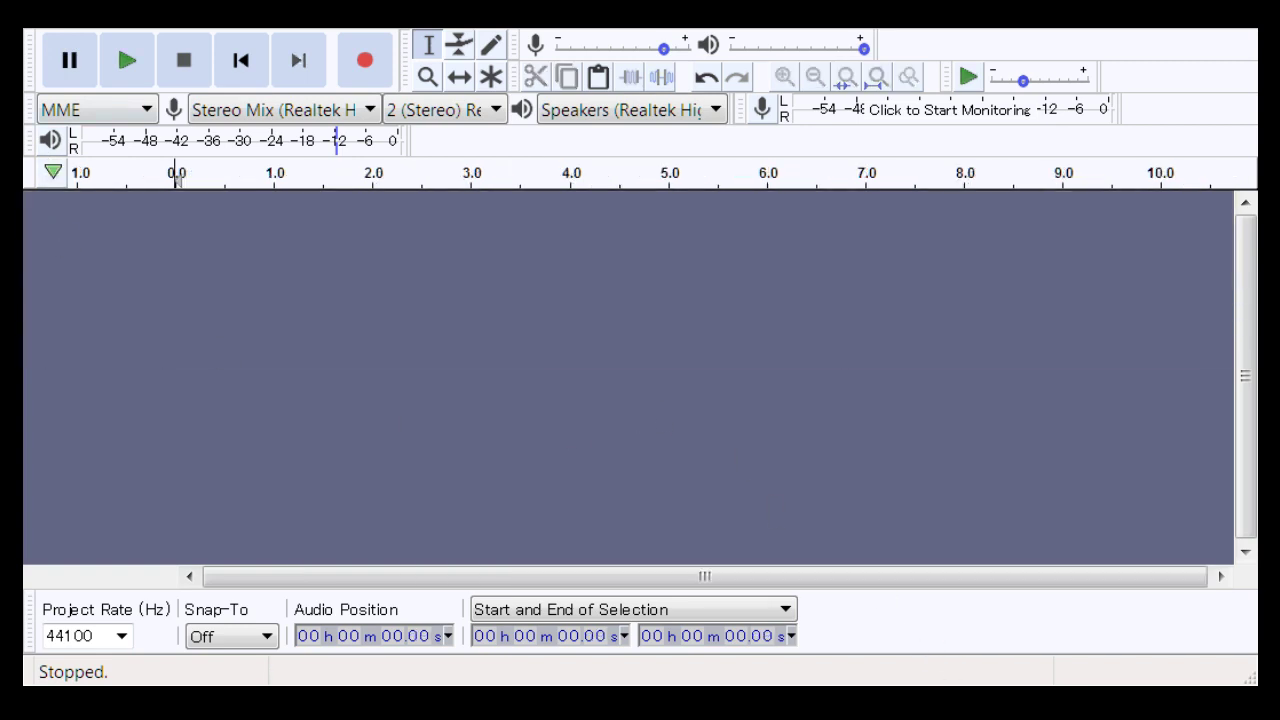
key("ctrl+z")
Step: Play back the first cv_f syllable from the start of the track, zoomed in on its consonant-to-vowel transition
left_click(427, 77)
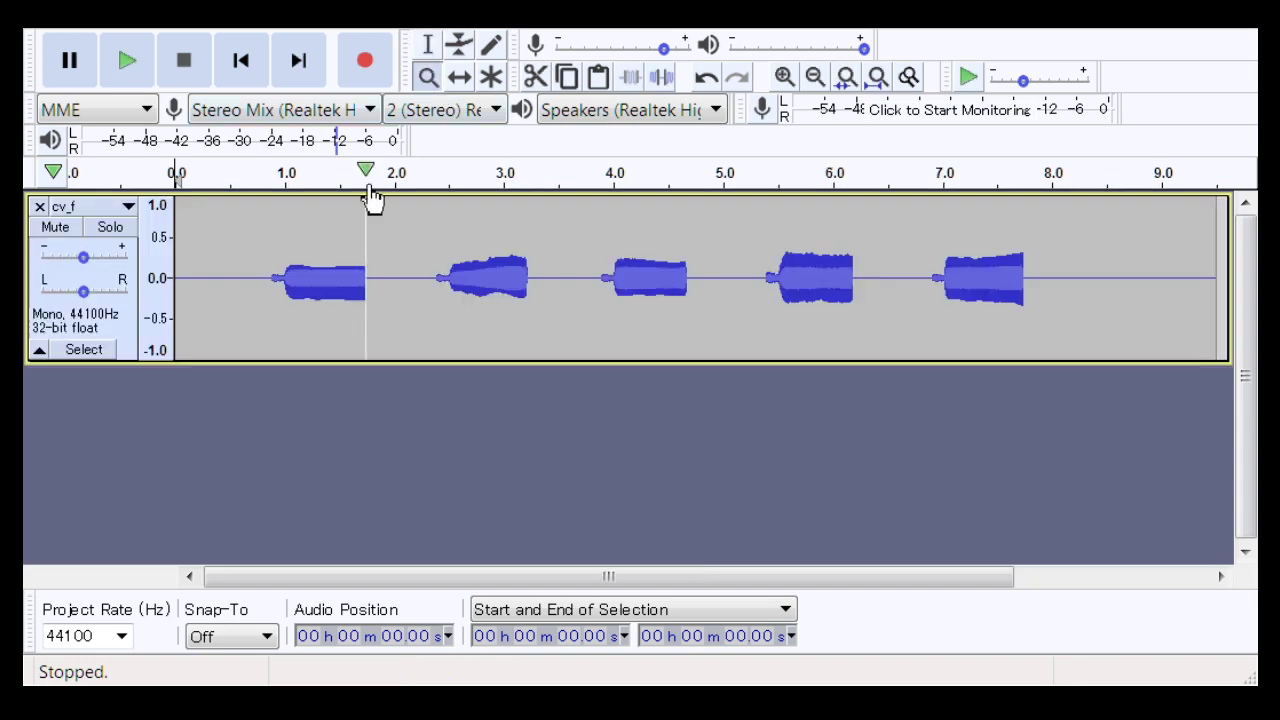
left_click_drag(263, 303, 301, 321)
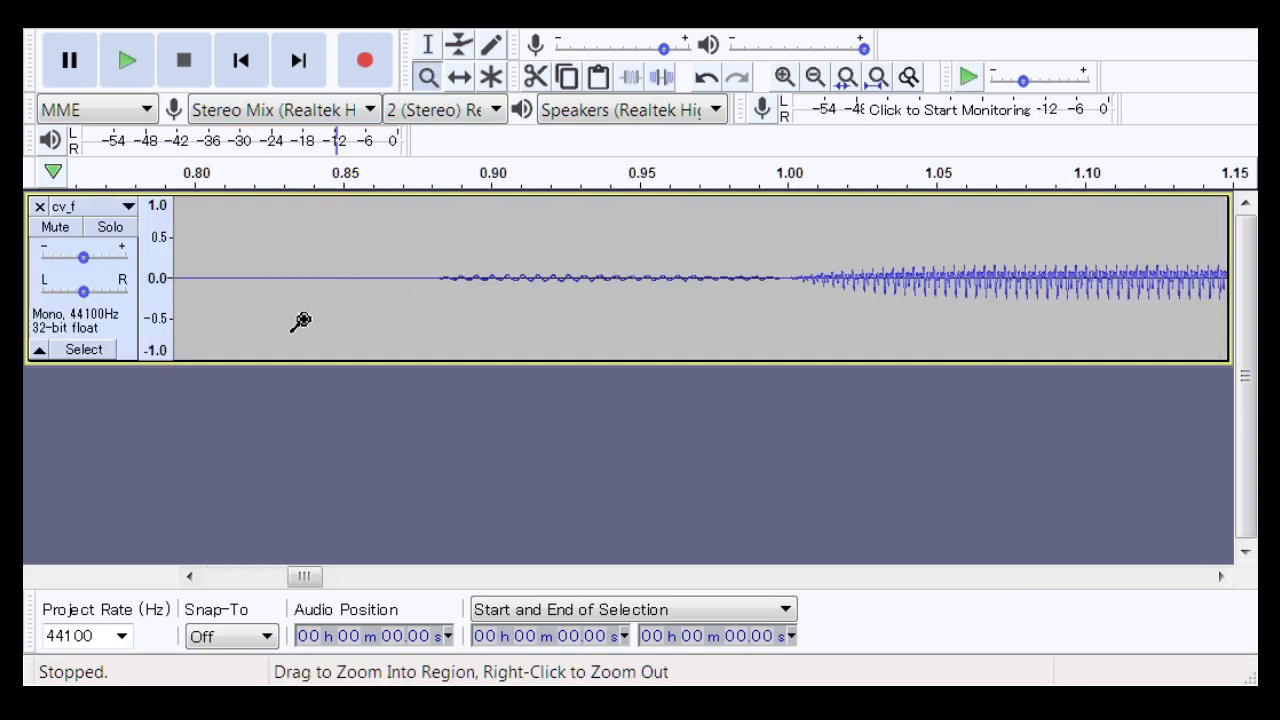
key("space")
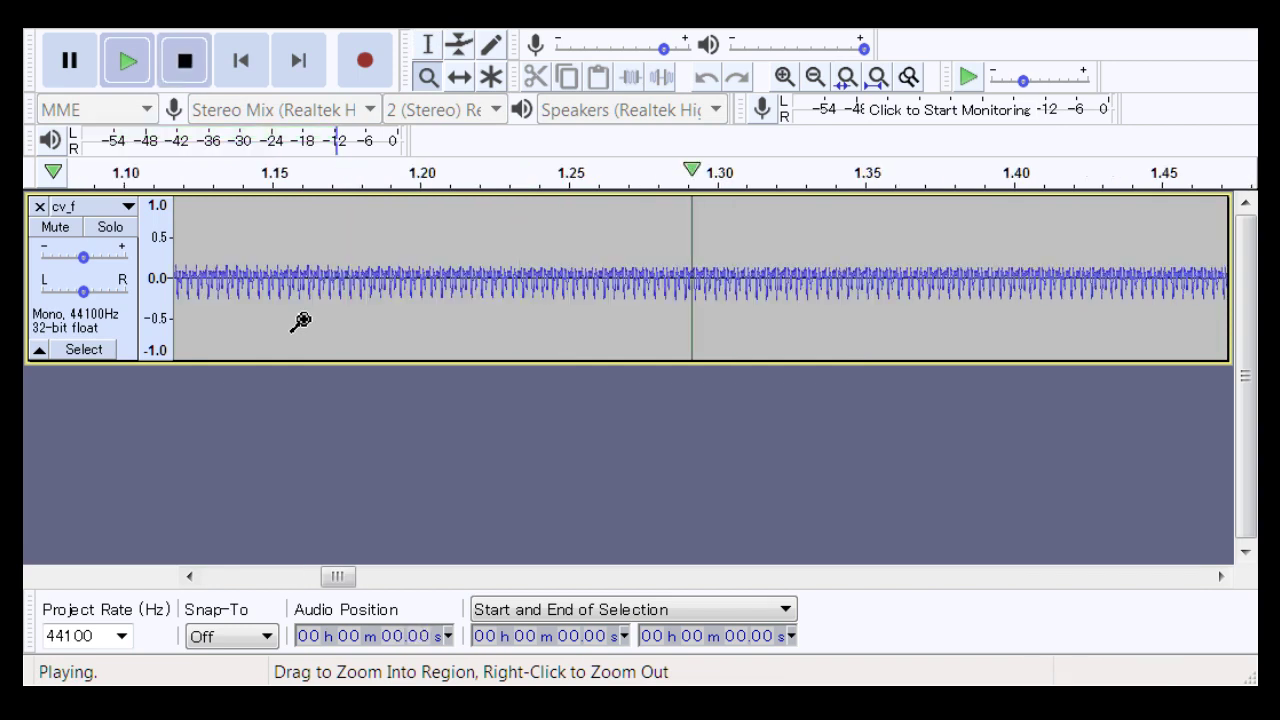
key("space")
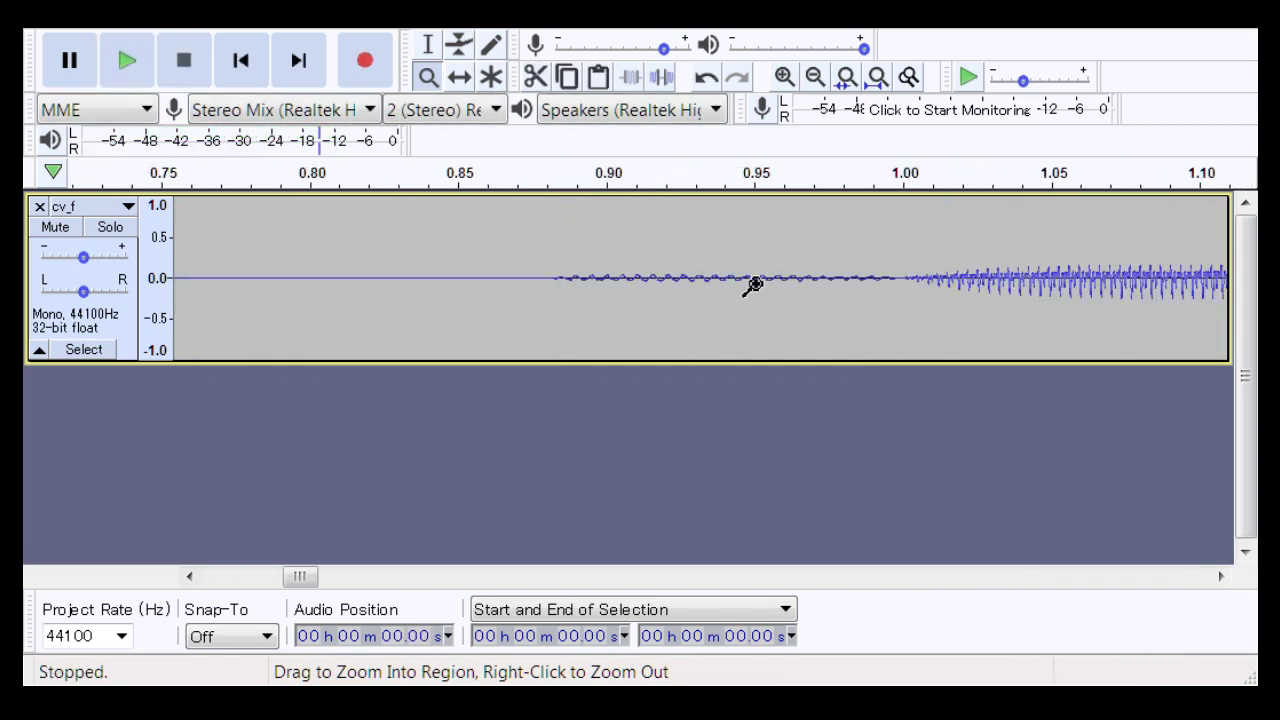
Step: Delete the weak gap between the first cv_f syllable's consonant and vowel, from about 0.993 to 1.008 s
left_click_drag(834, 300, 963, 309)
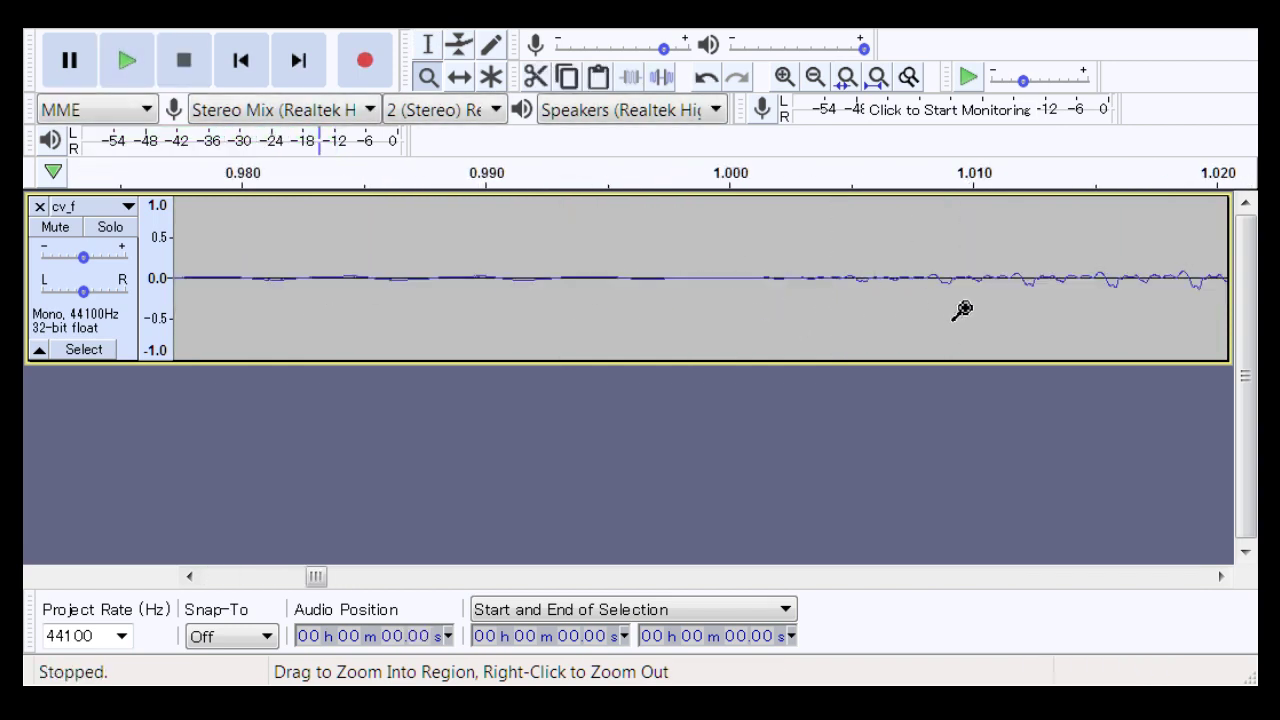
right_click(654, 301)
right_click(652, 300)
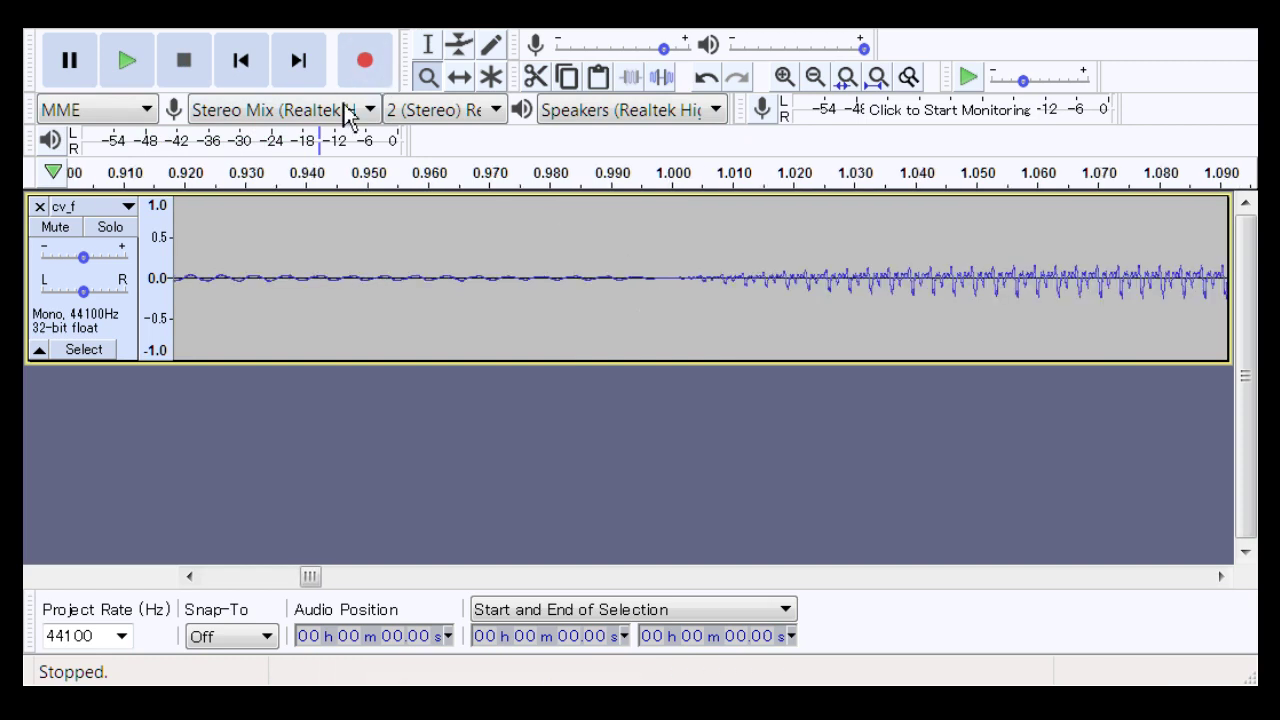
left_click(429, 47)
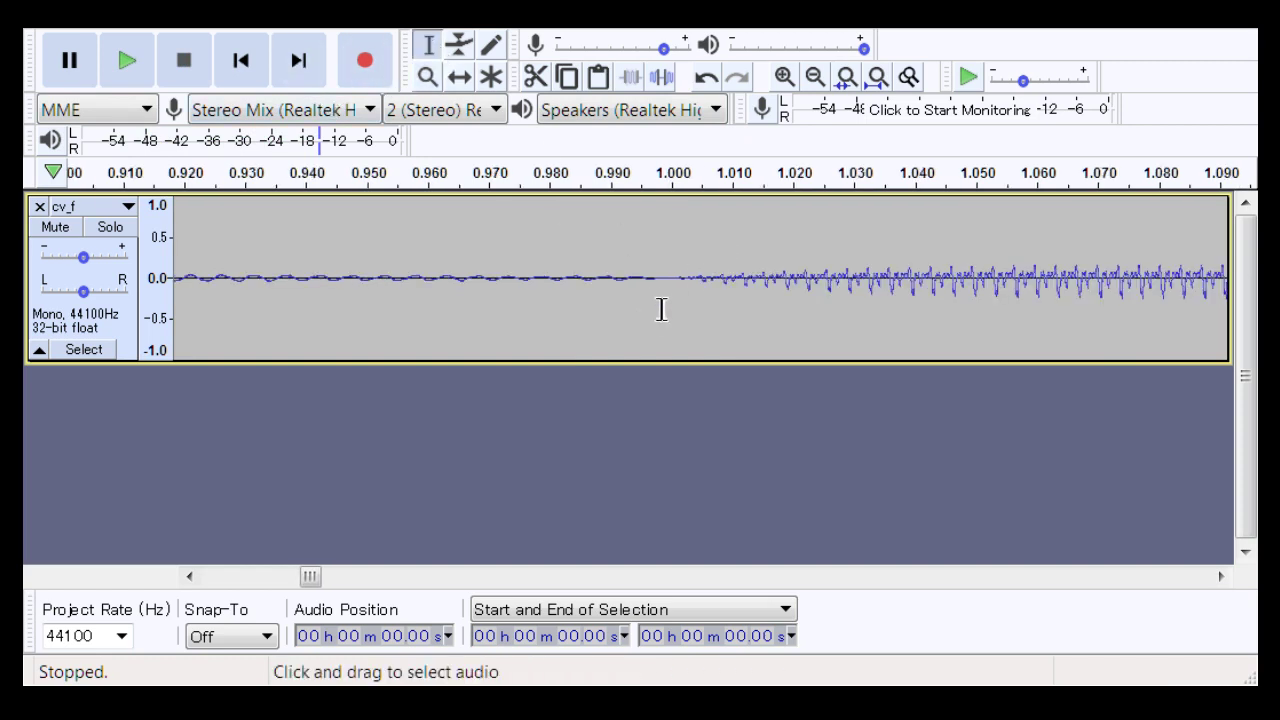
left_click(427, 77)
left_click(709, 289)
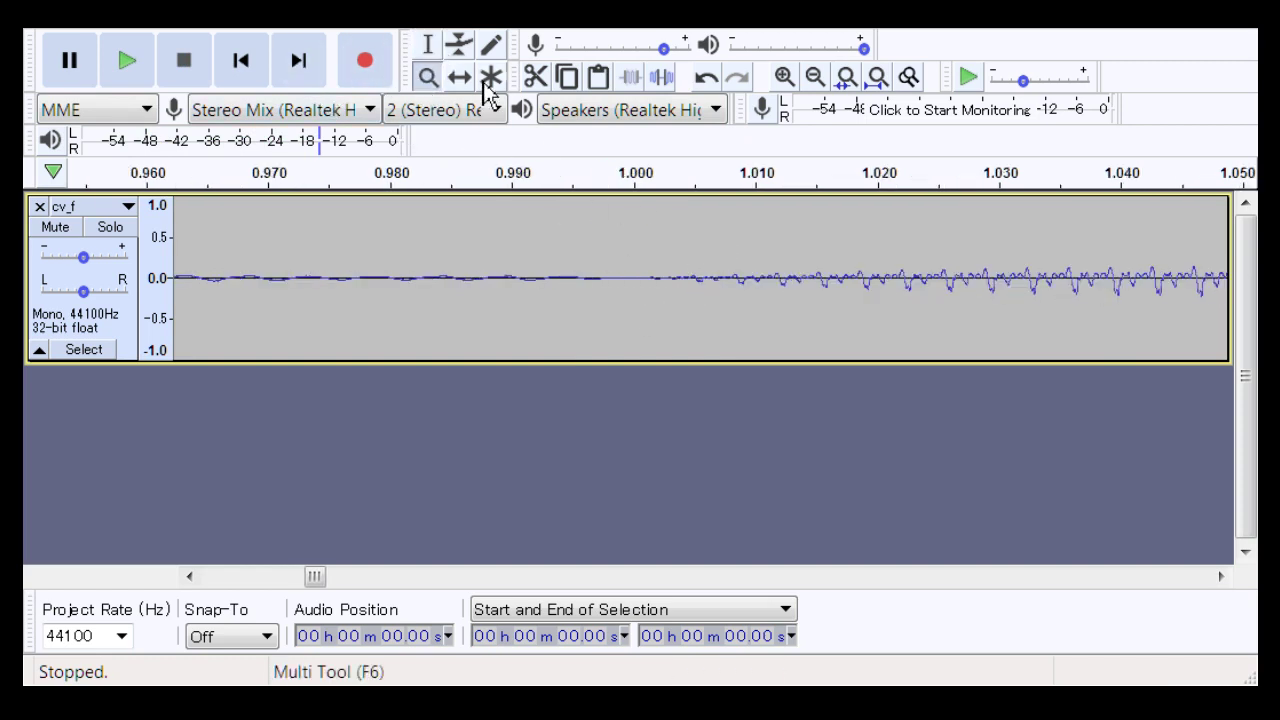
left_click(428, 45)
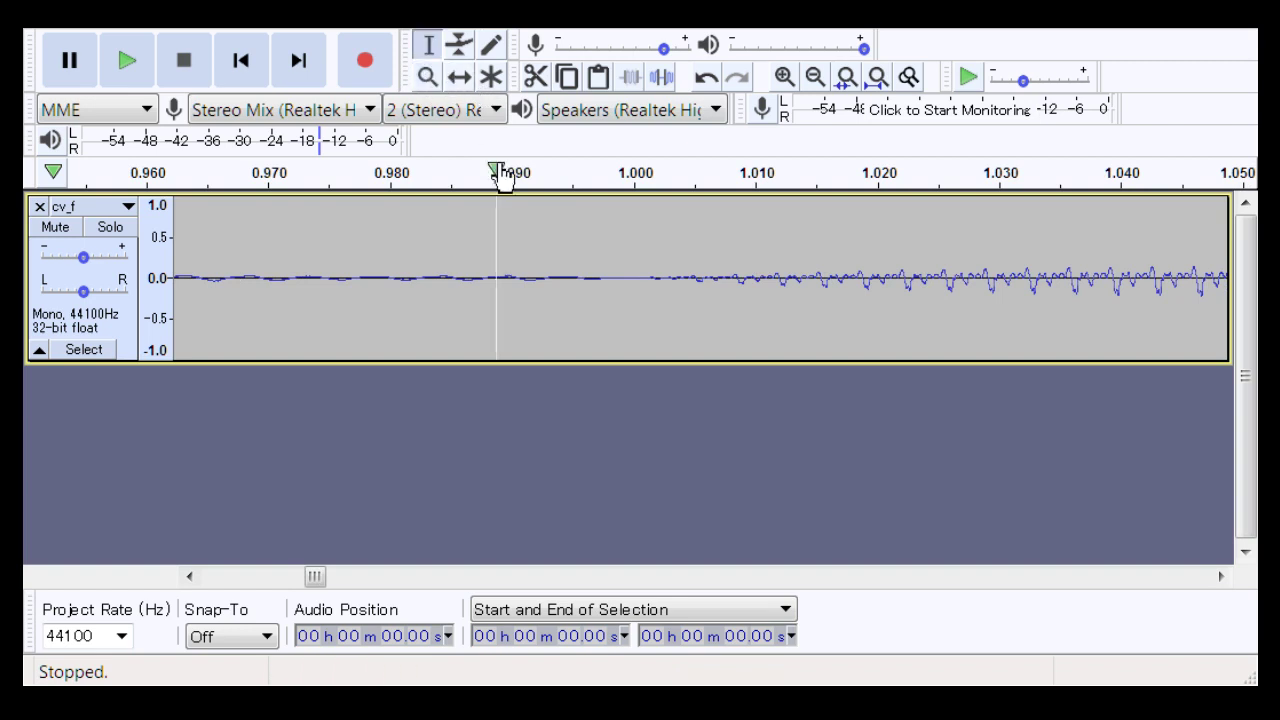
left_click(546, 308)
left_click_drag(549, 308, 737, 324)
key("Left")
Step: Play back the first cv_f syllable's new join repeatedly from about 0.98 s
left_click(352, 300)
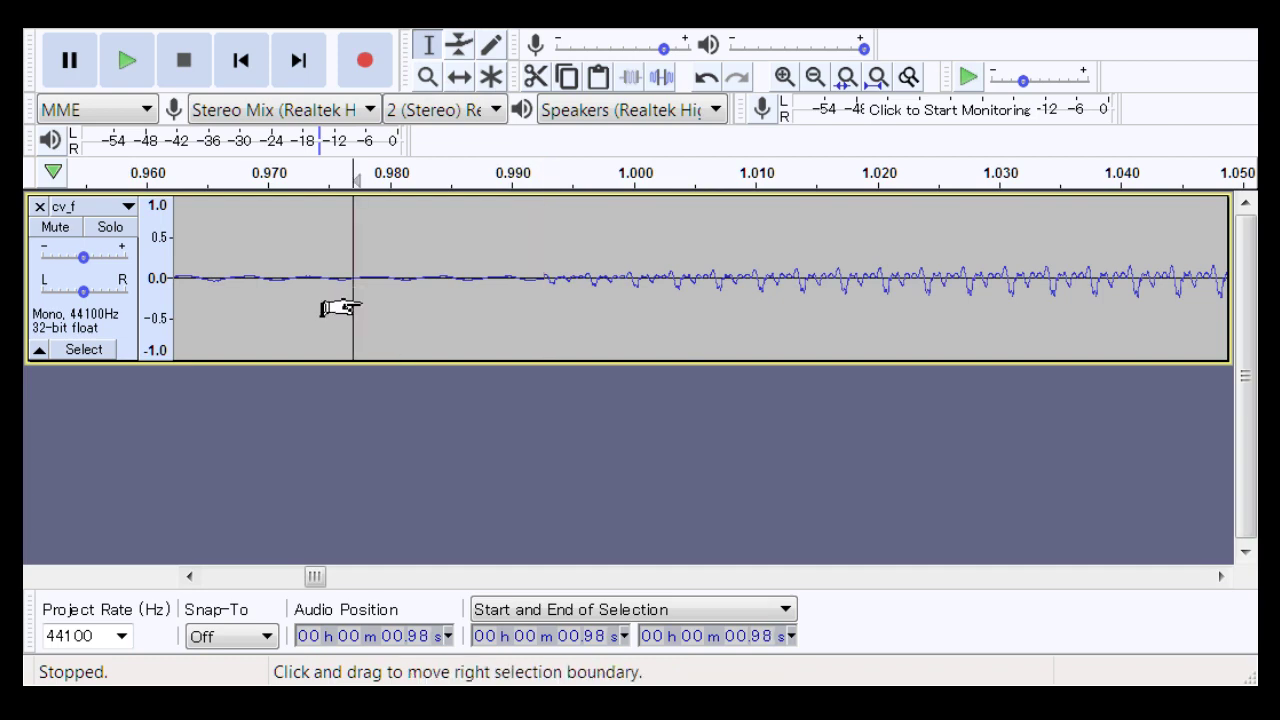
key("space")
key("space")
key("space")
key("space")
Step: Play back the first cv_f syllable repeatedly in a wider view, starting from about 0.83 s
left_click(427, 77)
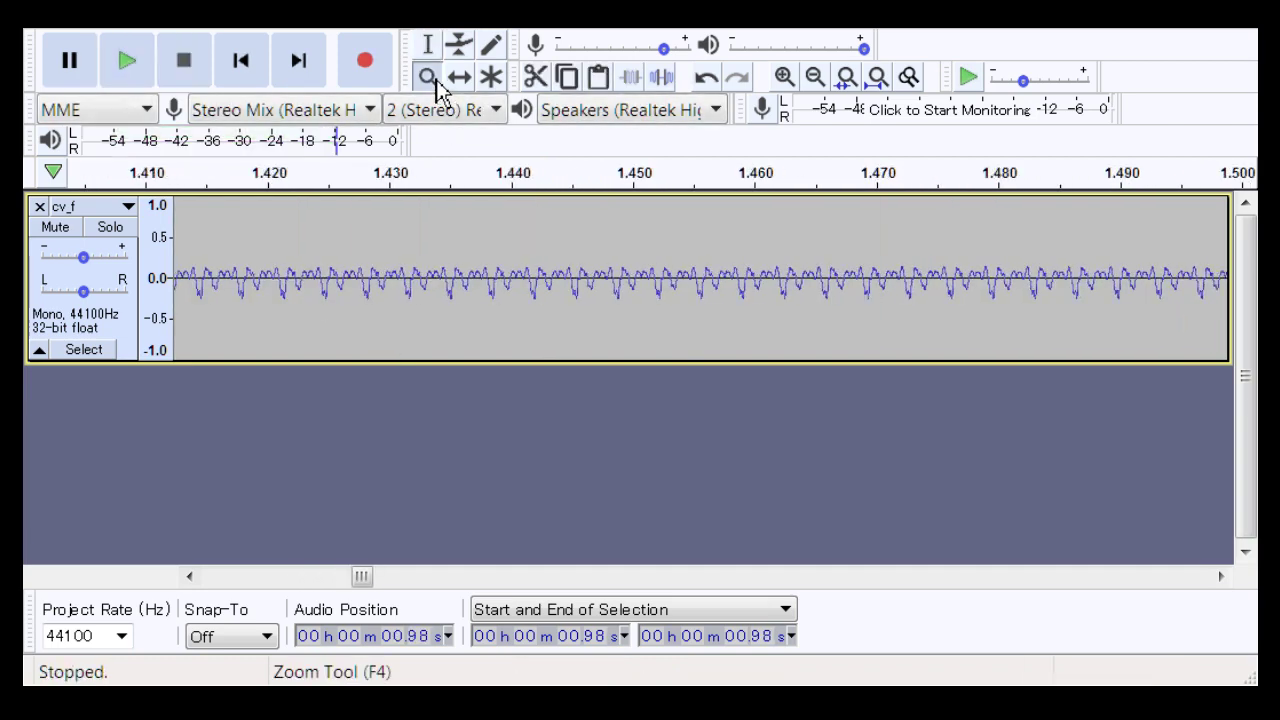
right_click(512, 274)
right_click(512, 274)
right_click(512, 274)
right_click(512, 274)
right_click(512, 274)
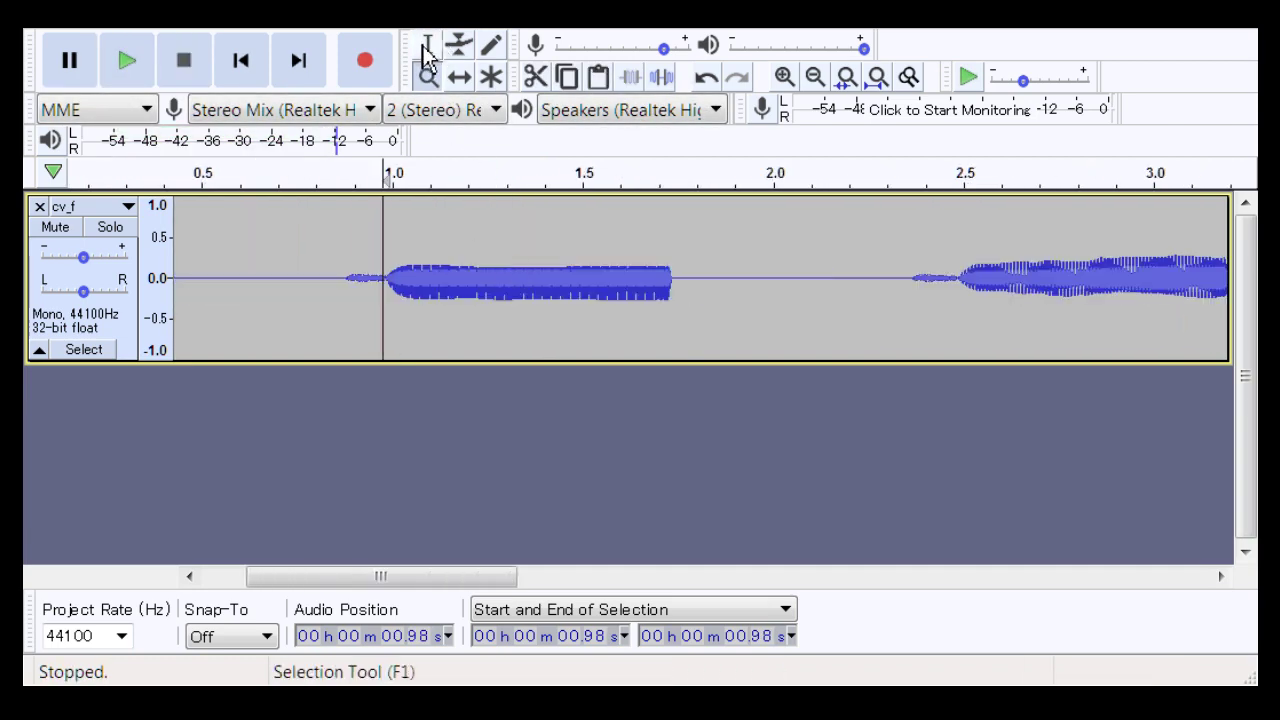
left_click(427, 45)
left_click(330, 280)
key("space")
key("space")
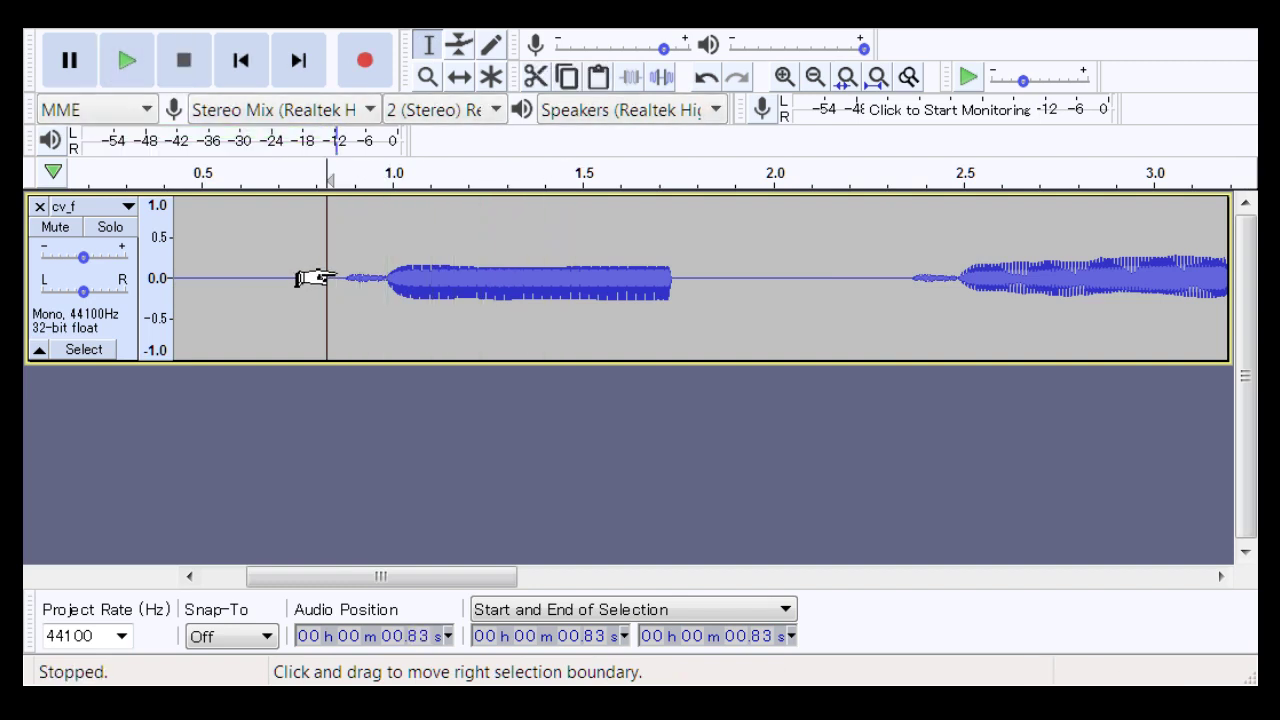
key("space")
key("space")
key("space")
key("space")
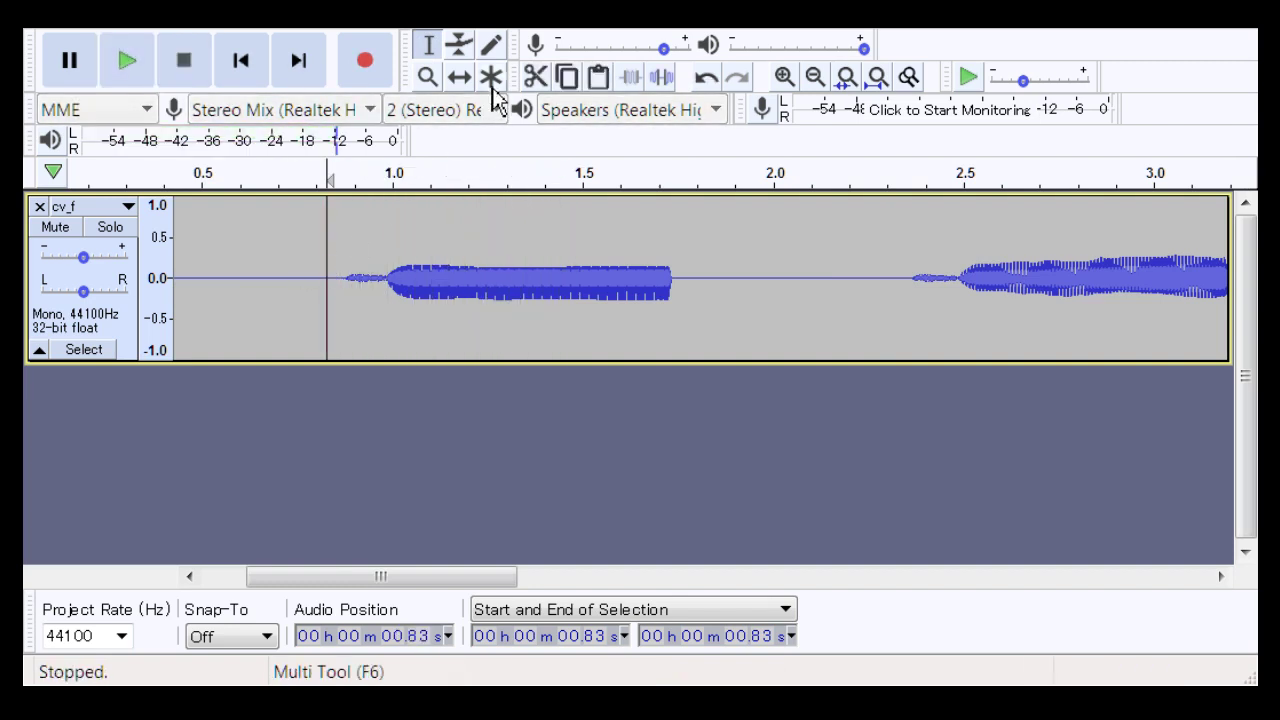
Step: Delete the weak gap between the second cv_f syllable's consonant and vowel, from about 2.480 to 2.497 s
left_click(434, 84)
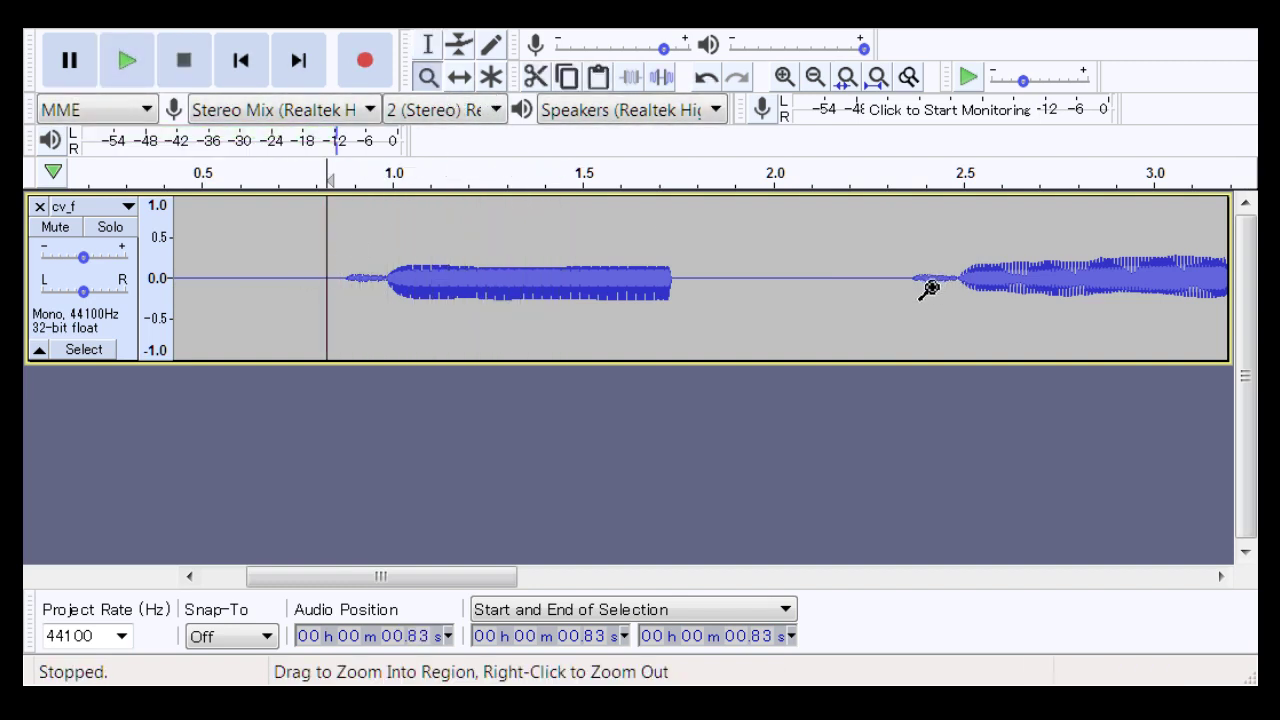
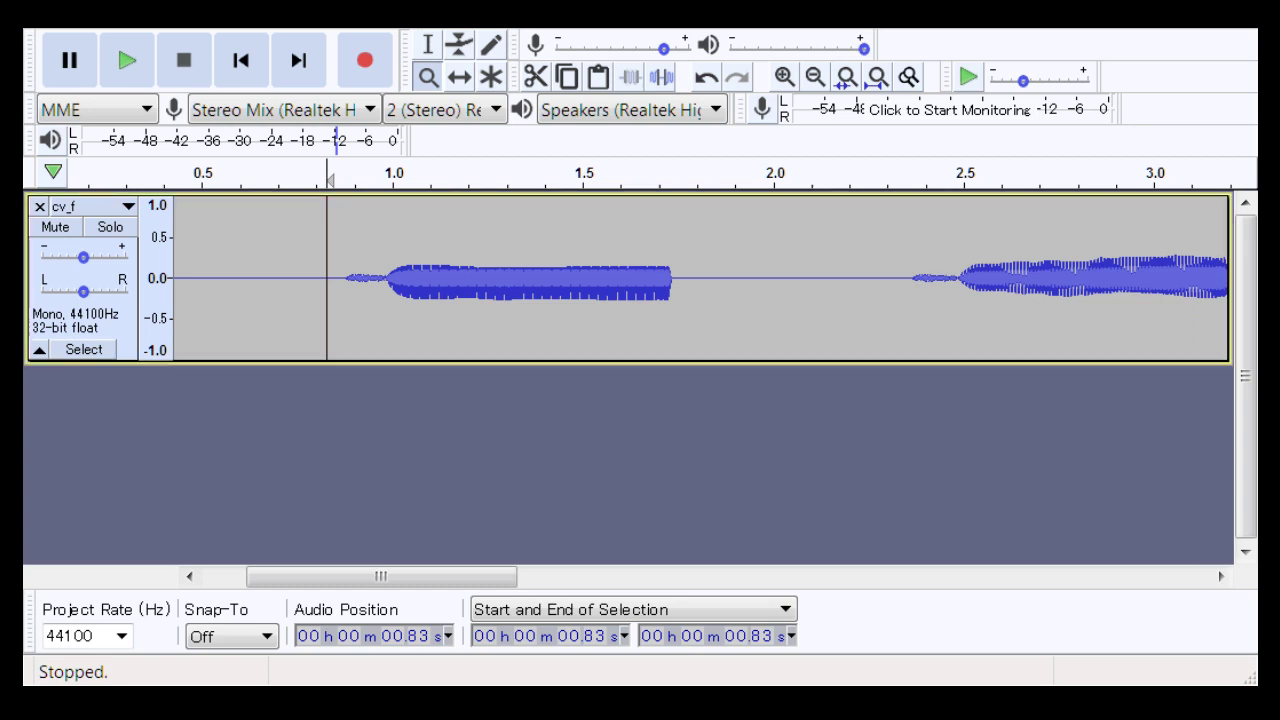
left_click_drag(367, 300, 436, 299)
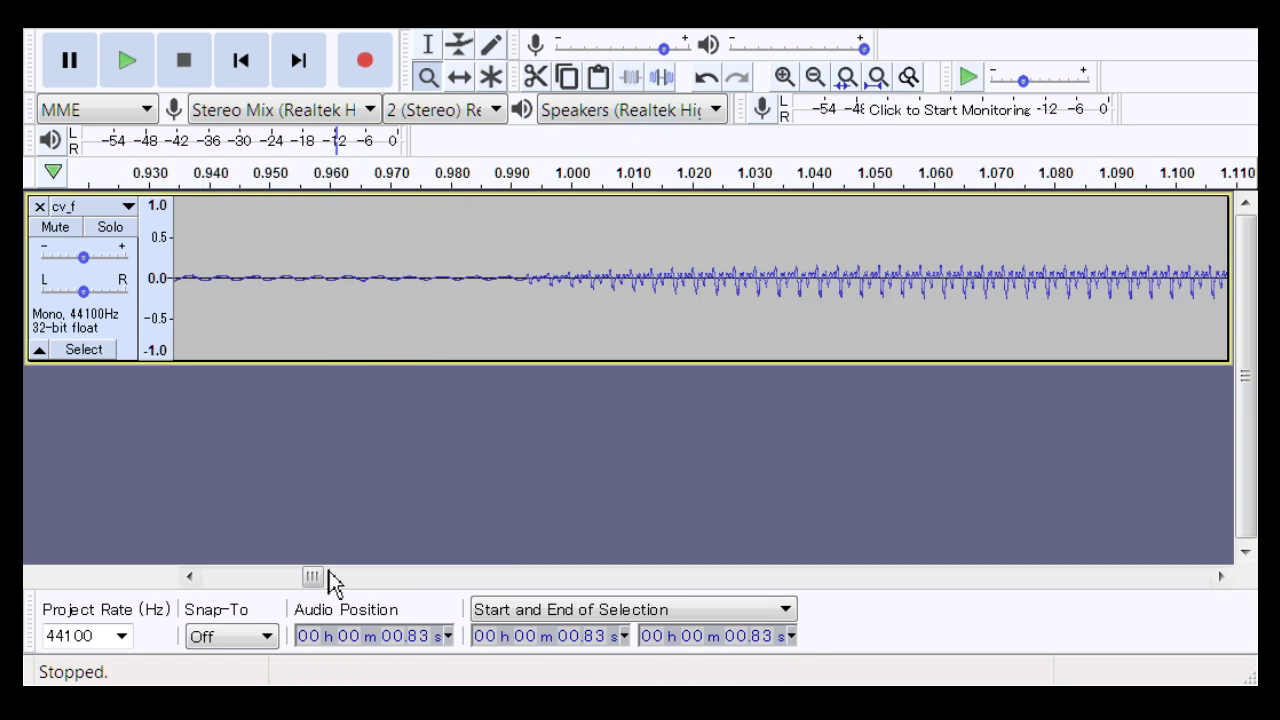
left_click_drag(322, 578, 476, 600)
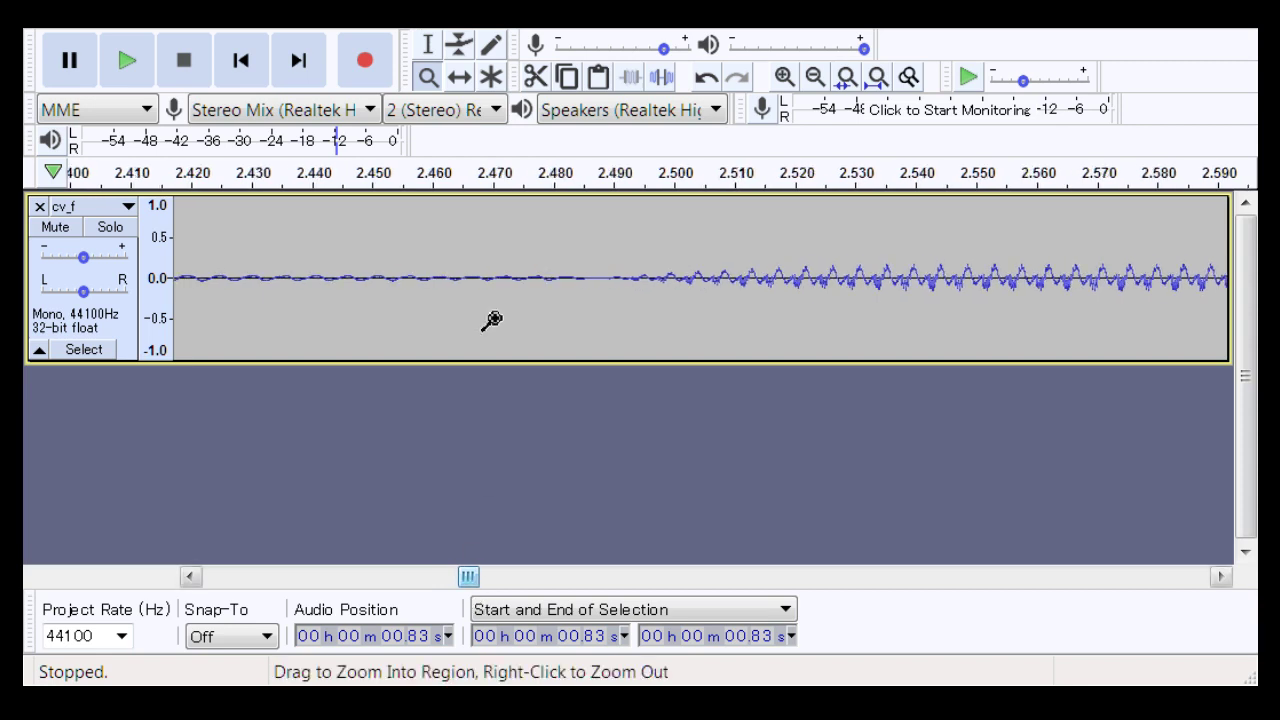
left_click(428, 46)
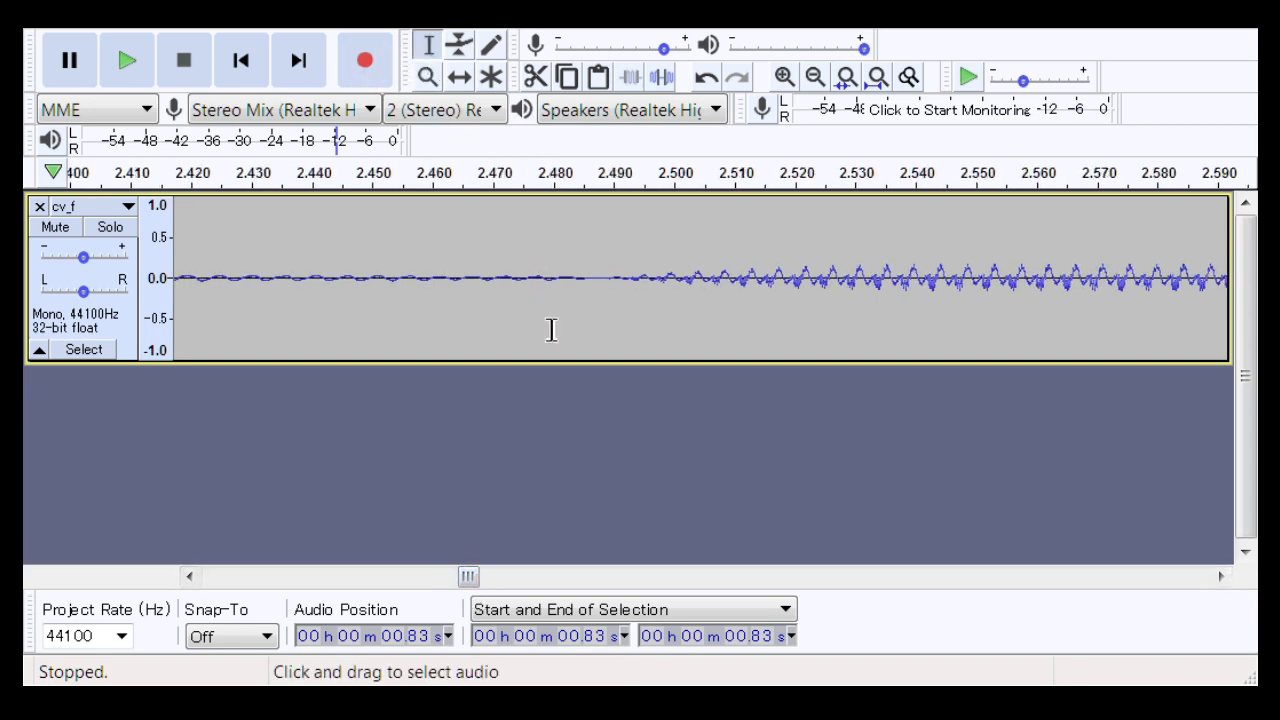
left_click_drag(551, 330, 663, 341)
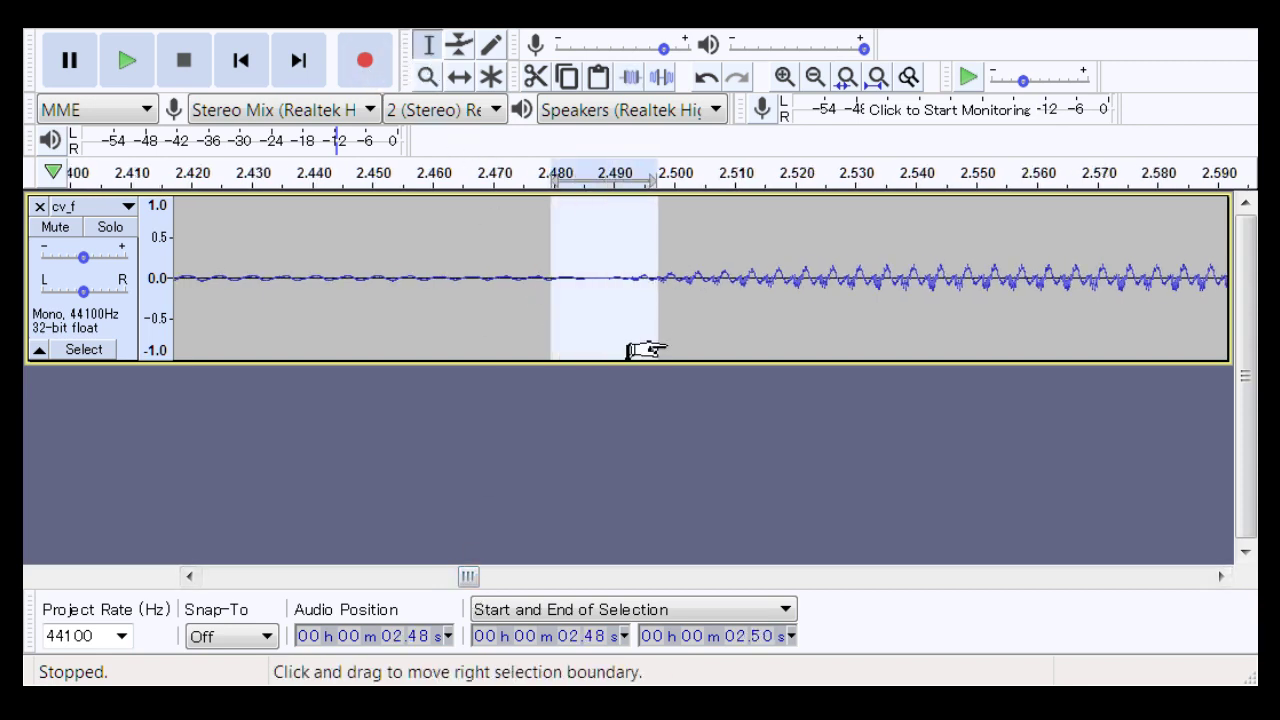
left_click(542, 334)
Step: Play back the second cv_f syllable's new join from about 2.45 s
left_click(348, 313)
key("space")
key("space")
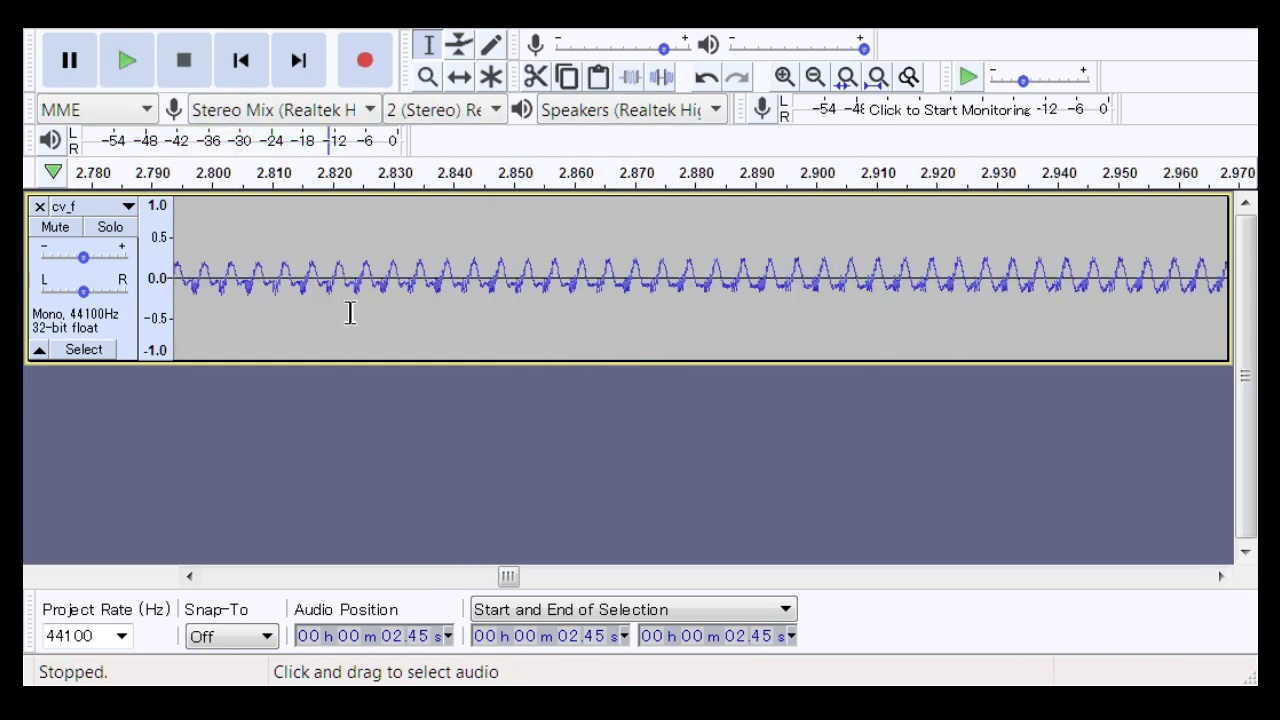
key("space")
key("space")
Step: Delete the weak gap between the third cv_f syllable's consonant and vowel, from about 3.967 to 3.979 s
left_click_drag(489, 578, 624, 581)
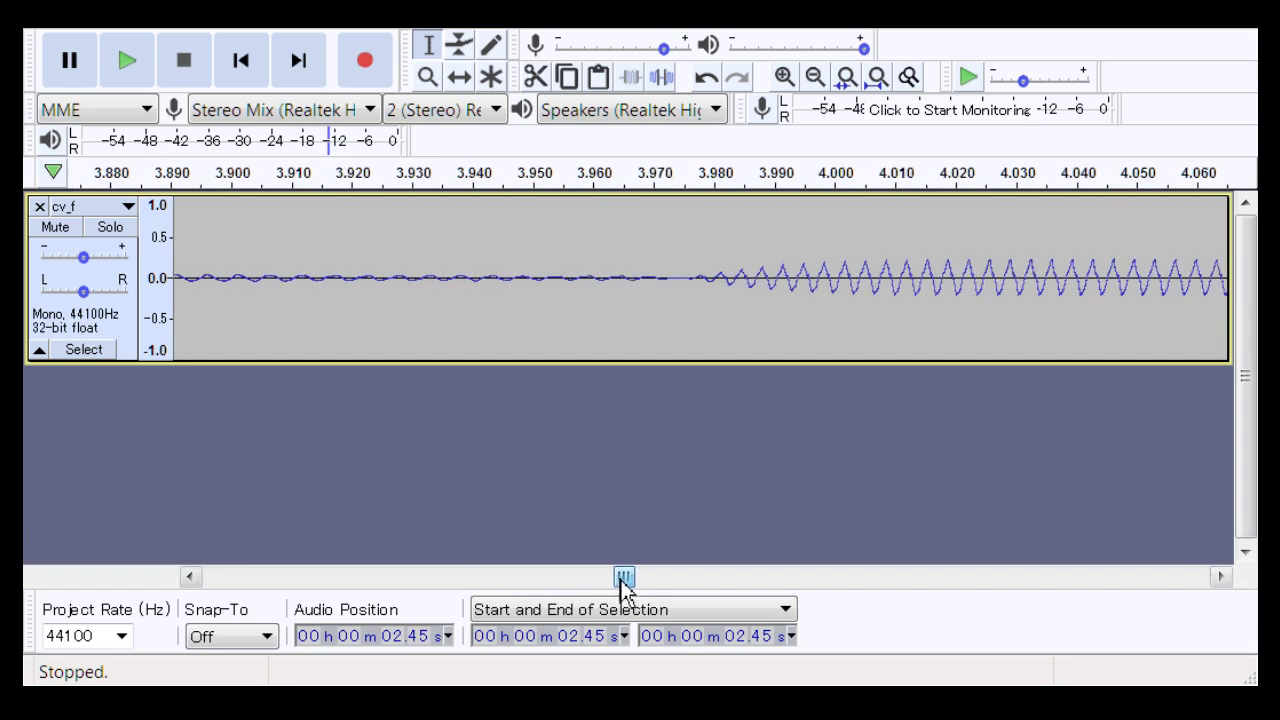
left_click_drag(634, 318, 710, 340)
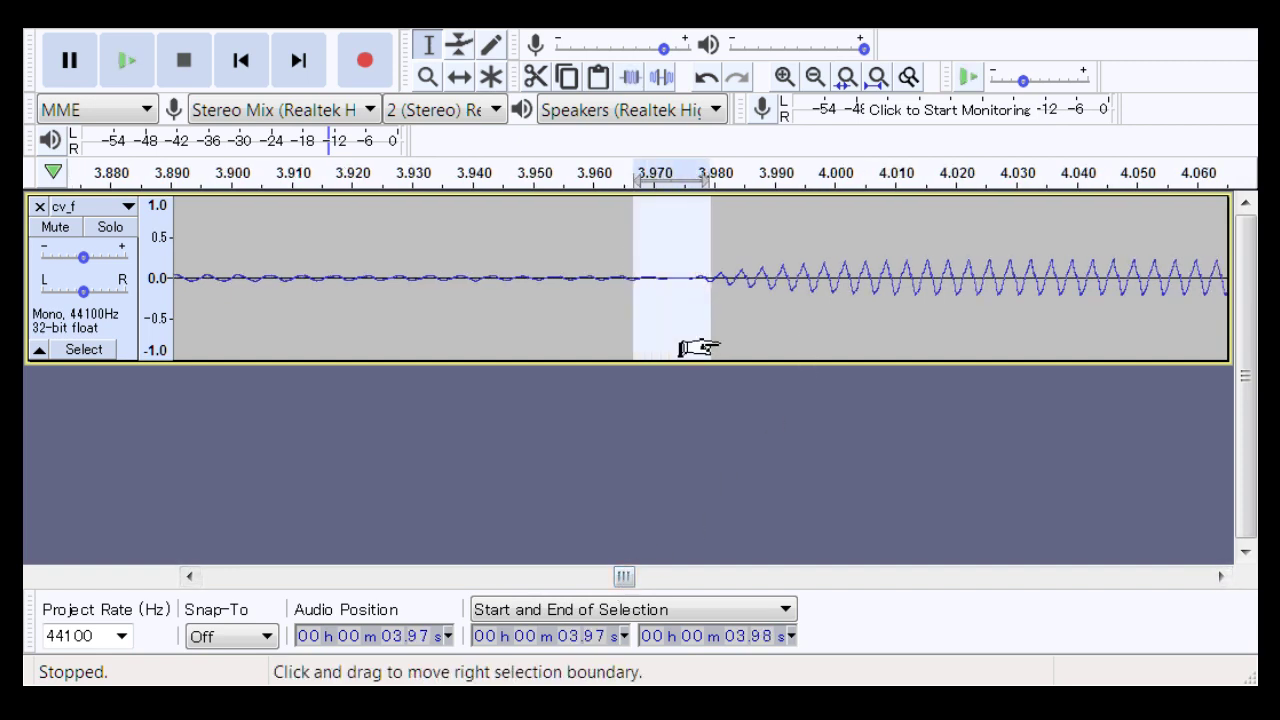
key("Delete")
left_click(482, 298)
Step: Play back the third cv_f syllable's new join repeatedly from about 3.90 s
left_click(250, 292)
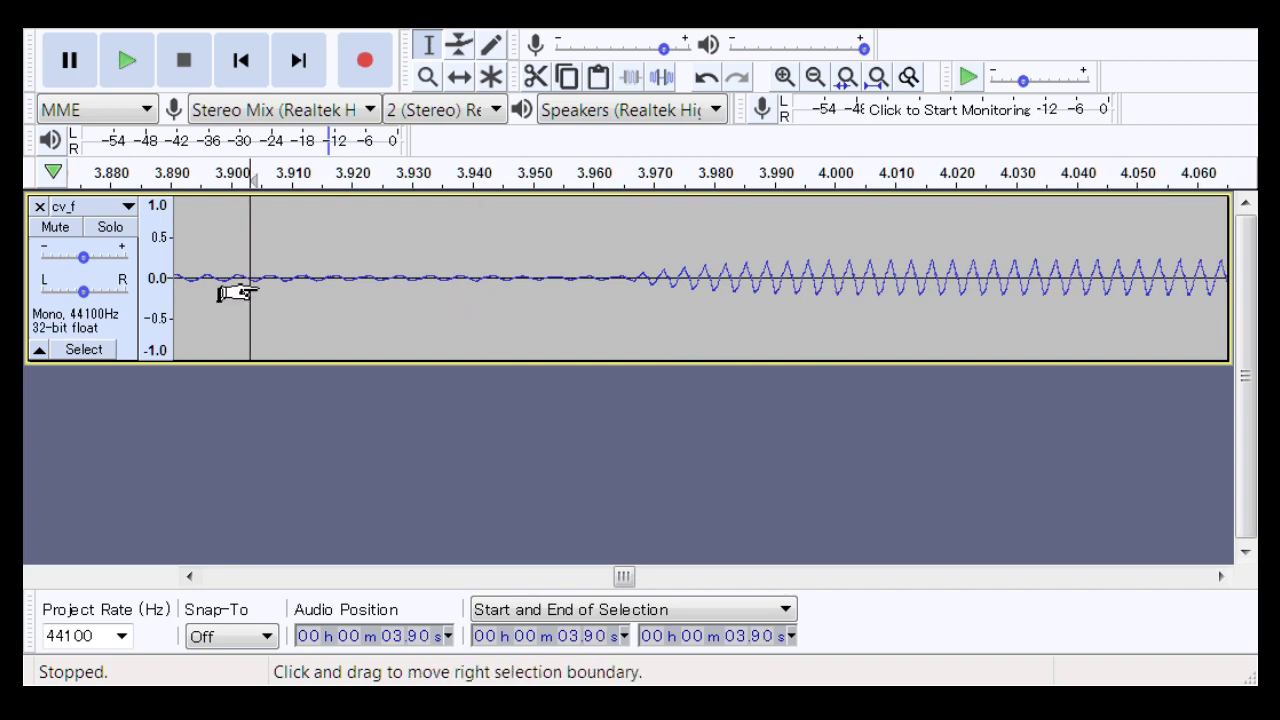
key("space")
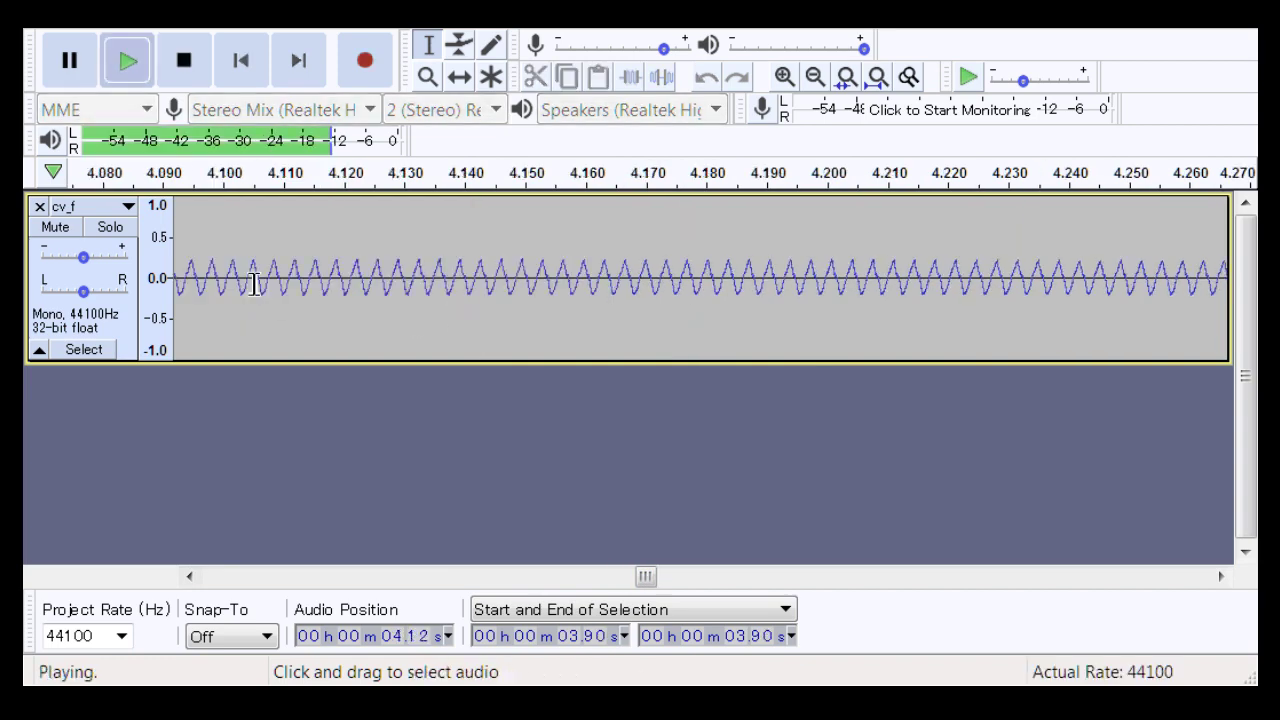
key("space")
key("space")
key("space")
key("space")
key("space")
Step: Try to delete the fourth cv_f syllable's weak gap from about 5.456 to 5.470 s, and undo the deletion
left_click_drag(628, 590, 797, 605)
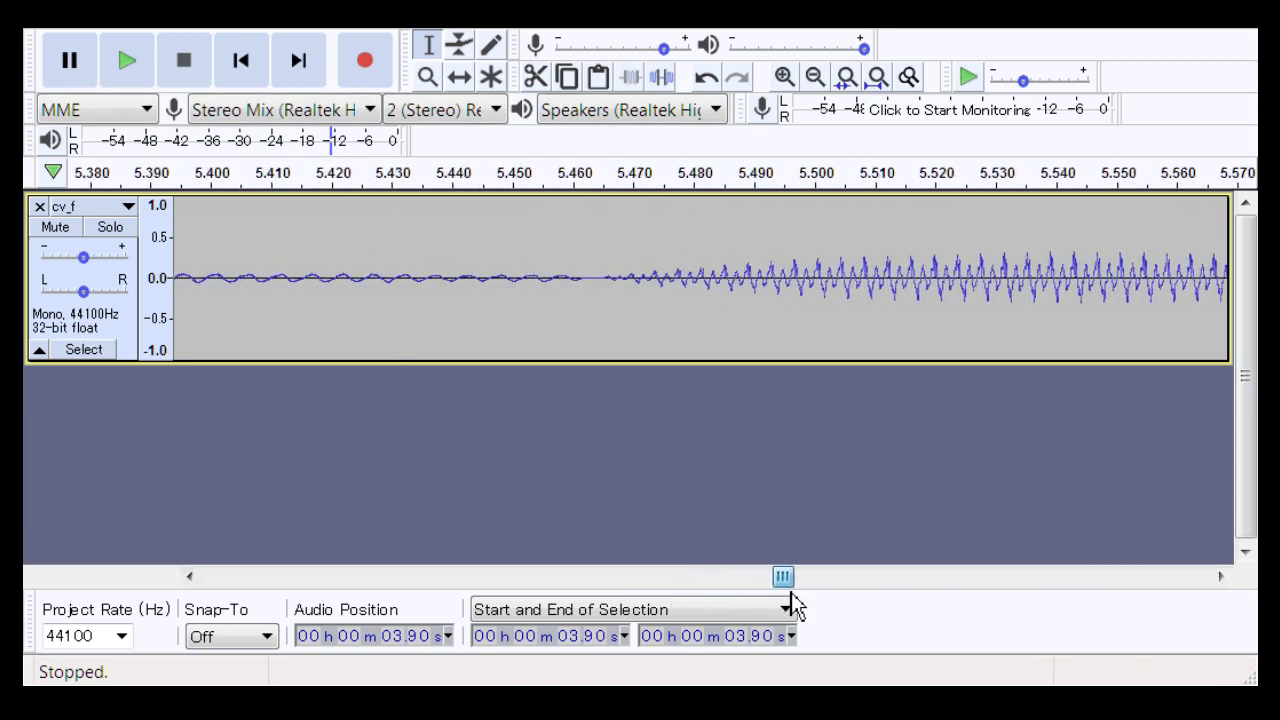
left_click_drag(561, 315, 632, 329)
key("Delete")
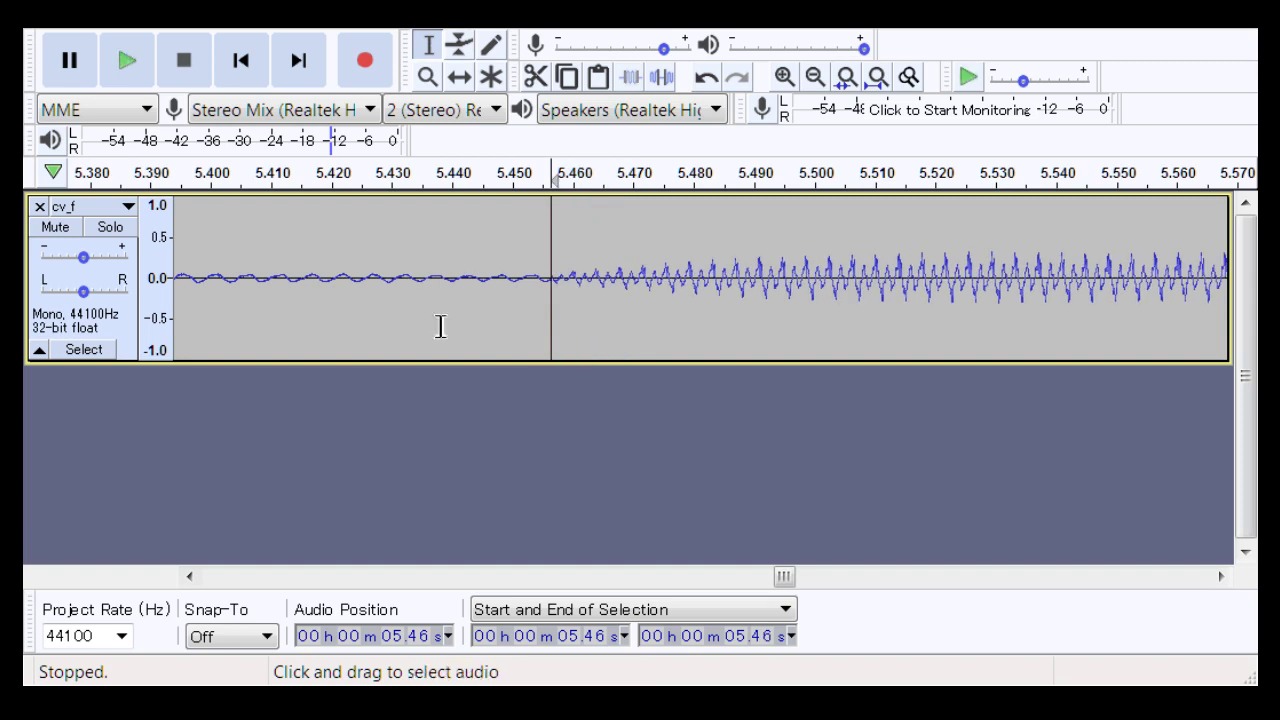
left_click(389, 318)
key("ctrl+z")
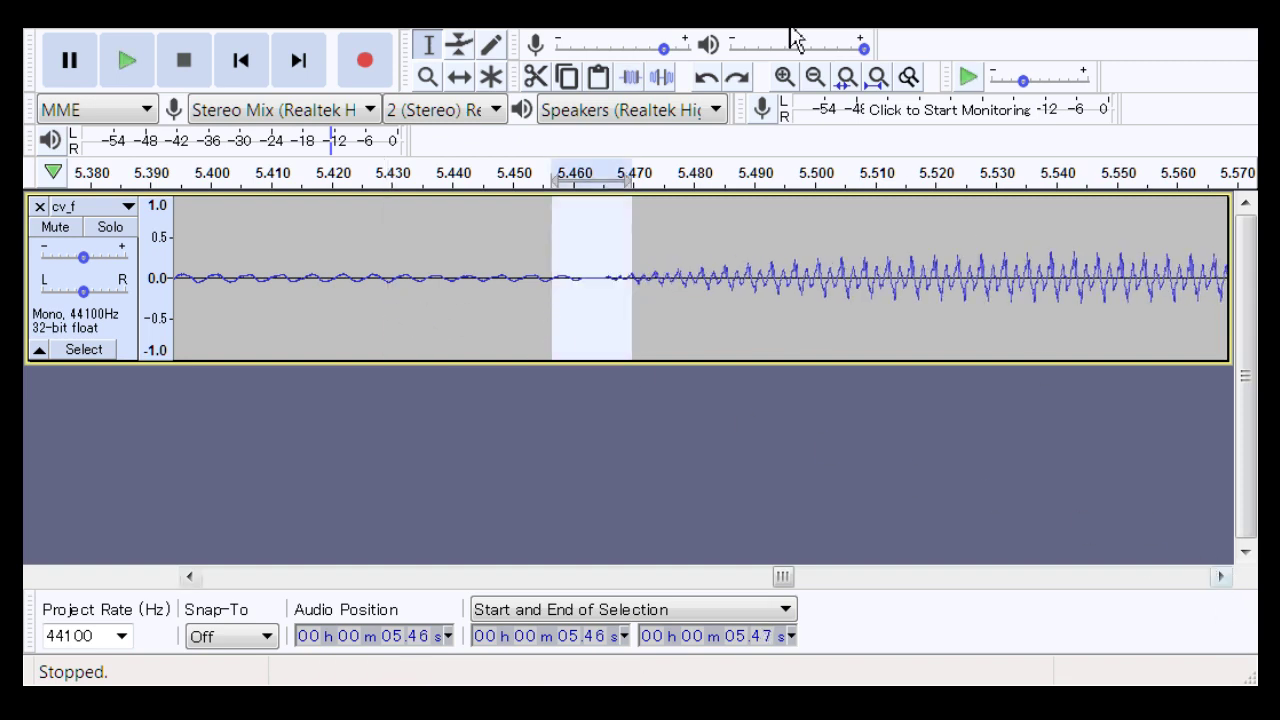
Step: Delete the weak gap before the fourth cv_f syllable's vowel, from about 5.455 to 5.469 s
left_click(427, 77)
left_click(614, 286)
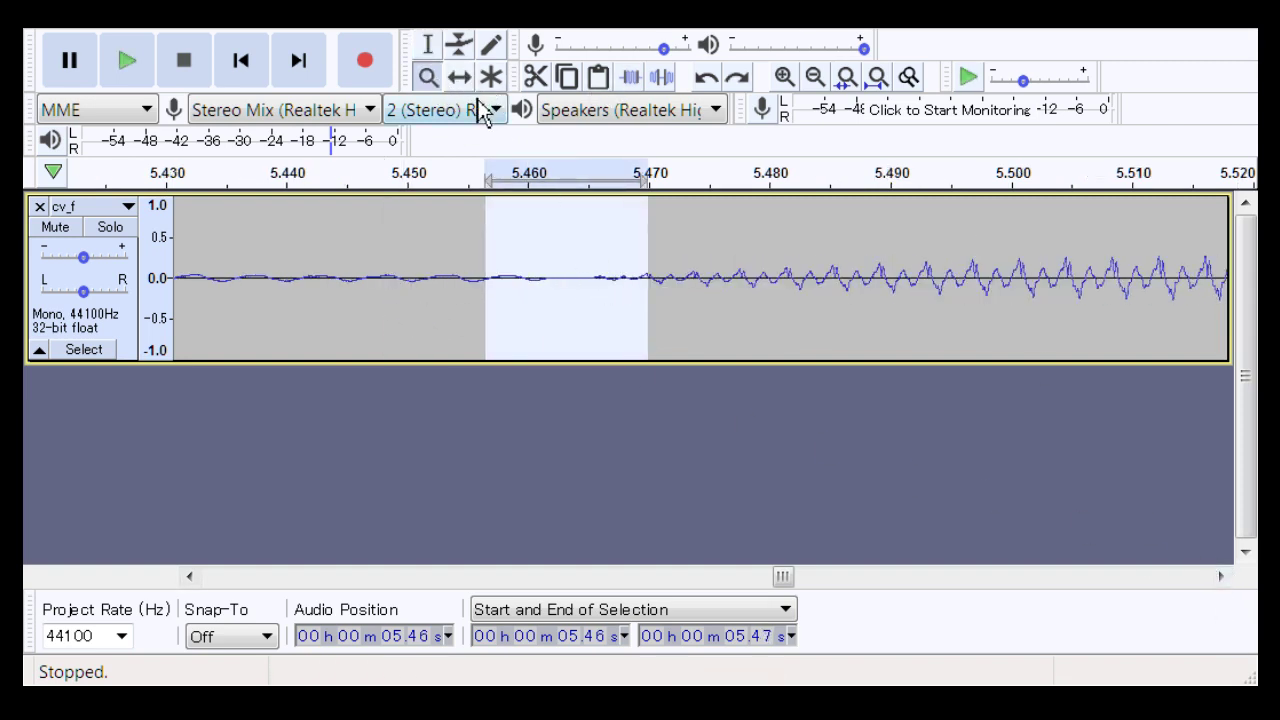
left_click(429, 47)
left_click_drag(475, 312, 645, 331)
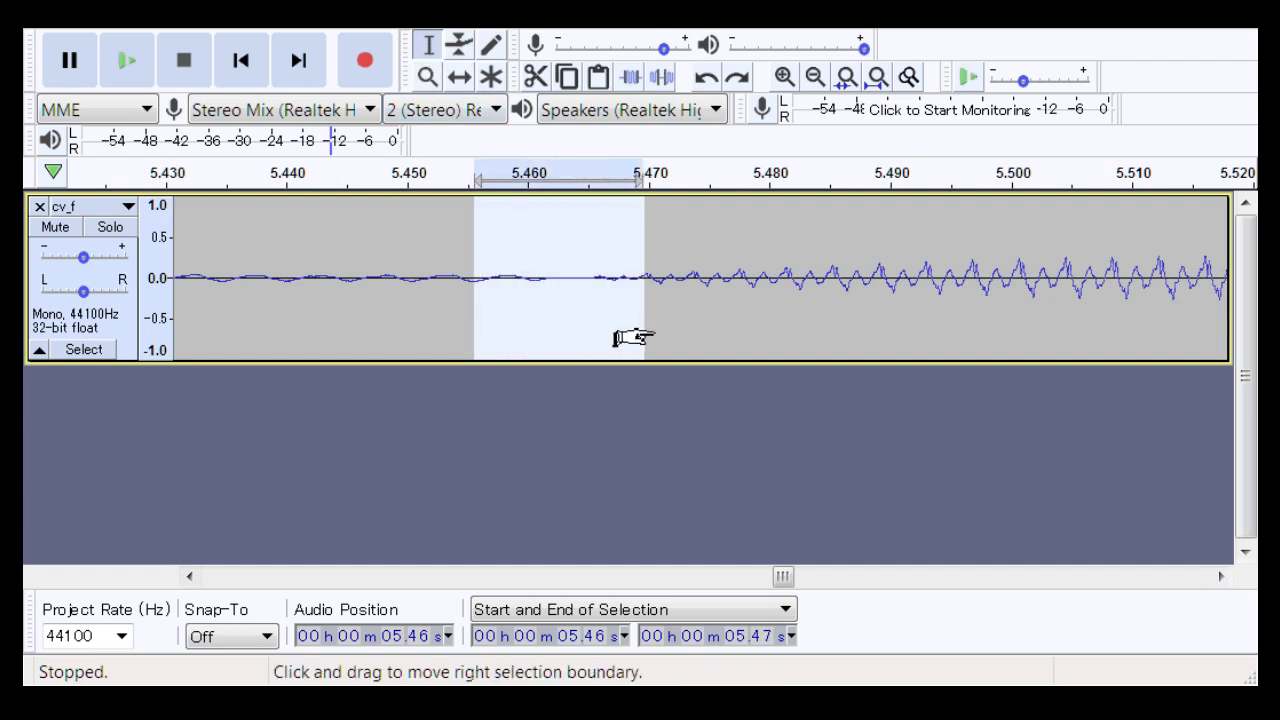
key("Left")
left_click(580, 335)
key("ctrl+z")
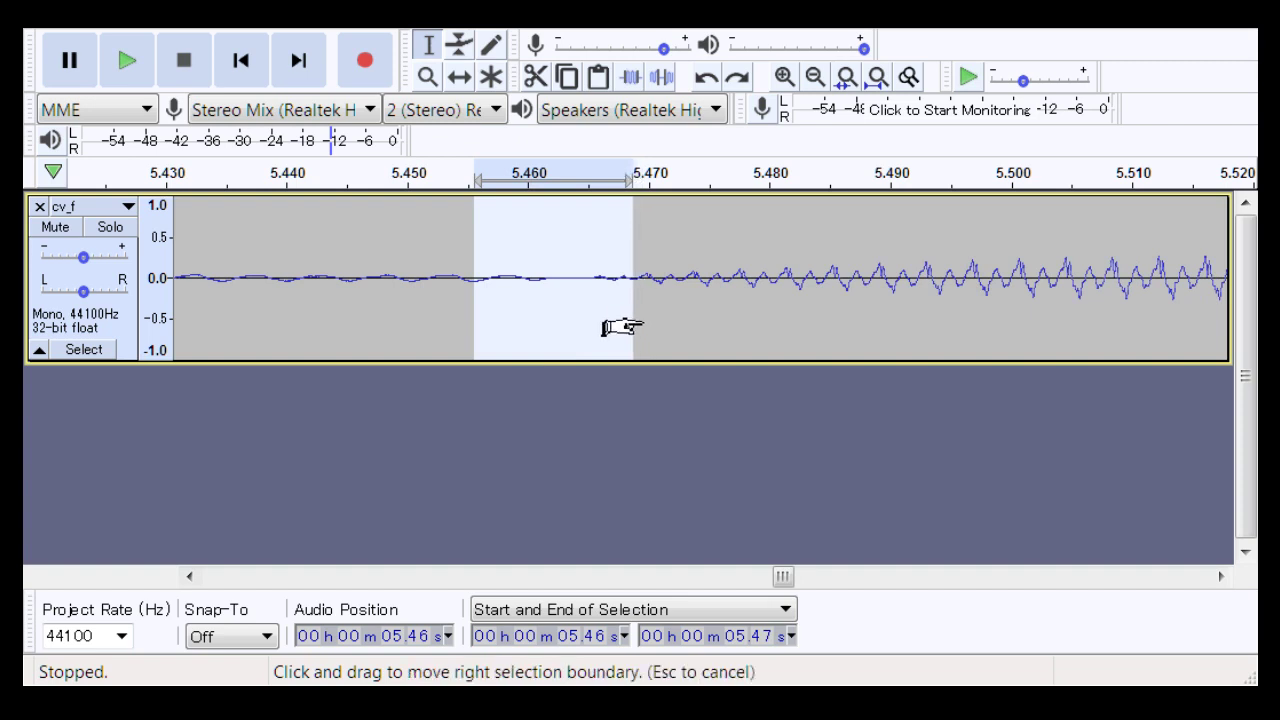
key("Delete")
Step: Play back the fourth cv_f syllable's new join repeatedly from about 5.44 s
left_click(273, 226)
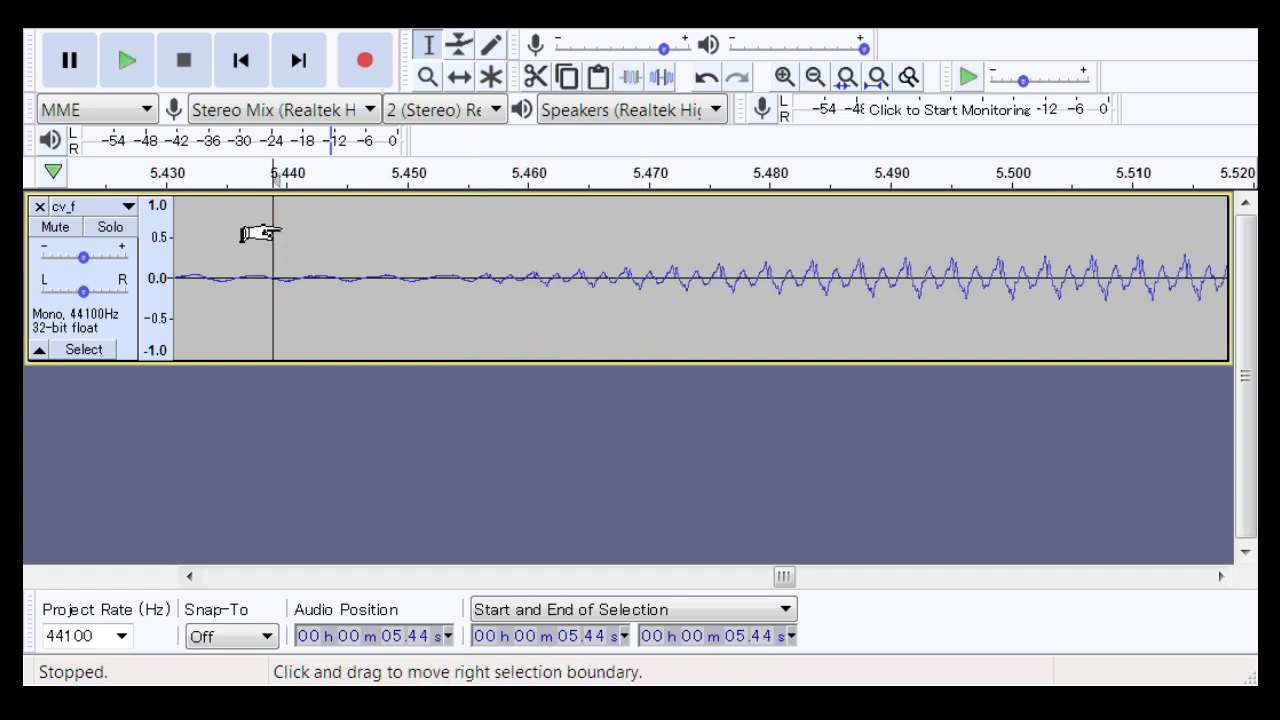
key("space")
key("space")
key("space")
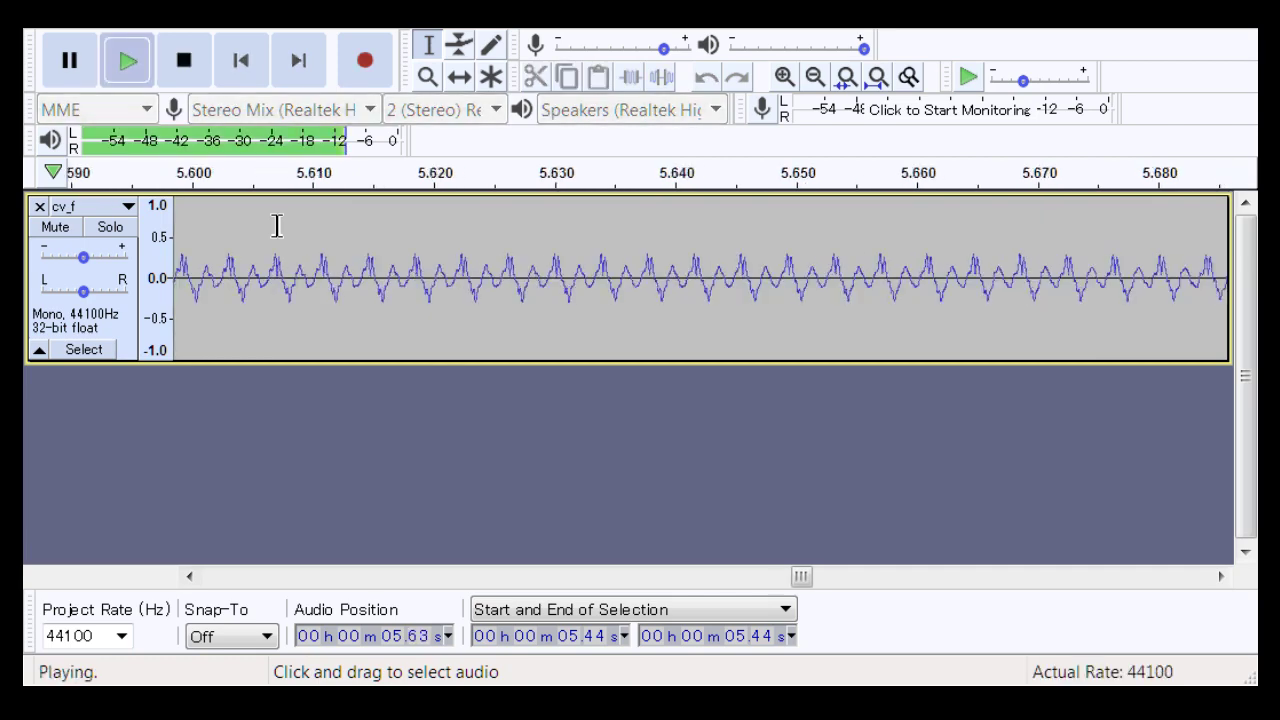
key("space")
Step: Delete the fifth cv_f syllable's weak gap from about 6.959 to 6.970 s, and play back the join from about 6.93 s
left_click_drag(814, 582, 950, 592)
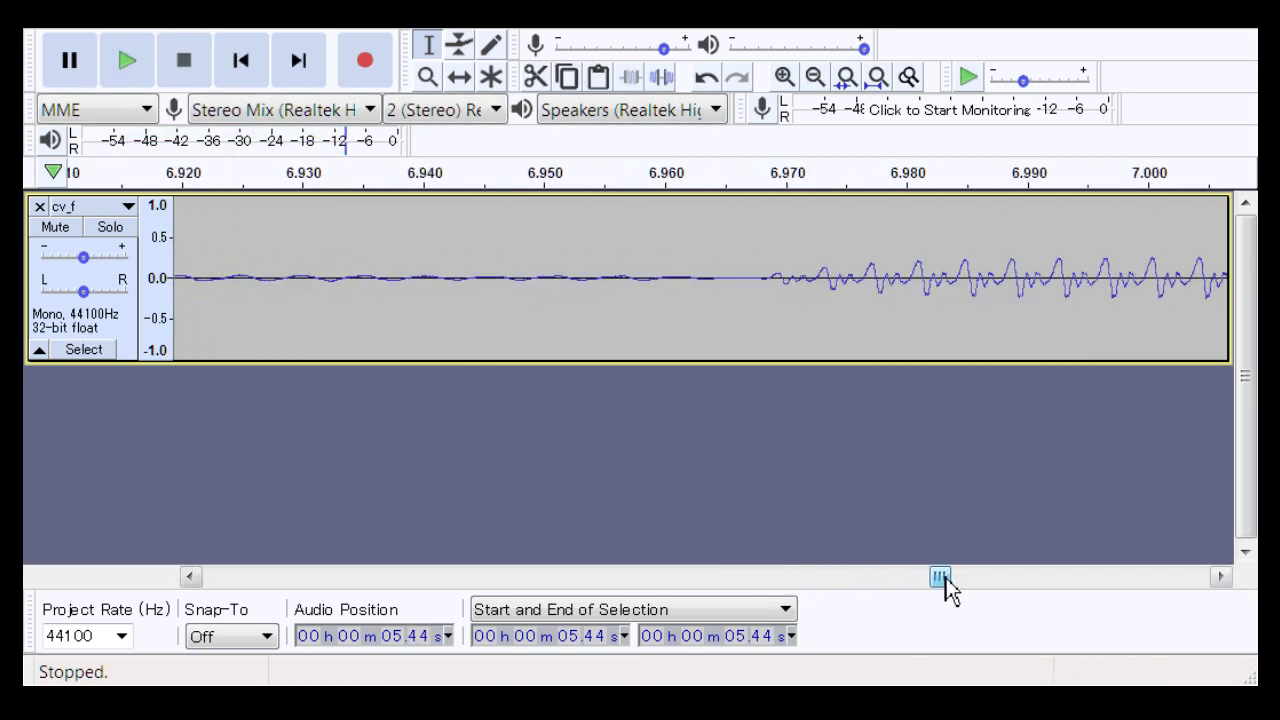
left_click_drag(649, 326, 793, 361)
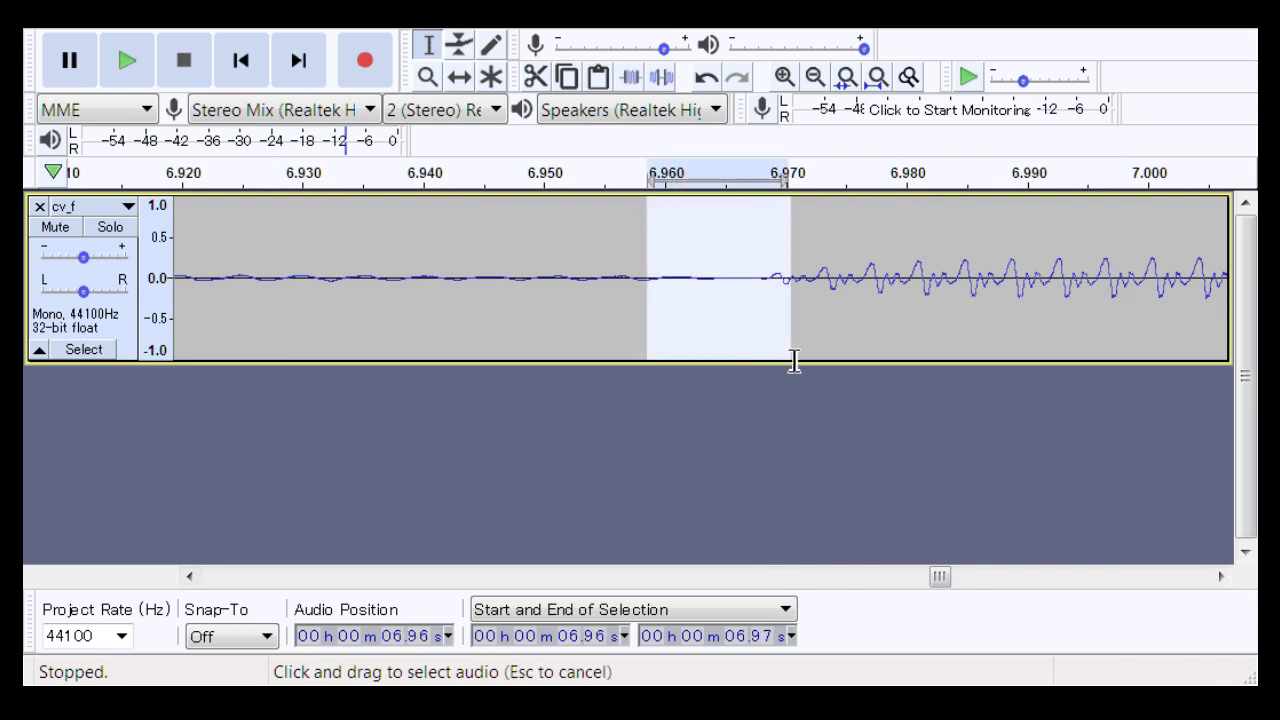
left_click(349, 306)
key("space")
key("space")
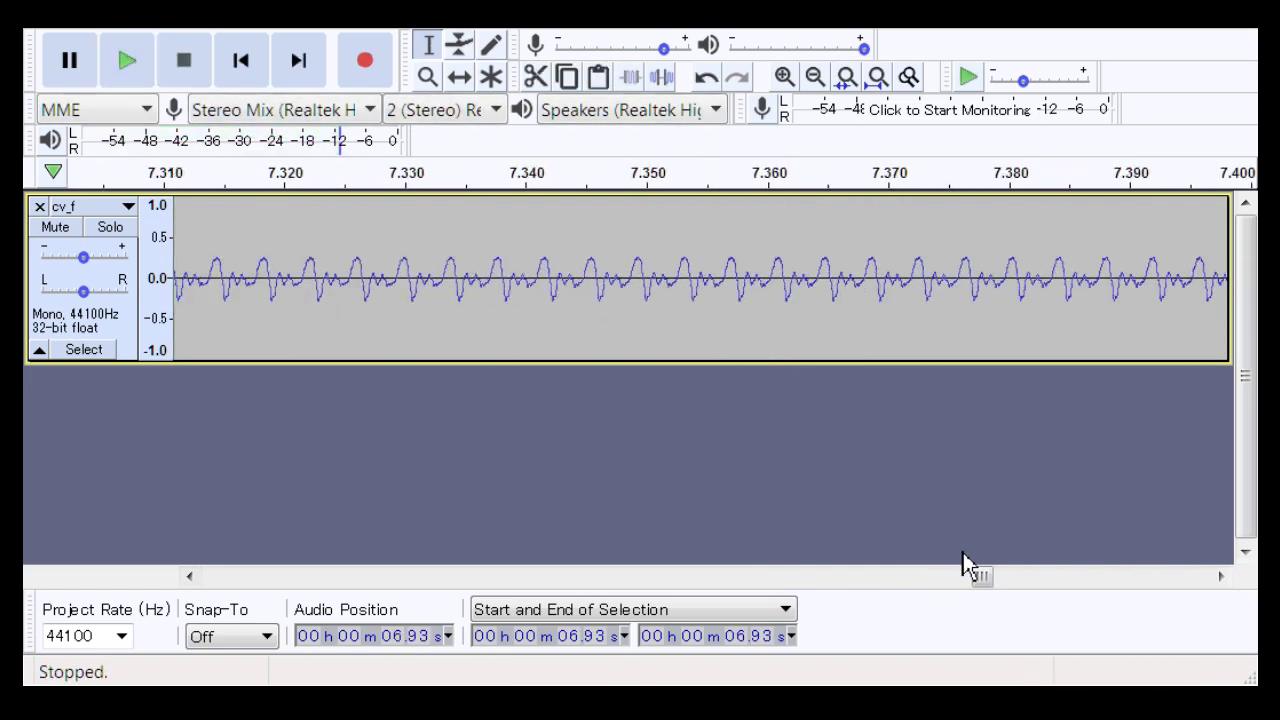
Step: Look over the rest of the cv_f track up to its end for remaining syllables, and return to the start
left_click_drag(980, 577, 564, 545)
left_click_drag(527, 597, 1124, 518)
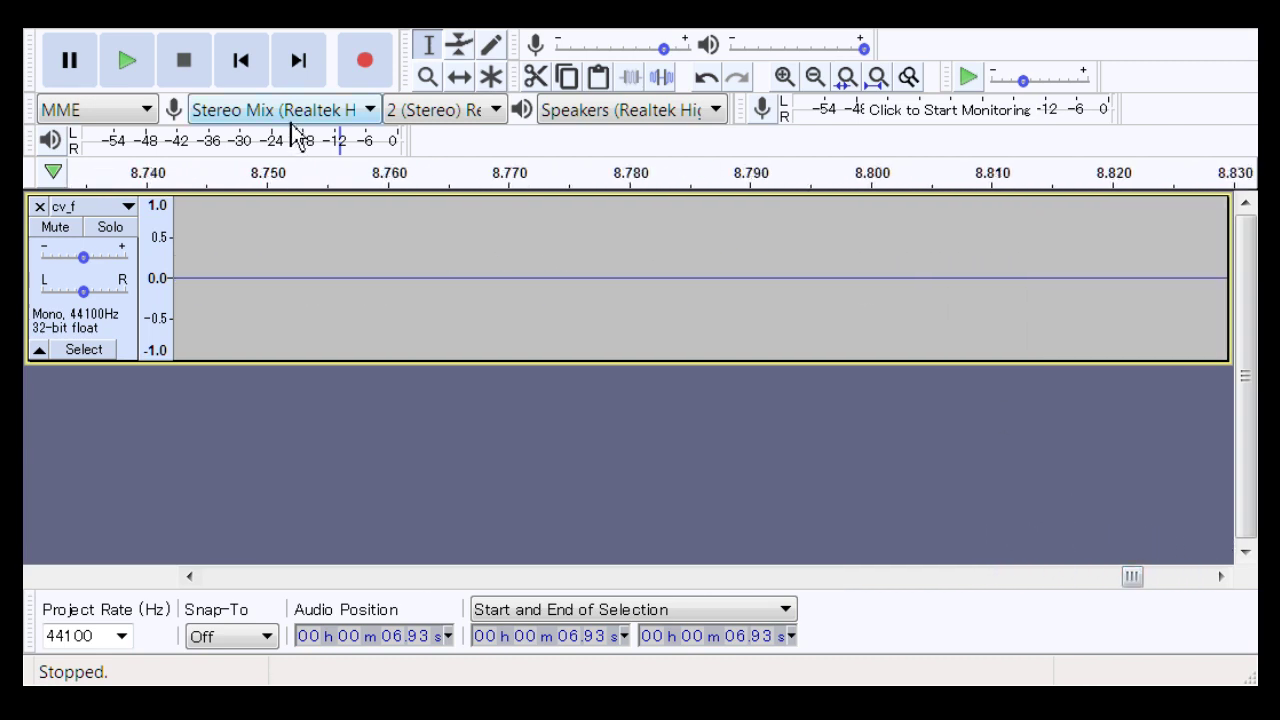
left_click(427, 78)
right_click(497, 297)
right_click(497, 297)
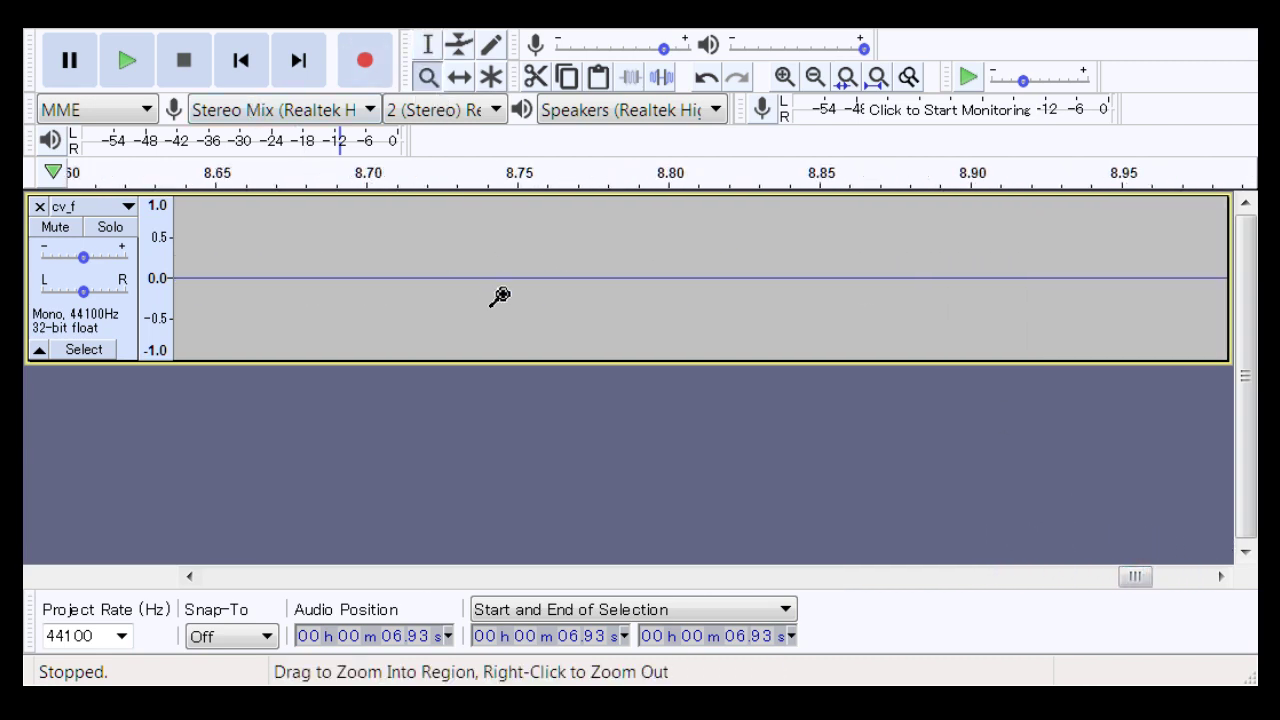
right_click(497, 297)
right_click(500, 297)
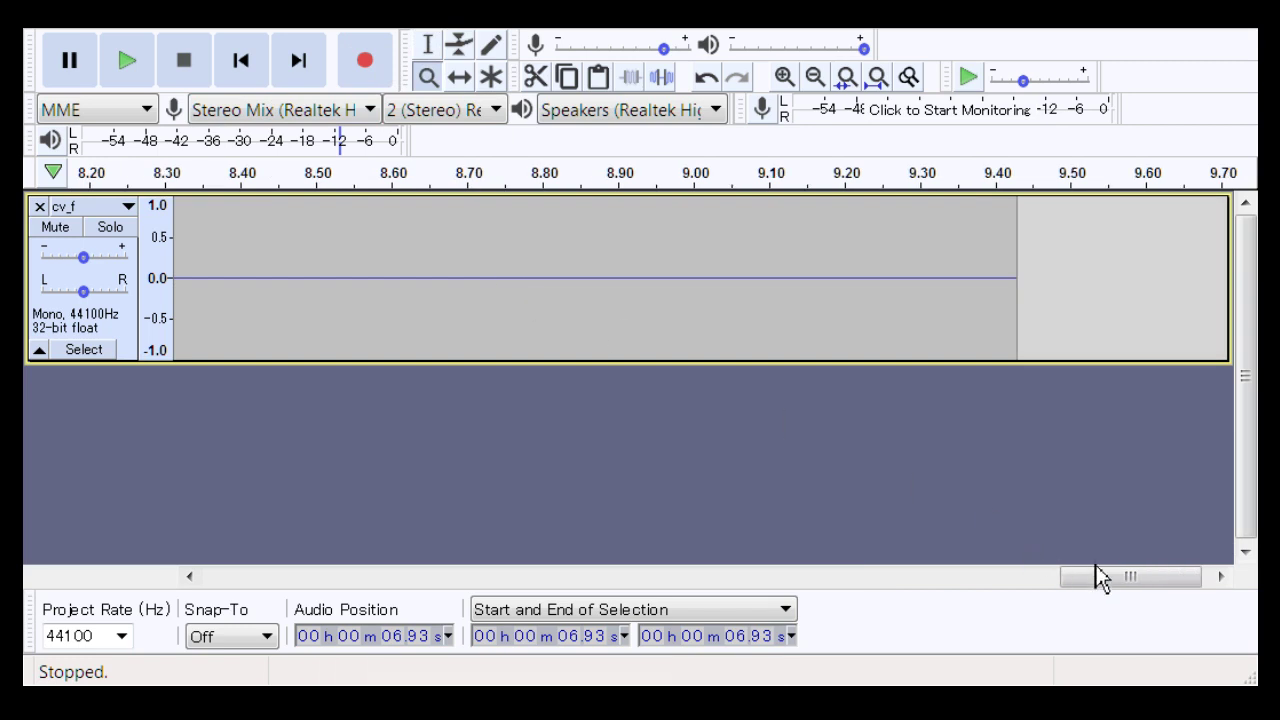
left_click_drag(1097, 577, 242, 551)
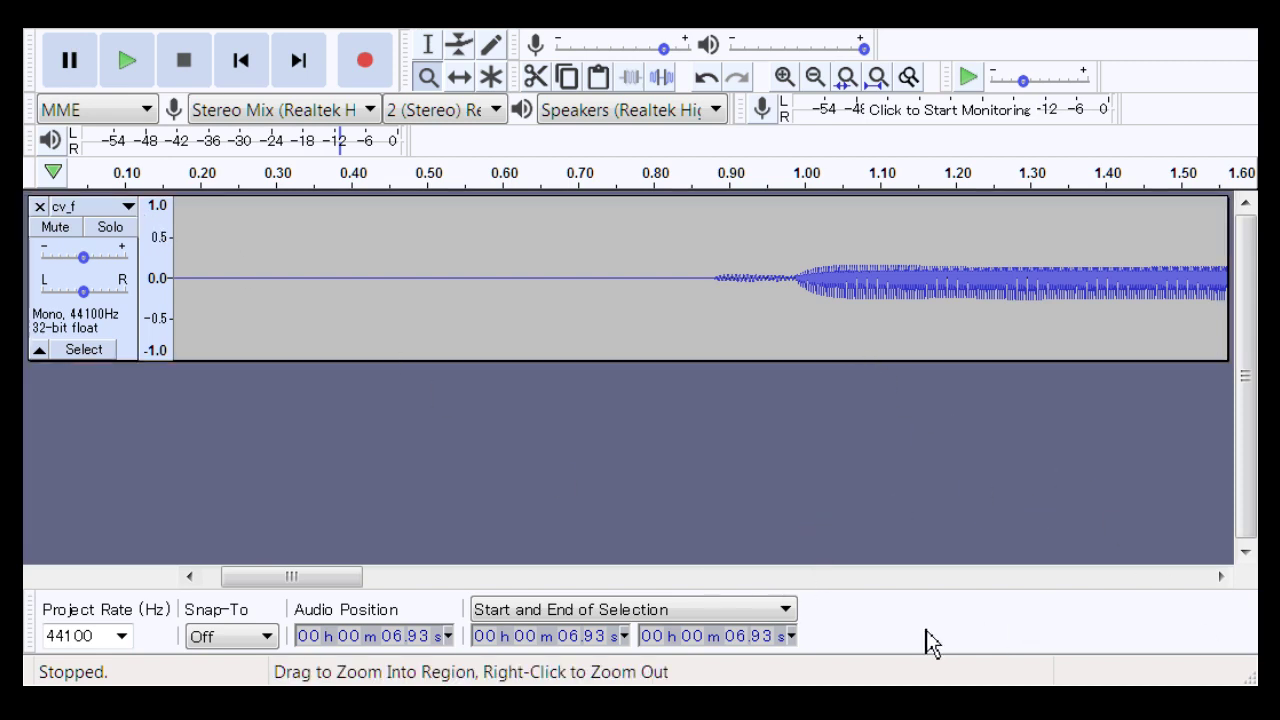
Step: Replace the cv_f track with cv_g and bring up the first syllable's consonant-to-vowel transition
left_click(39, 206)
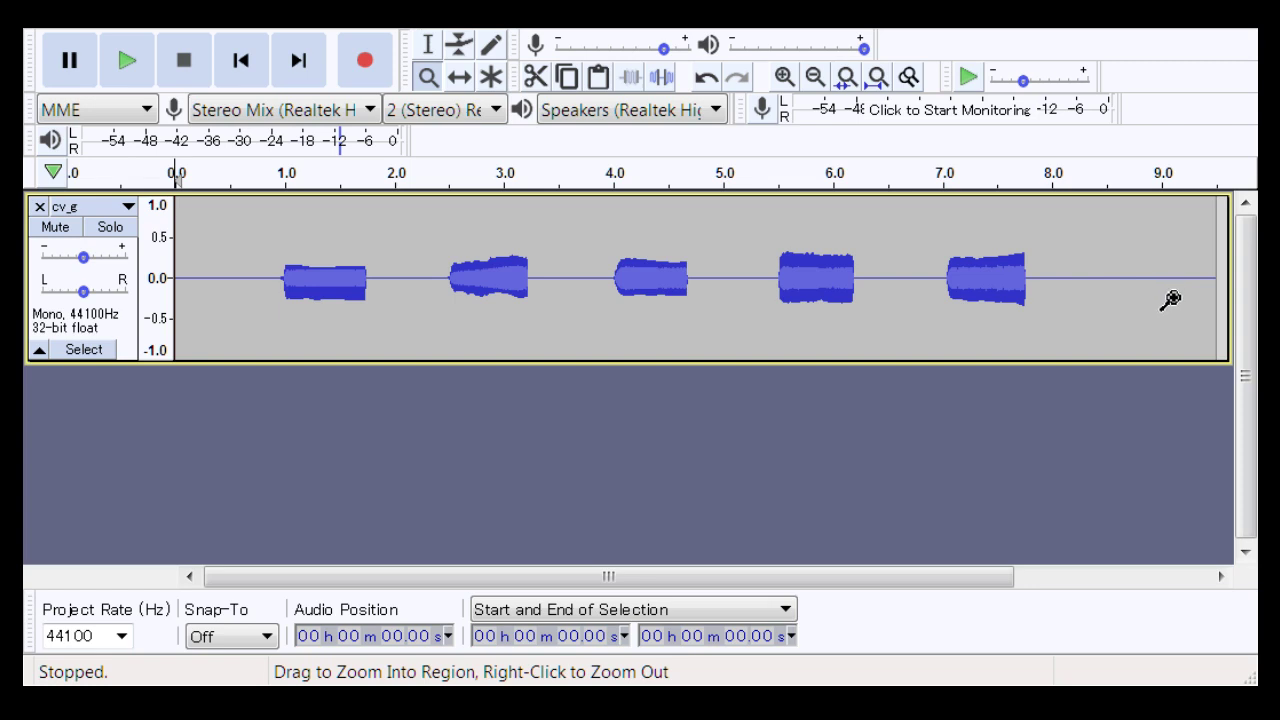
left_click(267, 289)
left_click(266, 289)
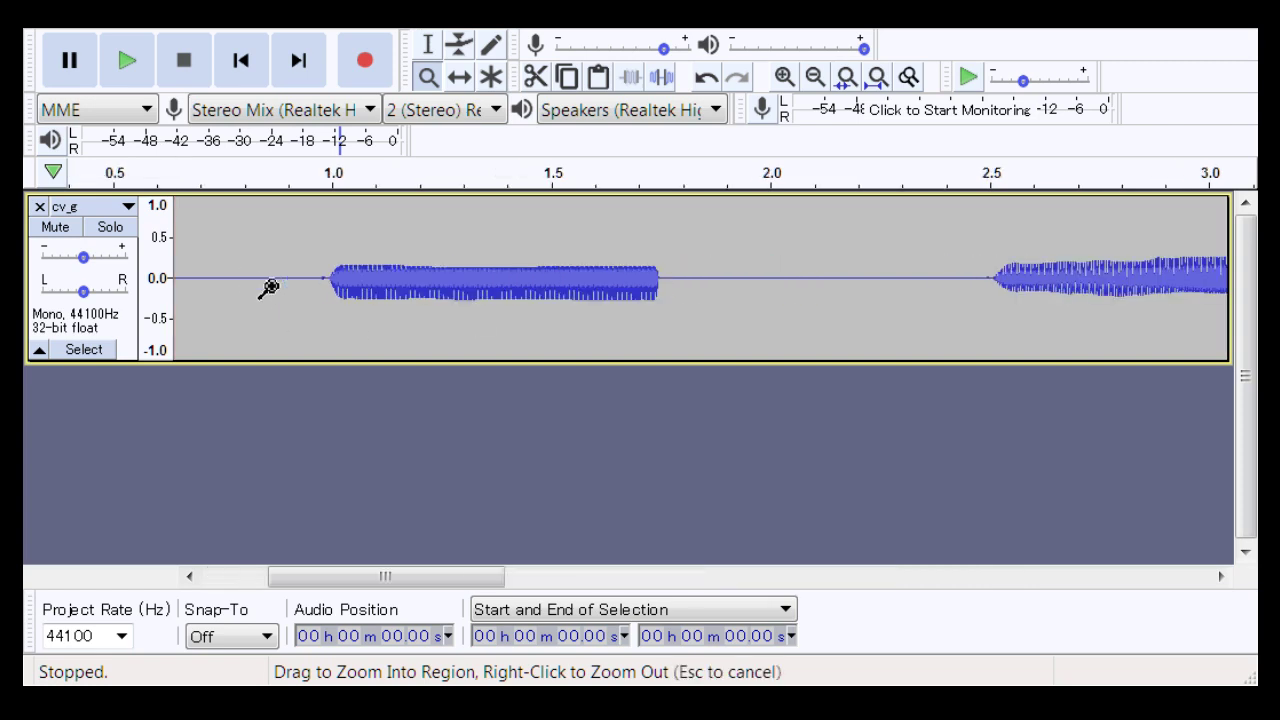
left_click(266, 289)
left_click(266, 289)
left_click(586, 314)
left_click(555, 316)
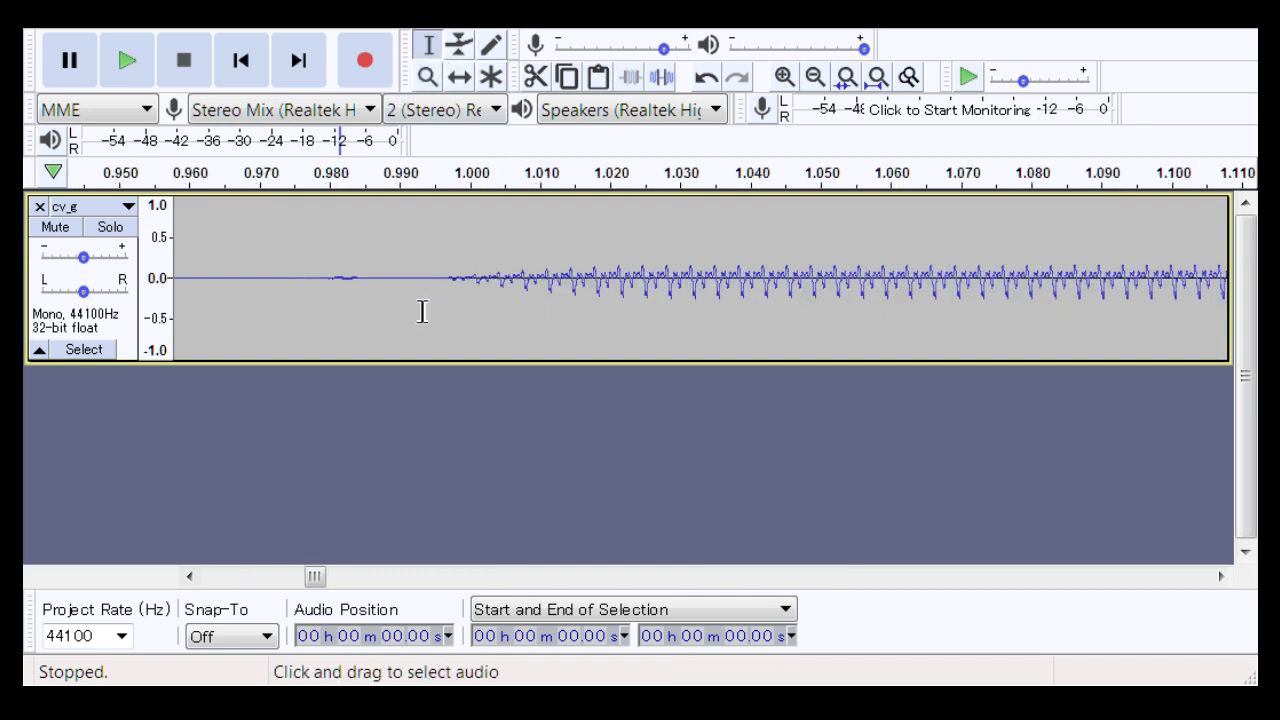
Step: Amplify the weak consonant of the first cv_g syllable, from about 0.979 to 0.987 s
left_click_drag(360, 303, 454, 336)
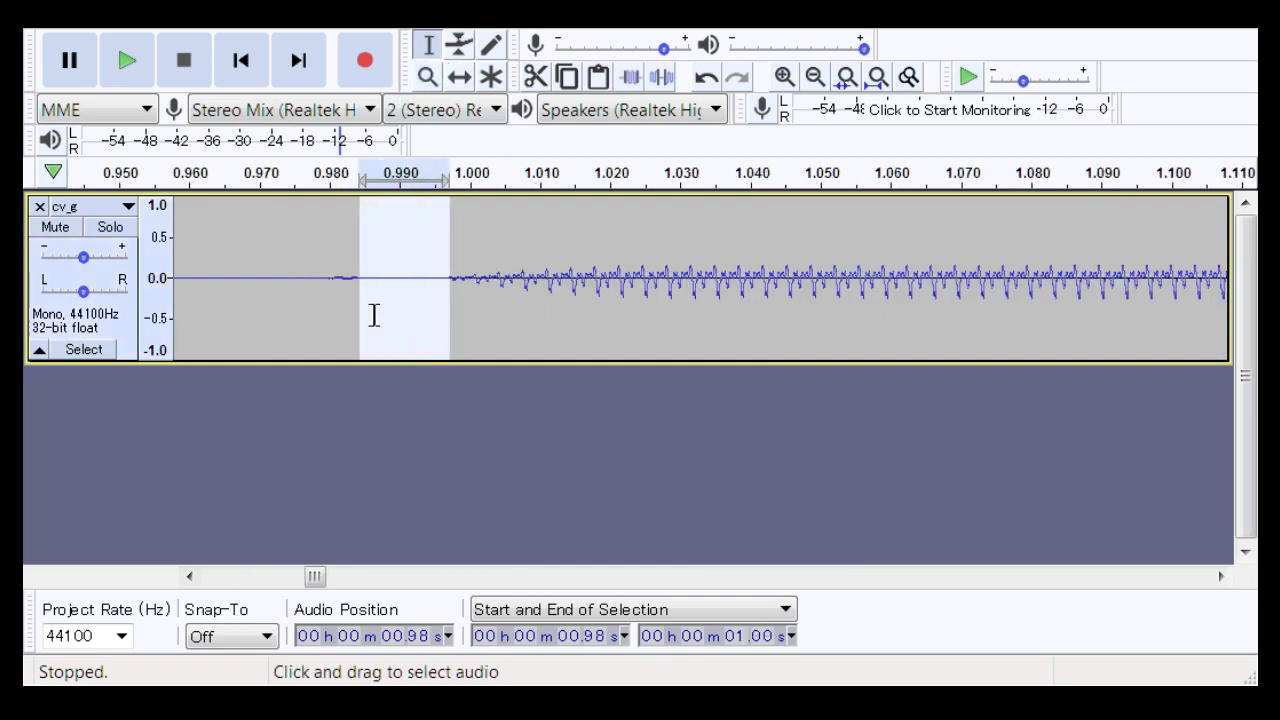
left_click_drag(324, 314, 382, 314)
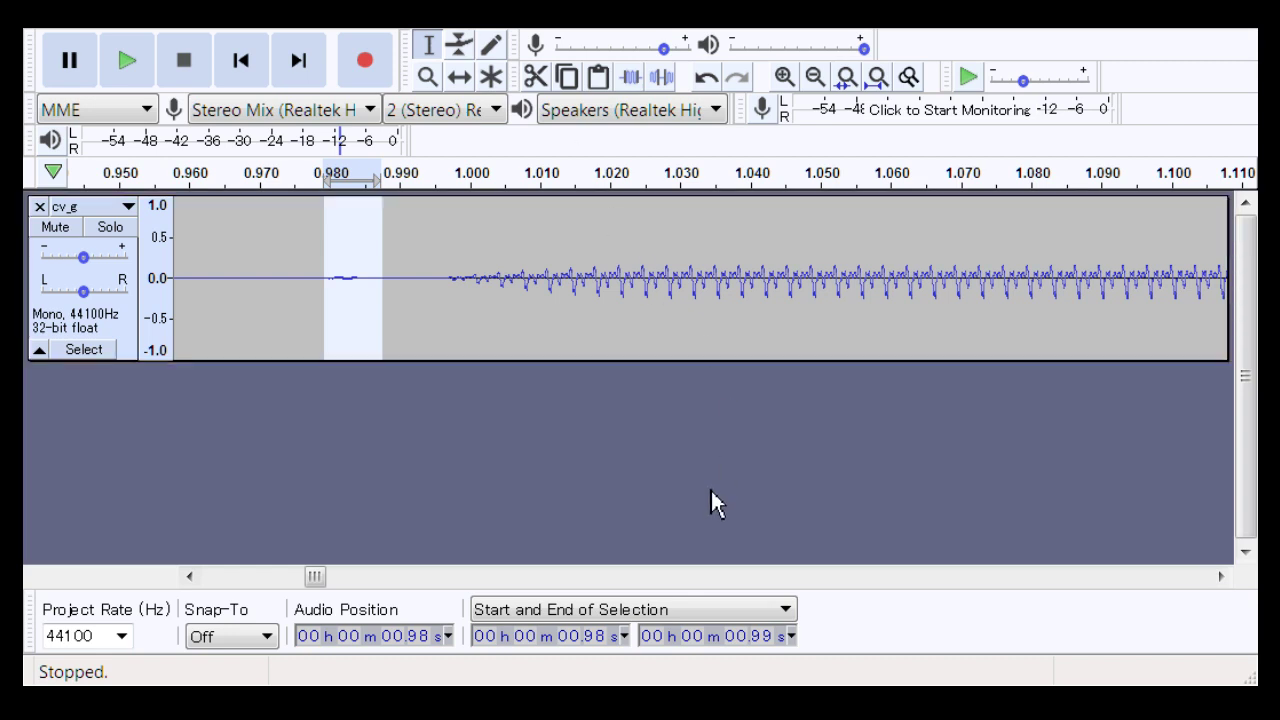
key("ctrl+z")
key("ctrl+y")
Step: Play back the first cv_g syllable from about 0.97 s
left_click(258, 250)
key("space")
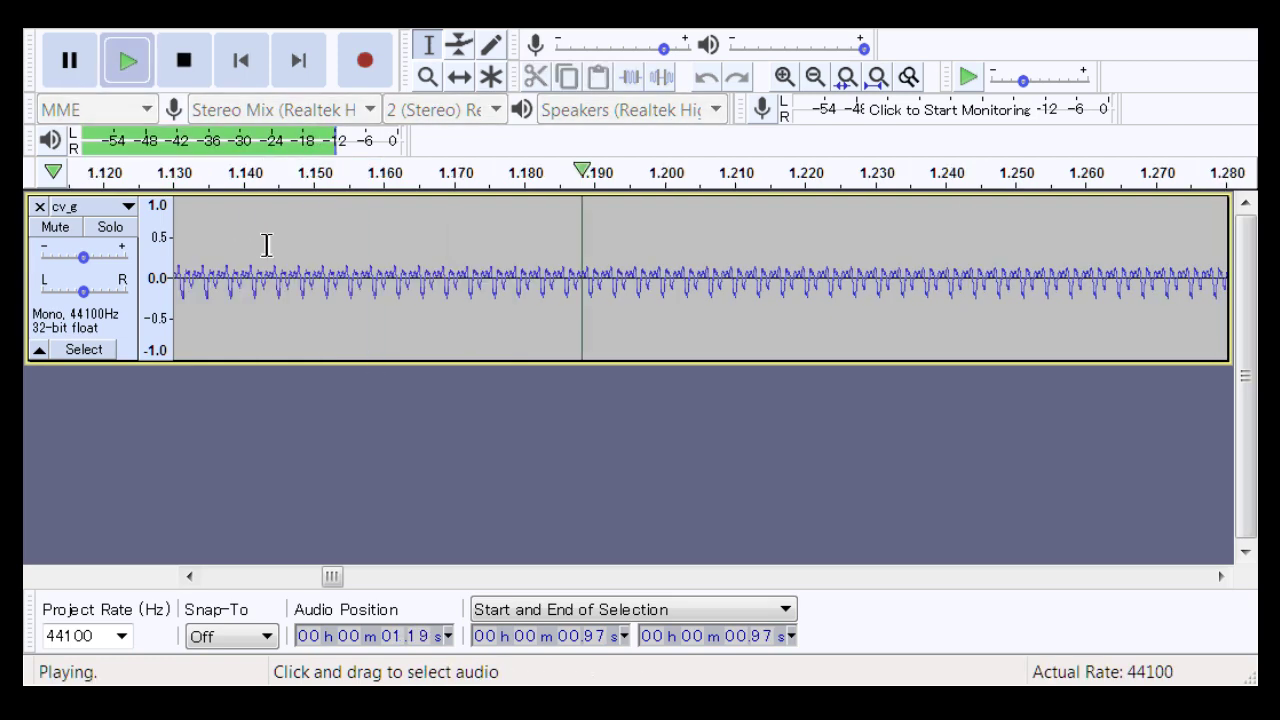
key("space")
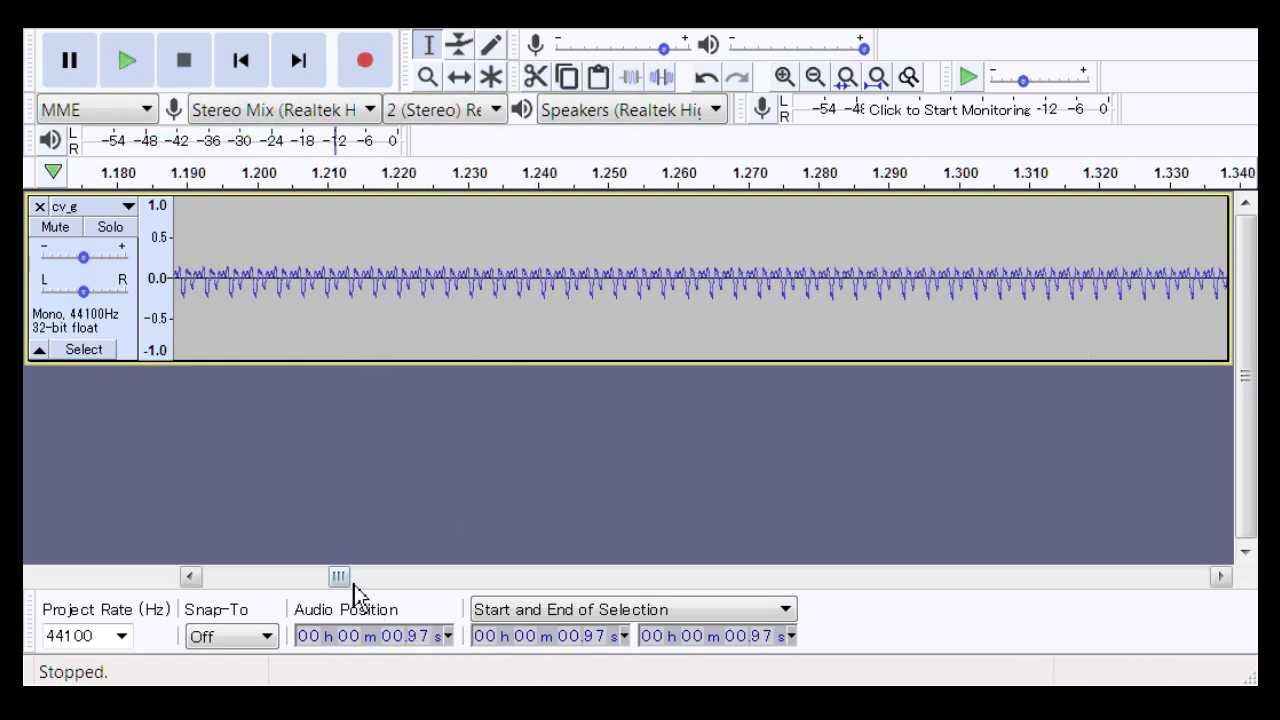
Step: Play back the second cv_g syllable's transition from just before its consonant, at about 2.47 s
left_click_drag(354, 585, 478, 614)
left_click(392, 268)
key("space")
key("space")
Step: Amplify the weak consonant of the second cv_g syllable, from about 2.480 to 2.507 s
left_click_drag(476, 312, 663, 315)
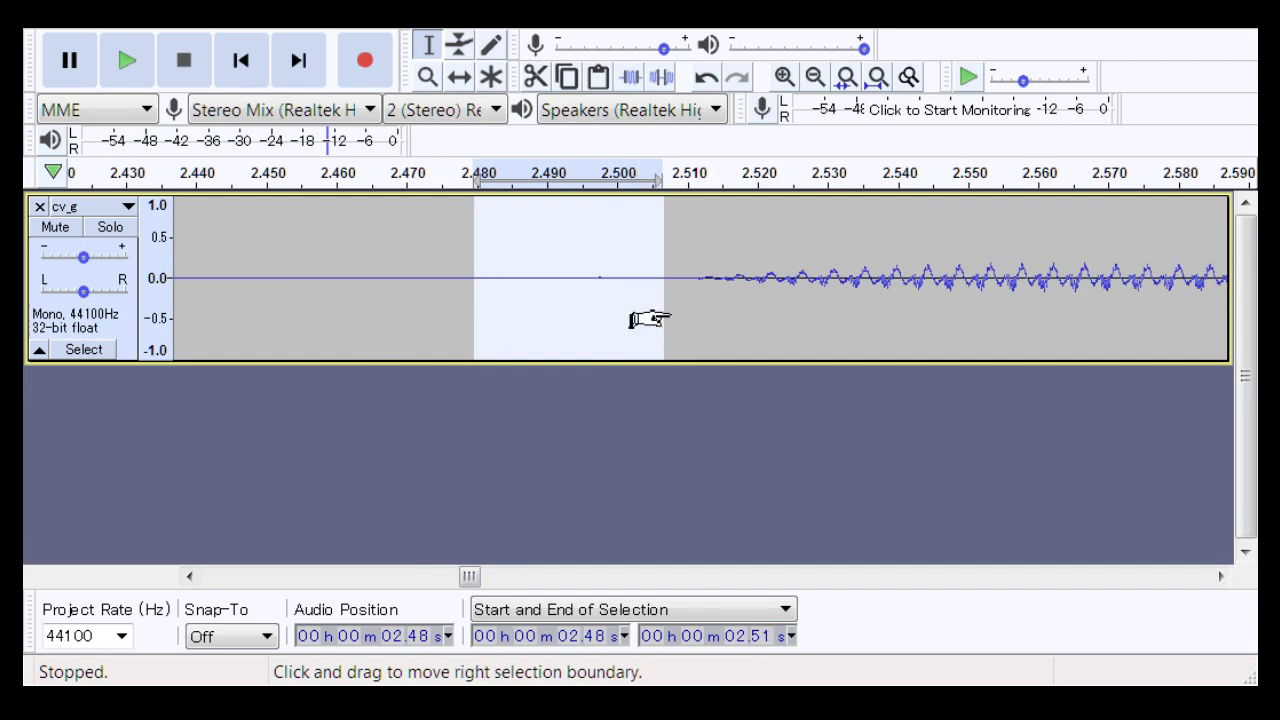
key("ctrl+z")
left_click(388, 309)
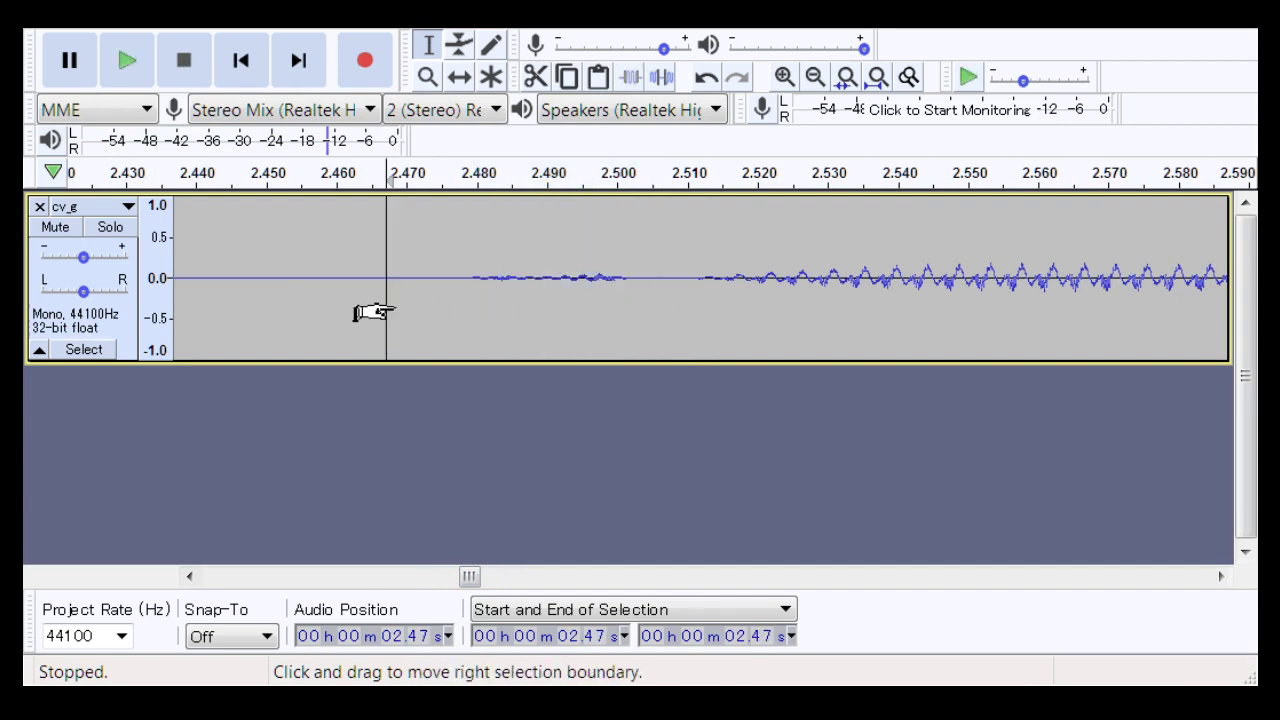
Step: Play back the second cv_g syllable from about 2.467 s
key("space")
key("space")
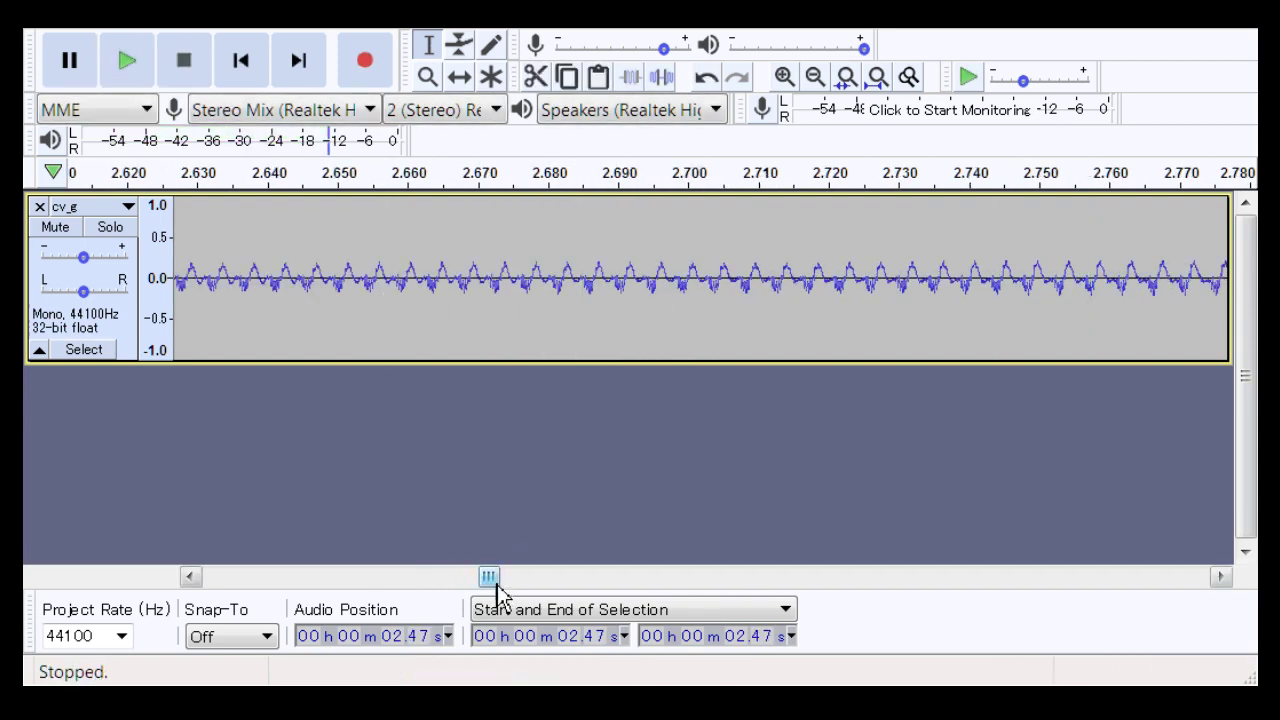
Step: Amplify the third cv_g syllable's consonant, from about 4.005 to 4.020 s, and play it back from about 3.995 s
left_click_drag(490, 578, 636, 592)
left_click_drag(517, 330, 628, 348)
left_click(451, 307)
key("space")
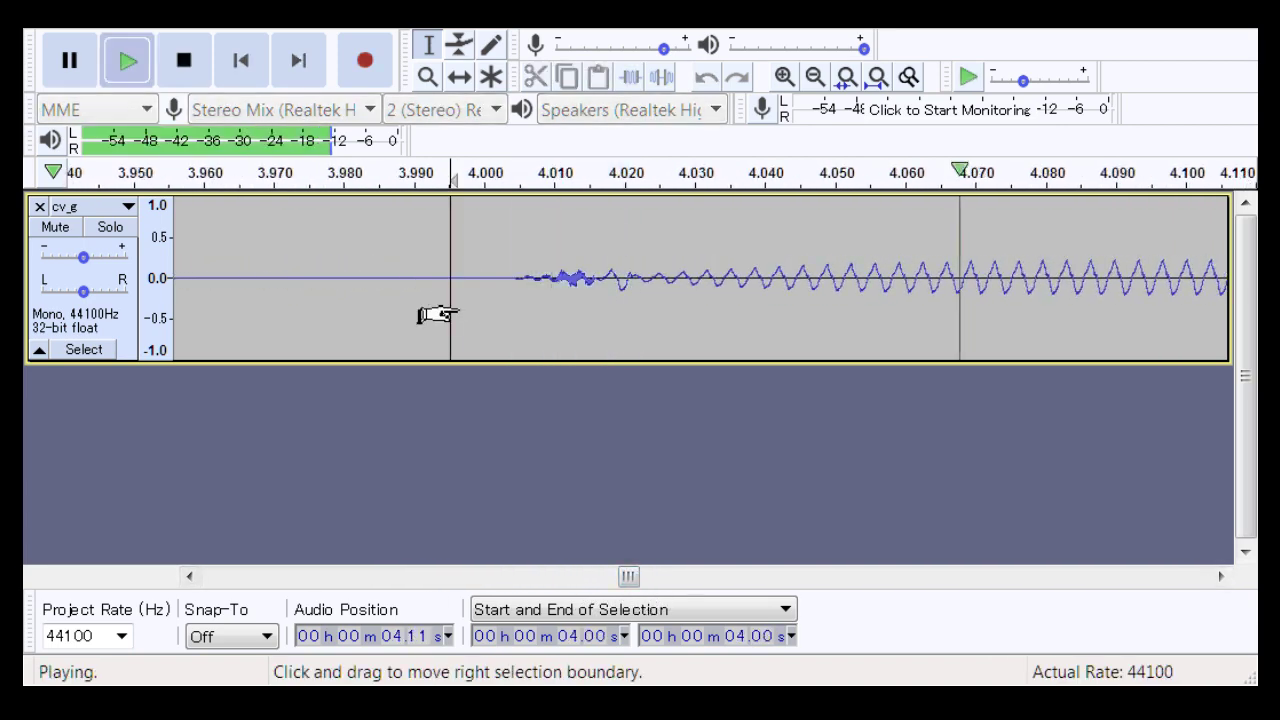
key("space")
key("space")
key("space")
Step: Amplify the fourth cv_g syllable's consonant, from about 5.500 to 5.519 s, and play it back from about 5.49 s
left_click_drag(661, 588, 787, 606)
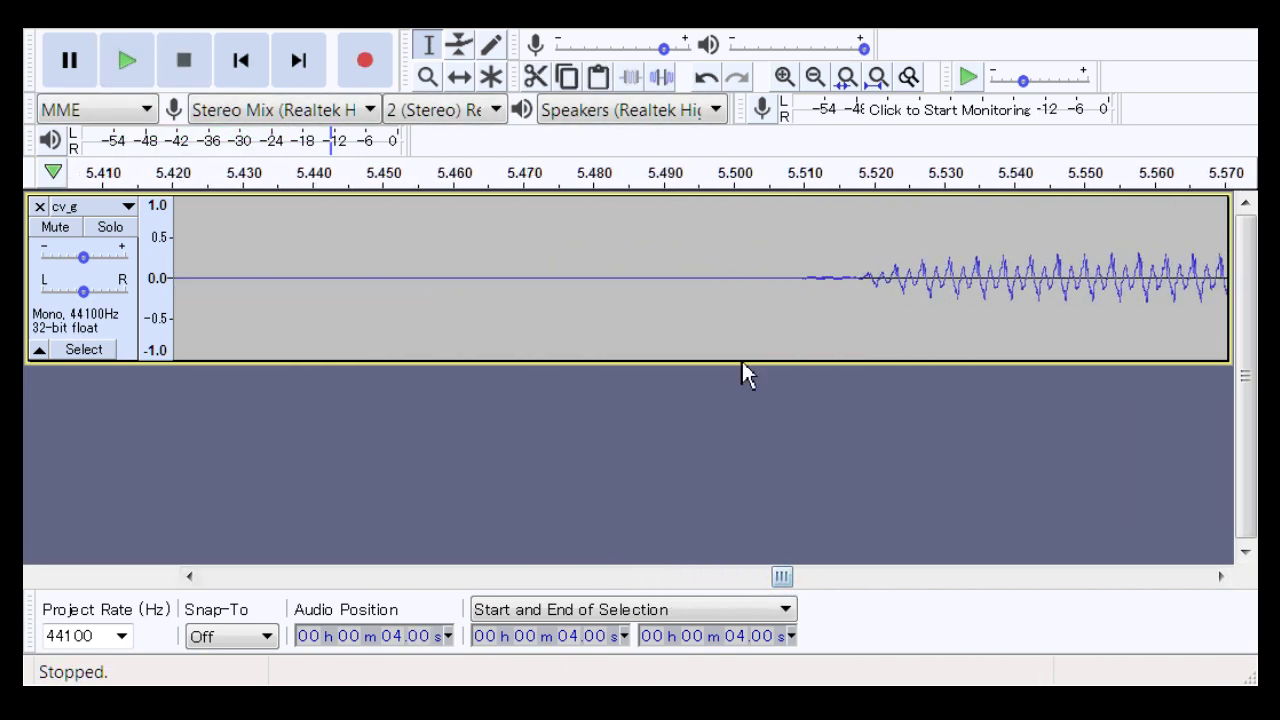
left_click_drag(736, 364, 870, 374)
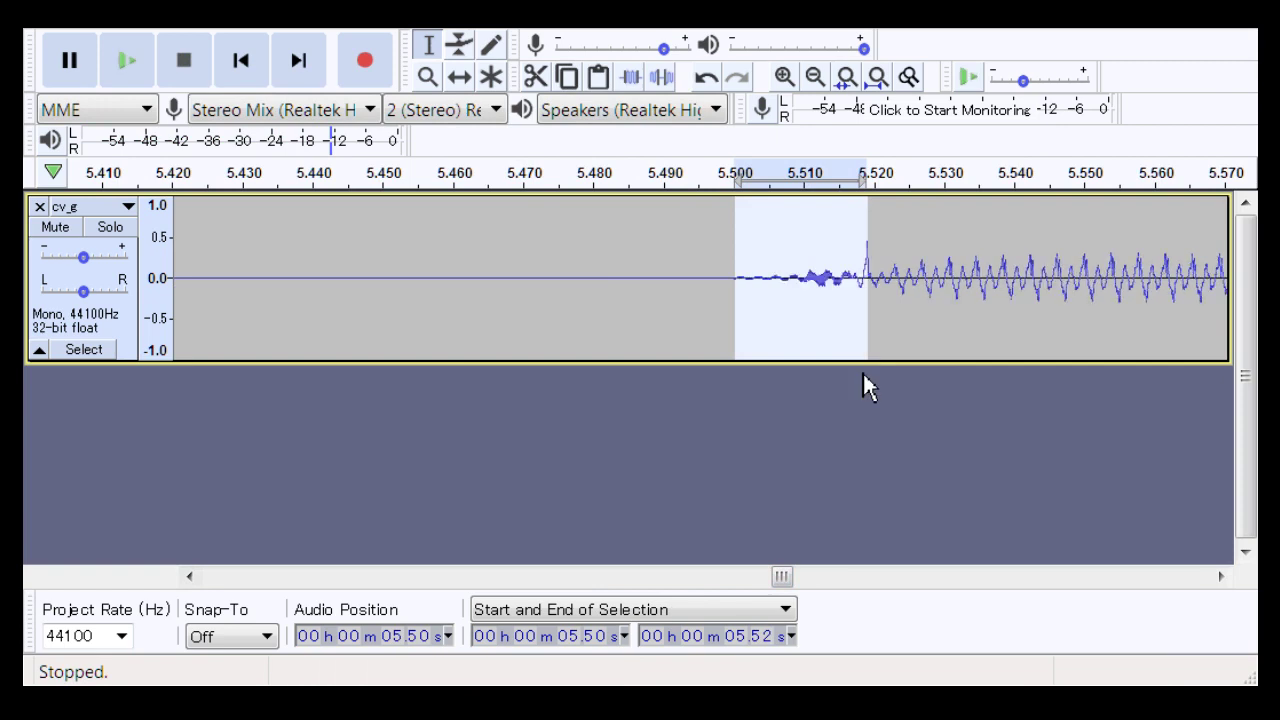
left_click(614, 308)
key("space")
key("space")
key("space")
key("space")
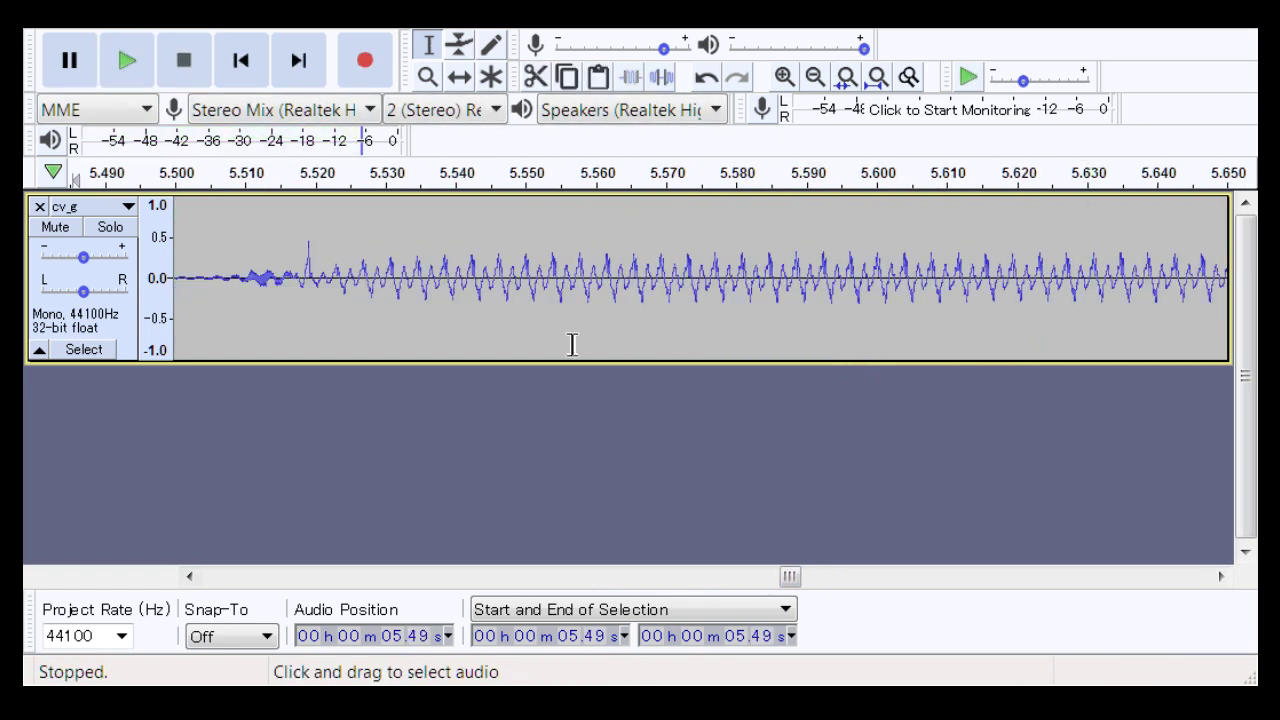
Step: Delete the sharp spike at about 5.519 s in the fourth cv_g syllable and play it back from about 5.51 s
mouse_move(308, 310)
left_mouse_down()
mouse_move(324, 320)
mouse_move(316, 330)
left_mouse_up()
left_click(300, 334)
left_click(229, 318)
key("space")
key("space")
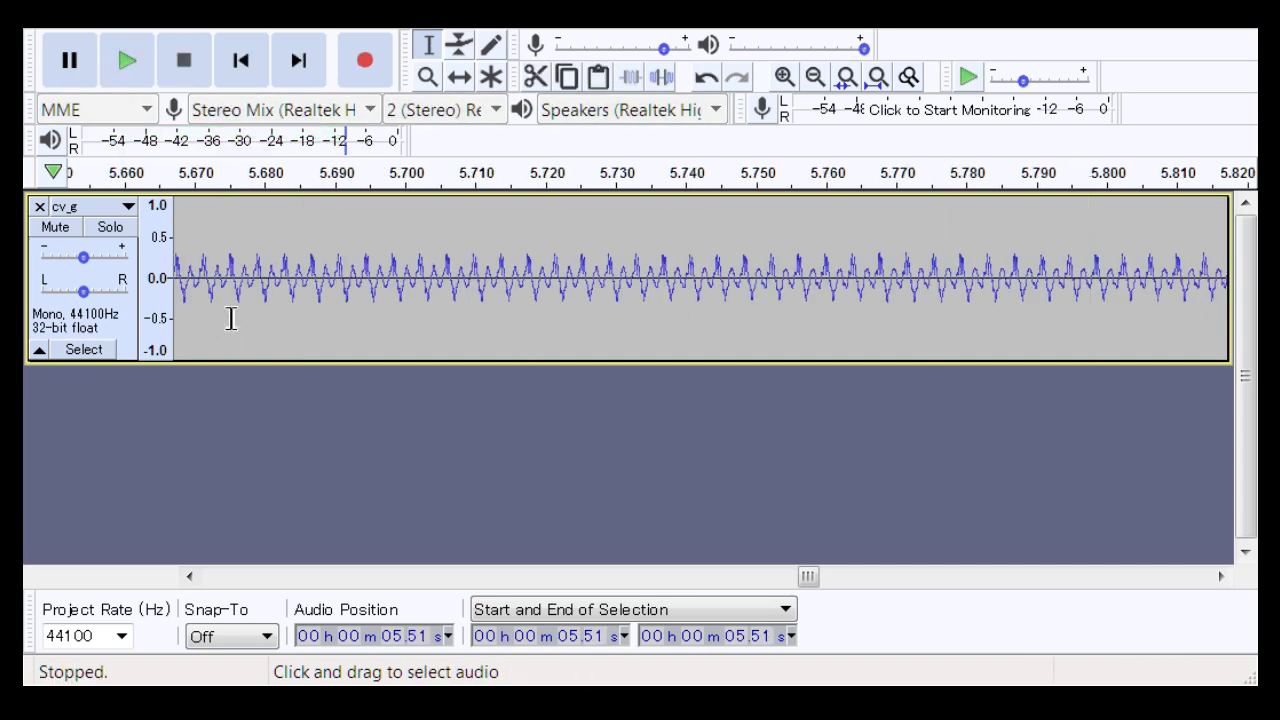
Step: Replay the fourth cv_g syllable several times from about 5.51 s to check its consonant-to-vowel transition
key("space")
key("space")
left_click_drag(814, 580, 787, 620)
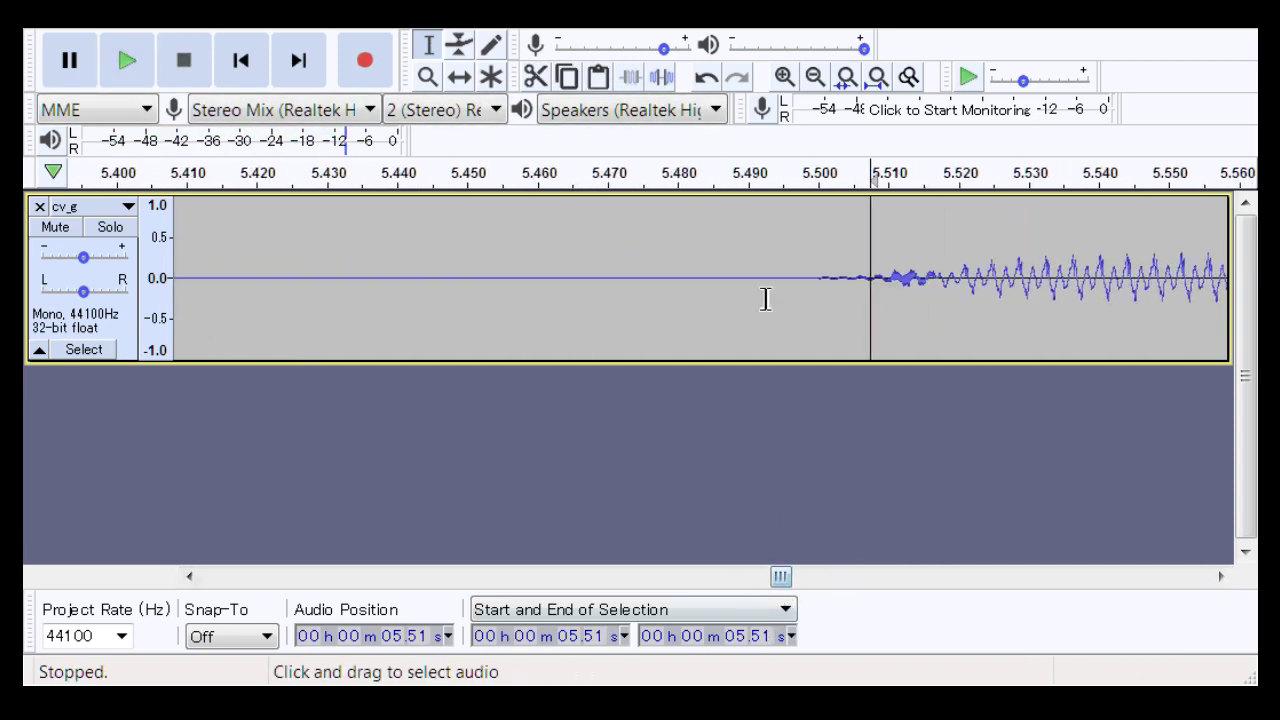
key("space")
key("space")
key("space")
left_click_drag(814, 578, 948, 601)
key("space")
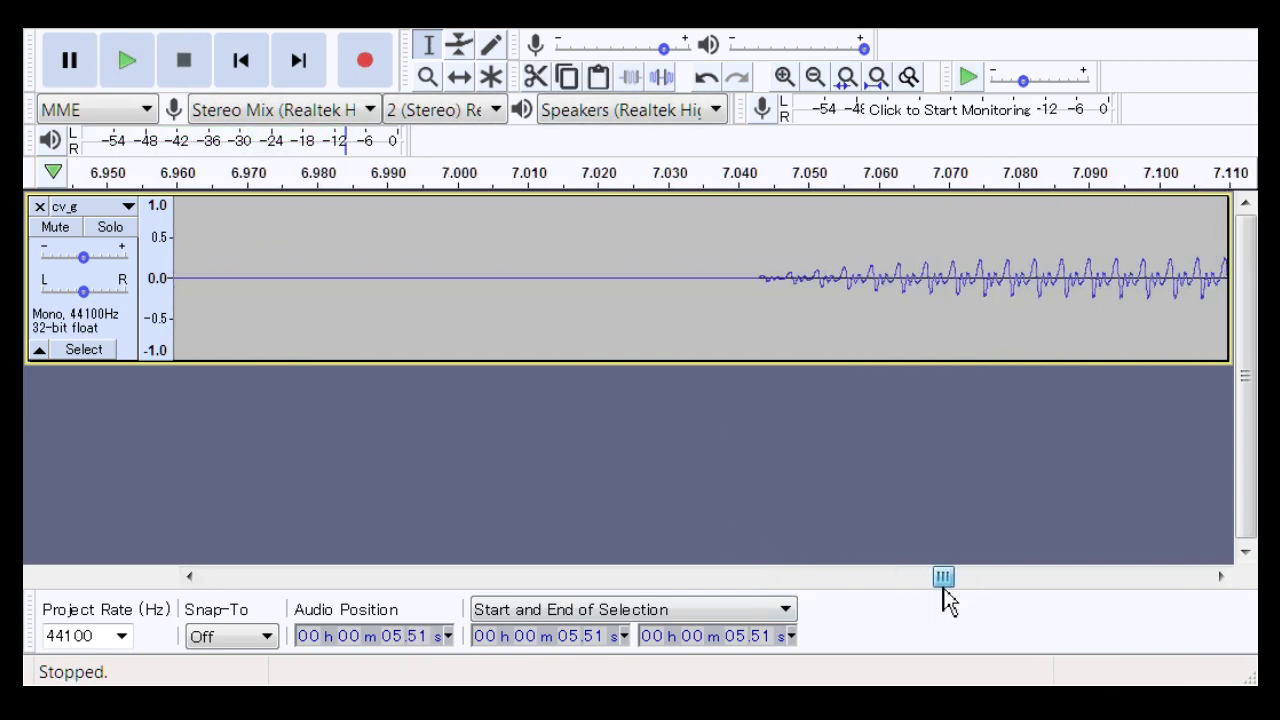
key("space")
key("space")
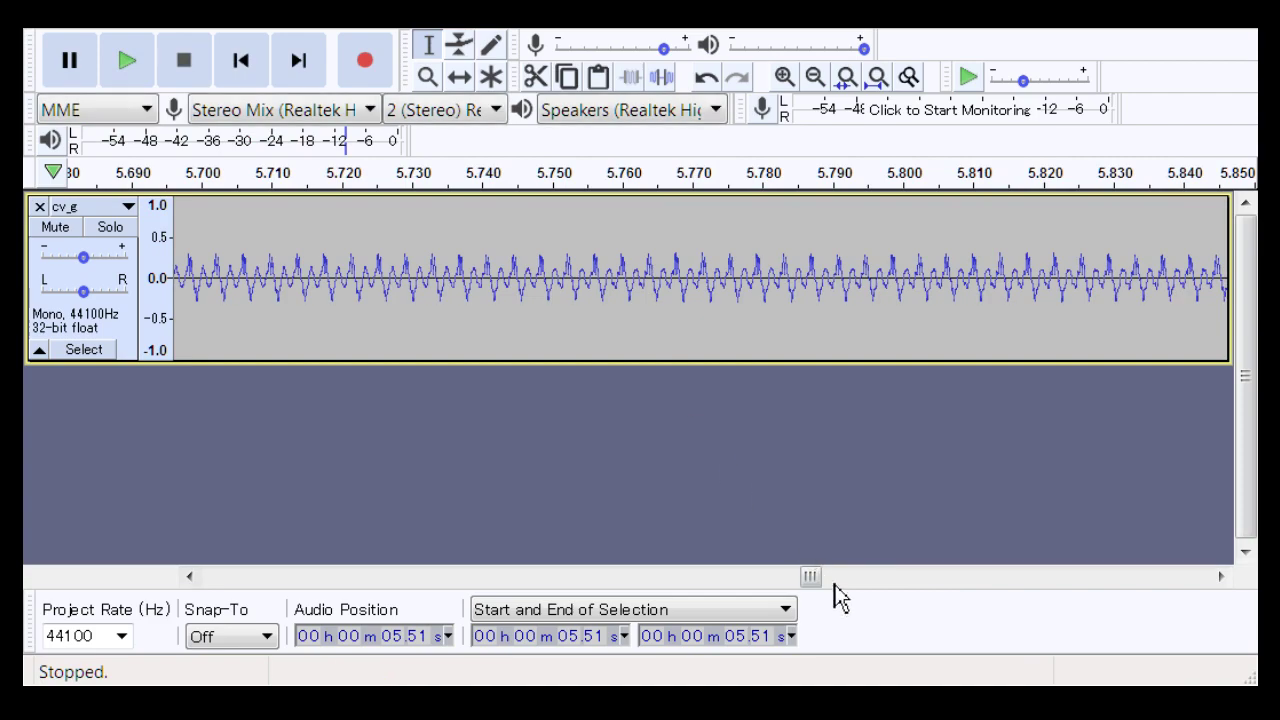
Step: Make the cv_g track taller and amplify the fifth syllable's weak consonant, from about 7.008 to 7.039 s
left_click_drag(682, 363, 760, 514)
left_click_drag(810, 577, 945, 615)
left_click_drag(362, 430, 578, 468)
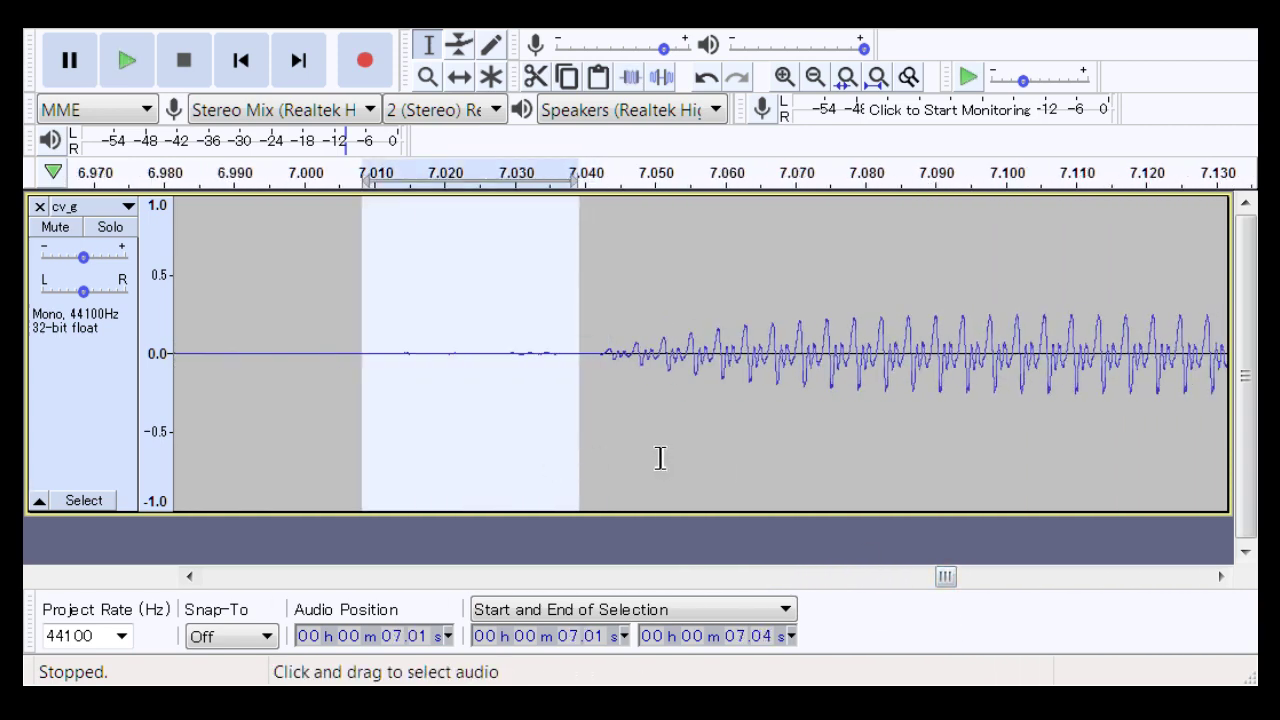
key("ctrl+r")
Step: Play back the fifth cv_g syllable from about 7.008 s
left_click(360, 430)
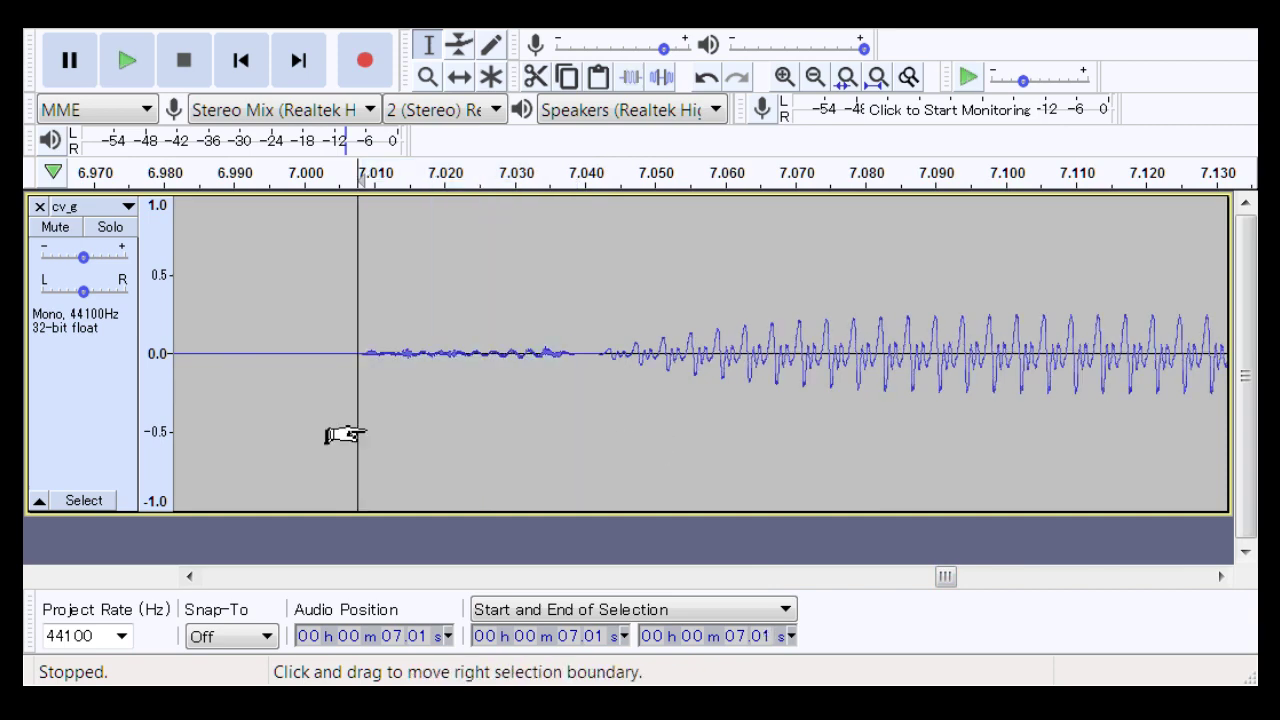
key("space")
key("space")
Step: Play back the first cv_g syllable's transition, from about 0.969 to 1.038 s
left_click_drag(990, 577, 251, 577)
left_click_drag(251, 517, 320, 540)
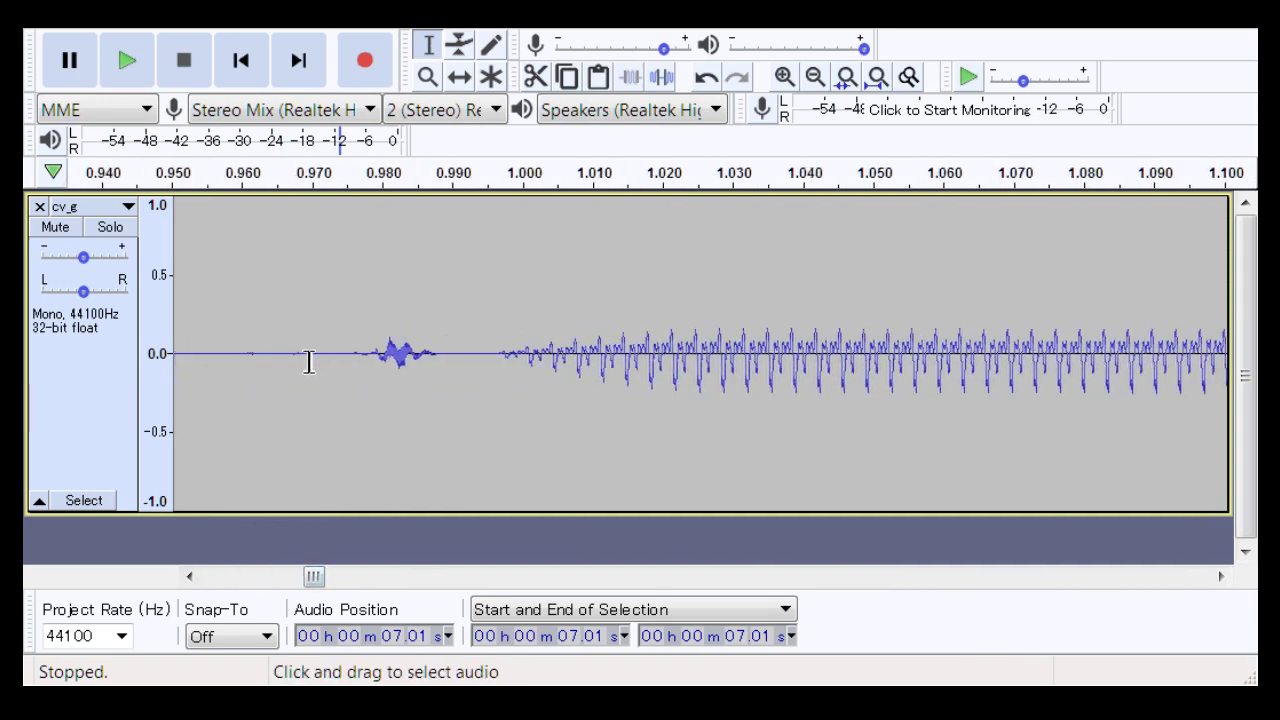
left_click_drag(305, 363, 789, 406)
key("space")
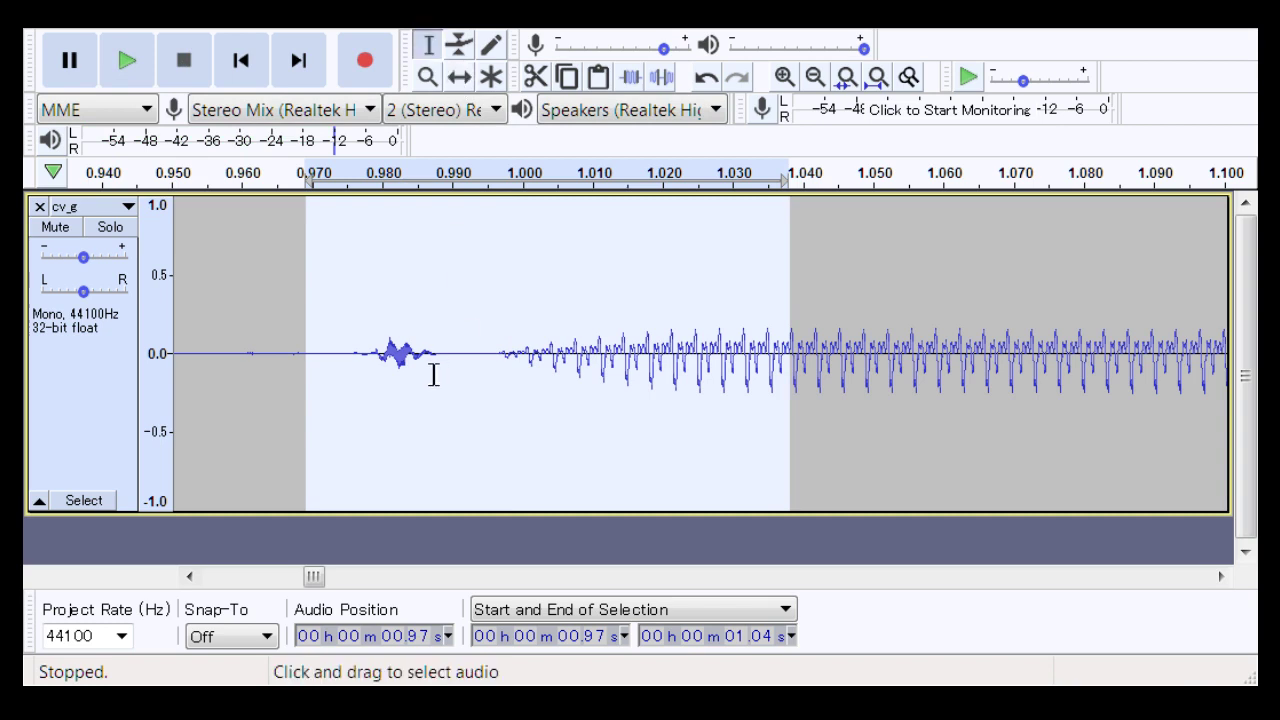
Step: Try to delete the gap between consonant and vowel in the first cv_g syllable, from about 0.987 to 0.998 s
left_click_drag(433, 375, 512, 404)
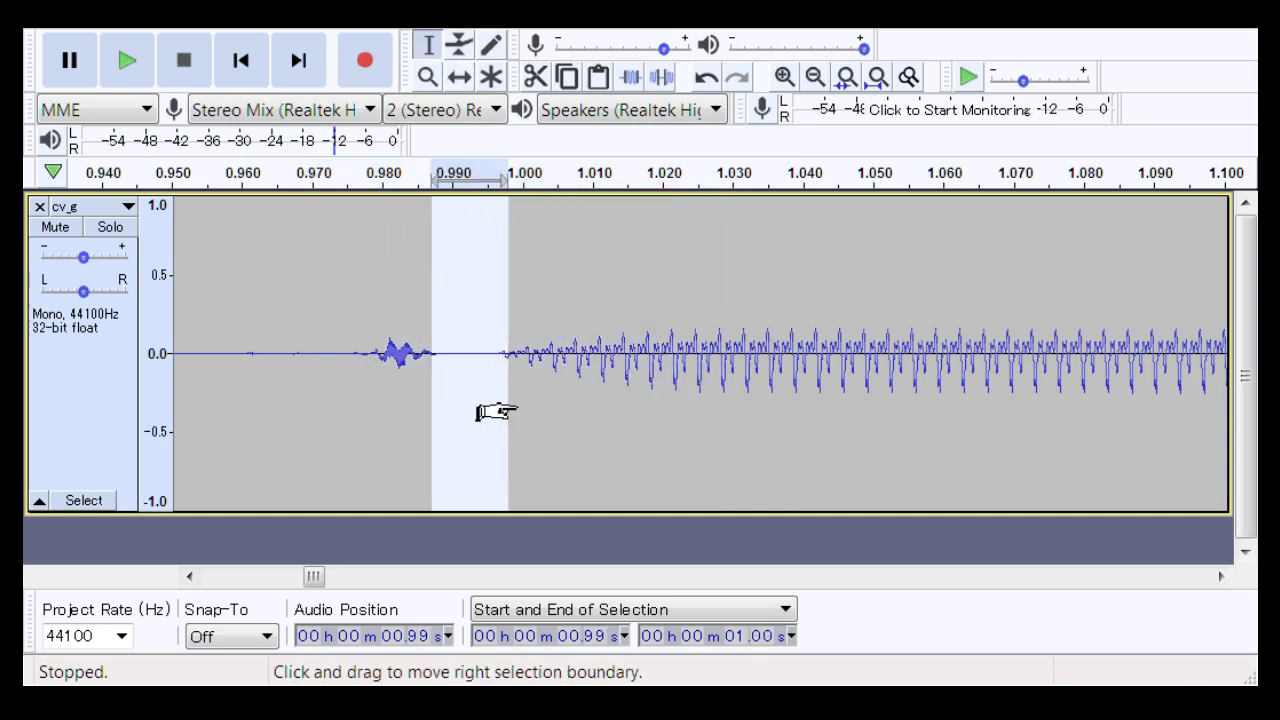
key("ctrl+z")
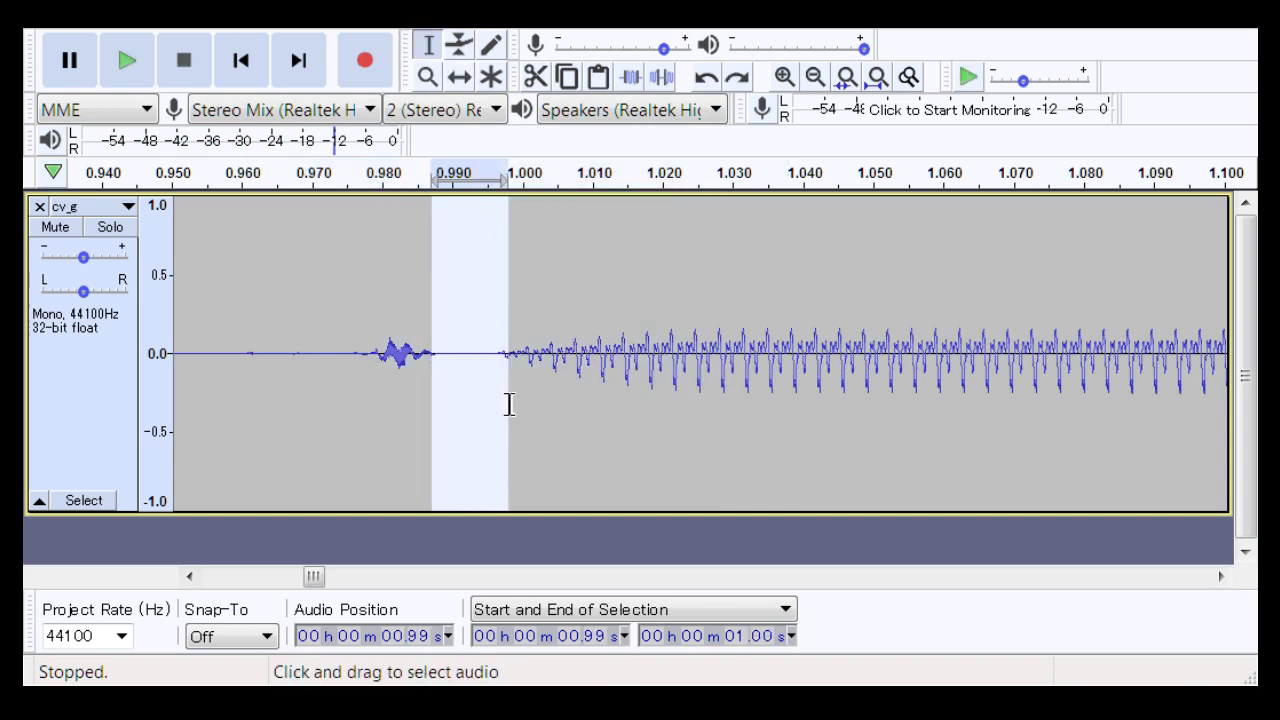
left_click_drag(309, 360, 702, 382)
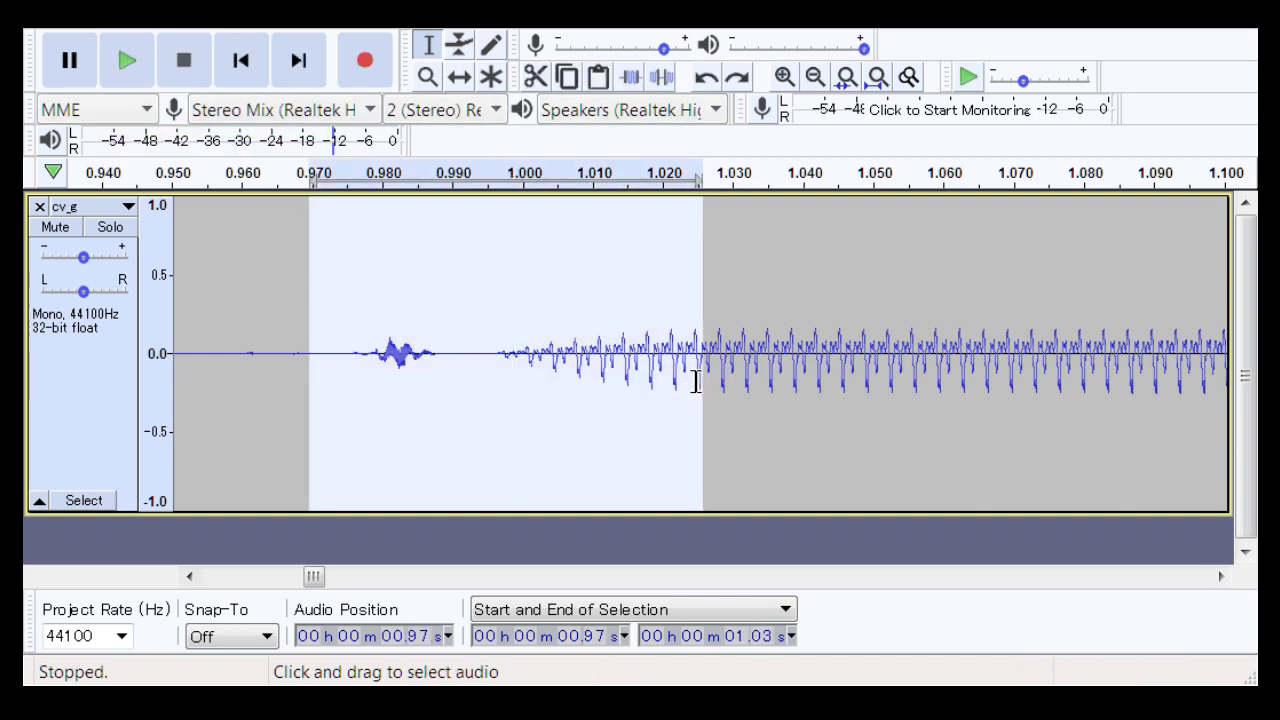
Step: Apply an effect that shortens the first cv_g consonant and shifts it earlier, over about 0.967 to 0.991 s, and play it back
left_click_drag(290, 286, 457, 290)
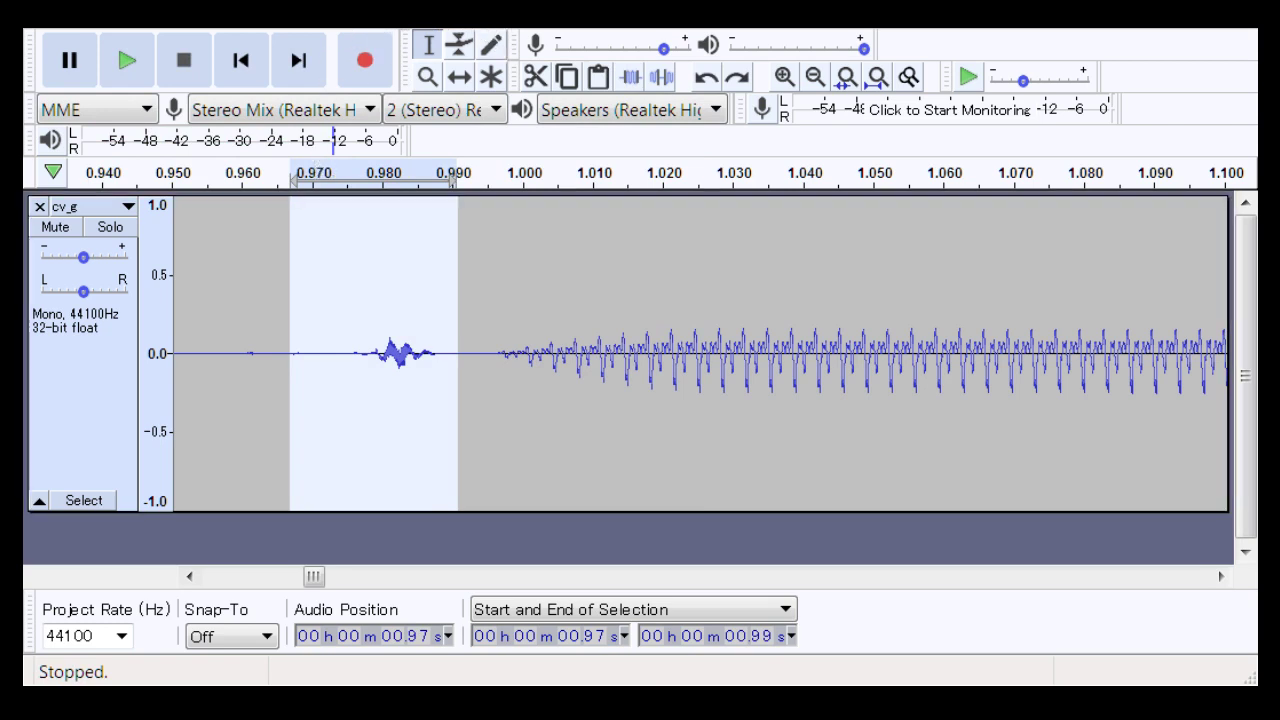
left_click(265, 363)
key("space")
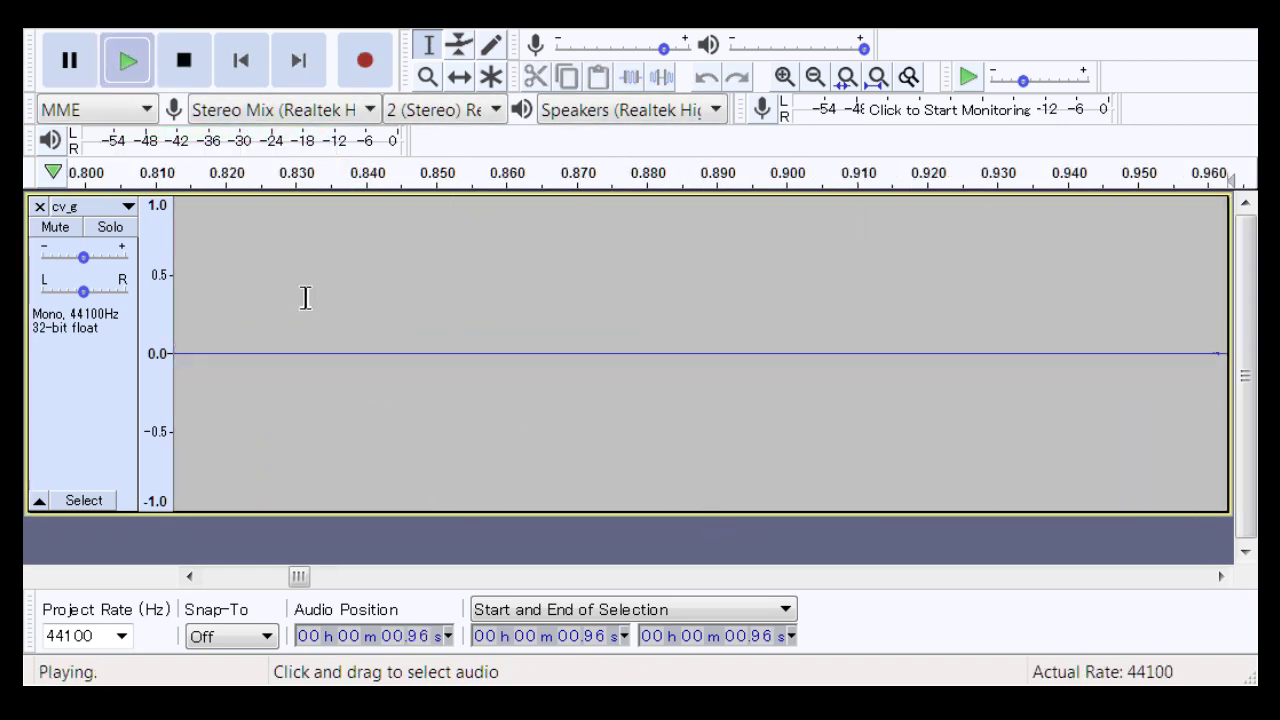
key("space")
Step: Apply the same consonant-shortening effect to the second cv_g syllable, from about 2.470 to 2.508 s
left_click_drag(325, 577, 480, 623)
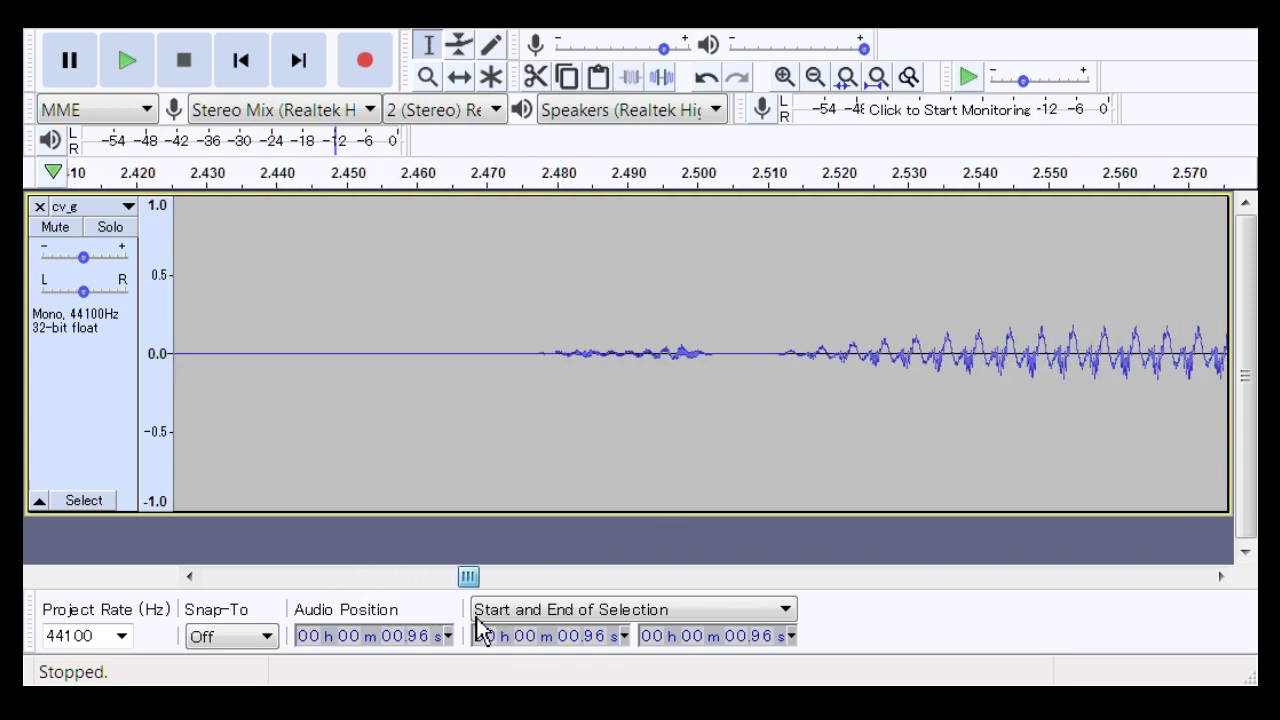
left_click_drag(491, 430, 746, 447)
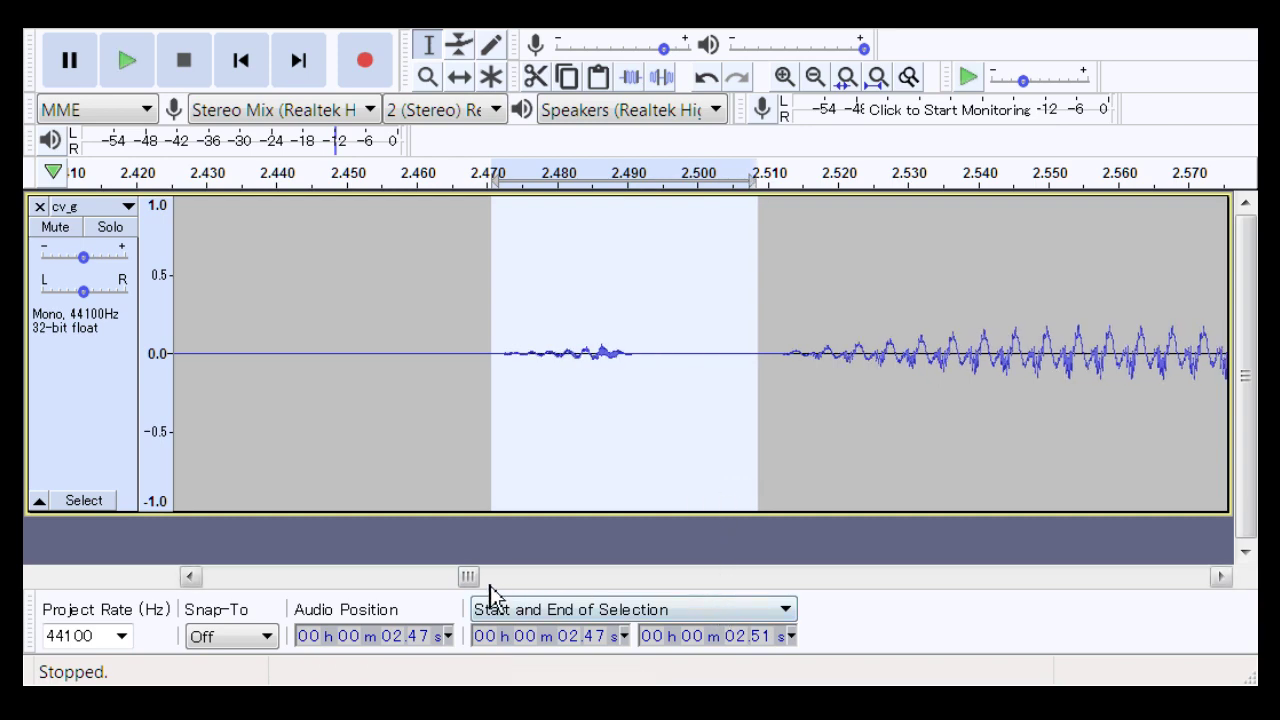
Step: Apply the same shortening effect to the third cv_g consonant, from about 4.002 to 4.024 s, and play it back
left_click_drag(490, 594, 647, 605)
left_click_drag(501, 393, 345, 409)
left_click(352, 380)
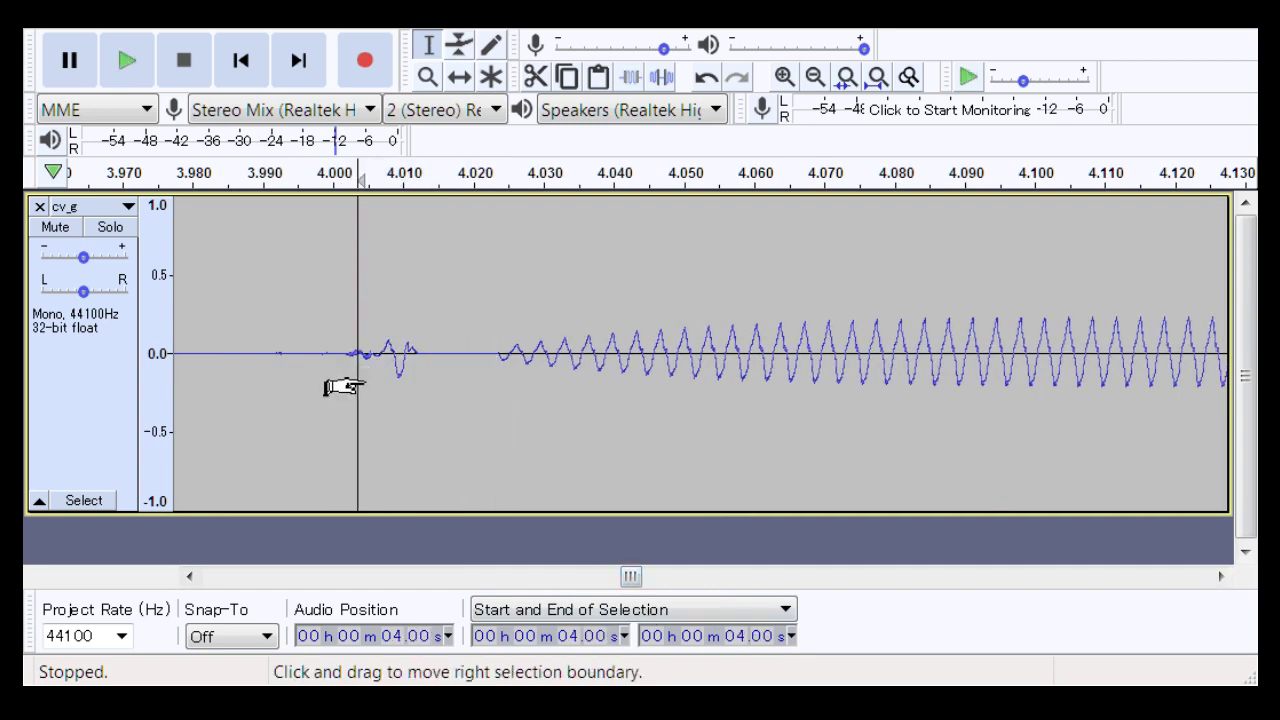
key("space")
key("space")
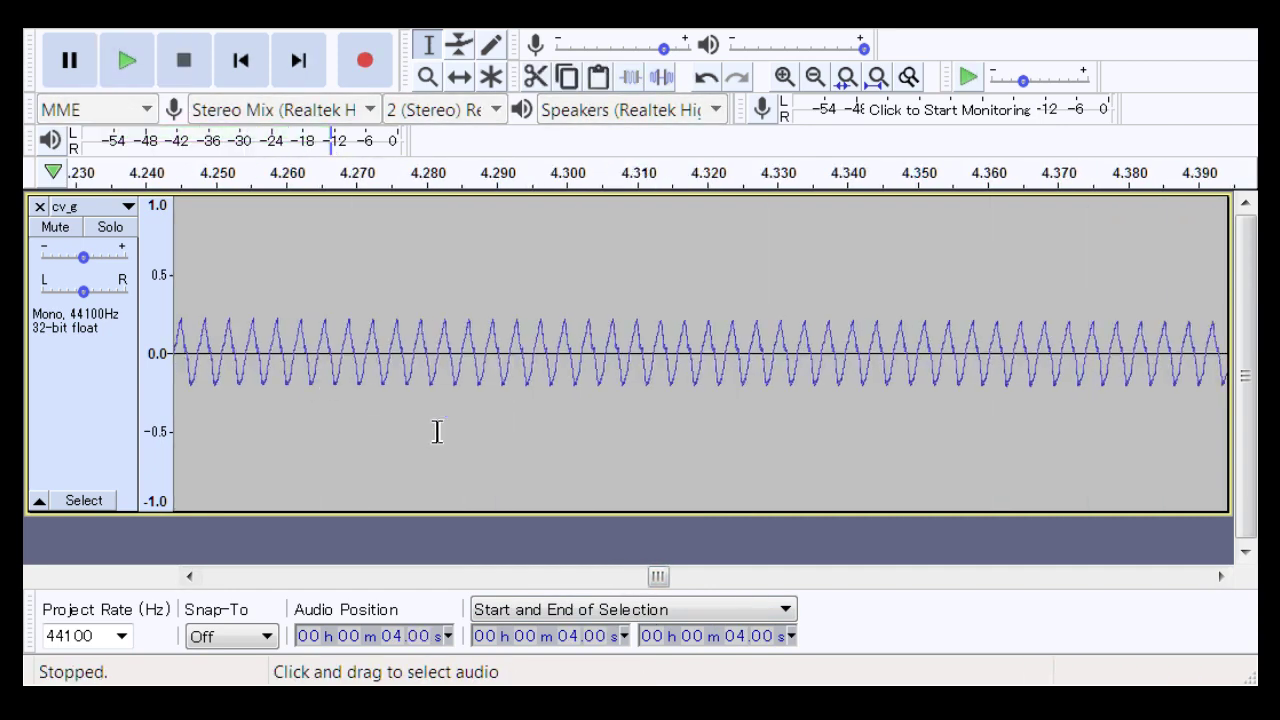
Step: Apply the same shortening effect to the fourth cv_g consonant, from about 5.491 to 5.519 s, and play it back
left_click_drag(657, 577, 784, 600)
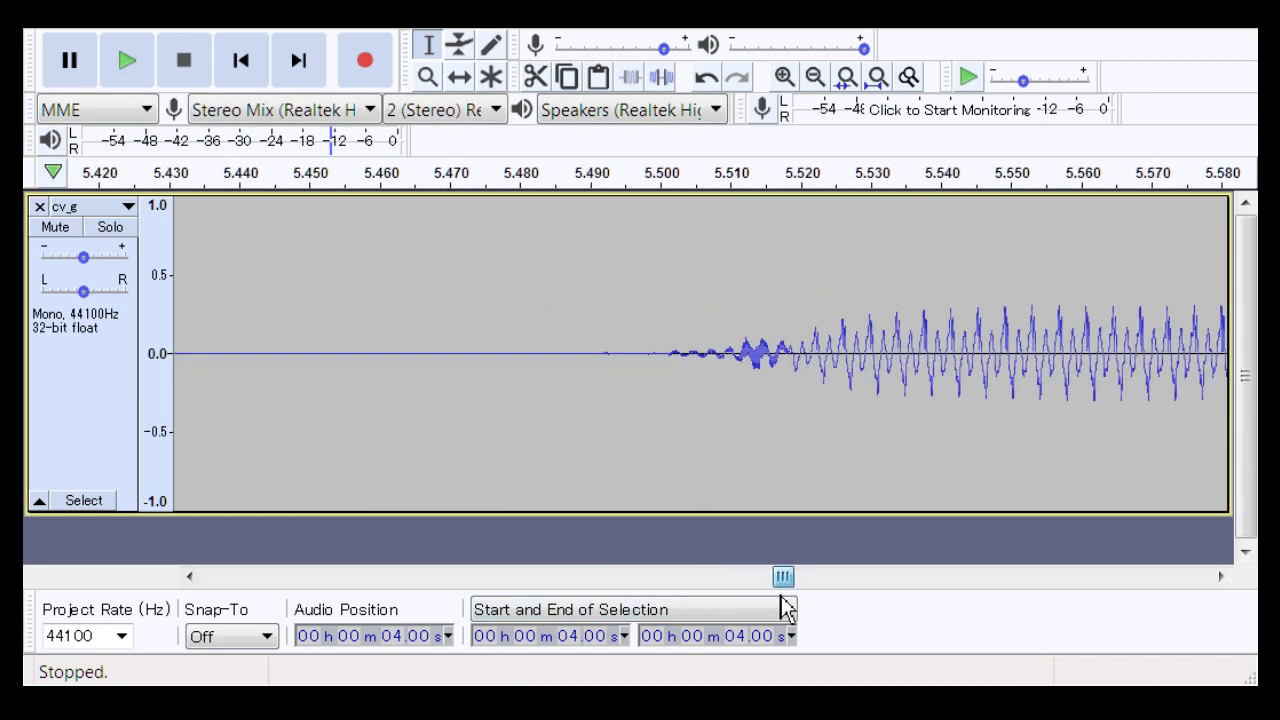
left_click_drag(597, 465, 789, 470)
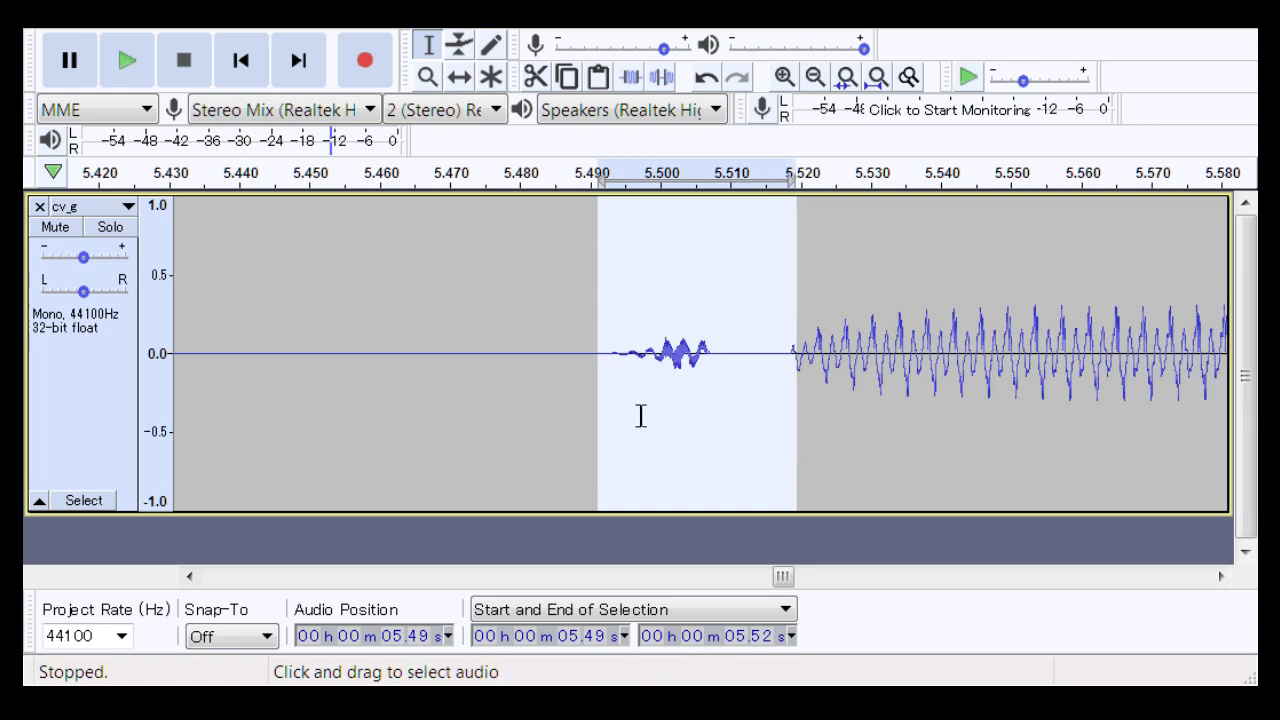
left_click(580, 409)
key("space")
key("space")
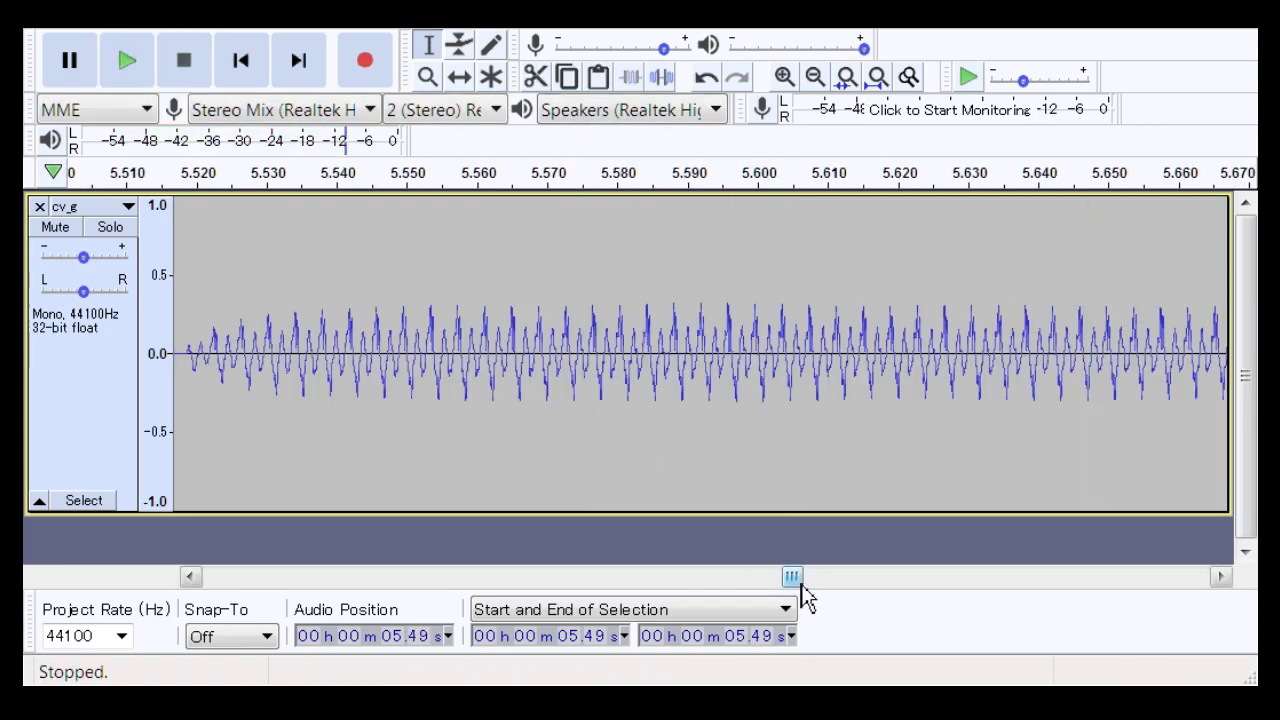
Step: Apply the same shortening effect to the fifth cv_g consonant, from about 7.003 to 7.043 s, and play it back
left_click_drag(800, 584, 954, 612)
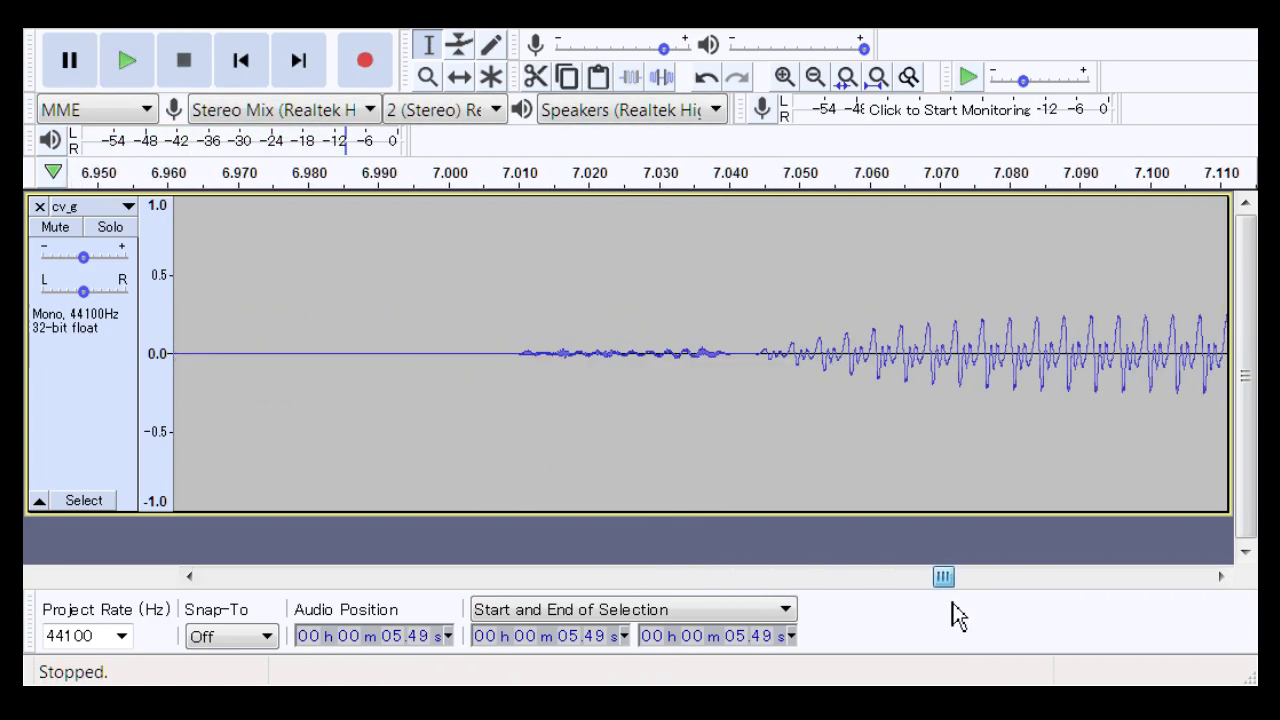
left_click_drag(471, 400, 746, 433)
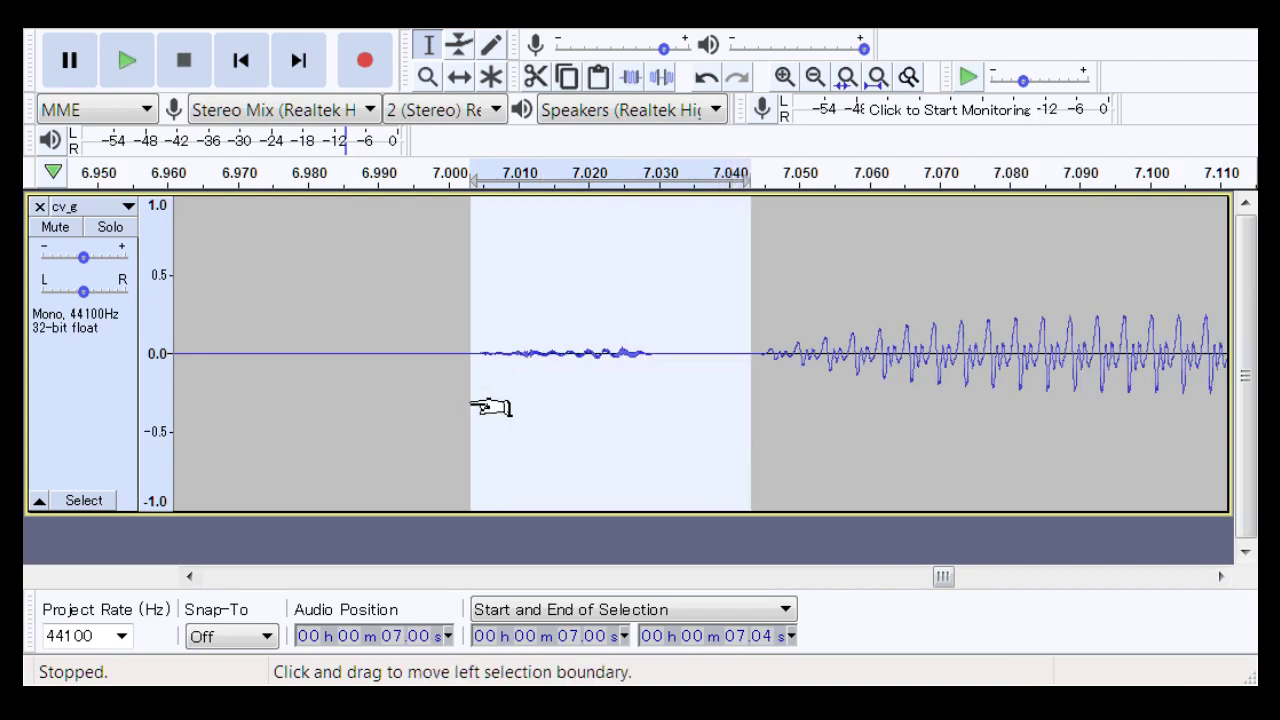
left_click(433, 409)
key("space")
key("space")
Step: Delete the silent gap between consonant and vowel in the first cv_g syllable, from about 0.976 to 0.998 s
left_click_drag(966, 590, 324, 570)
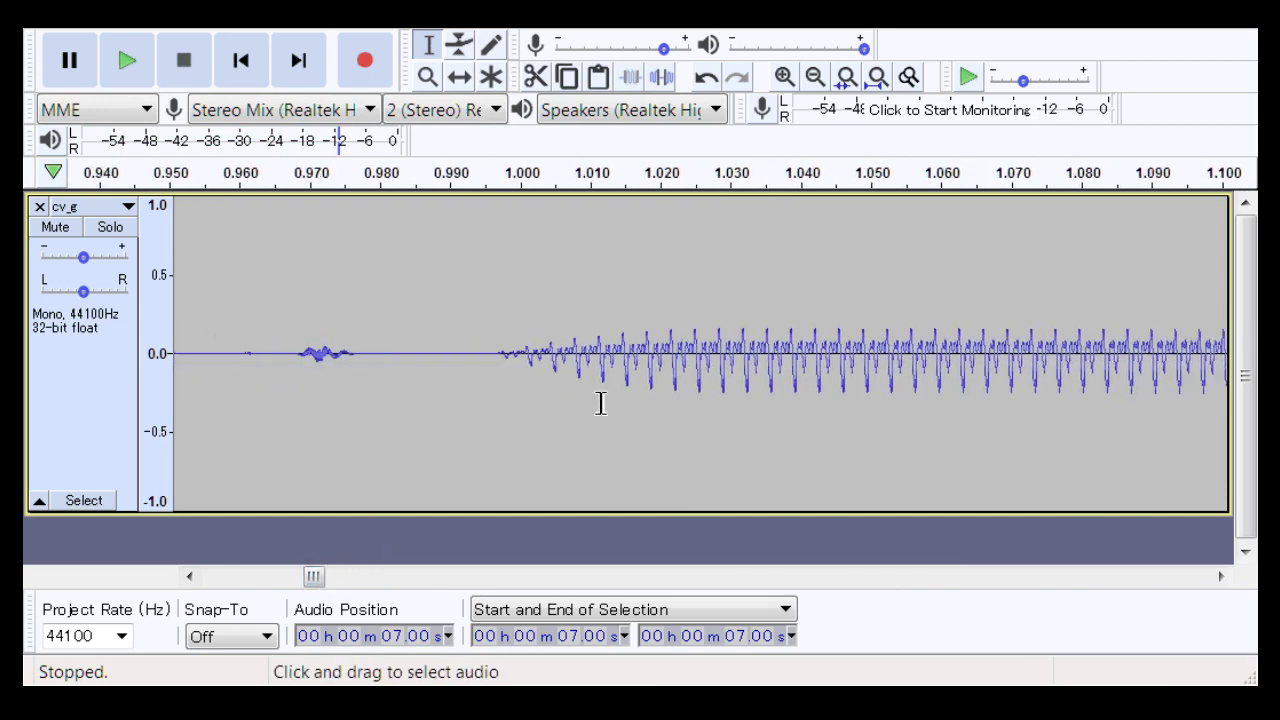
left_click(436, 398)
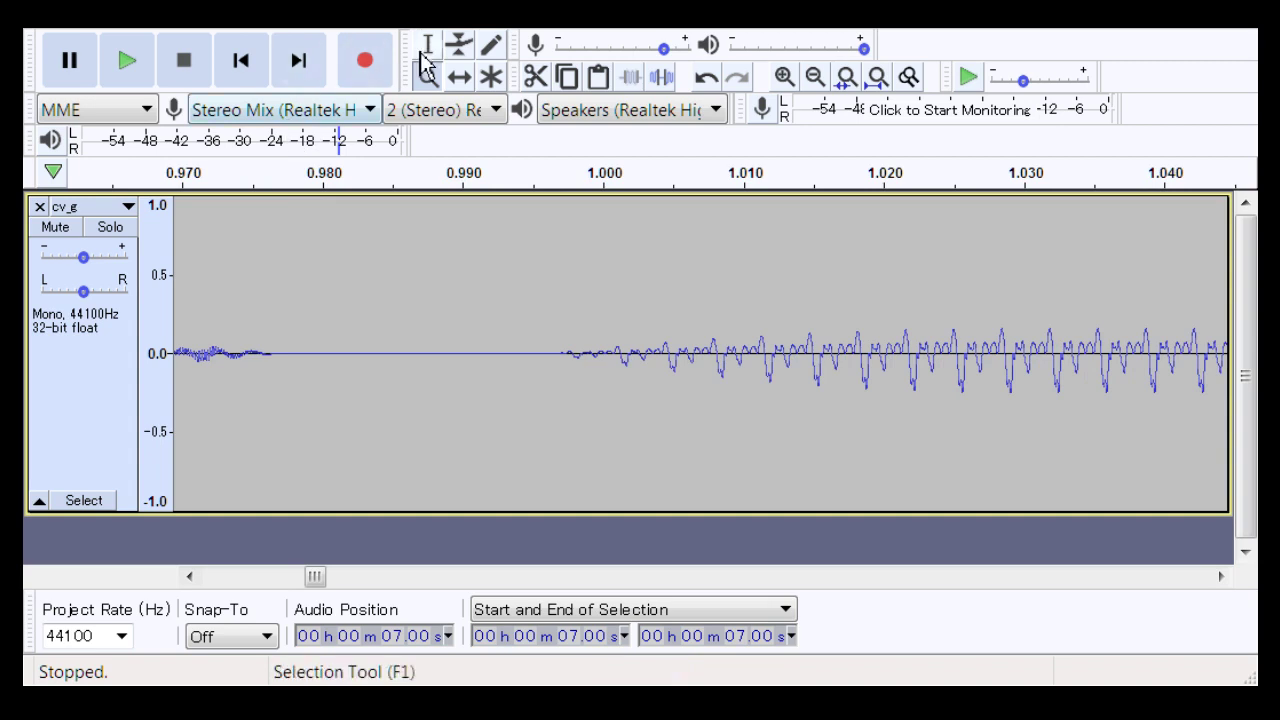
left_click_drag(269, 377, 580, 400)
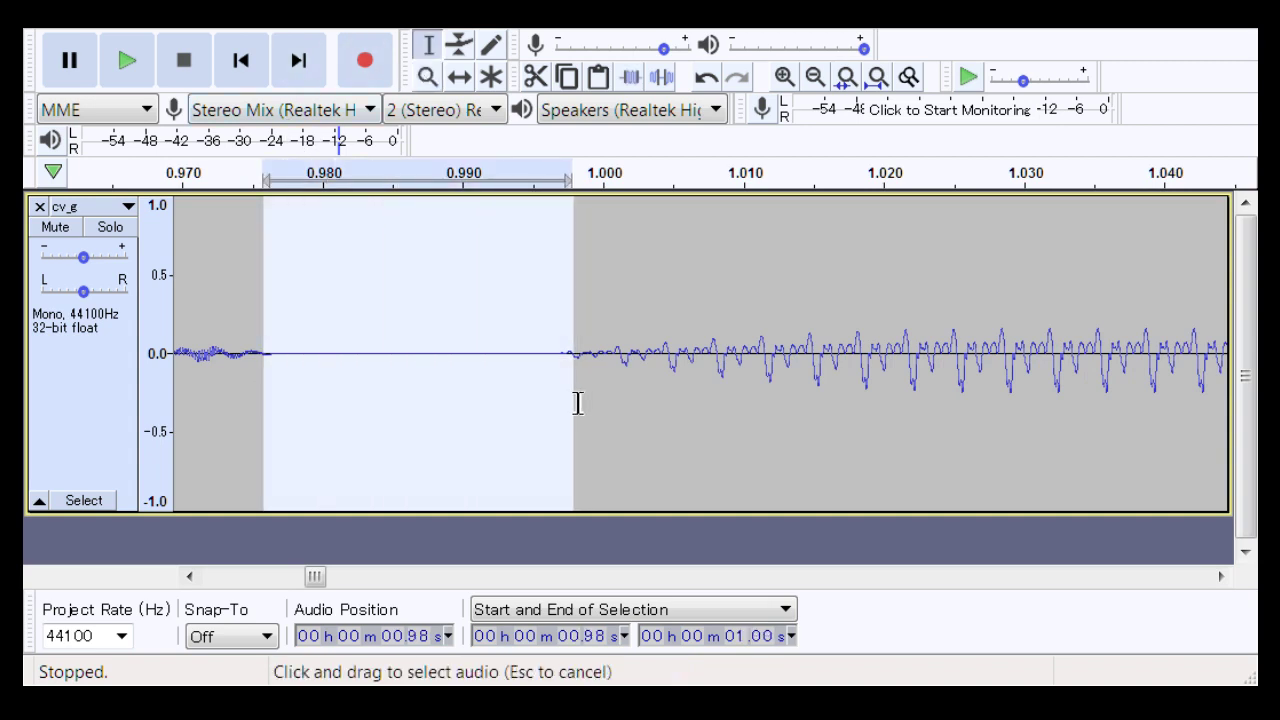
key("Delete")
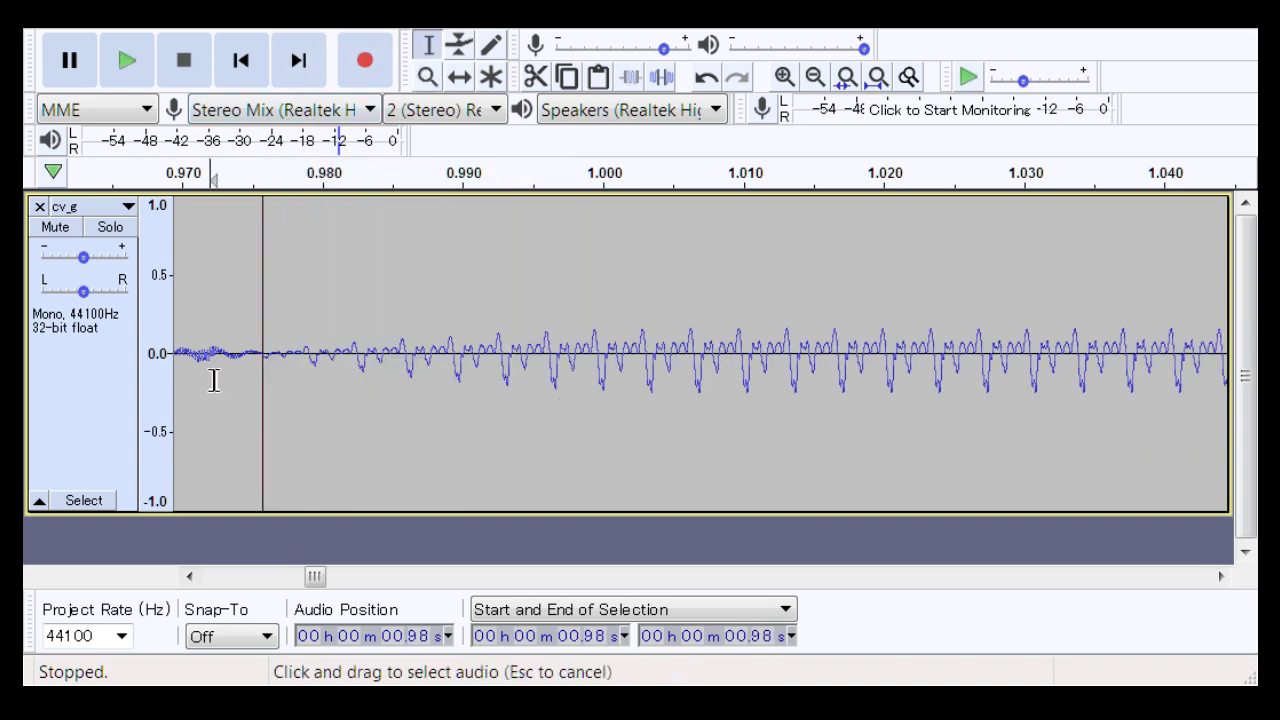
Step: Play back the first cv_g syllable's joined transition, from about 0.963 to 1.004 s
key("ctrl+a")
key("space")
key("space")
left_click_drag(250, 578, 319, 616)
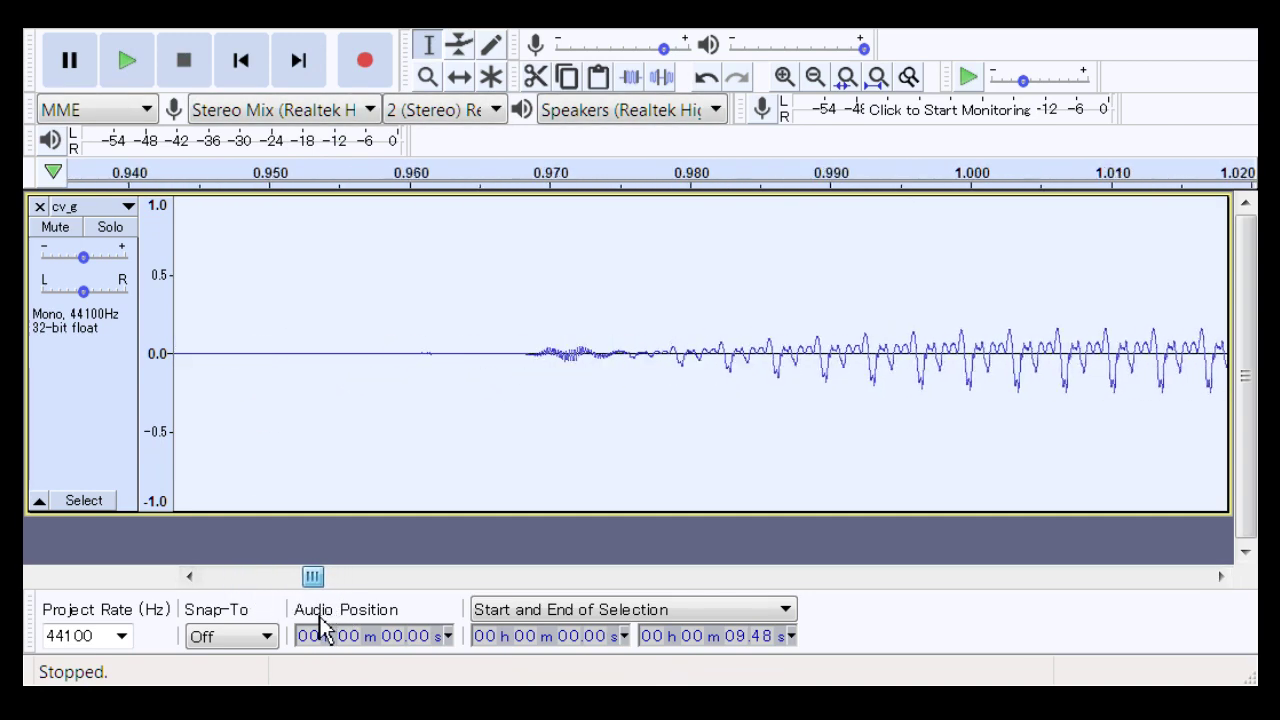
left_click_drag(449, 400, 1034, 401)
key("space")
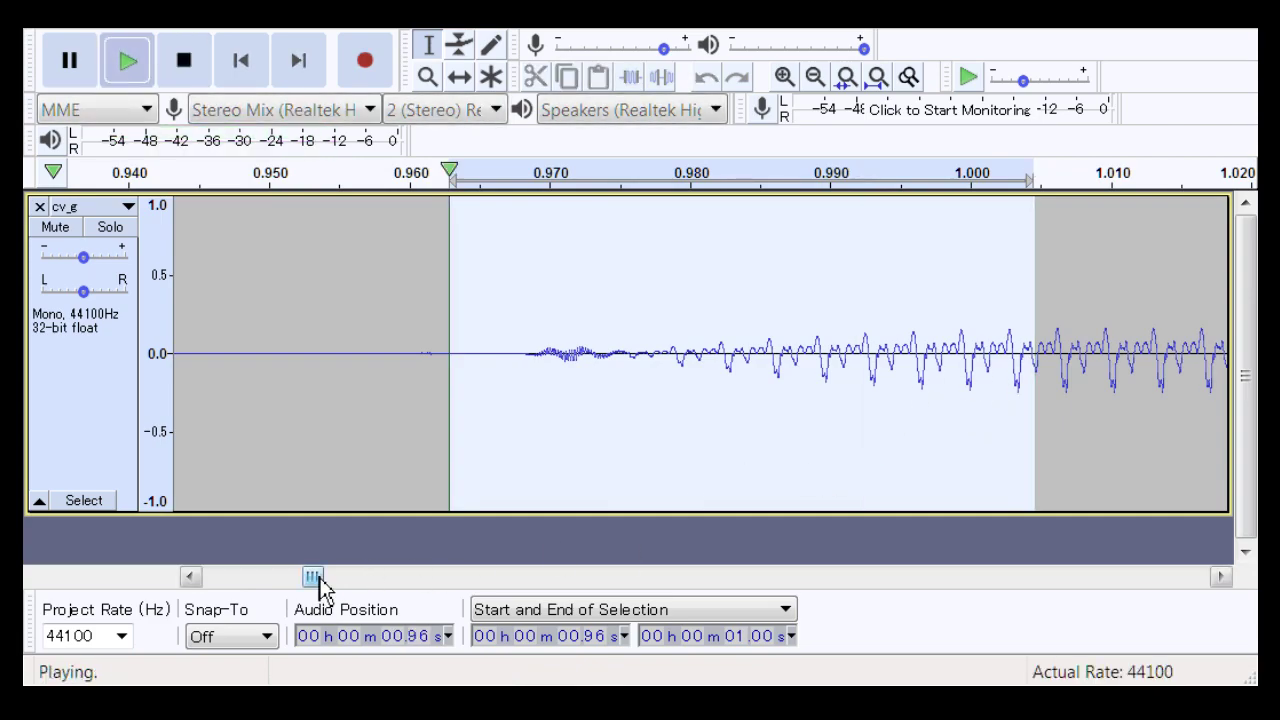
key("space")
Step: Delete the silent gap between consonant and vowel in the second cv_g syllable, from about 2.467 to 2.492 s, and play it back
left_click_drag(316, 586, 477, 610)
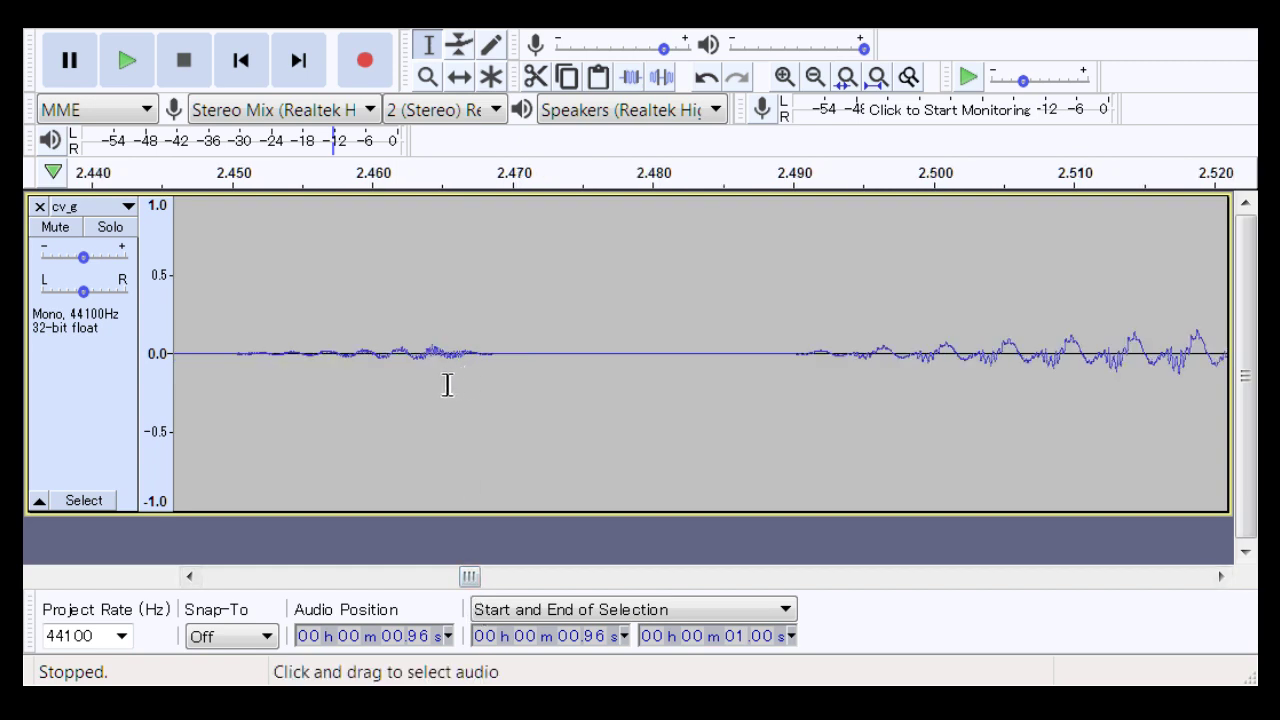
left_click_drag(440, 385, 524, 375)
left_click_drag(346, 391, 820, 391)
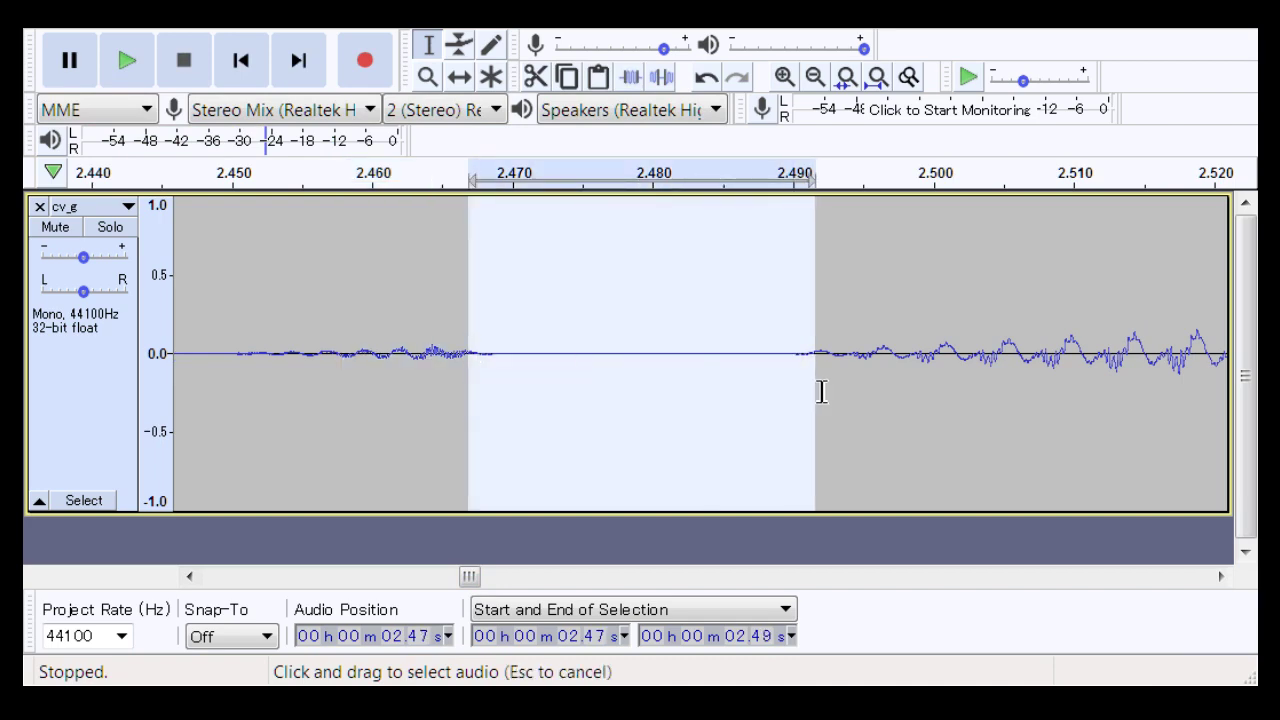
key("Delete")
left_click(256, 395)
key("space")
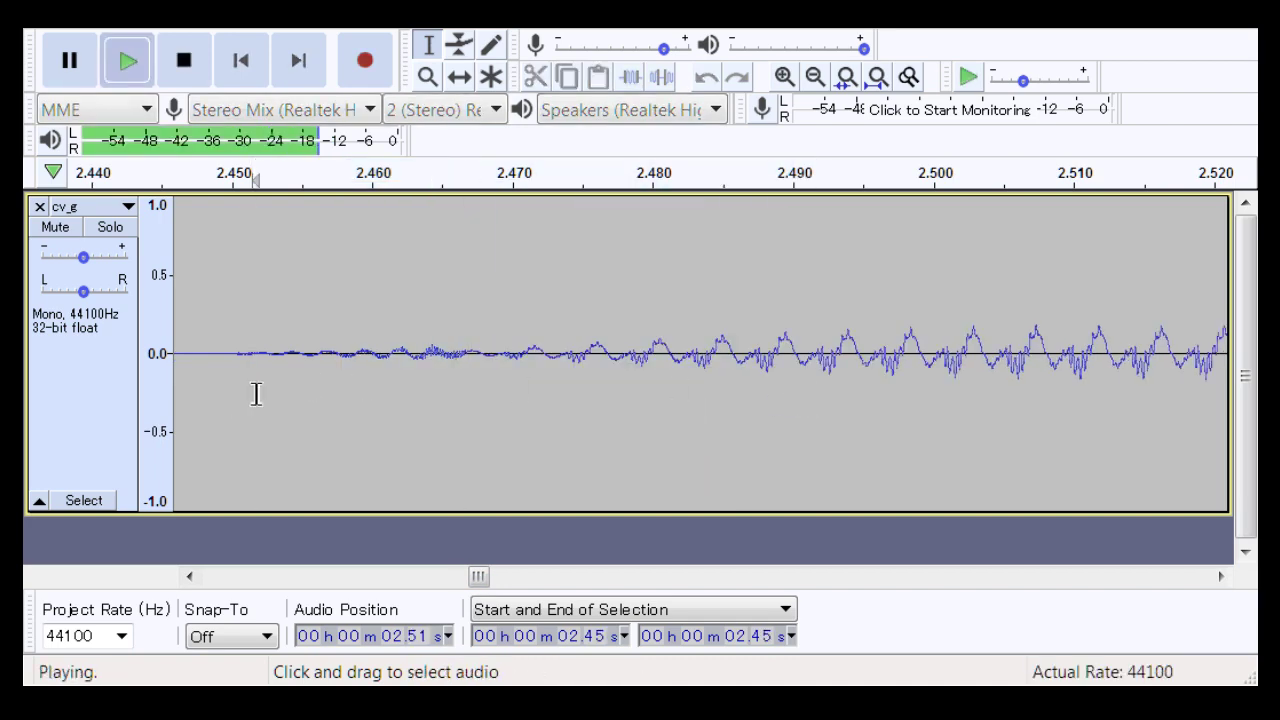
key("space")
key("space")
key("space")
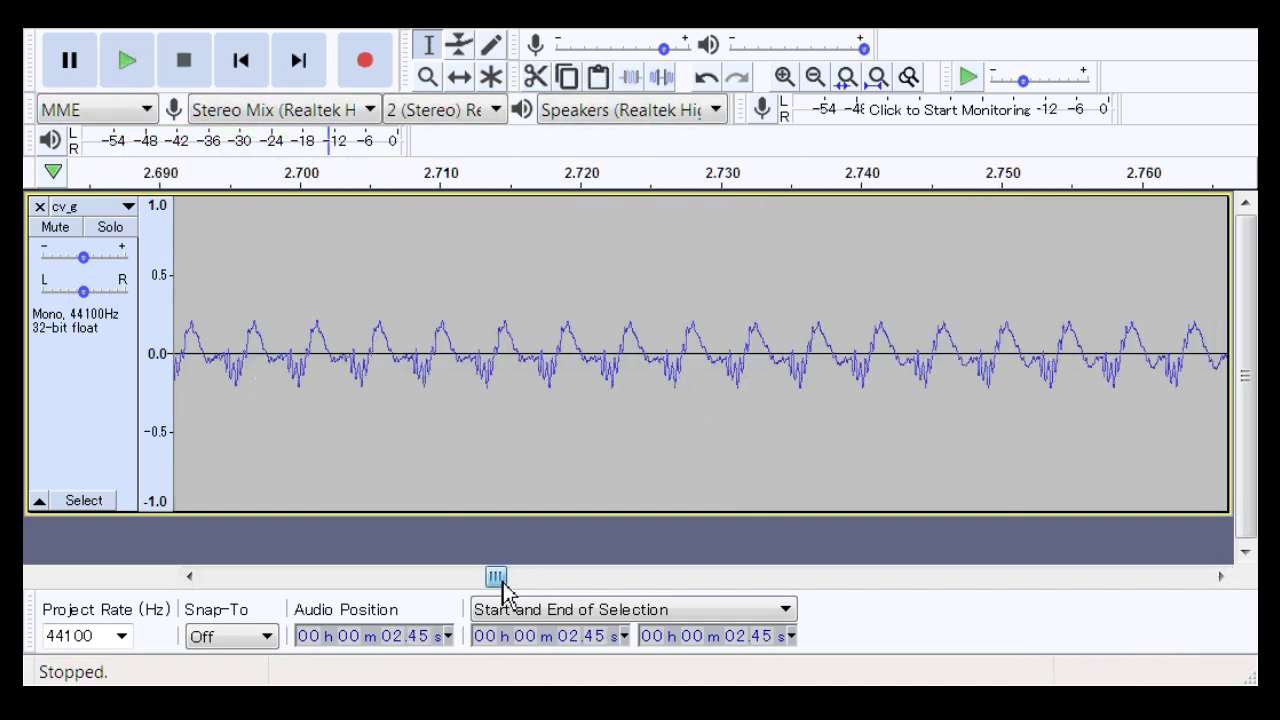
Step: Delete the silent gap between consonant and vowel in the third cv_g syllable, from about 3.964 to 3.979 s, and play it back
left_click_drag(496, 576, 636, 615)
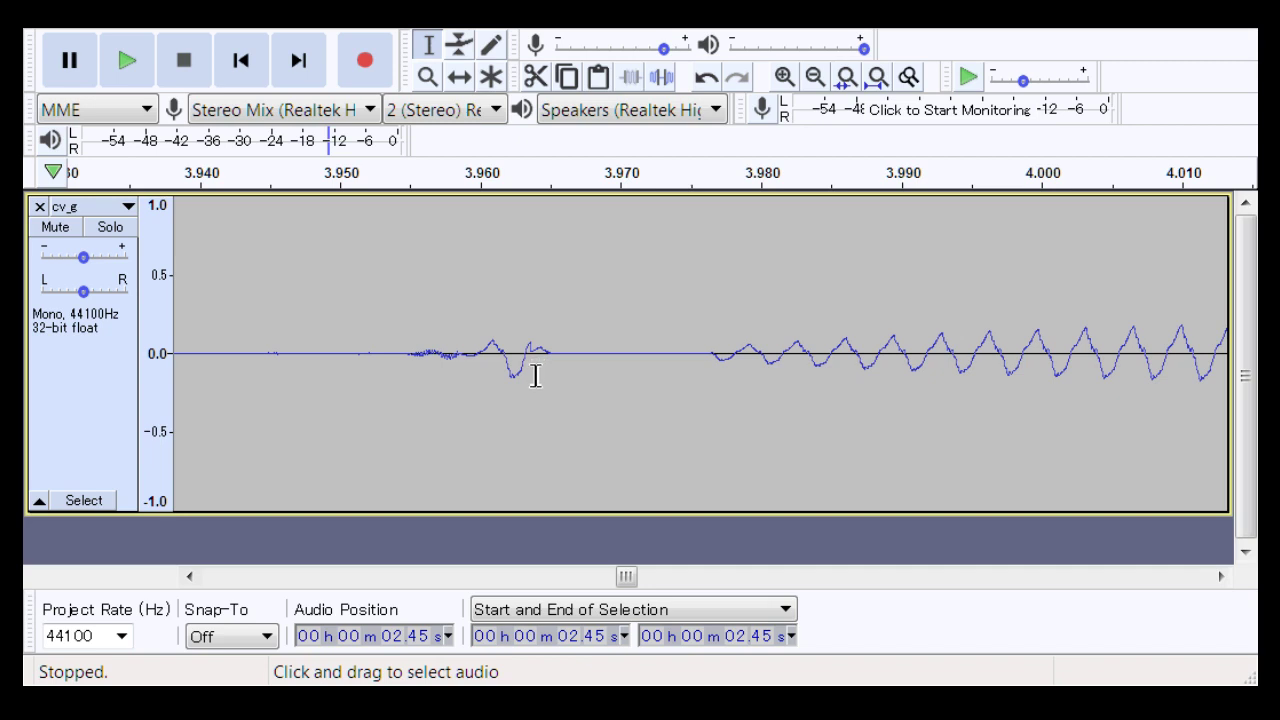
left_click_drag(536, 376, 753, 402)
key("Delete")
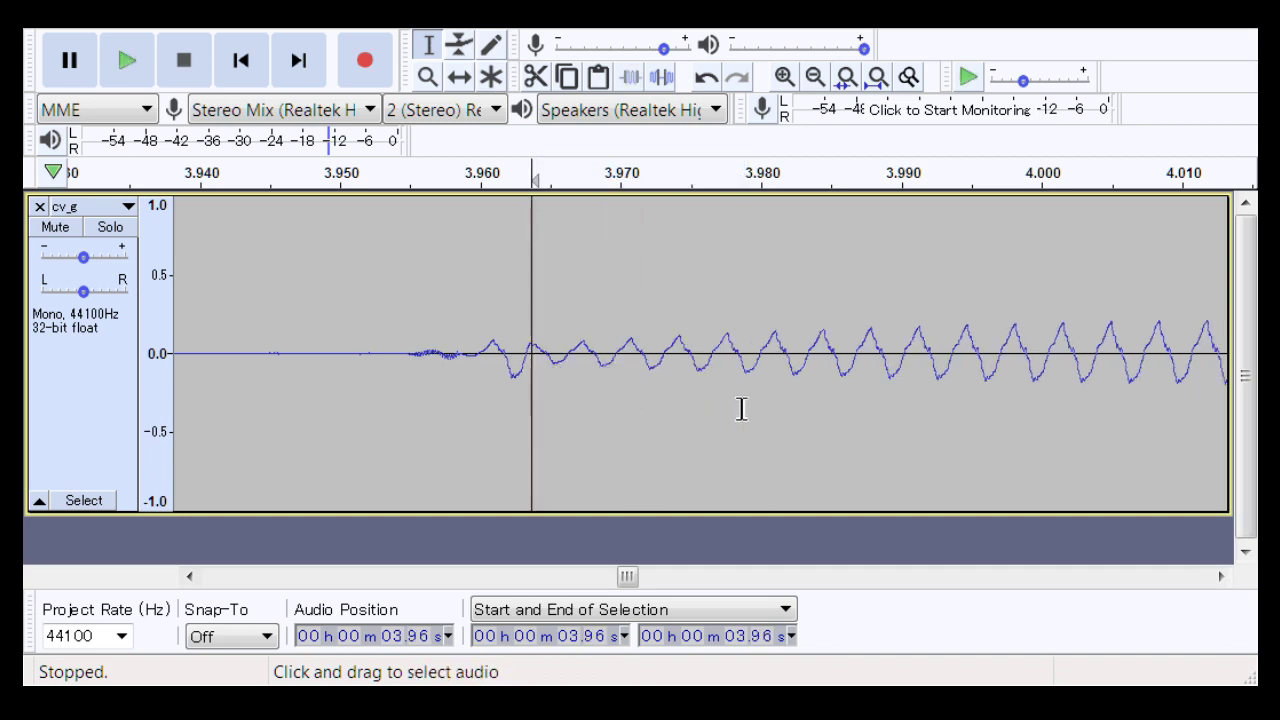
left_click(320, 406)
key("space")
key("space")
key("space")
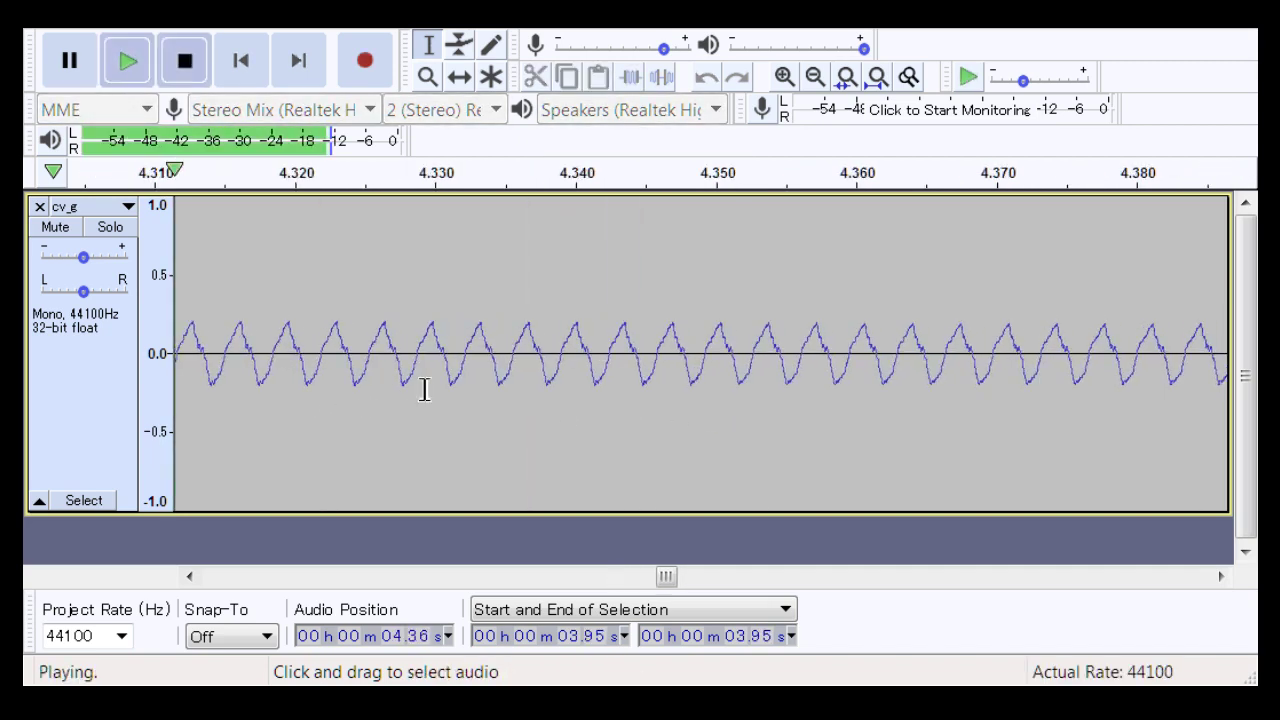
key("space")
Step: Delete the silent gap between consonant and vowel in the fourth cv_g syllable, from about 5.444 to 5.456 s, and play it back
left_click_drag(686, 589, 797, 609)
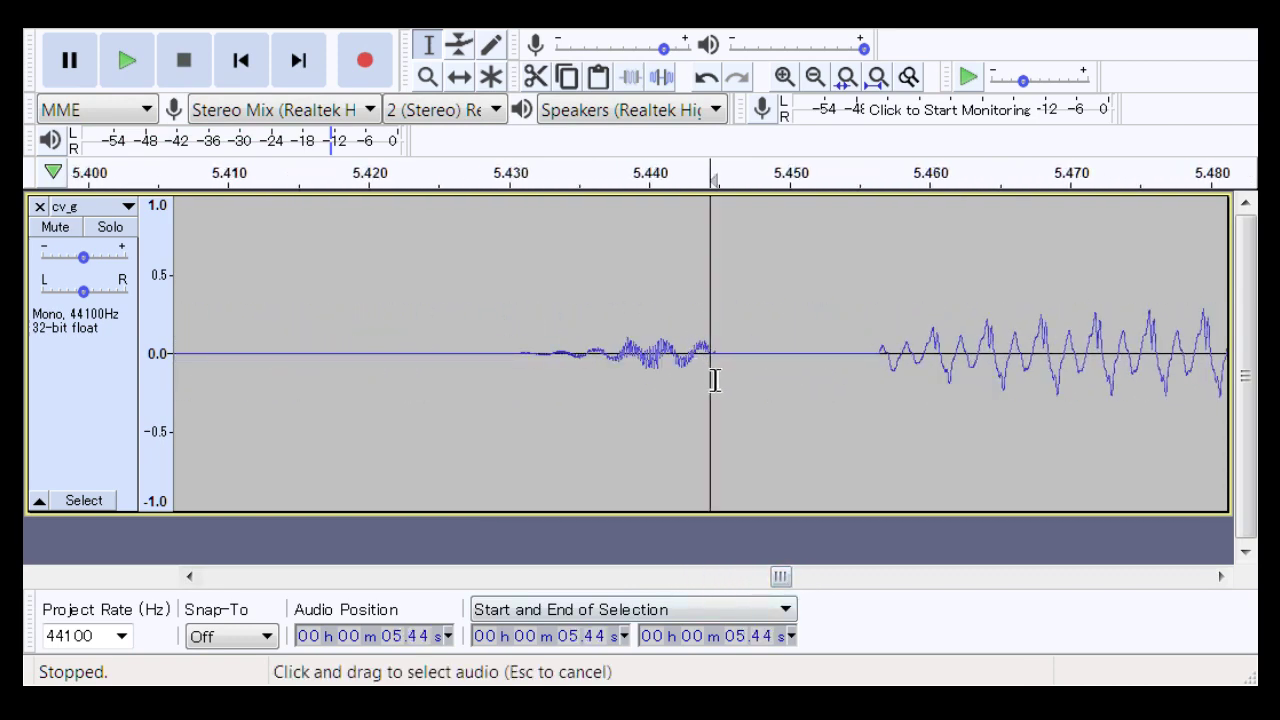
left_click_drag(714, 380, 880, 430)
left_click(440, 409)
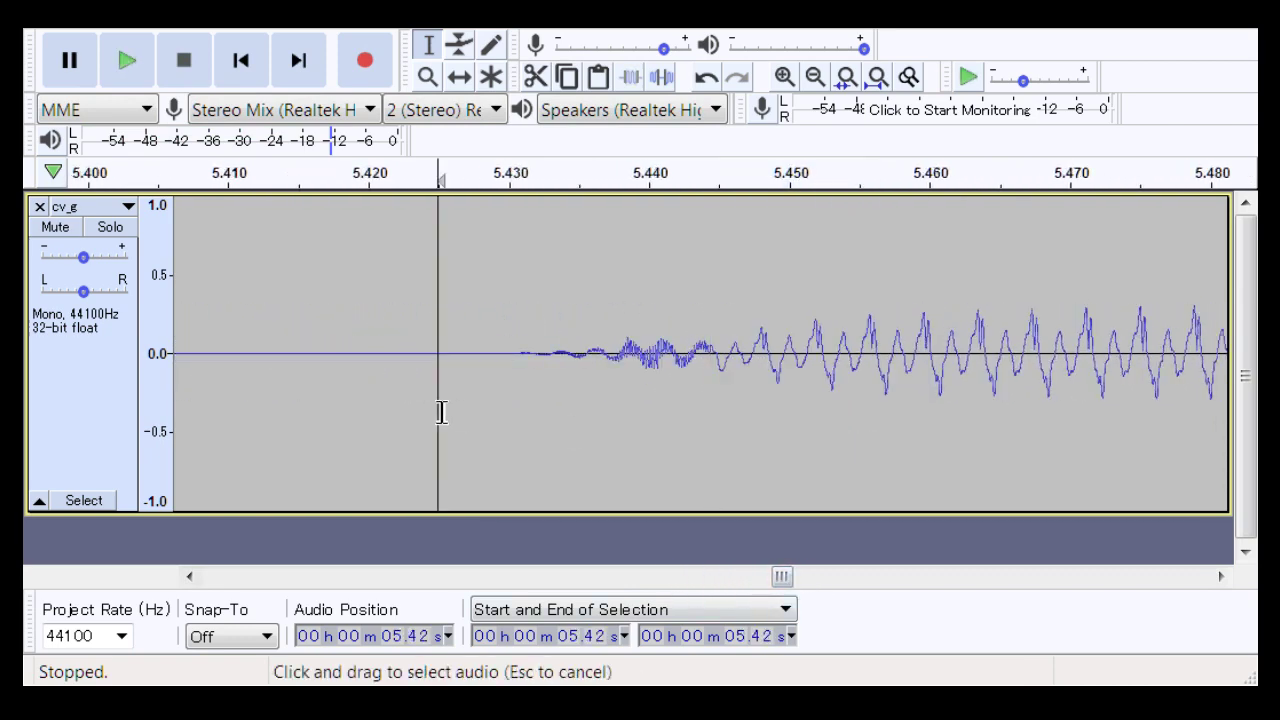
key("space")
key("space")
key("space")
key("space")
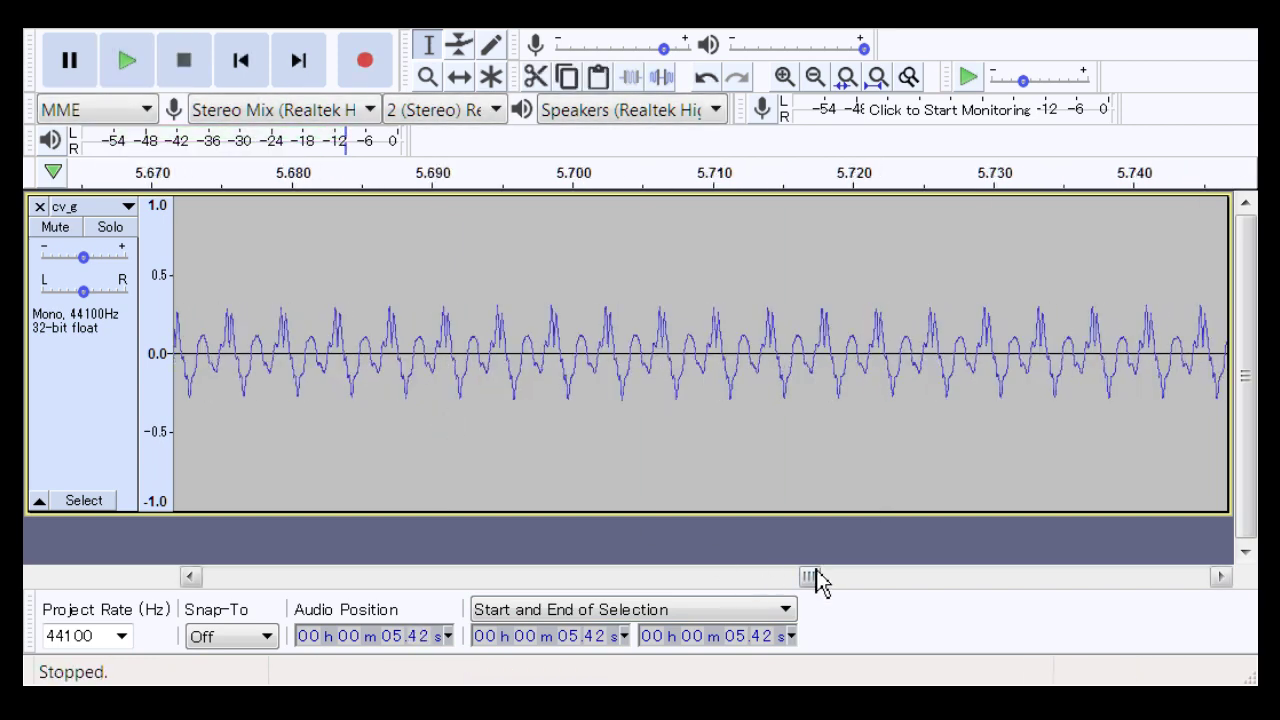
Step: Reduce the amplitude of the fourth cv_g consonant, from about 5.429 to 5.445 s, and play it back
left_click_drag(814, 578, 794, 603)
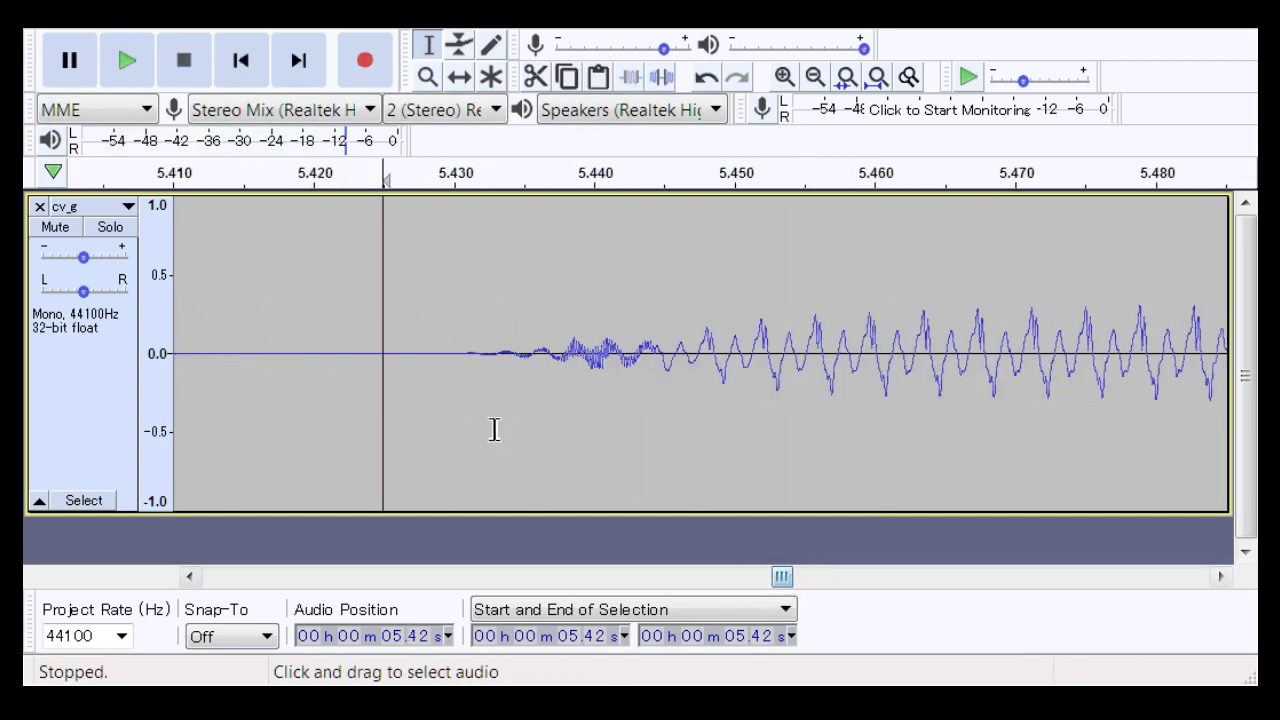
left_click_drag(434, 408, 669, 430)
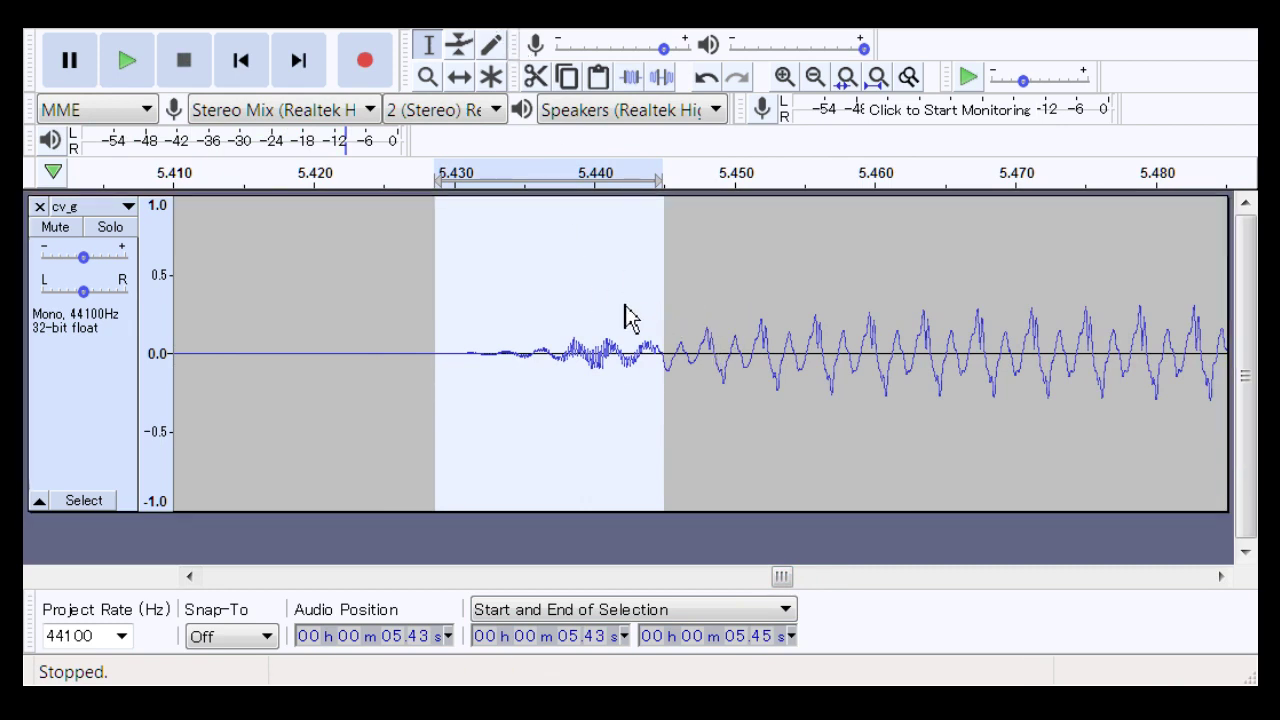
left_click(307, 421)
key("space")
key("space")
key("space")
key("space")
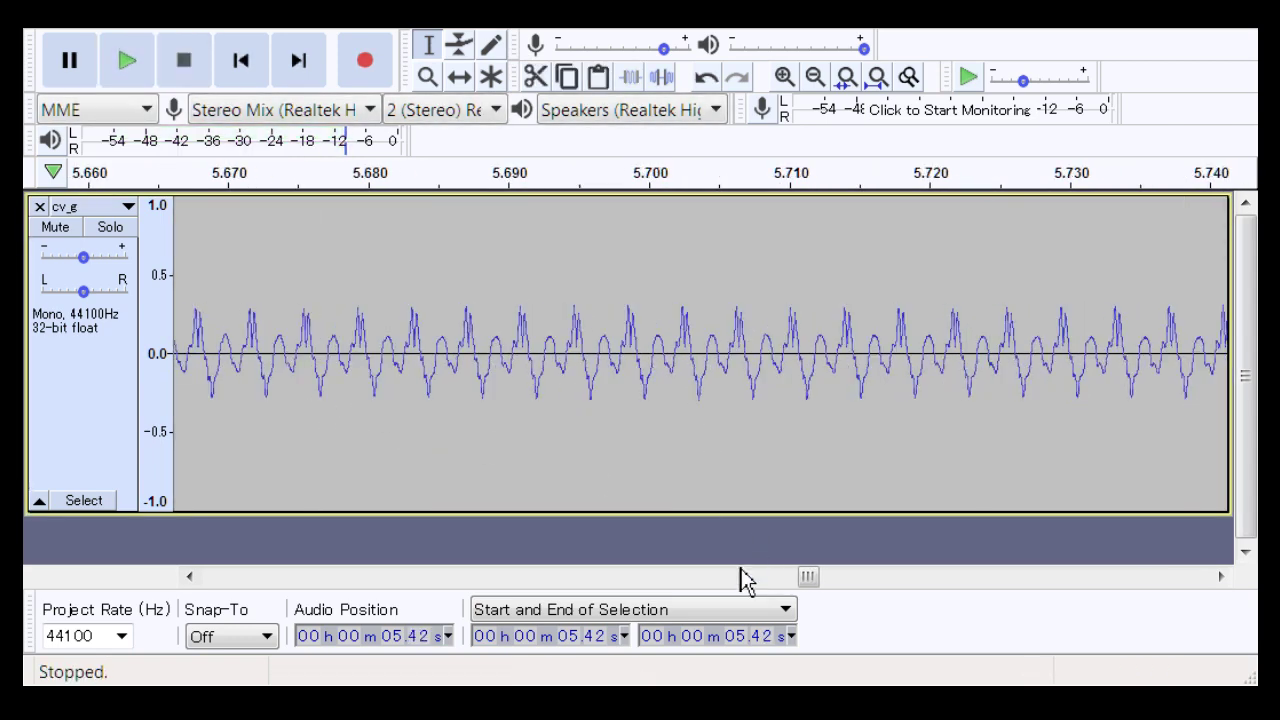
Step: Delete the end of the fourth cv_g consonant, from about 5.443 to 5.445 s, and play the syllable back
left_click_drag(809, 585, 788, 602)
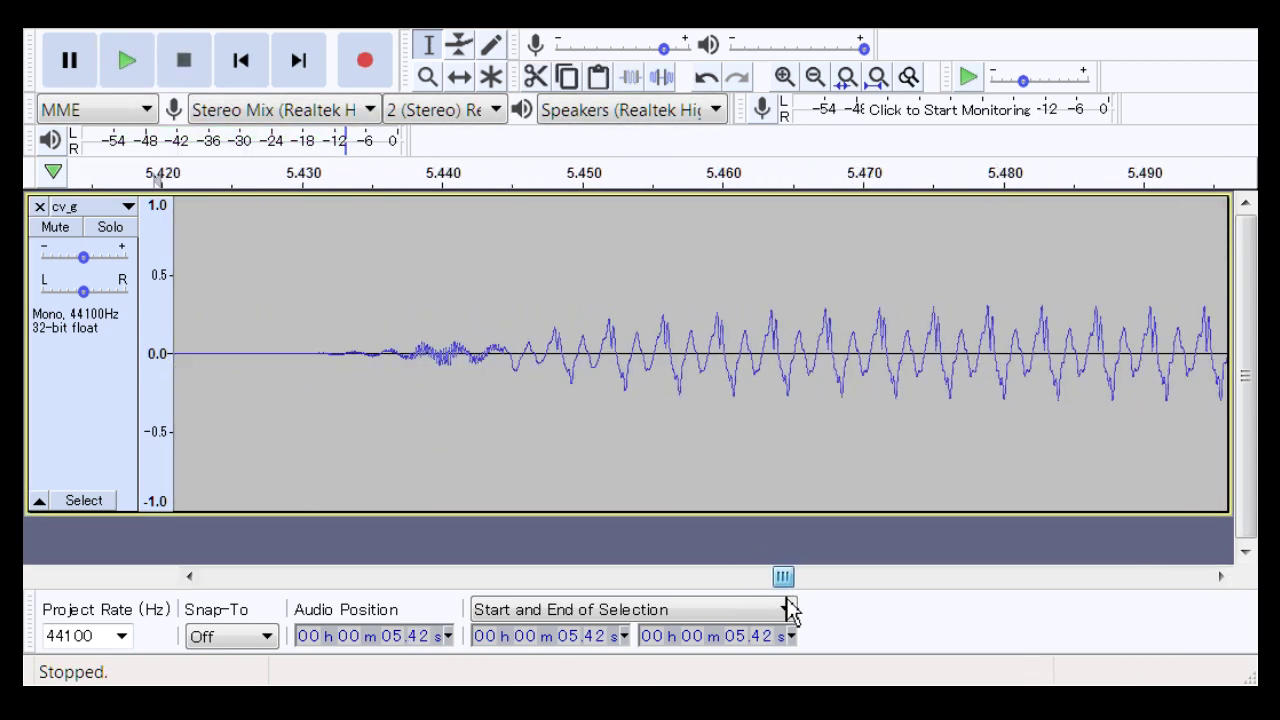
double_click(521, 401)
left_click(519, 401)
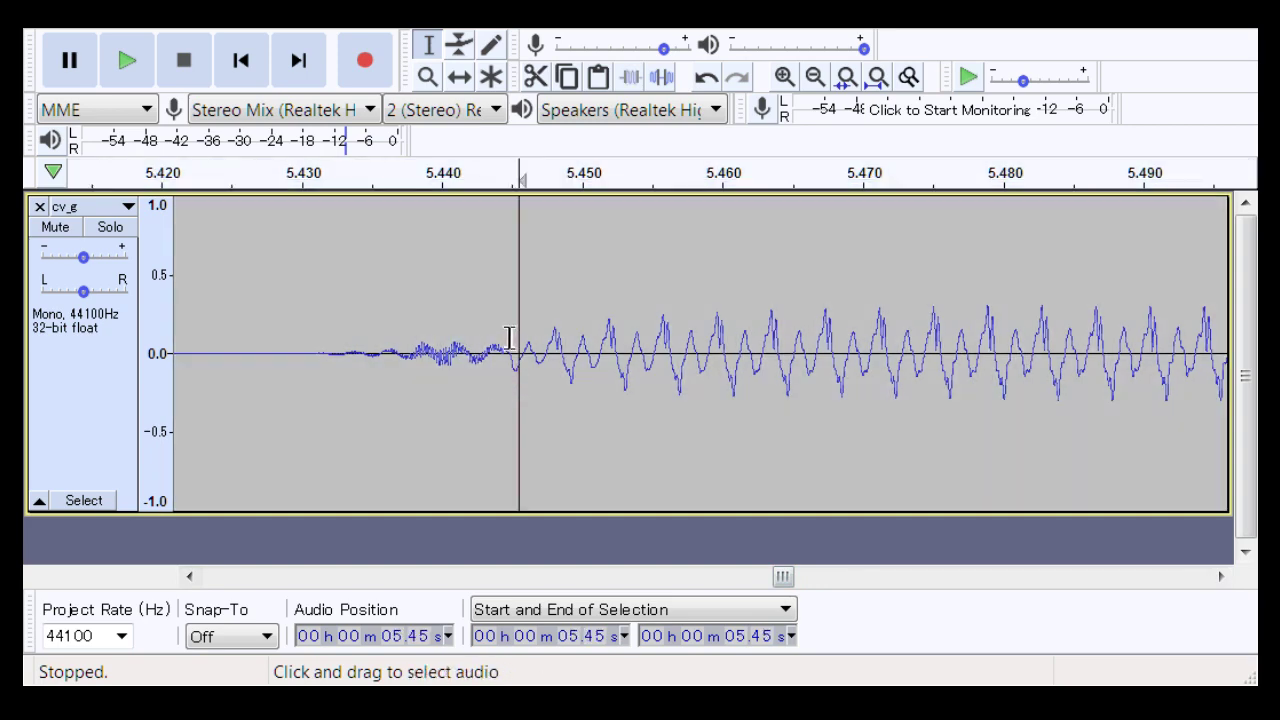
left_click_drag(481, 383, 519, 410)
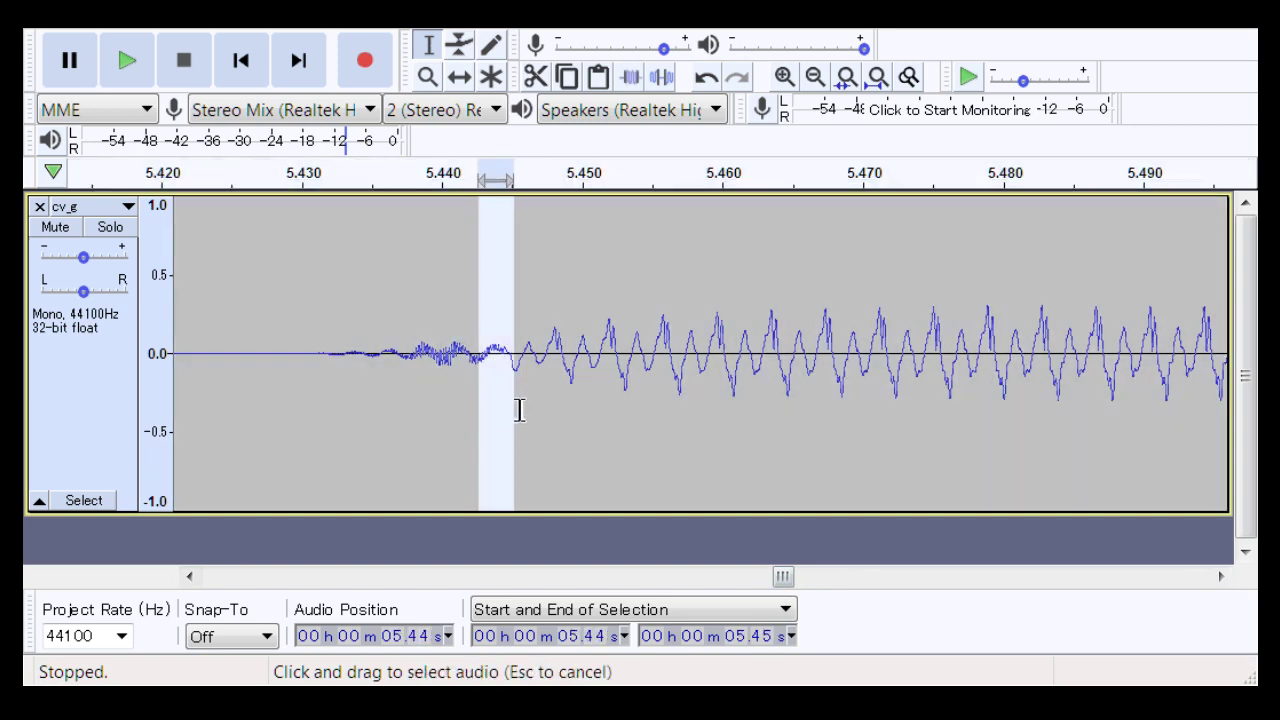
key("Left")
left_click(258, 386)
key("space")
key("space")
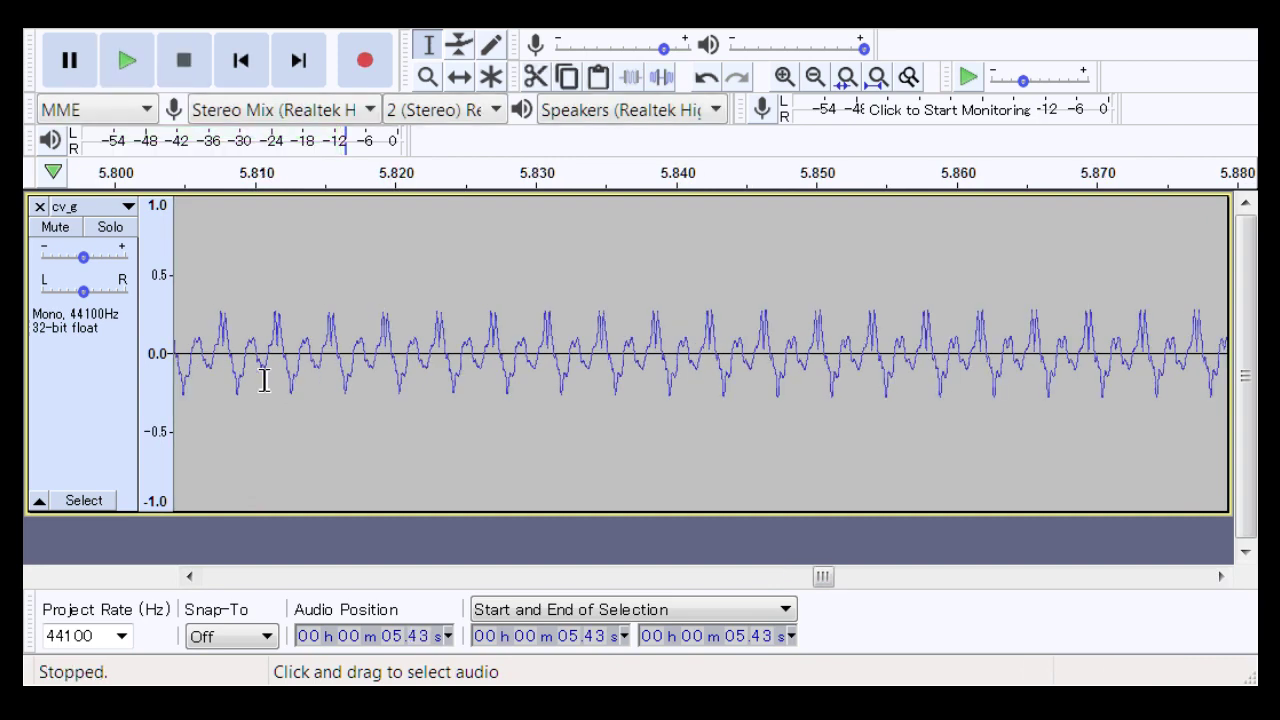
key("space")
key("space")
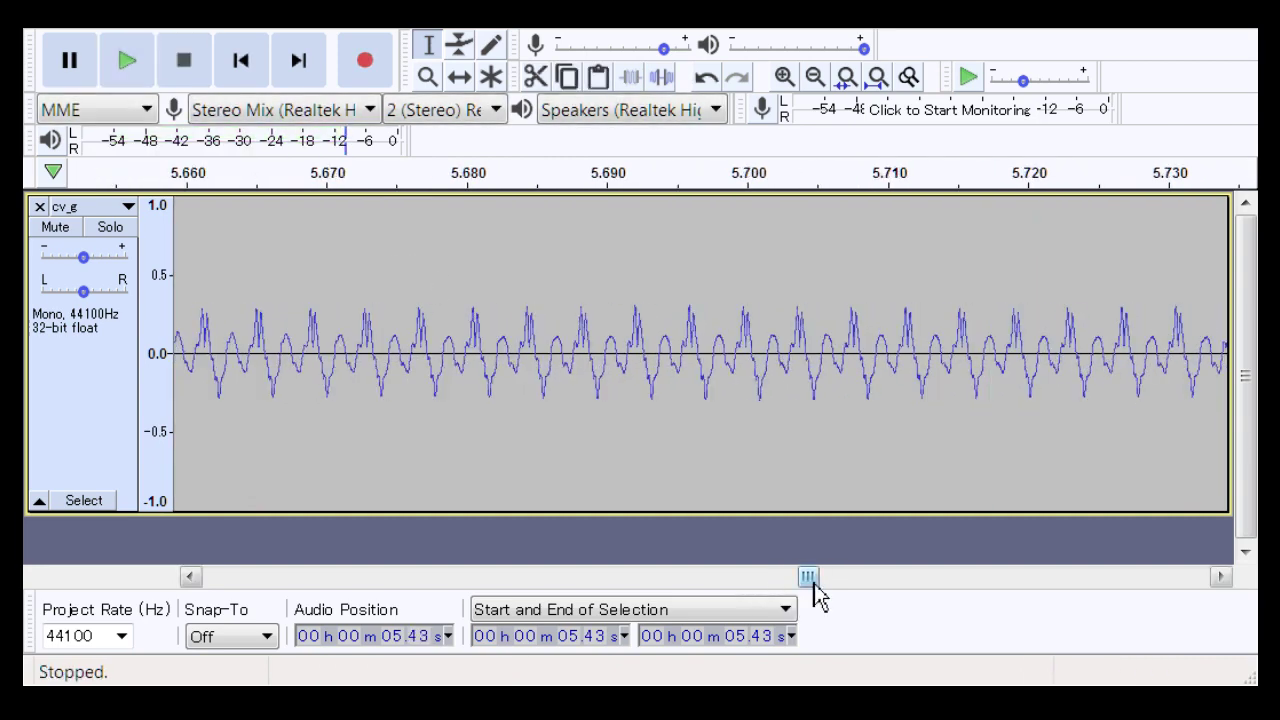
Step: Delete the leftover dip before the fourth cv_g vowel, from about 5.442 to 5.443 s, and play the syllable back
left_click_drag(813, 586, 787, 597)
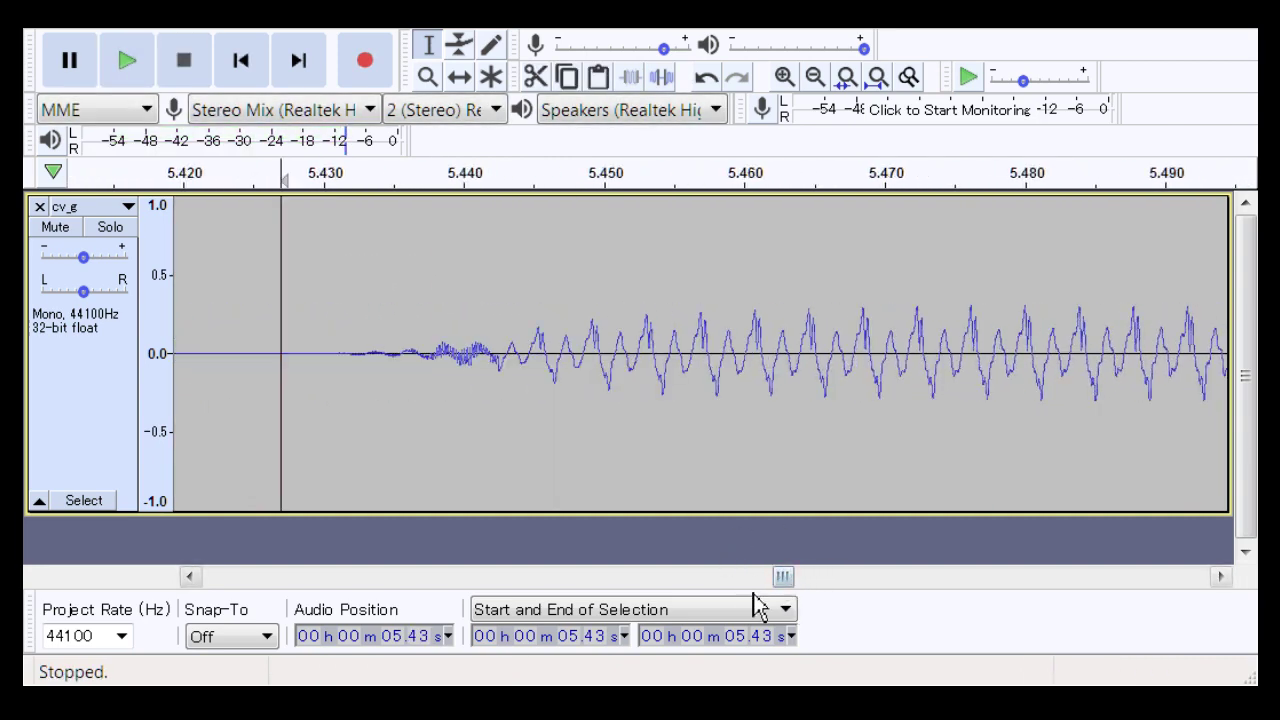
left_click_drag(494, 390, 514, 394)
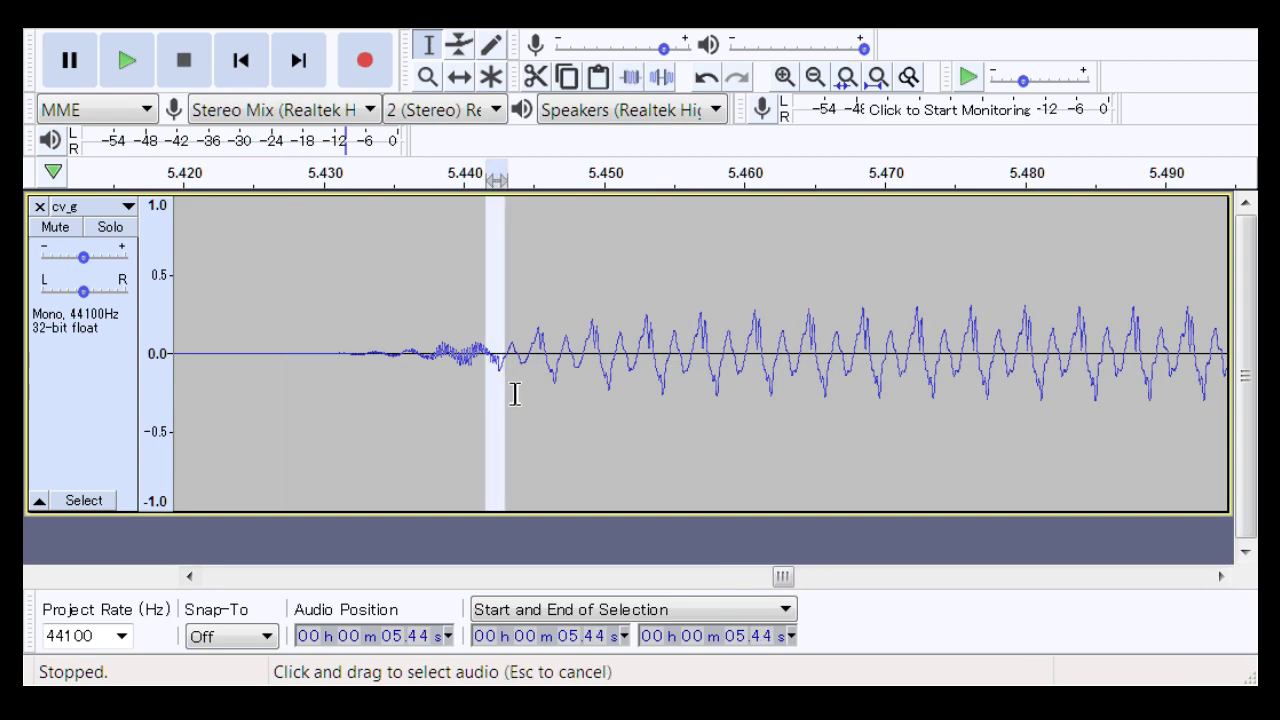
left_click(297, 389)
key("space")
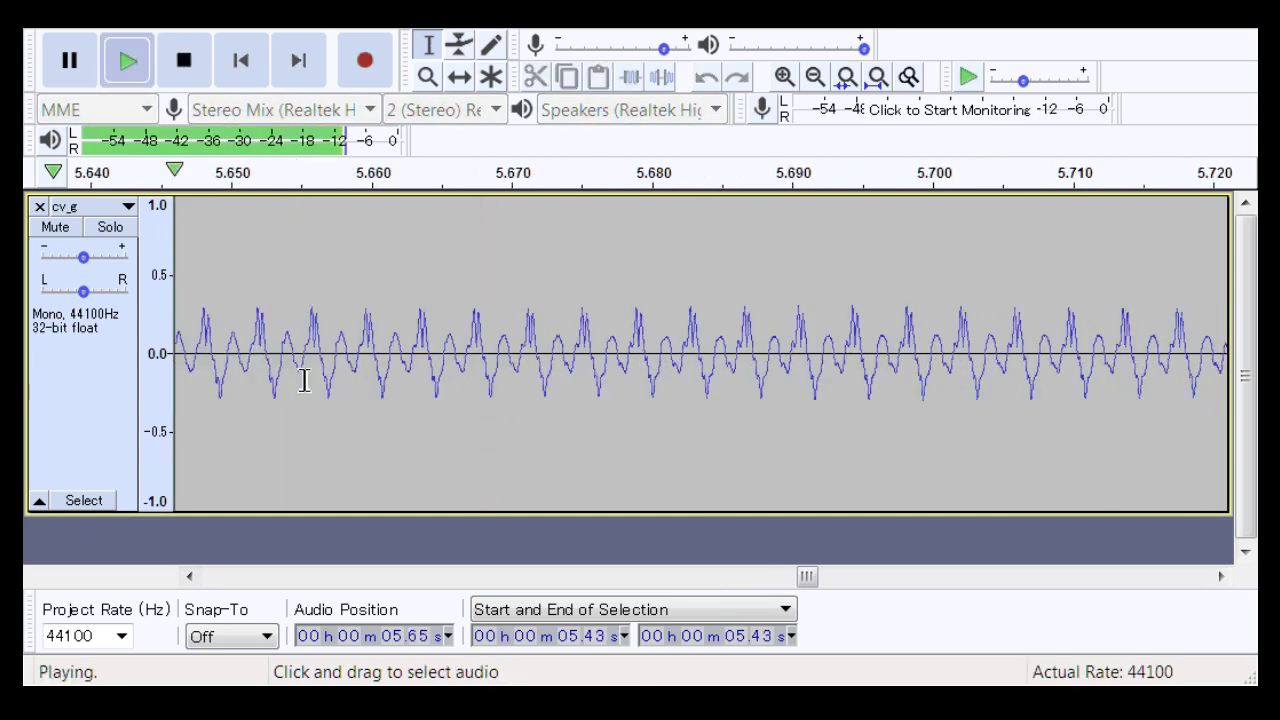
key("space")
key("space")
key("space")
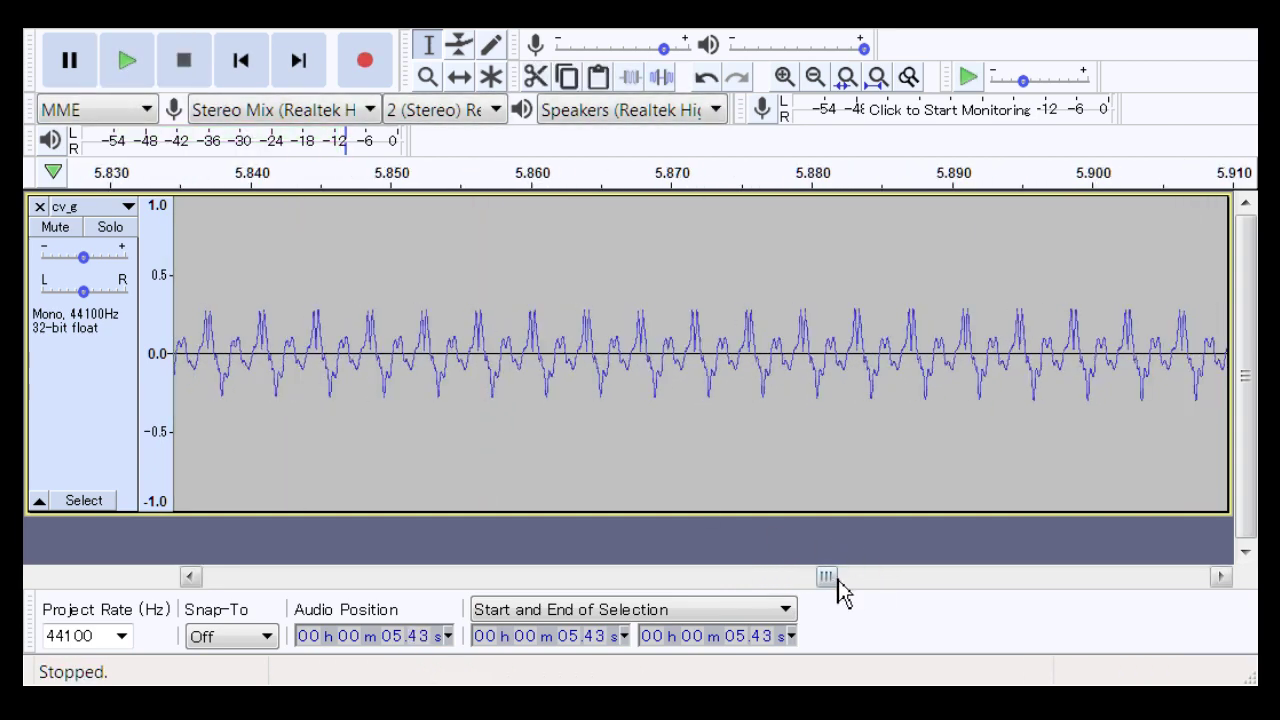
Step: Examine the fourth cv_g syllable's joined waveform closely around 5.435 to 5.449 s and play it back
left_click_drag(834, 578, 787, 640)
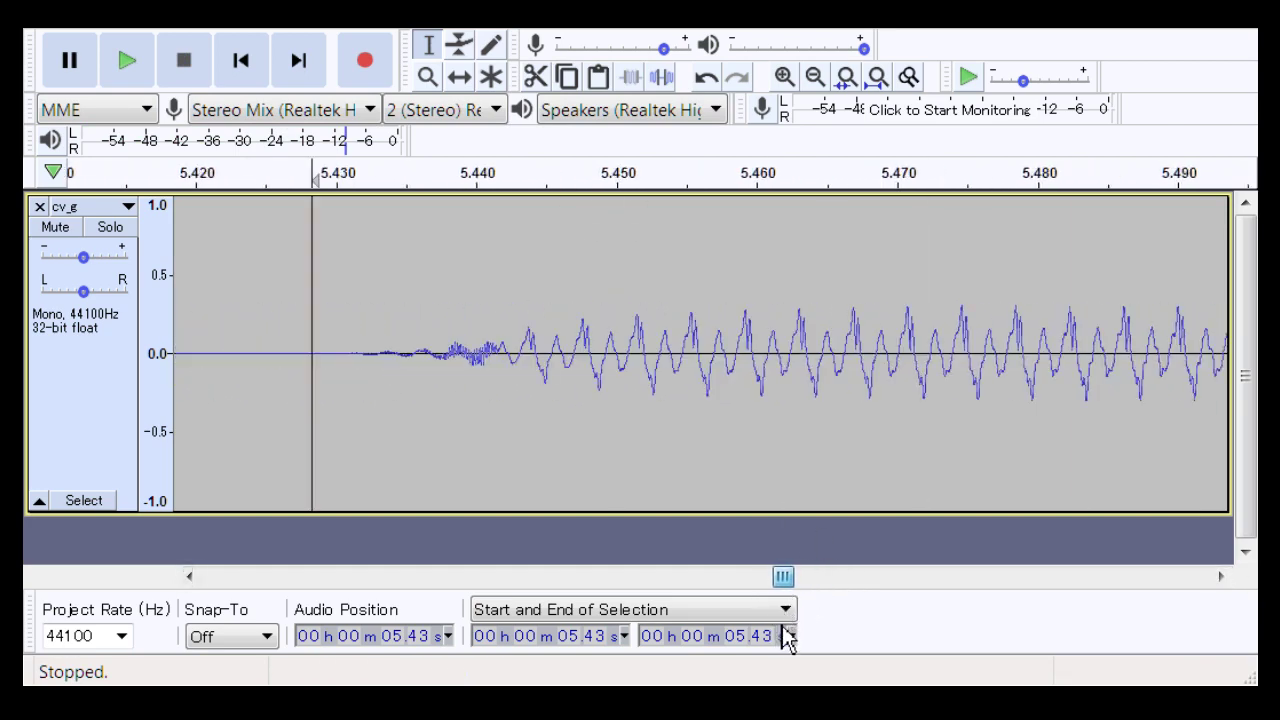
left_click(428, 78)
left_click_drag(599, 387, 600, 388)
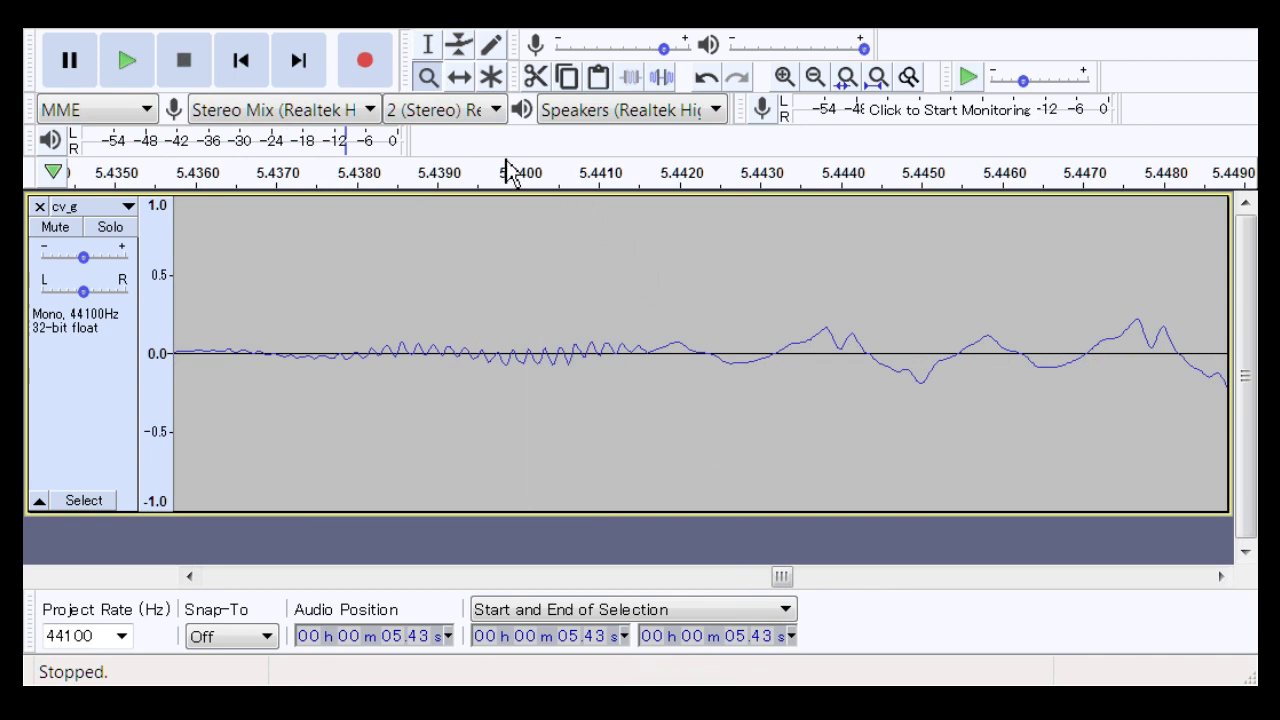
right_click(491, 234)
right_click(504, 314)
right_click(504, 314)
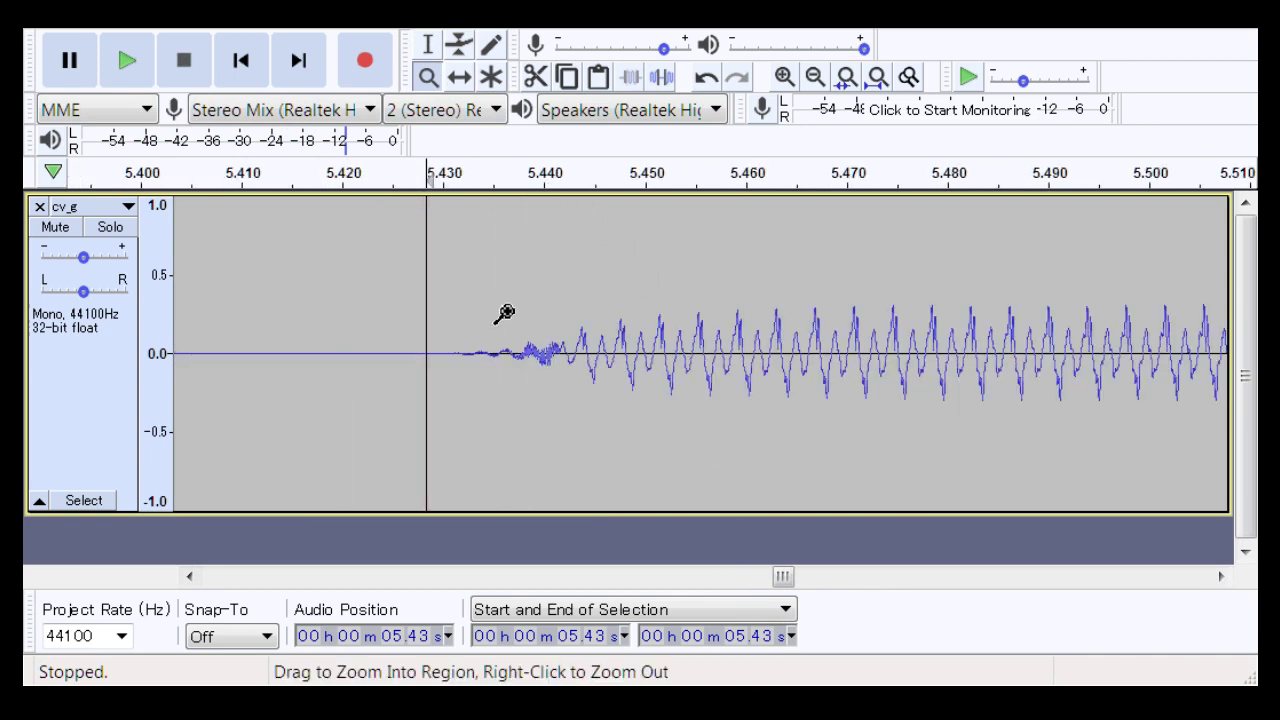
left_click(360, 180)
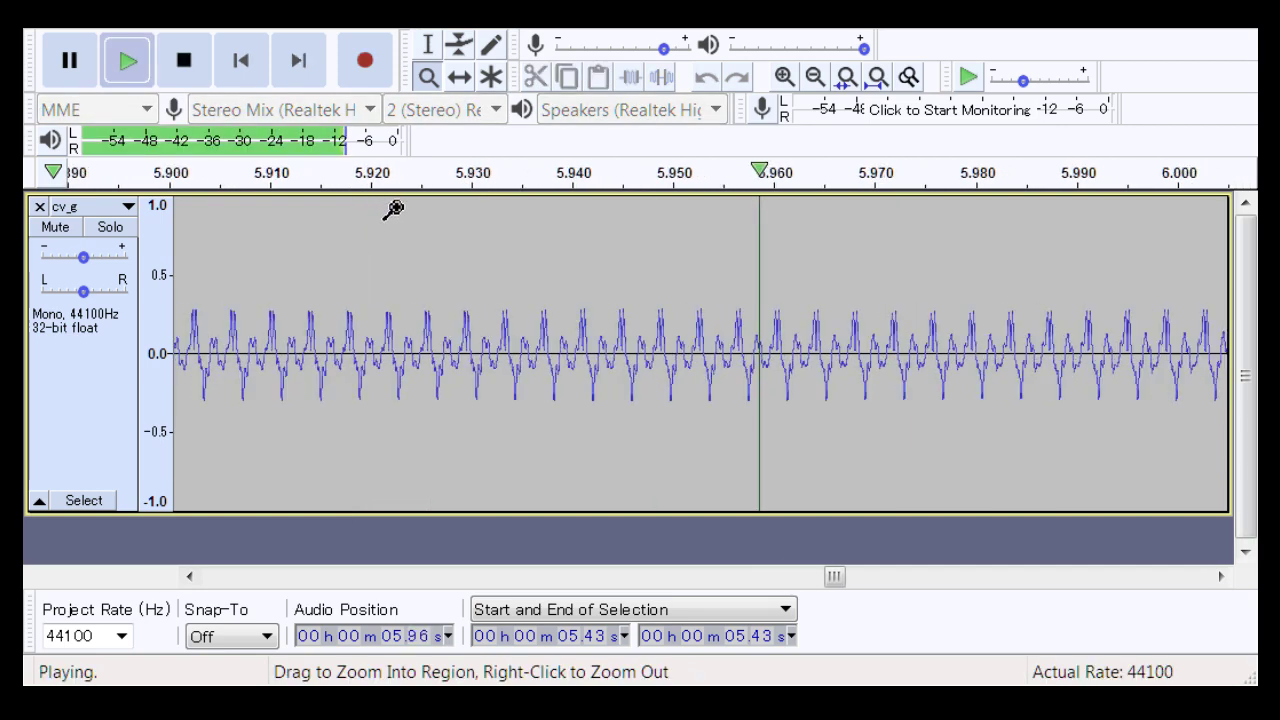
key("space")
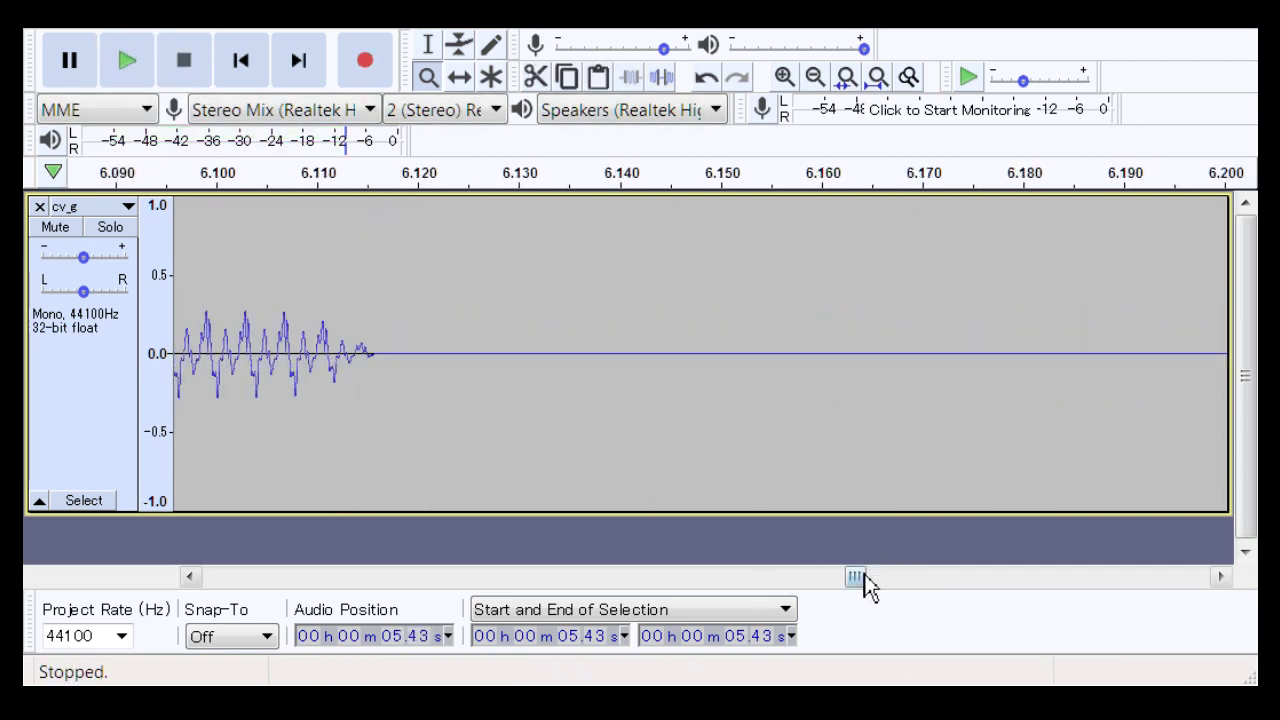
Step: Delete the silent gap between consonant and vowel in the fifth cv_g syllable, from about 6.949 to 6.967 s, and play it back
left_click_drag(866, 580, 942, 595)
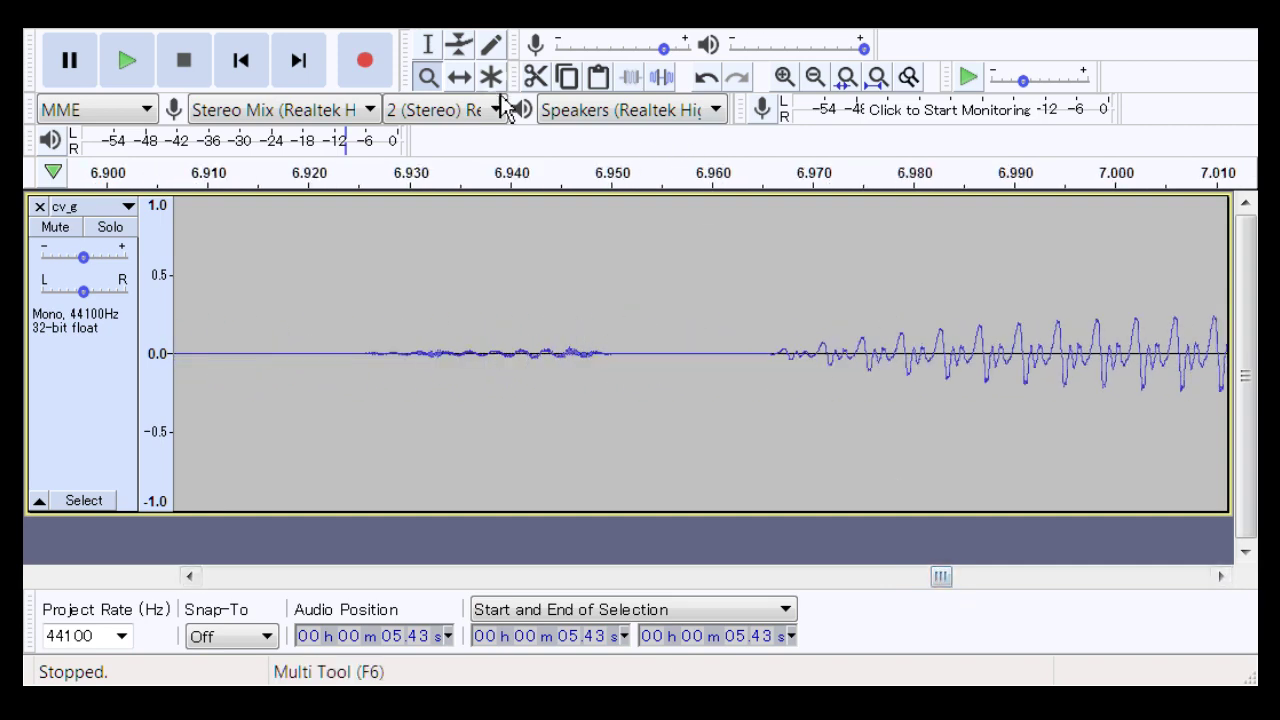
left_click(430, 46)
mouse_move(603, 382)
left_mouse_down()
mouse_move(767, 410)
mouse_move(603, 405)
left_mouse_up()
left_click(309, 386)
key("space")
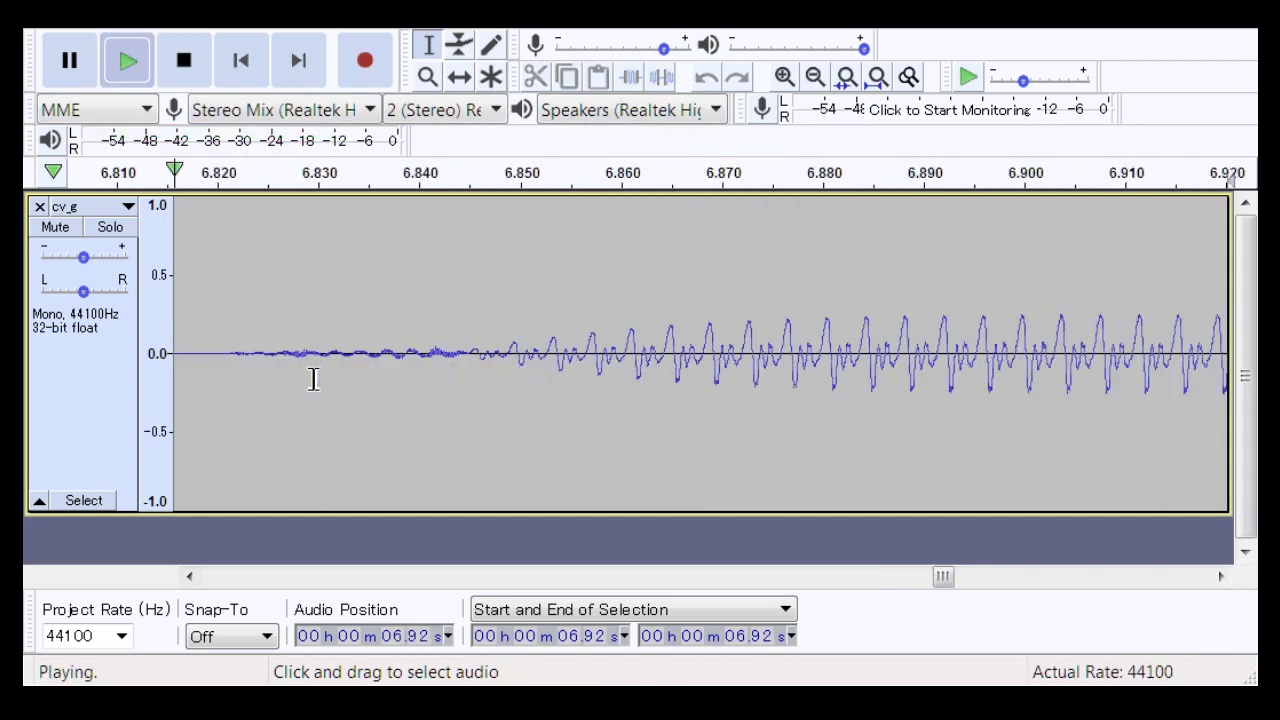
key("space")
key("space")
key("space")
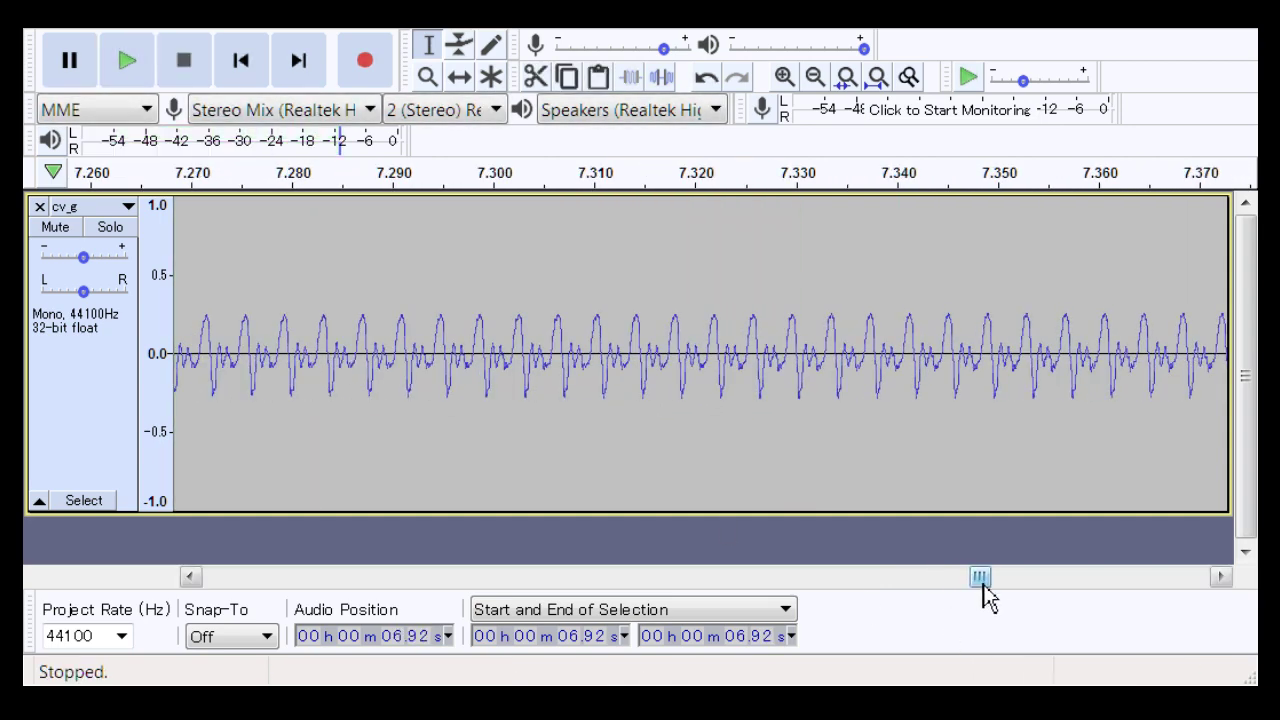
Step: Review the whole fifth cv_g syllable, play it from about 6.92 s and return to the start of the recording
left_click(427, 77)
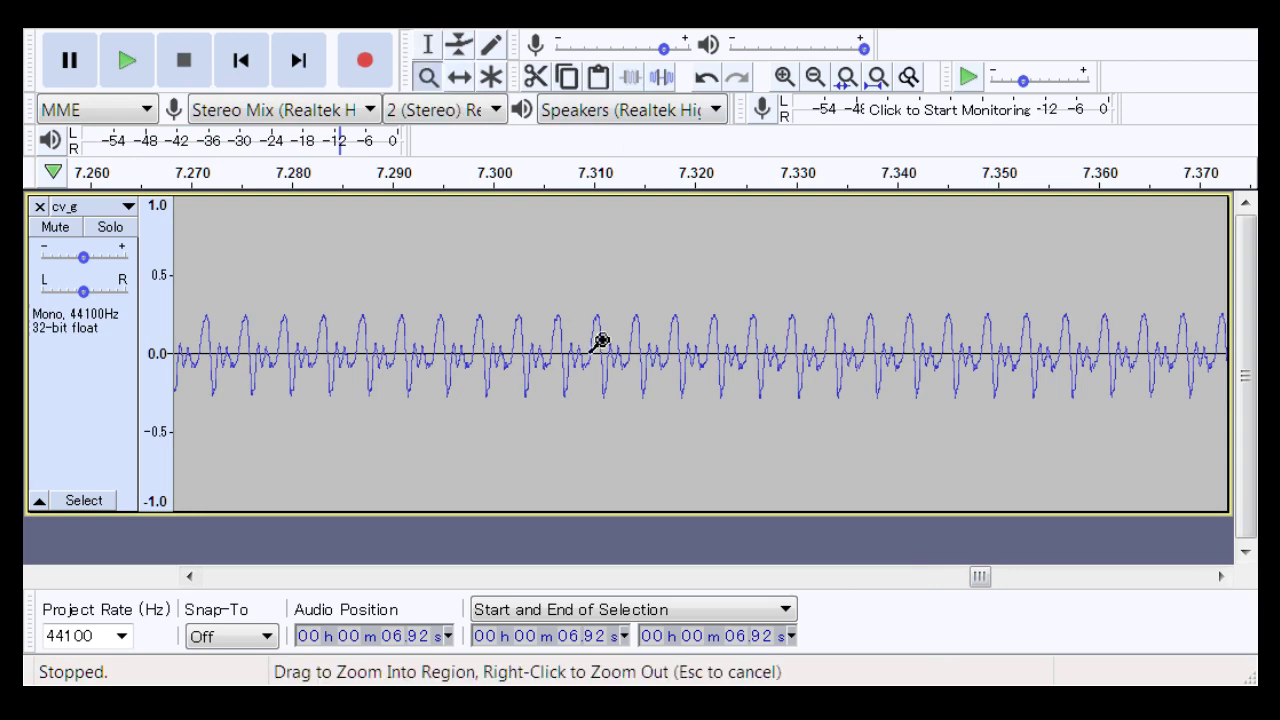
right_click(600, 343)
right_click(600, 343)
right_click(600, 343)
right_click(598, 343)
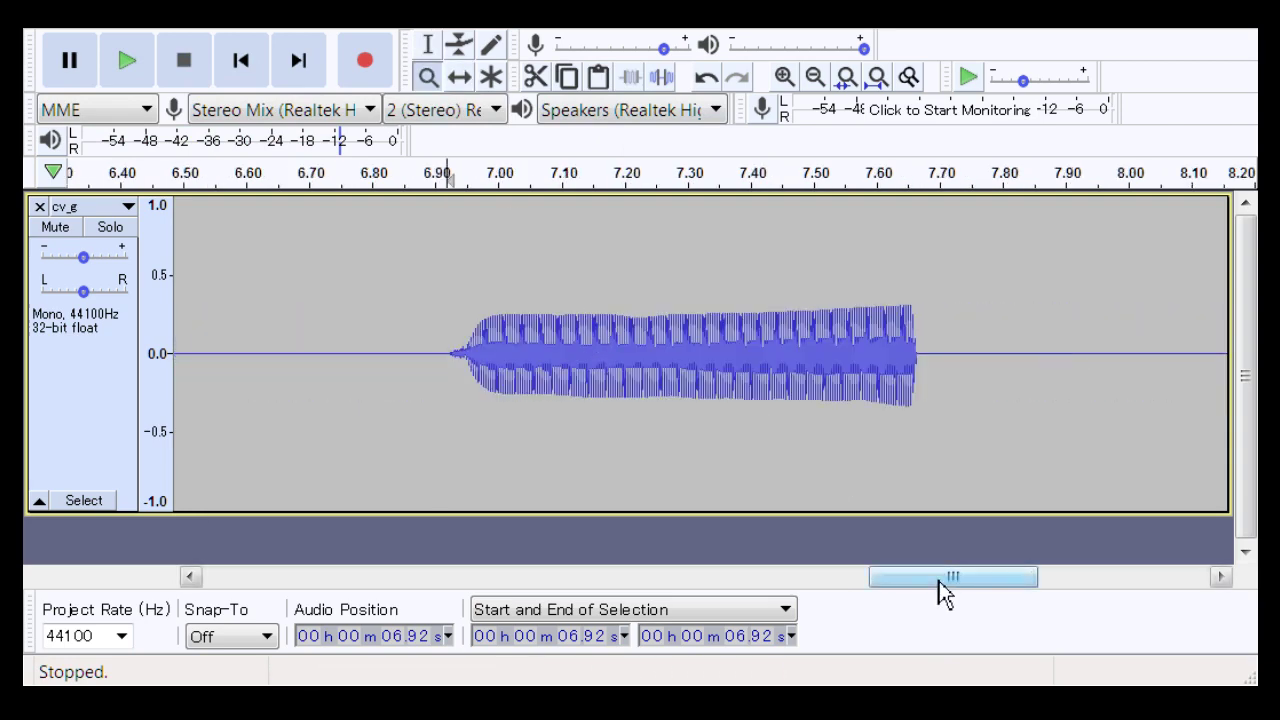
left_click_drag(939, 581, 250, 568)
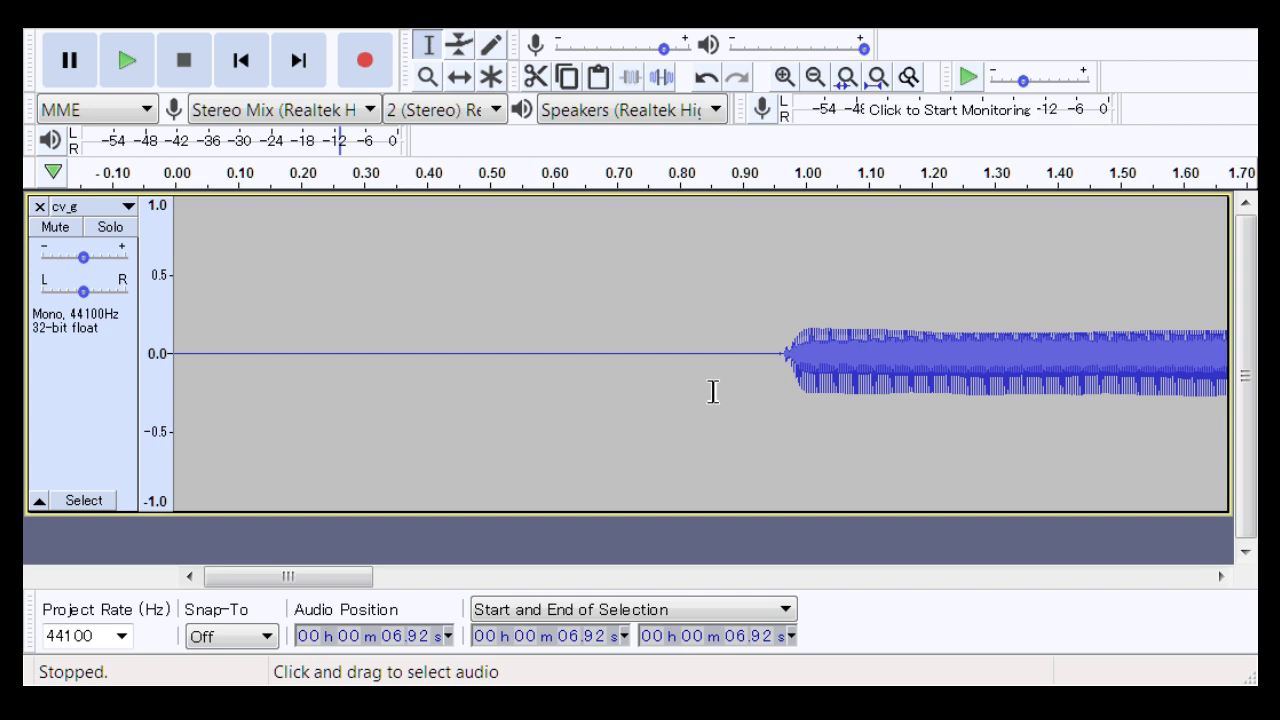
key("space")
key("space")
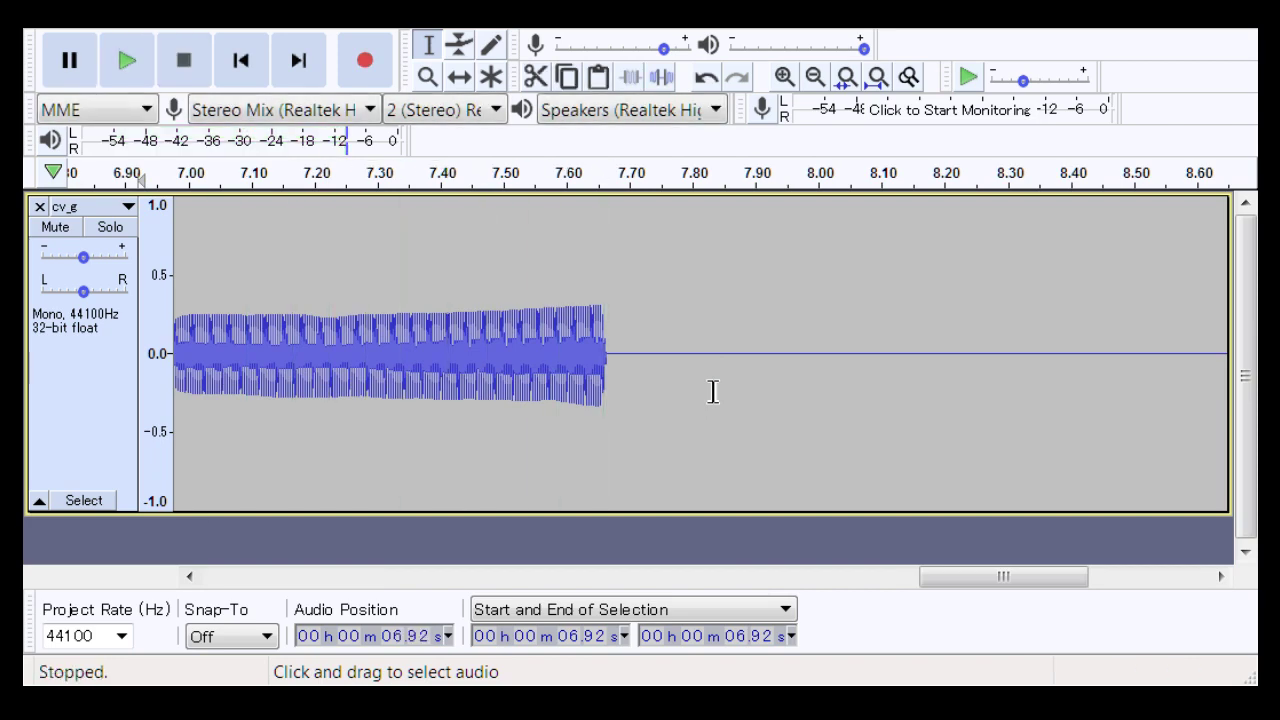
left_click_drag(1004, 580, 294, 605)
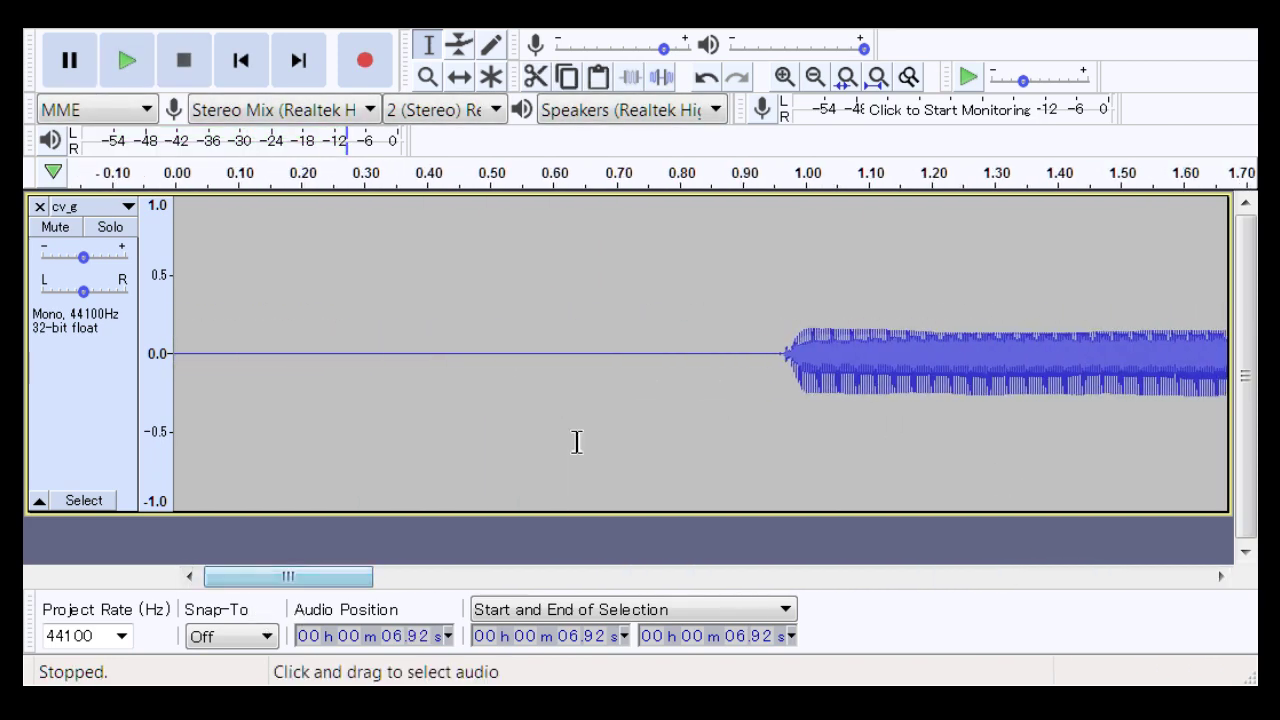
Step: Play the cv_g recording from about 0.88 s, and replay the third syllable from about 3.80 s
key("space")
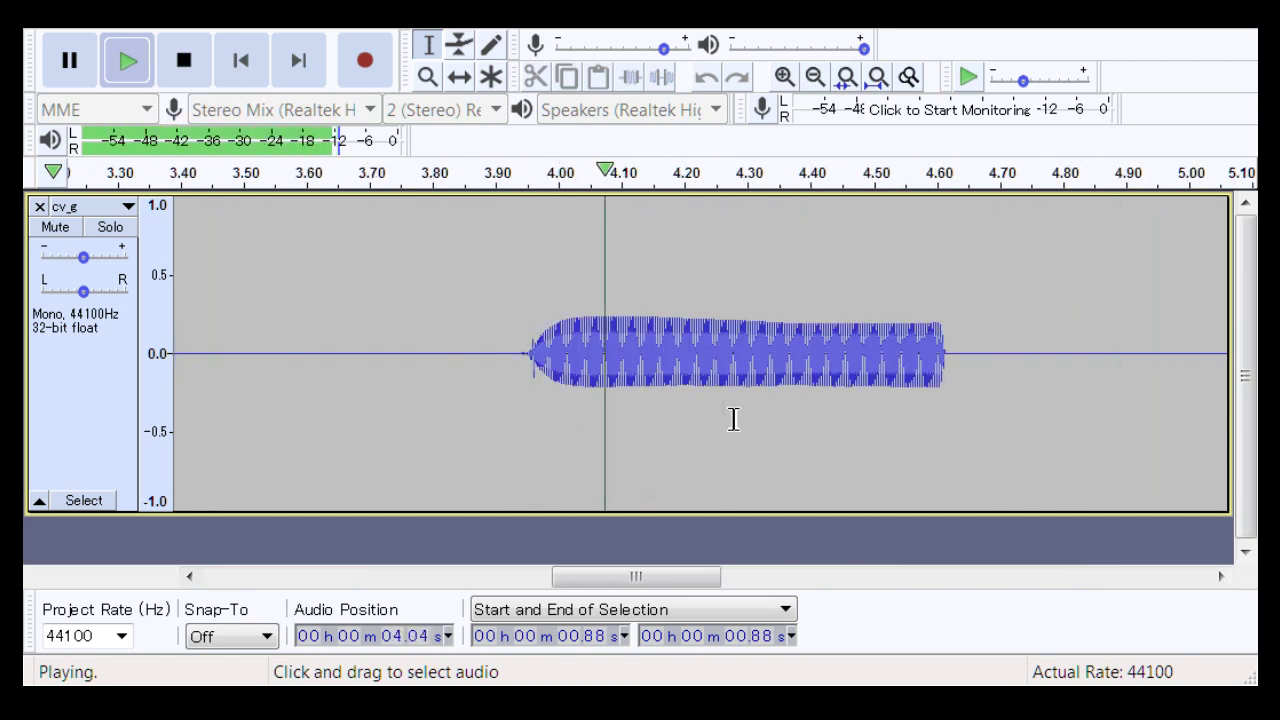
key("space")
left_click(432, 405)
key("space")
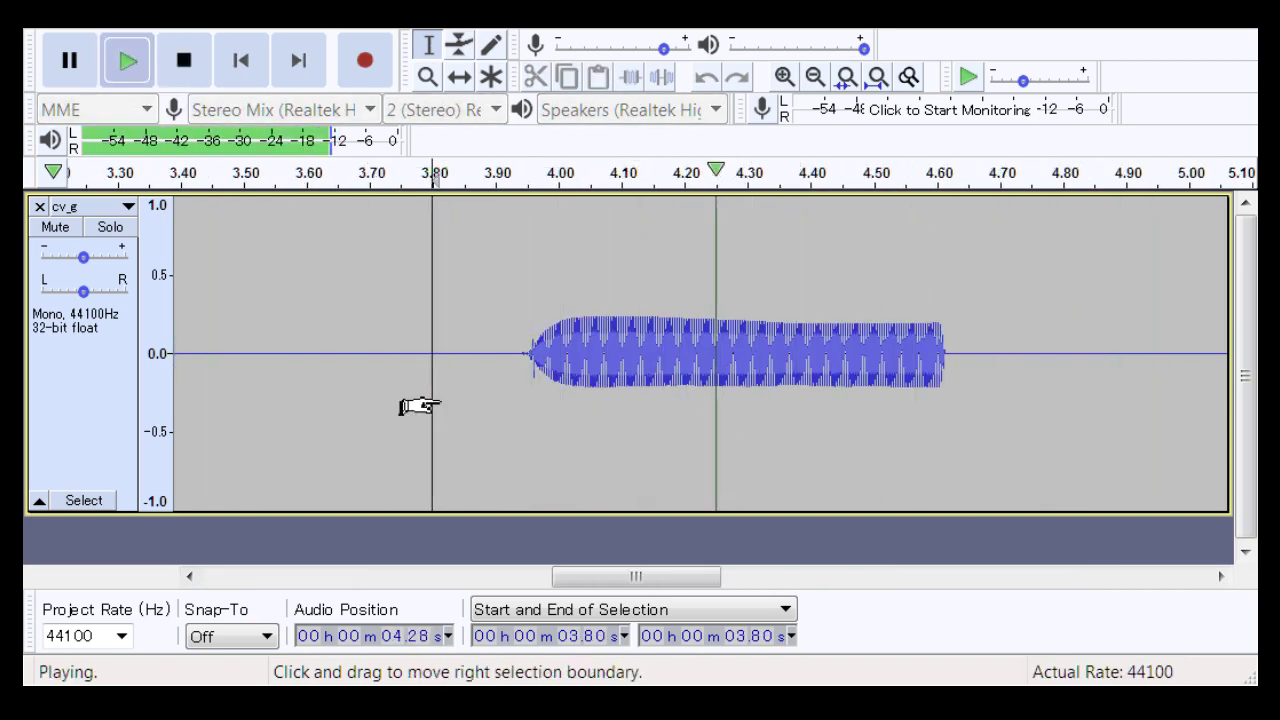
Step: Delete the irregular bump at the third cv_g syllable's vowel onset, around 3.961 to 3.964 s, and play the syllable from about 3.94 s
left_click(427, 77)
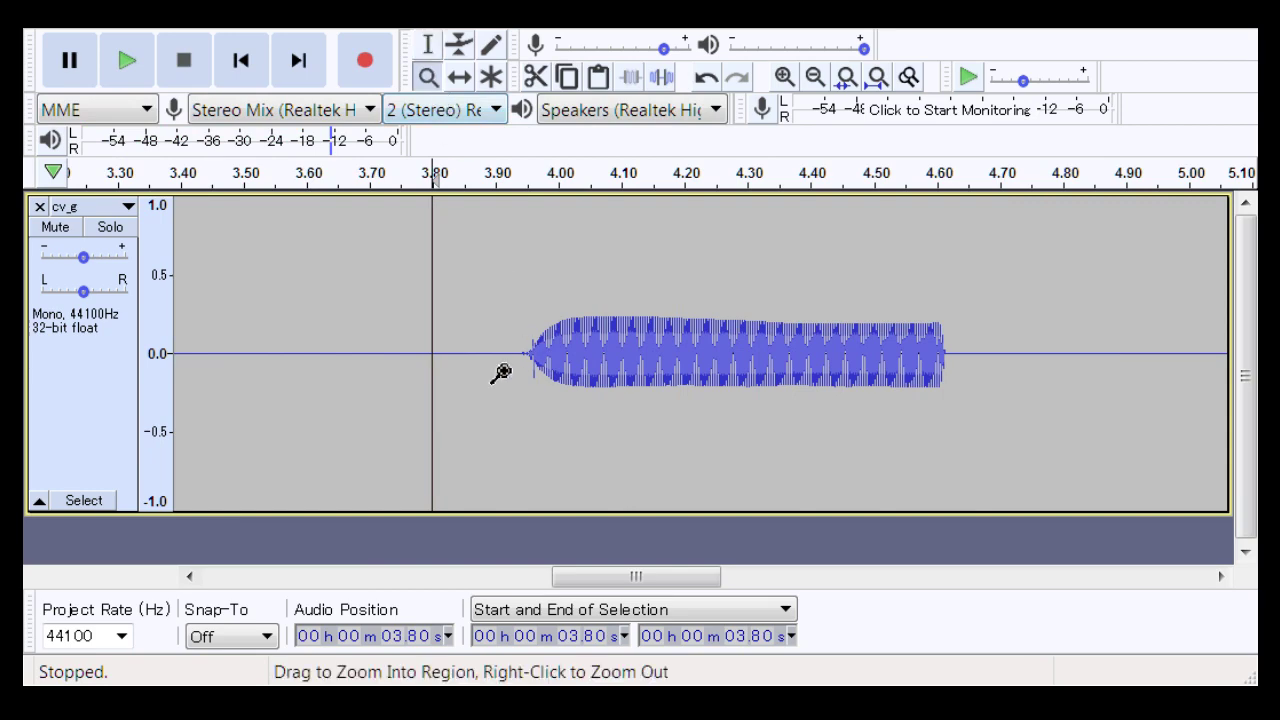
left_click_drag(500, 371, 574, 377)
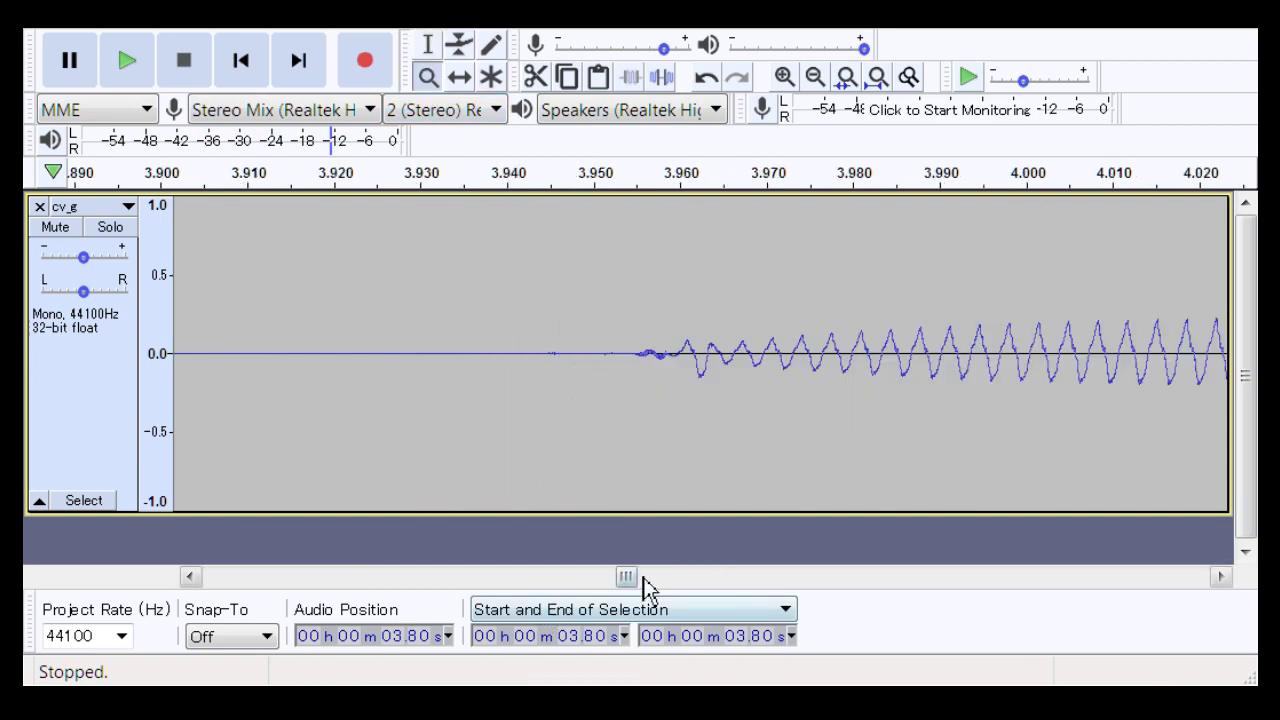
left_click_drag(634, 578, 640, 615)
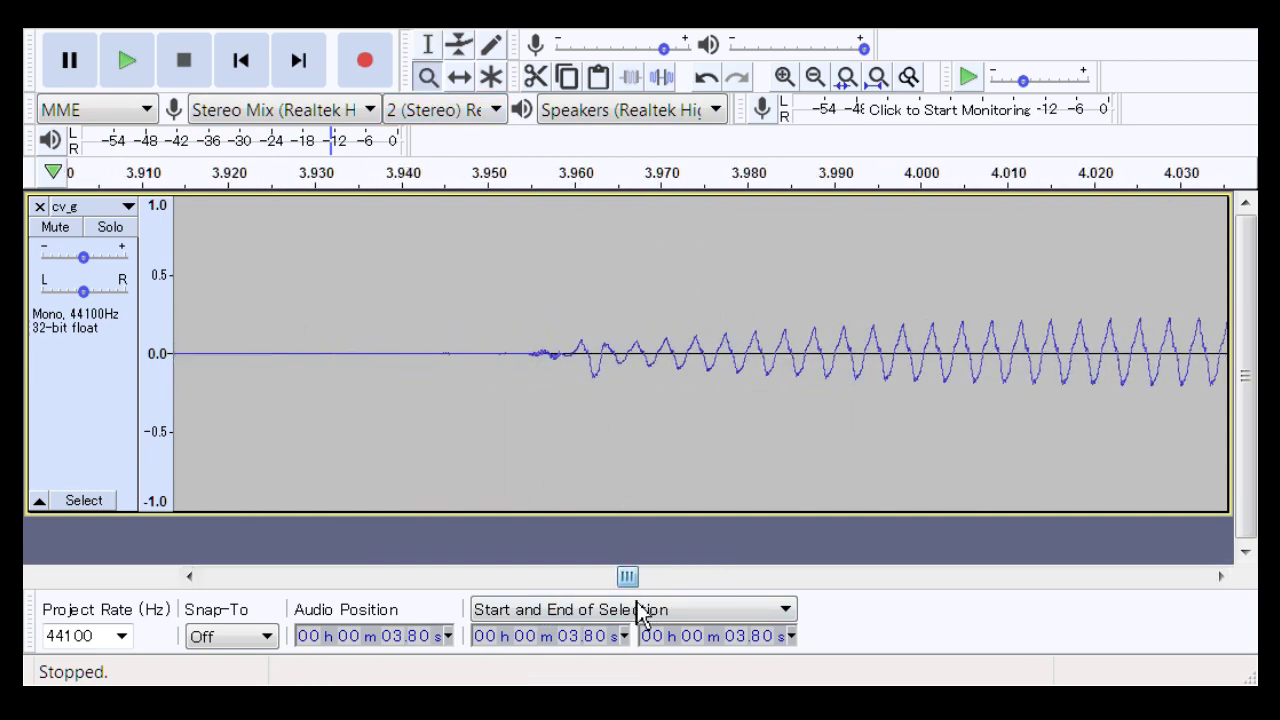
left_click_drag(584, 388, 604, 398)
left_click(586, 400)
left_click(418, 372)
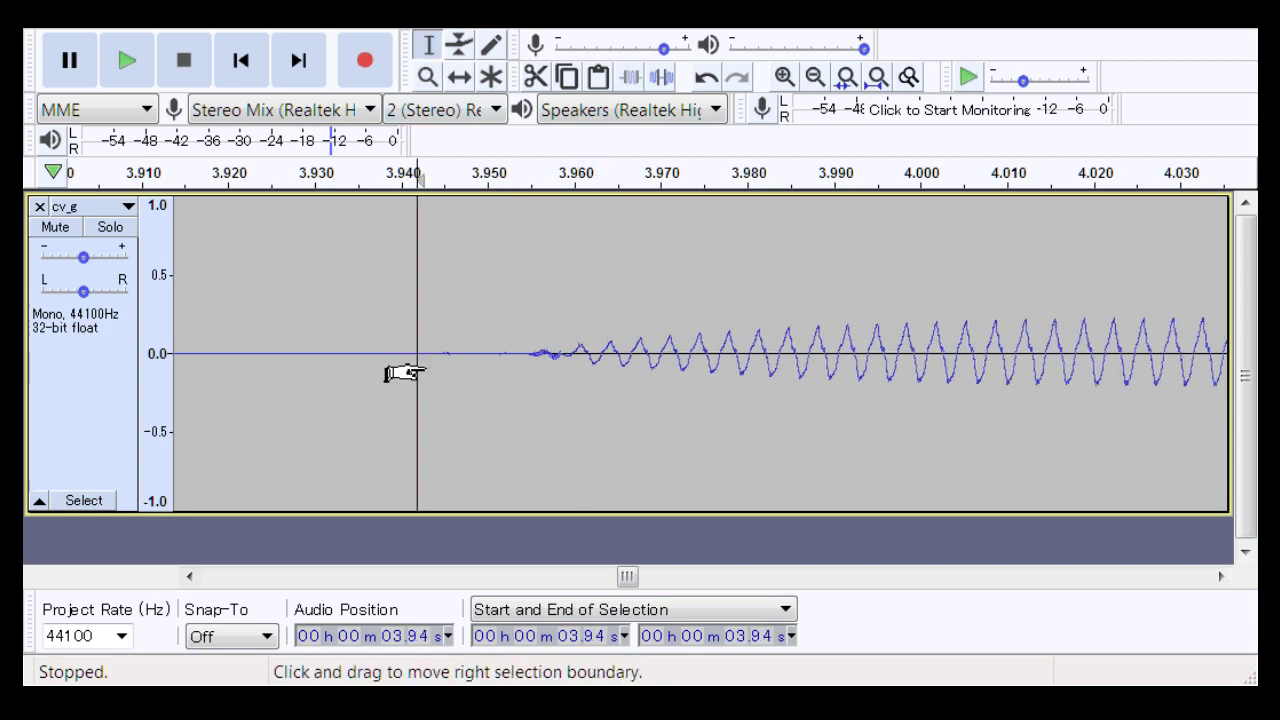
key("space")
key("space")
Step: Play the fourth cv_g syllable repeatedly from about 5.31 s
key("F4")
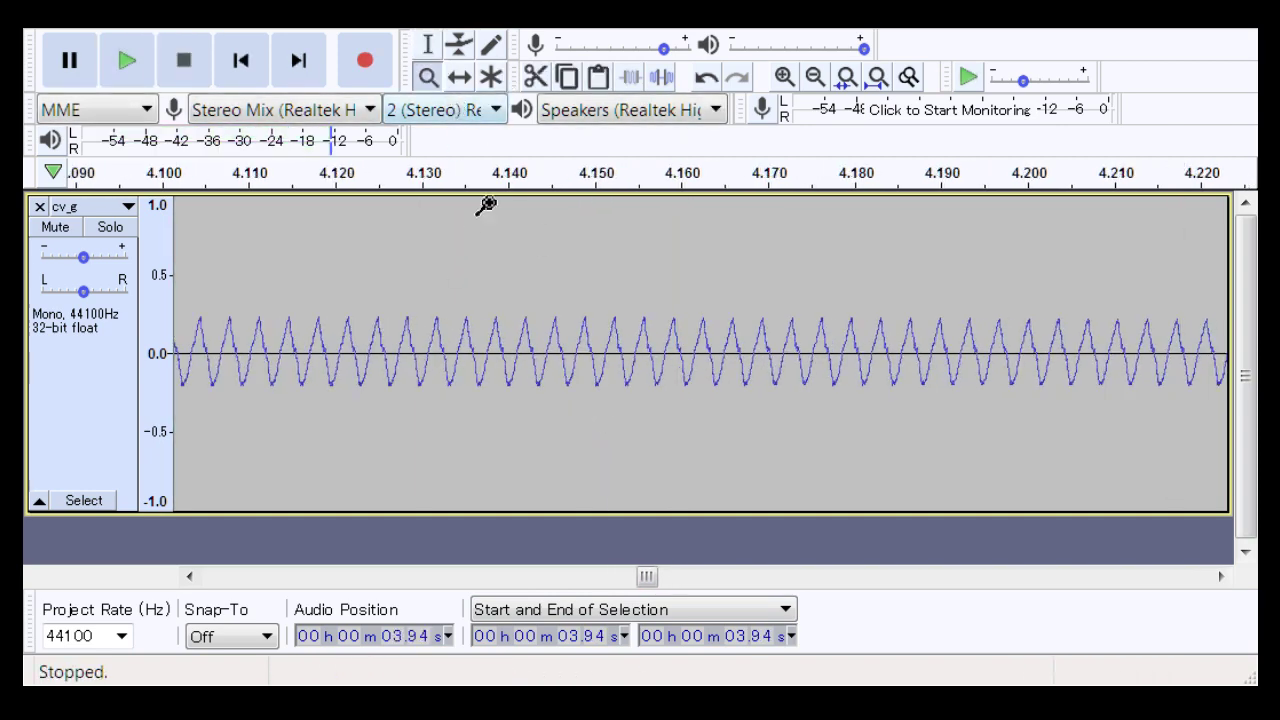
right_click(537, 294)
right_click(538, 296)
right_click(538, 296)
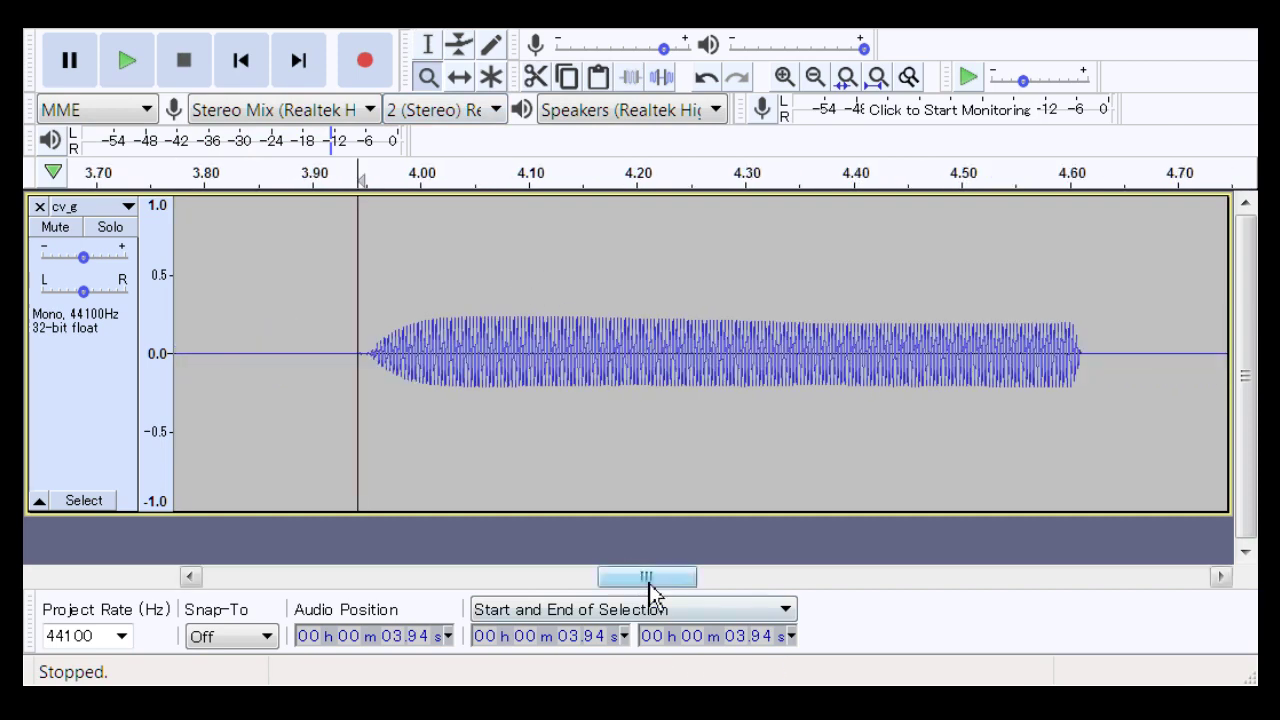
left_click_drag(650, 583, 770, 585)
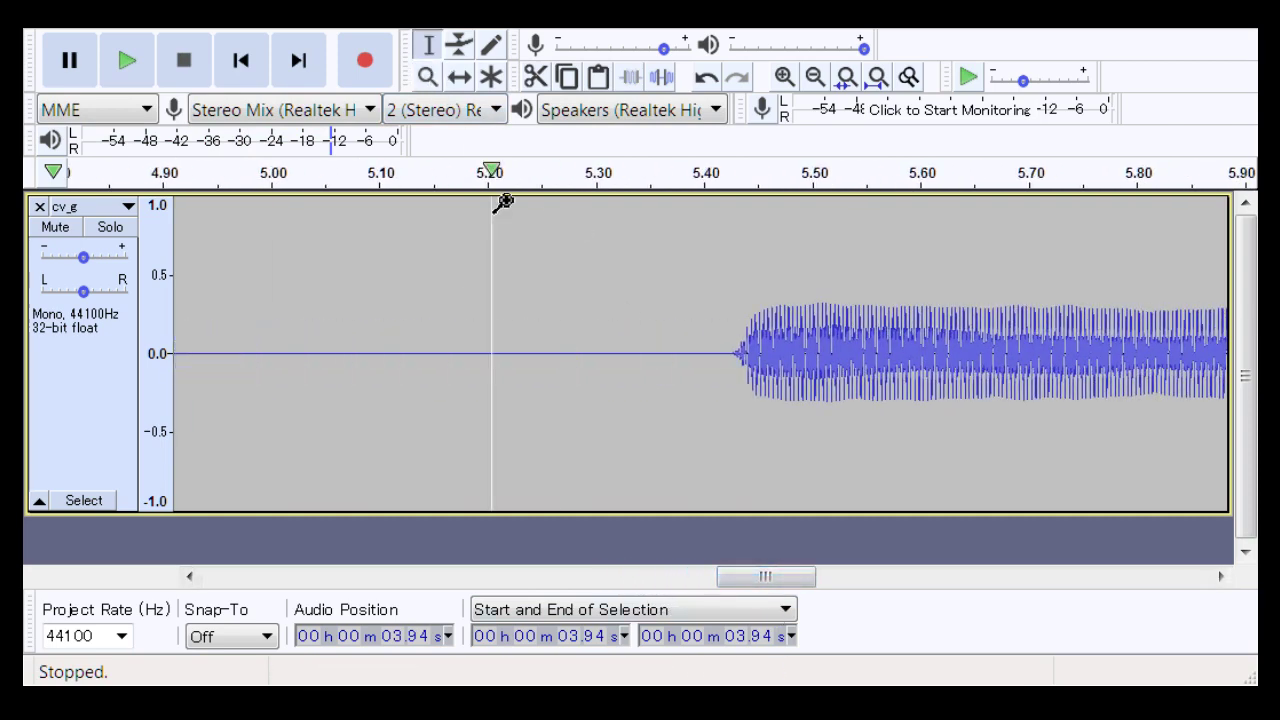
left_click(605, 362)
key("space")
key("space")
key("space")
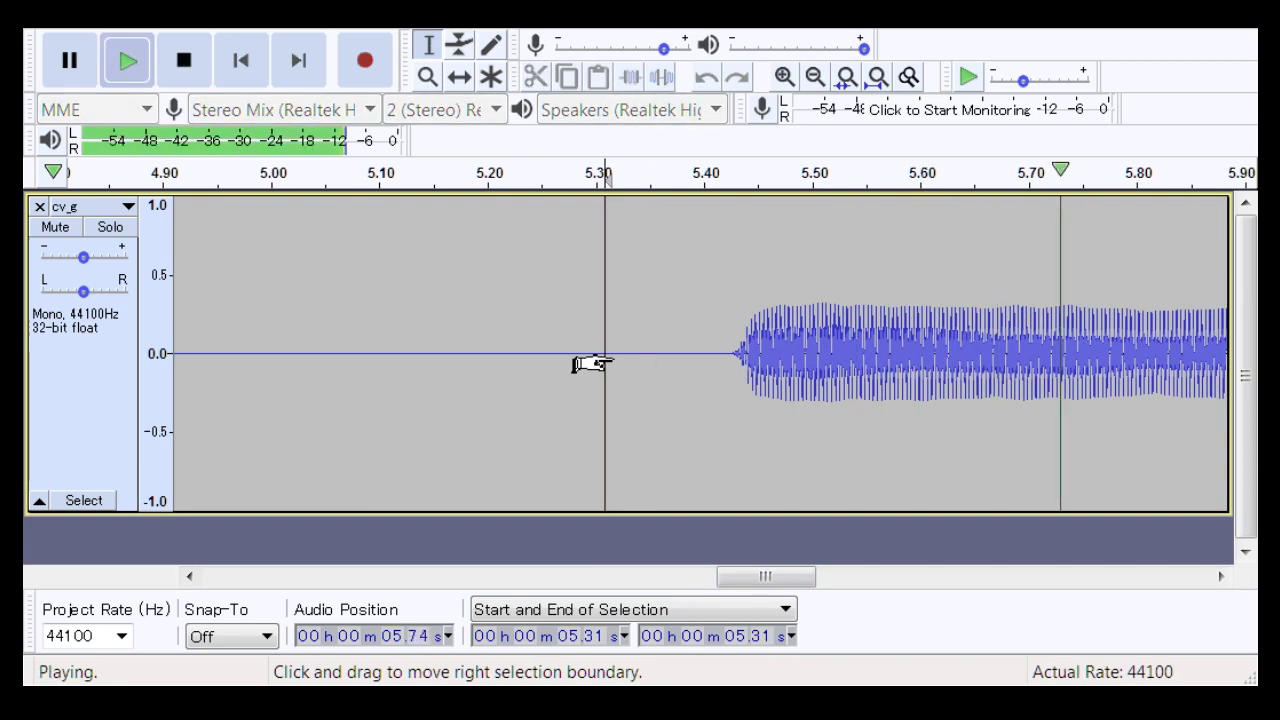
key("space")
key("space")
key("space")
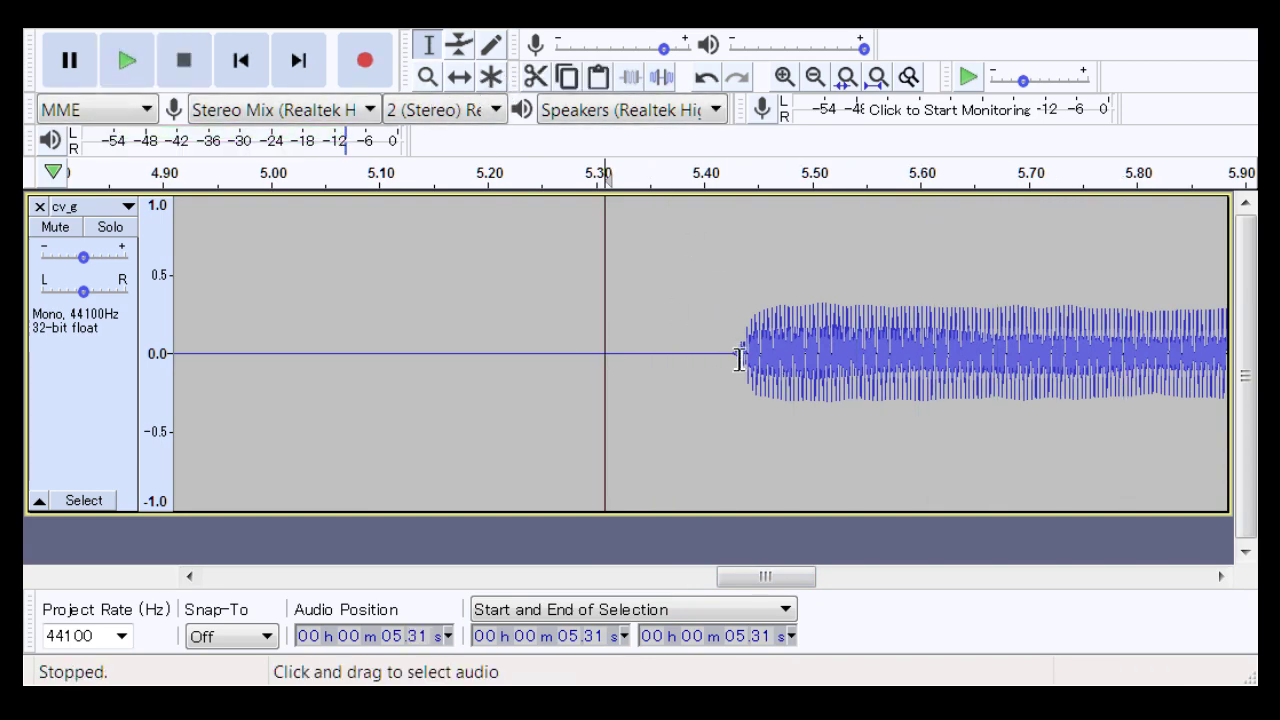
Step: Examine the fourth cv_g syllable's onset between about 5.43 and 5.45 s and play it from just before the consonant
left_click_drag(738, 360, 780, 357)
left_click(434, 84)
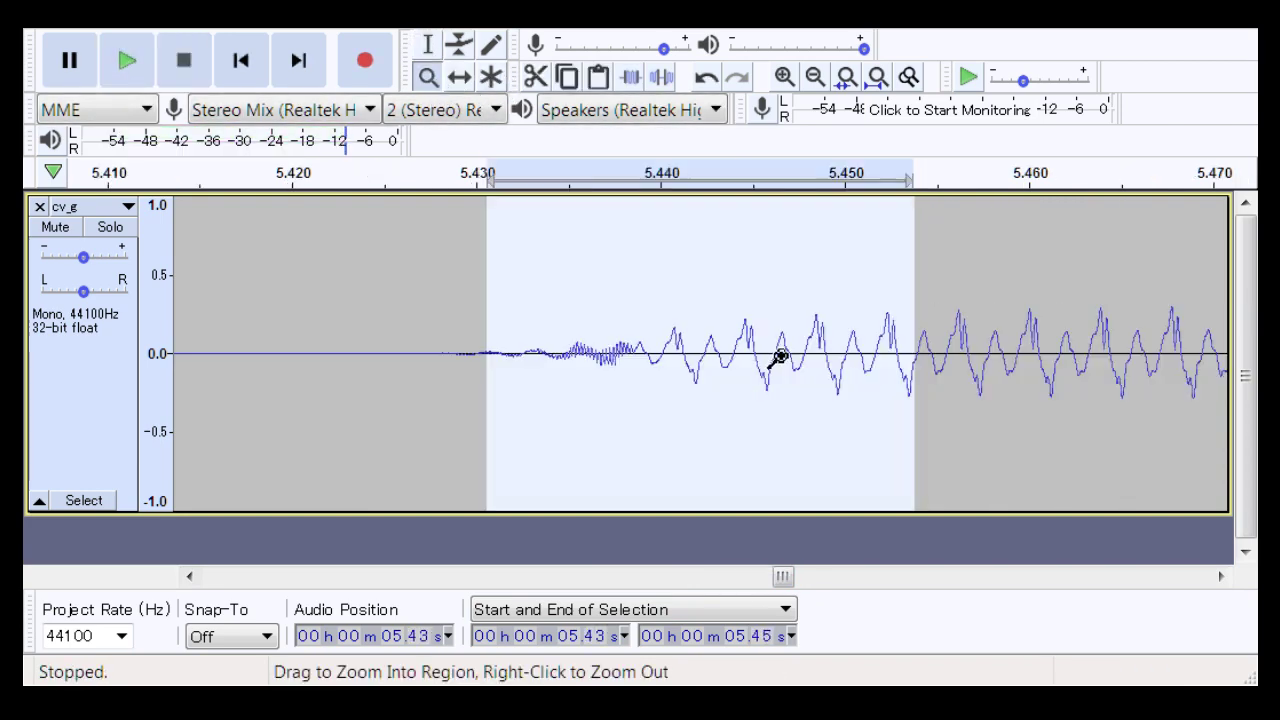
left_click(424, 50)
left_click(420, 340)
key("space")
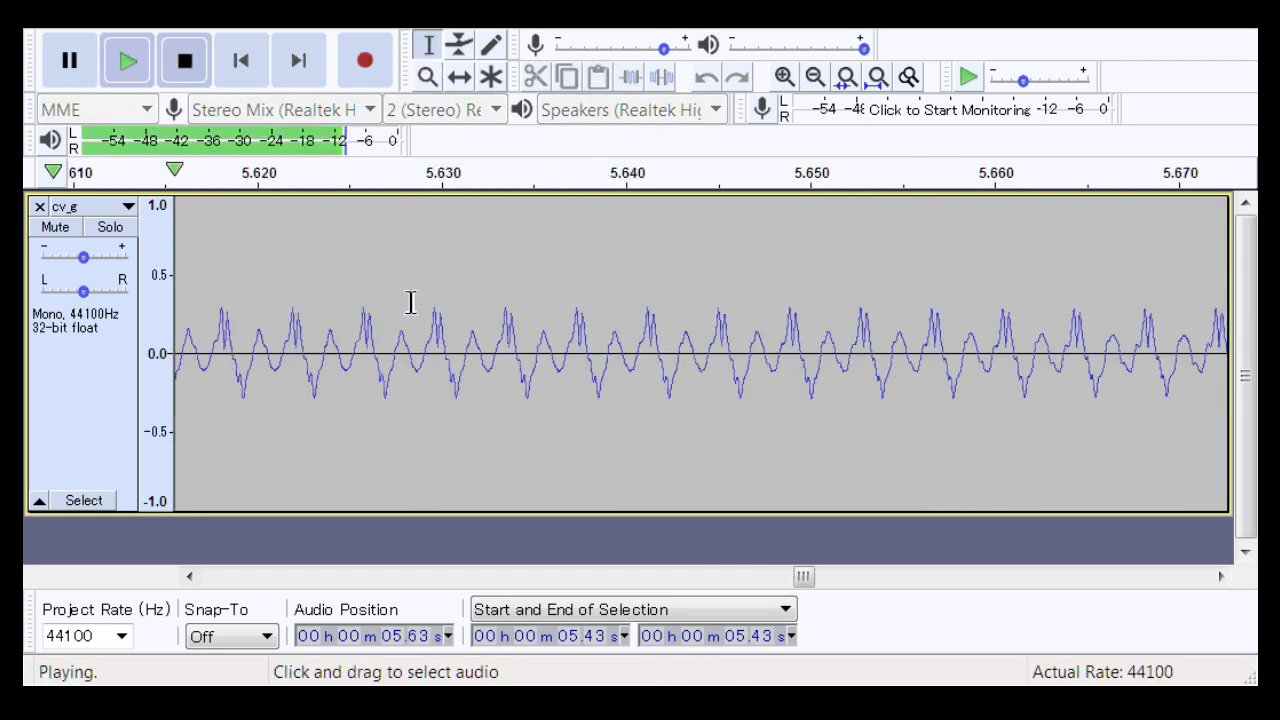
key("space")
Step: Lower the level of the fourth cv_g consonant burst from about 5.433 to 5.439 s and play the syllable from about 5.43 s
left_click_drag(802, 576, 785, 618)
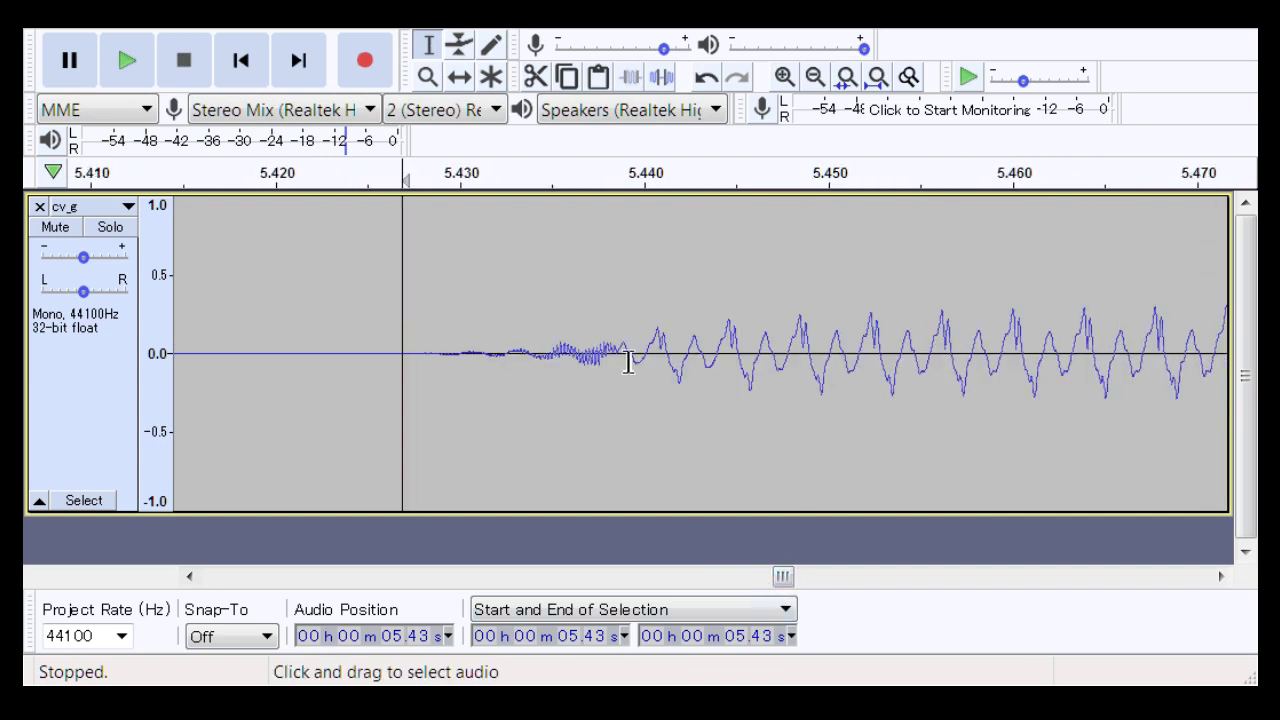
left_click_drag(624, 360, 526, 413)
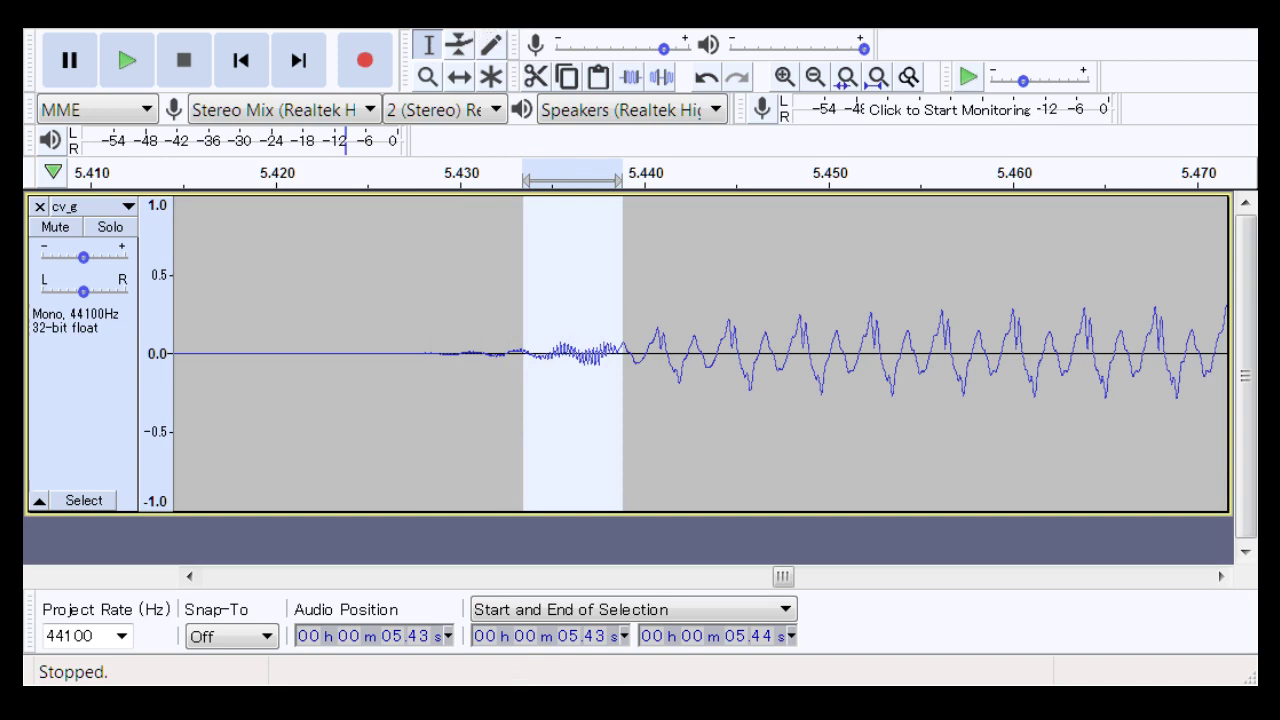
left_click(378, 351)
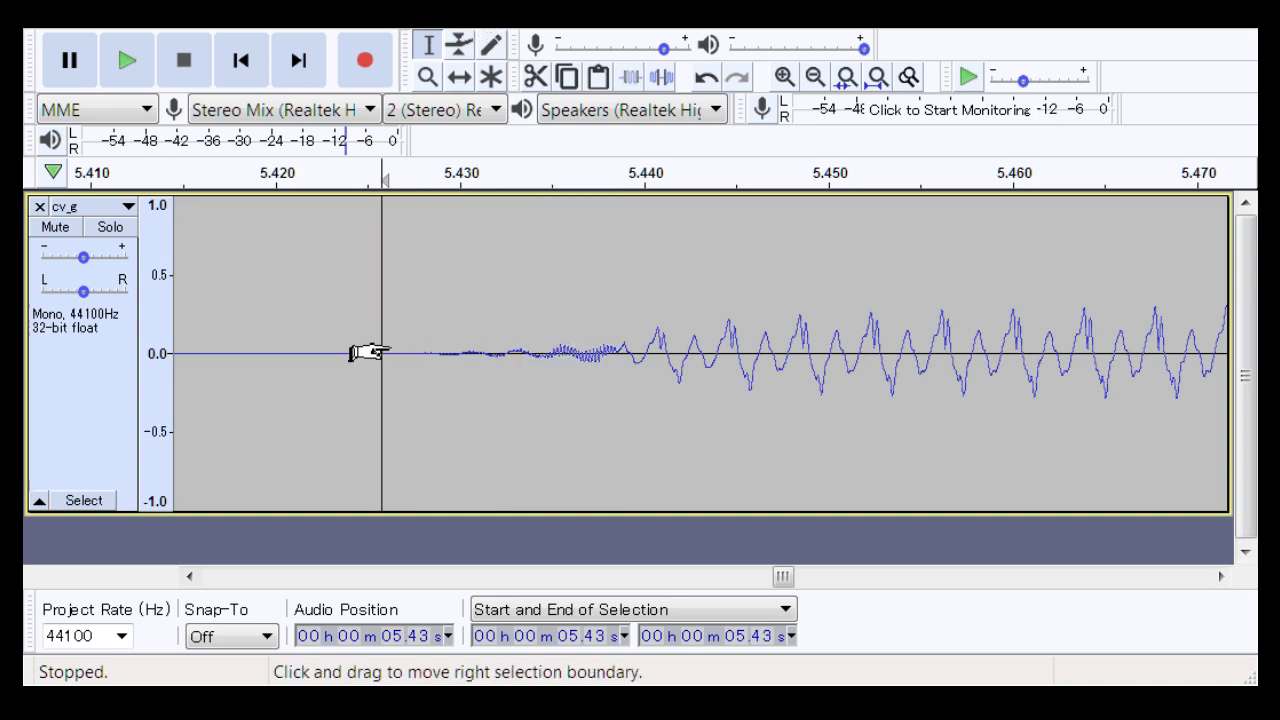
key("space")
key("space")
key("space")
key("space")
key("space")
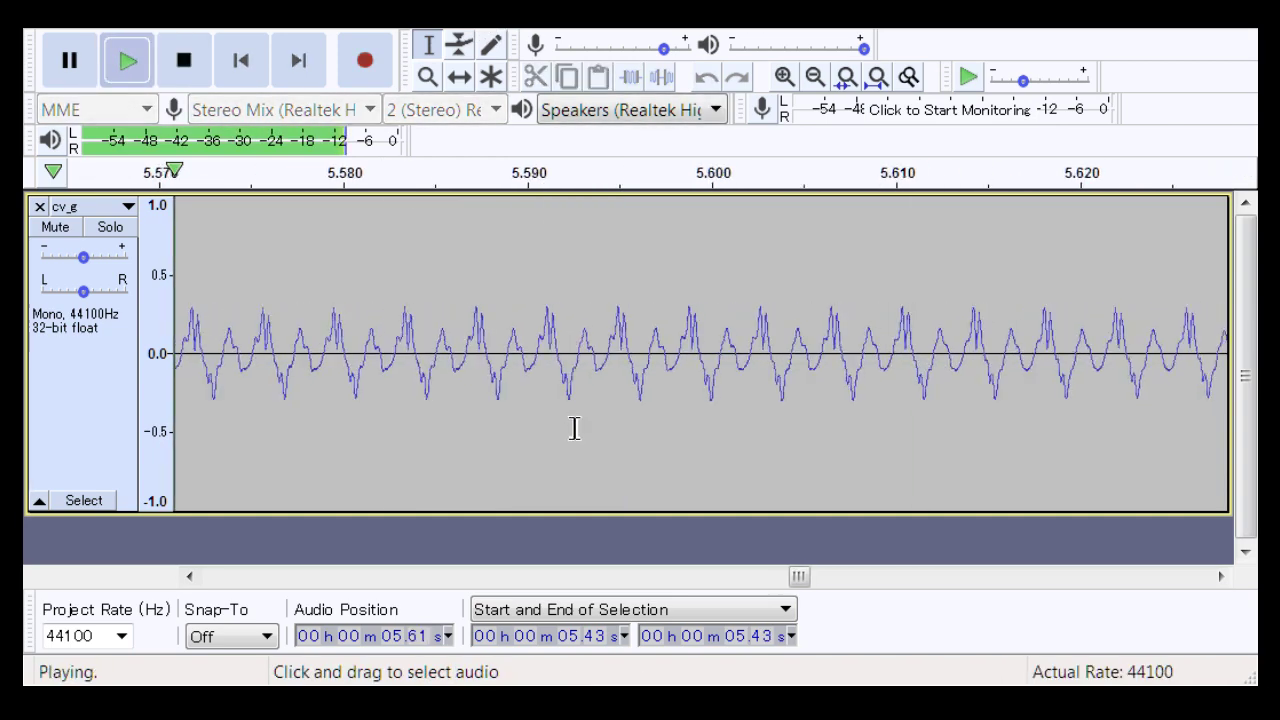
Step: Undo the consonant level reduction and play the fourth cv_g syllable from about 5.42 s for comparison
key("space")
key("ctrl+z")
left_click_drag(815, 587, 786, 620)
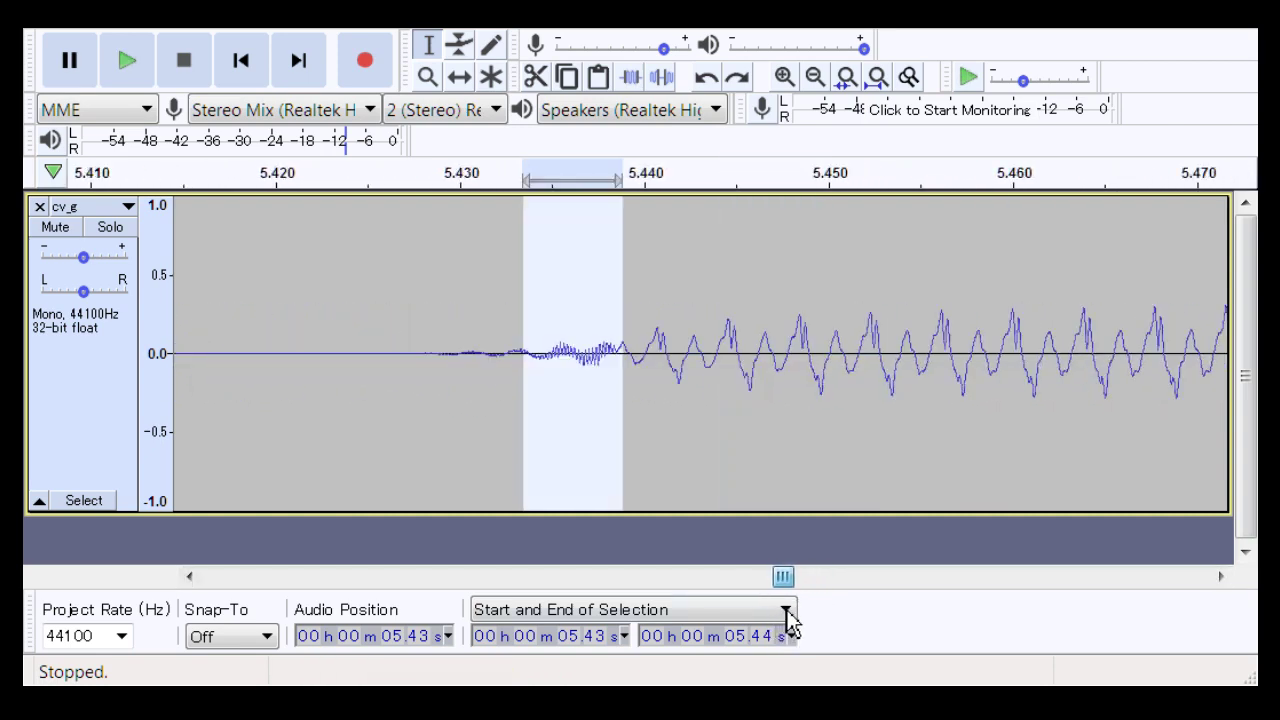
key("space")
left_click(304, 385)
key("space")
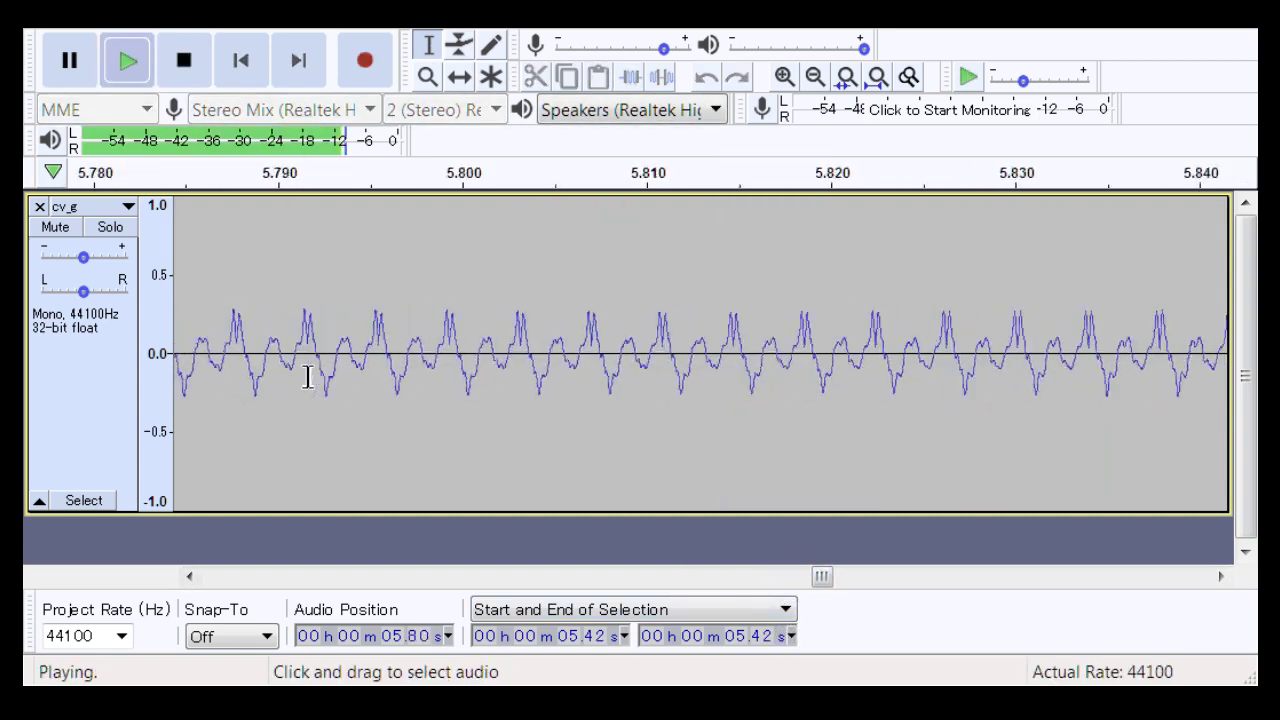
key("space")
key("space")
key("space")
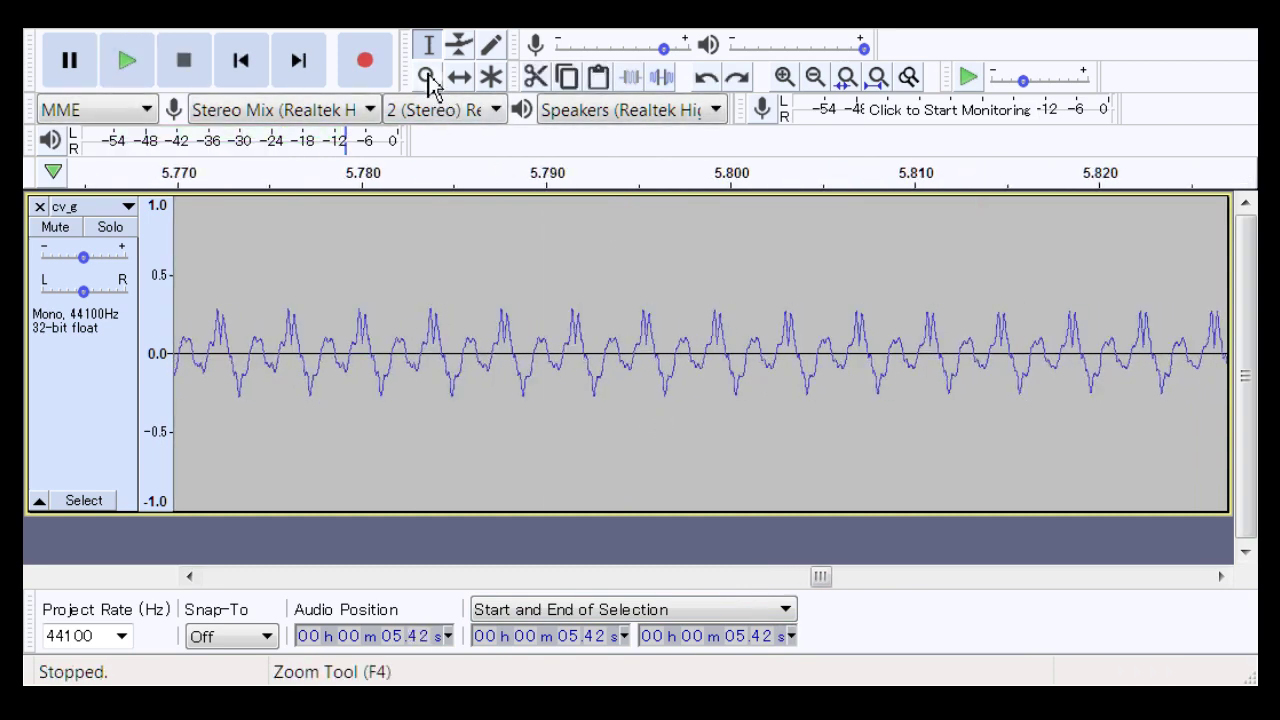
Step: Redo the fourth cv_g consonant's level reduction and play the syllable from about 5.43 s
left_click_drag(816, 597, 788, 628)
key("Right")
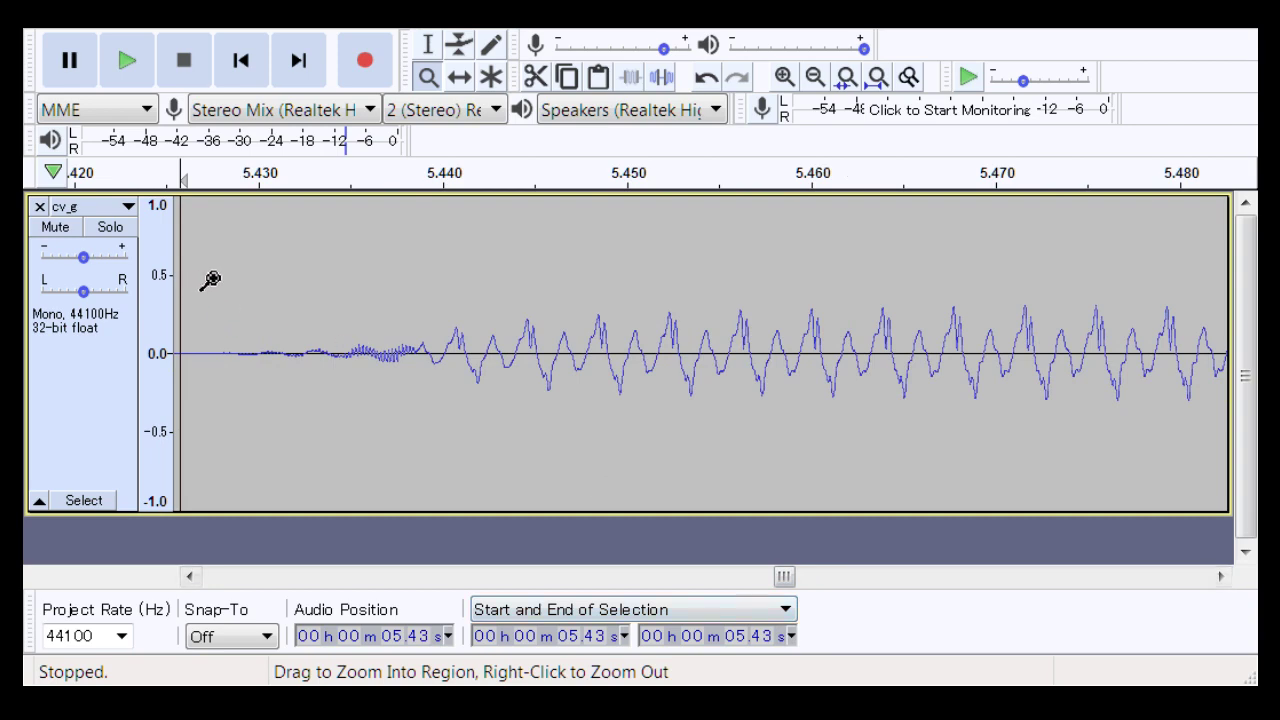
key("space")
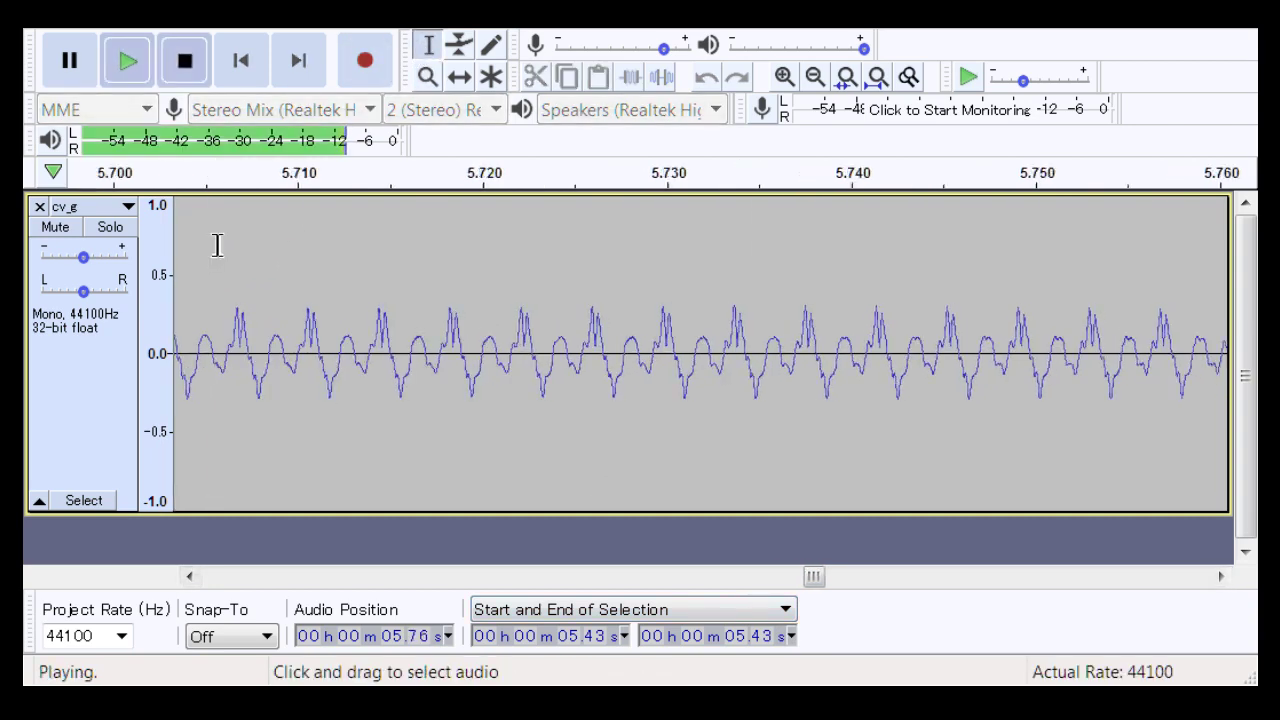
key("space")
left_click(428, 77)
key("space")
key("space")
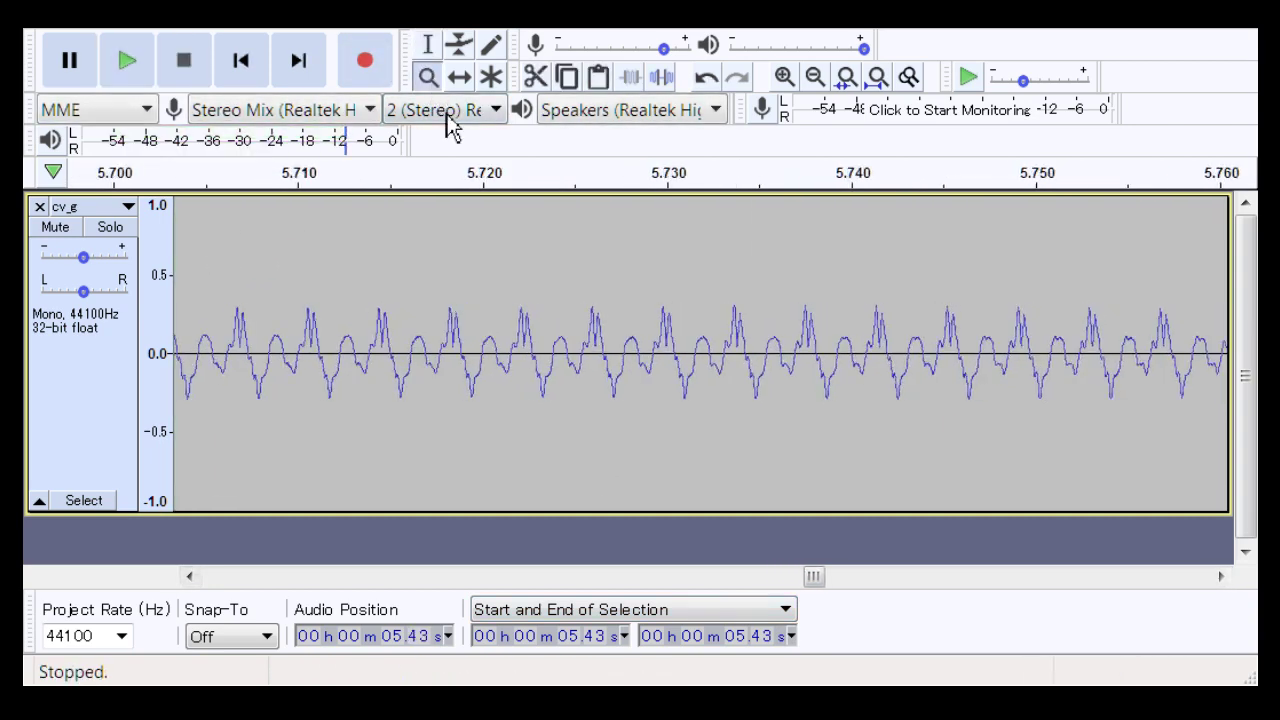
Step: Play the fifth cv_g syllable's consonant from about 6.918 to 6.948 s, and the whole syllable from about 6.92 s
right_click(604, 404)
left_click_drag(813, 580, 952, 594)
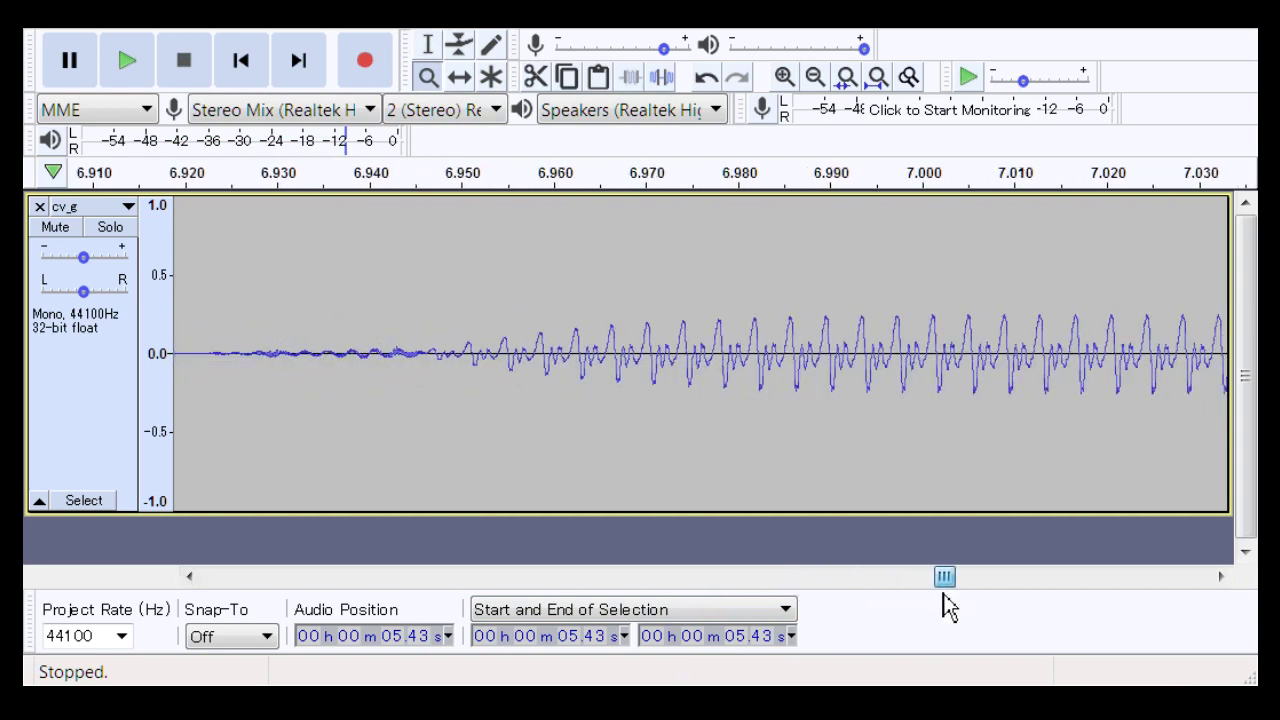
left_click_drag(948, 605, 946, 604)
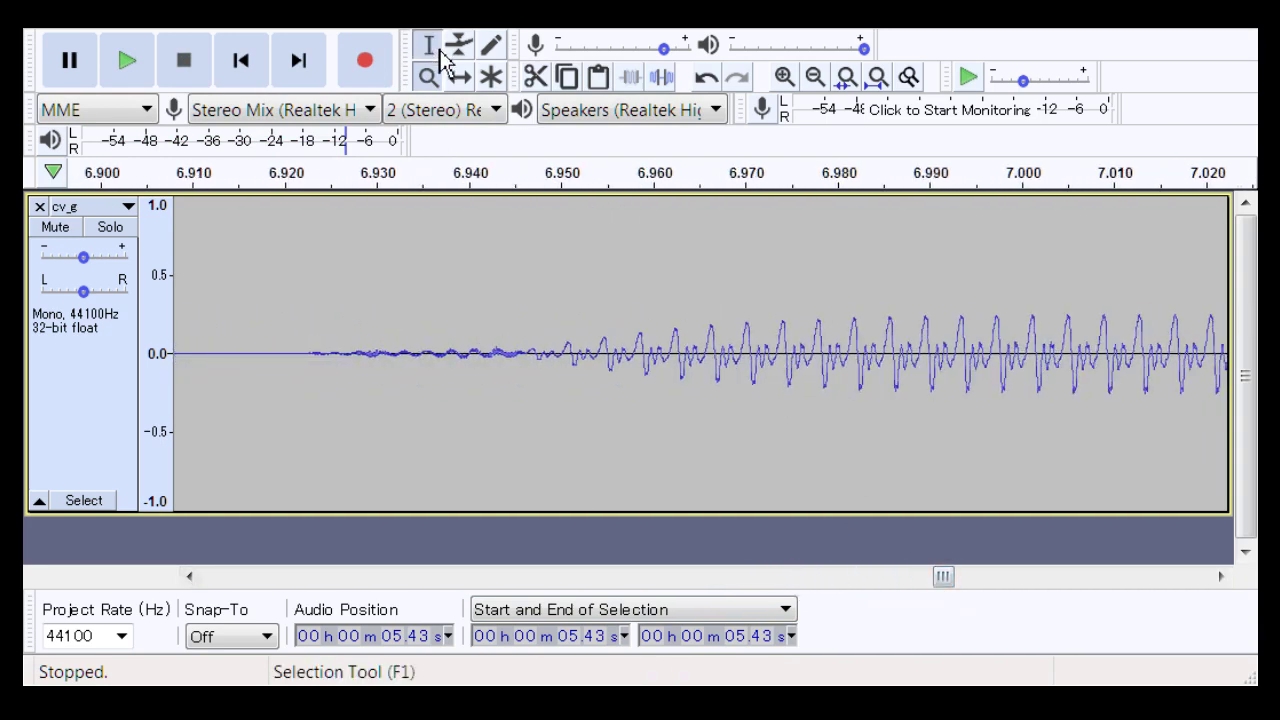
left_click_drag(268, 386, 541, 405)
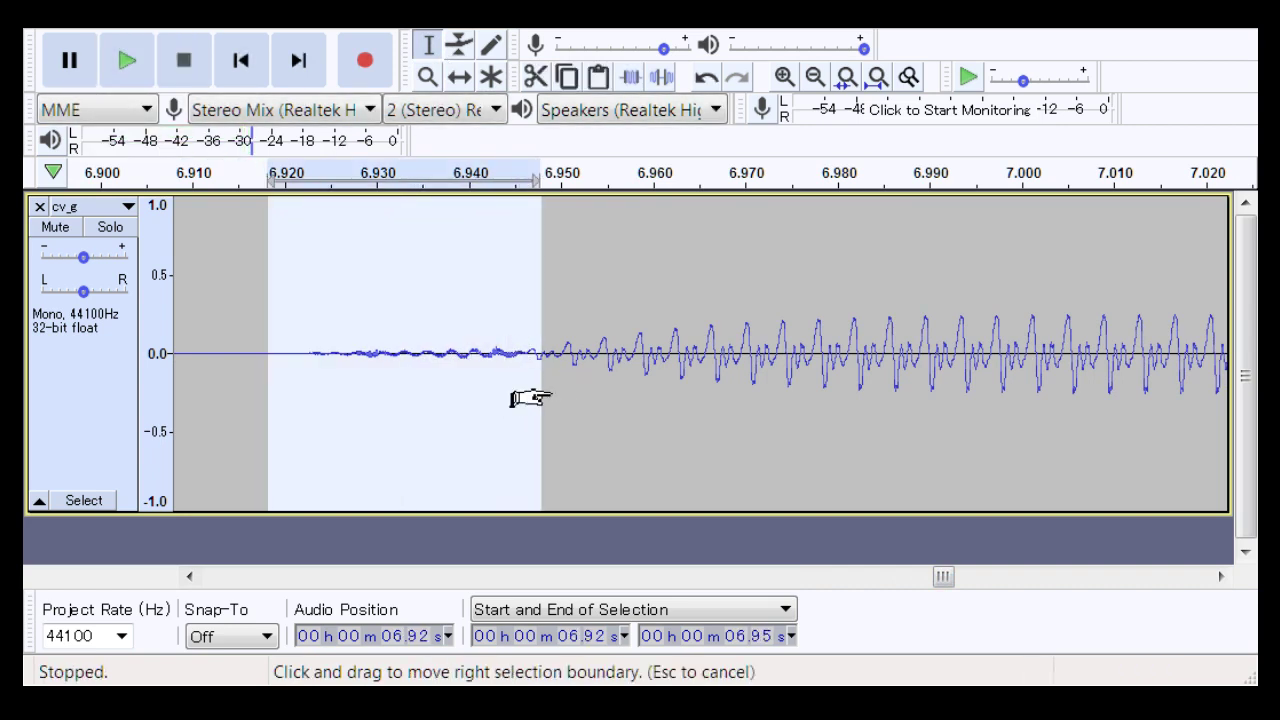
left_click(252, 388)
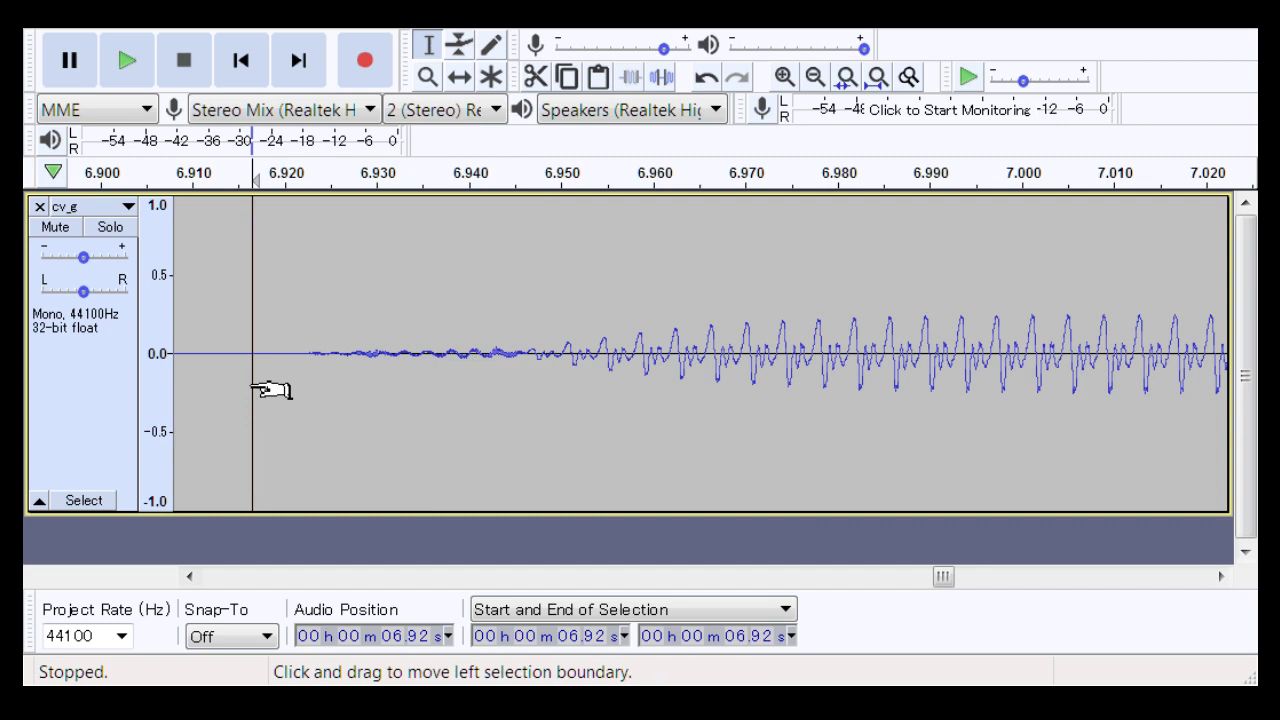
key("space")
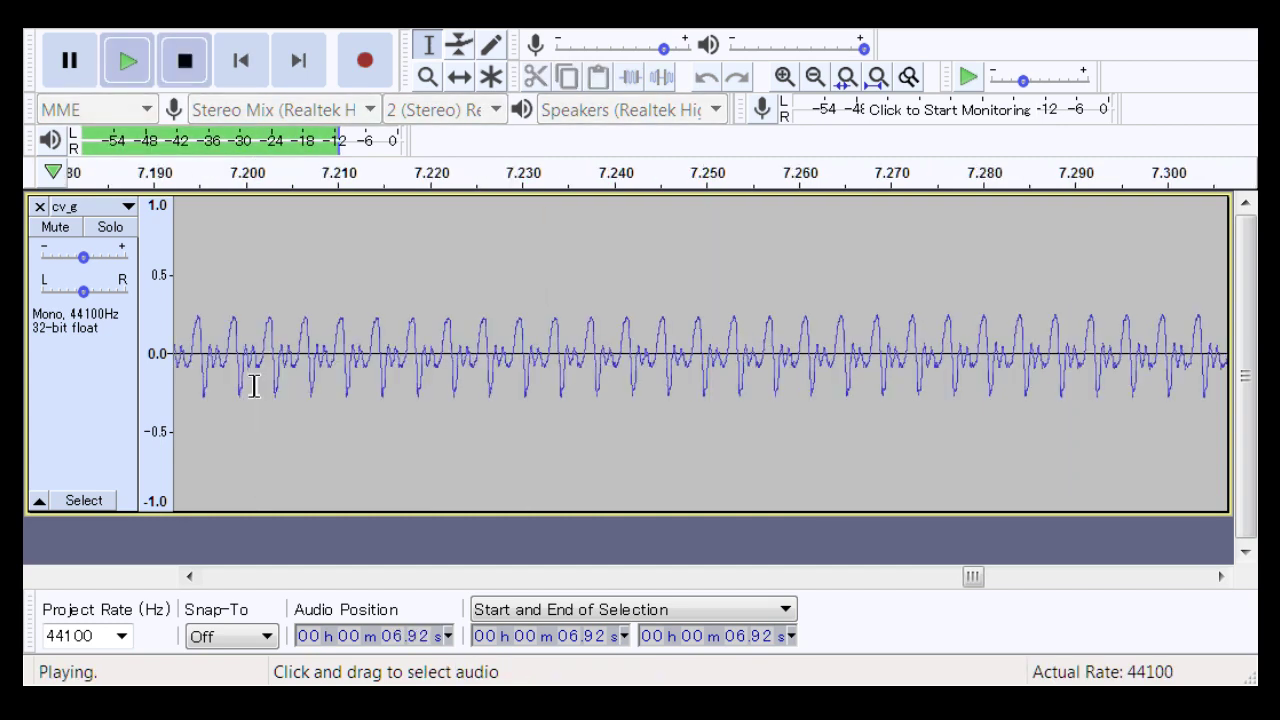
key("space")
key("space")
left_click(428, 77)
key("space")
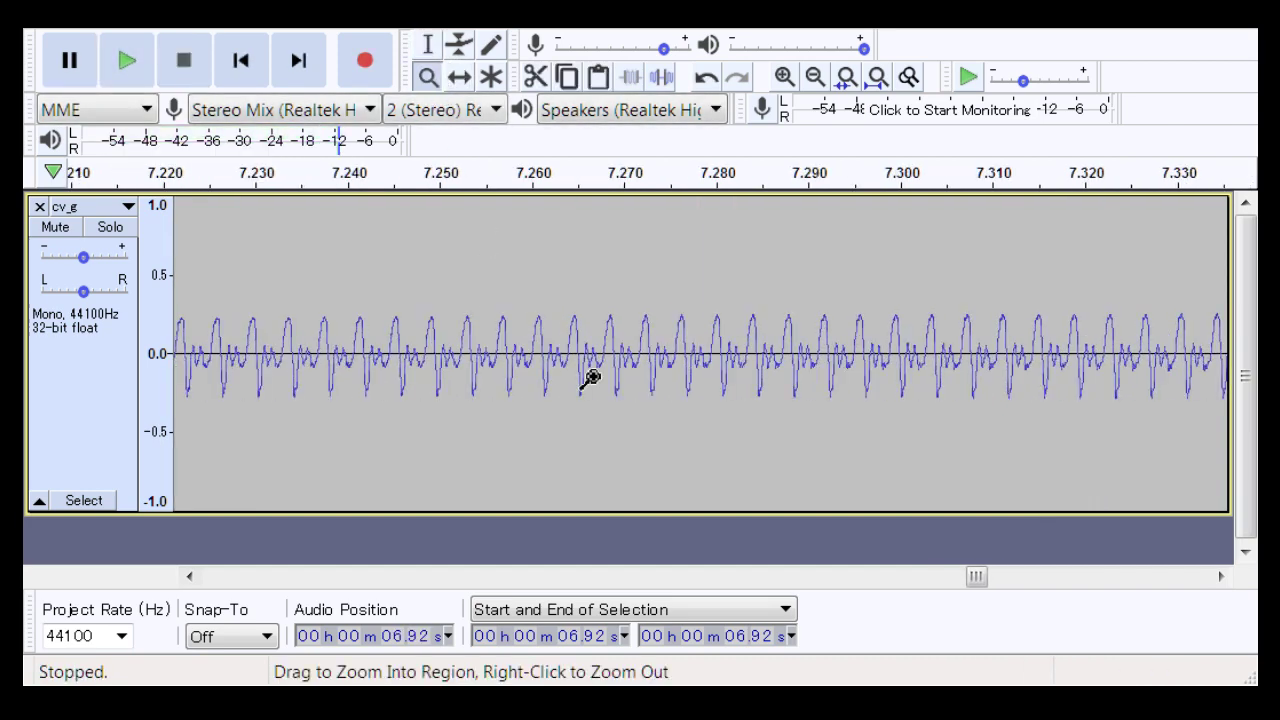
Step: Close the cv_g track and open the cv_gy recording
right_click(590, 378)
right_click(593, 380)
right_click(594, 380)
left_click_drag(806, 577, 203, 545)
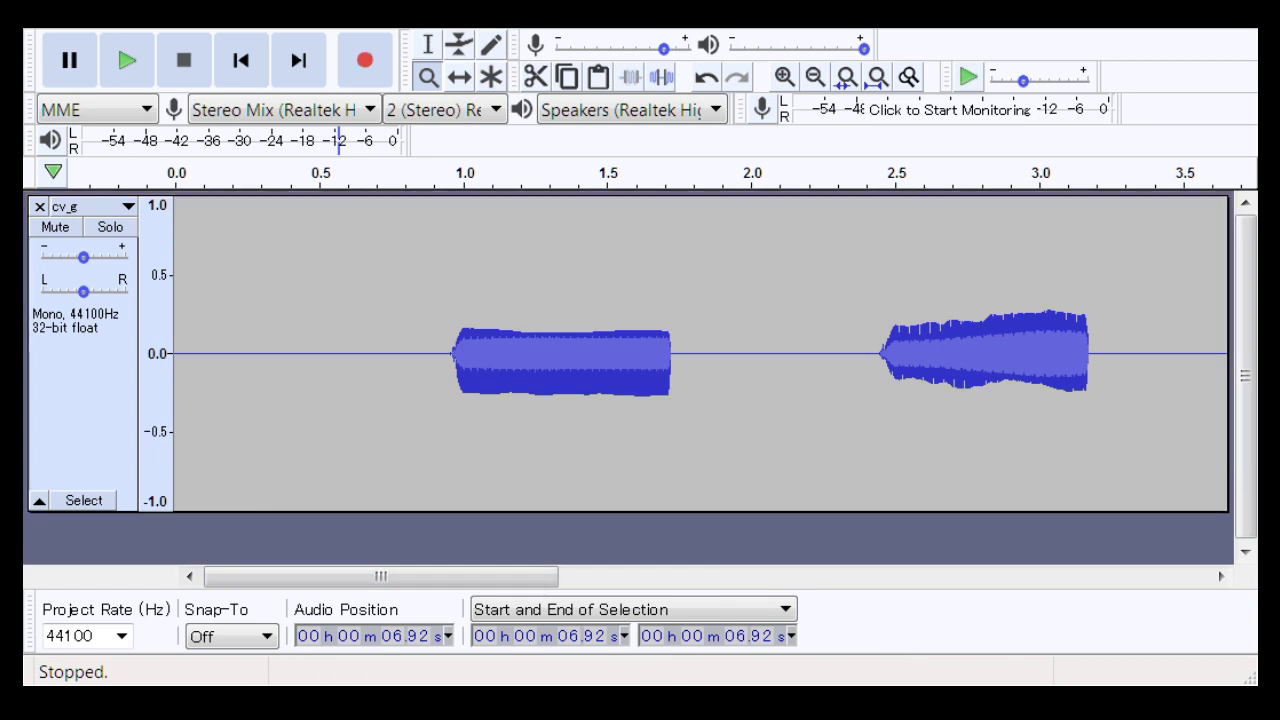
left_click(39, 206)
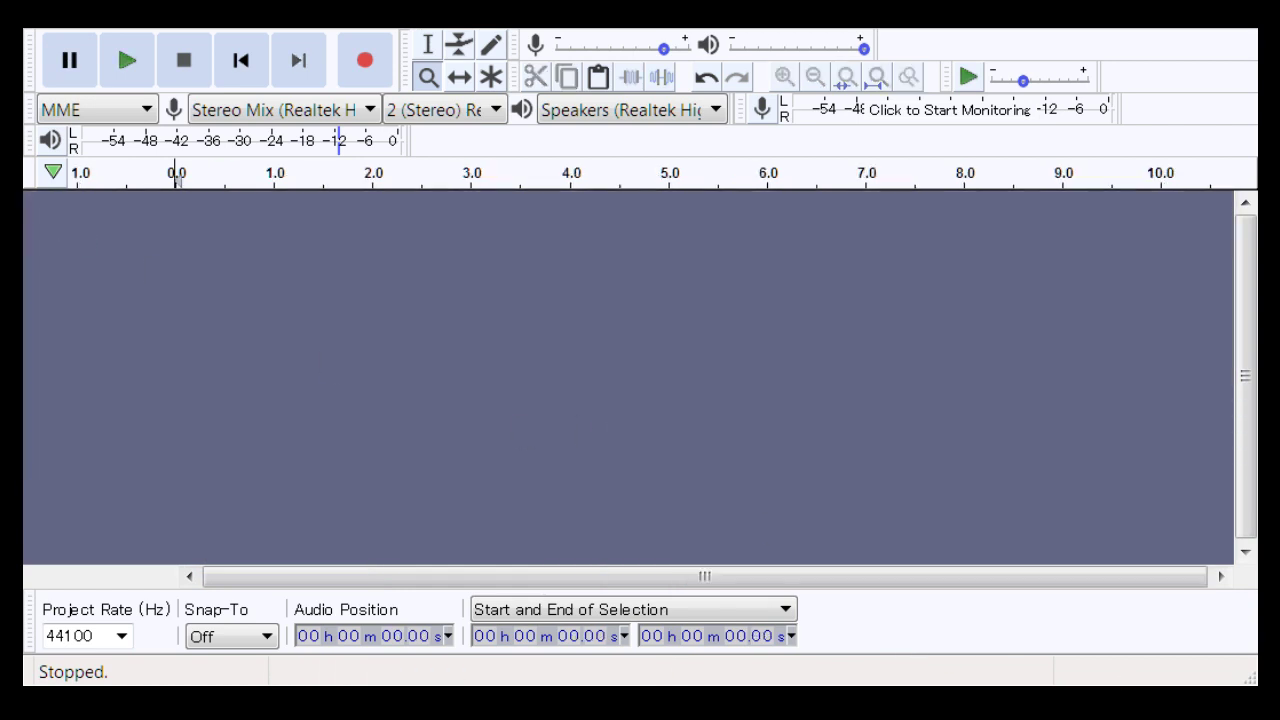
key("ctrl+z")
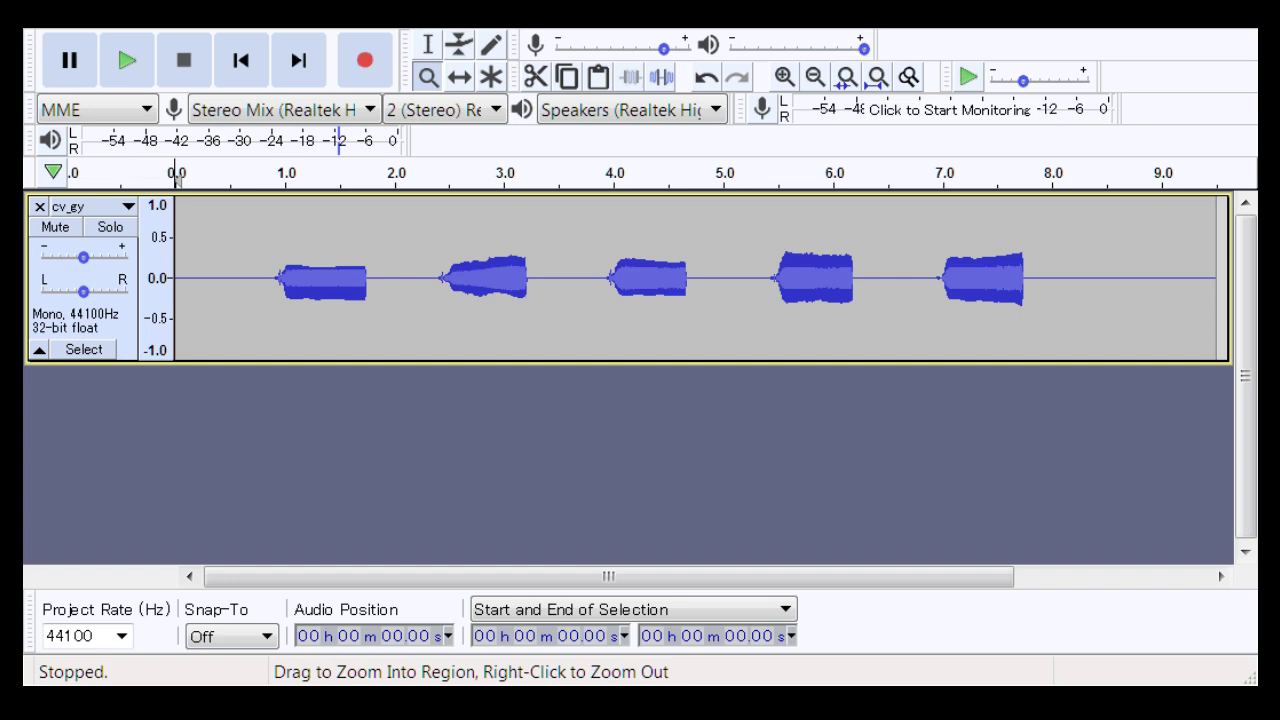
Step: Delete the two gaps in the first cv_gy consonant, from about 0.965 to 0.973 s and from about 0.984 to 0.994 s
left_click_drag(253, 290, 315, 313)
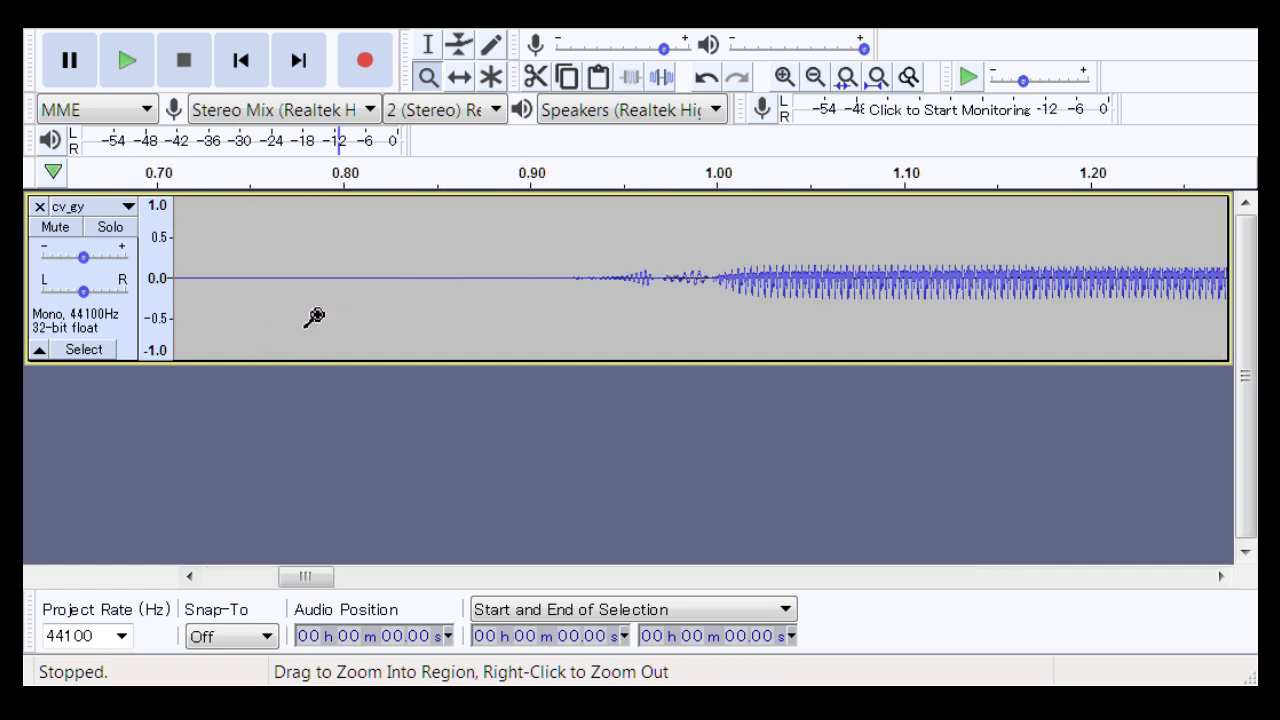
left_click_drag(588, 280, 645, 278)
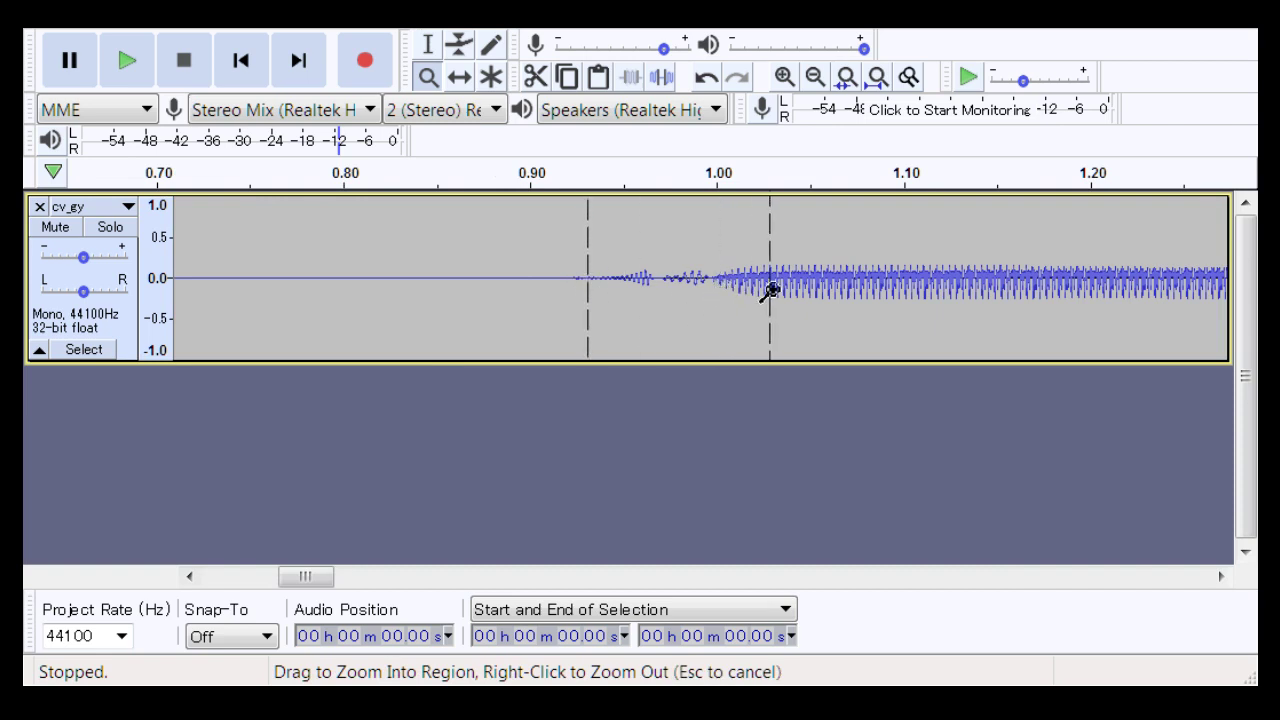
left_click_drag(770, 290, 772, 290)
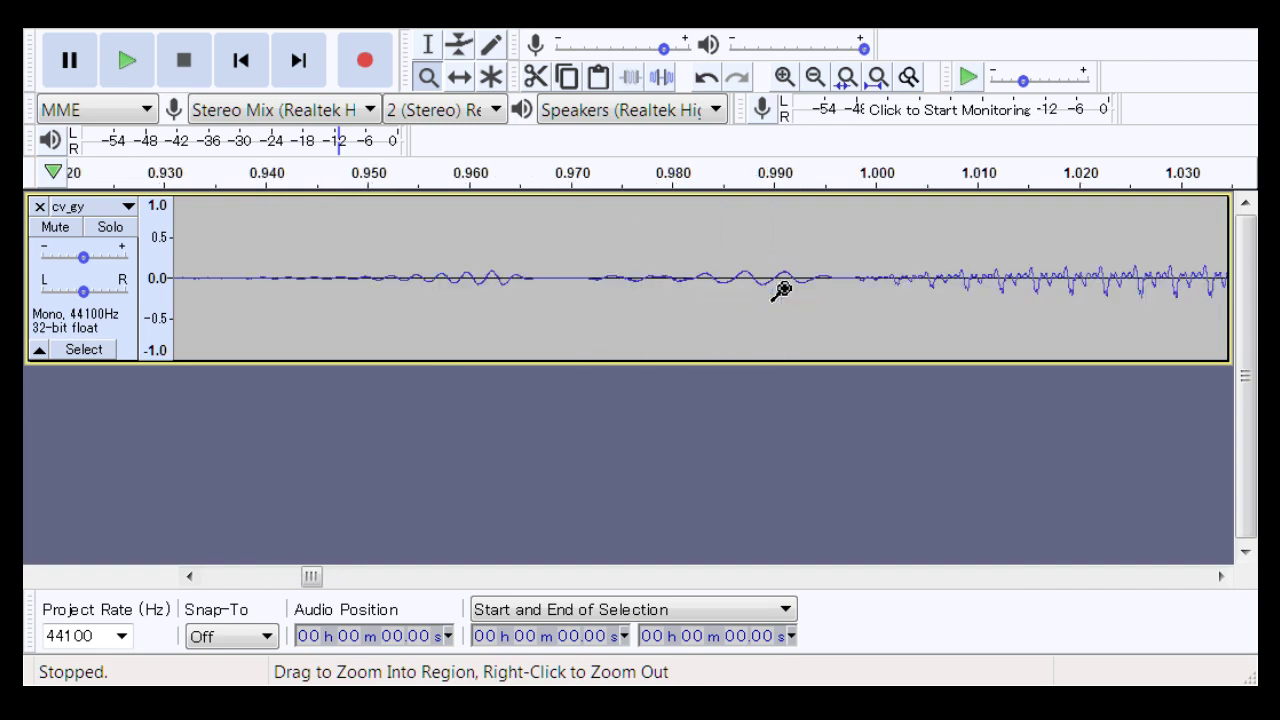
left_click(428, 45)
left_click_drag(524, 307, 605, 337)
key("Delete")
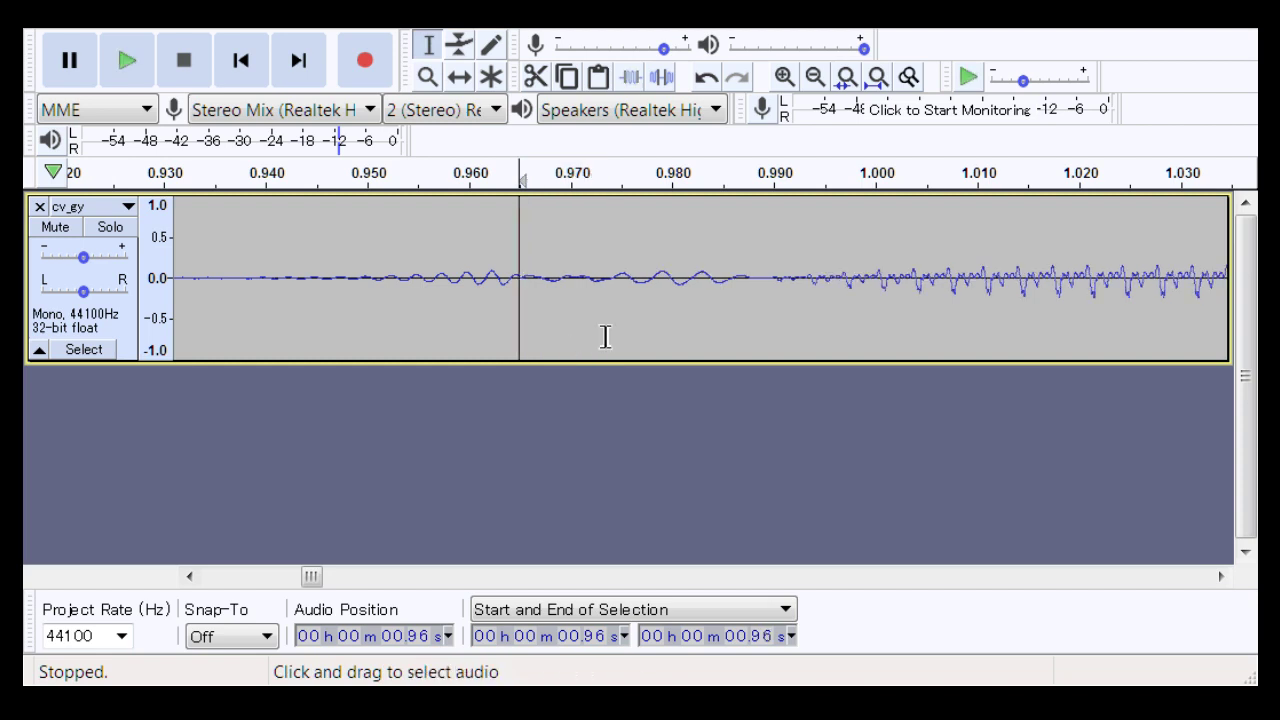
left_click_drag(717, 296, 818, 338)
key("Delete")
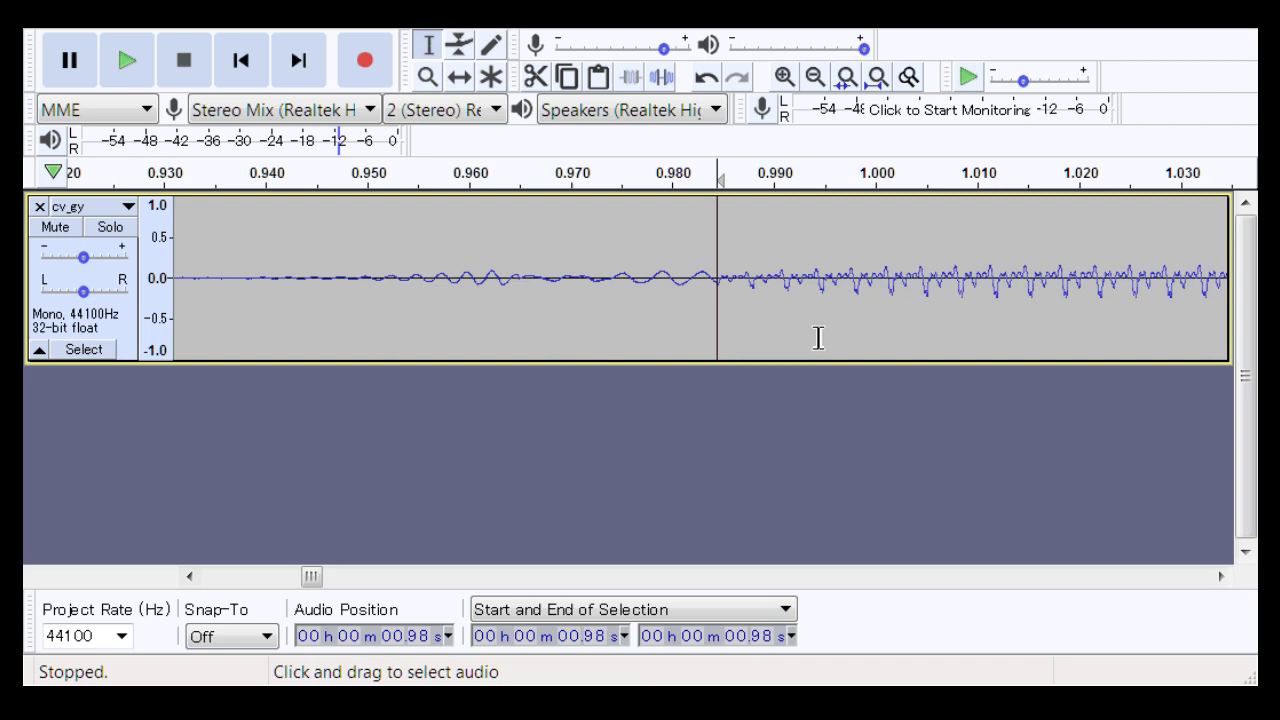
Step: Play the first cv_gy syllable's consonant-to-vowel transition from about 0.934 to 1.005 s
left_click(403, 305)
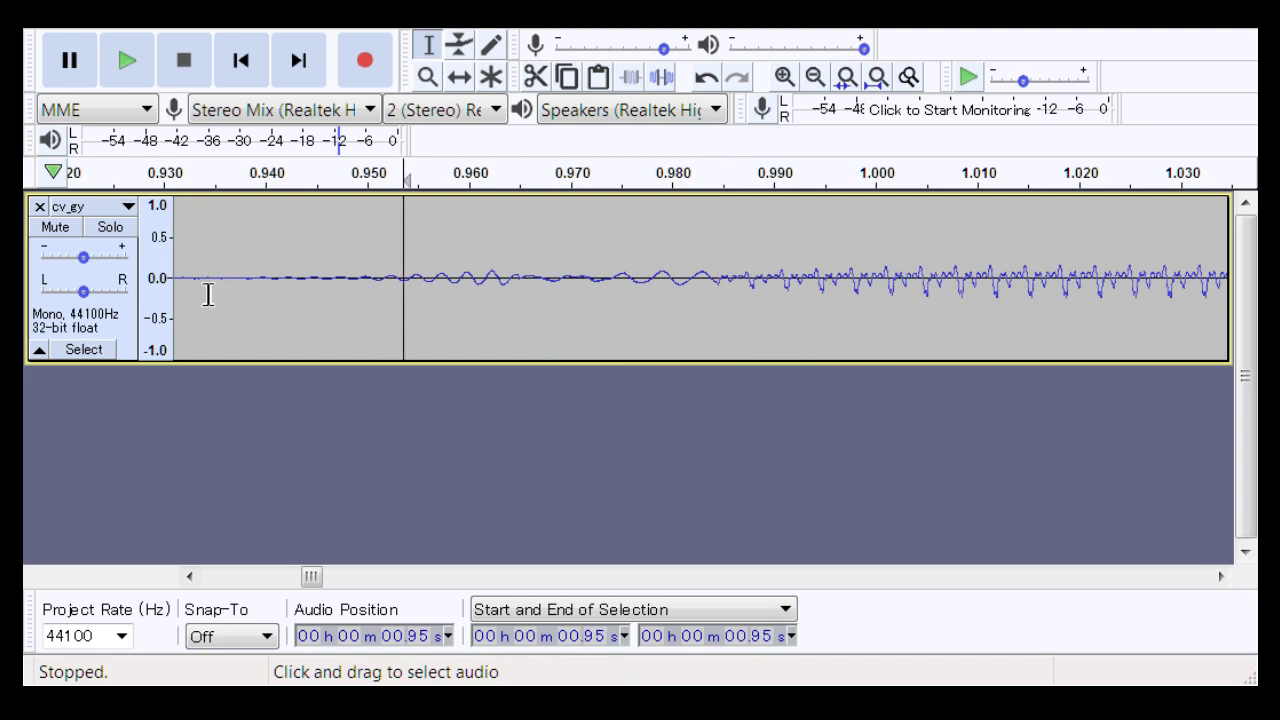
left_click_drag(207, 297, 922, 321)
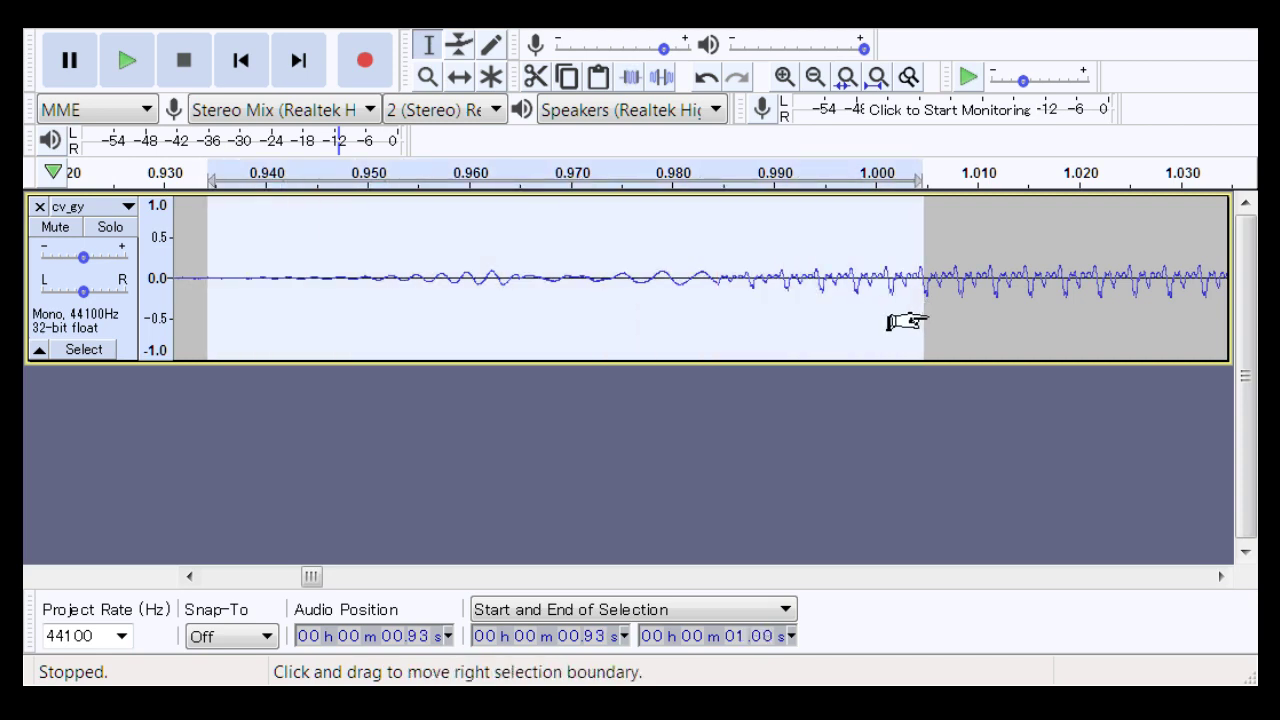
key("space")
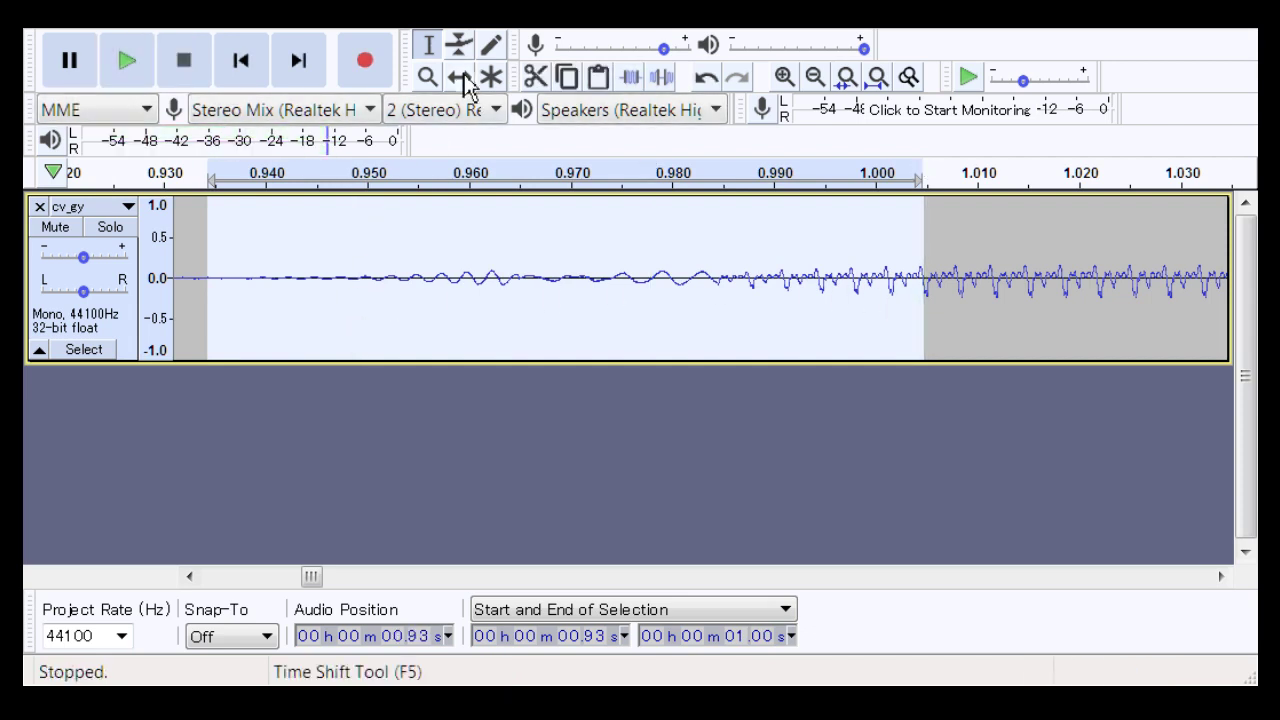
Step: Play a wider section of the first cv_gy syllable, from about 0.905 to 1.08 s, several times
left_click(427, 77)
right_click(543, 286)
right_click(543, 291)
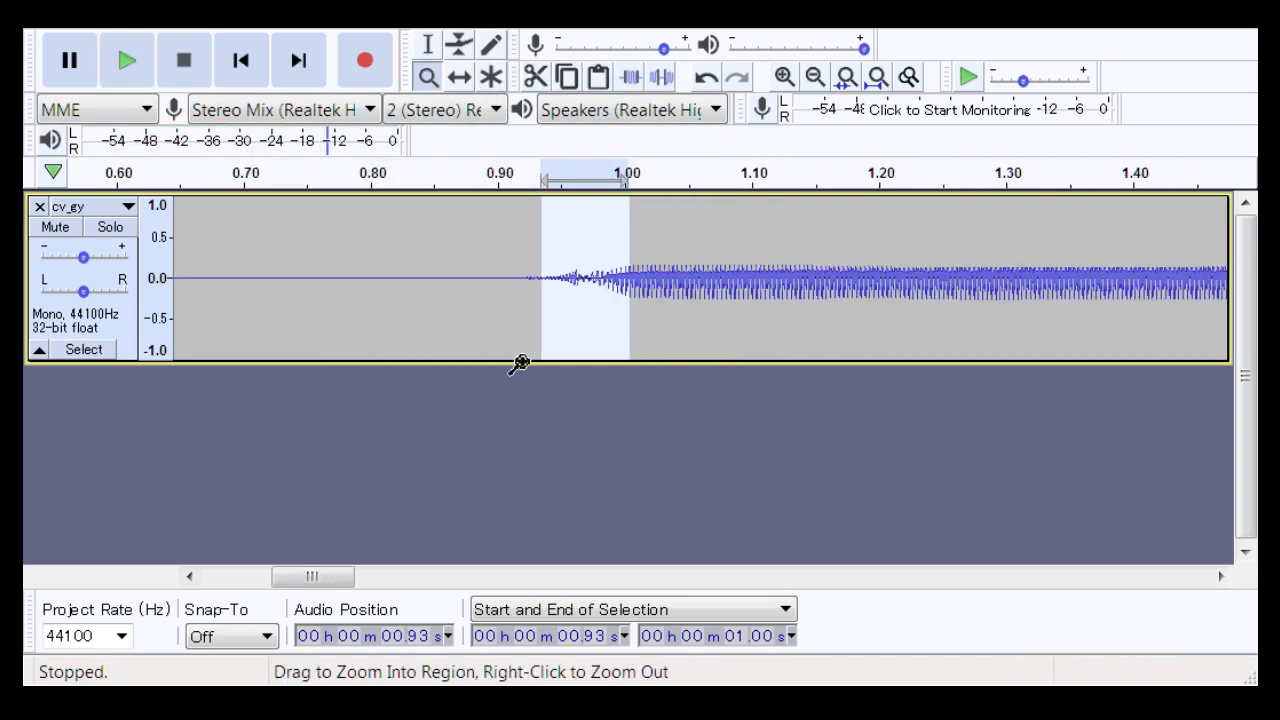
left_click(703, 311)
left_click(427, 45)
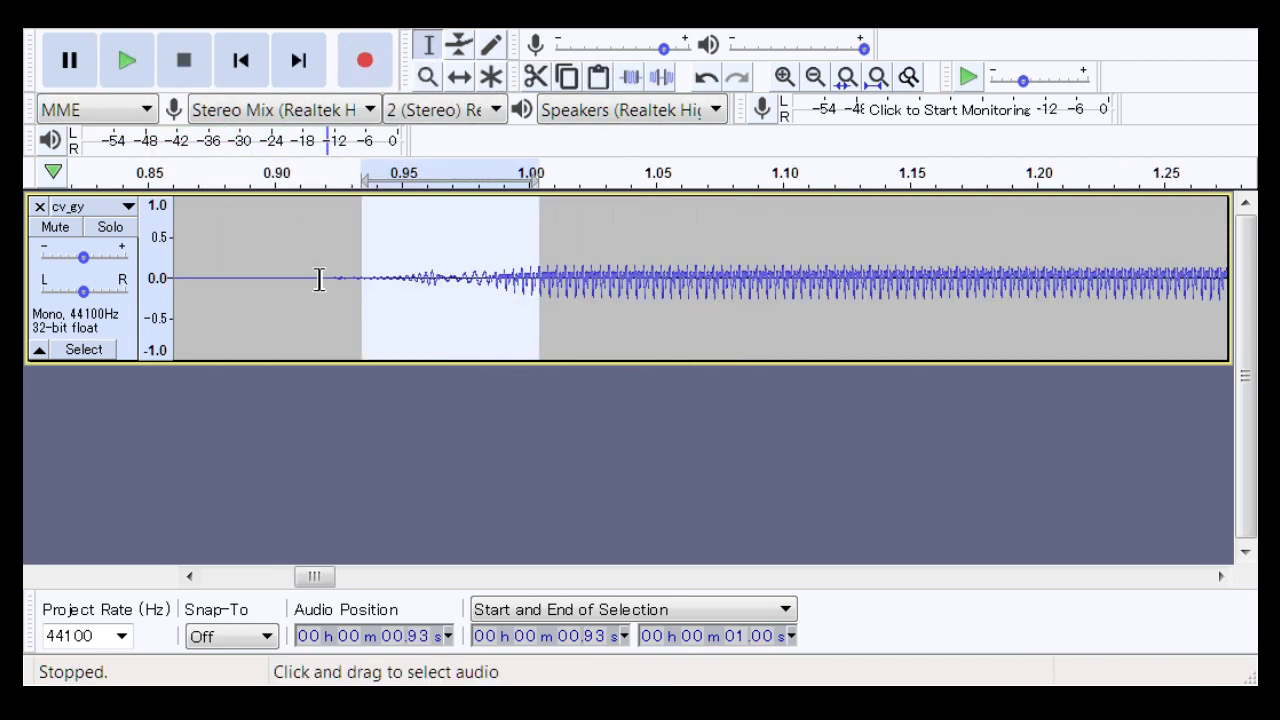
left_click_drag(291, 279, 721, 279)
key("space")
key("space")
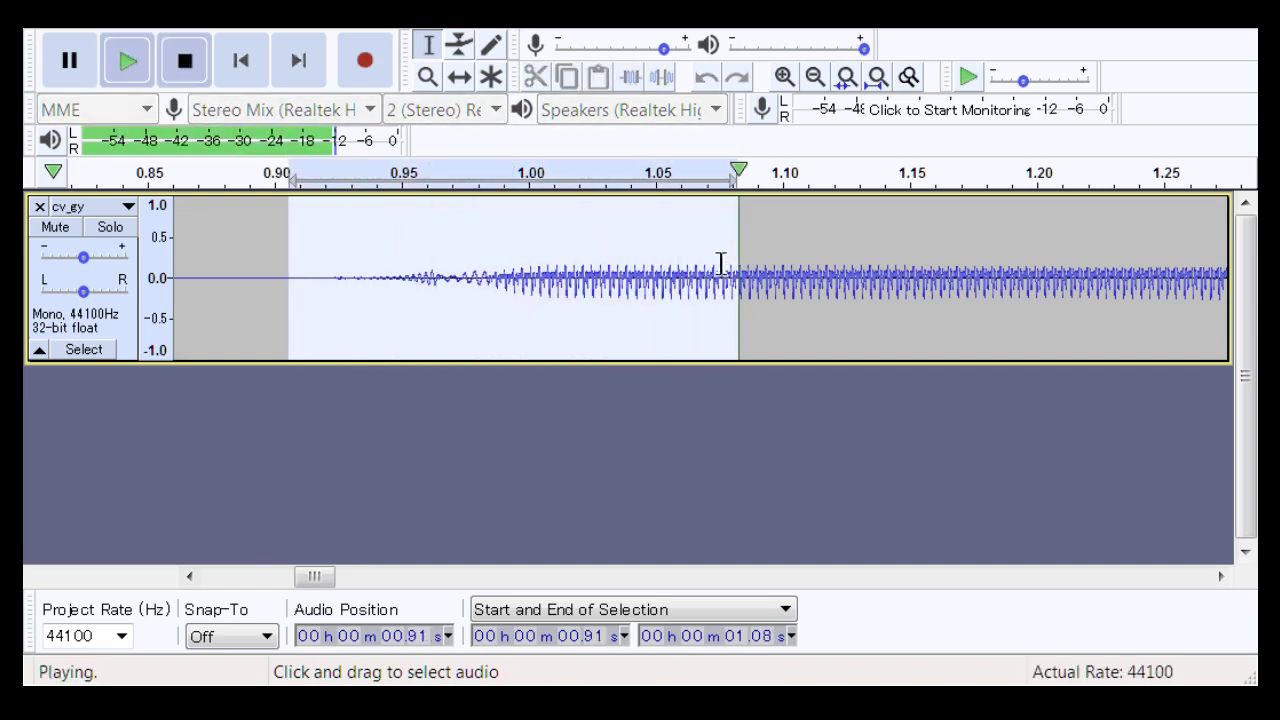
key("space")
key("space")
key("space")
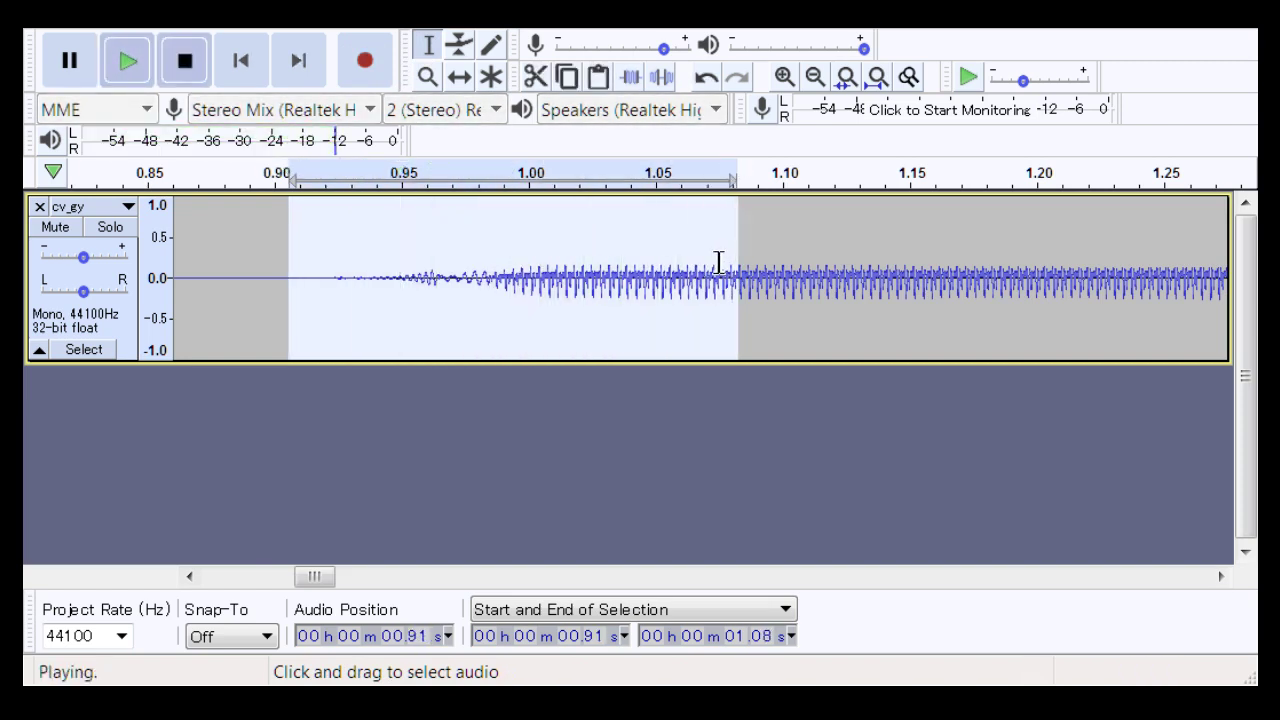
Step: Go to the start of the second cv_gy syllable, near 2.40 s
left_click_drag(313, 576, 468, 606)
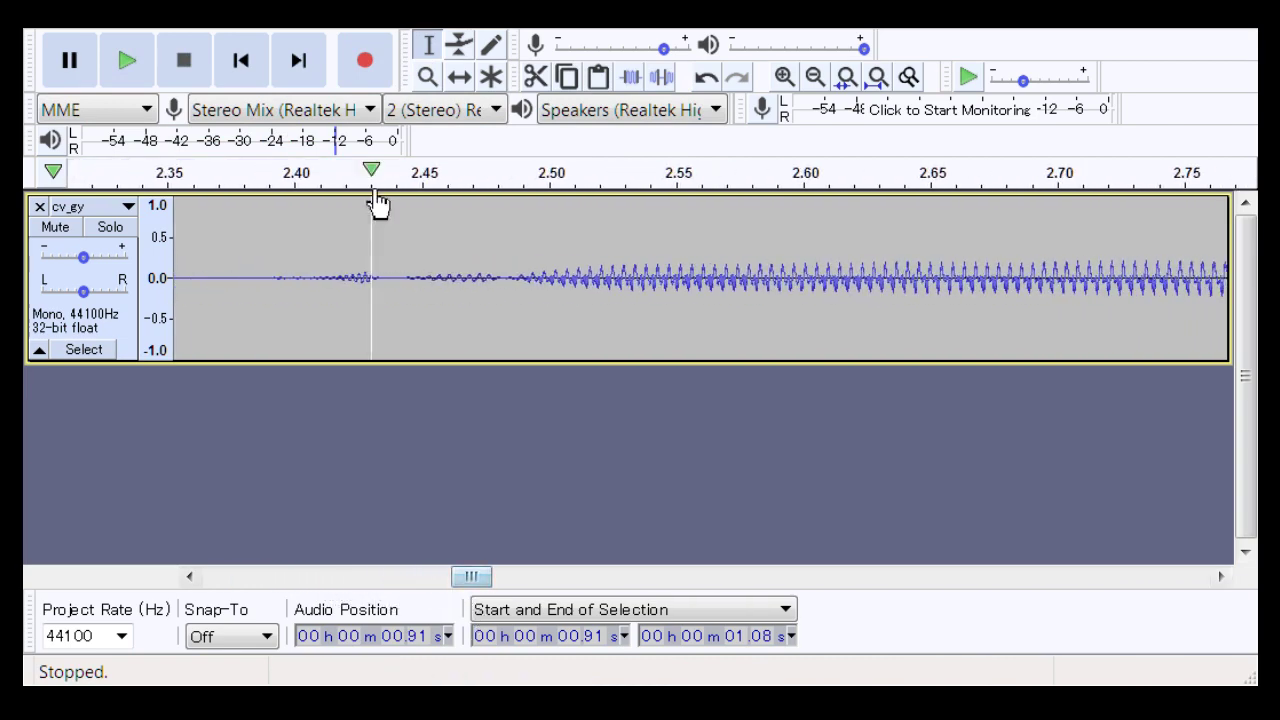
Step: Delete the silent gap between about 2.432 s and 2.446 s in the sound's onset
left_click(427, 77)
left_click_drag(288, 303, 573, 302)
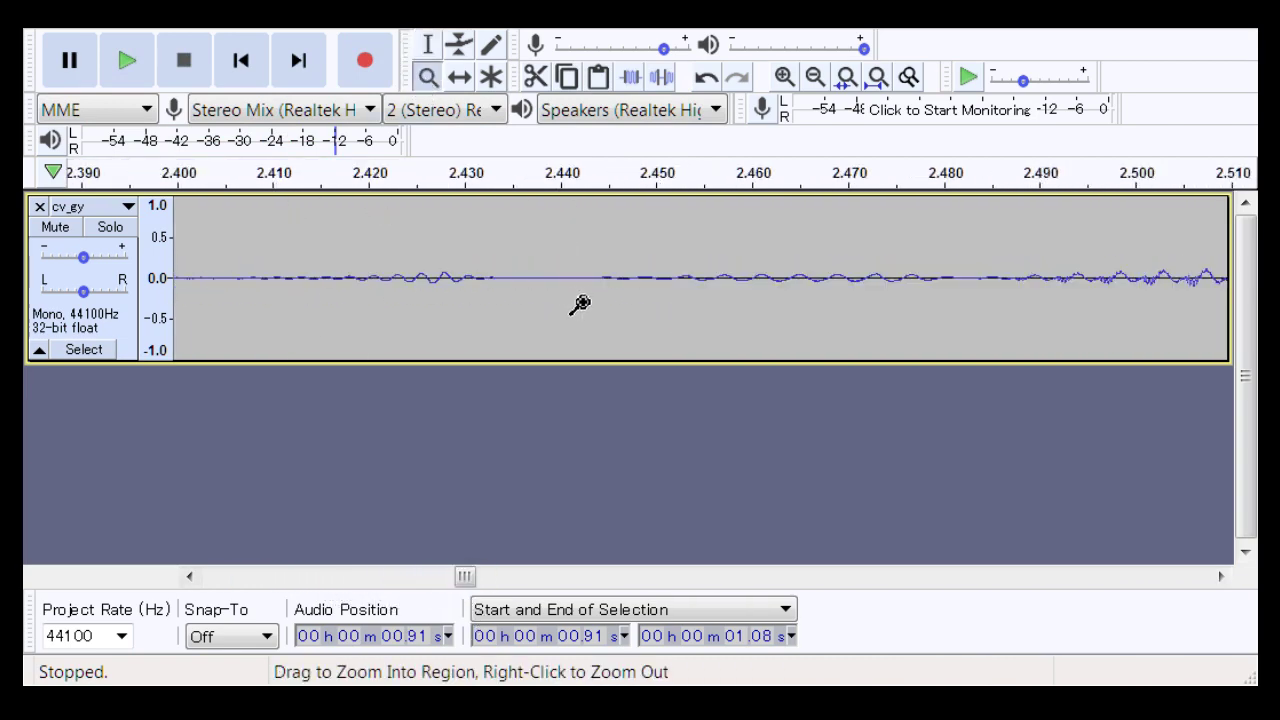
left_click(428, 44)
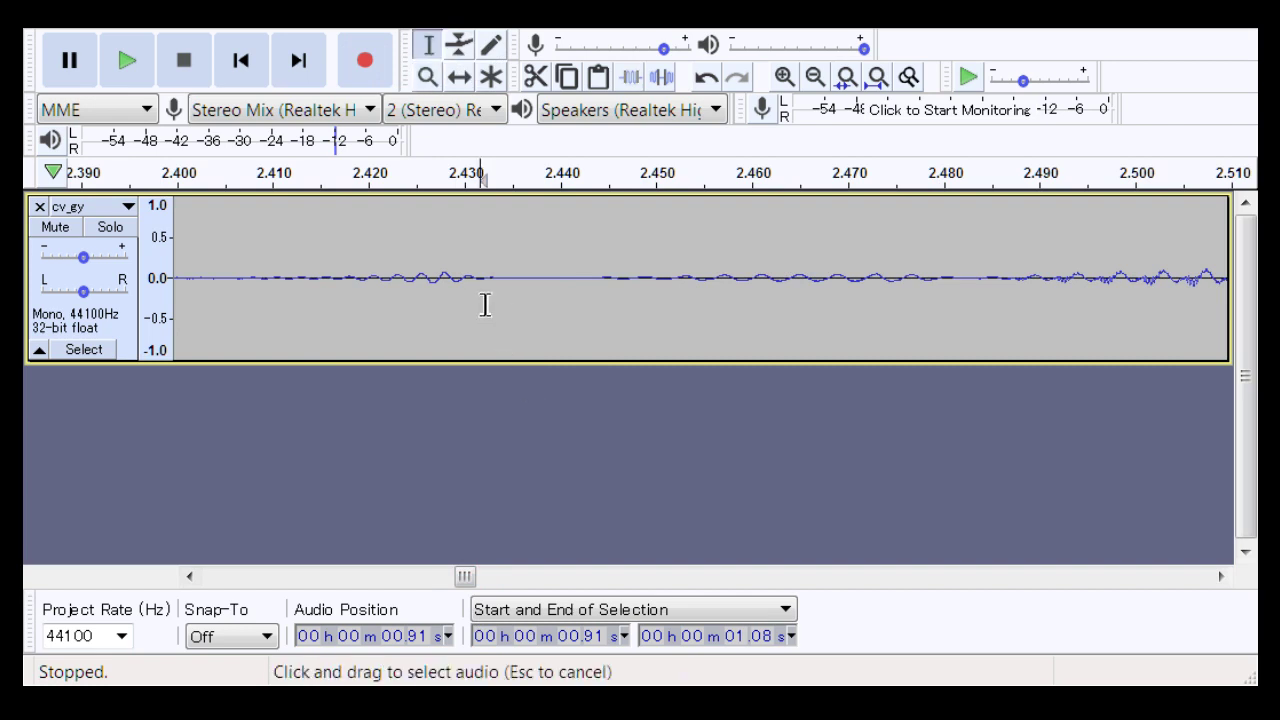
left_click_drag(481, 305, 614, 325)
key("Delete")
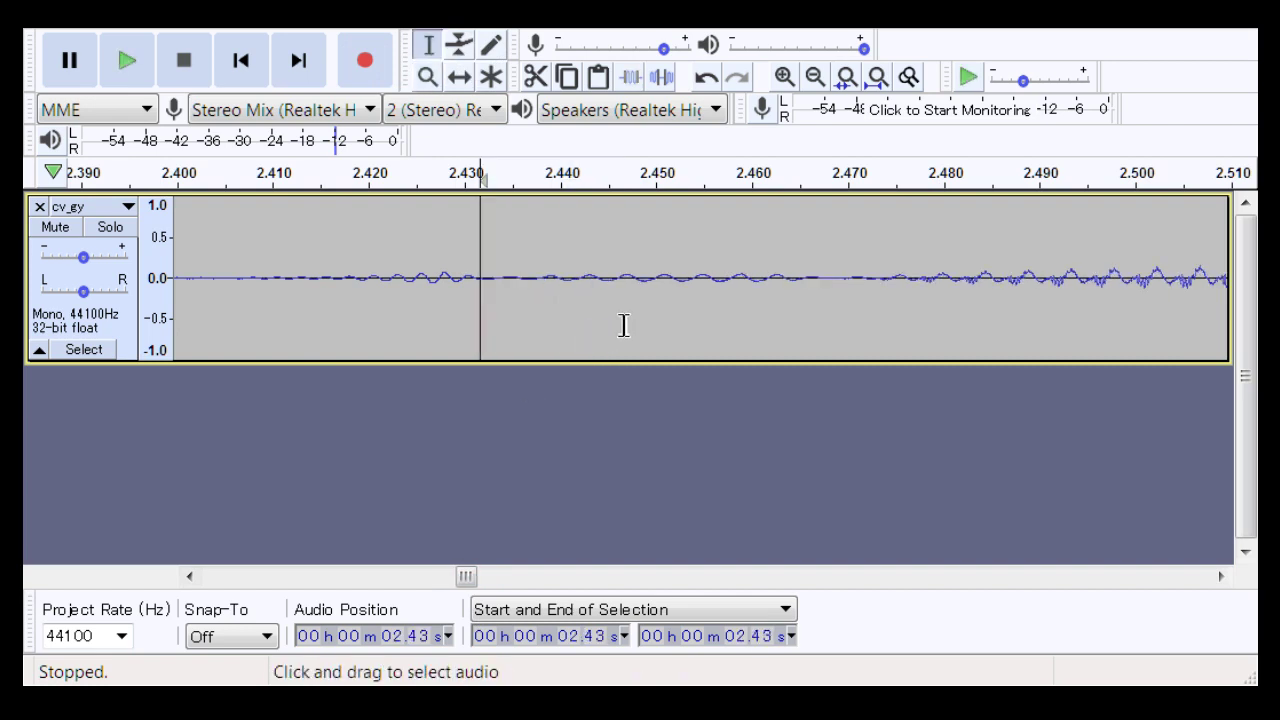
Step: Delete the weak stretch from about 2.463 s to 2.479 s, just before the vowel waveform builds up
left_click_drag(781, 297, 945, 328)
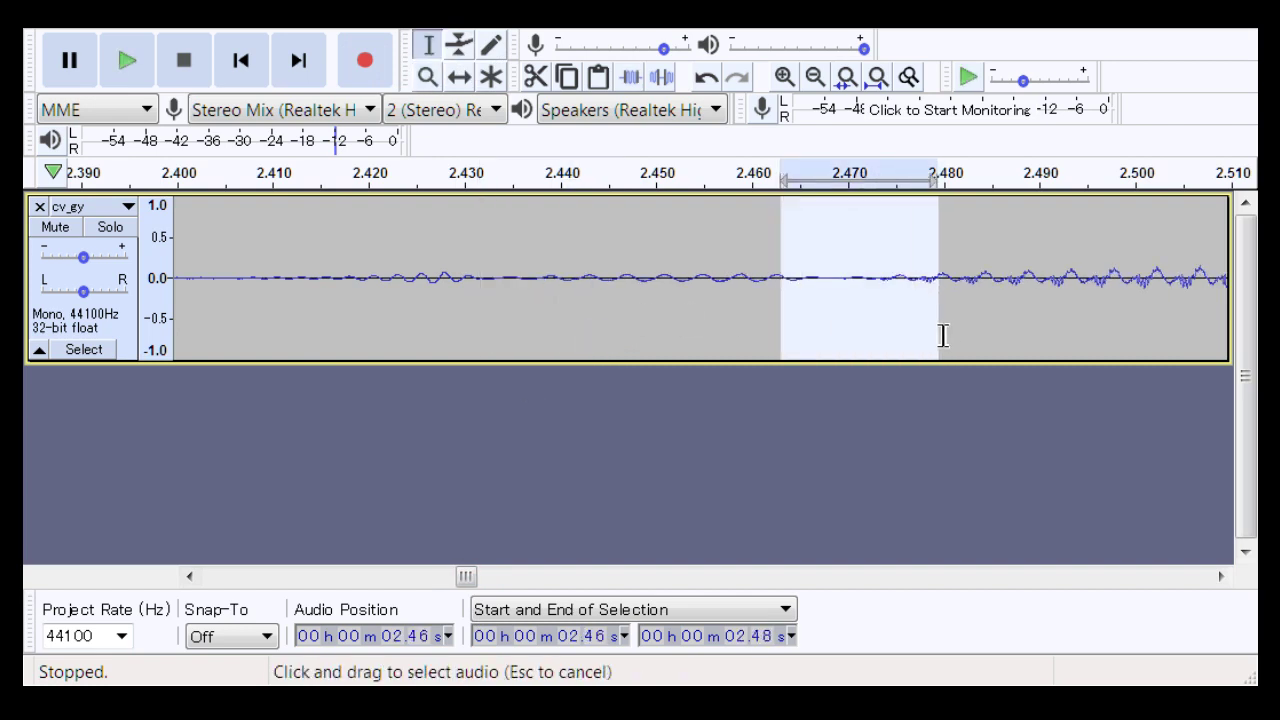
key("Delete")
left_click(645, 316)
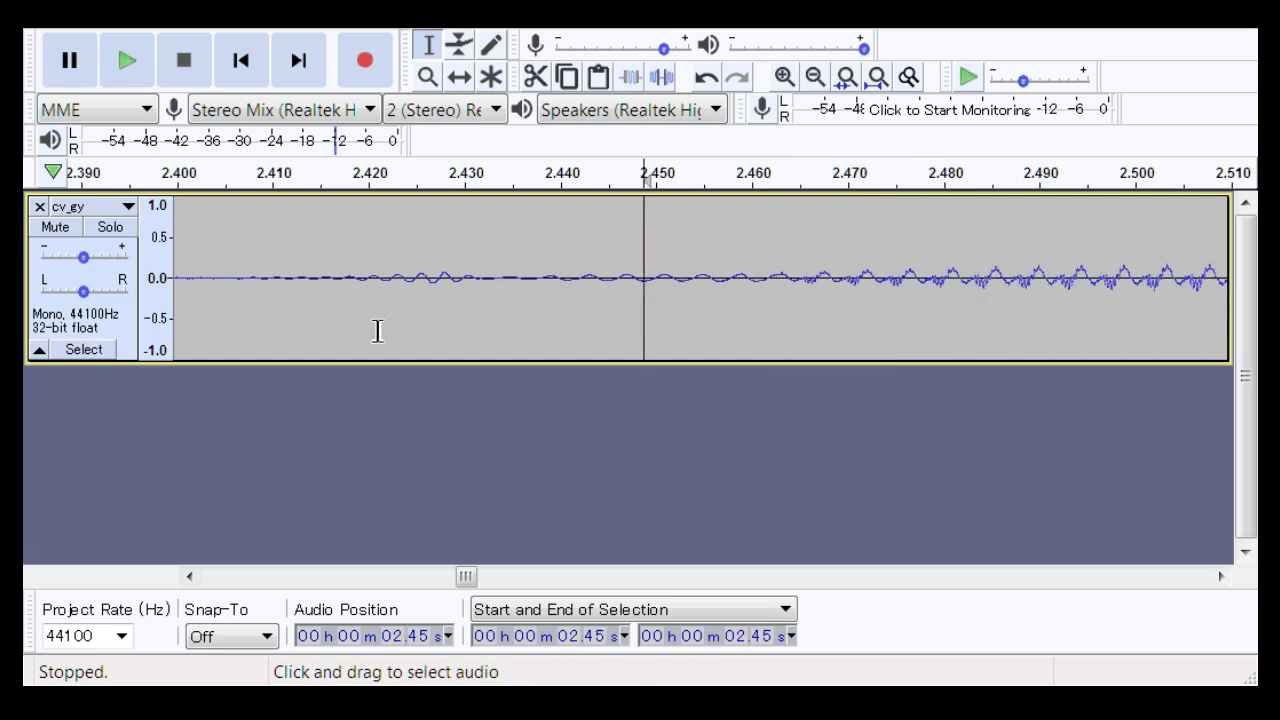
Step: Play back the trimmed onset from 2.41 s
left_click(272, 329)
key("space")
key("space")
key("space")
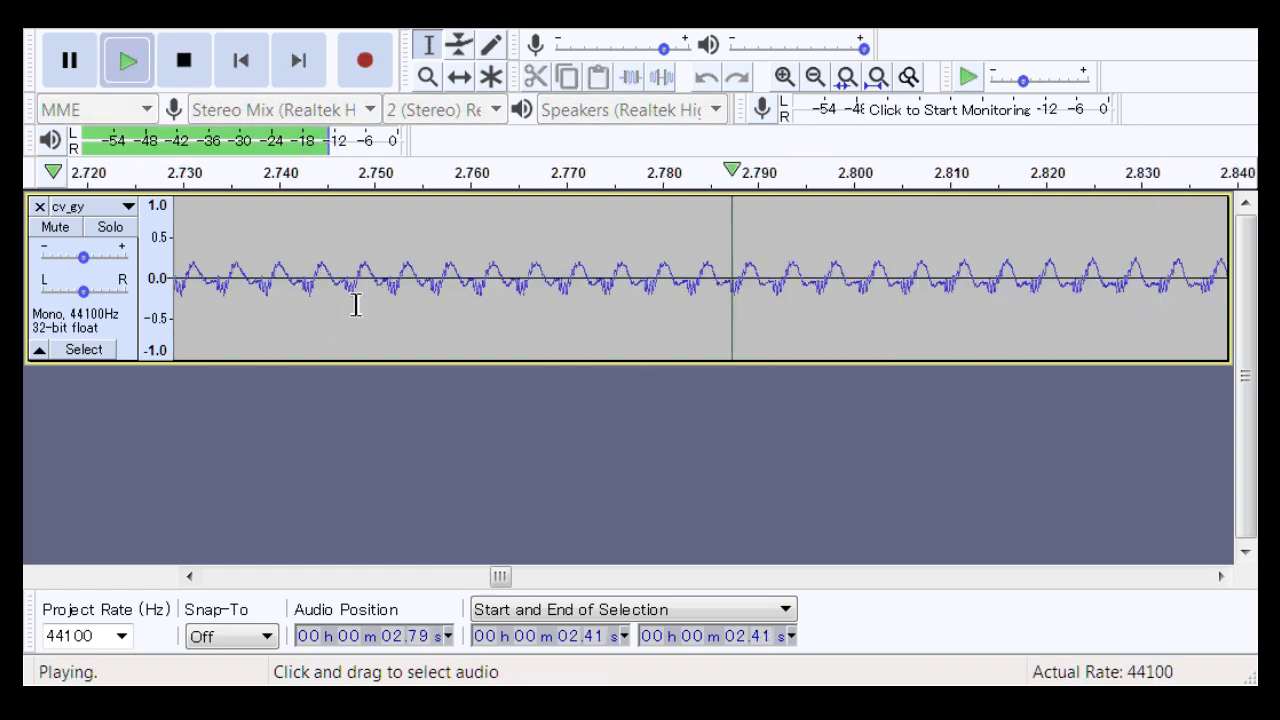
key("space")
Step: Delete the silent gap from about 3.935 s to 3.942 s in the onset of the following sound
left_click(427, 77)
right_click(515, 287)
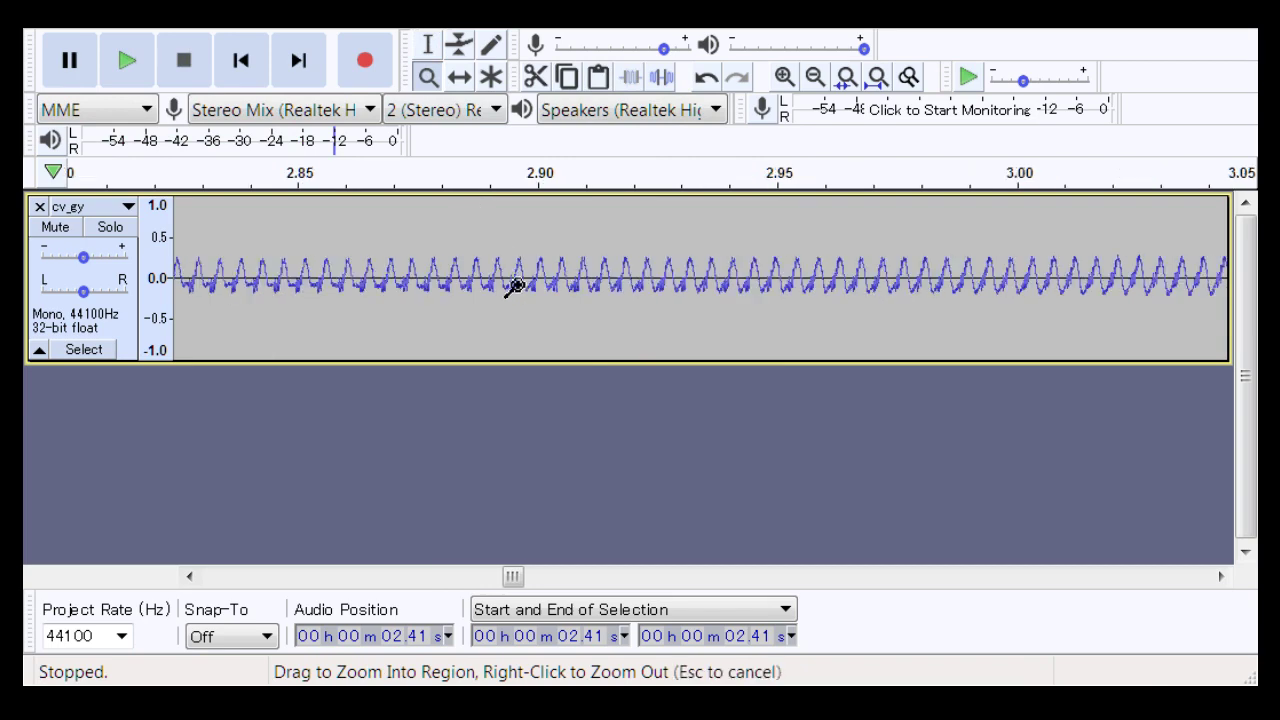
right_click(515, 287)
right_click(515, 287)
left_click_drag(520, 577, 625, 590)
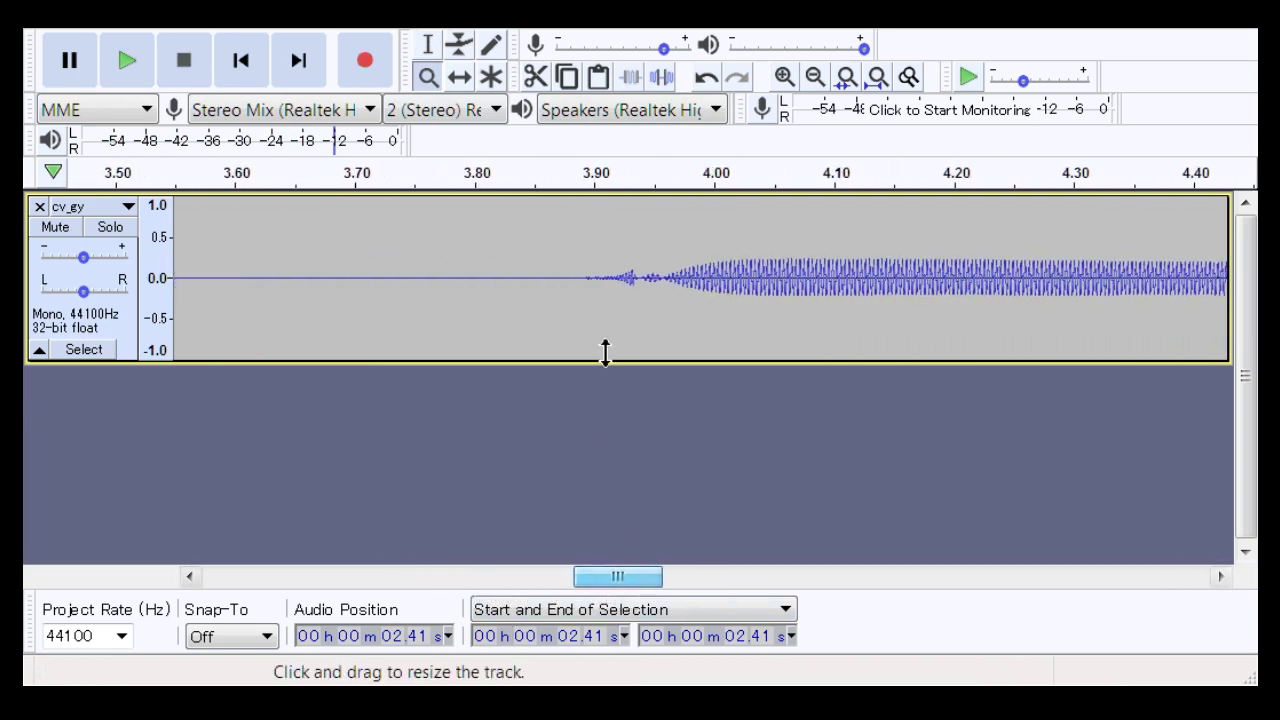
left_click_drag(570, 280, 637, 319)
left_click(428, 45)
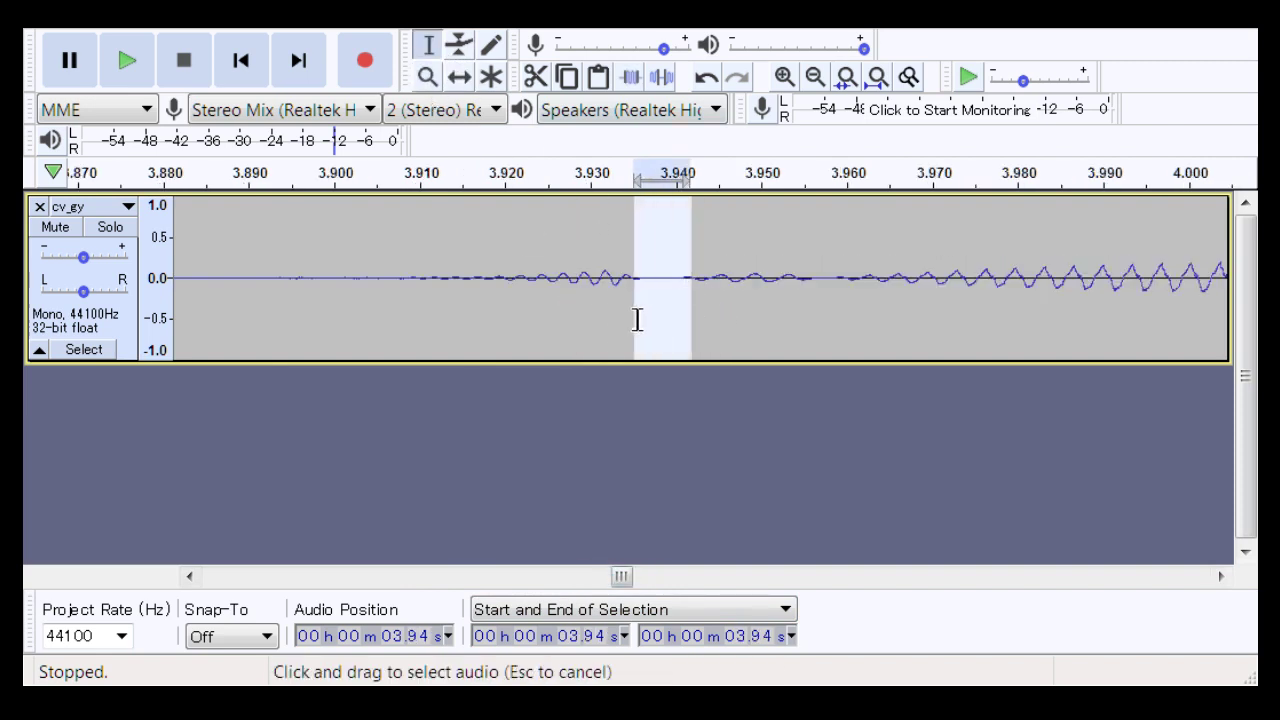
key("Delete")
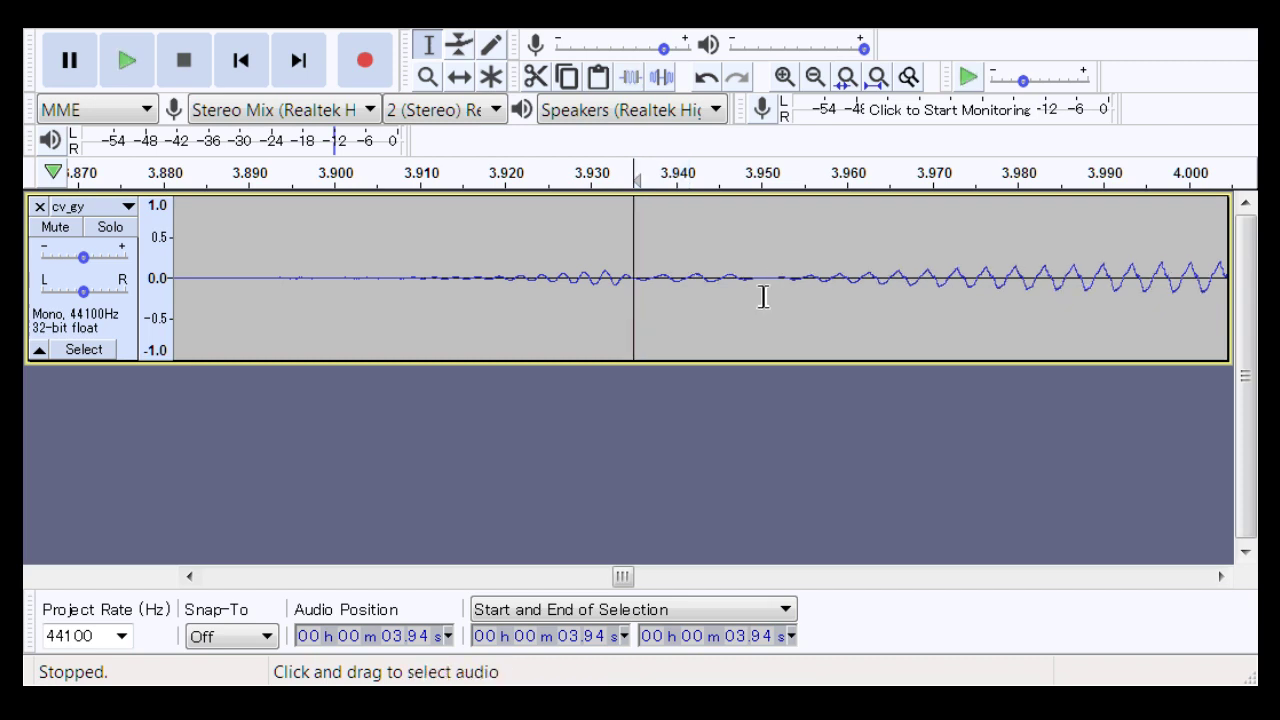
Step: Delete the remaining gap from about 3.948 s to 3.955 s and play back the result from 3.90 s
left_click_drag(745, 300, 805, 320)
key("Delete")
left_click(310, 297)
key("space")
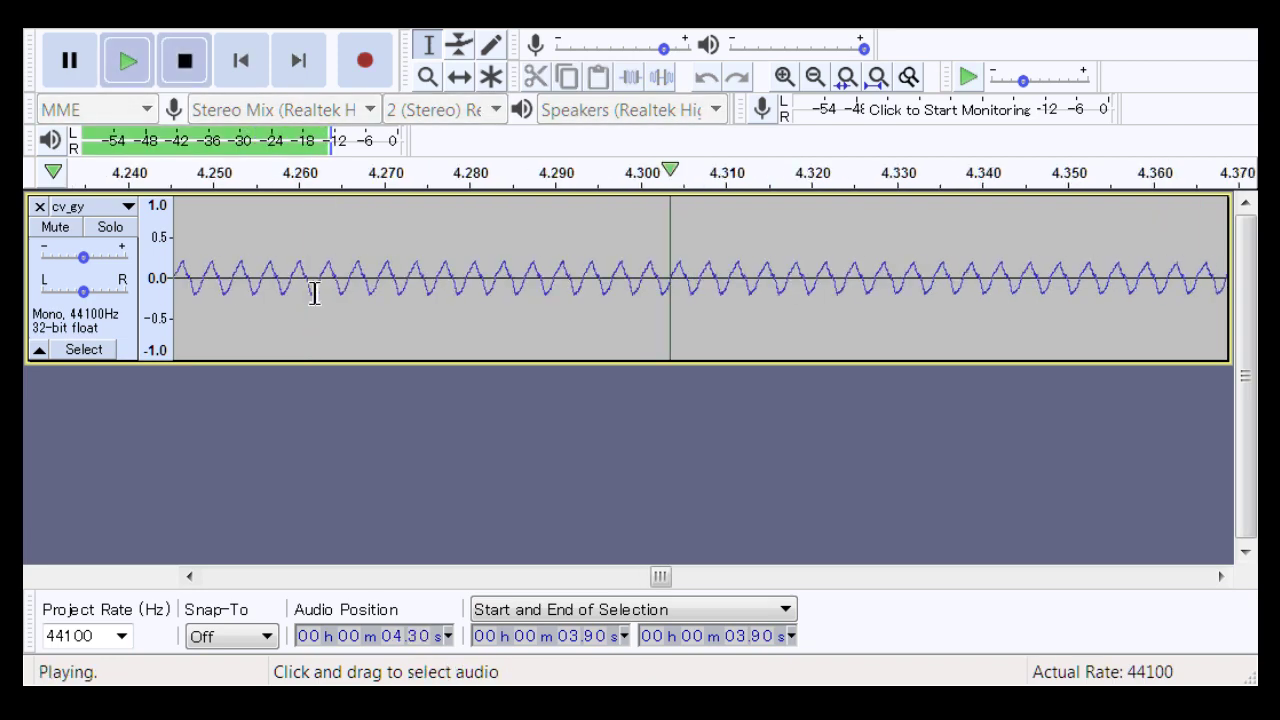
Step: Remove the two gaps in the onset near 5.4 s, cutting about 5.417–5.430 s and then about 5.428–5.435 s
left_click(429, 77)
right_click(614, 323)
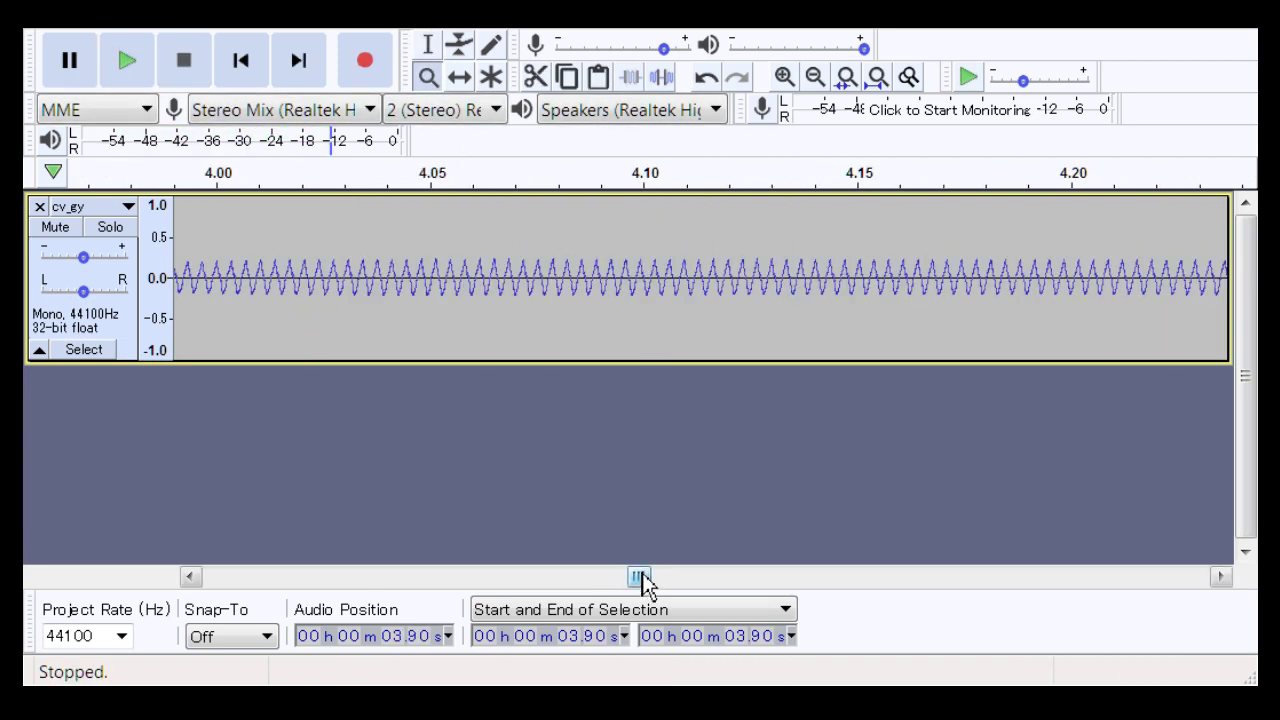
left_click_drag(641, 580, 791, 606)
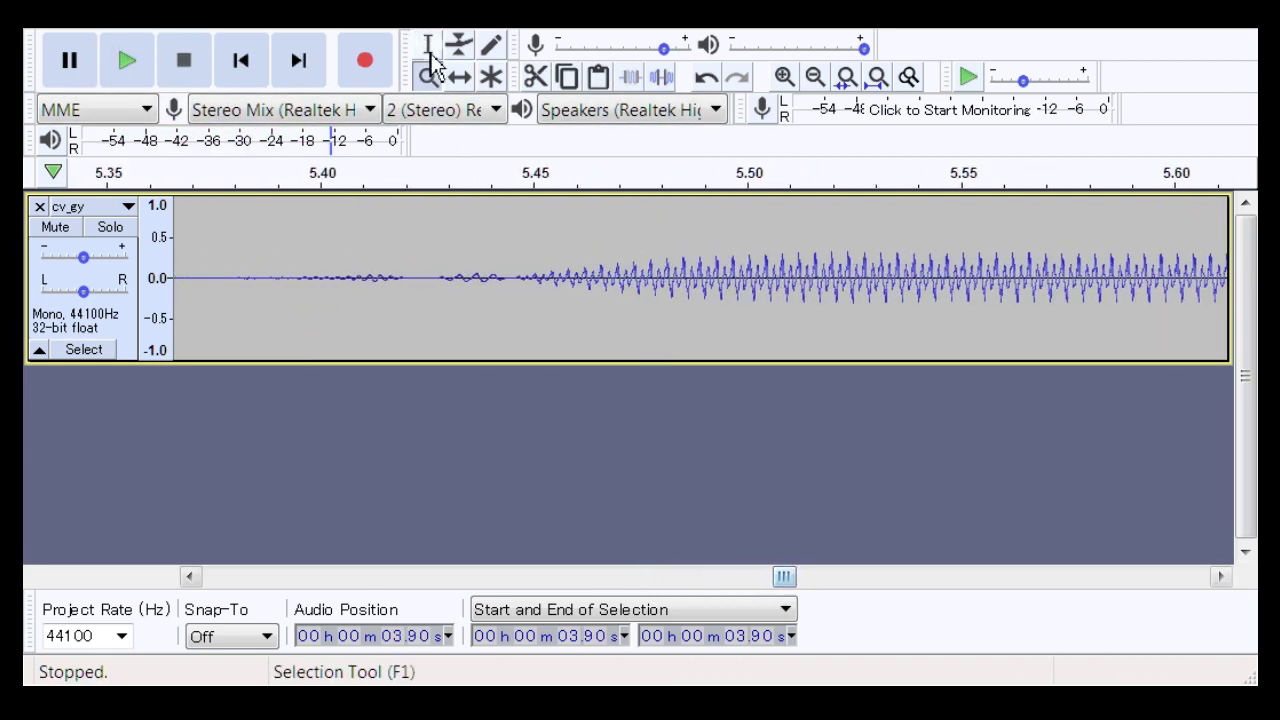
left_click_drag(340, 297, 613, 337)
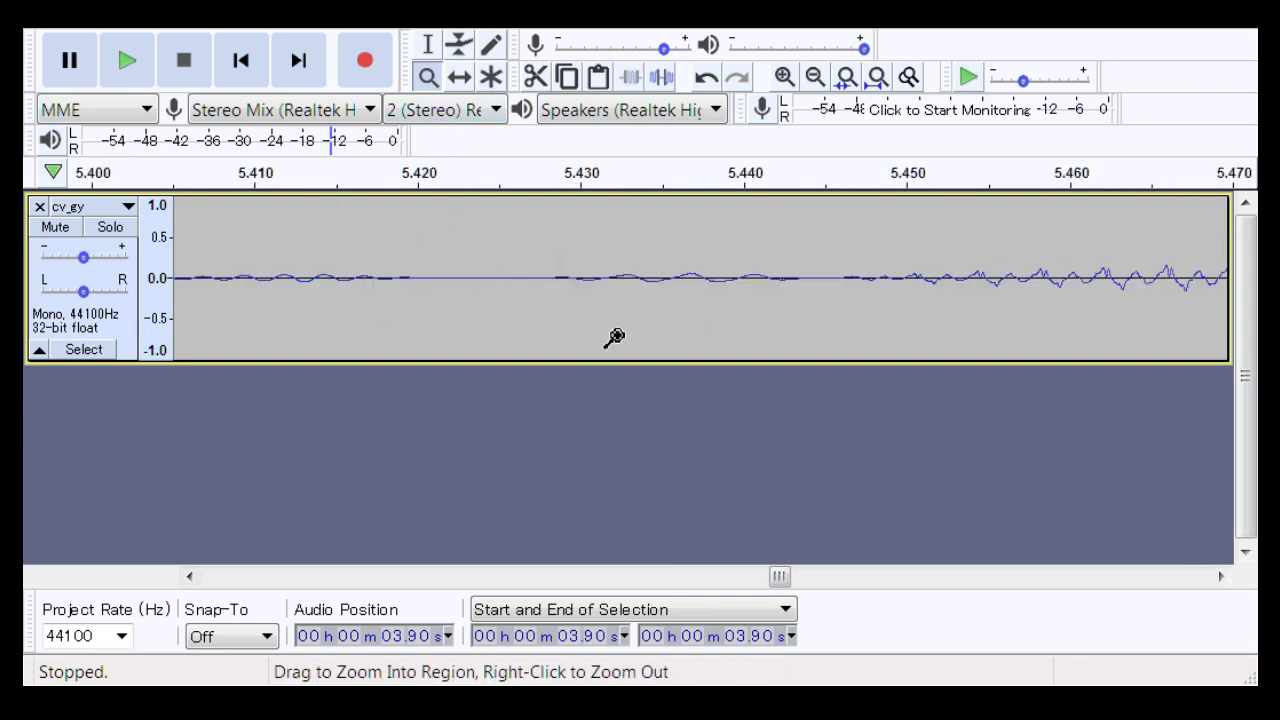
left_click(428, 47)
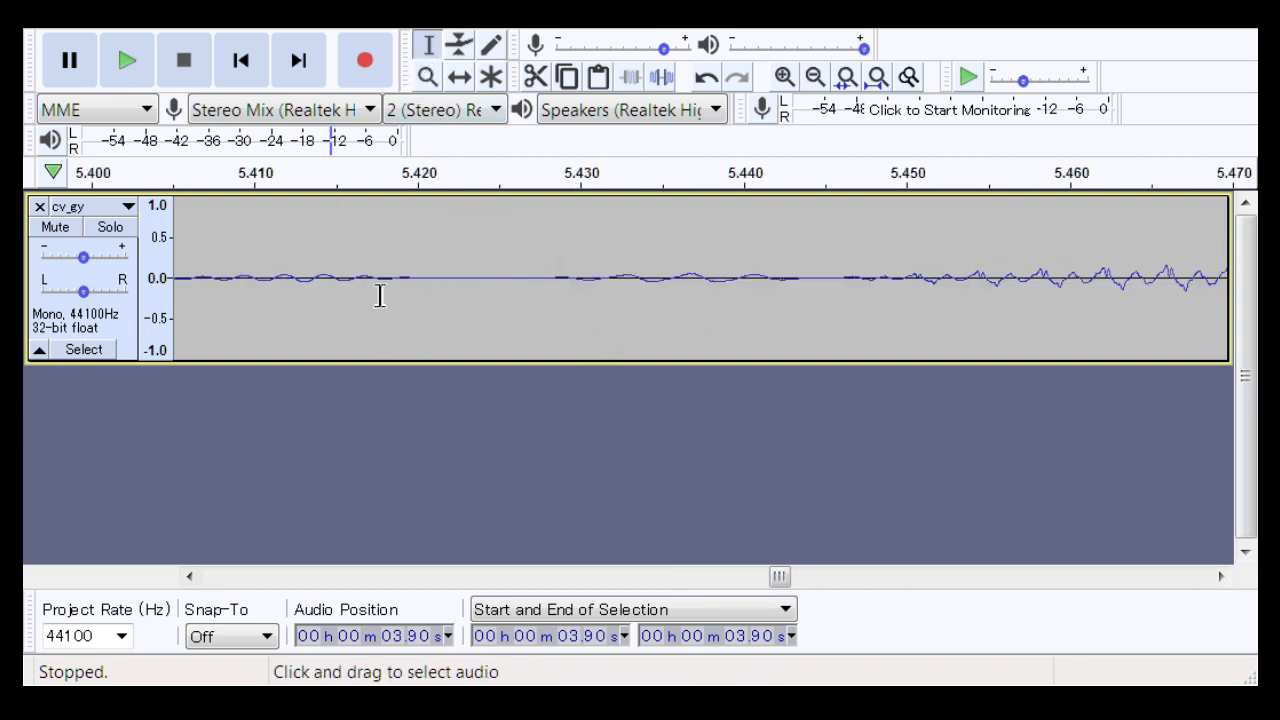
left_click_drag(367, 299, 594, 334)
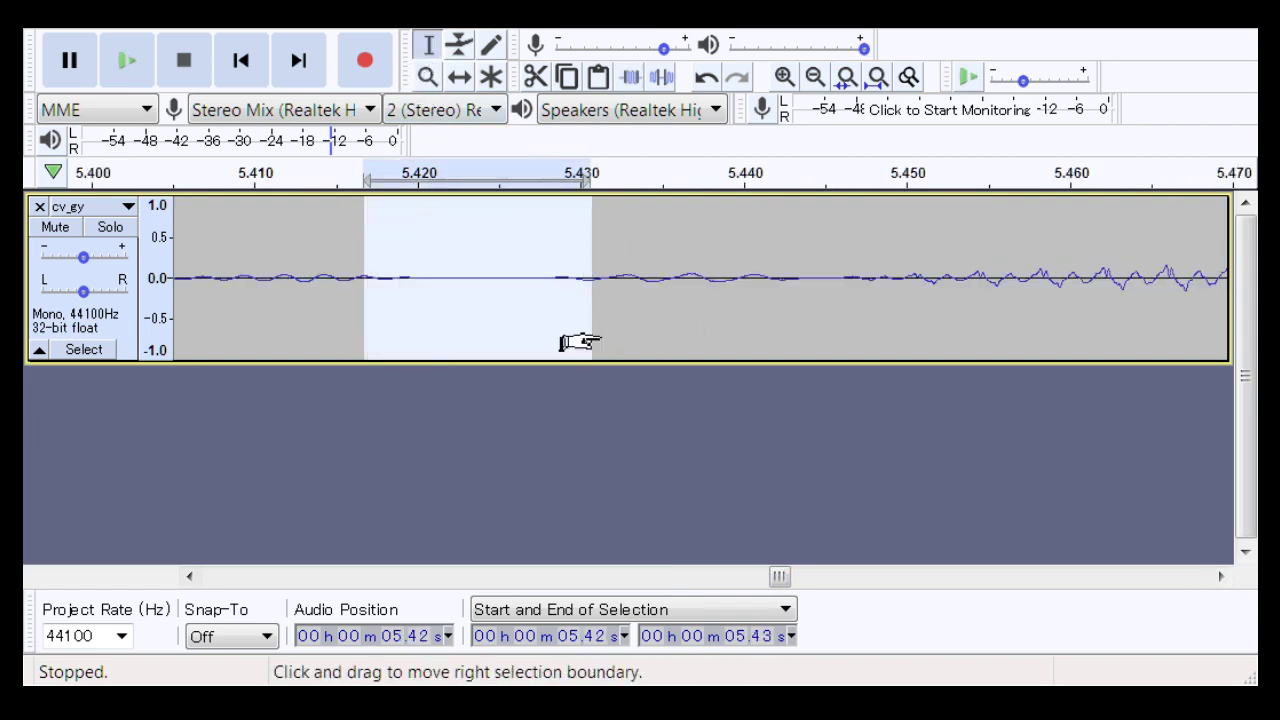
key("Left")
left_click_drag(548, 290, 657, 328)
key("Delete")
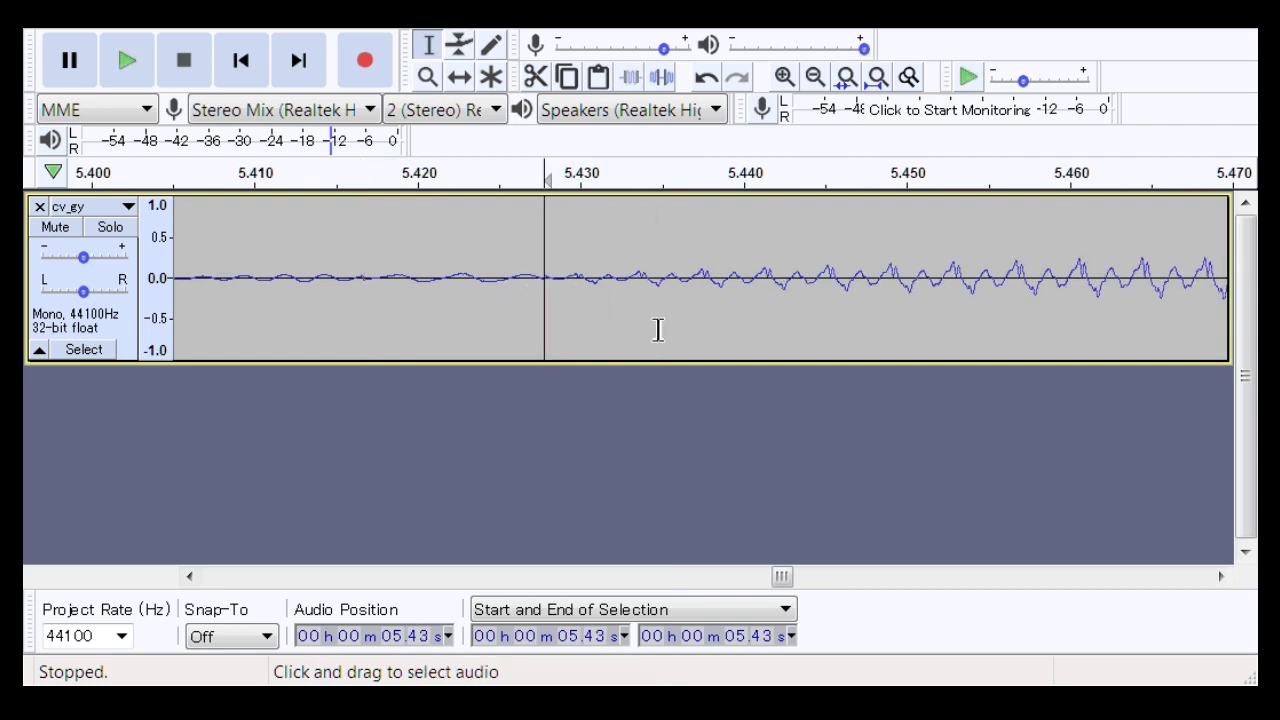
Step: Play back the edited sound from 5.36 s
left_click(427, 77)
right_click(523, 282)
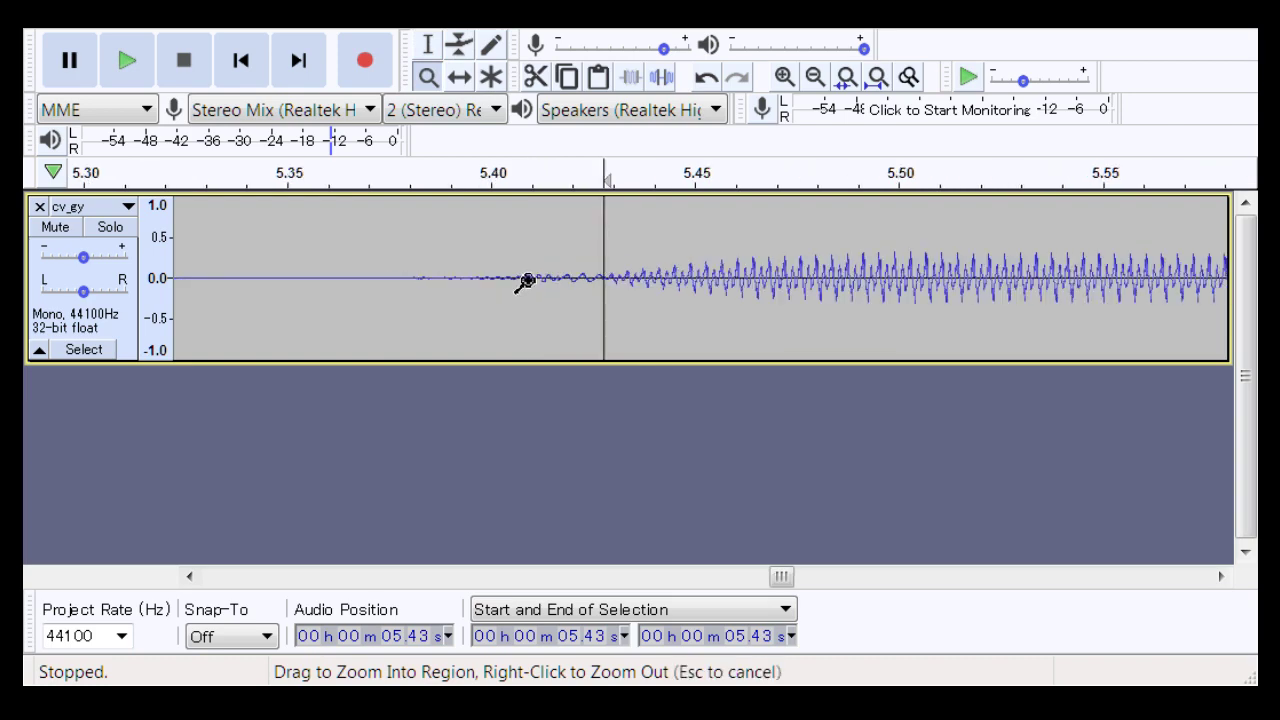
right_click(523, 282)
left_click(428, 47)
left_click(421, 251)
key("space")
key("space")
key("space")
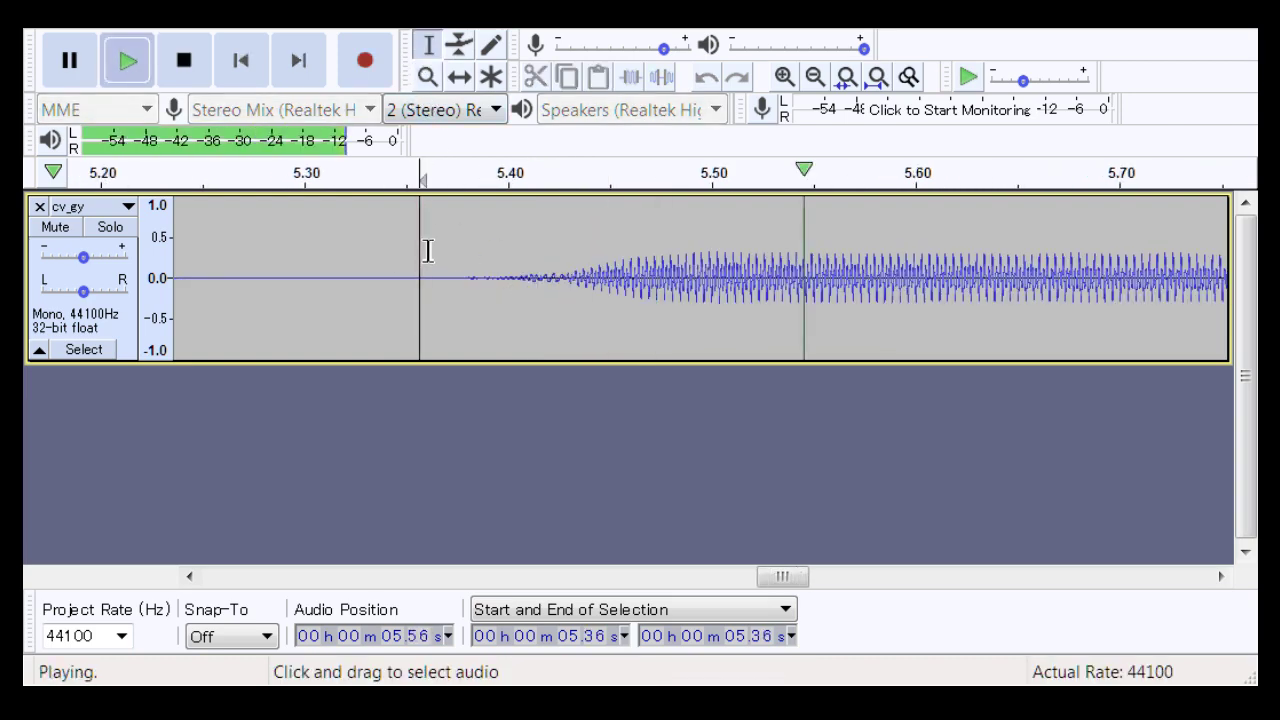
key("space")
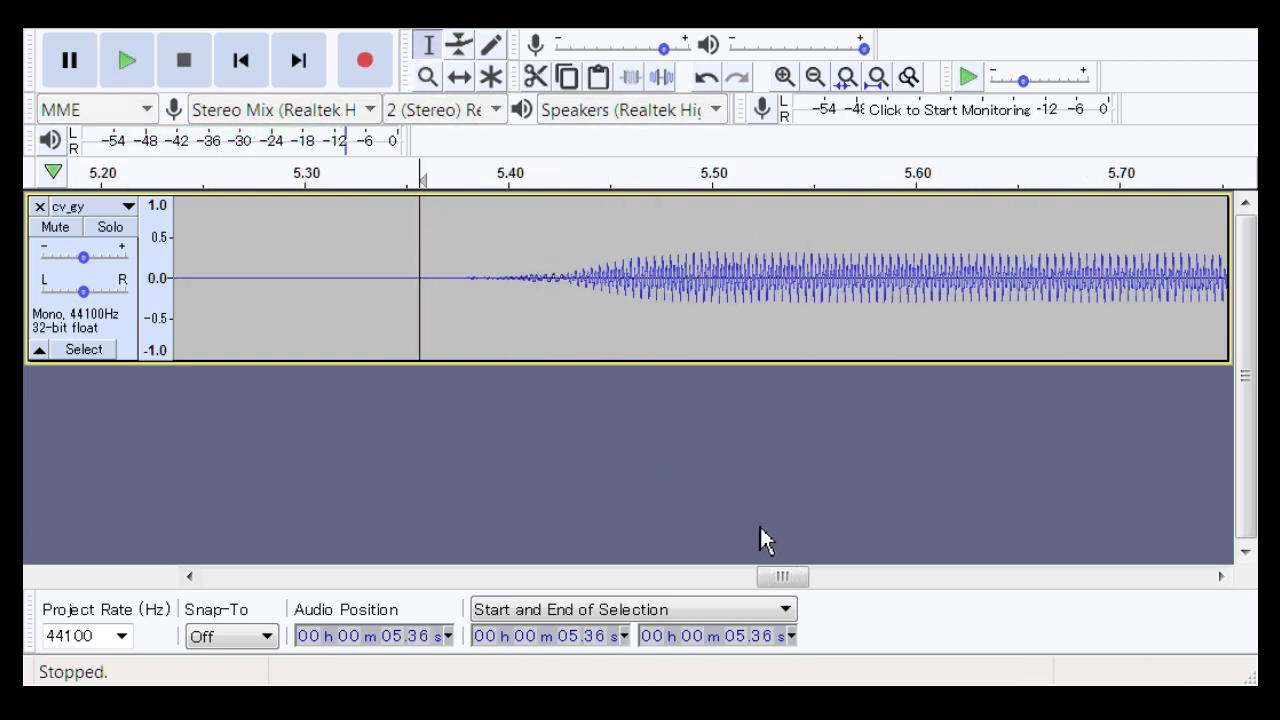
Step: Select 6.87–6.94 s and clean out the faint isolated noise ahead of the sound's onset
left_click_drag(783, 576, 955, 568)
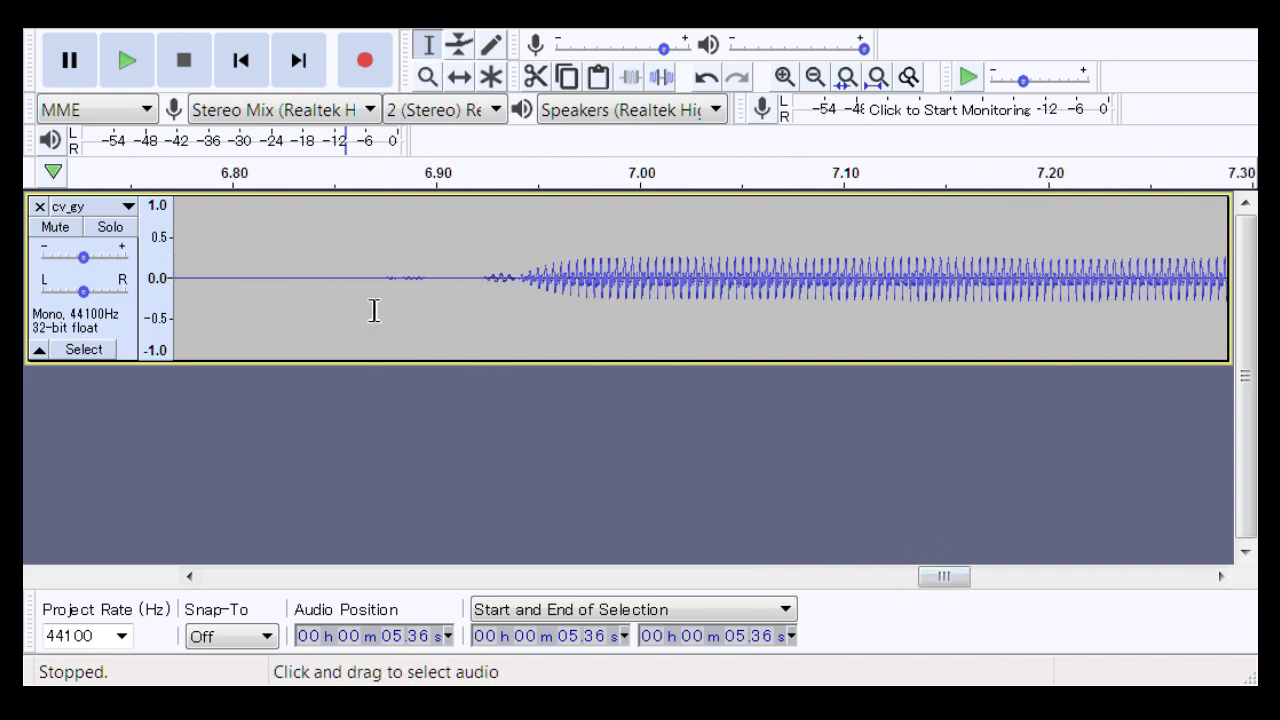
left_click_drag(373, 309, 518, 323)
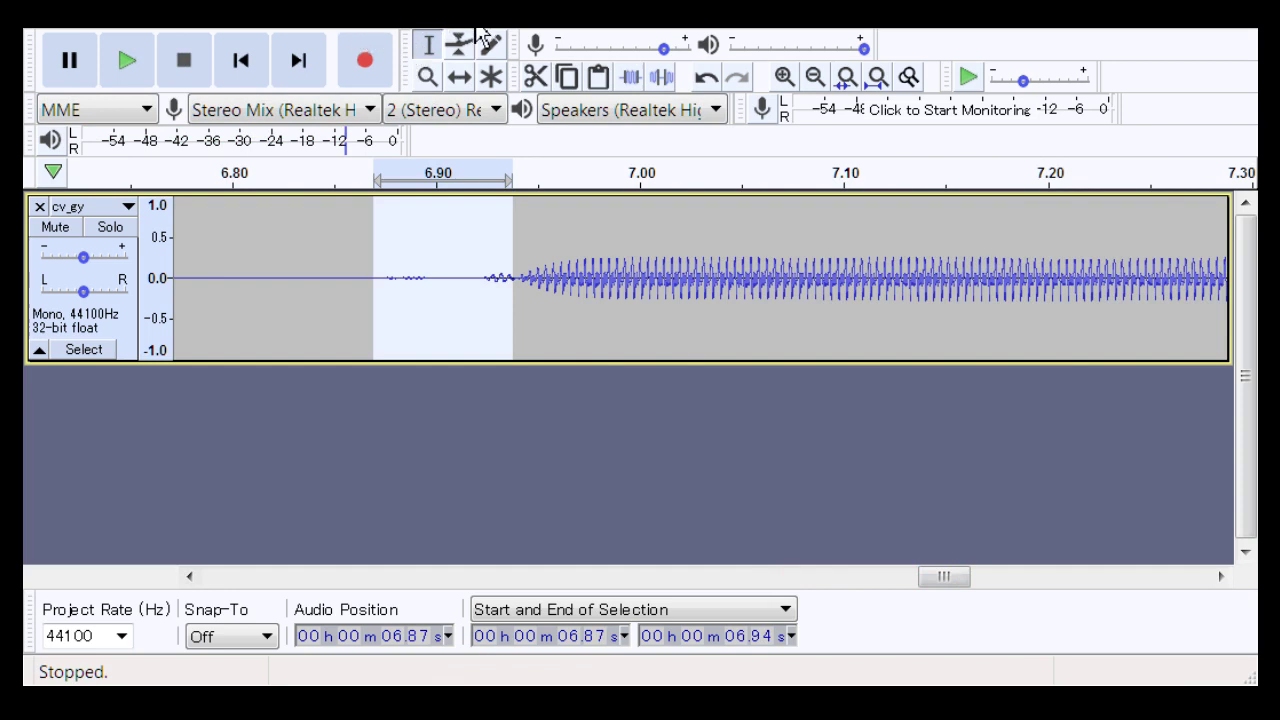
left_click(576, 104)
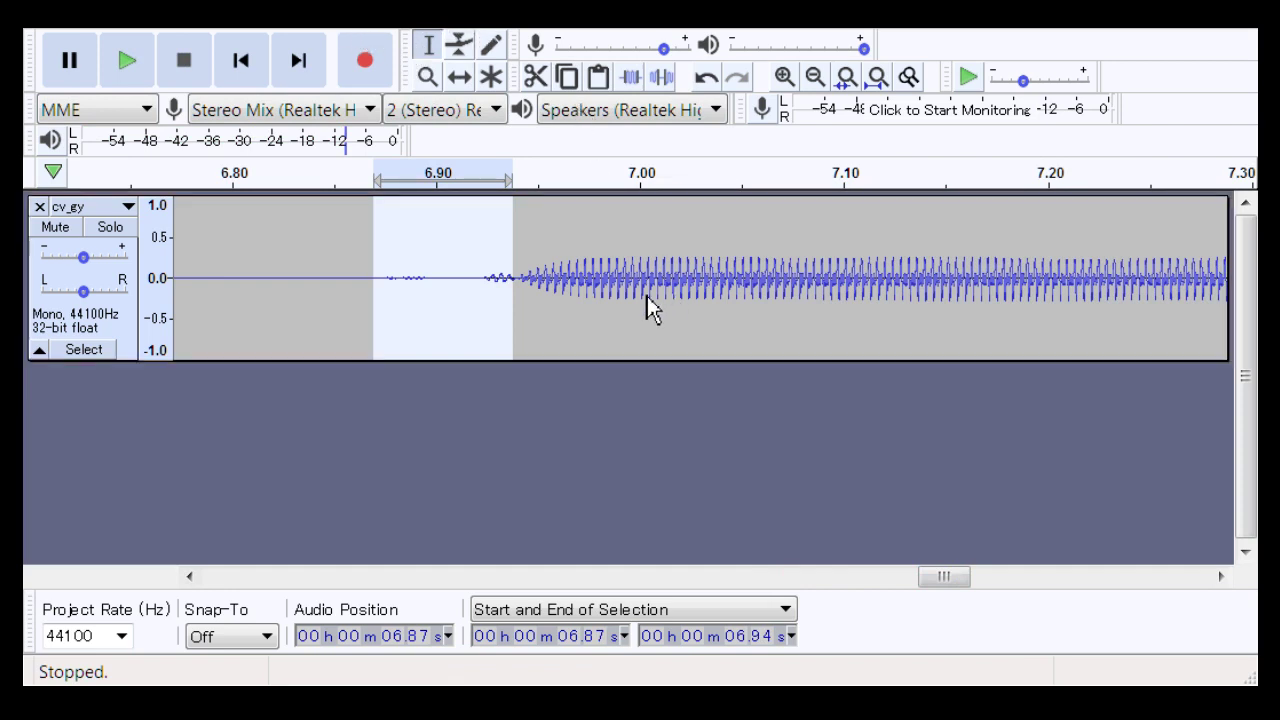
left_click(715, 425)
Step: Play back the cleaned onset from 6.87 s
left_click(368, 272)
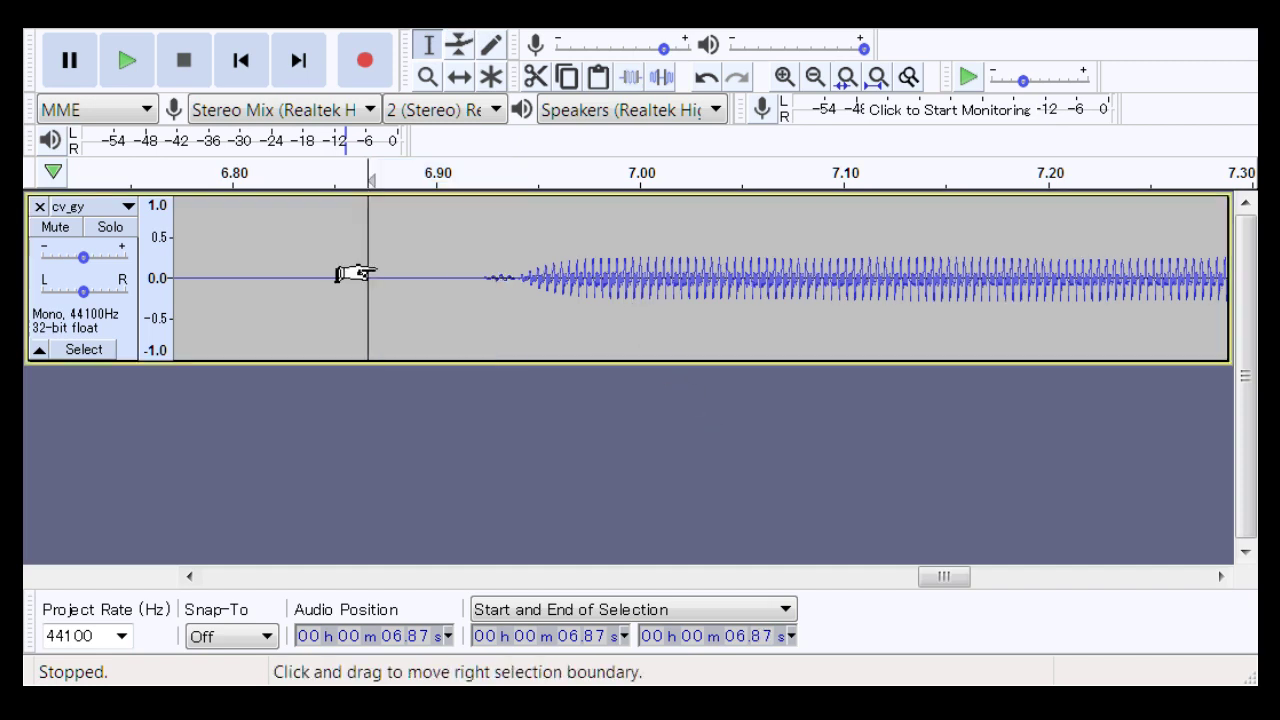
key("space")
key("space")
key("space")
key("space")
key("space")
key("space")
Step: Delete the tiny gap from about 6.940 s to 6.942 s just before the vowel waveform
left_click(428, 77)
left_click_drag(573, 285, 575, 285)
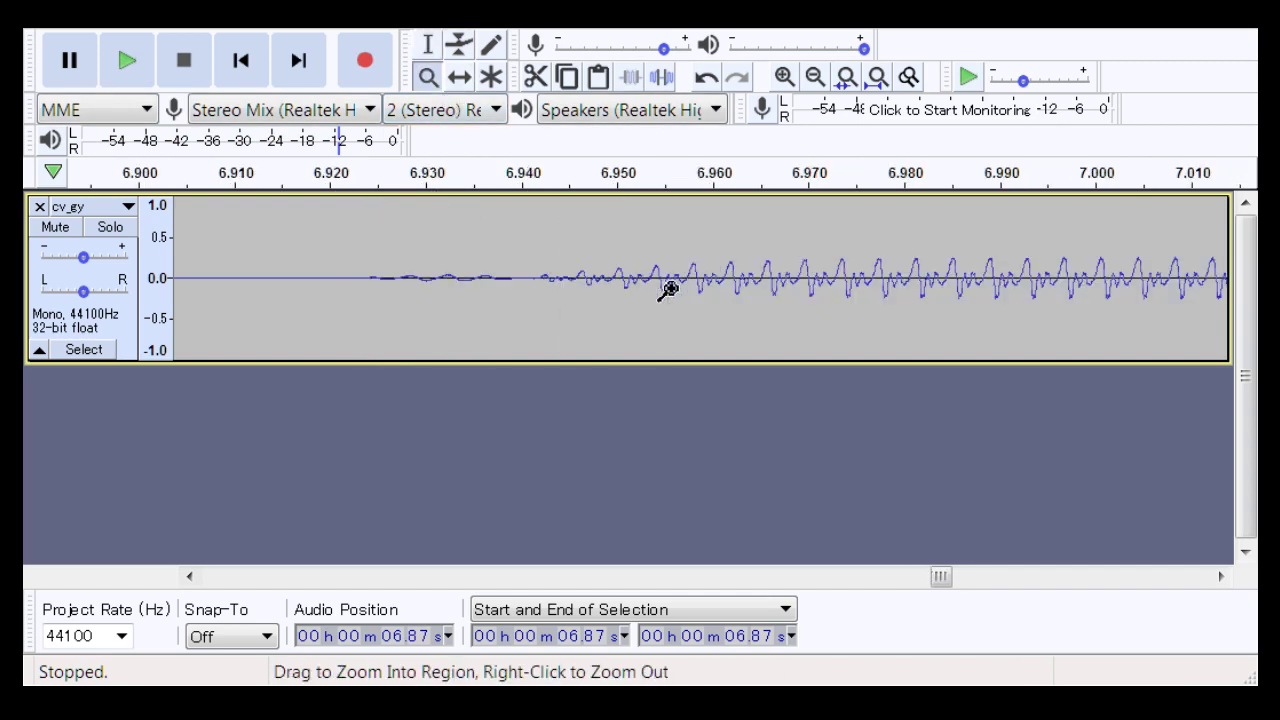
left_click(437, 48)
left_click_drag(518, 295, 551, 317)
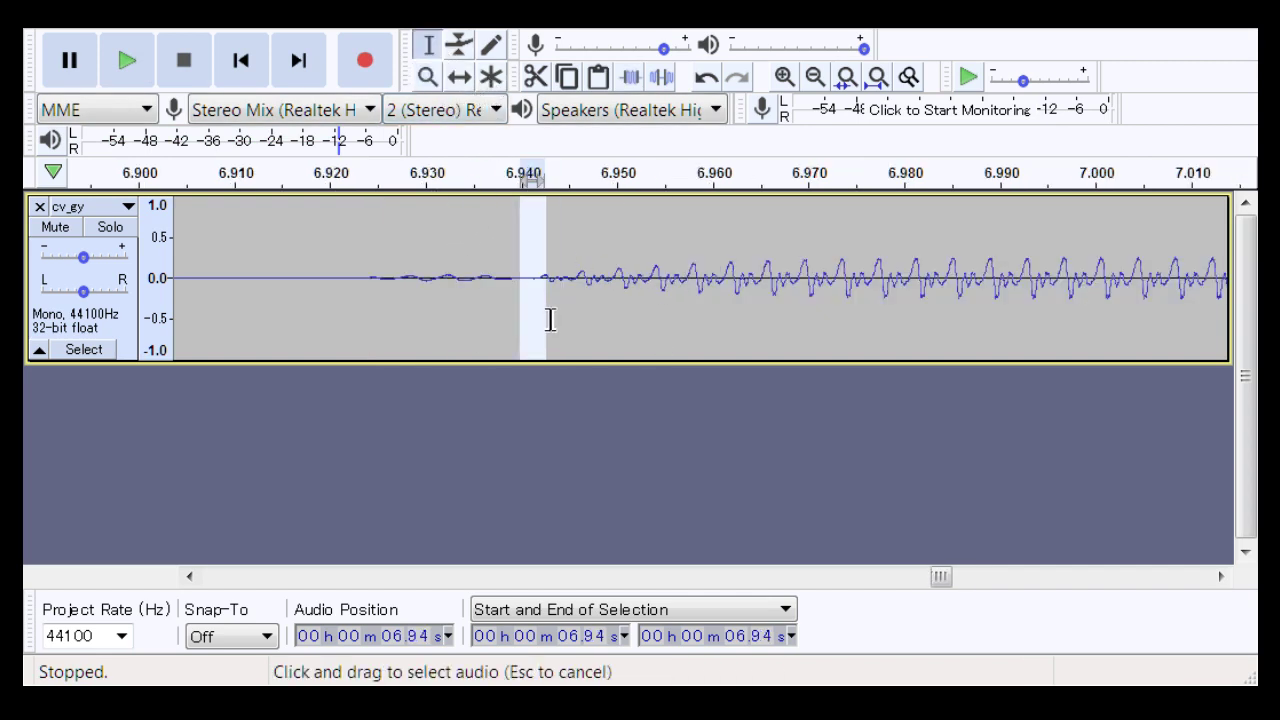
key("Delete")
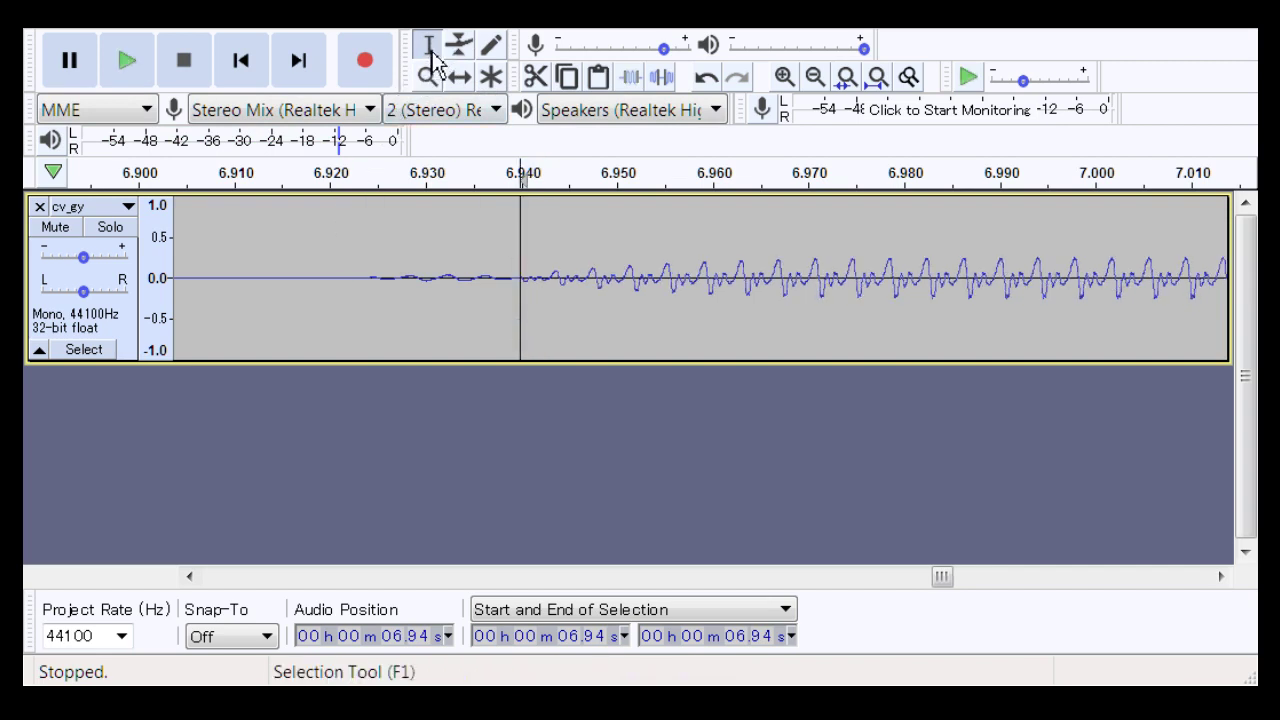
Step: Play the faint lead-in at 6.91–6.94 s on its own, and the whole sound from 6.82 s
left_click_drag(274, 282, 512, 347)
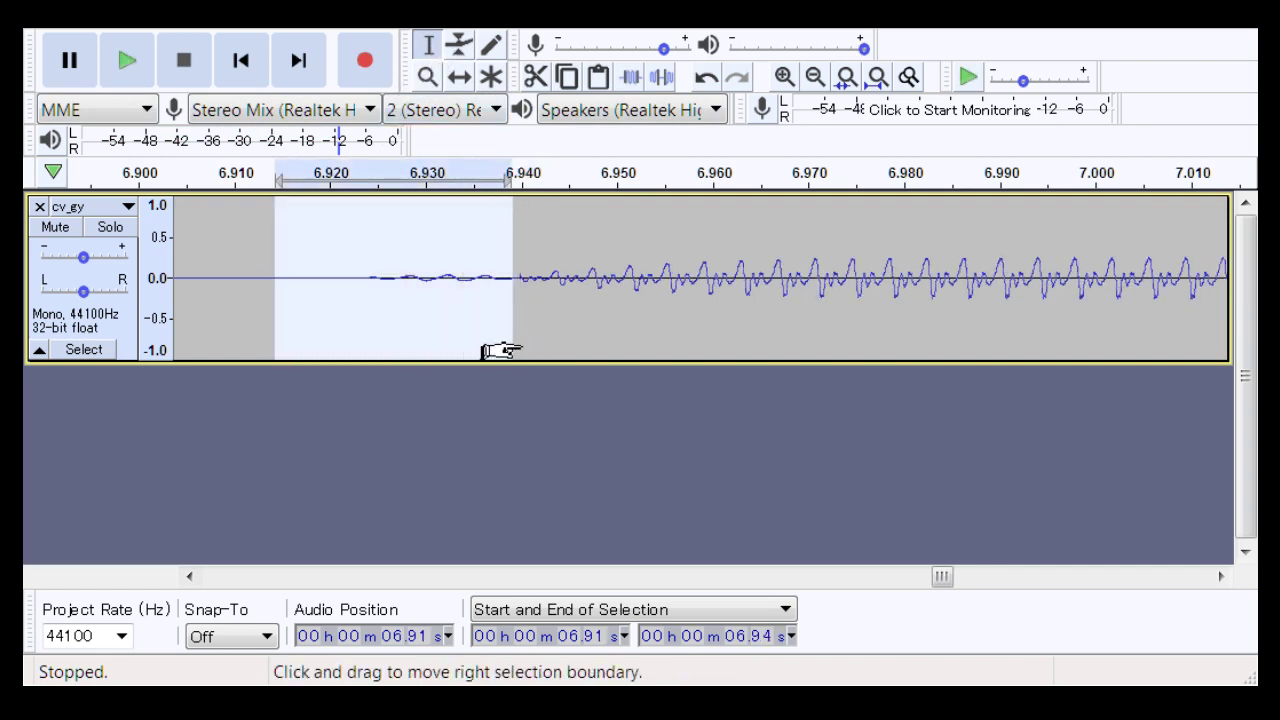
key("space")
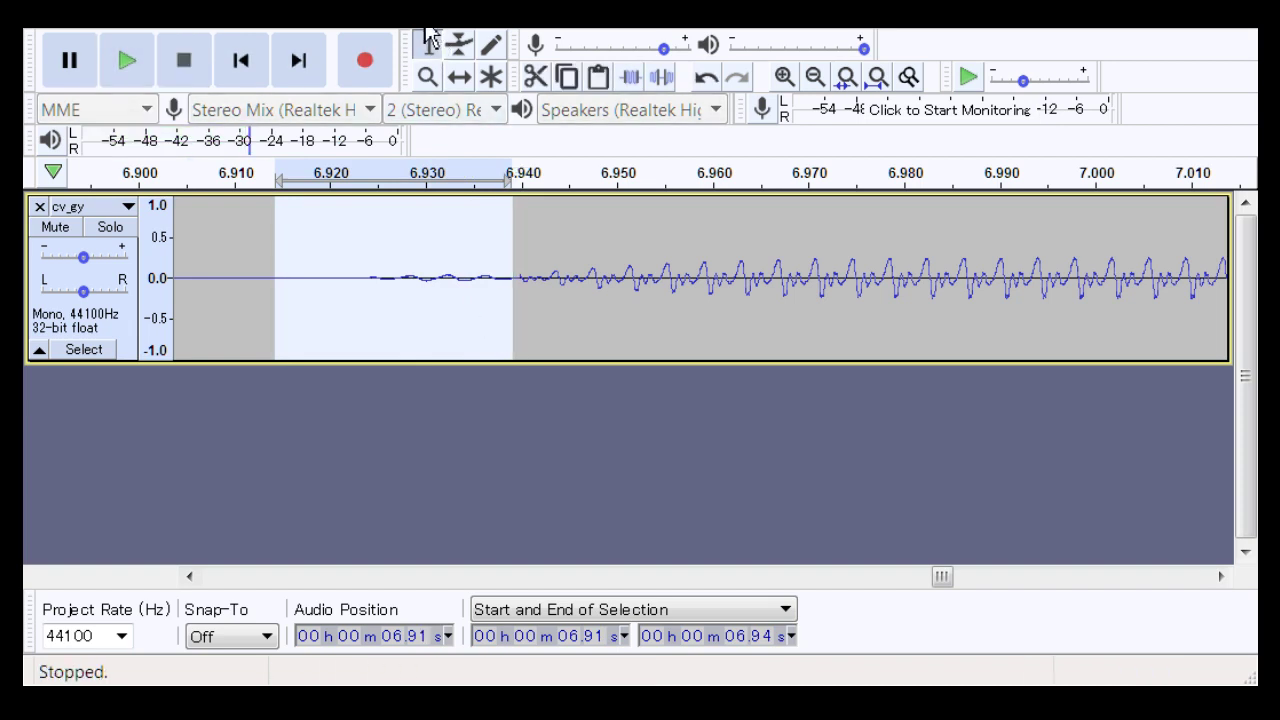
left_click(427, 77)
right_click(575, 287)
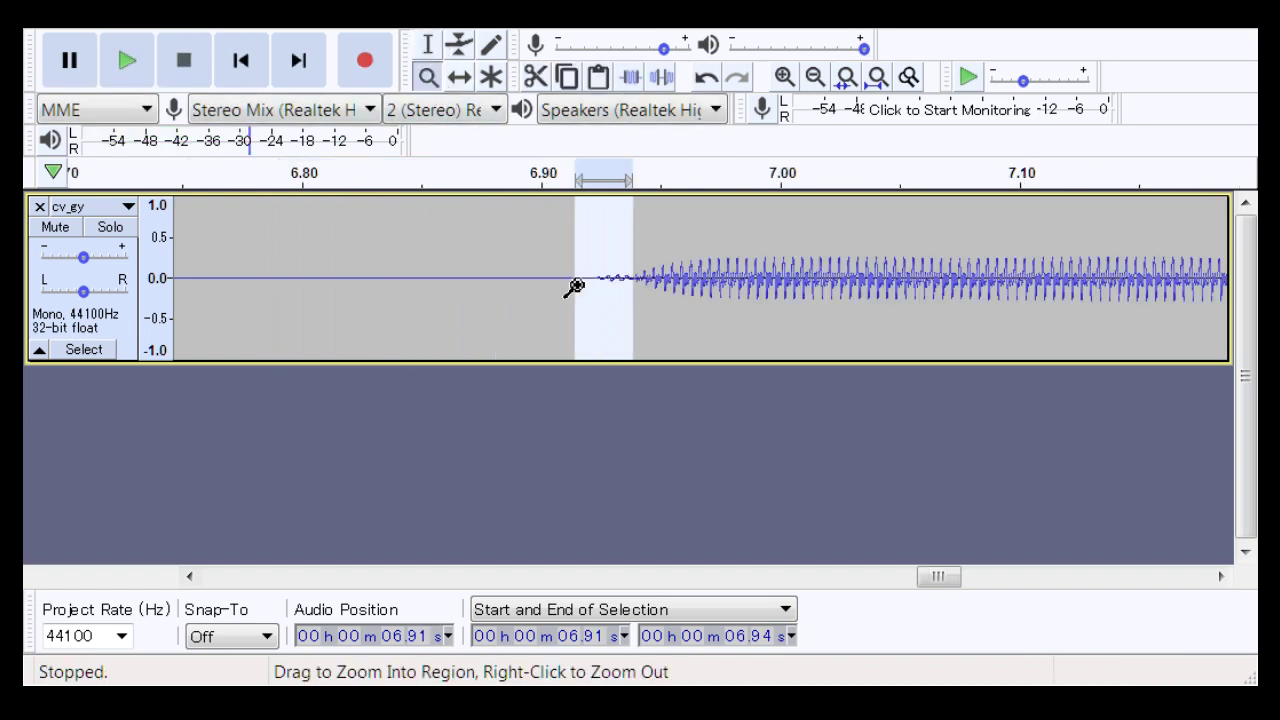
right_click(575, 287)
left_click(427, 45)
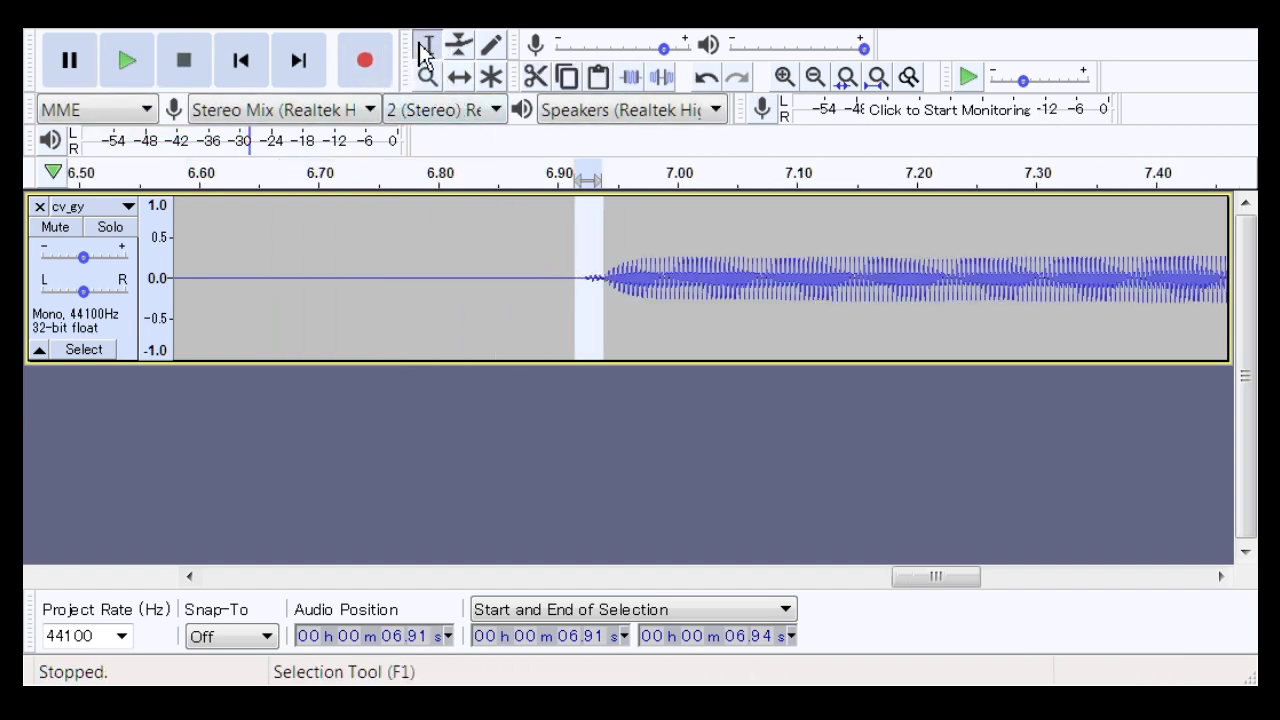
left_click(465, 241)
key("space")
key("space")
key("space")
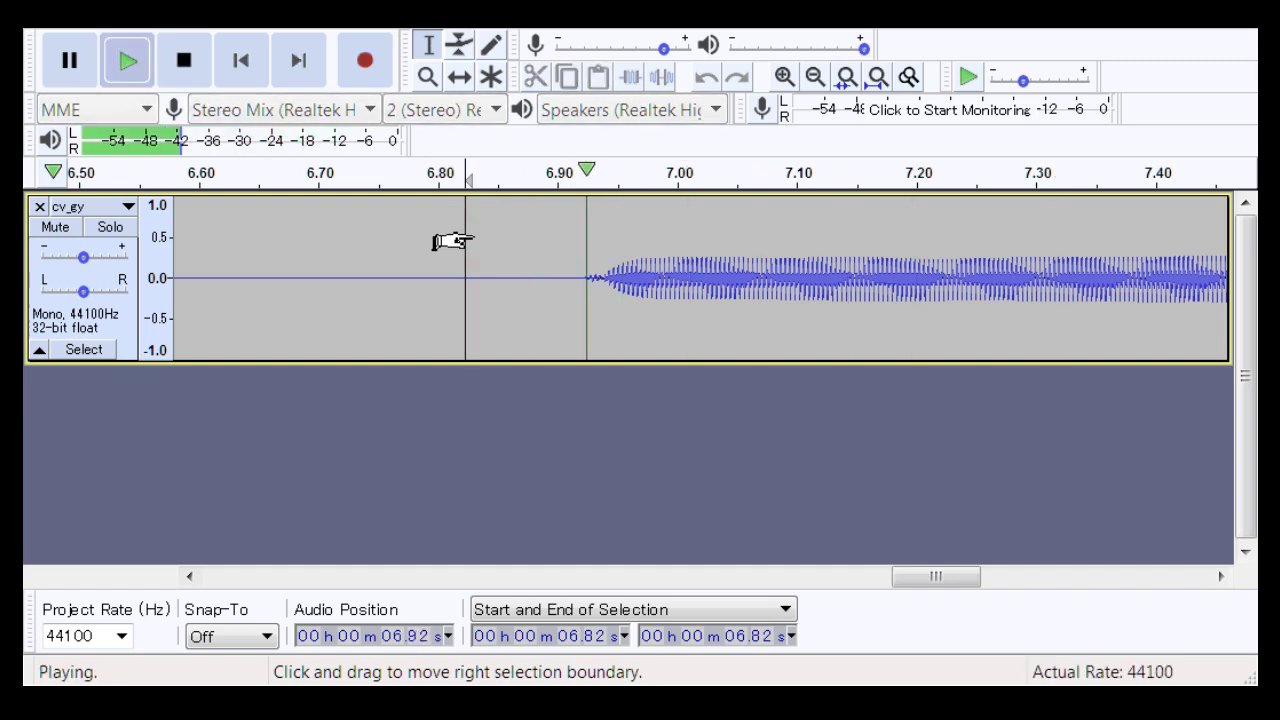
key("space")
key("space")
key("space")
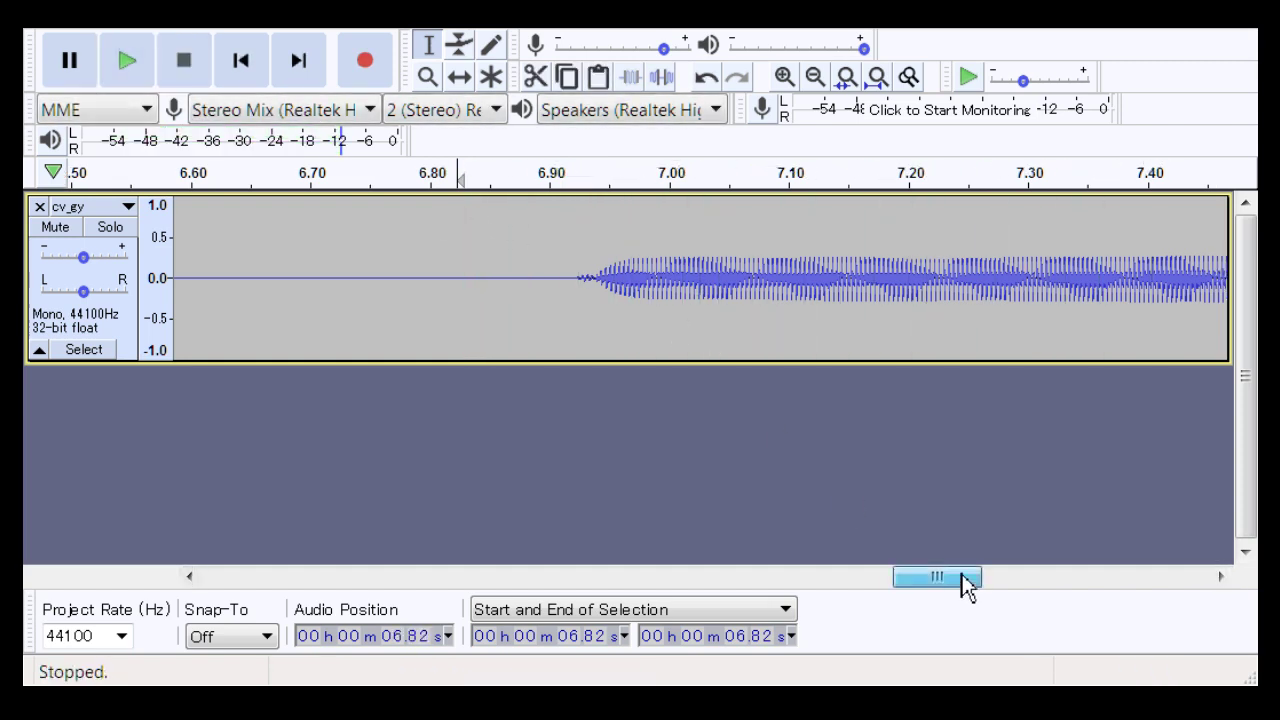
Step: Play the first sound's onset on its own, selecting 5.38–5.44 s and the wider range 5.37–5.46 s
left_click_drag(966, 583, 811, 577)
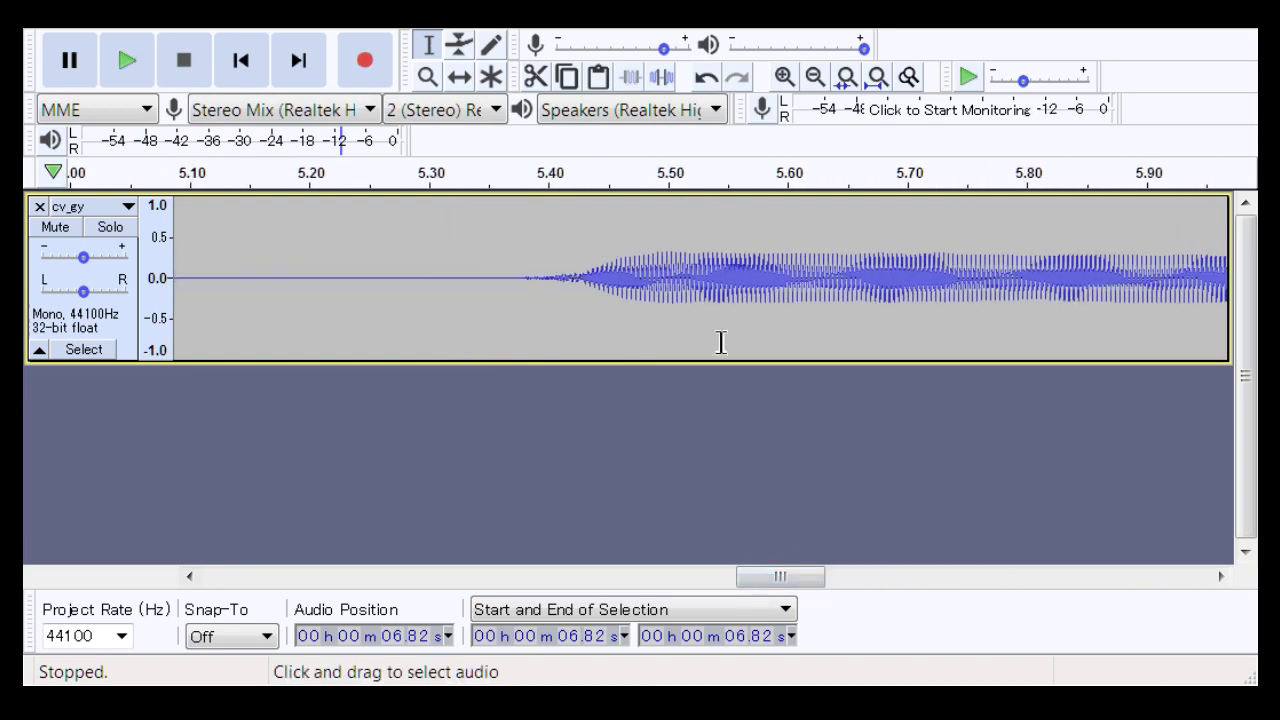
left_click(429, 77)
left_click_drag(494, 290, 632, 304)
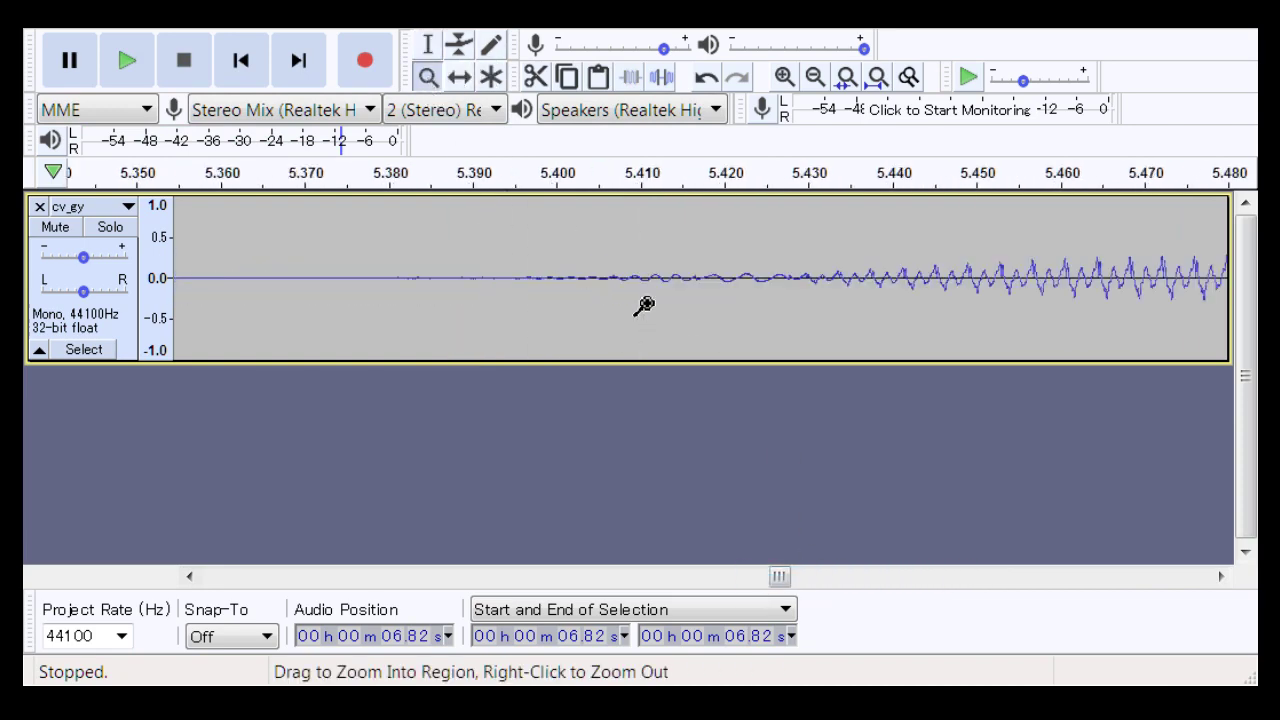
left_click(428, 44)
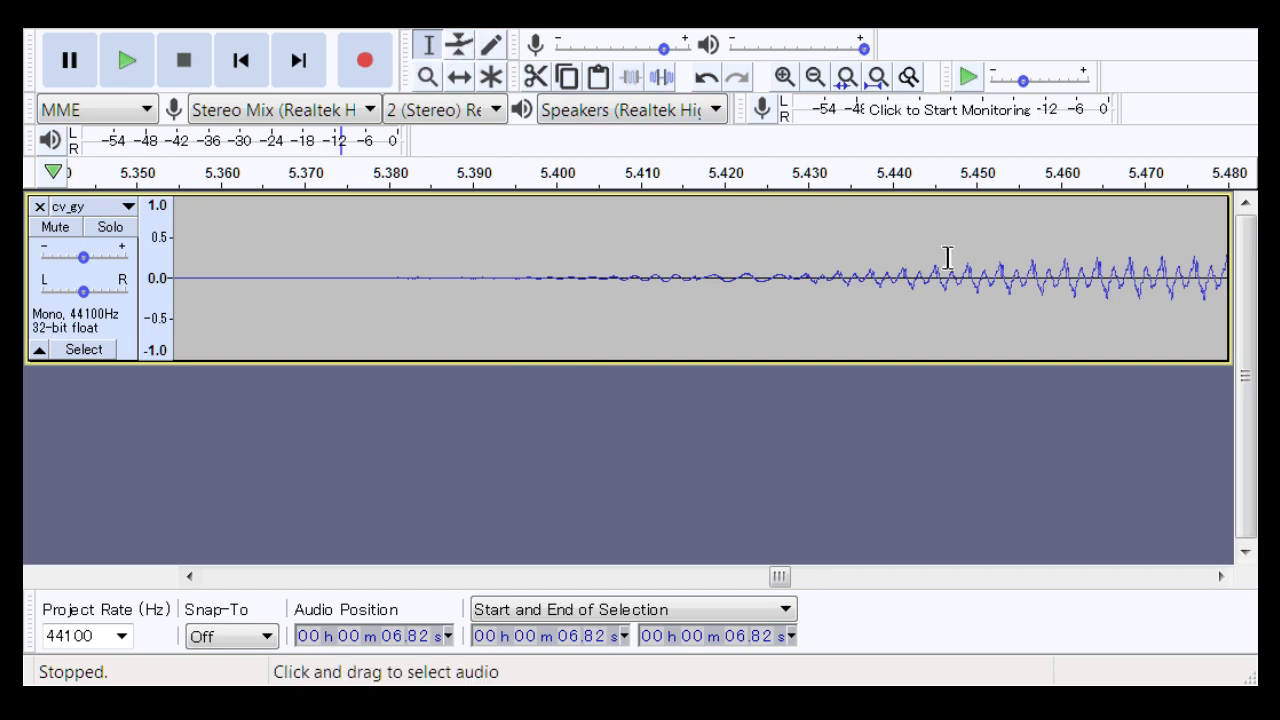
left_click_drag(916, 277, 410, 277)
key("space")
key("space")
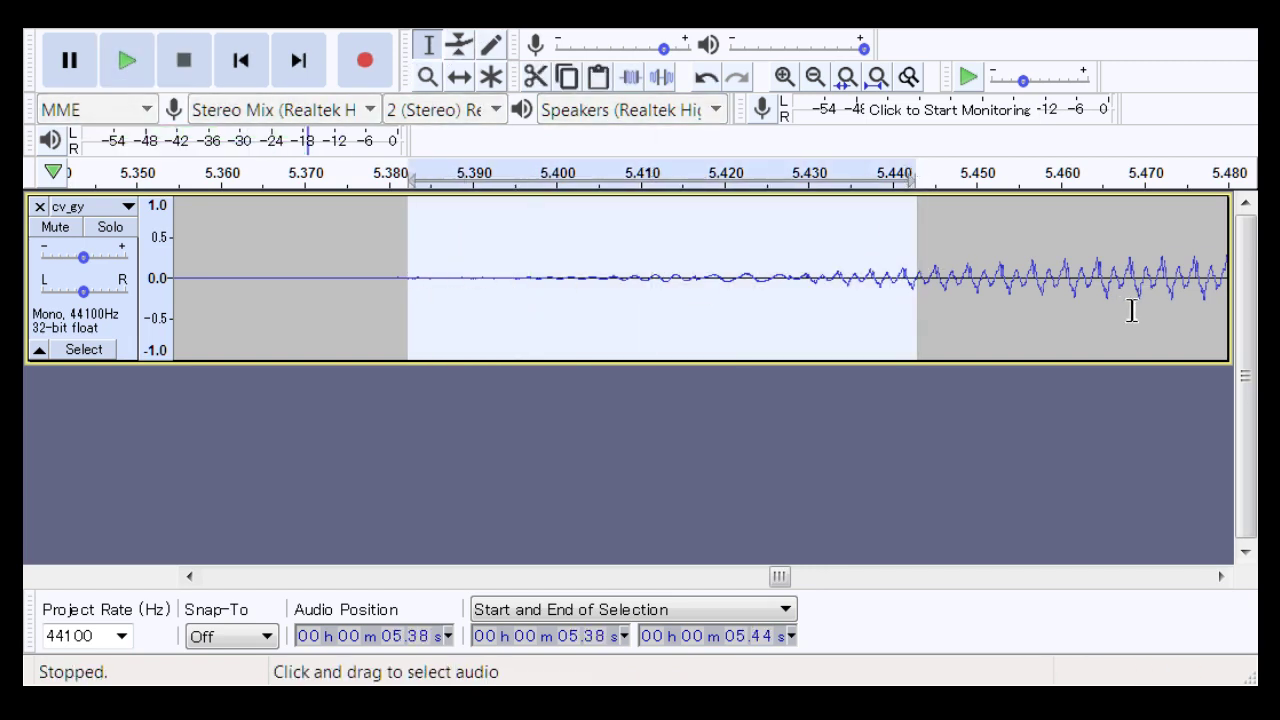
key("space")
left_click_drag(1080, 300, 323, 292)
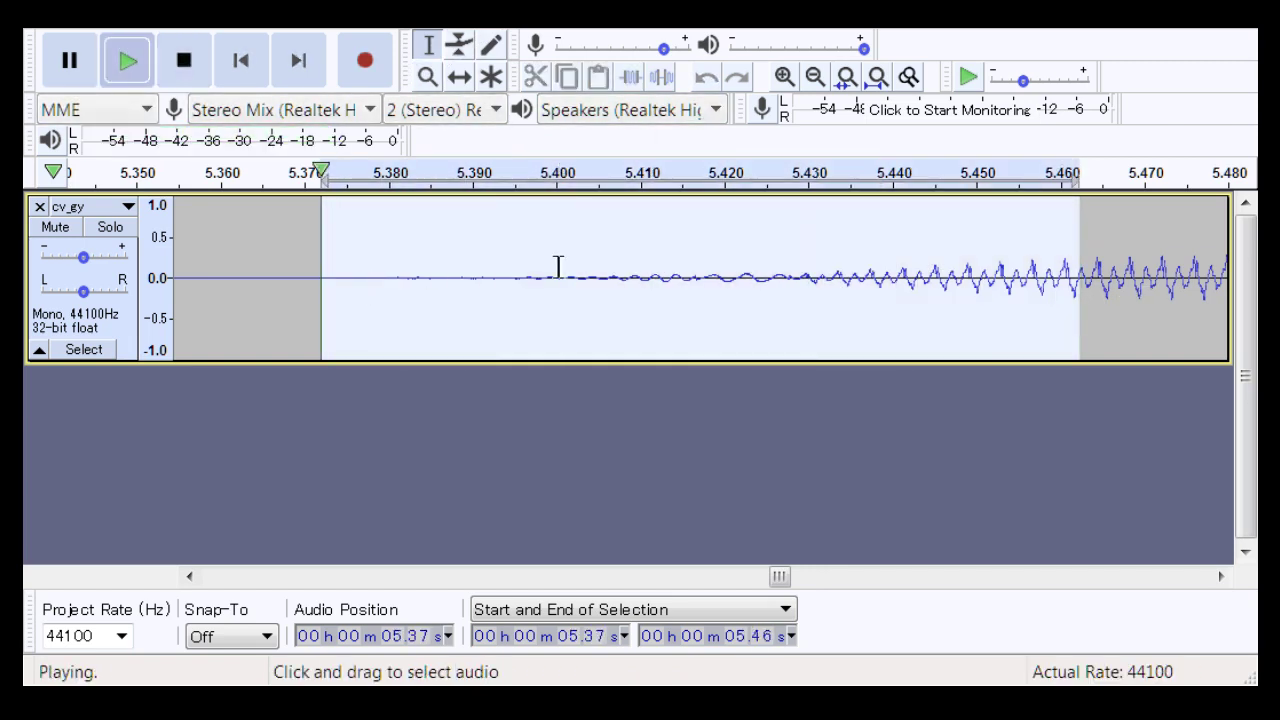
Step: Copy the 5.39–5.46 s onset and paste it at about 6.90 s, ahead of the second sound
left_click(1070, 283)
left_click_drag(1070, 283, 463, 304)
key("space")
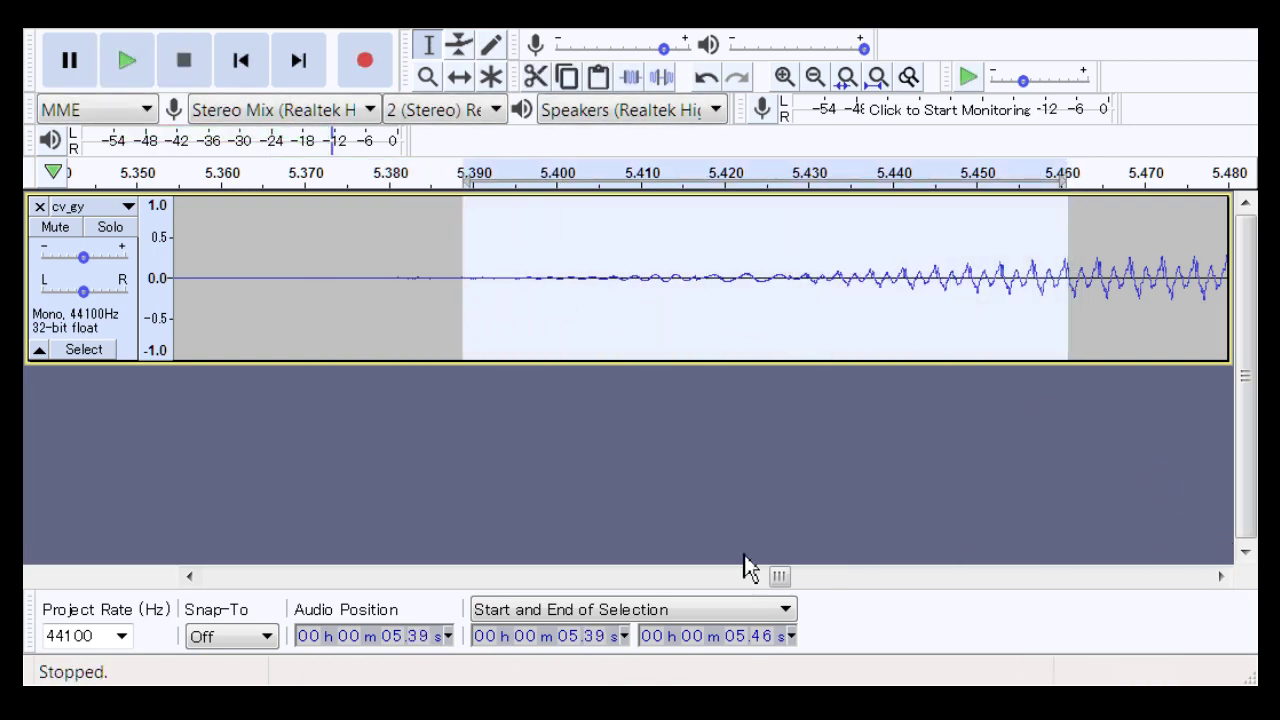
left_click_drag(790, 577, 948, 590)
left_click_drag(340, 289, 944, 285)
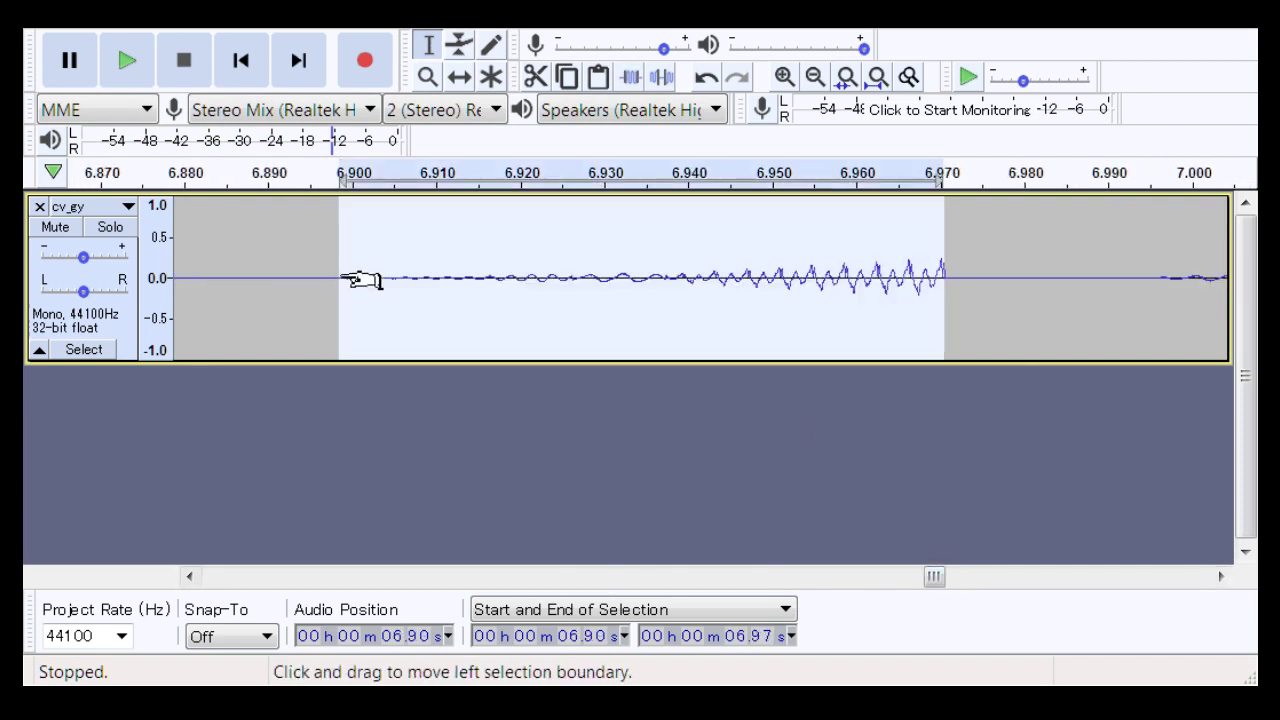
Step: Delete the gap from about 6.970 s to 7.012 s after the pasted onset and trim the vowel's weak first cycles
left_click_drag(944, 577, 955, 588)
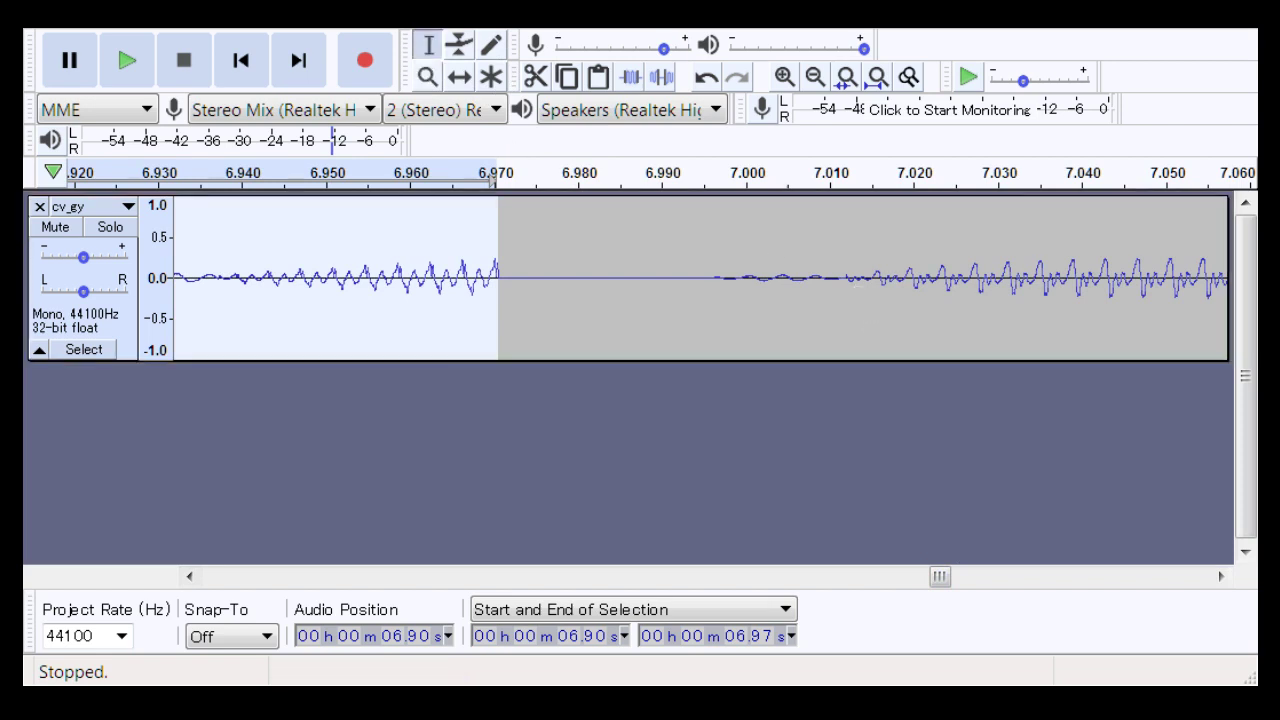
key("alt+Tab")
left_click_drag(850, 292, 494, 323)
left_click(491, 334)
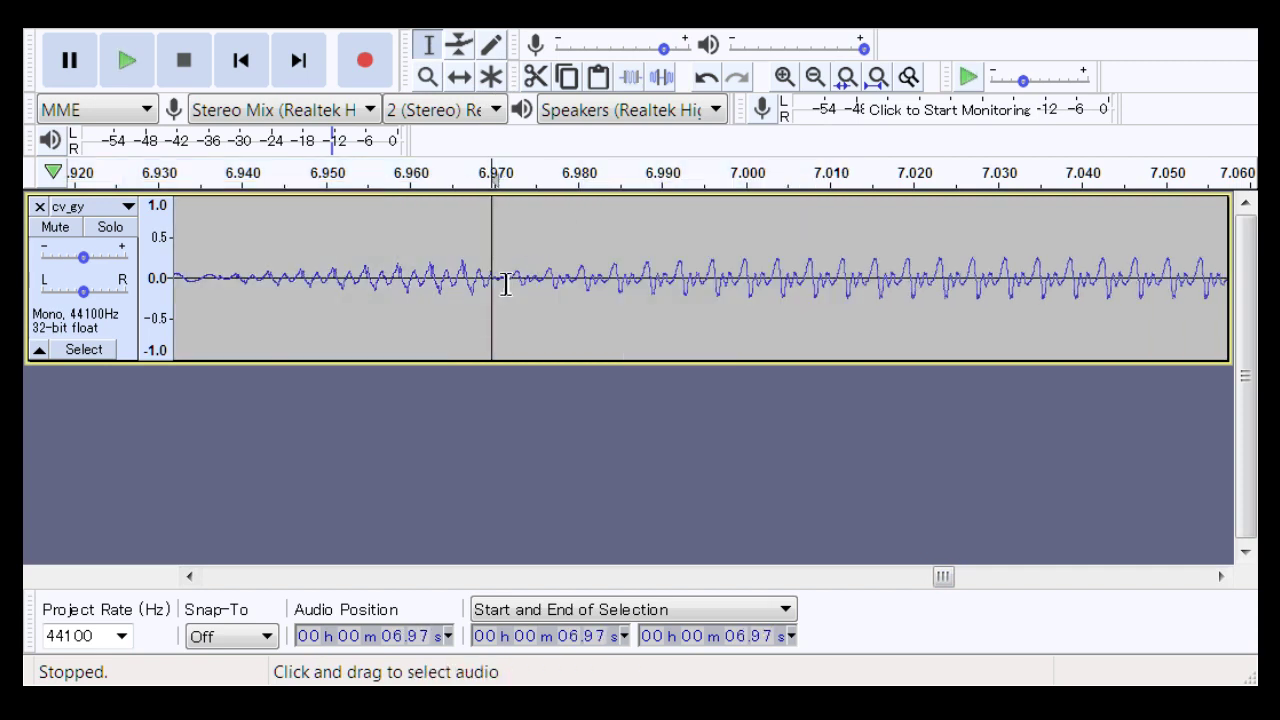
left_click_drag(488, 303, 605, 318)
key("Escape")
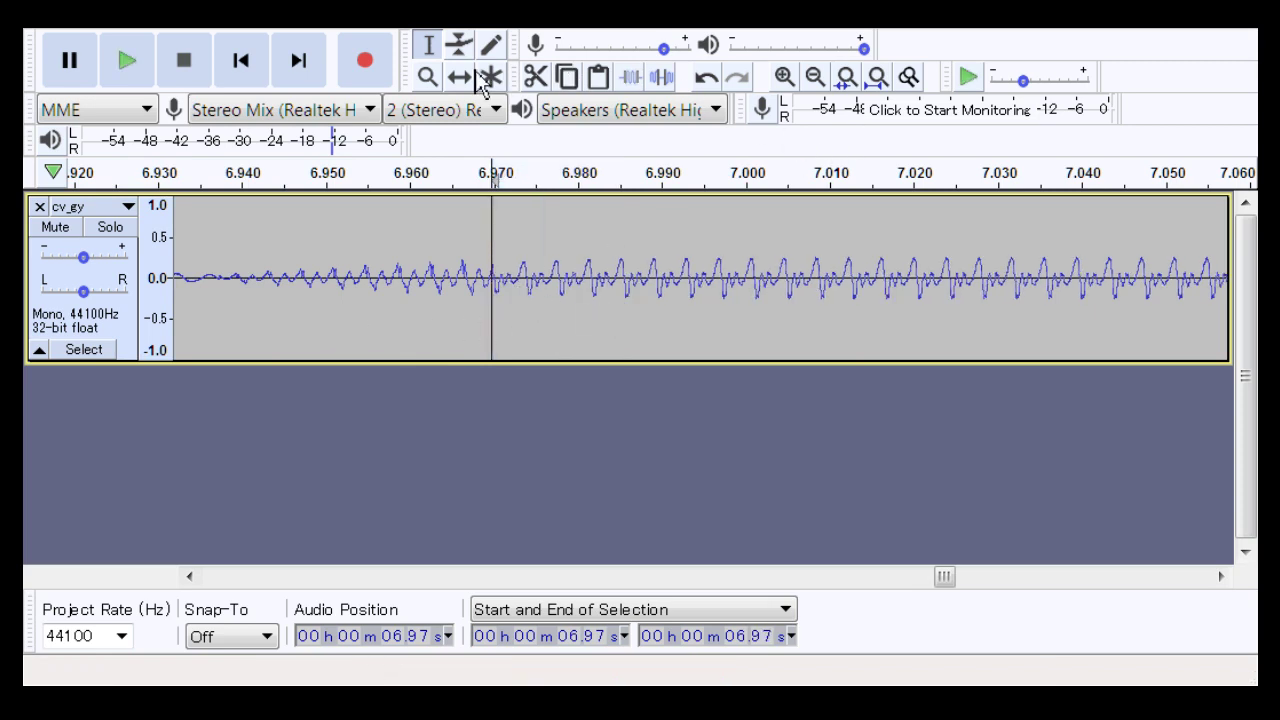
Step: Delete about 6.967–6.974 s at the join so the pasted onset runs smoothly into the vowel
left_click(428, 77)
left_click(548, 235)
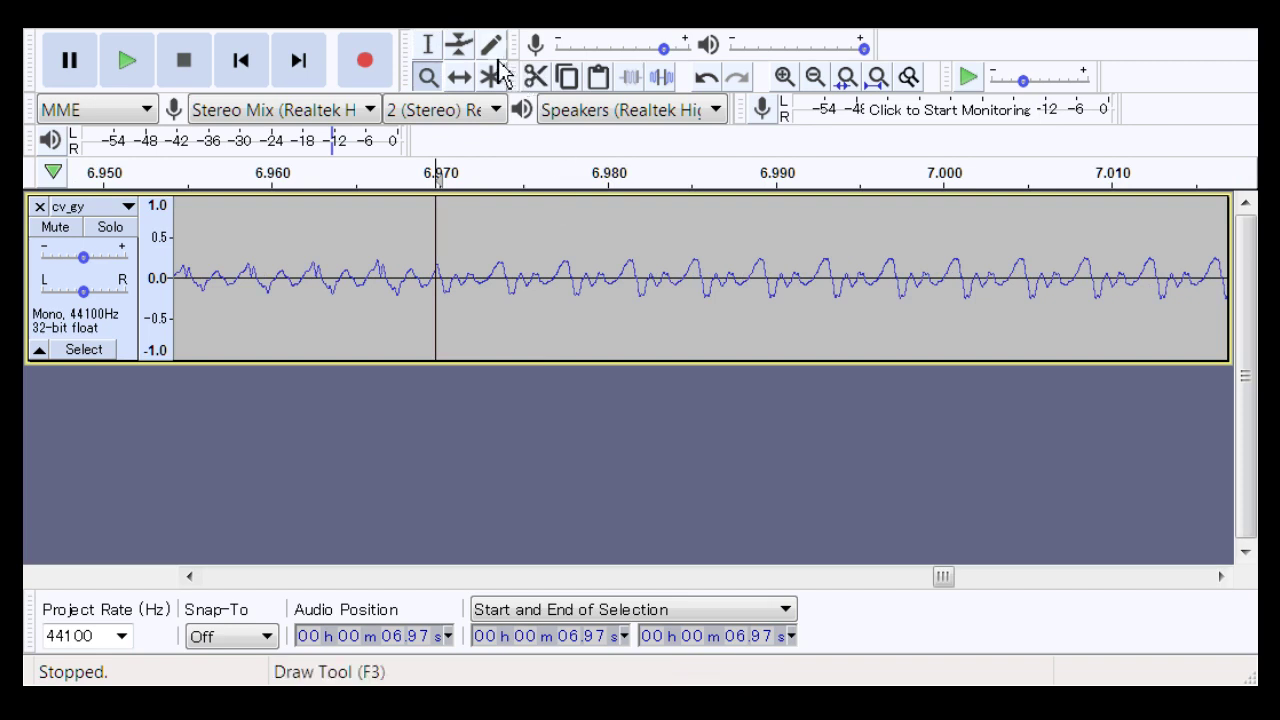
left_click(429, 46)
left_click_drag(398, 318, 514, 337)
key("Left")
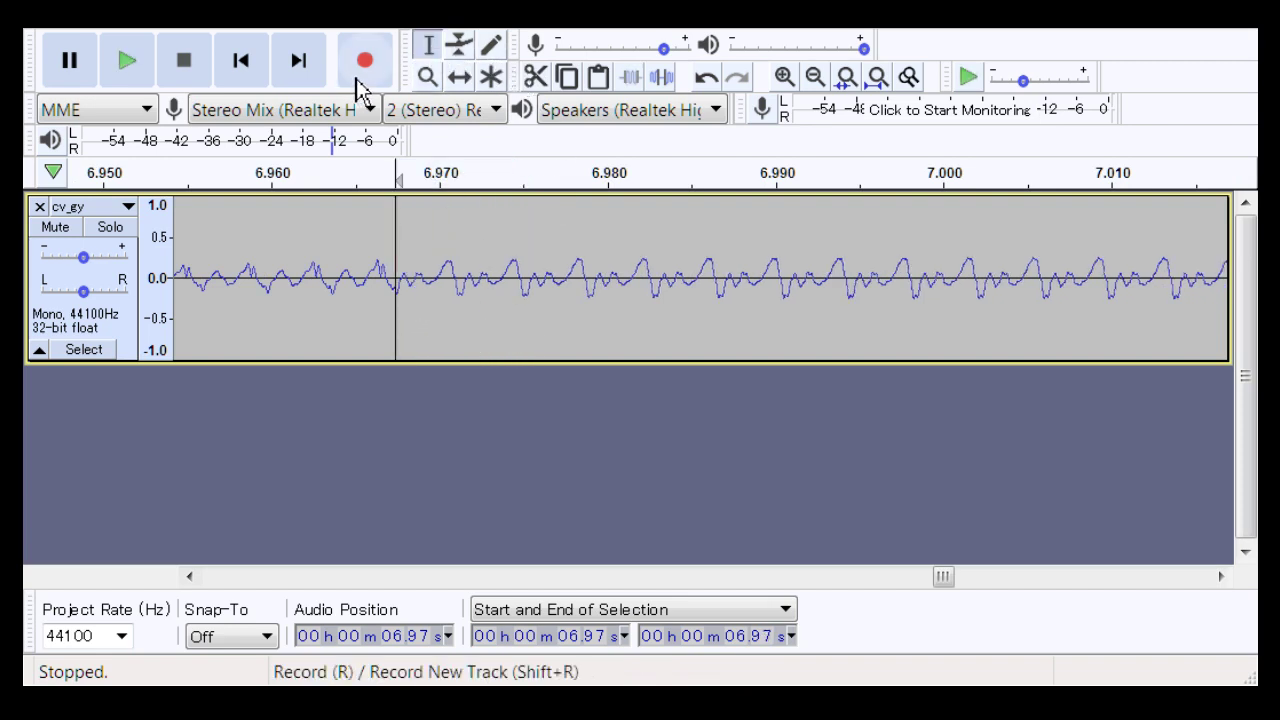
Step: Play the sound from 6.96 s, just before the join
left_click_drag(396, 309, 223, 289)
key("space")
key("space")
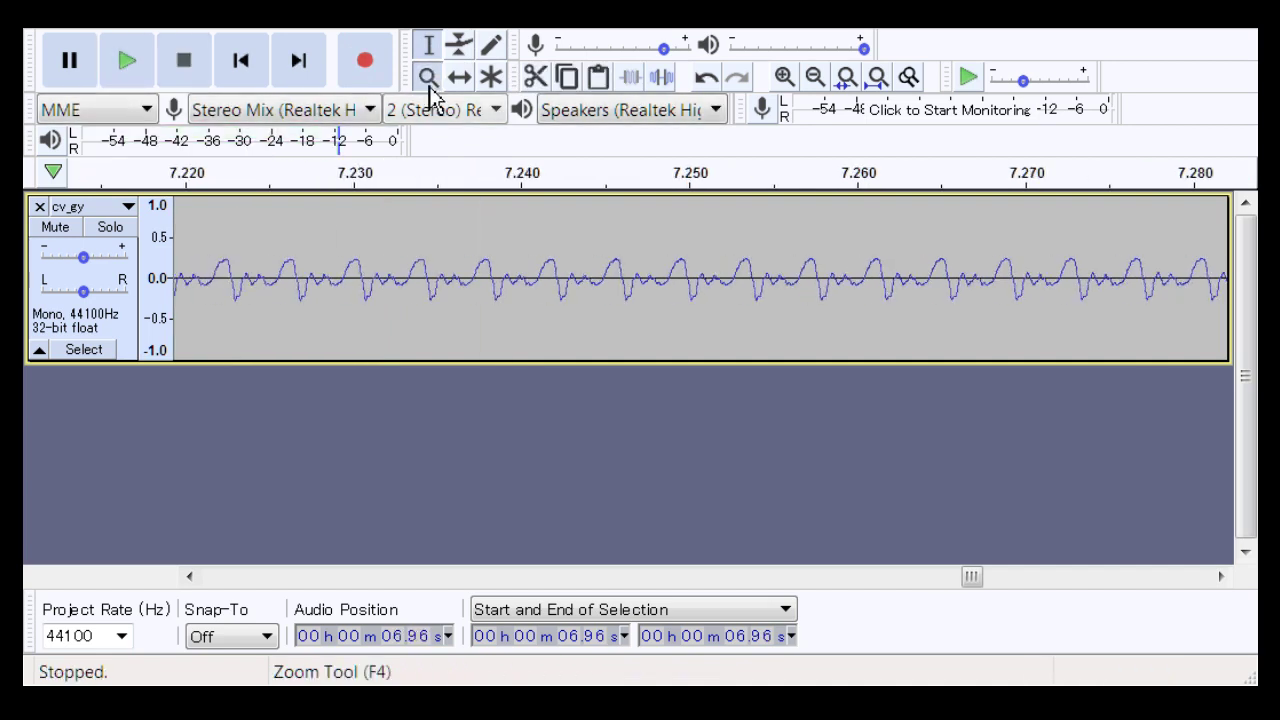
Step: Play the whole second sound from the silence at 6.74 s
left_click(428, 77)
right_click(443, 305)
right_click(443, 303)
right_click(444, 302)
right_click(443, 305)
left_click(428, 45)
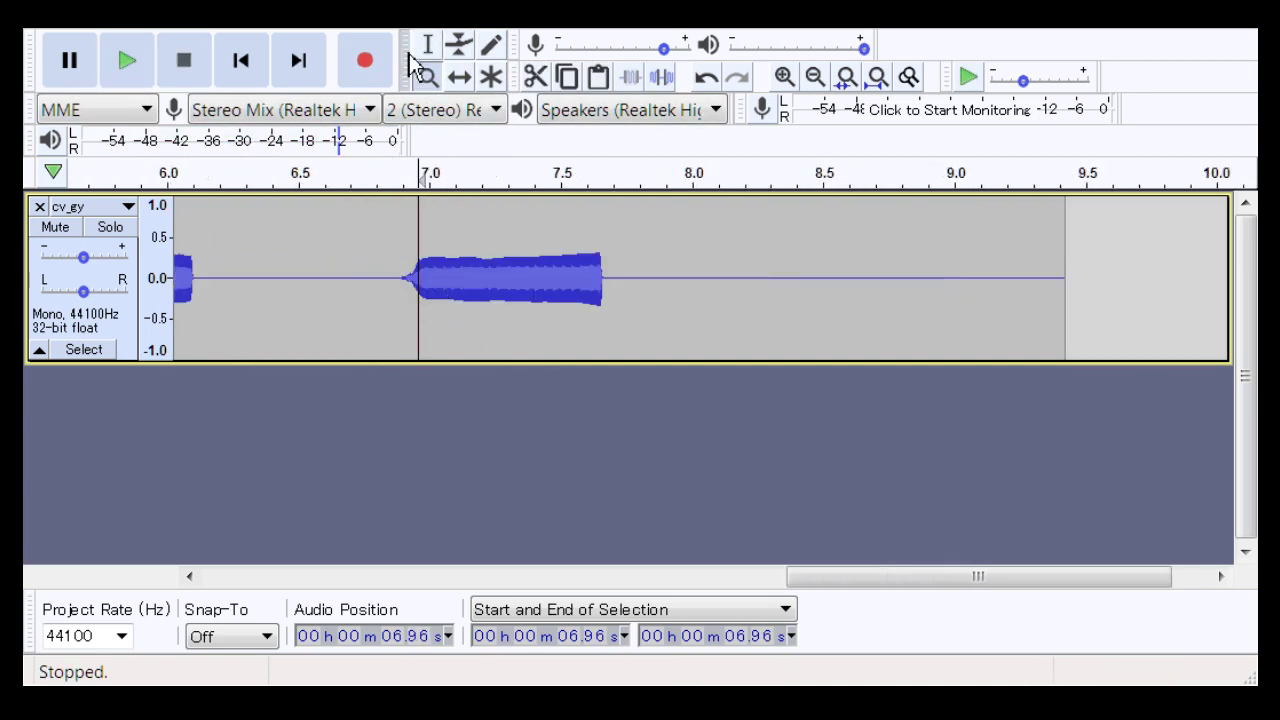
left_click(360, 274)
key("space")
key("space")
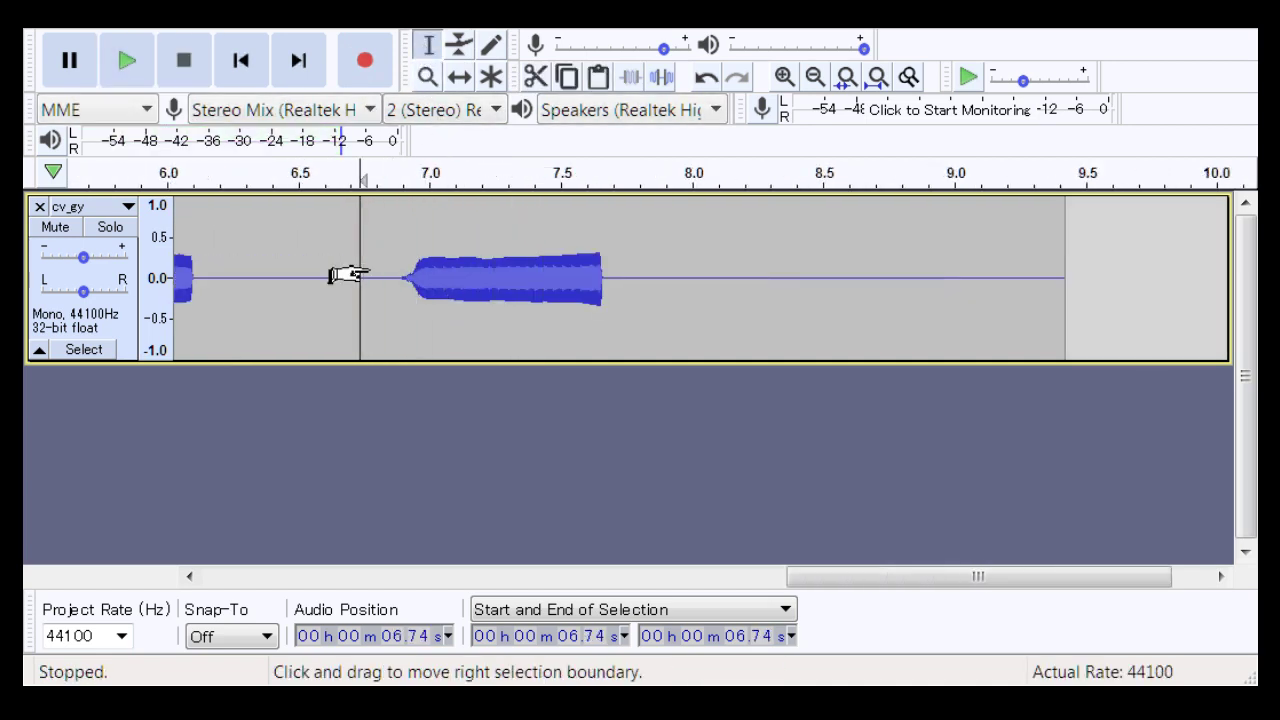
key("space")
key("space")
key("space")
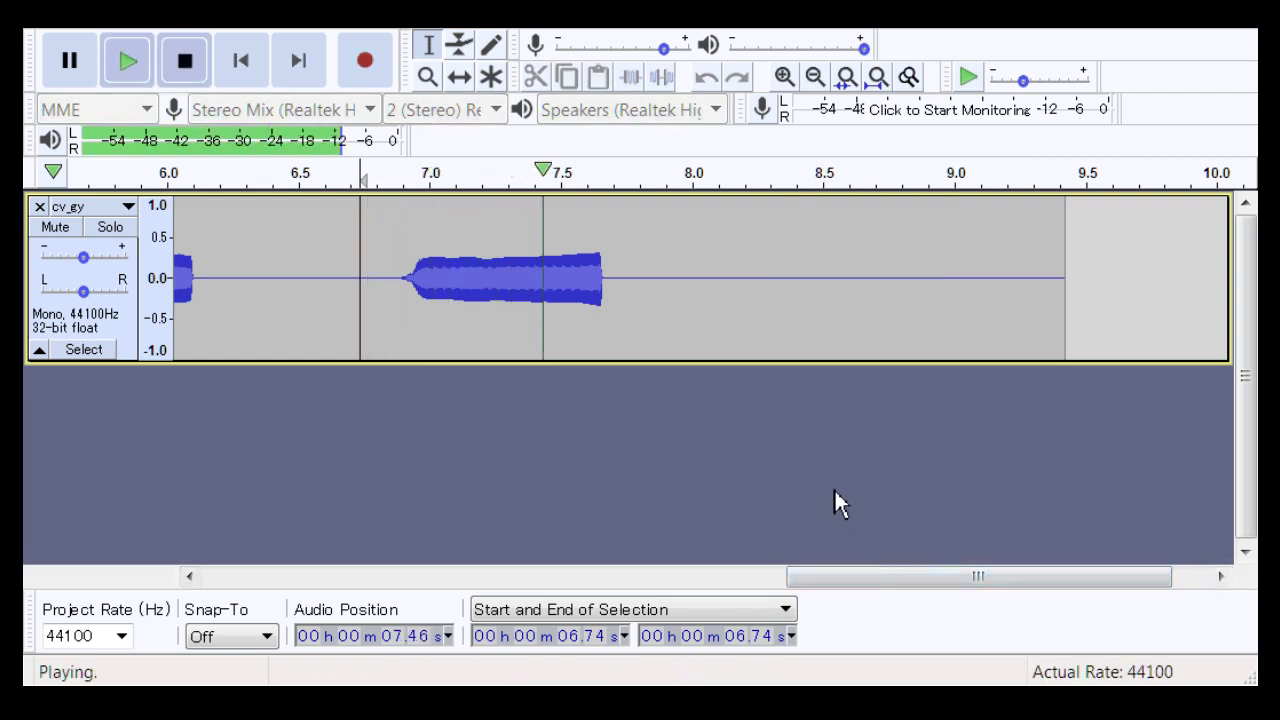
key("space")
Step: Replay the joined onset and vowel several times from 6.74 s
left_click(427, 77)
left_click(443, 265)
left_click(443, 265)
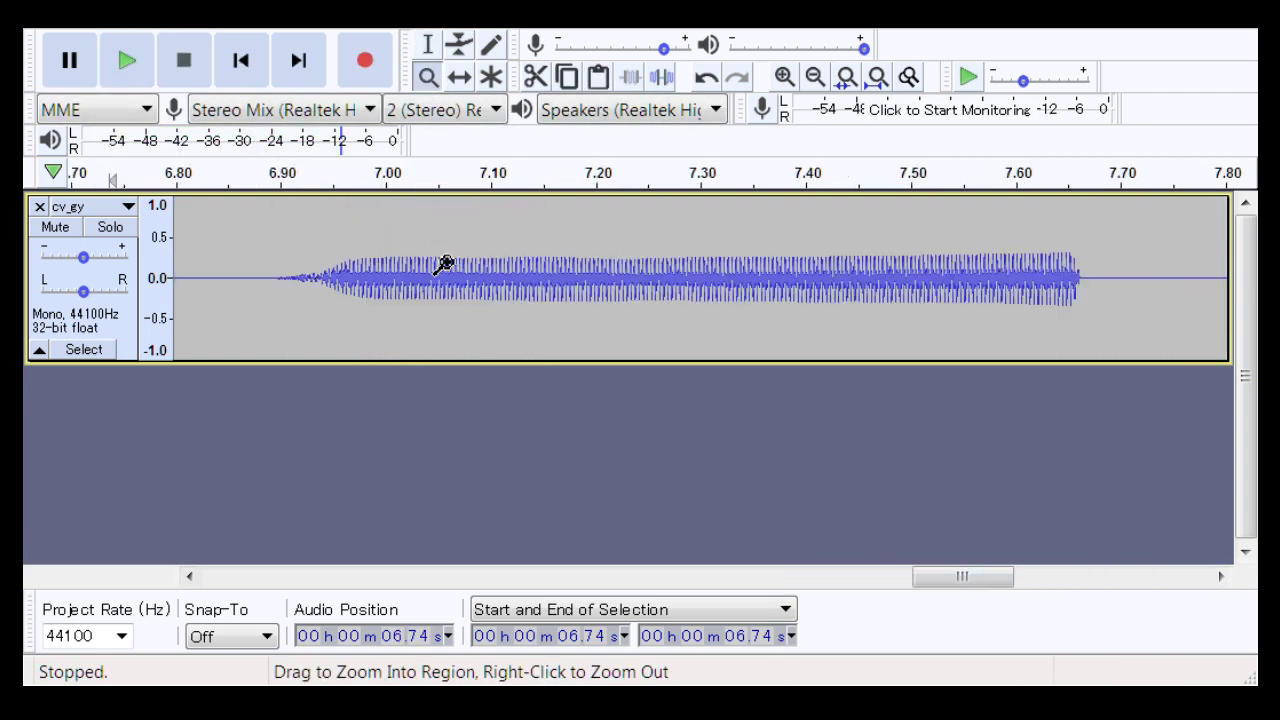
left_click(443, 265)
left_click(213, 283)
key("space")
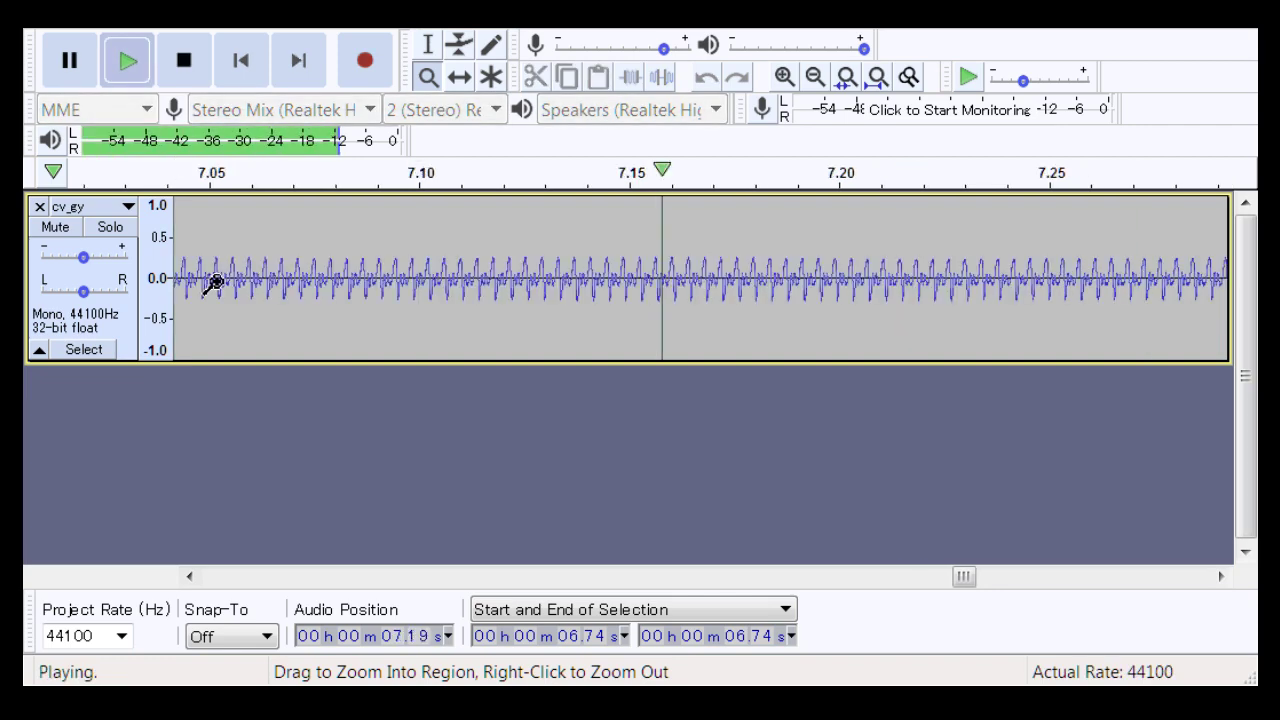
key("space")
key("space")
key("space")
key("space")
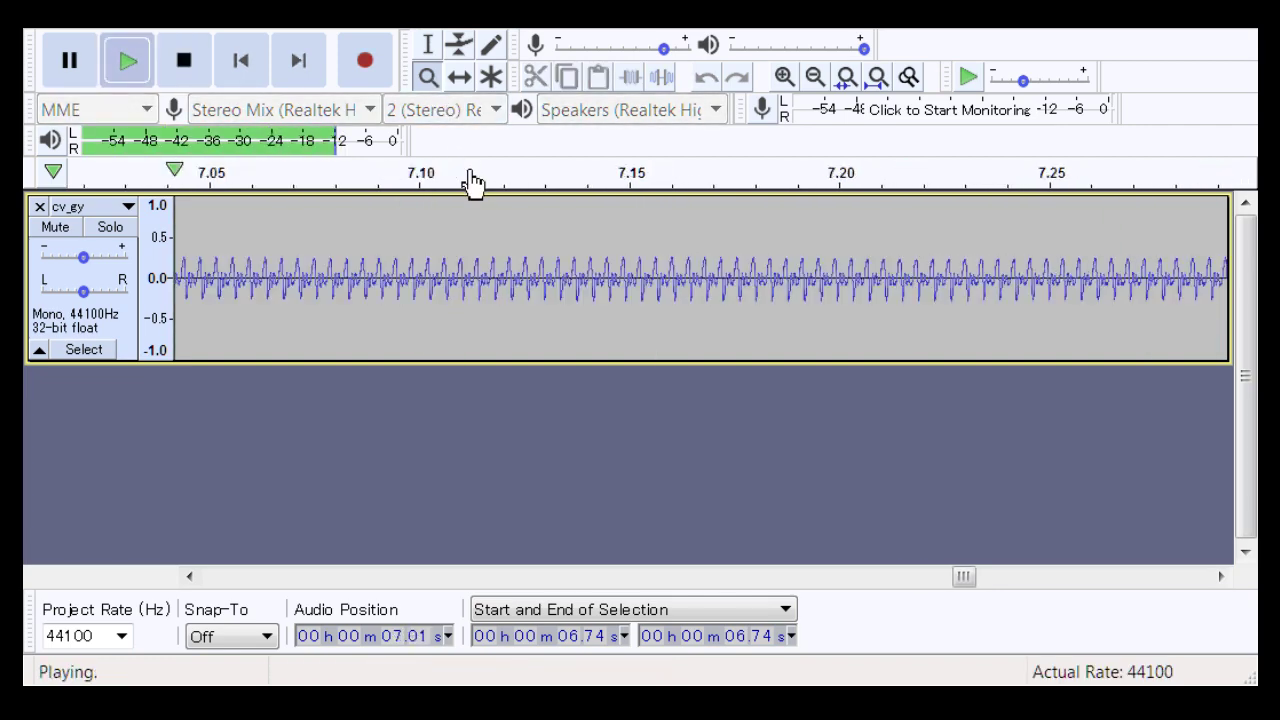
key("space")
Step: Play the sound repeatedly from 6.93 s, inside the pasted onset
left_click_drag(967, 588, 948, 606)
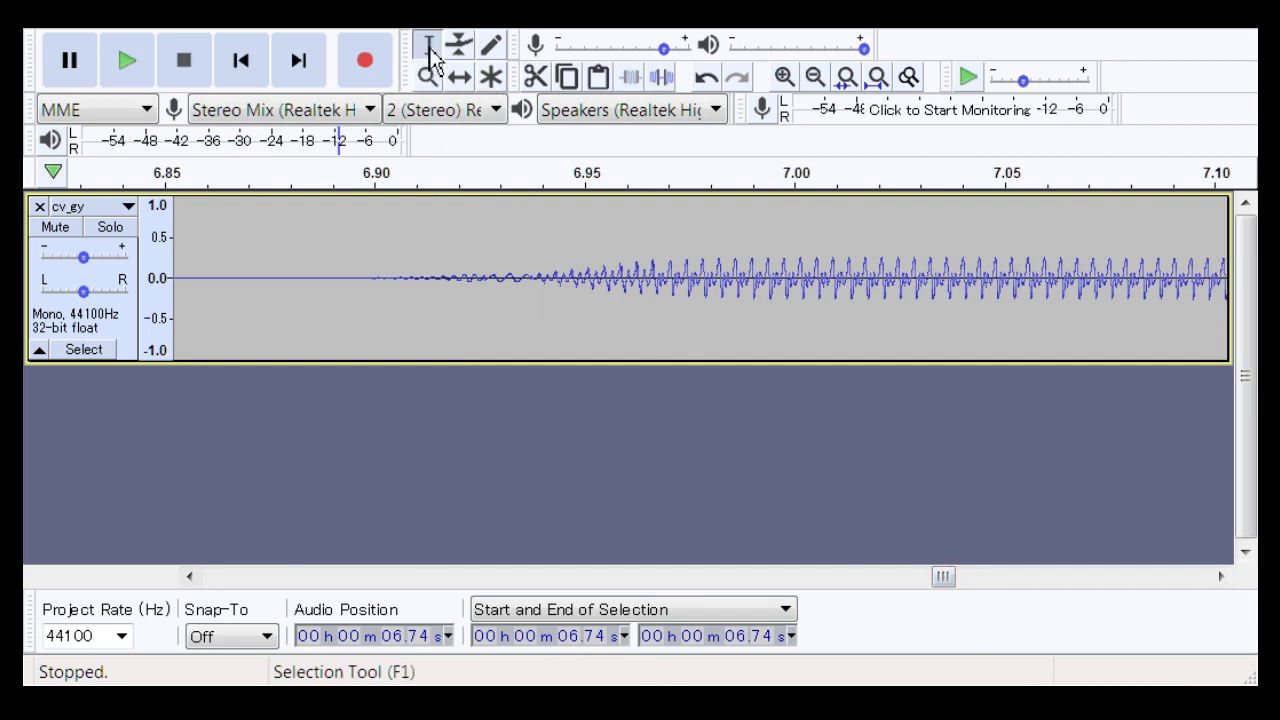
left_click(484, 243)
key("space")
key("space")
key("space")
key("space")
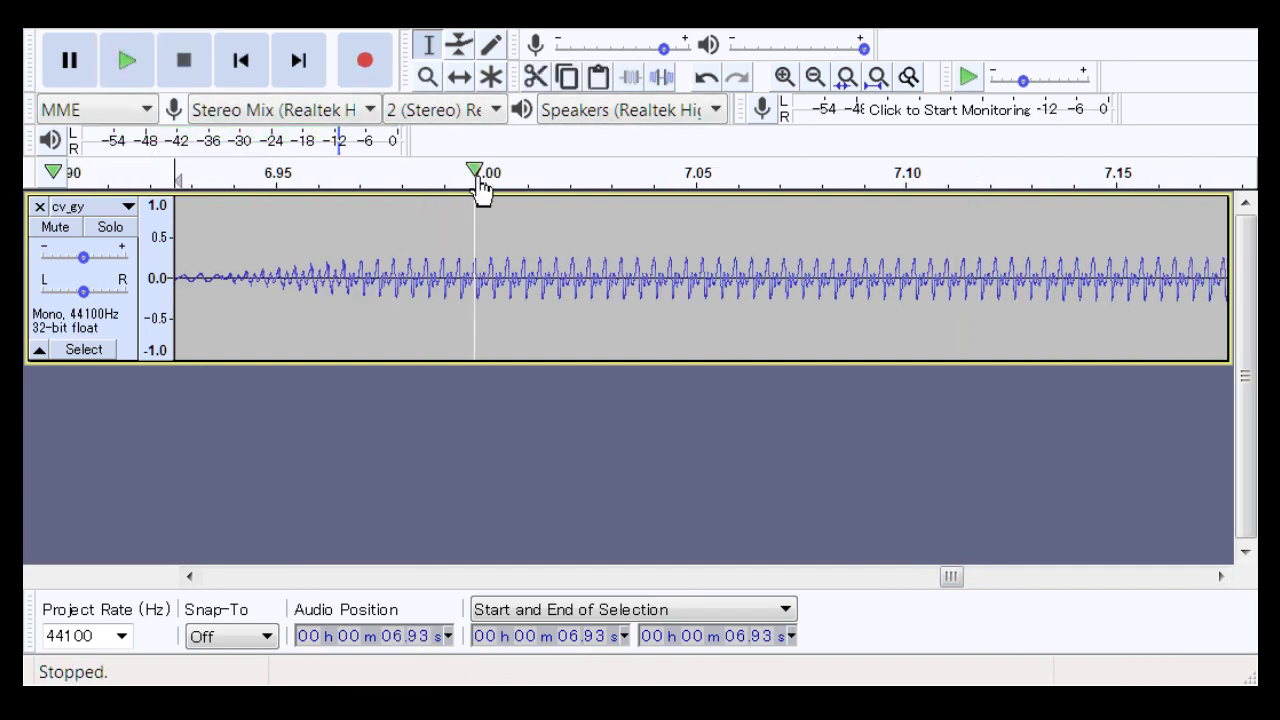
key("space")
key("space")
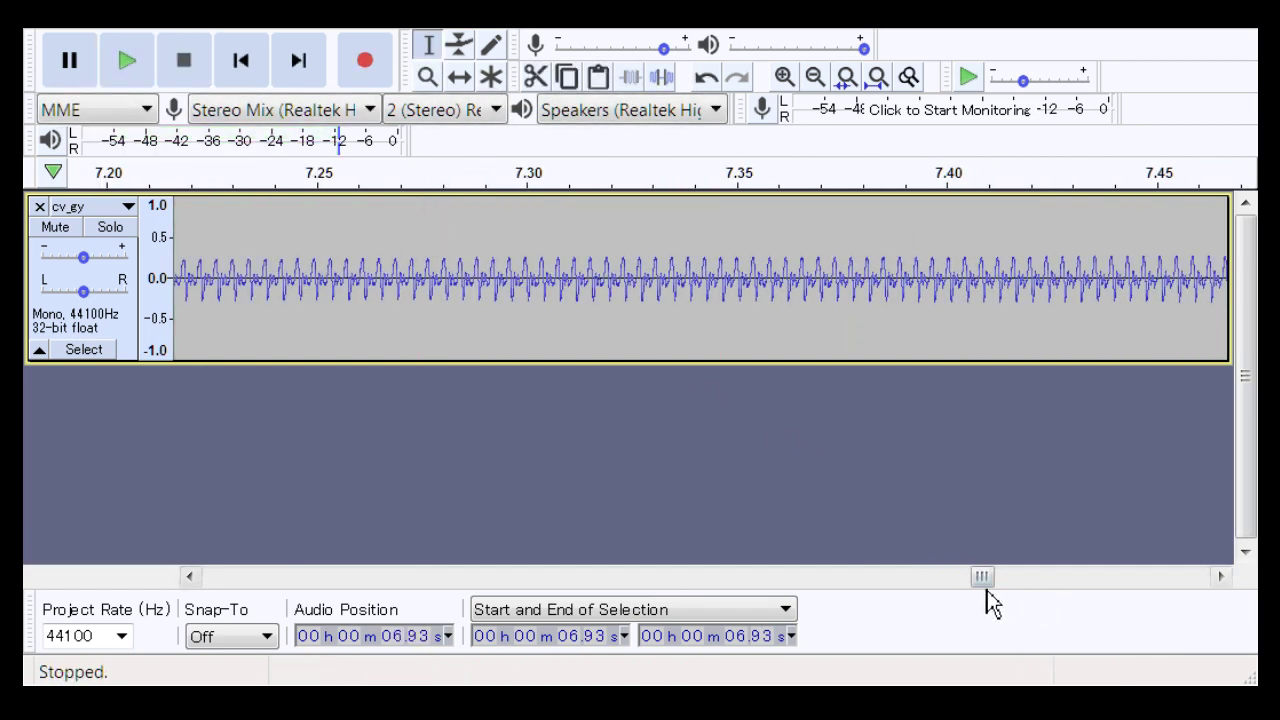
Step: Try to shorten the pasted onset by deleting about 6.935–6.941 s
left_click_drag(990, 604, 935, 575)
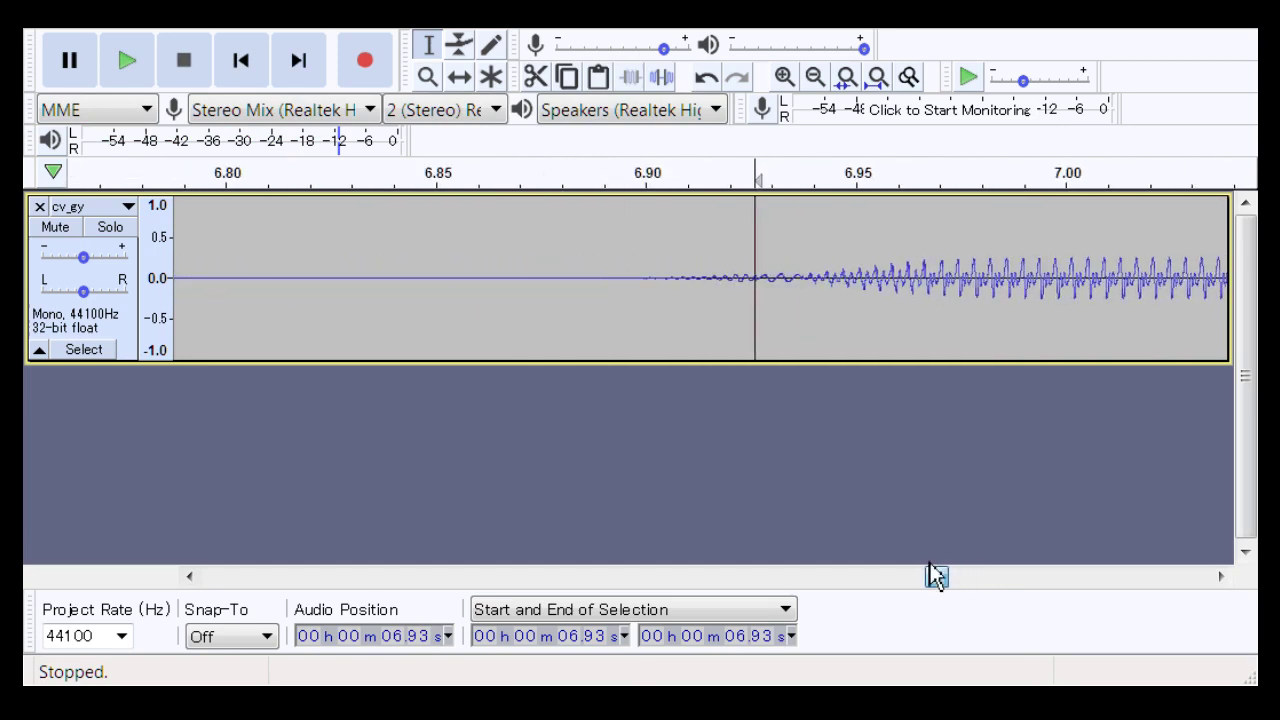
left_click(426, 79)
left_click(794, 314)
left_click(794, 314)
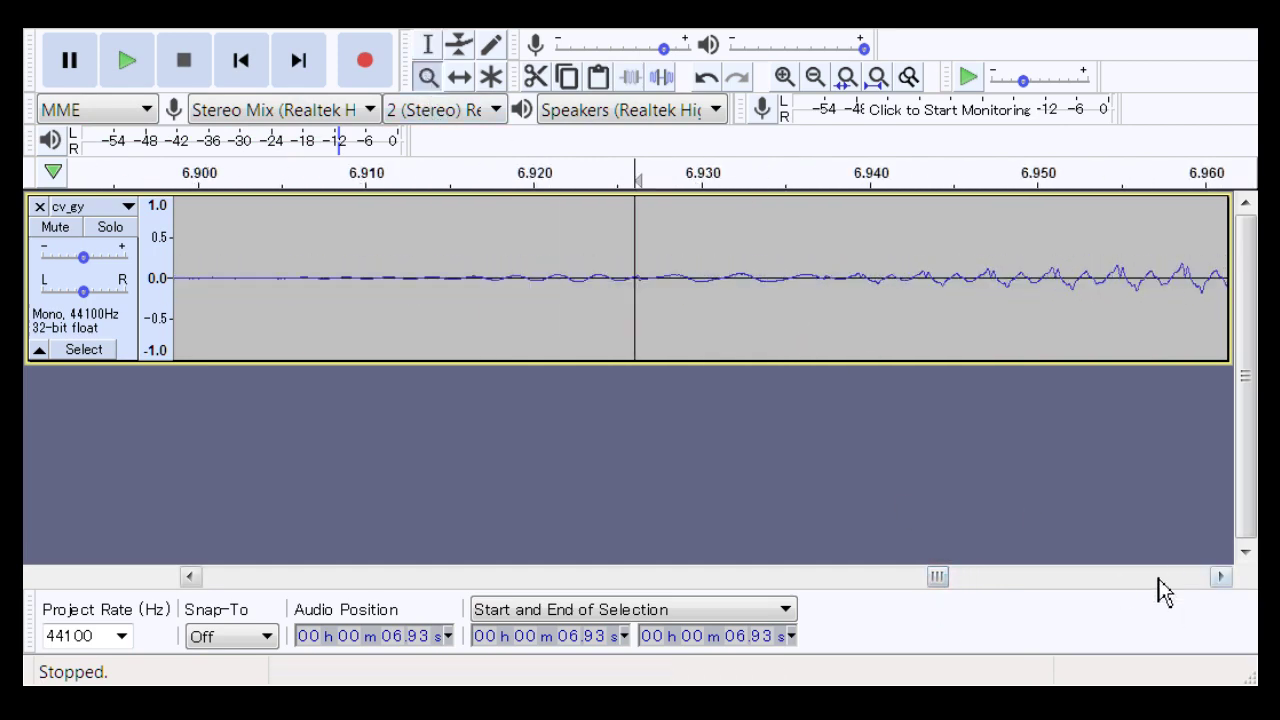
left_click(1216, 580)
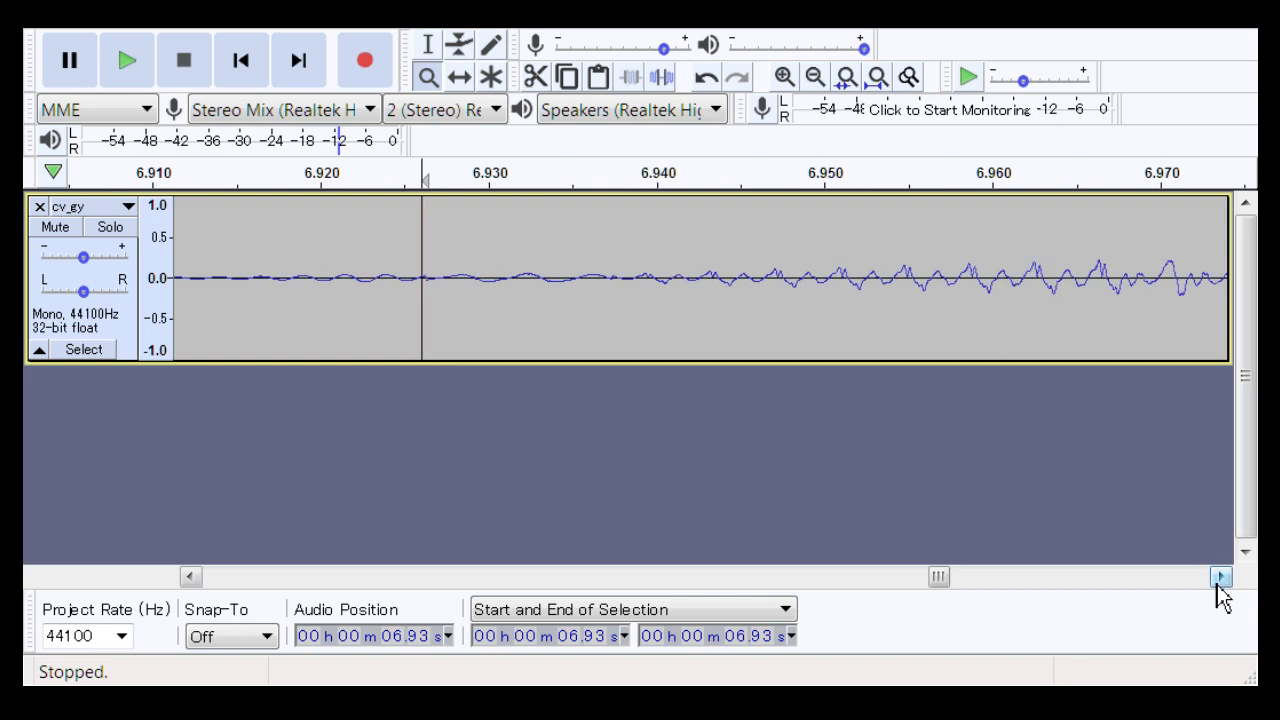
left_click(614, 306)
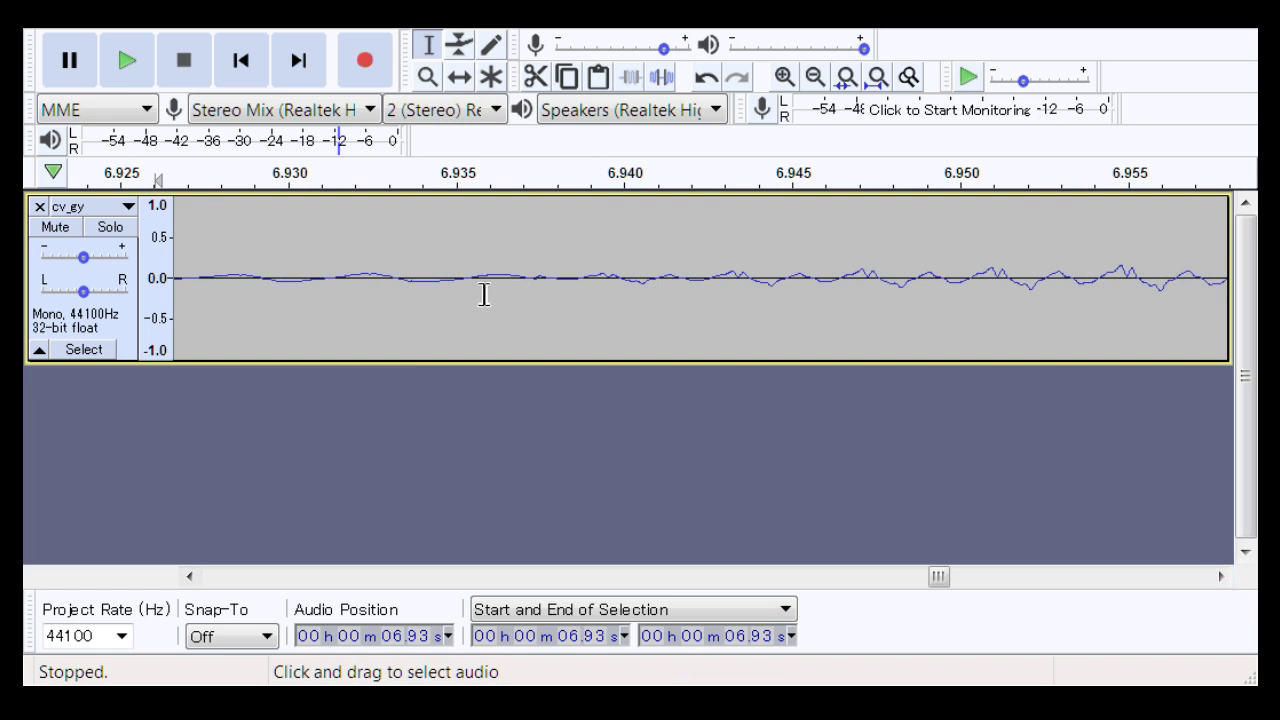
left_click_drag(468, 296, 677, 316)
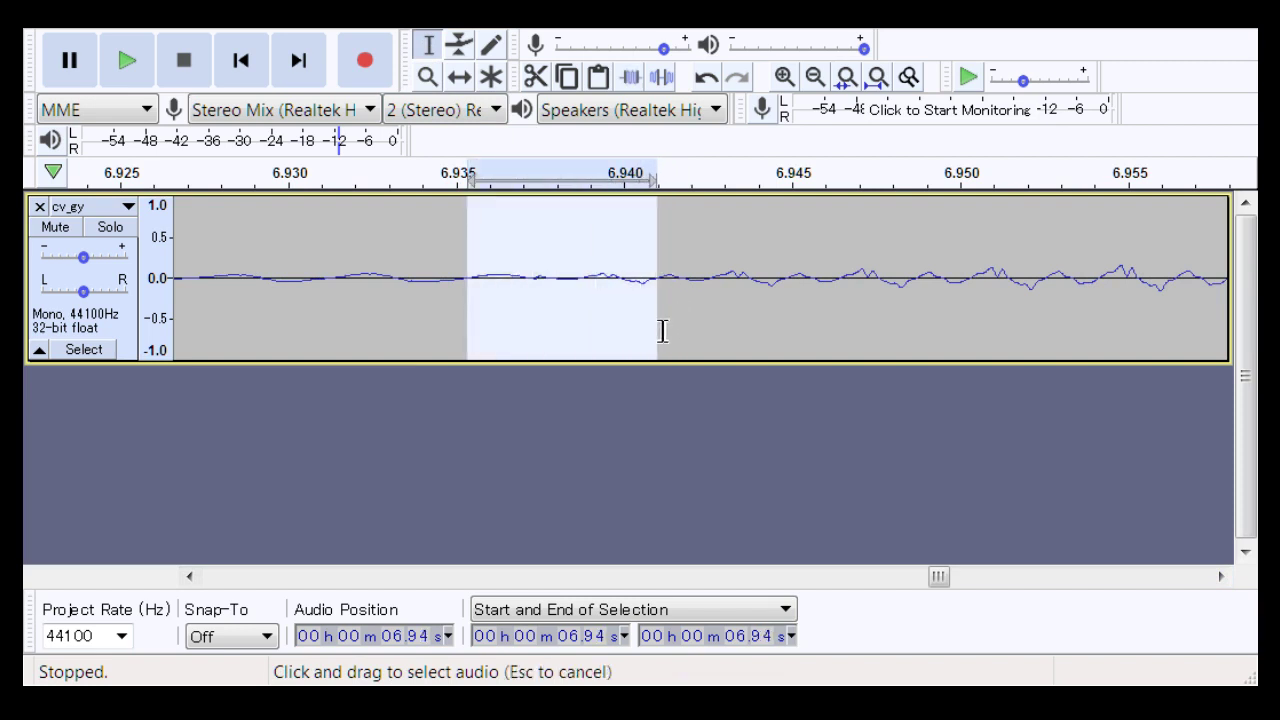
left_click_drag(643, 337, 467, 285)
Step: Play the shortened onset from 6.93 s and undo the last deletion
left_click(277, 273)
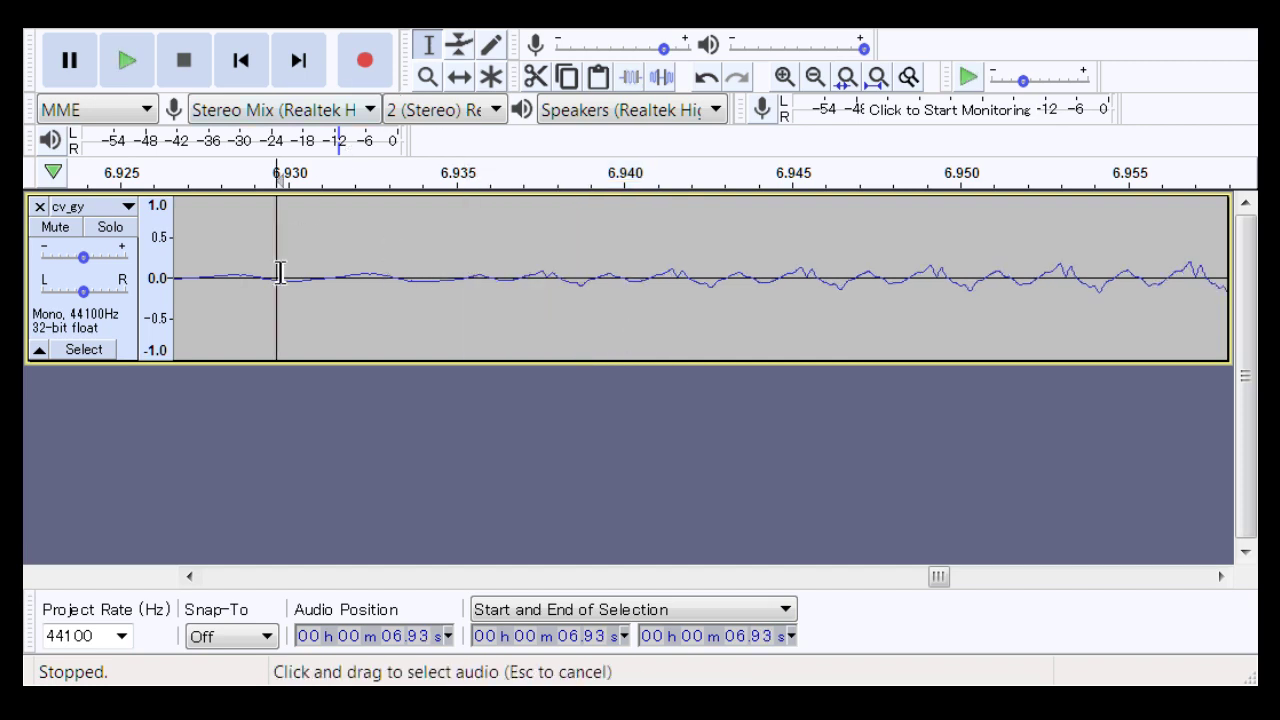
key("space")
key("space")
key("space")
key("space")
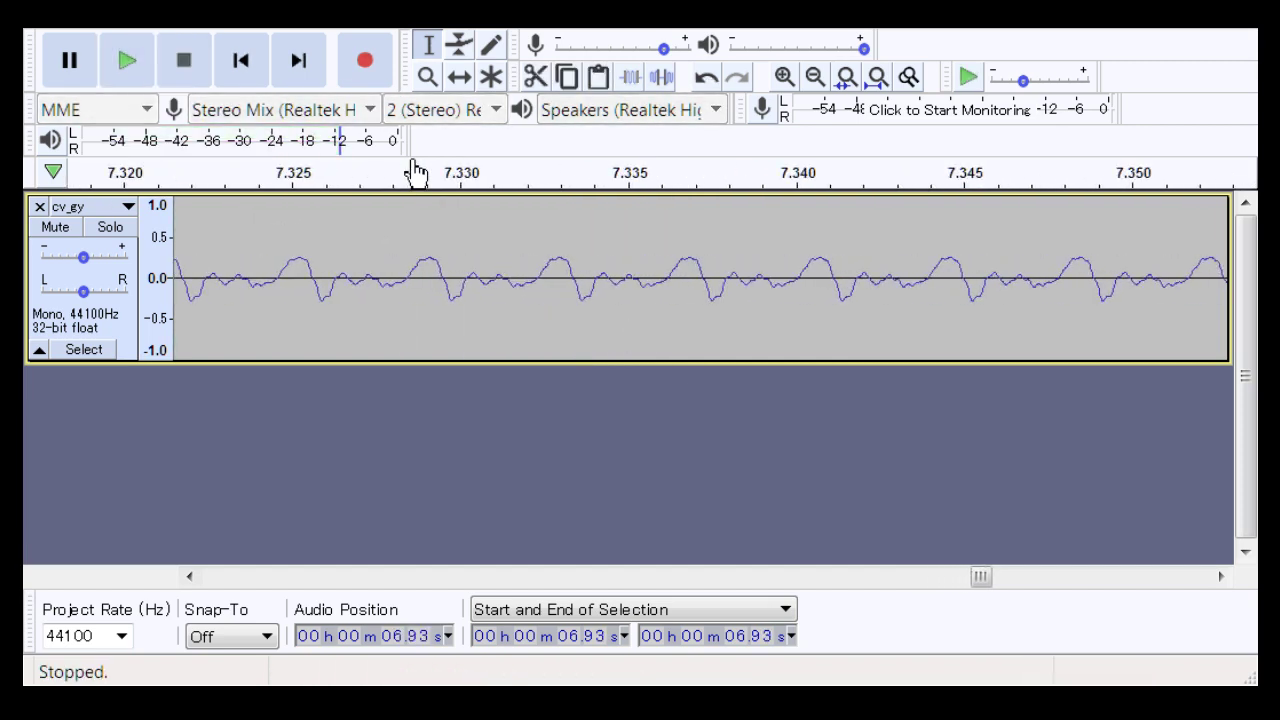
key("ctrl+z")
Step: Play the first sound from 5.35 s as a reference for comparing the onsets
left_click_drag(980, 577, 789, 597)
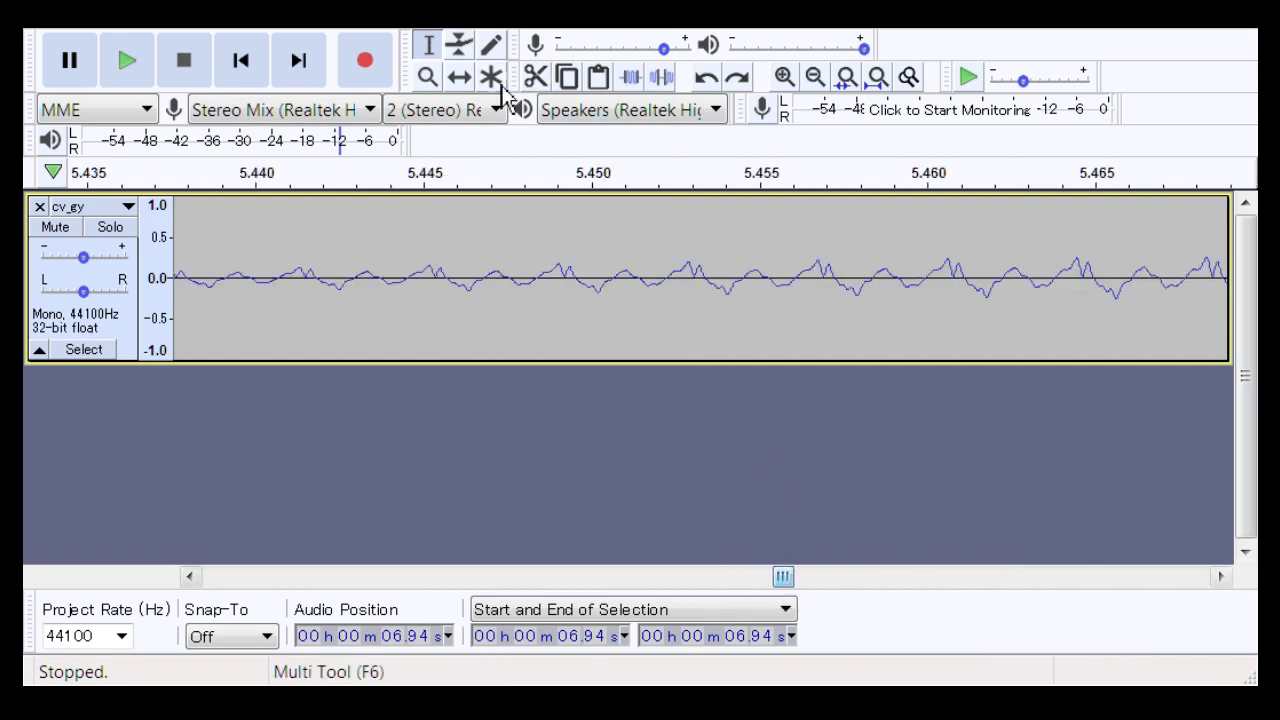
left_click(427, 77)
right_click(586, 320)
right_click(586, 320)
right_click(586, 320)
right_click(586, 320)
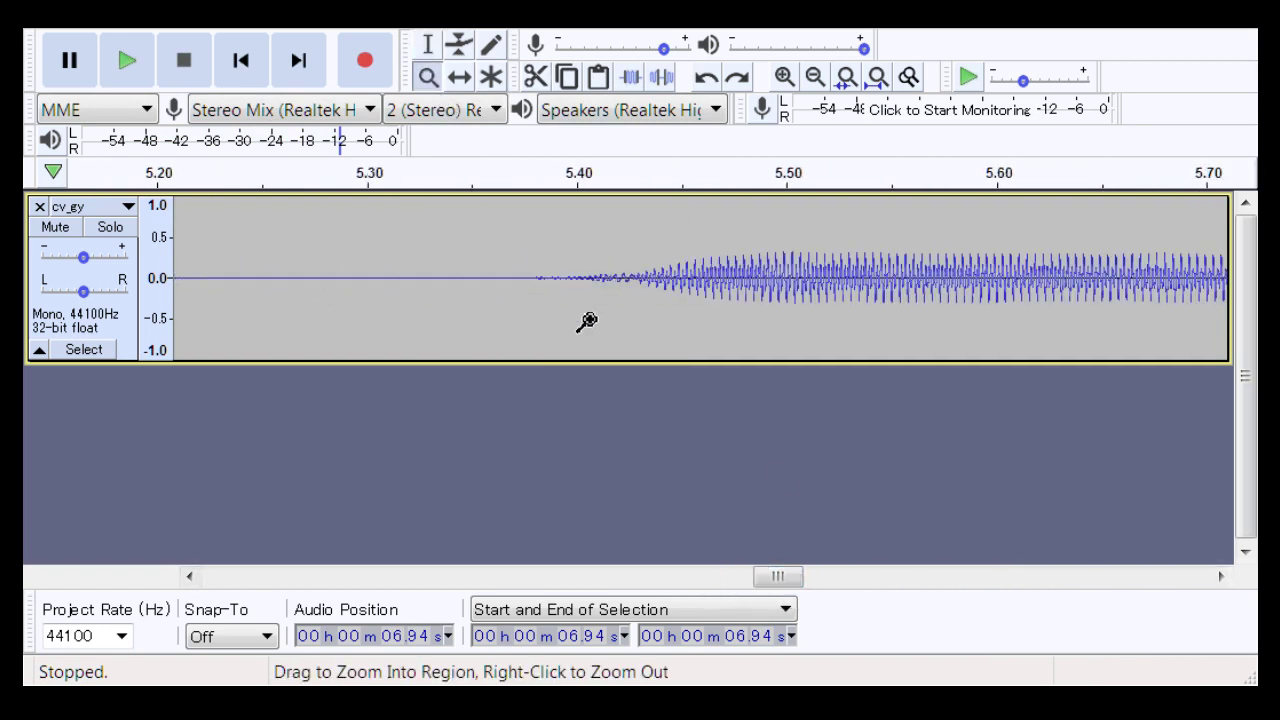
left_click(427, 46)
left_click(480, 274)
key("space")
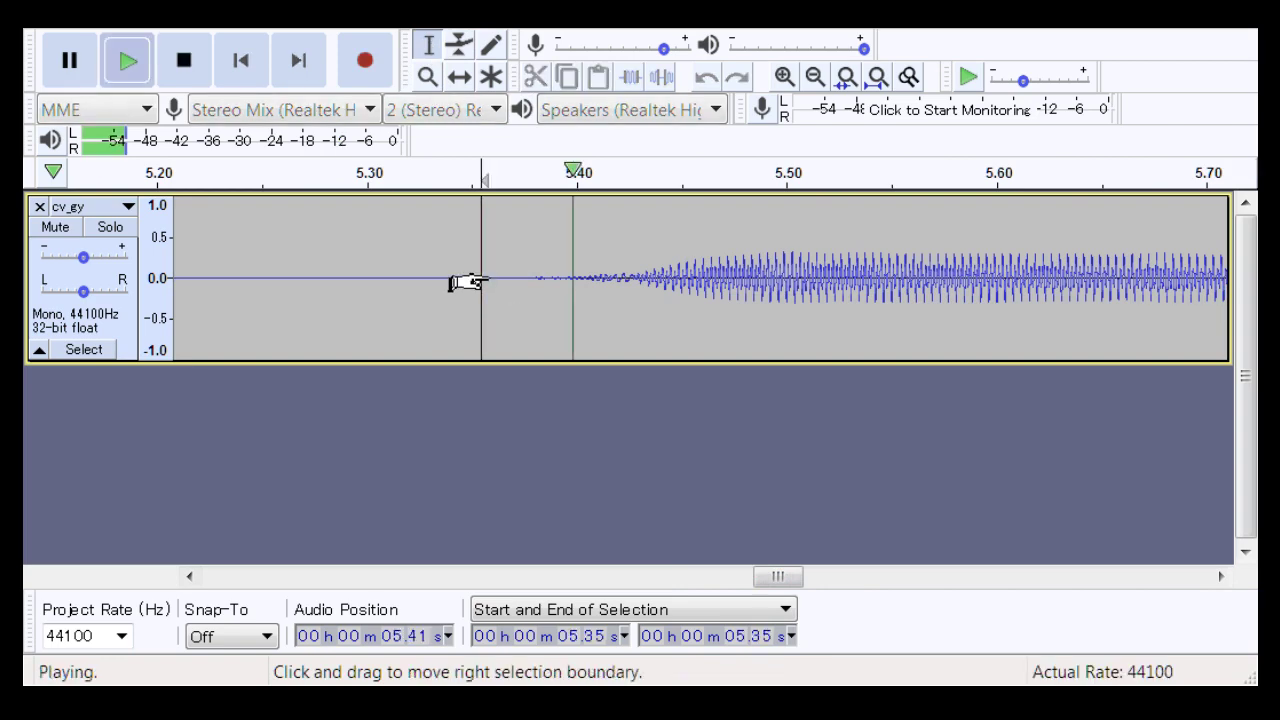
key("space")
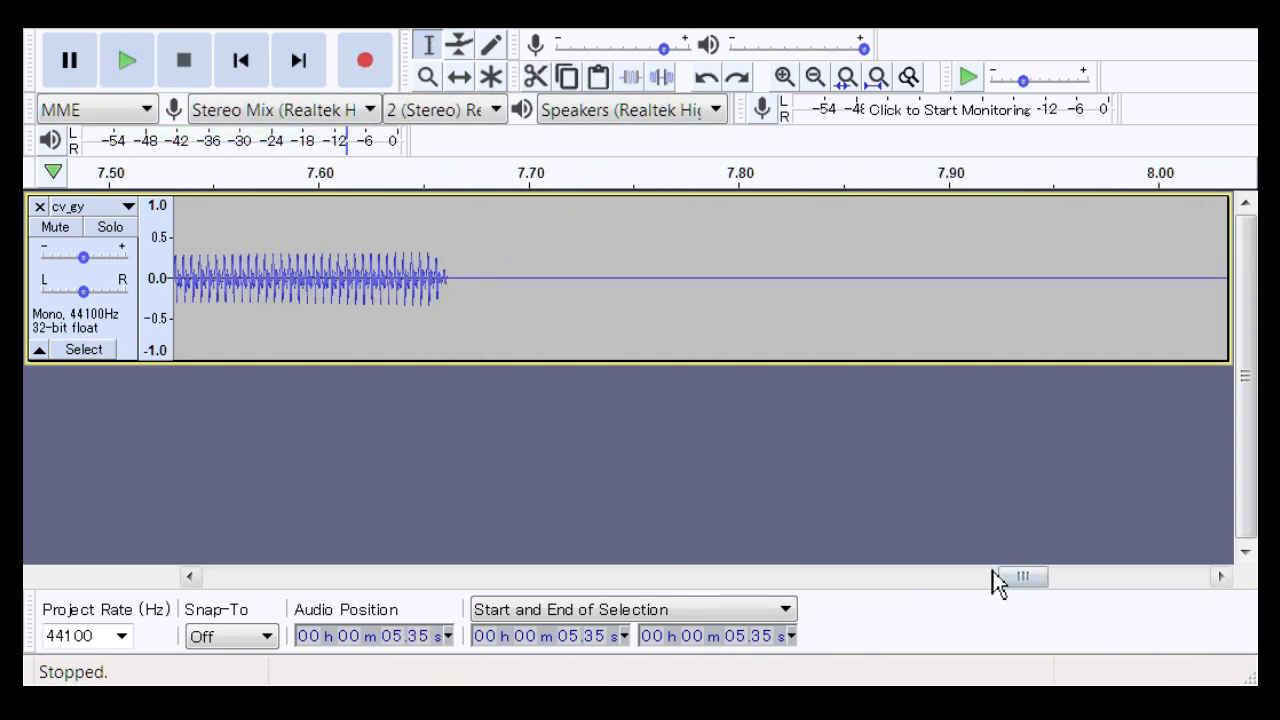
Step: Select 6.89–7.02 s and play the second sound's onset on its own
scroll(1006, 585, "left", 1)
left_click_drag(1006, 585, 939, 645)
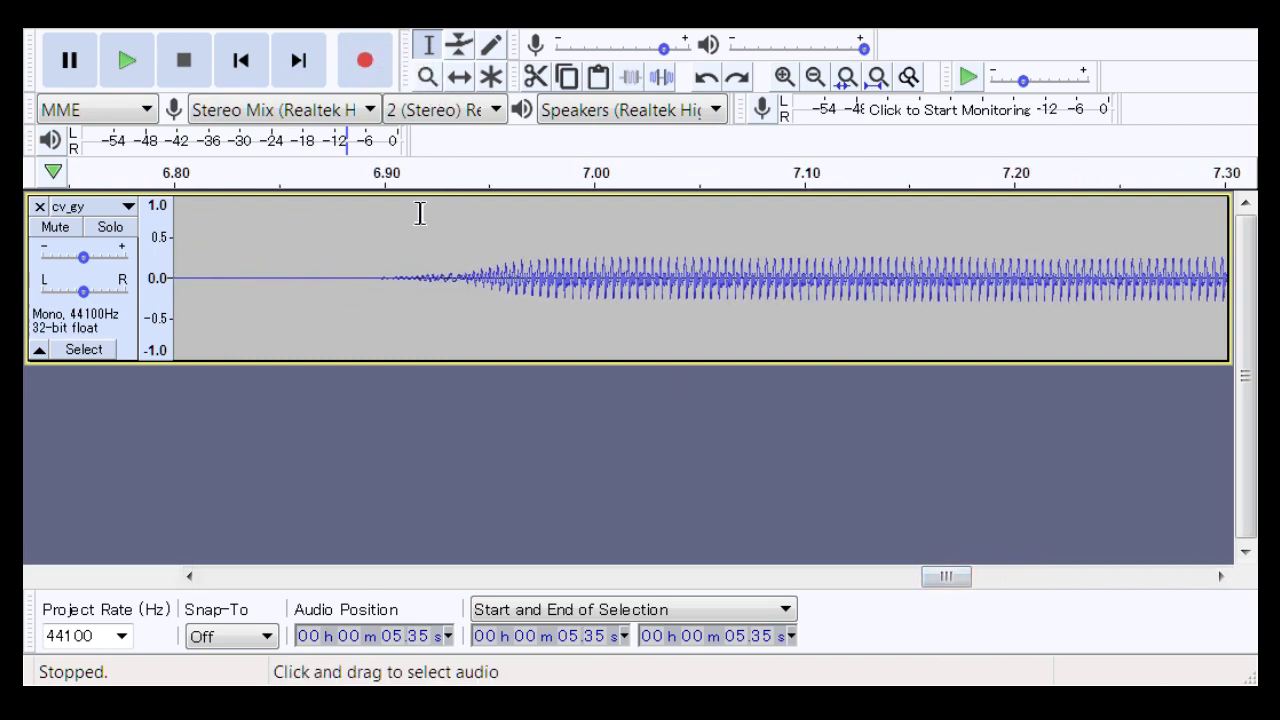
left_click_drag(370, 265, 626, 303)
key("space")
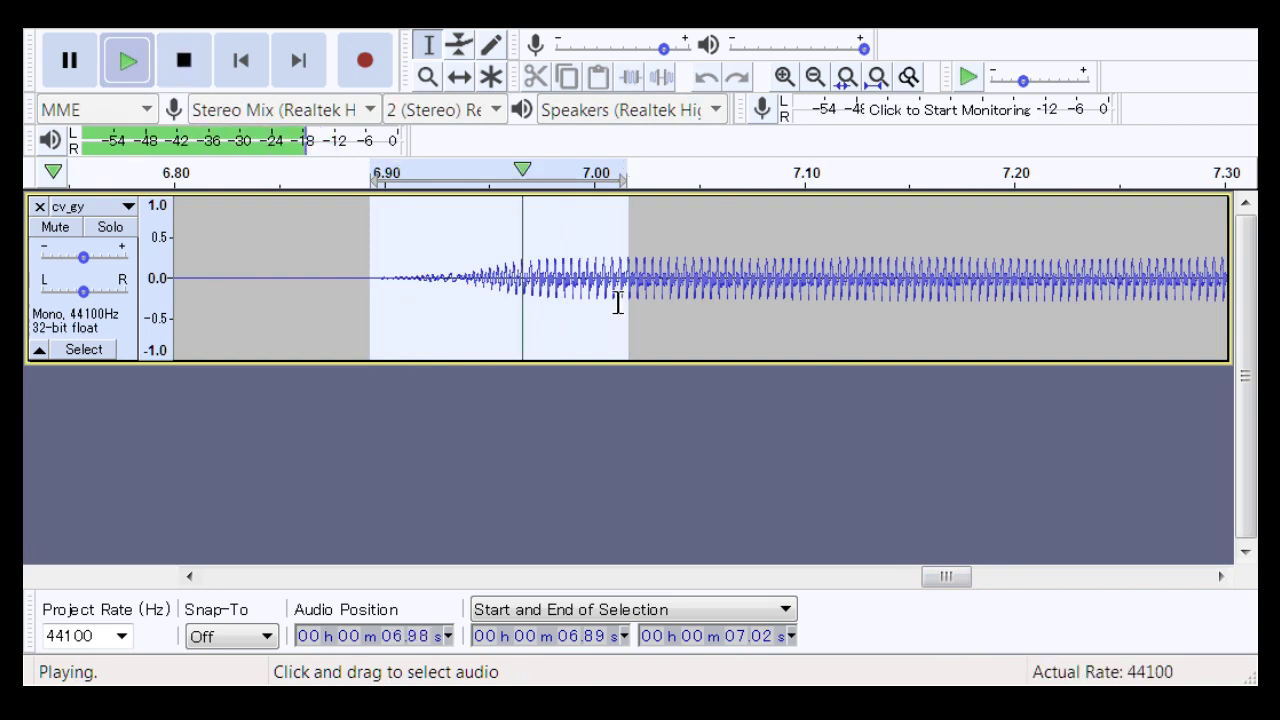
Step: Select about 6.94–7.00 s and play the transition from onset to vowel on its own
left_click_drag(321, 285, 586, 308)
key("space")
key("space")
key("space")
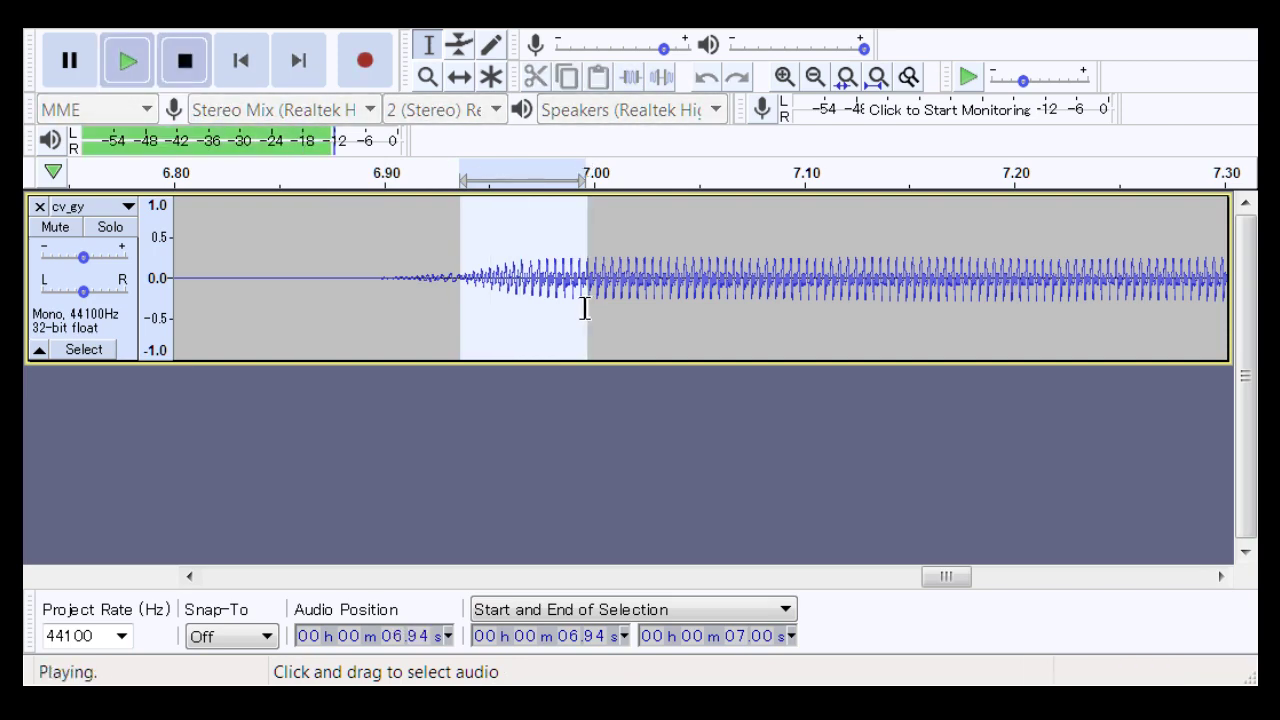
Step: Delete the irregular stretch of about 6.936–6.939 s where the onset joins the vowel
left_click(428, 77)
left_click(522, 284)
left_click(522, 284)
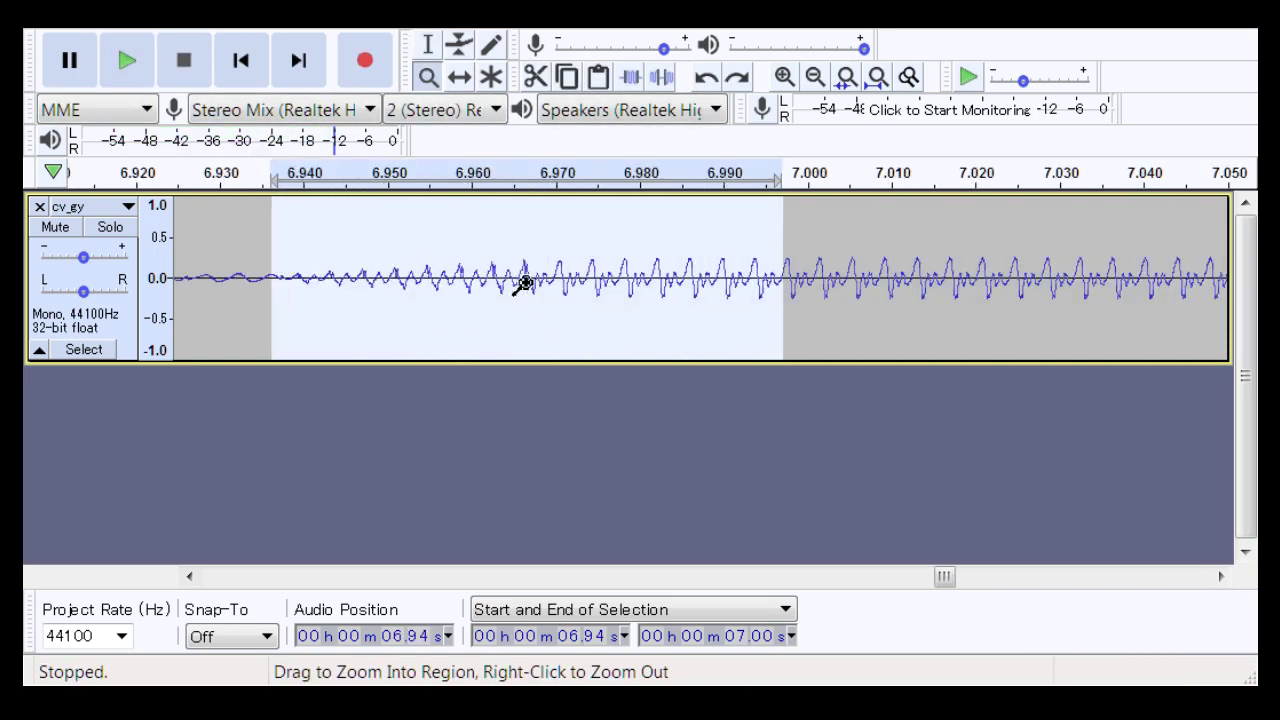
left_click(506, 310)
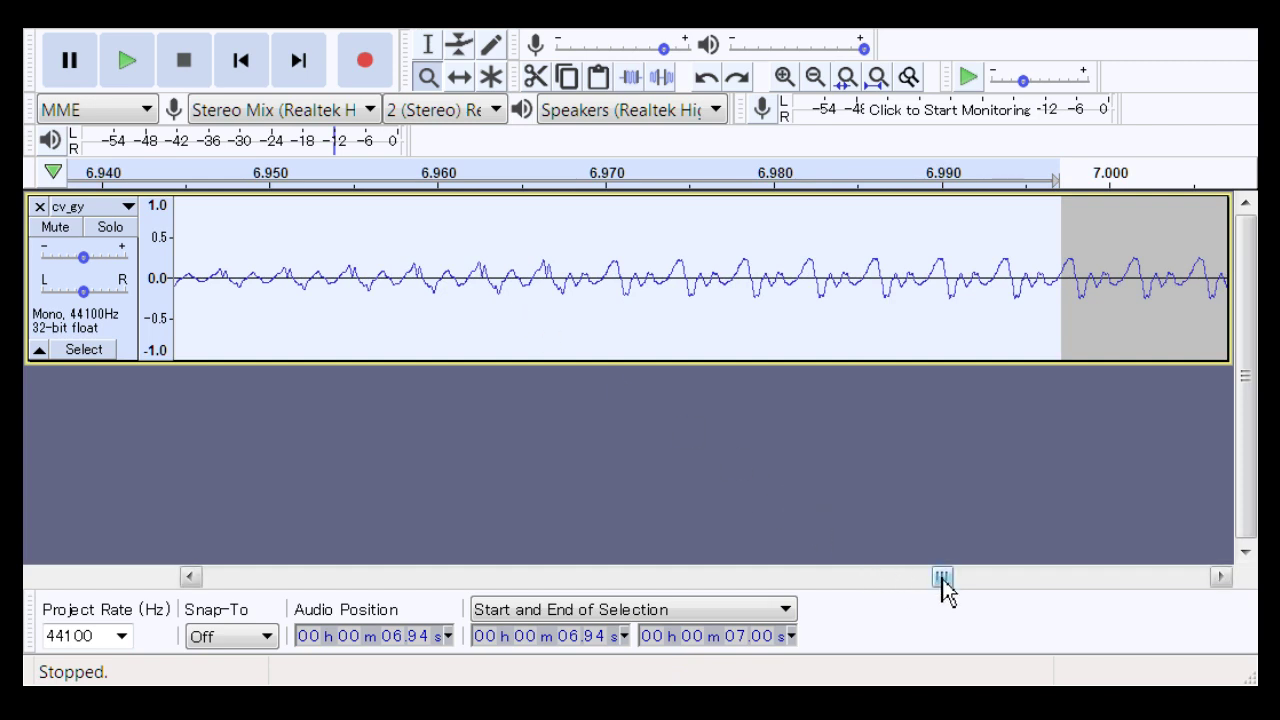
left_click_drag(942, 578, 940, 578)
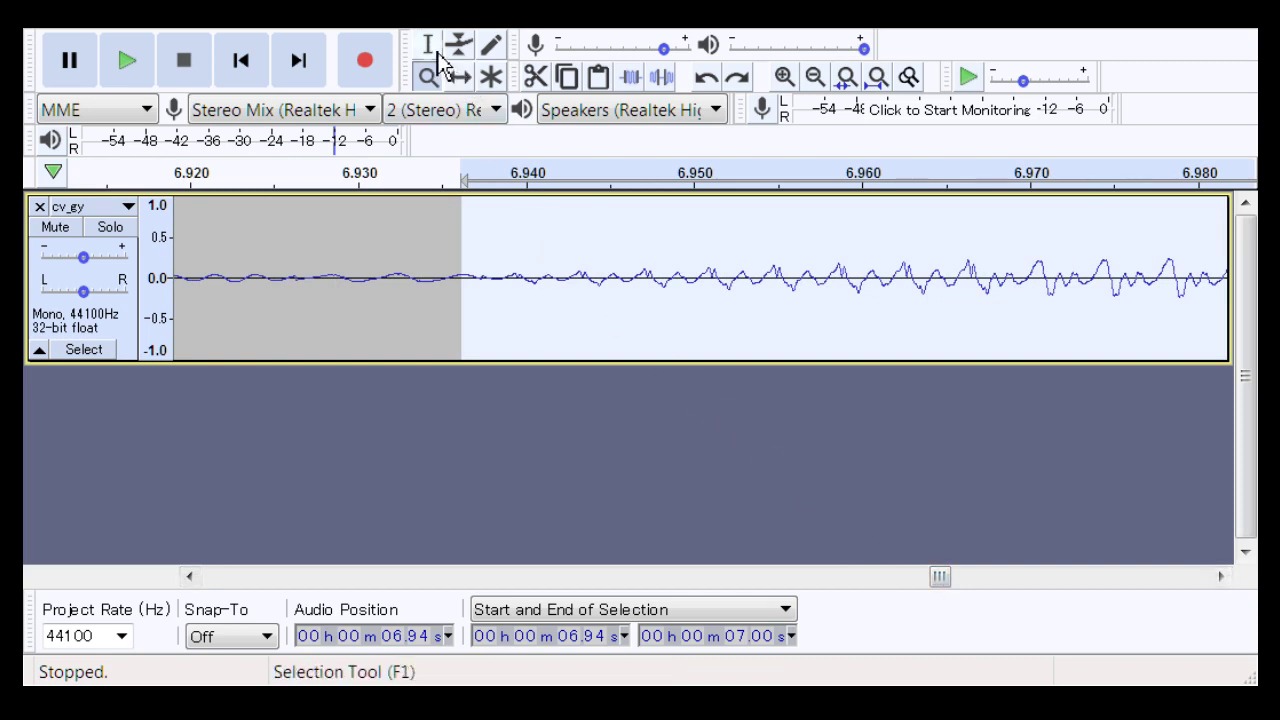
left_click_drag(589, 363, 600, 513)
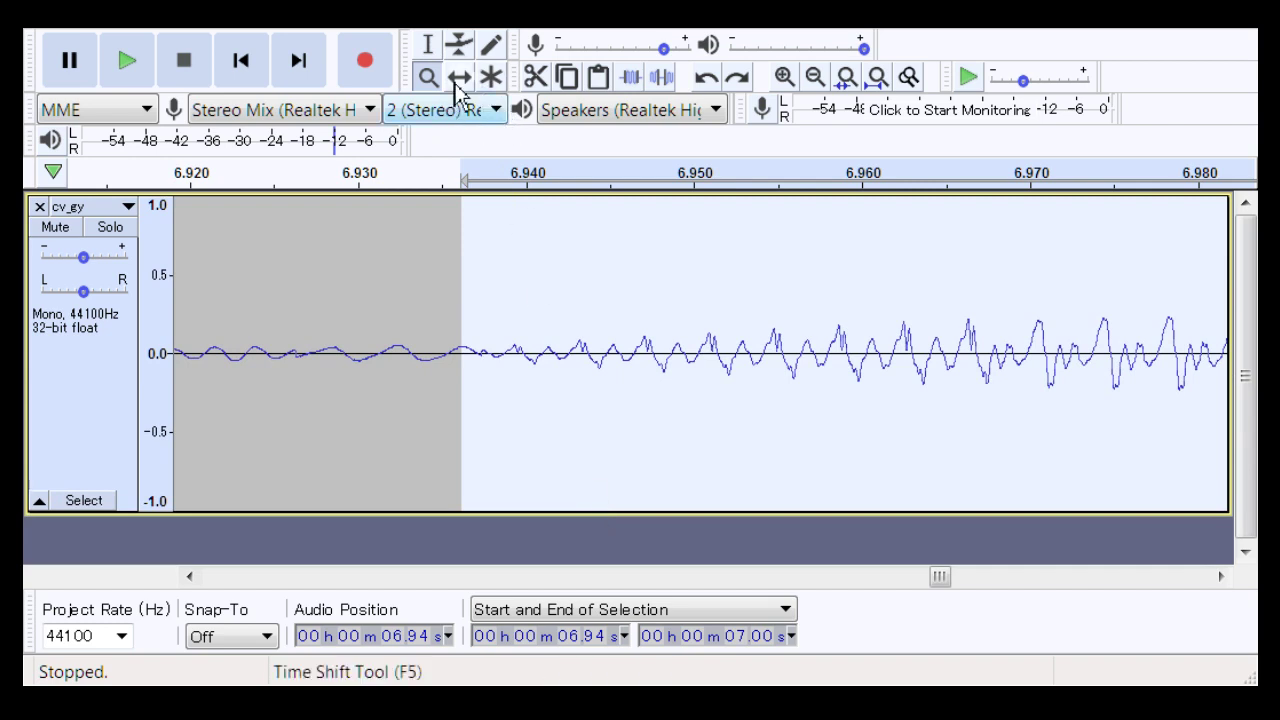
left_click(428, 44)
left_click(459, 380)
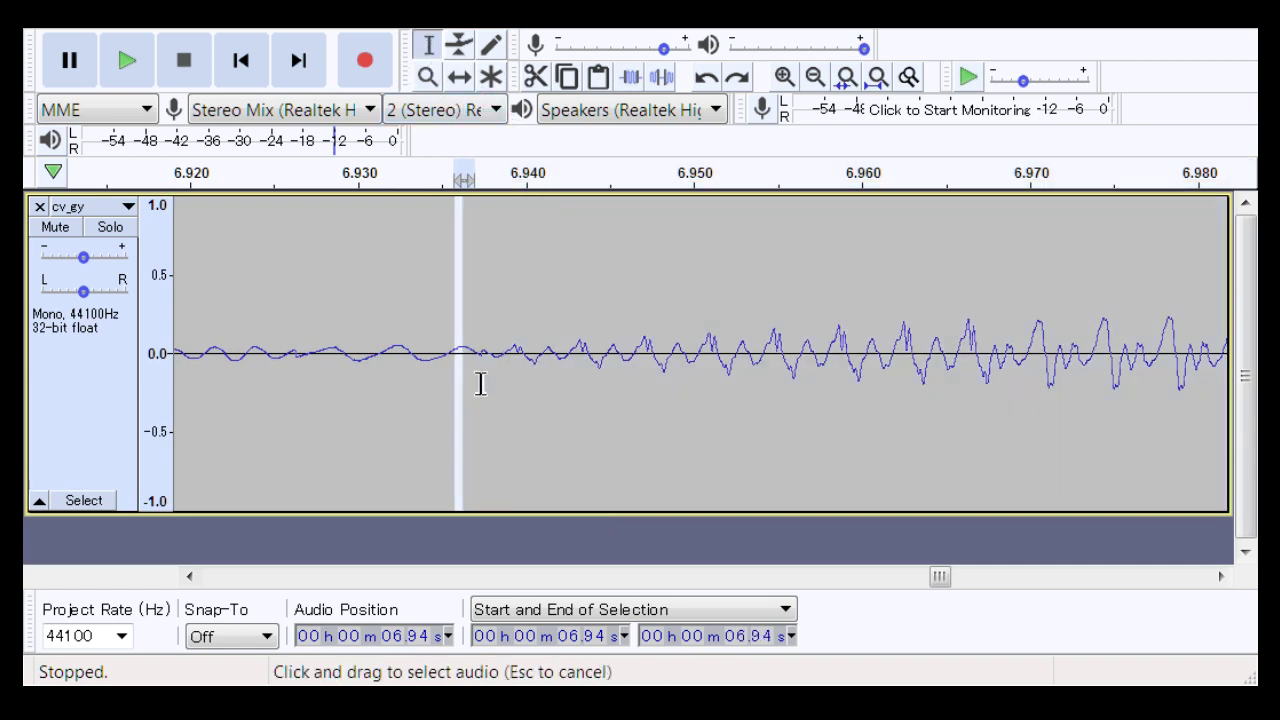
left_click_drag(480, 384, 509, 419)
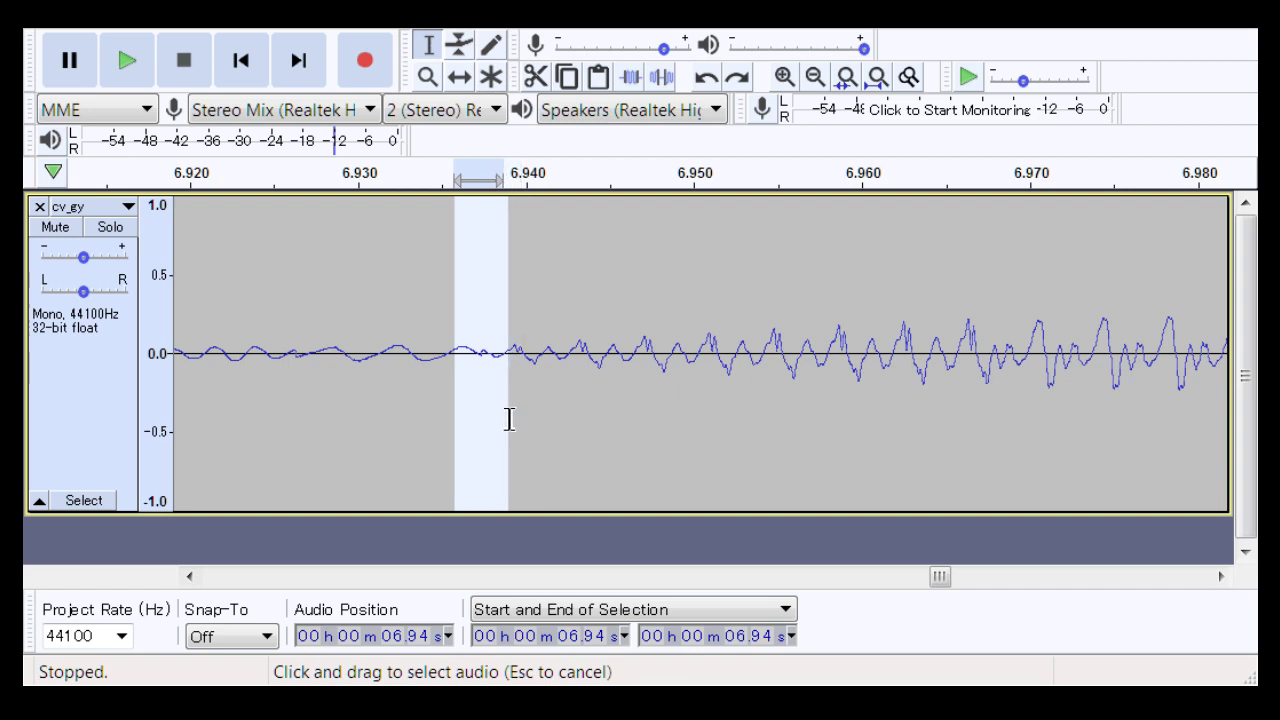
key("Left")
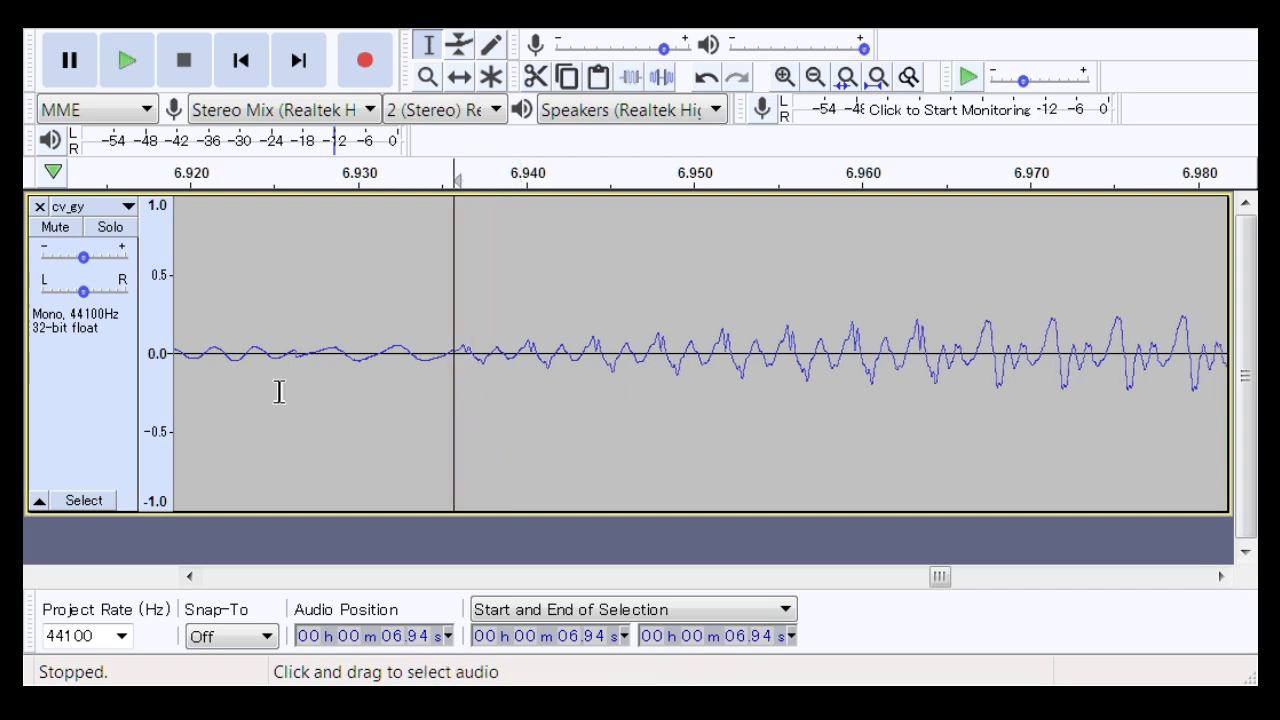
Step: Play the trimmed join from about 6.93 s
left_click(276, 395)
key("space")
key("space")
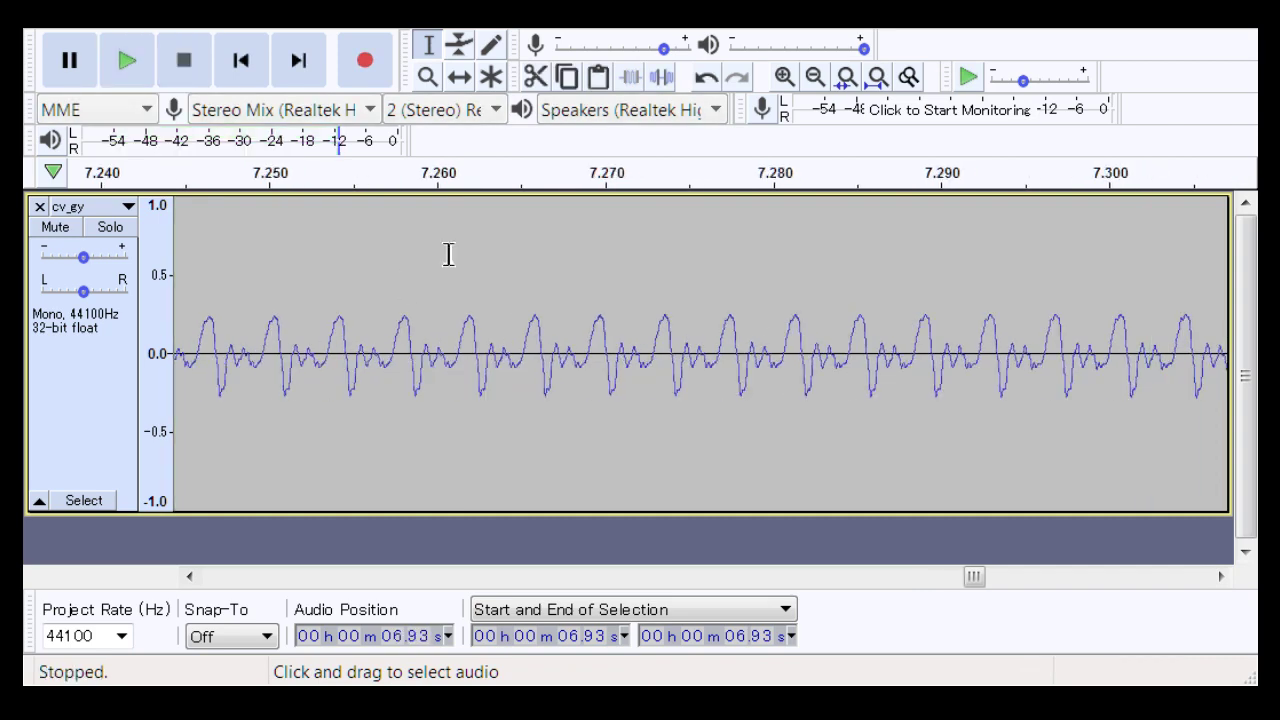
Step: Try deleting about 6.925–6.929 s from the pasted onset
left_click(196, 578)
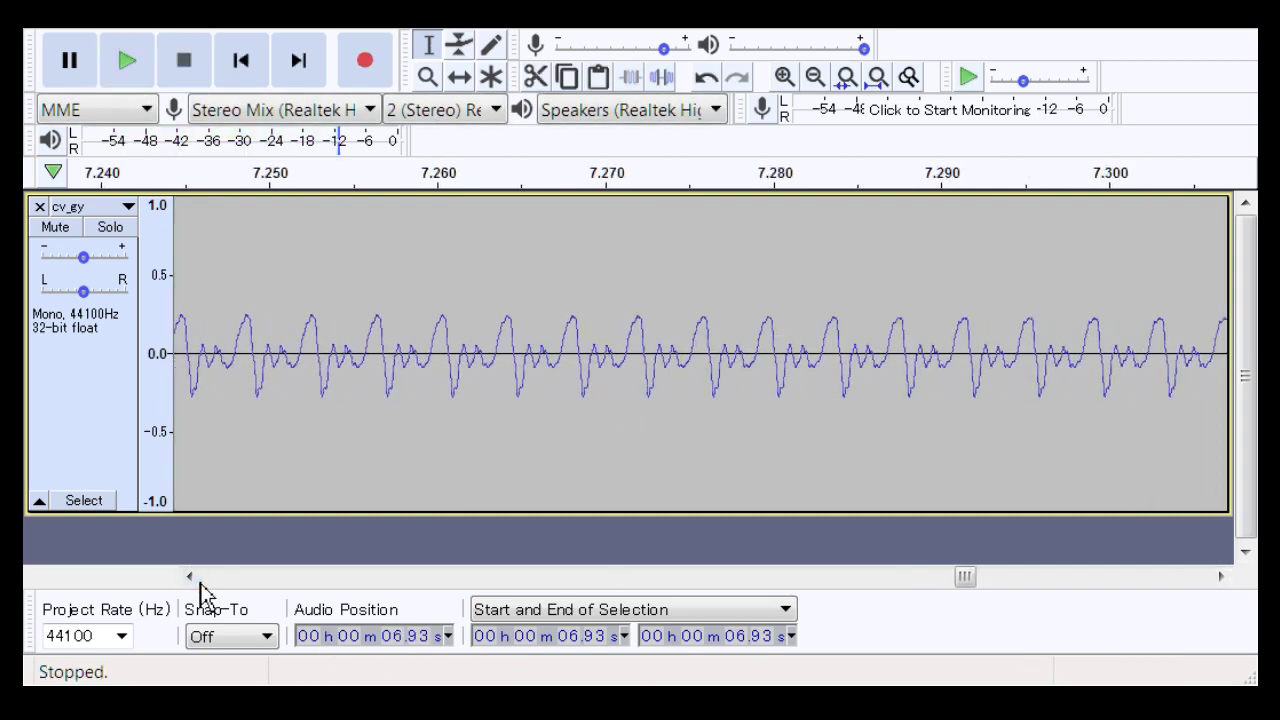
left_click(196, 580)
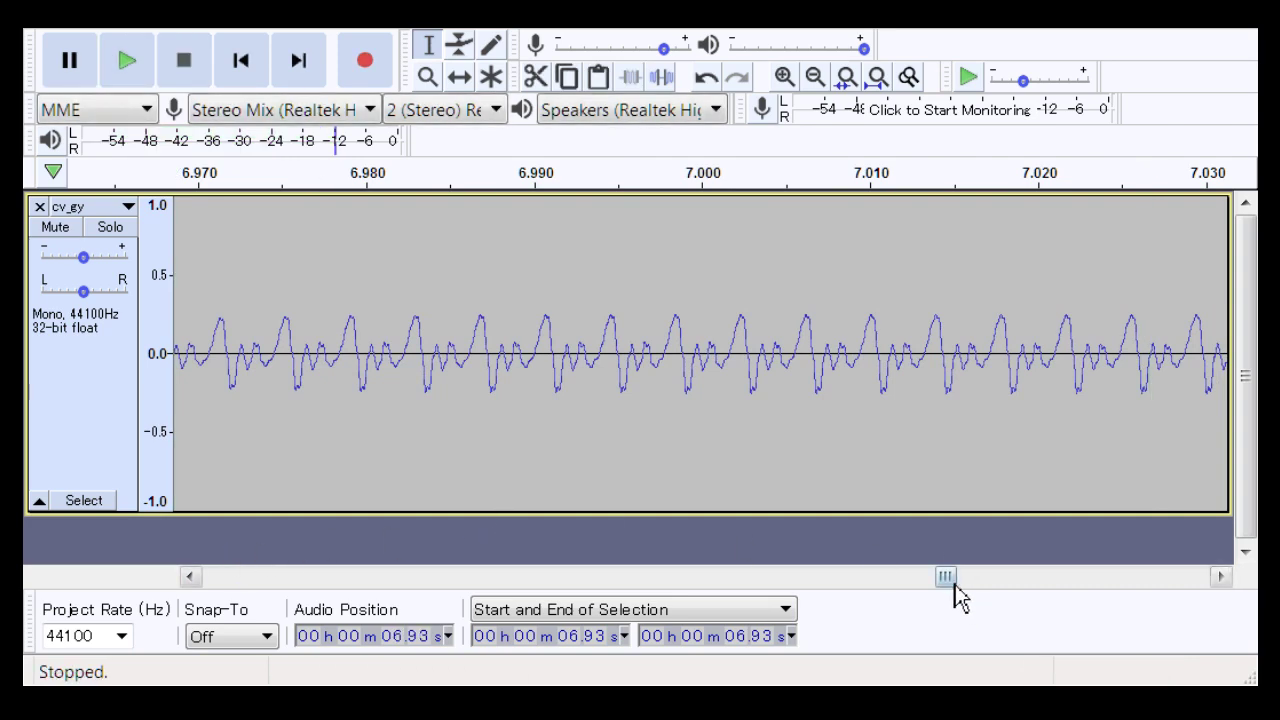
left_click_drag(954, 587, 943, 592)
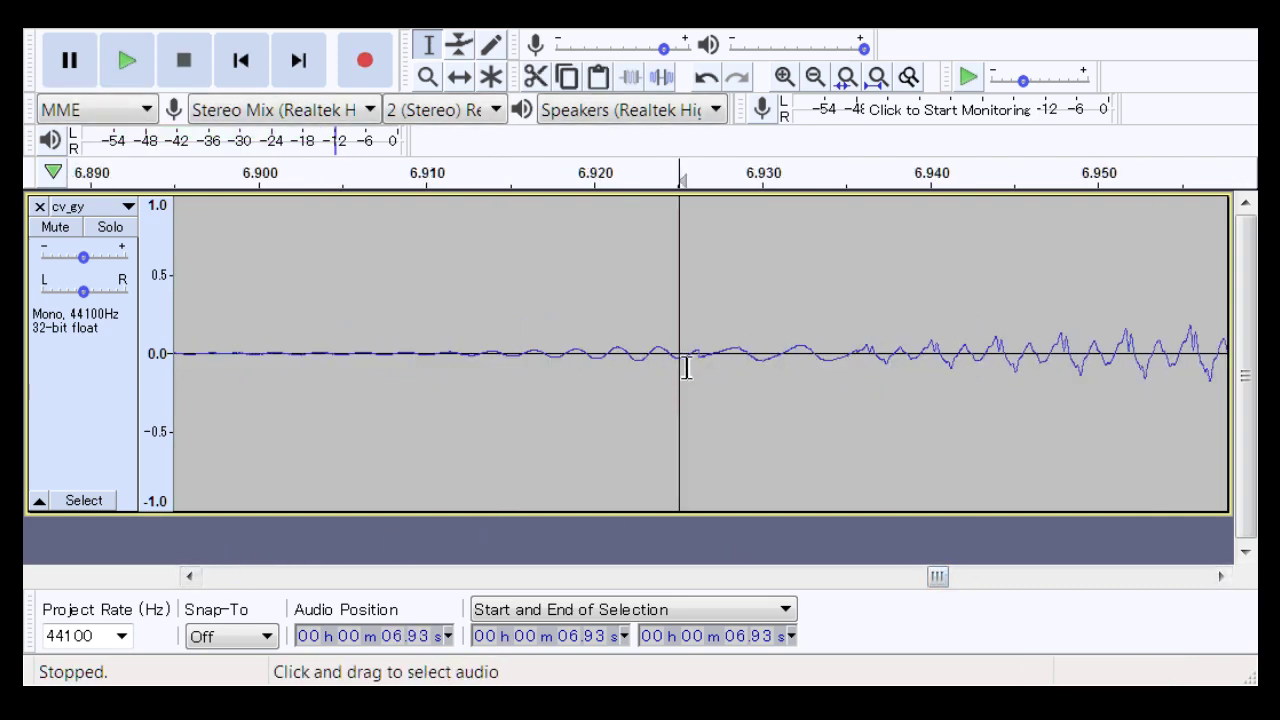
left_click_drag(683, 367, 755, 413)
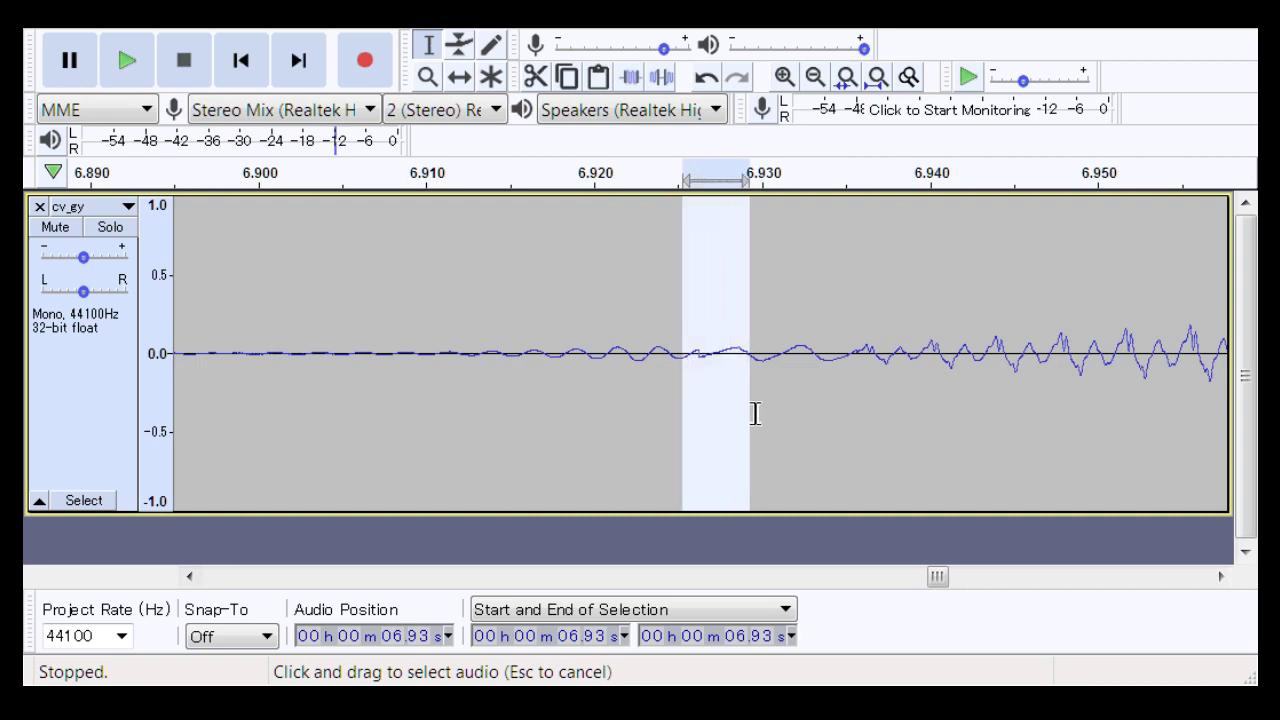
key("Escape")
Step: Play the trimmed onset from 6.91 s and undo the last deletion
left_click(366, 414)
key("space")
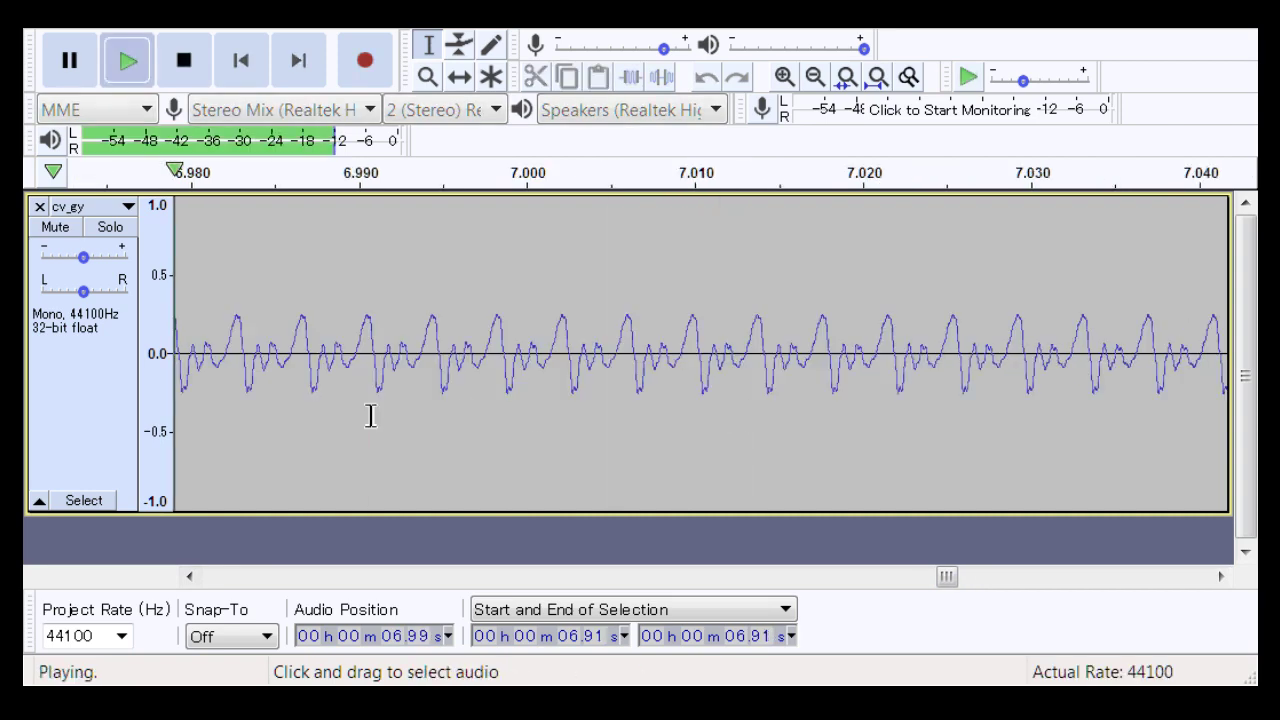
key("space")
key("space")
key("space")
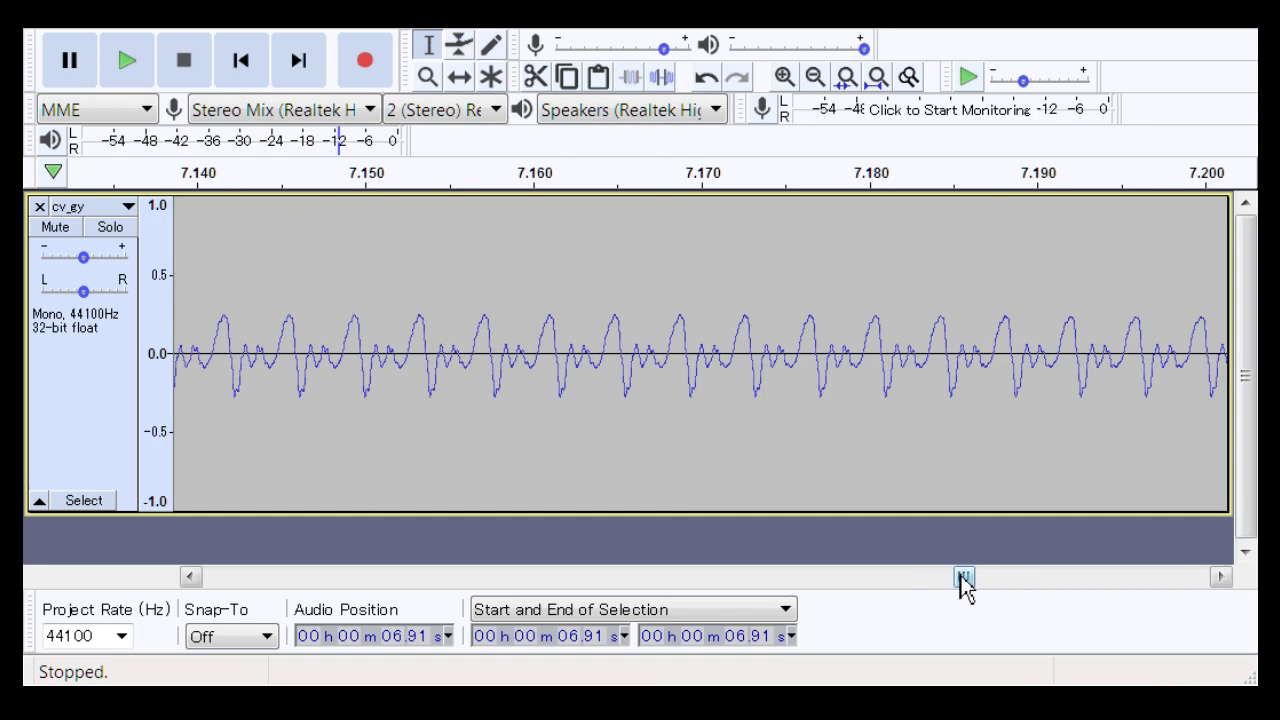
Step: Delete only the kink of about 1 ms near 6.926 s and play the result from 6.91 s
left_click_drag(964, 578, 940, 605)
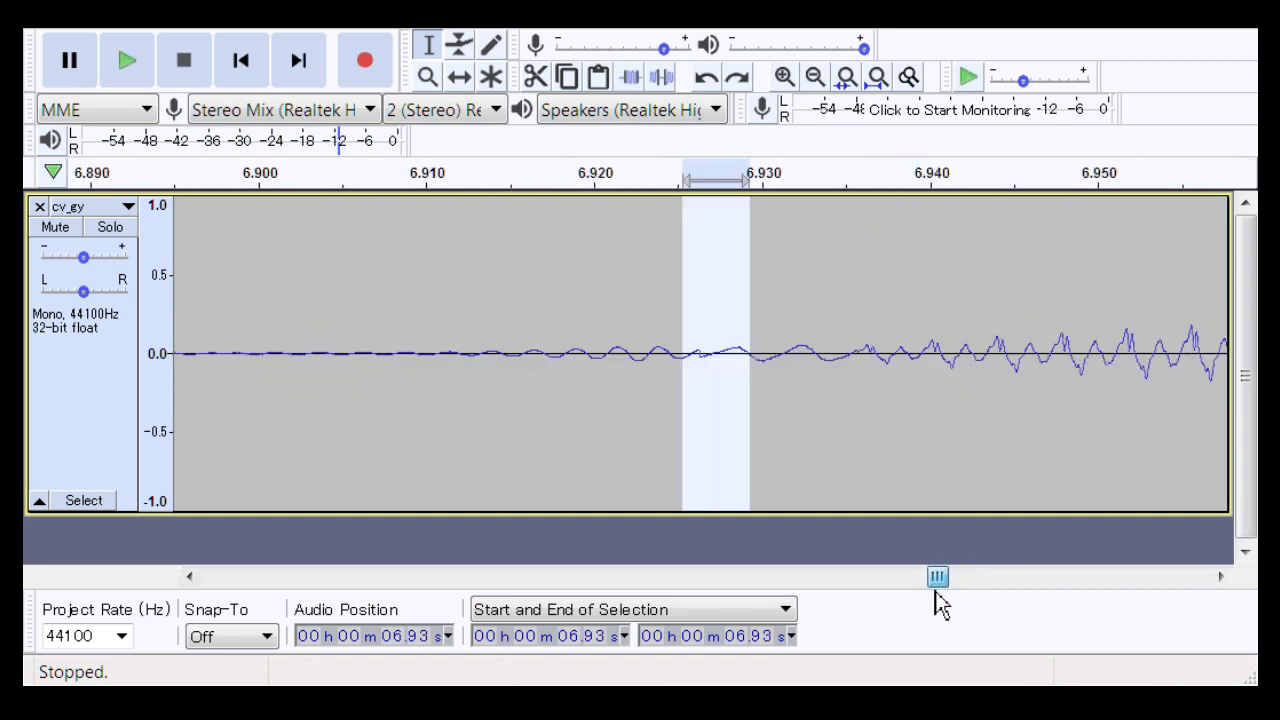
left_click_drag(708, 362, 693, 380)
key("Delete")
left_click(443, 412)
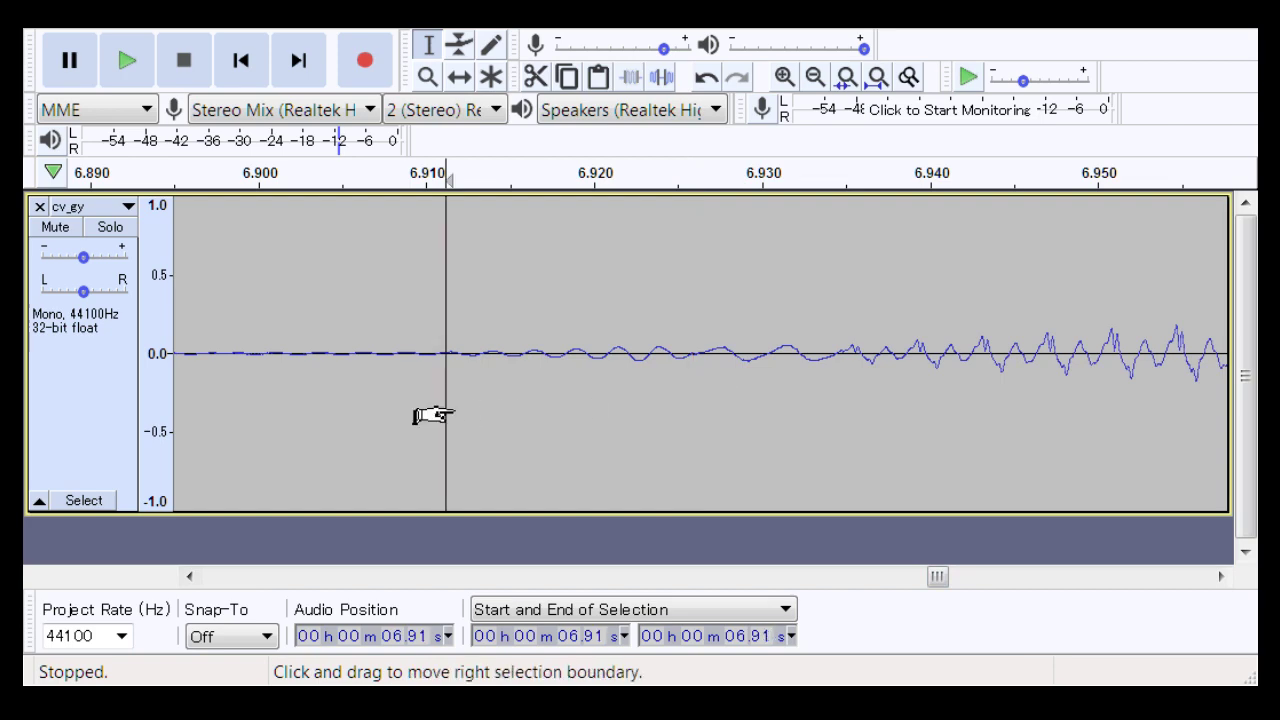
key("space")
key("space")
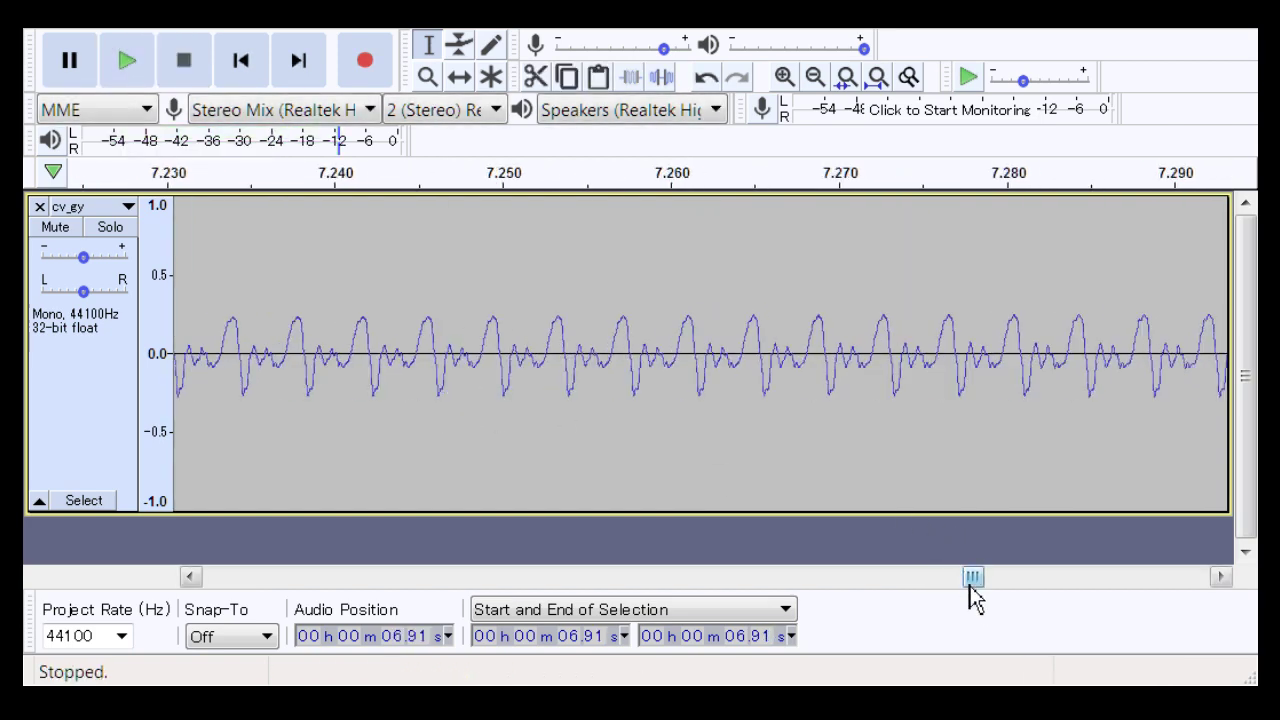
Step: Try deleting about 6.910–6.912 s from the quiet start of the onset
left_click_drag(975, 592, 937, 606)
left_click_drag(808, 372, 840, 406)
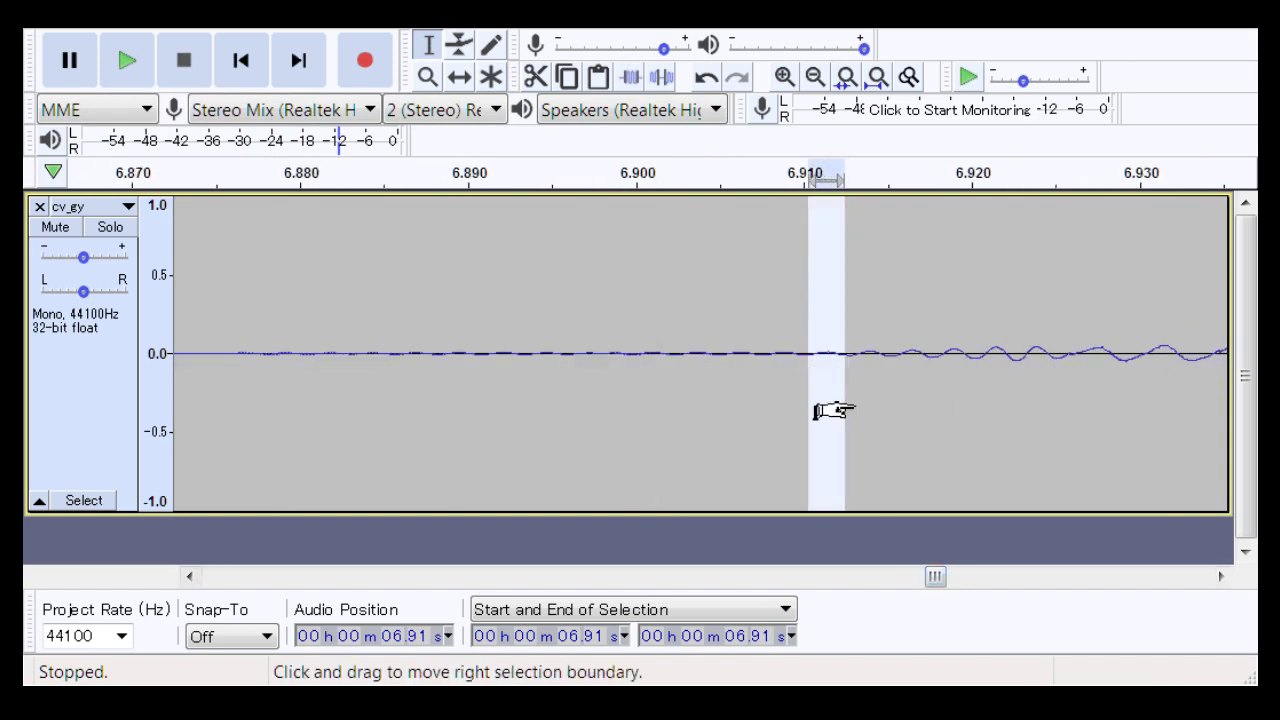
key("Left")
Step: Play the shortened quiet start from about 6.91 s and undo its deletion
left_click(758, 400)
scroll(745, 400, "right", 10)
key("space")
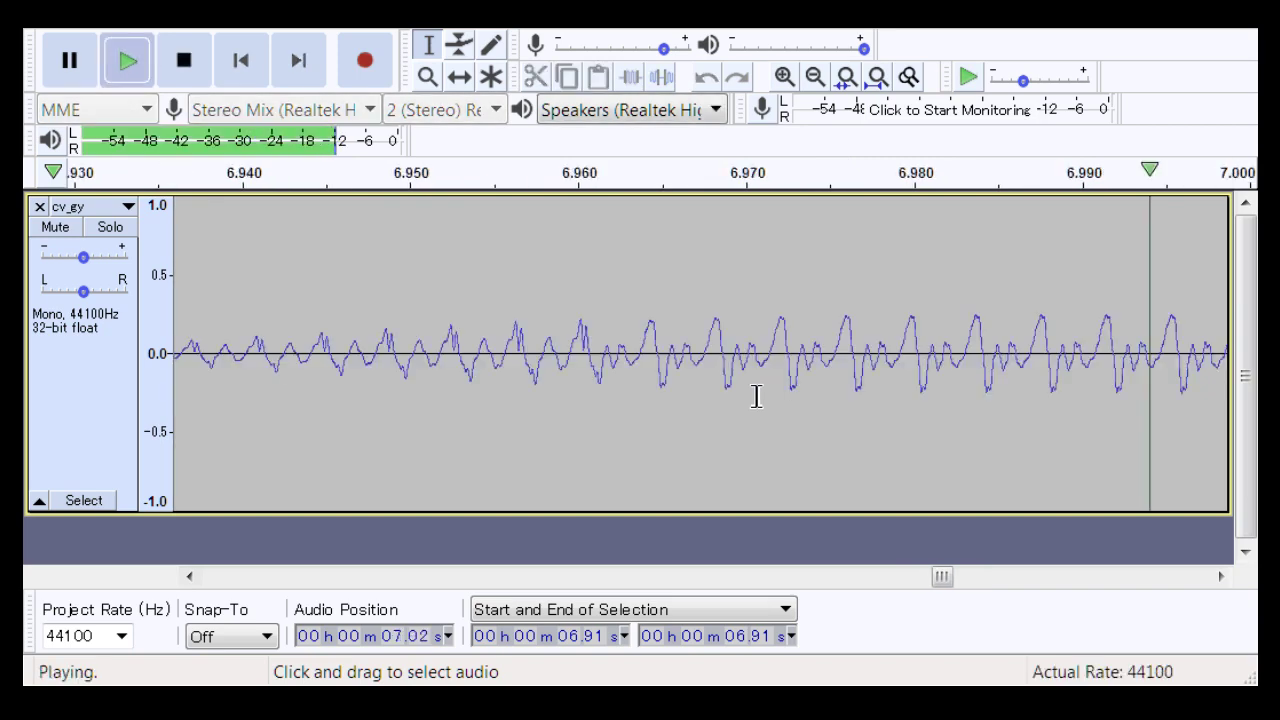
key("space")
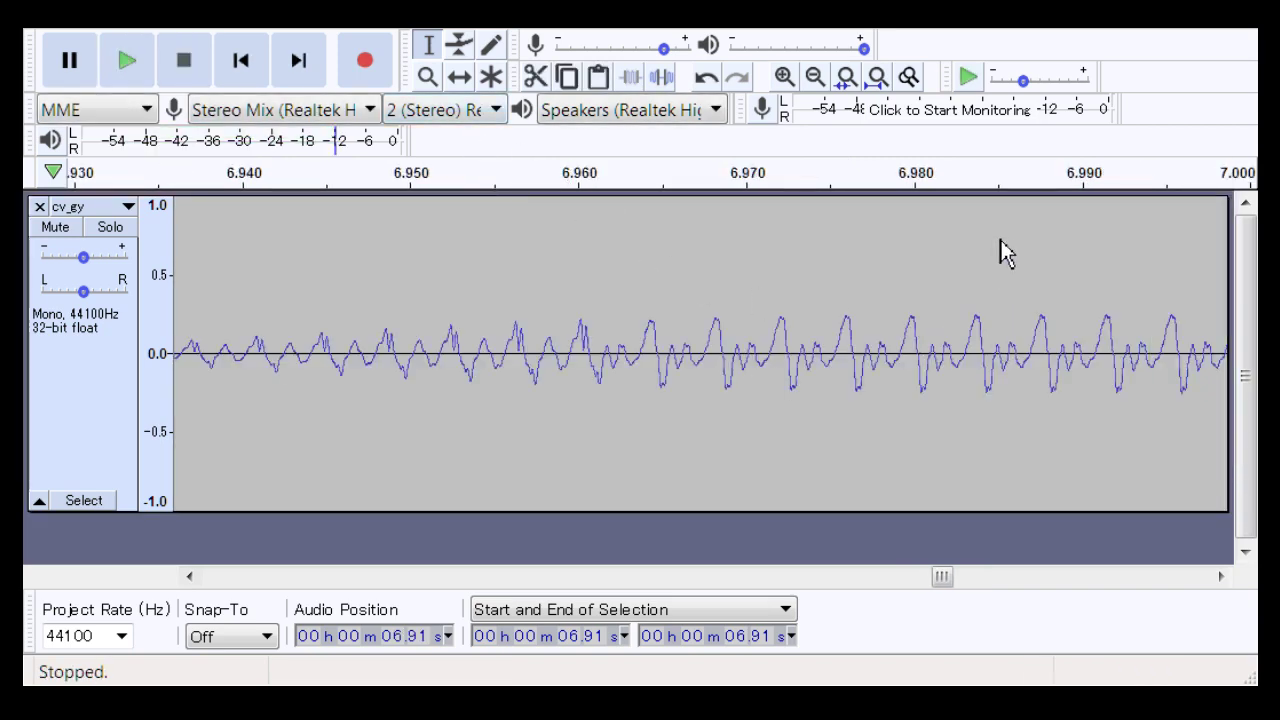
key("ctrl+z")
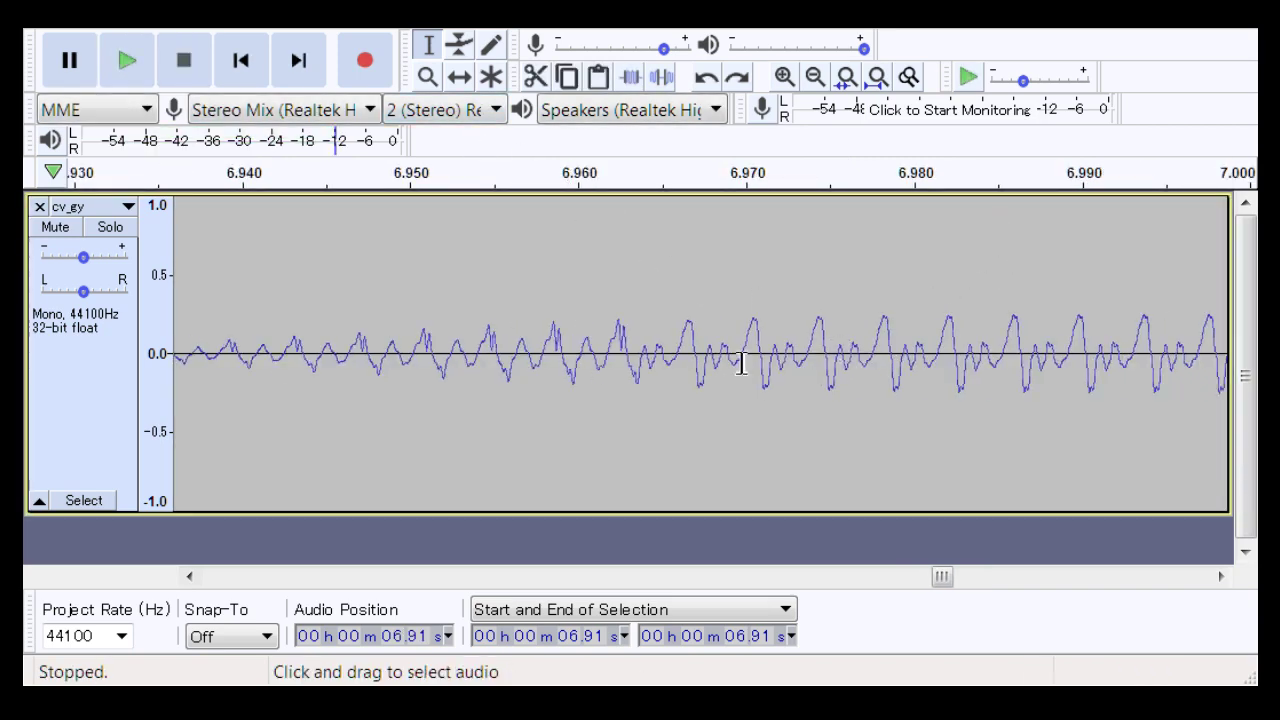
Step: Delete about 6.9101–6.9126 s, a slightly wider stretch of the quiet onset
left_click_drag(945, 584, 938, 593)
left_click(431, 82)
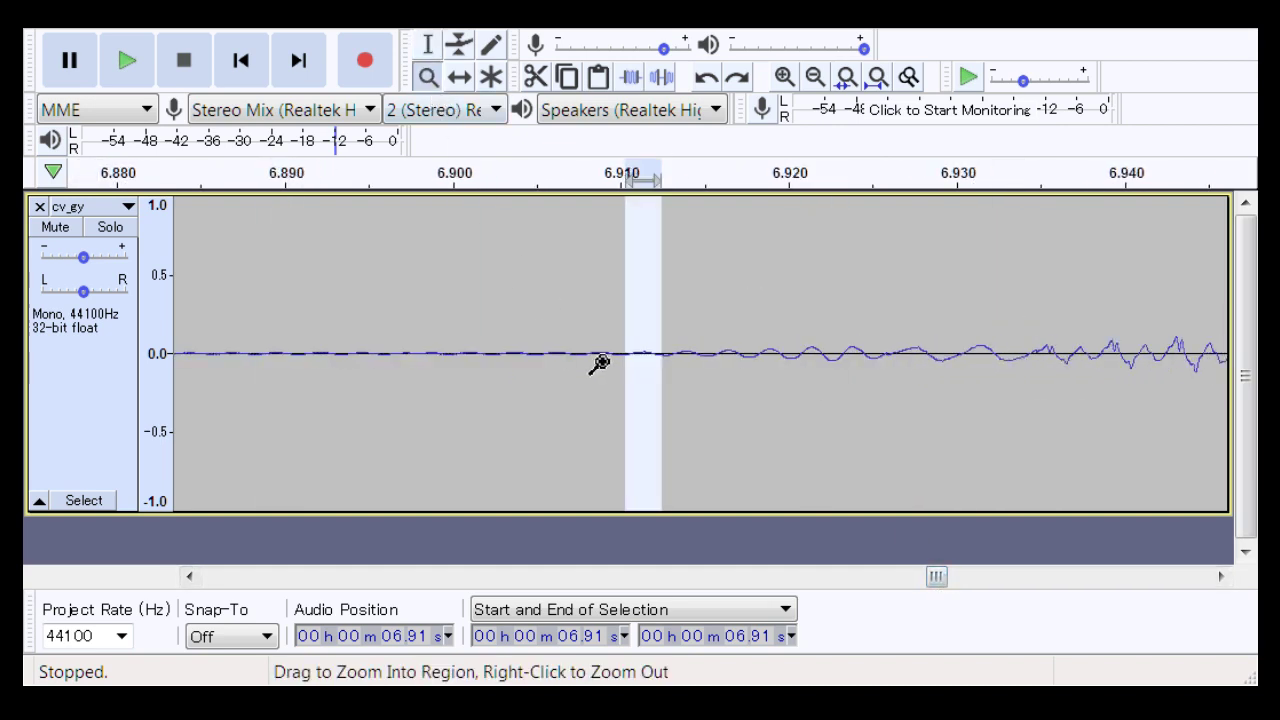
left_click_drag(600, 363, 922, 382)
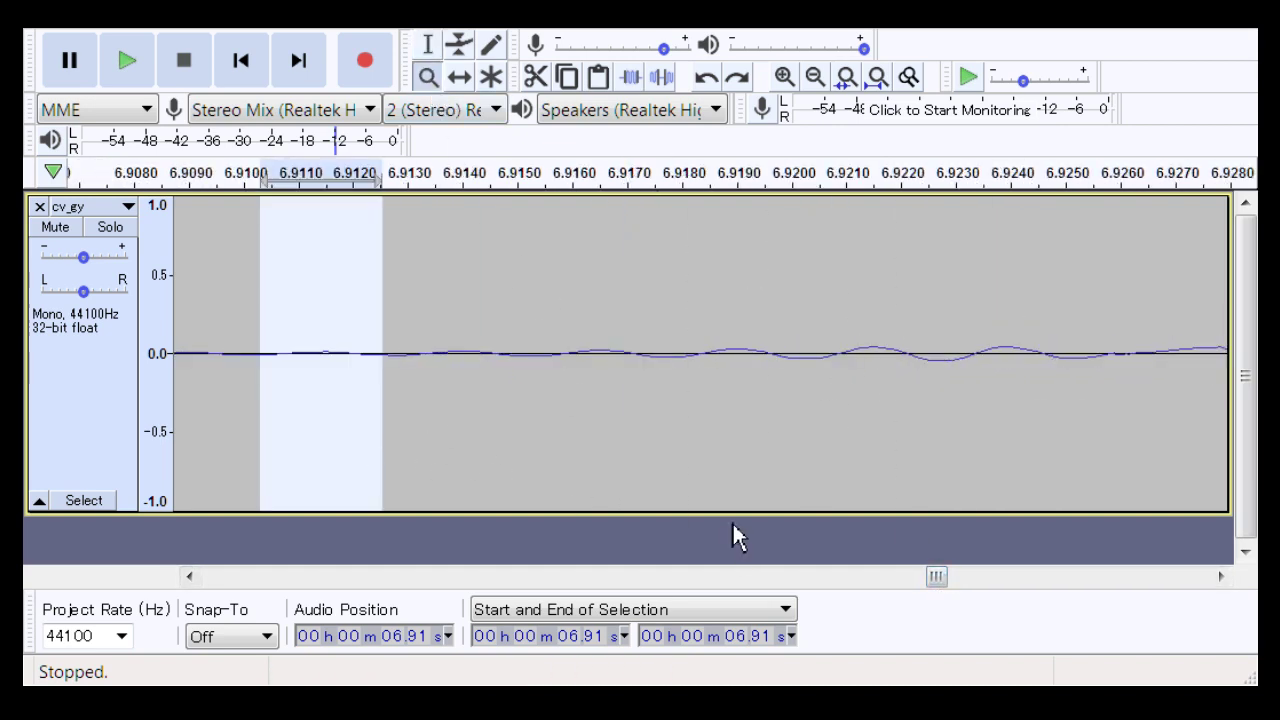
left_click_drag(941, 578, 943, 591)
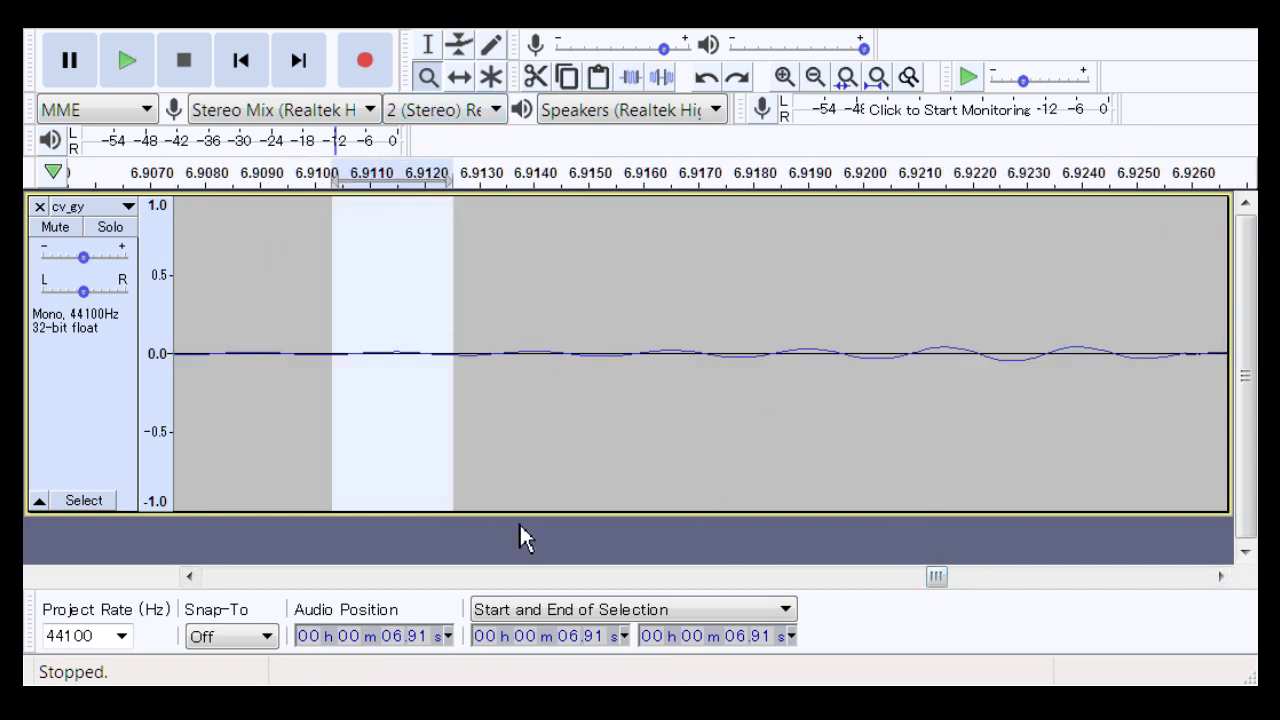
left_click_drag(524, 520, 534, 546)
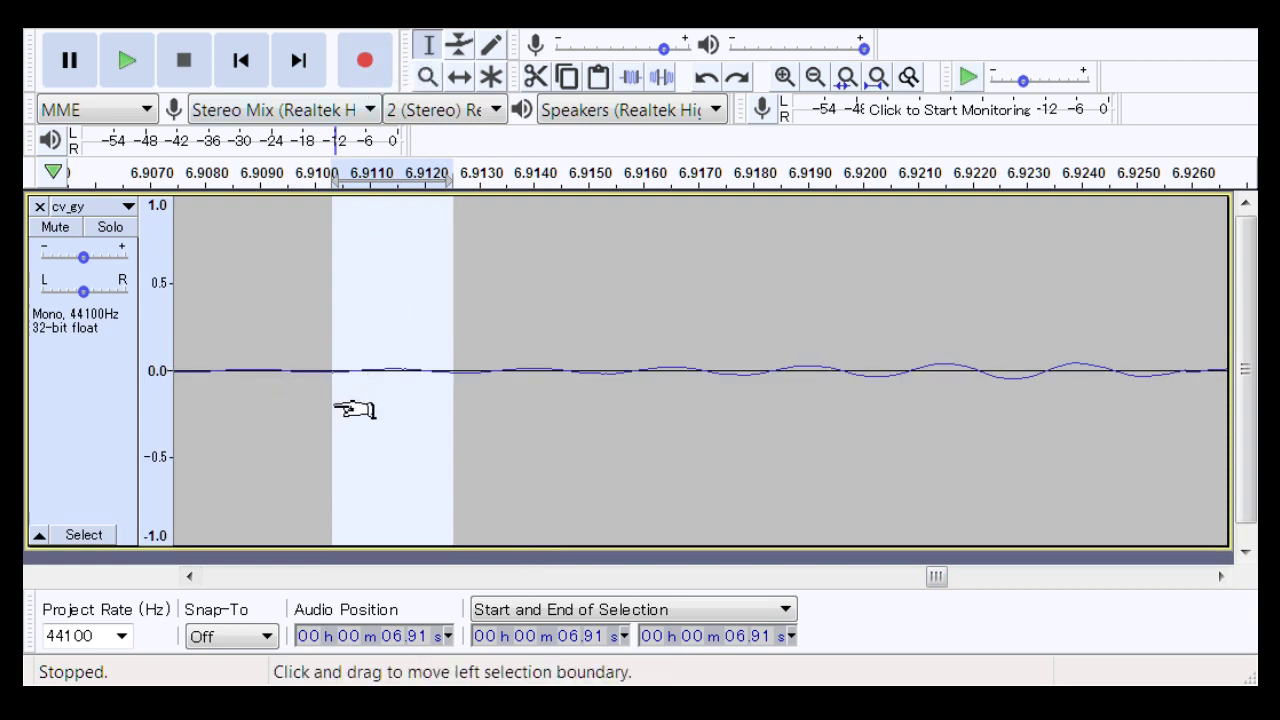
left_click(321, 407)
left_click_drag(322, 410, 466, 429)
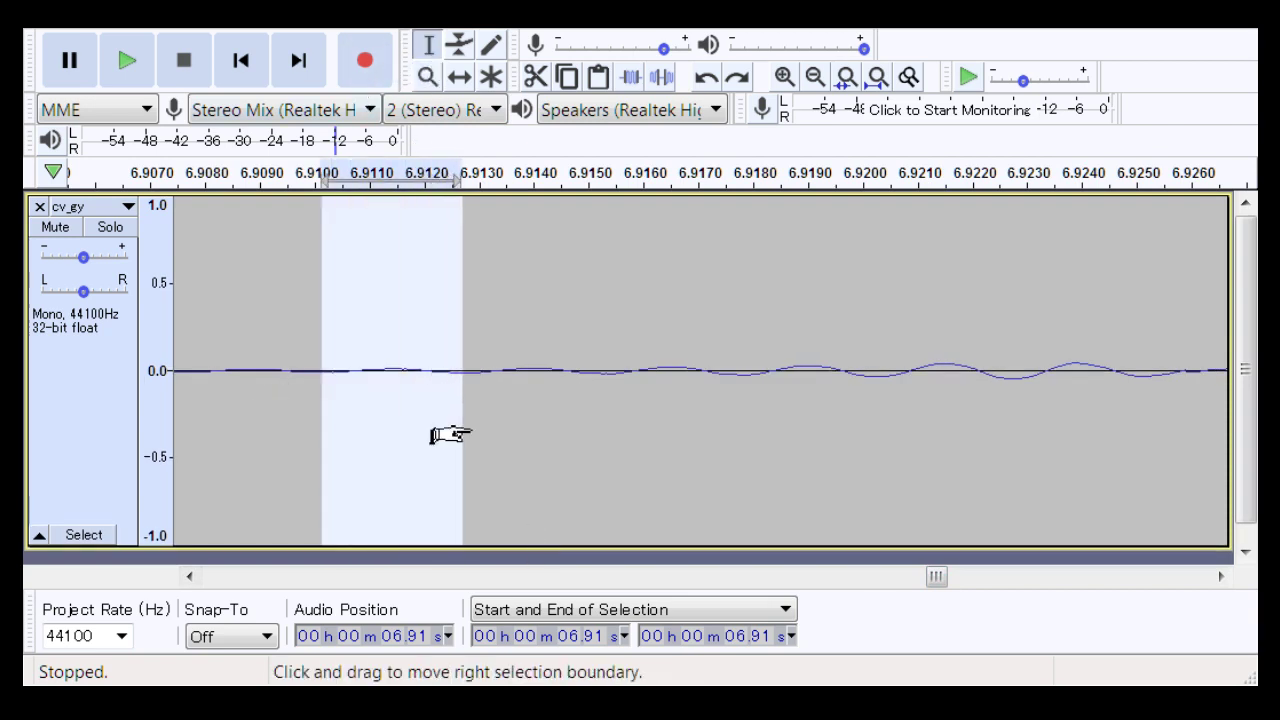
key("Delete")
Step: Play the sound from 6.91 s to check the cut in the quiet onset
left_click(252, 362)
key("space")
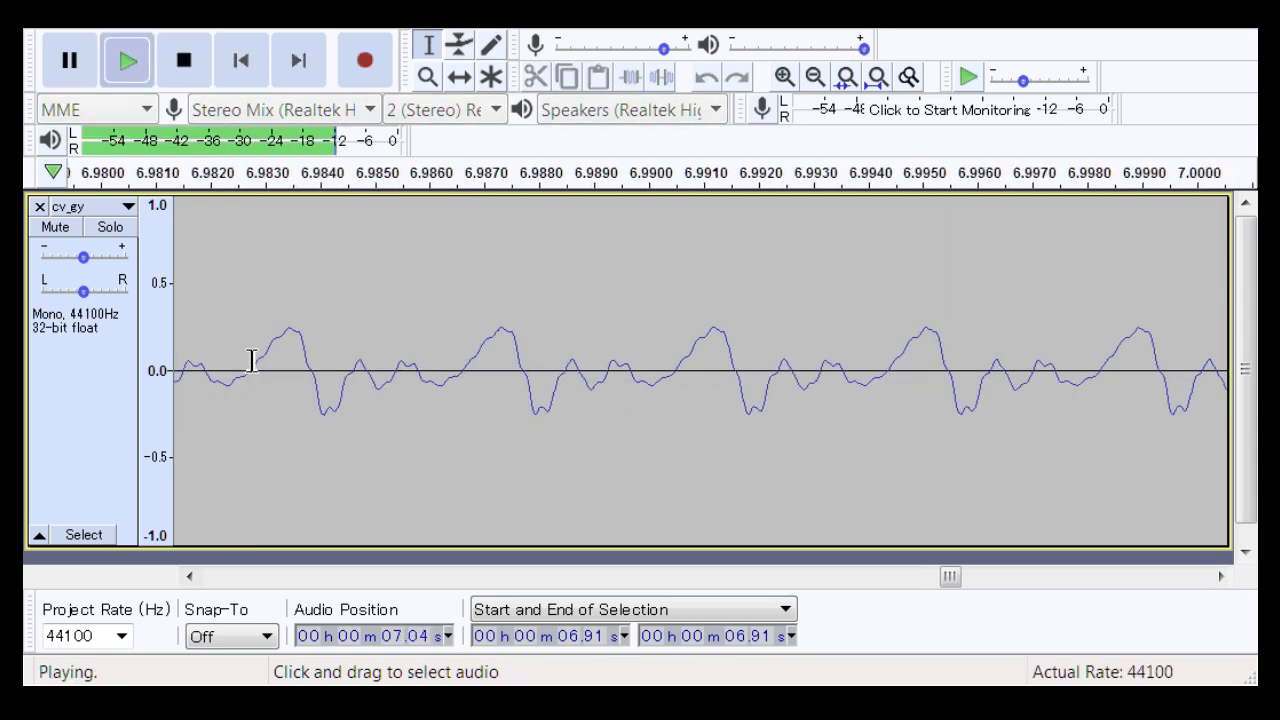
key("space")
Step: Bring the complete sound into view and play it from 6.72 s
left_click(428, 77)
right_click(551, 391)
right_click(551, 391)
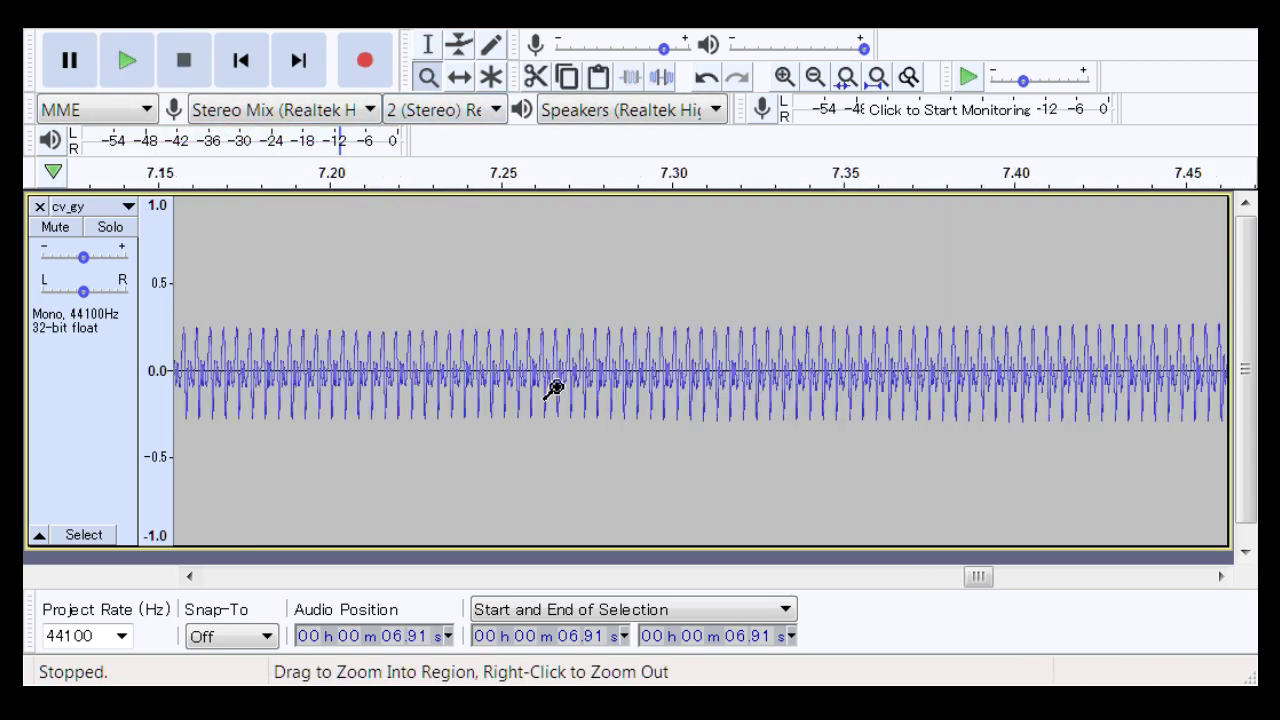
right_click(545, 380)
right_click(541, 372)
left_click(428, 45)
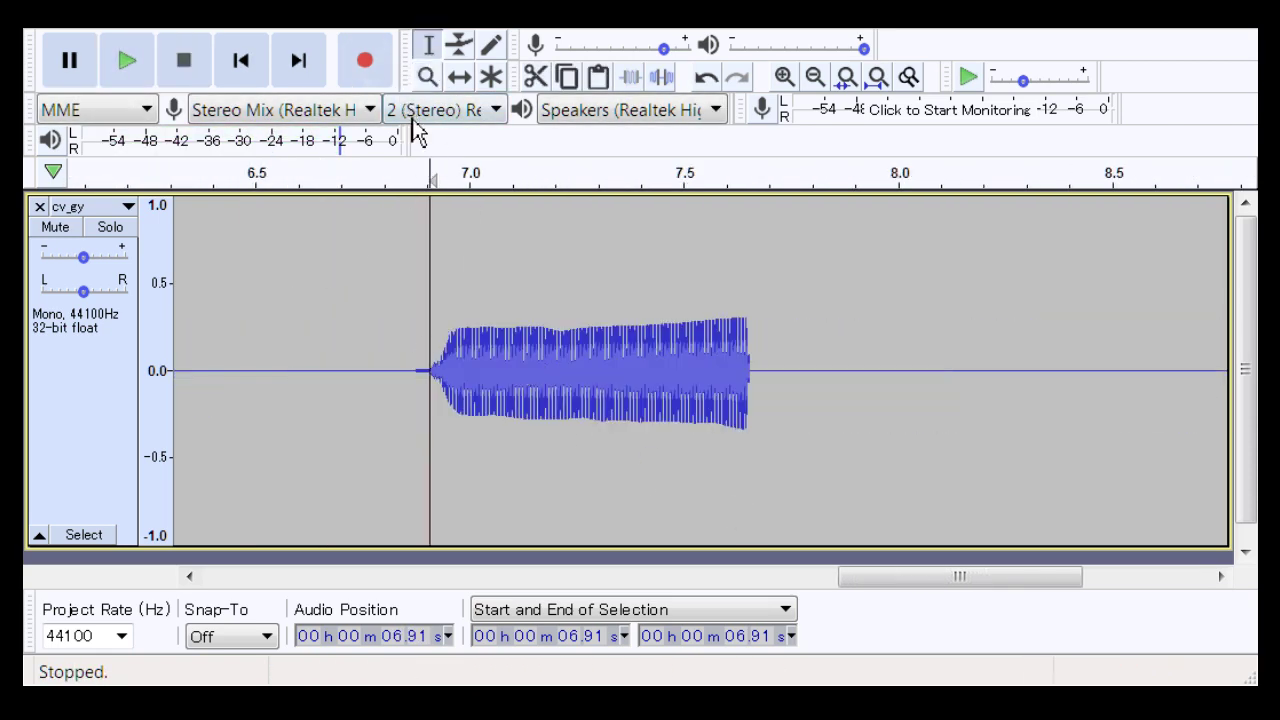
left_click(350, 256)
key("space")
key("space")
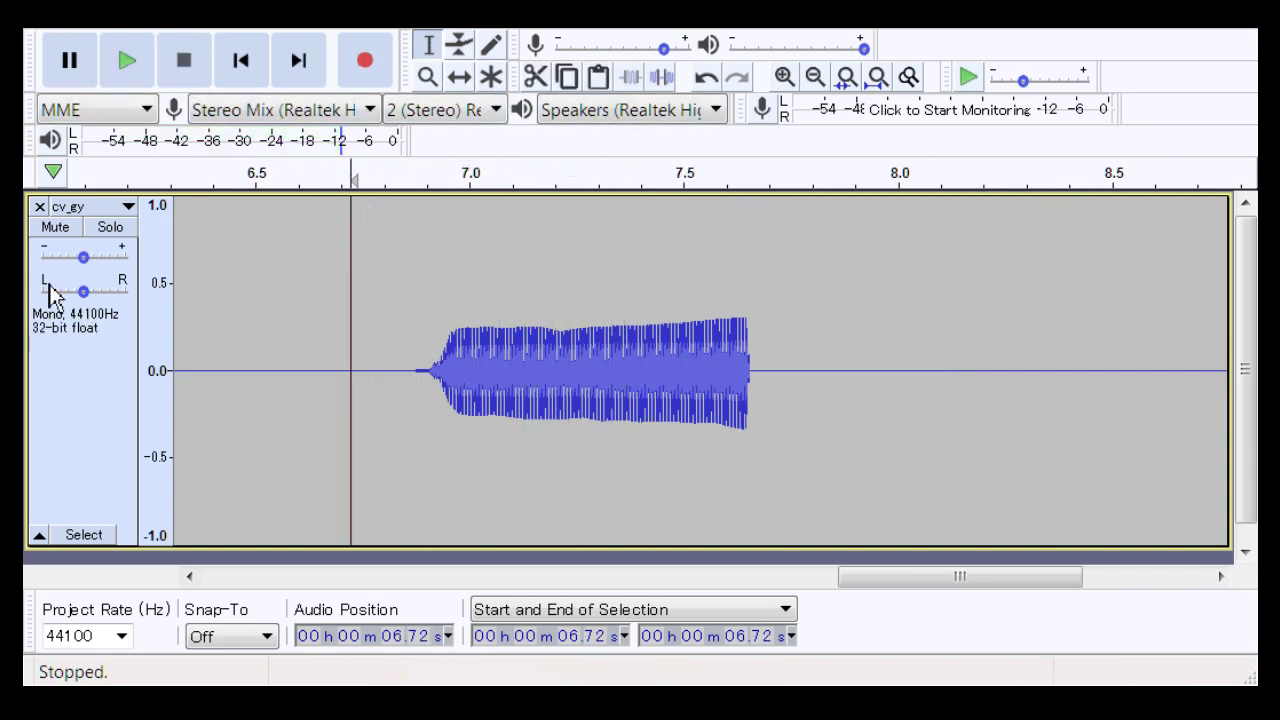
Step: Play the complete sound twice from 6.58 s as a final check
left_click(289, 318)
key("space")
key("space")
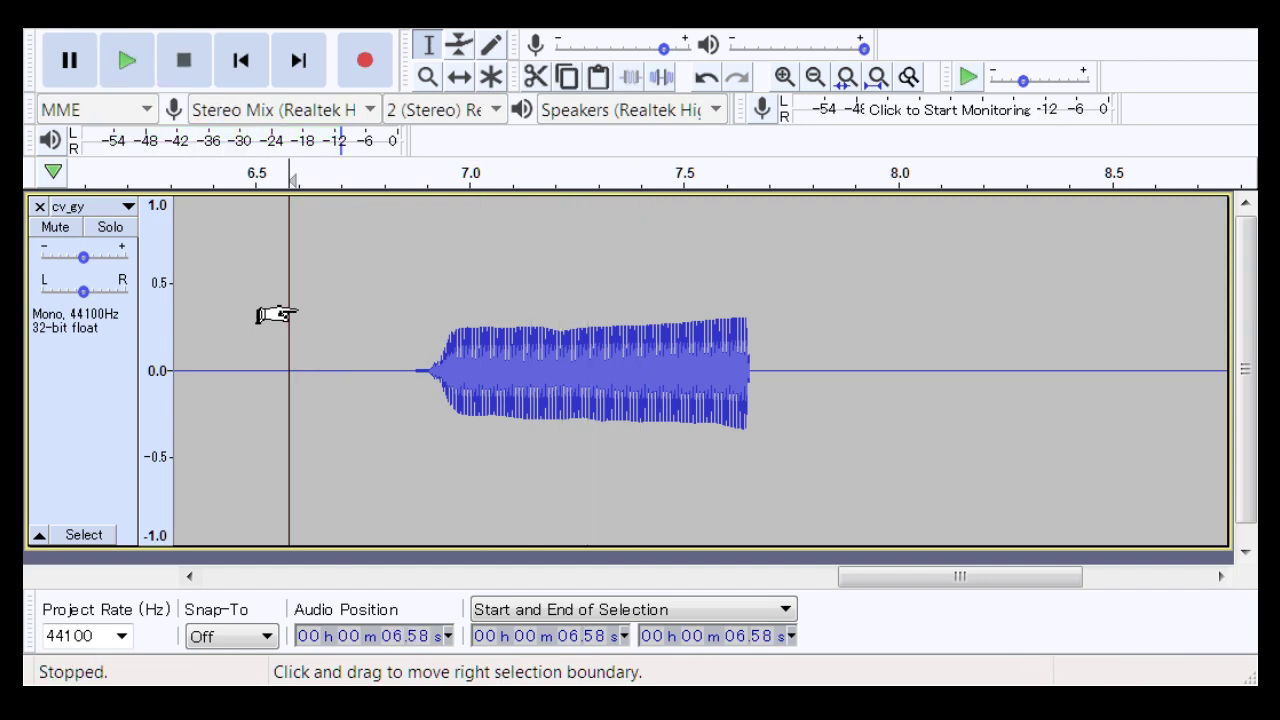
key("space")
key("space")
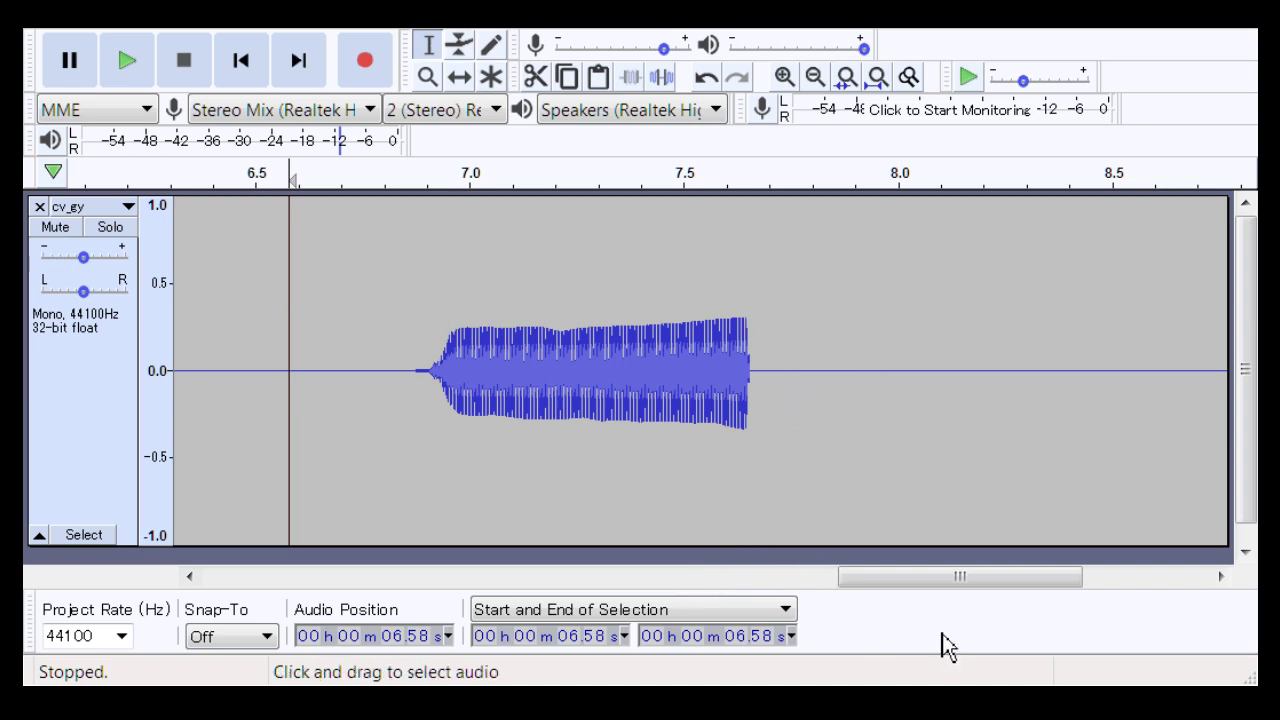
Step: Close the cv_gy track and delete about 0.991–1.003 s, the quiet gap at the first vowel onset in cv_h
left_click(40, 207)
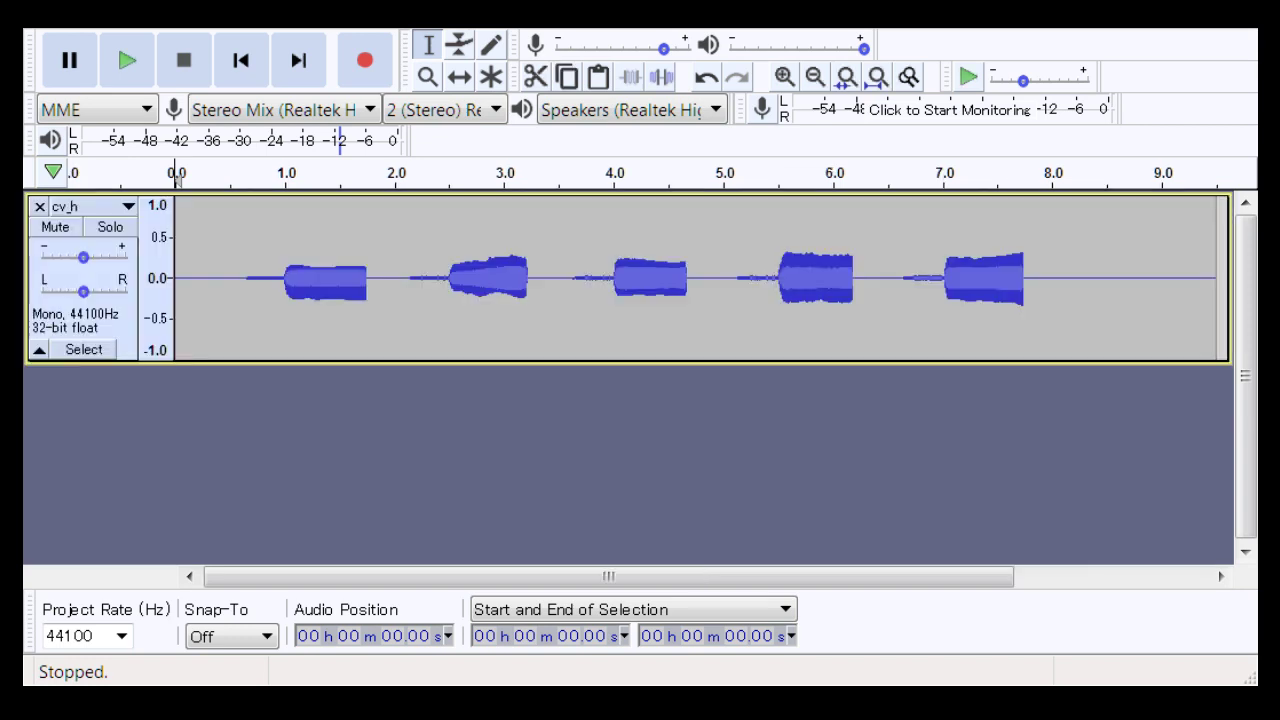
left_click(424, 79)
left_click_drag(262, 306, 341, 305)
left_click_drag(488, 291, 603, 289)
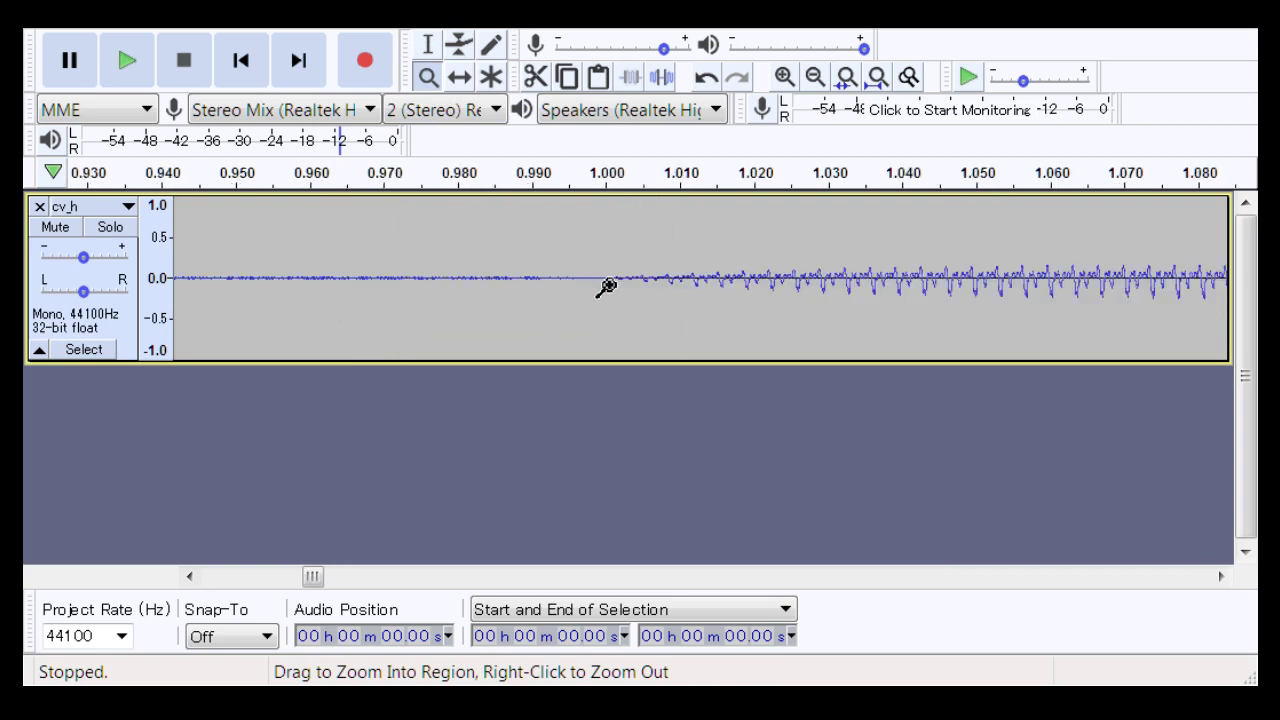
left_click(426, 46)
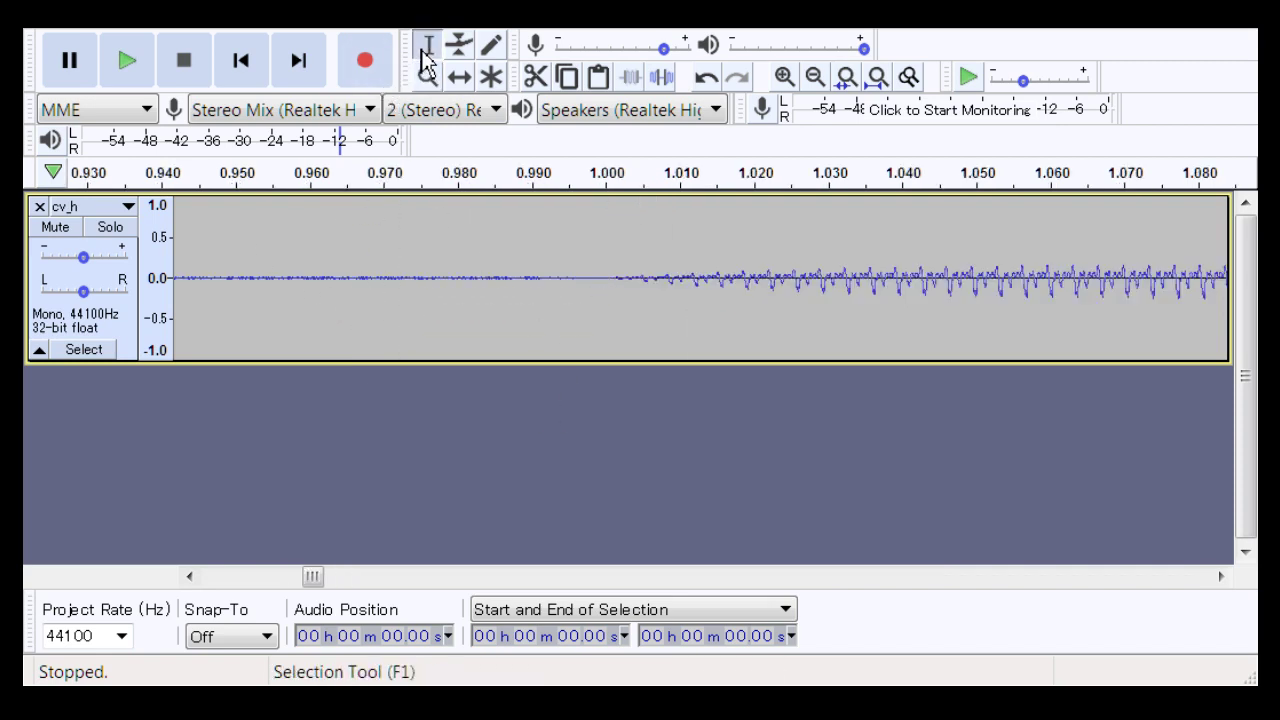
left_click(427, 79)
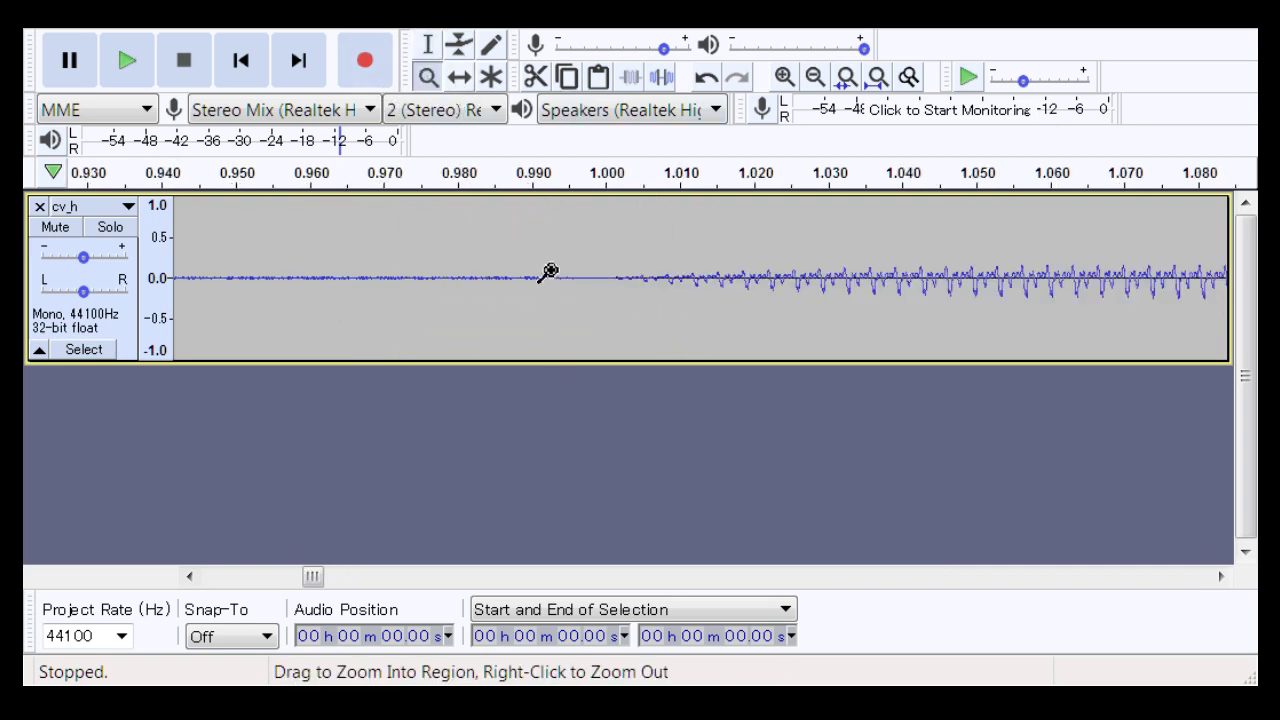
left_click_drag(688, 295, 695, 297)
right_click(620, 312)
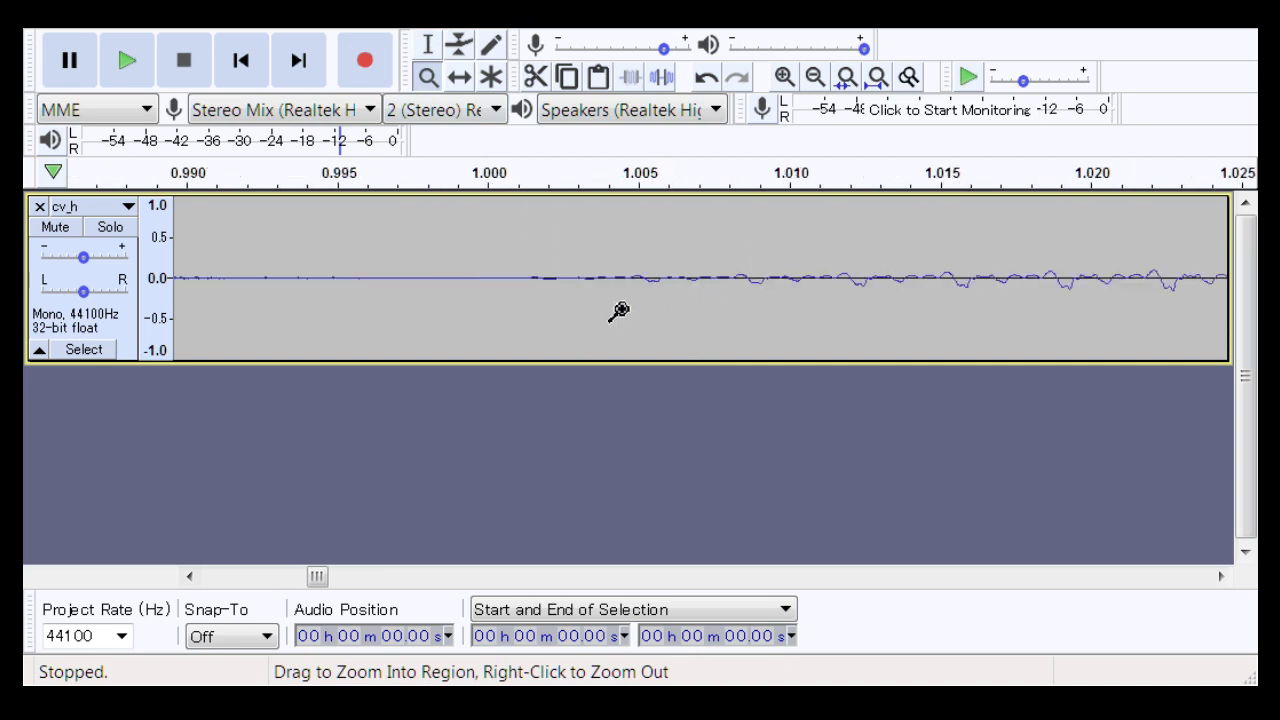
right_click(615, 309)
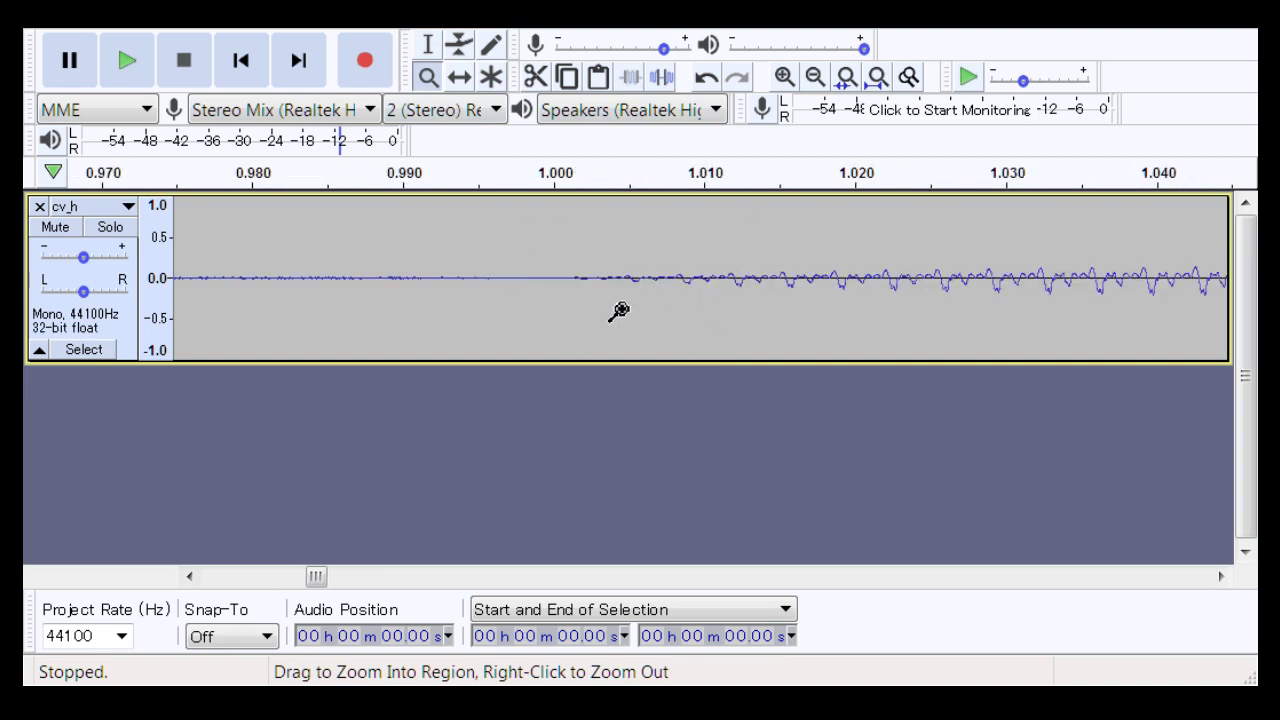
left_click(428, 45)
left_click_drag(596, 281, 430, 313)
left_click(428, 312)
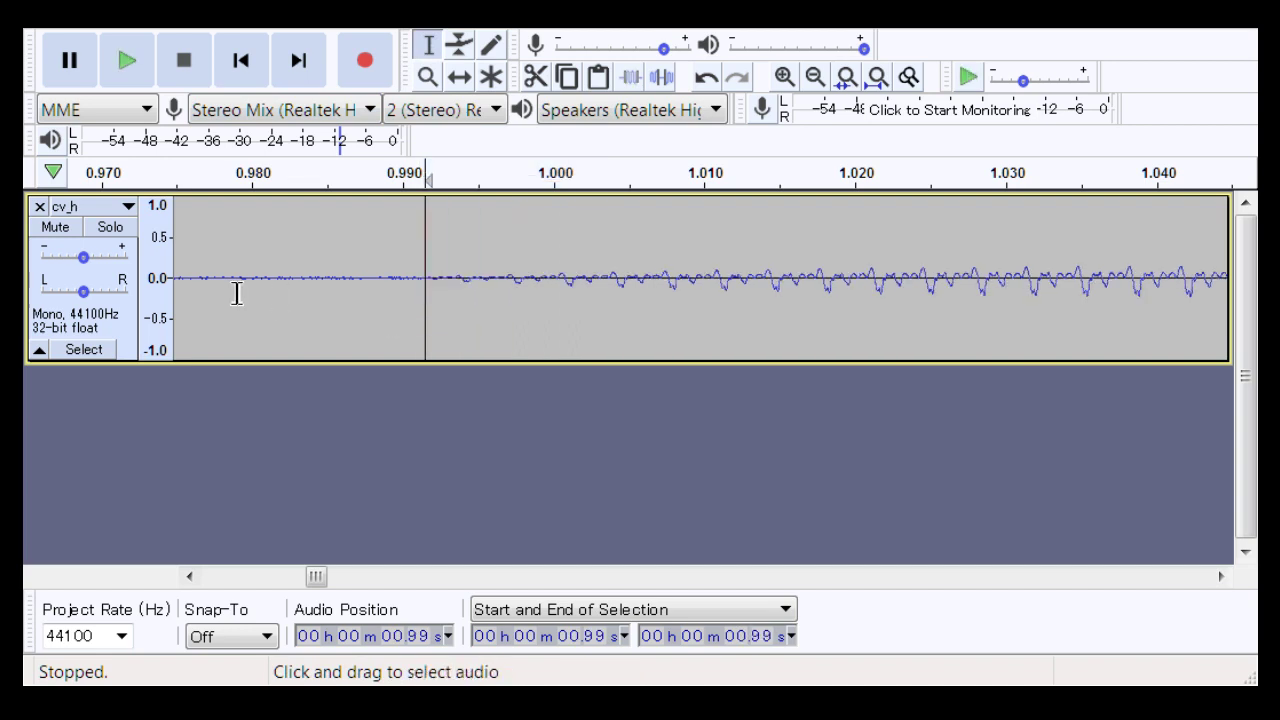
Step: Play the first sound from 0.87 s to check the join between the h noise and the vowel
scroll(237, 293, "right", 5)
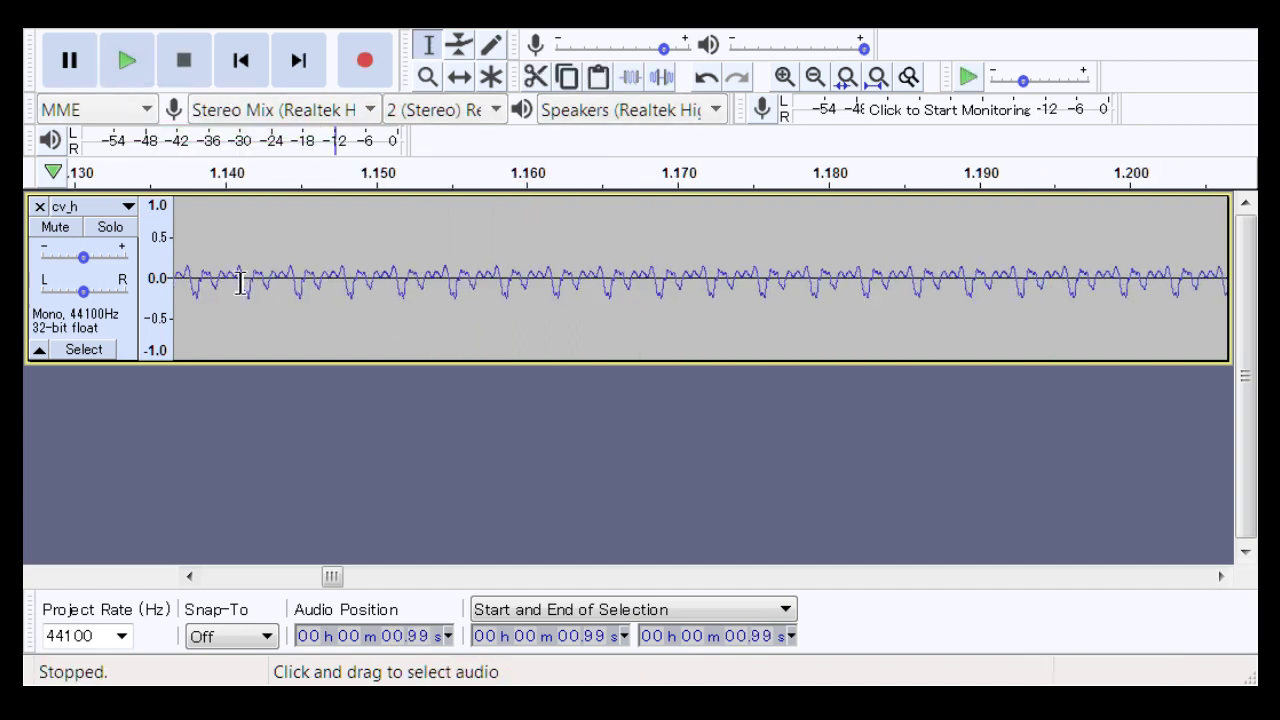
left_click(428, 79)
right_click(391, 286)
right_click(391, 286)
right_click(391, 284)
right_click(391, 283)
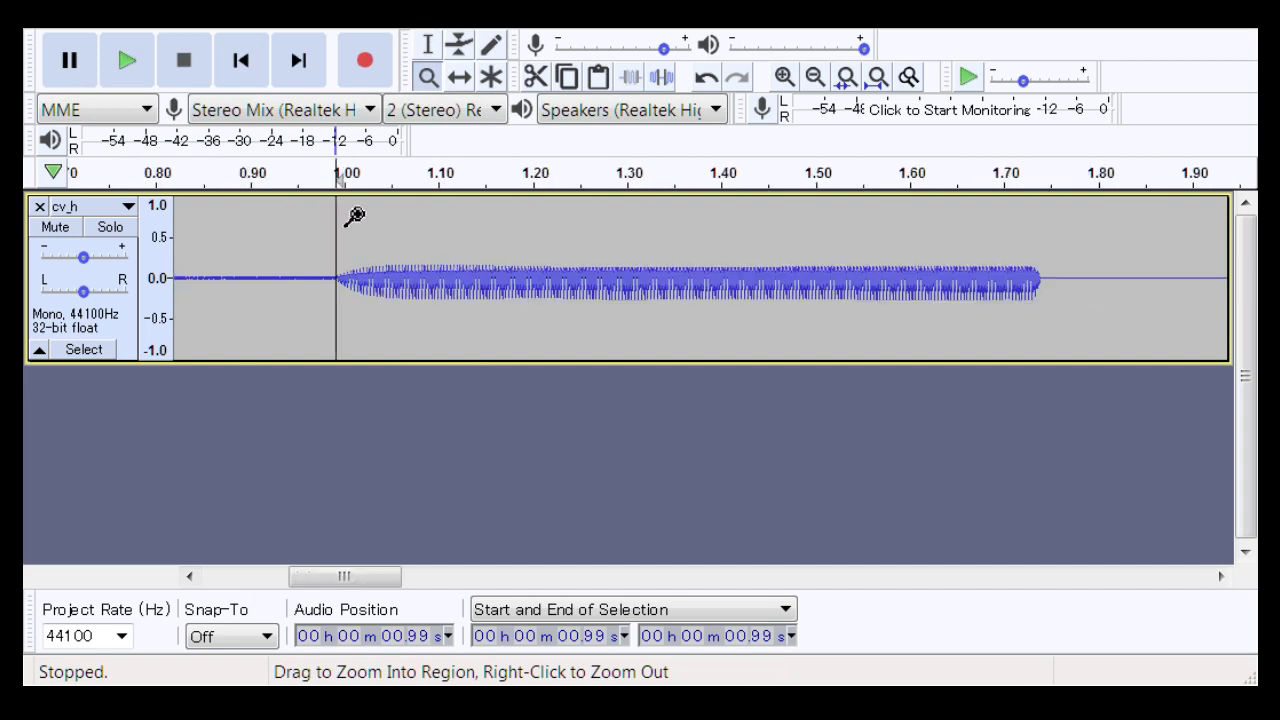
left_click(428, 45)
left_click(223, 313)
key("space")
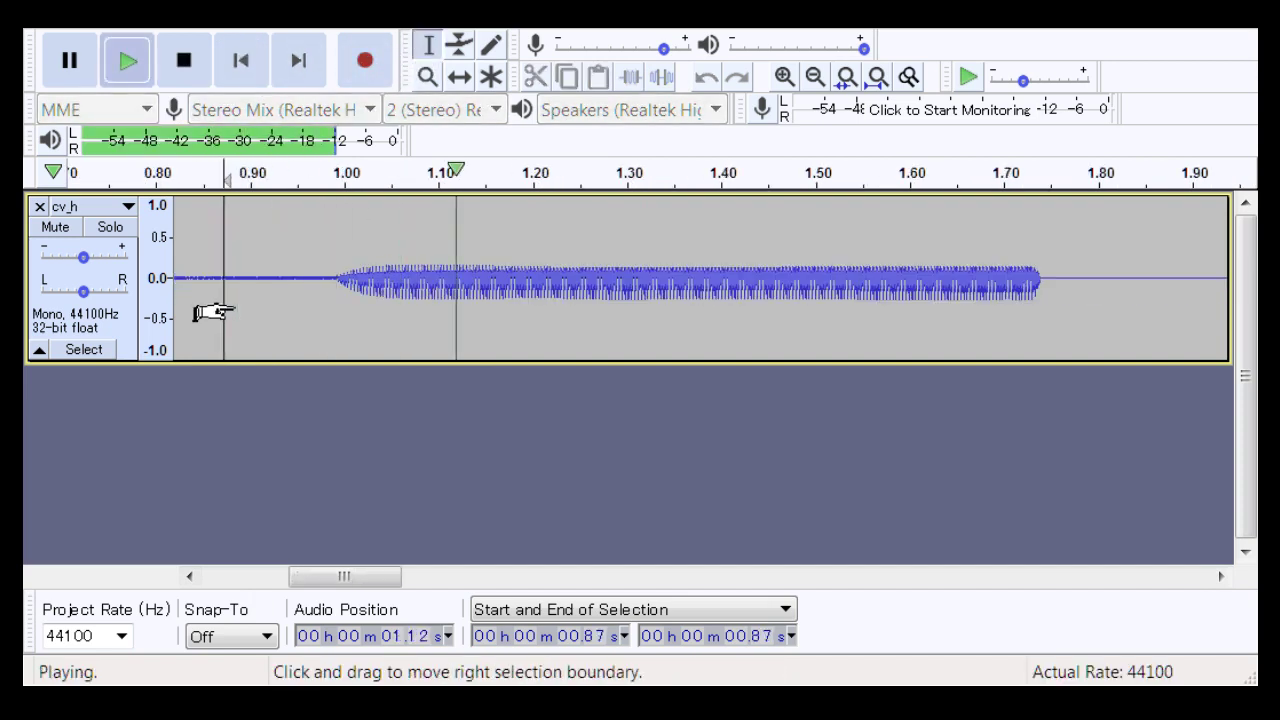
key("space")
key("space")
key("space")
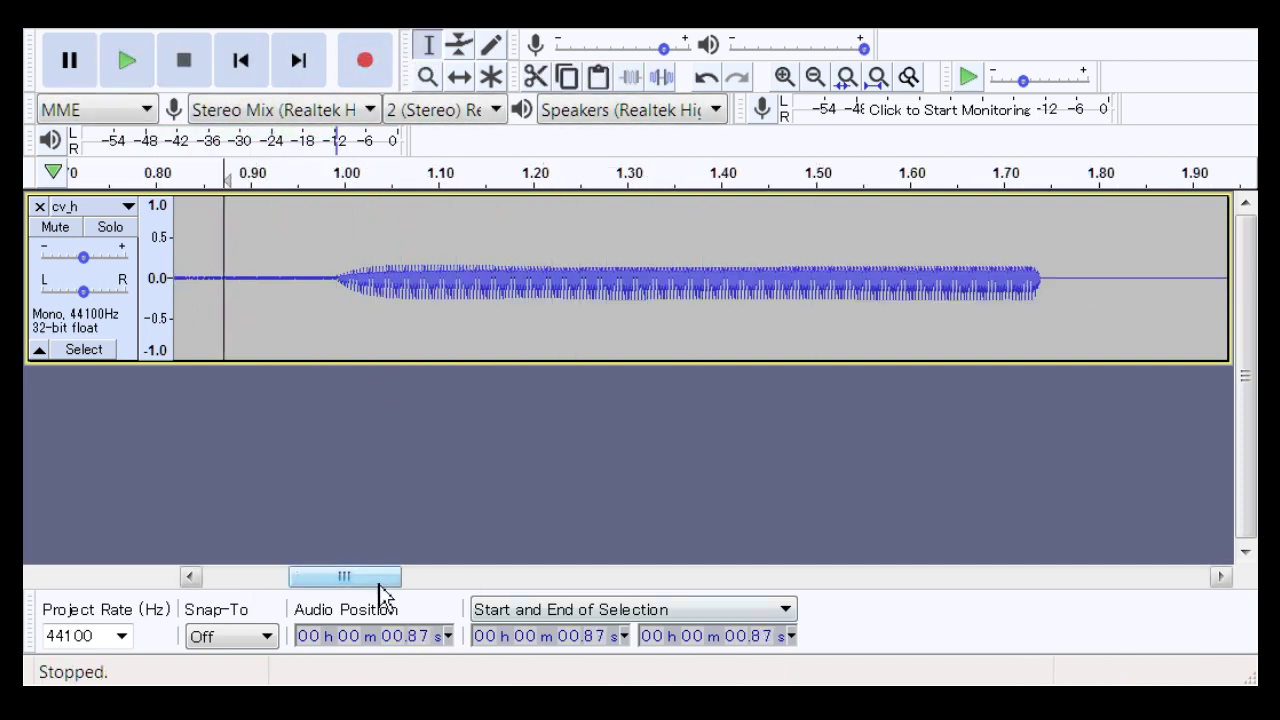
Step: Delete about 2.485–2.501 s, the quiet gap and weak start of the vowel in the second sound
left_click_drag(379, 585, 517, 586)
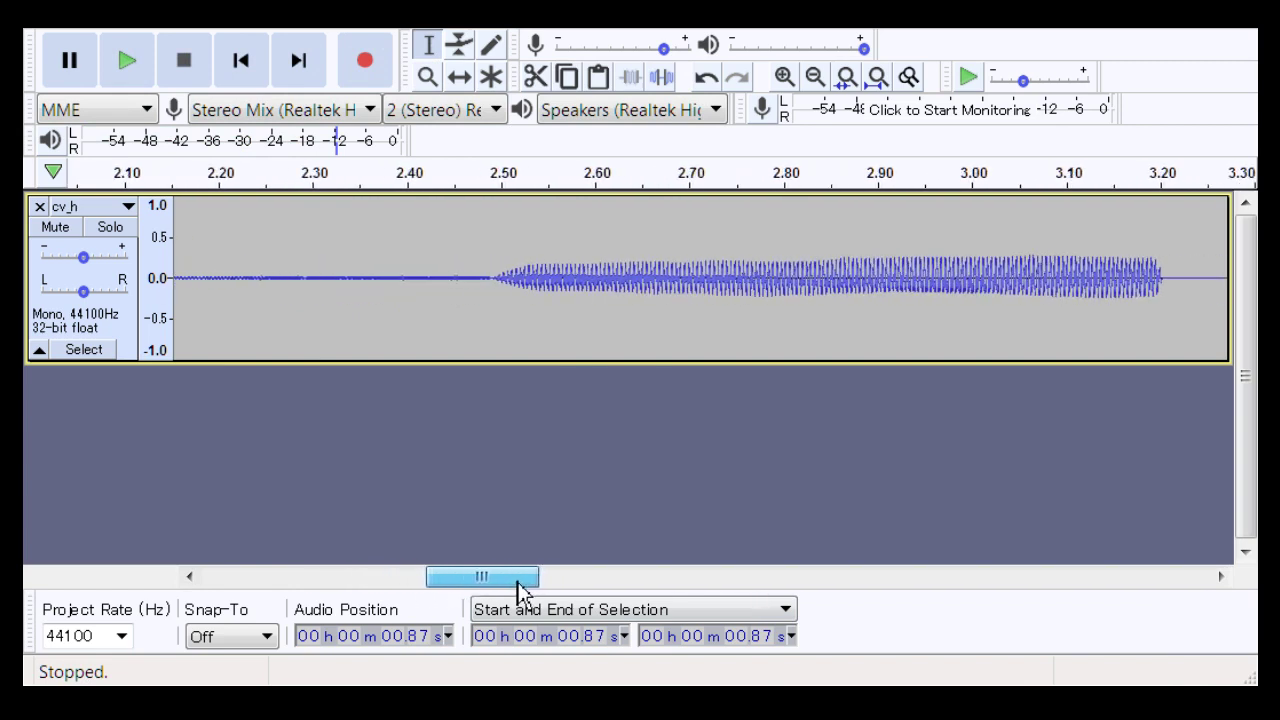
left_click(426, 78)
left_click_drag(441, 220, 593, 322)
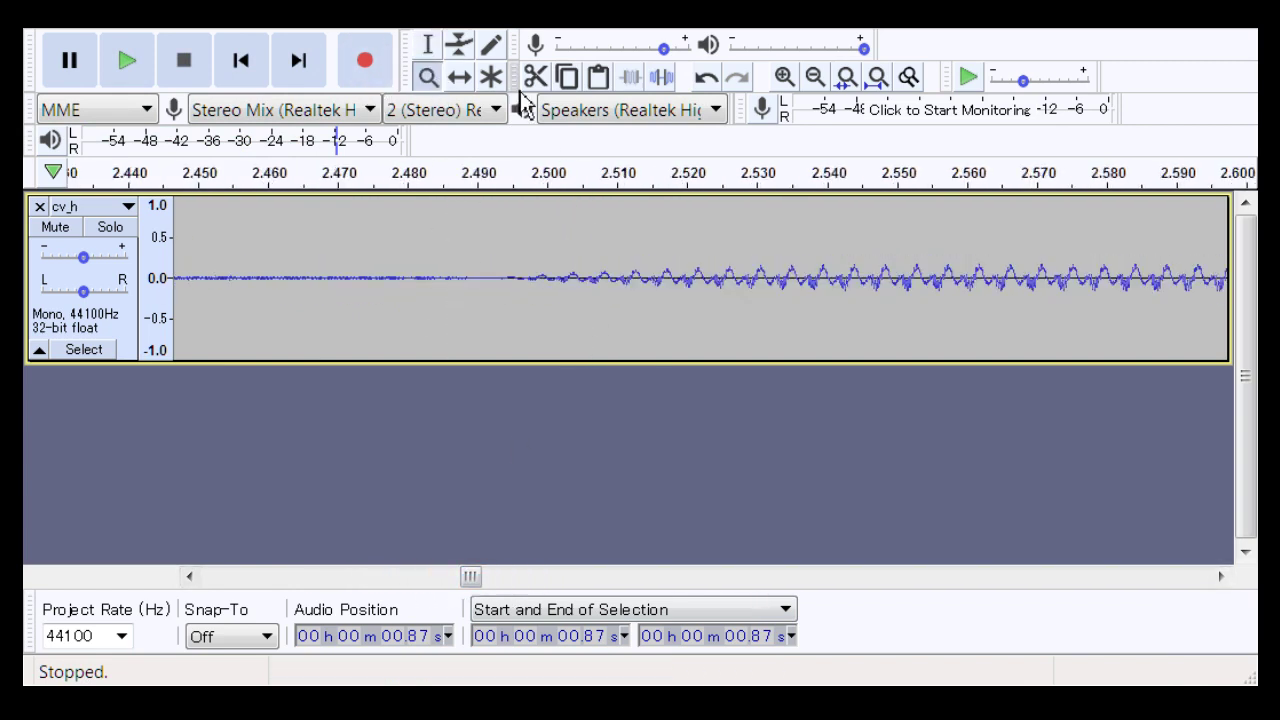
left_click(430, 48)
left_click_drag(443, 284, 559, 319)
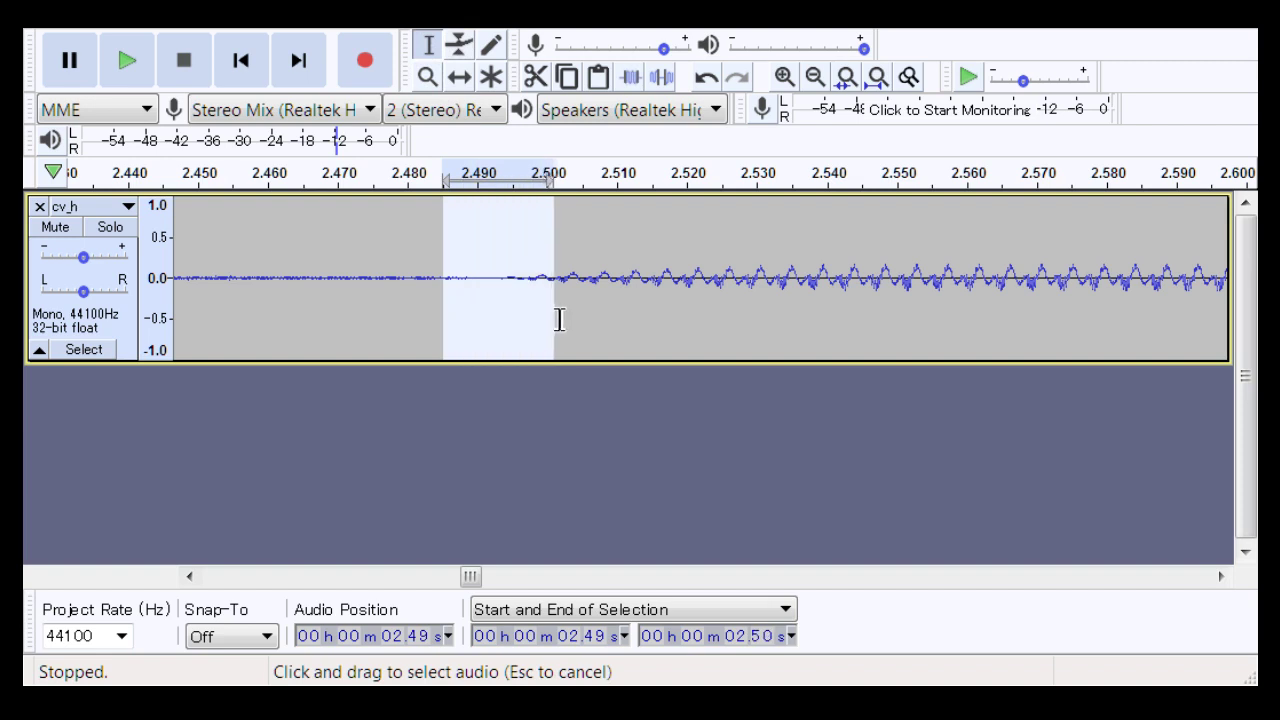
key("Delete")
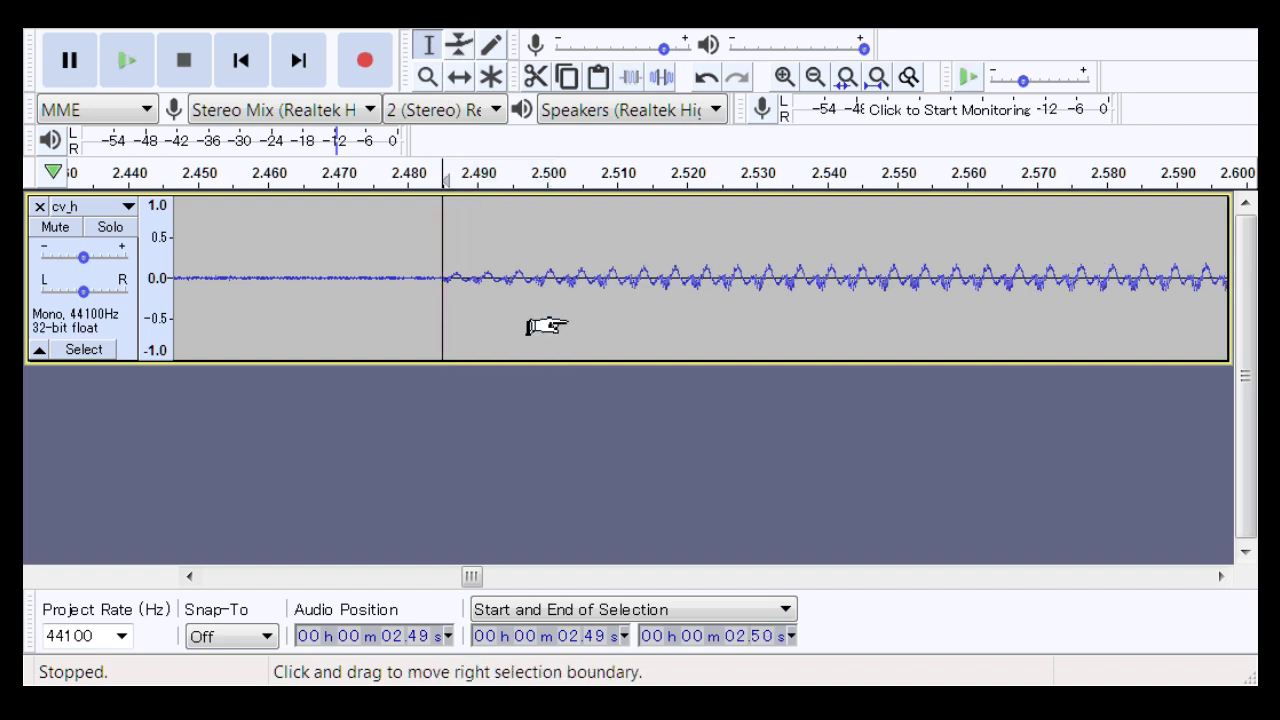
Step: Play the second sound from 2.46 s to check the cut at its vowel onset
left_click(260, 282)
key("space")
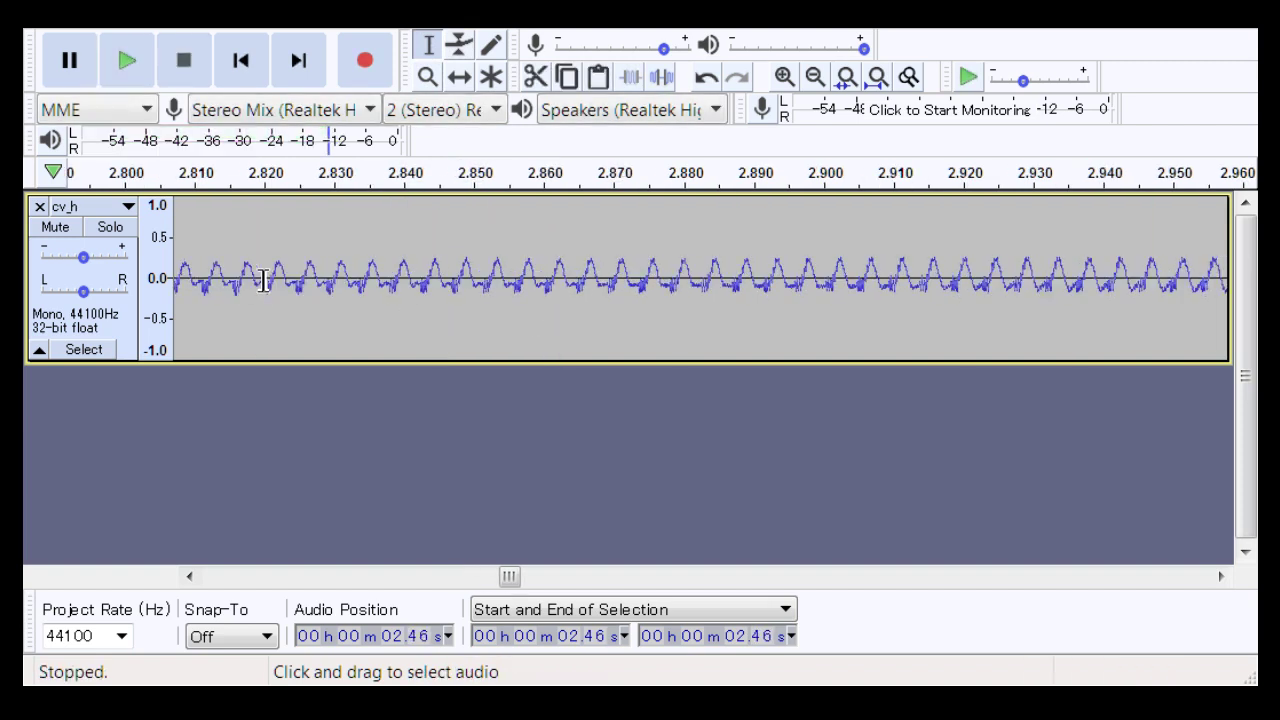
key("space")
key("space")
key("space")
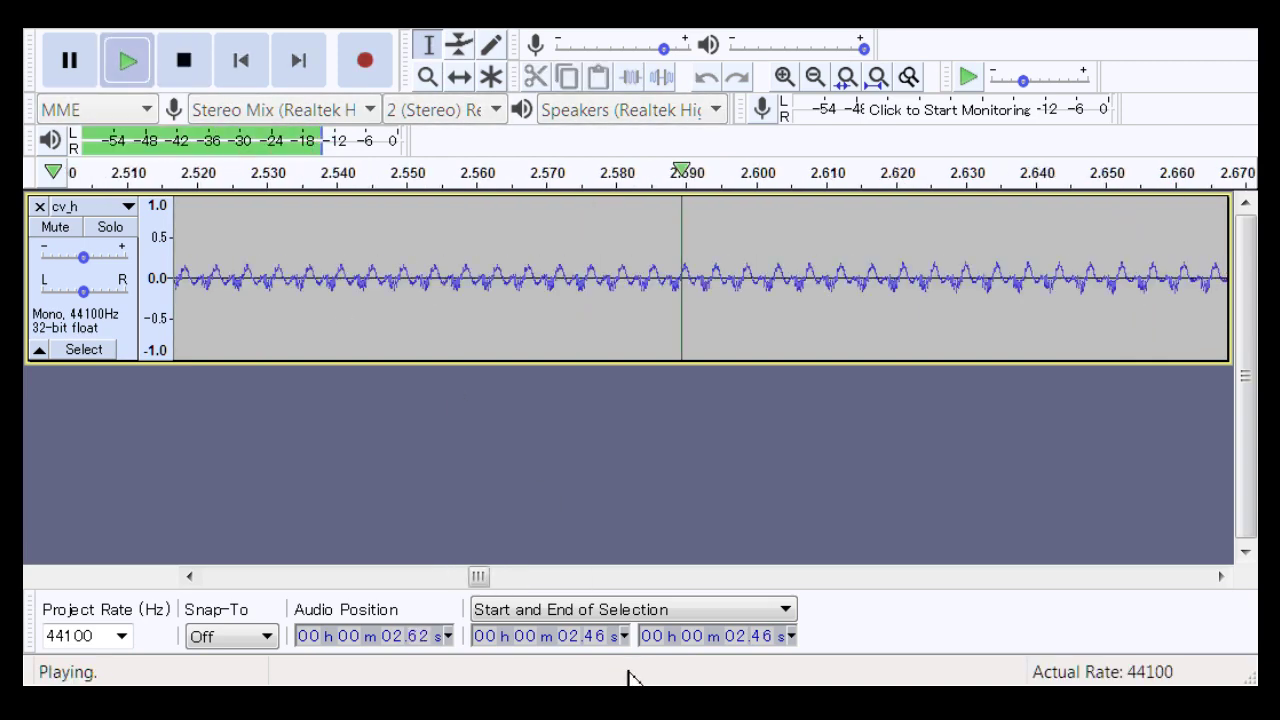
key("space")
Step: Delete the quiet gap at about 3.974 s in the third sound and play the join from 3.94 s
left_click_drag(517, 580, 632, 608)
mouse_move(688, 300)
left_mouse_down()
mouse_move(760, 320)
mouse_move(688, 320)
left_mouse_up()
left_click(423, 300)
key("space")
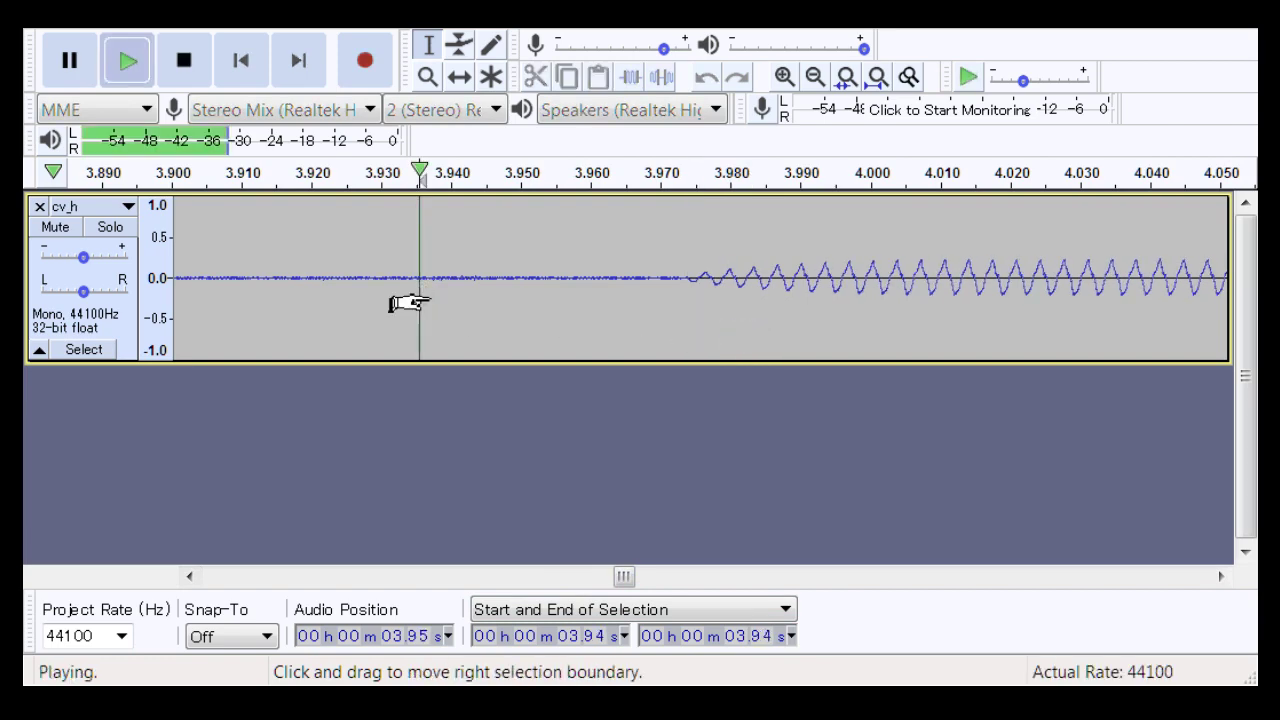
key("space")
key("space")
key("space")
Step: Delete about 5.465–5.478 s, the quiet gap and weak vowel start in the fourth sound
left_click_drag(672, 576, 788, 582)
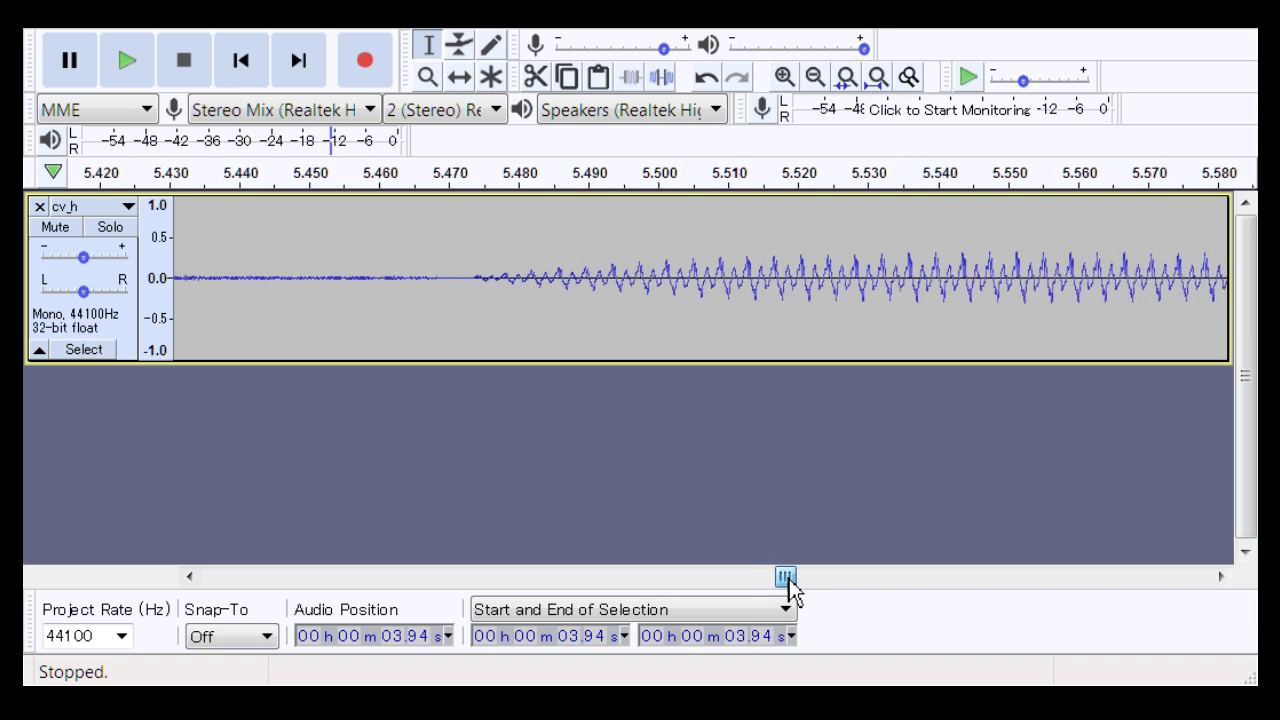
left_click_drag(511, 301, 417, 351)
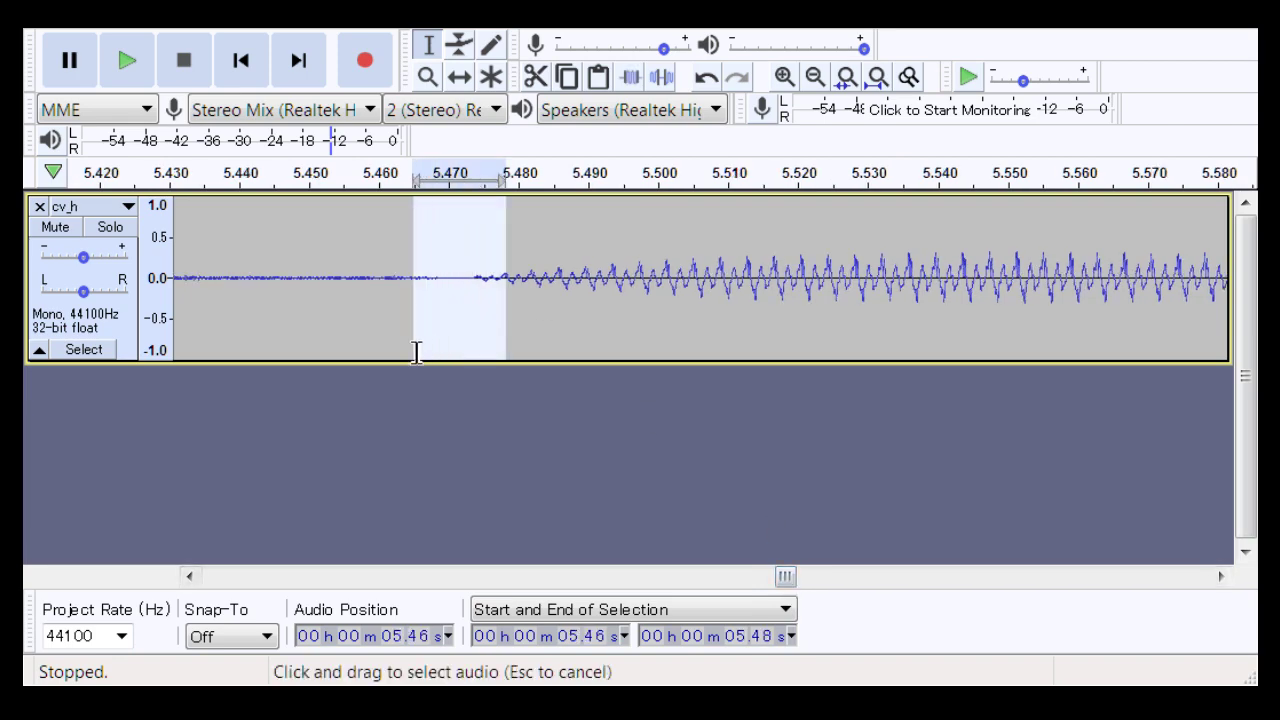
left_click(413, 350)
Step: Play the fourth sound from 5.44 s to check the cut at its vowel onset
left_click(228, 332)
key("space")
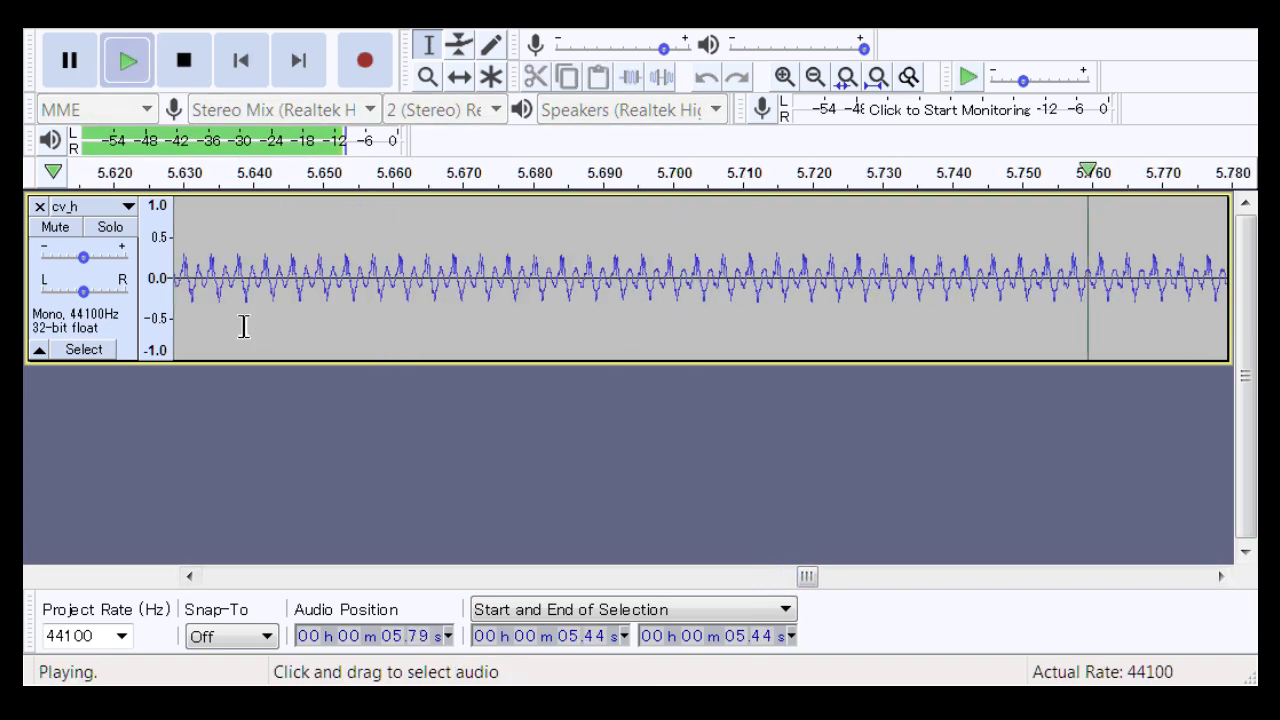
key("space")
key("space")
key("space")
key("space")
key("space")
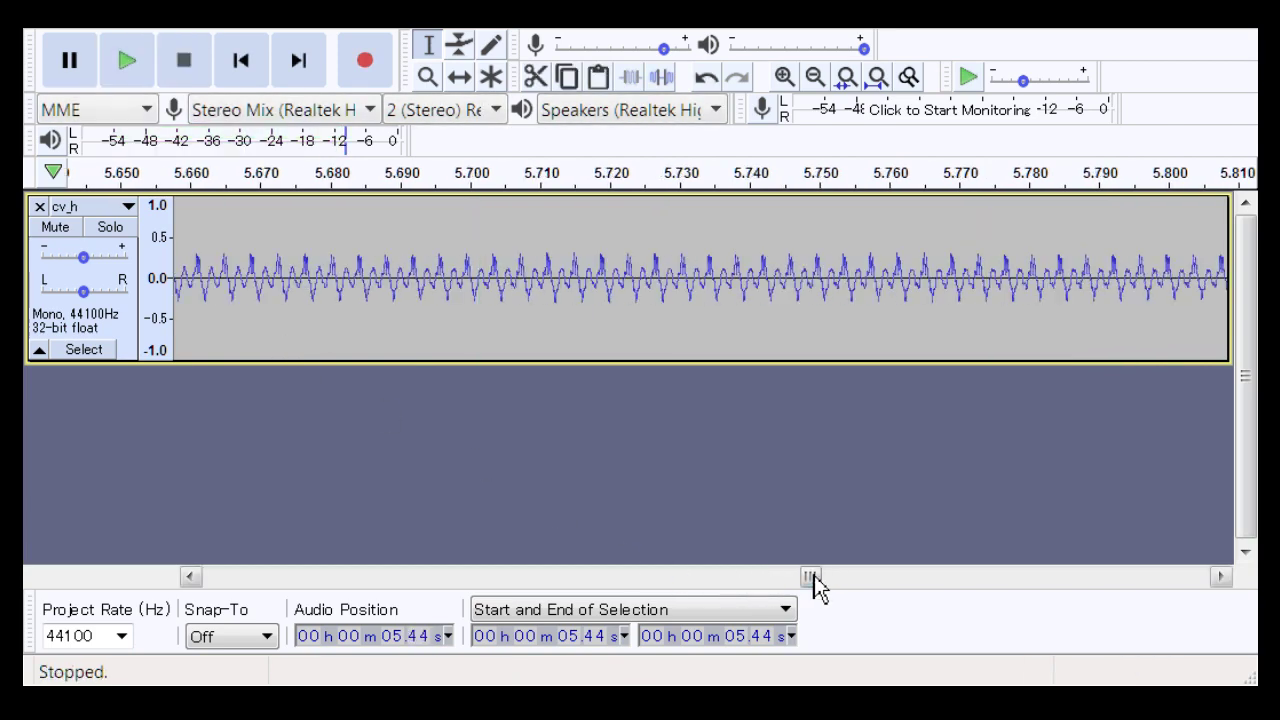
Step: Delete about 6.963–6.977 s, the quiet gap before the vowel in the fifth sound
left_click_drag(814, 586, 957, 594)
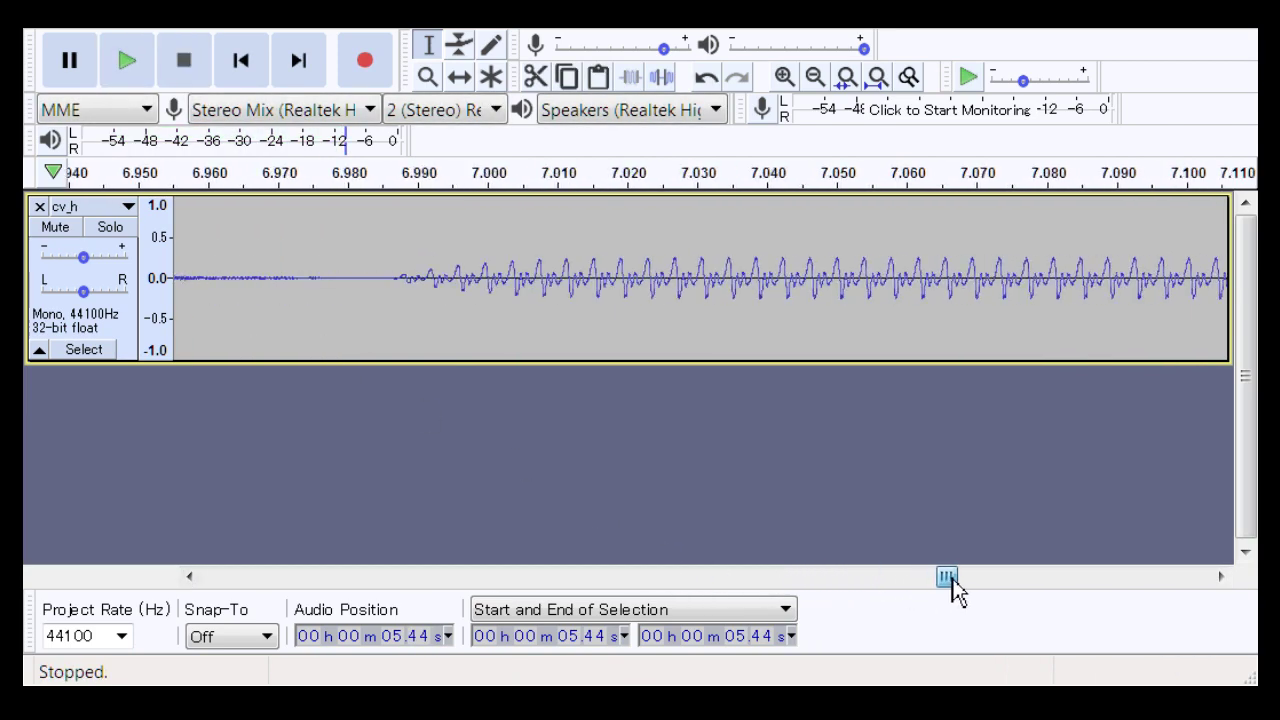
left_click_drag(229, 312, 331, 334)
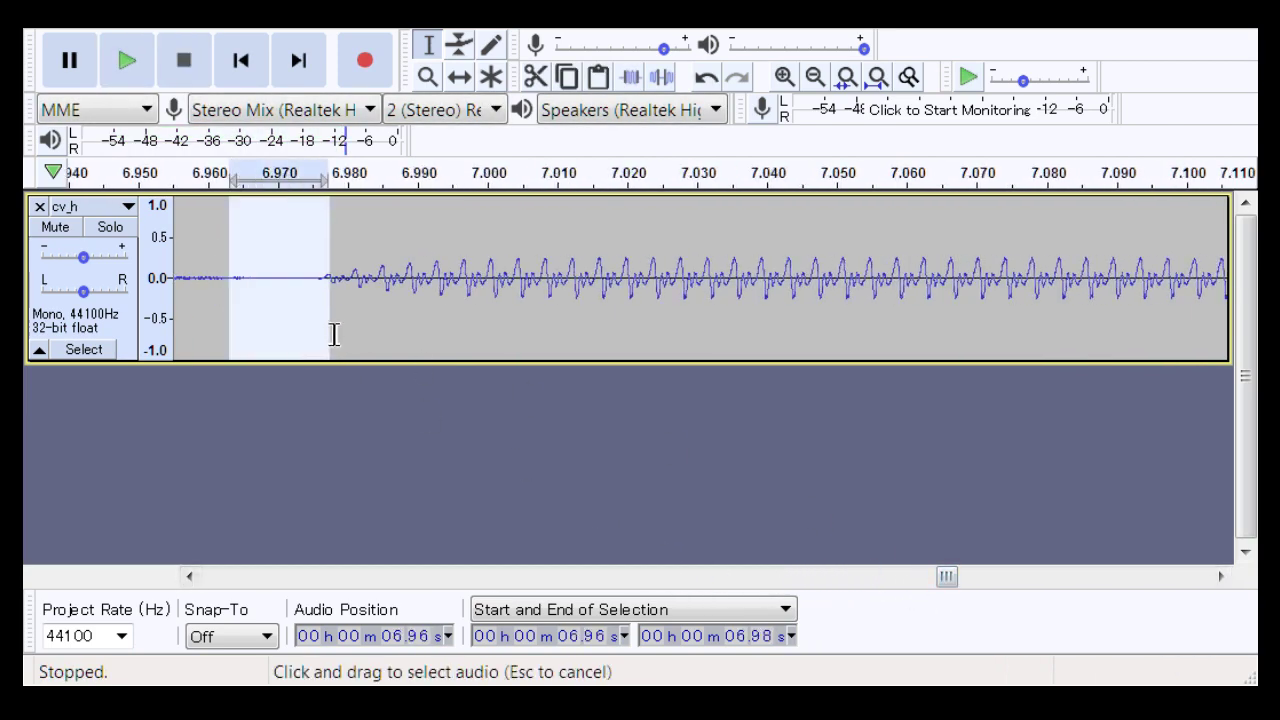
left_click(229, 312)
Step: Play the fifth sound from about 6.96 s and bring its vowel onset back into view
left_click(220, 311)
key("space")
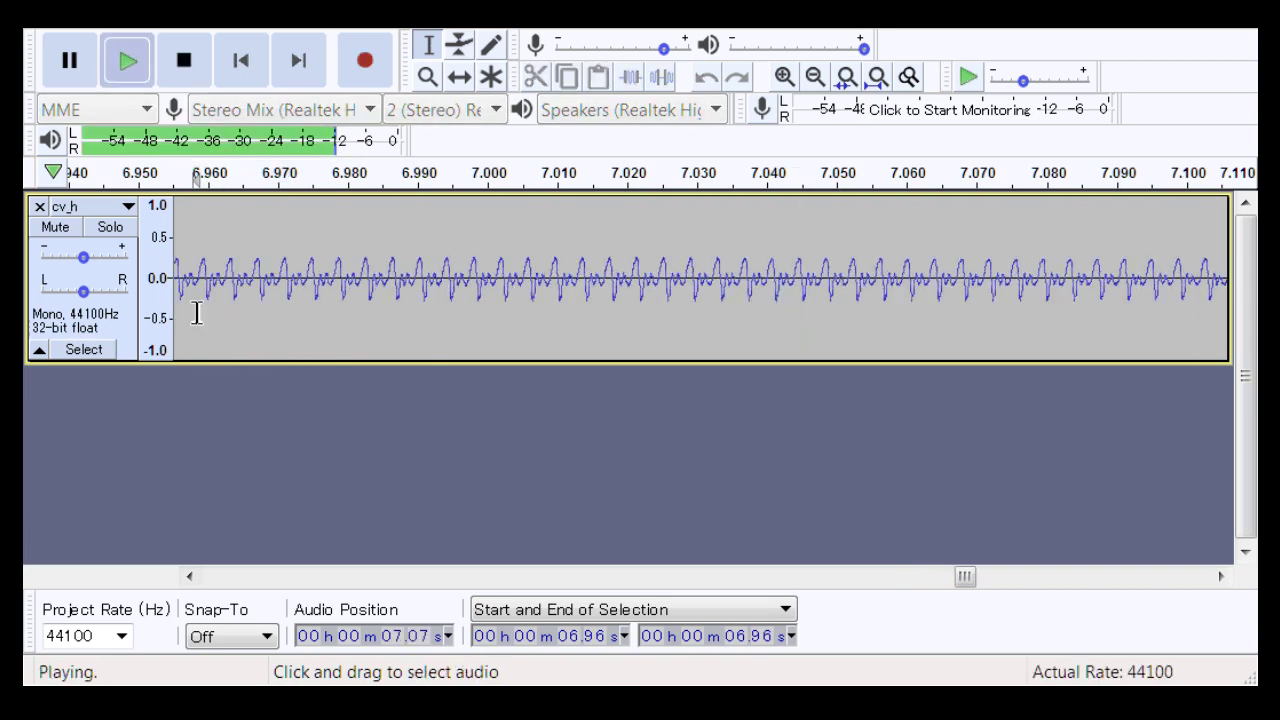
left_click_drag(983, 577, 943, 614)
key("space")
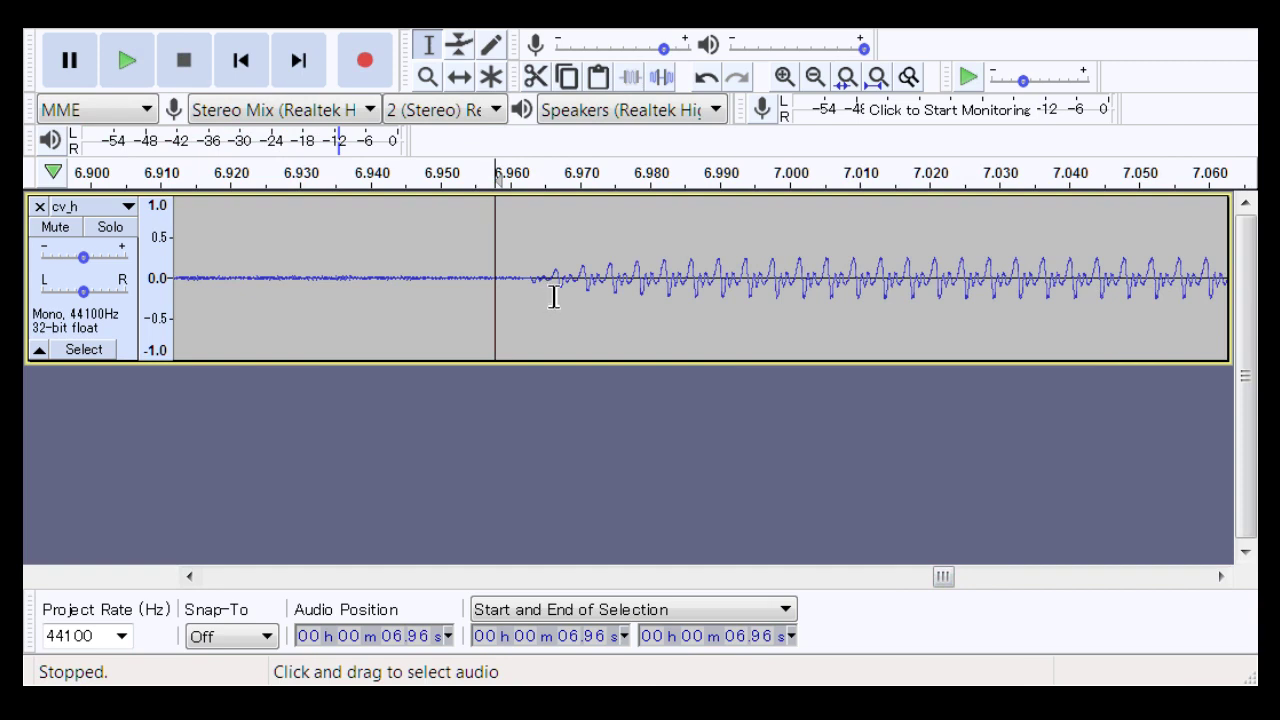
Step: Delete about 6.960–6.965 s, the weak start of the fifth vowel, and play from the join
left_click_drag(549, 299, 505, 322)
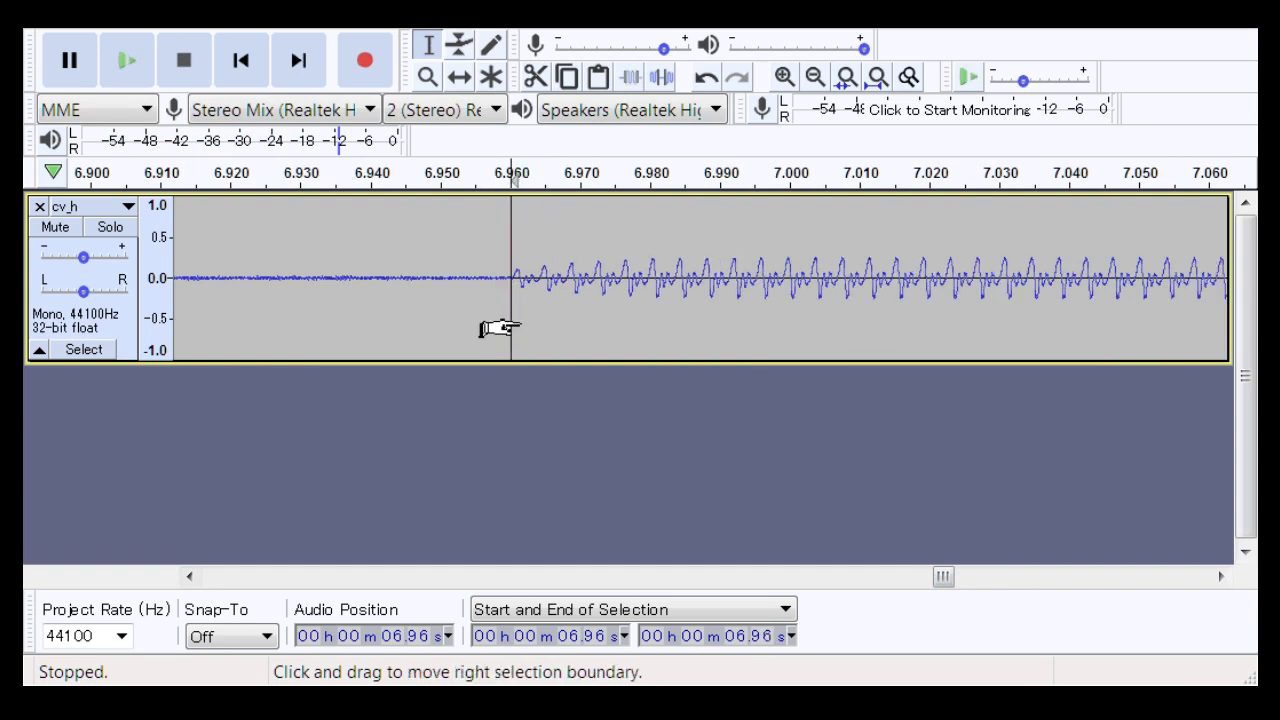
key("space")
key("space")
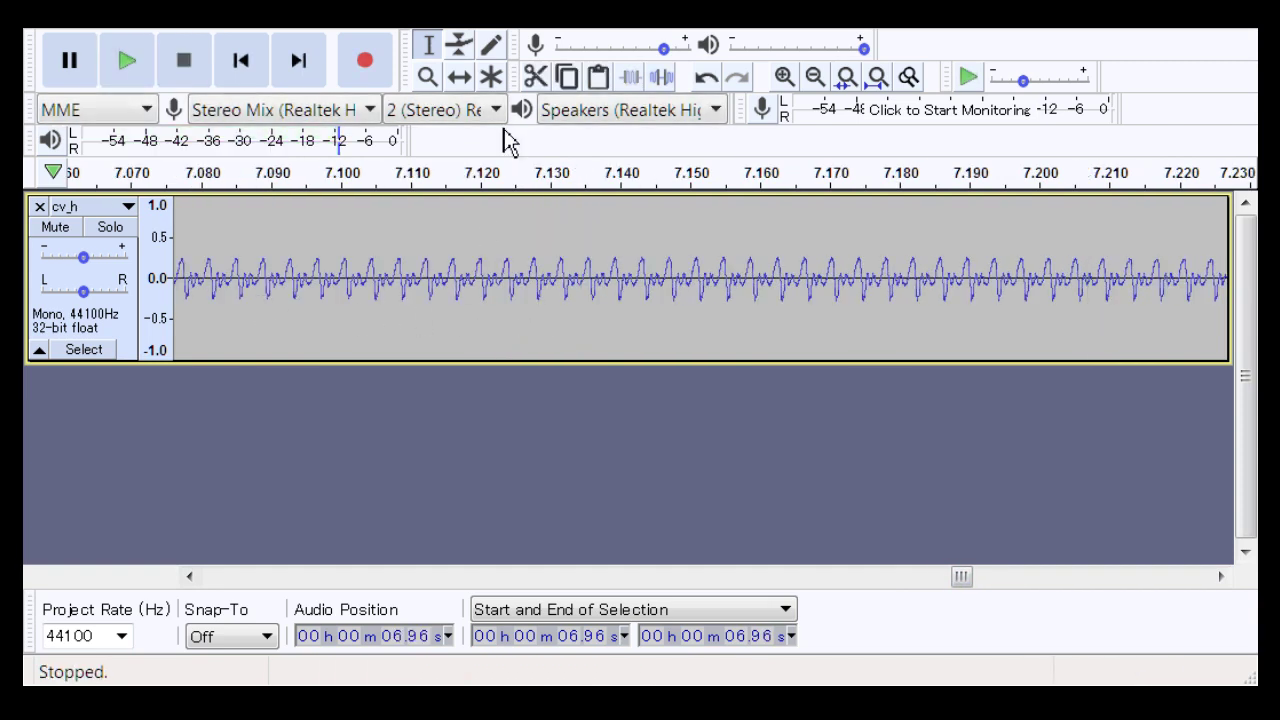
Step: Play the fifth sound from 6.92 s, including the end of its h noise, to recheck the join
left_click(428, 77)
right_click(468, 232)
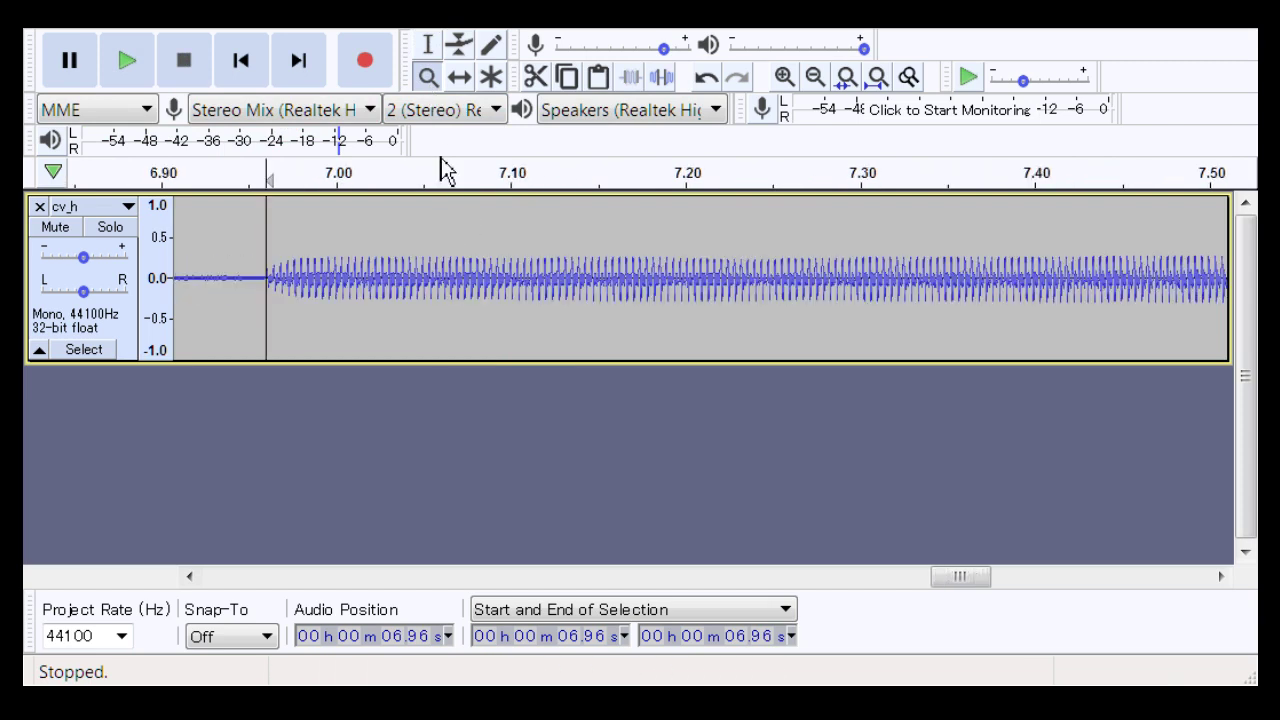
left_click(428, 46)
left_click(198, 270)
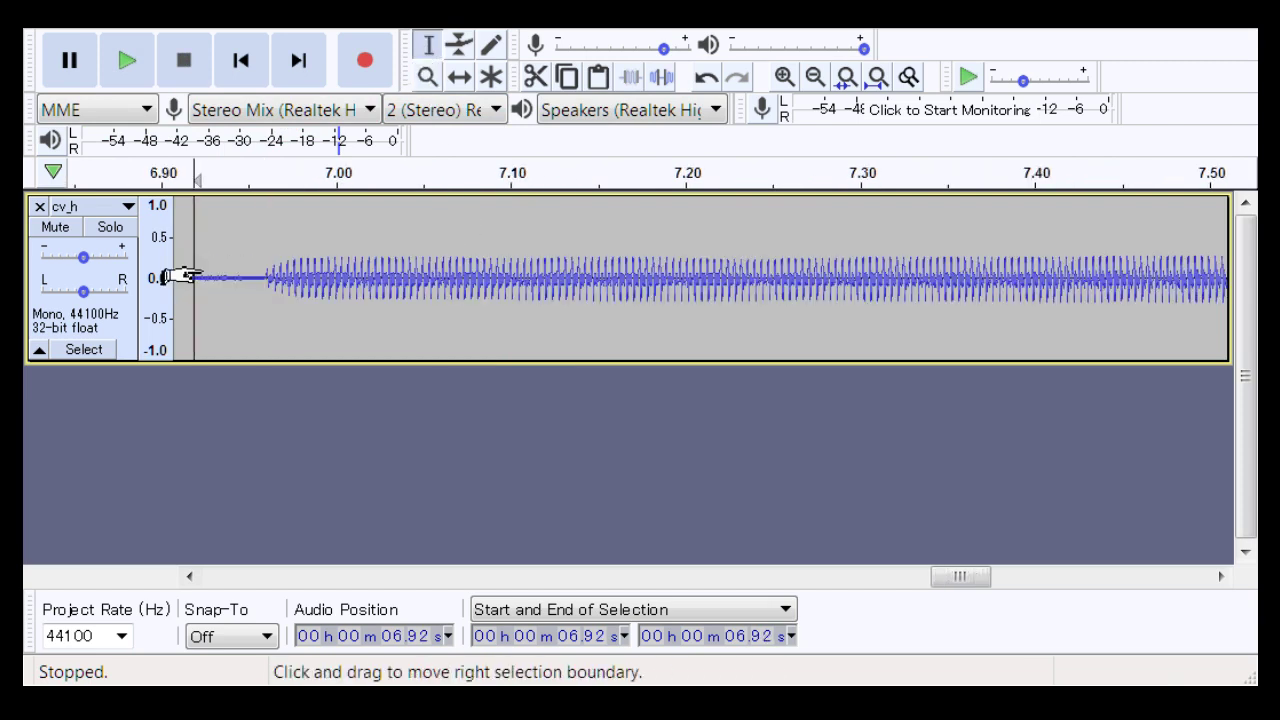
key("space")
key("space")
key("space")
key("space")
Step: Return to the fourth sound and play it from 5.36 s to recheck its join
left_click_drag(960, 577, 796, 605)
left_click(226, 328)
key("space")
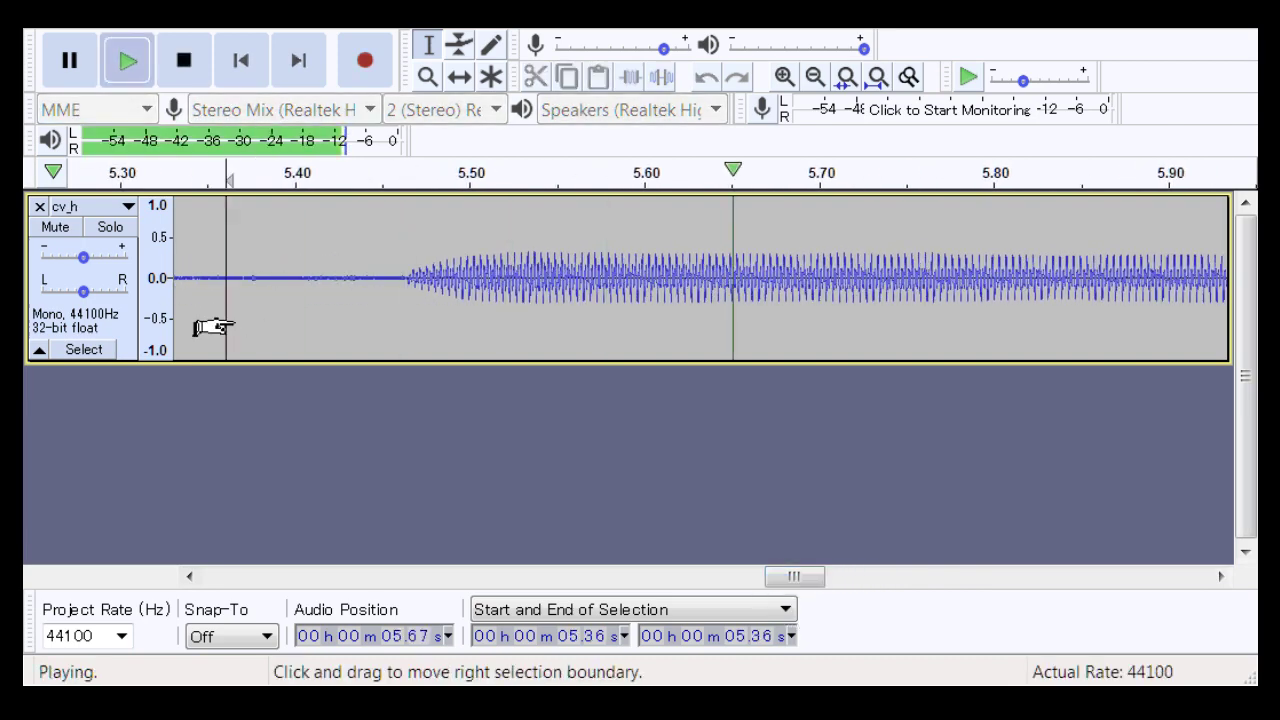
key("space")
key("space")
key("space")
Step: Return to the third sound and play it from 3.89 s to recheck its join
left_click_drag(820, 580, 474, 603)
left_click(296, 312)
key("space")
key("space")
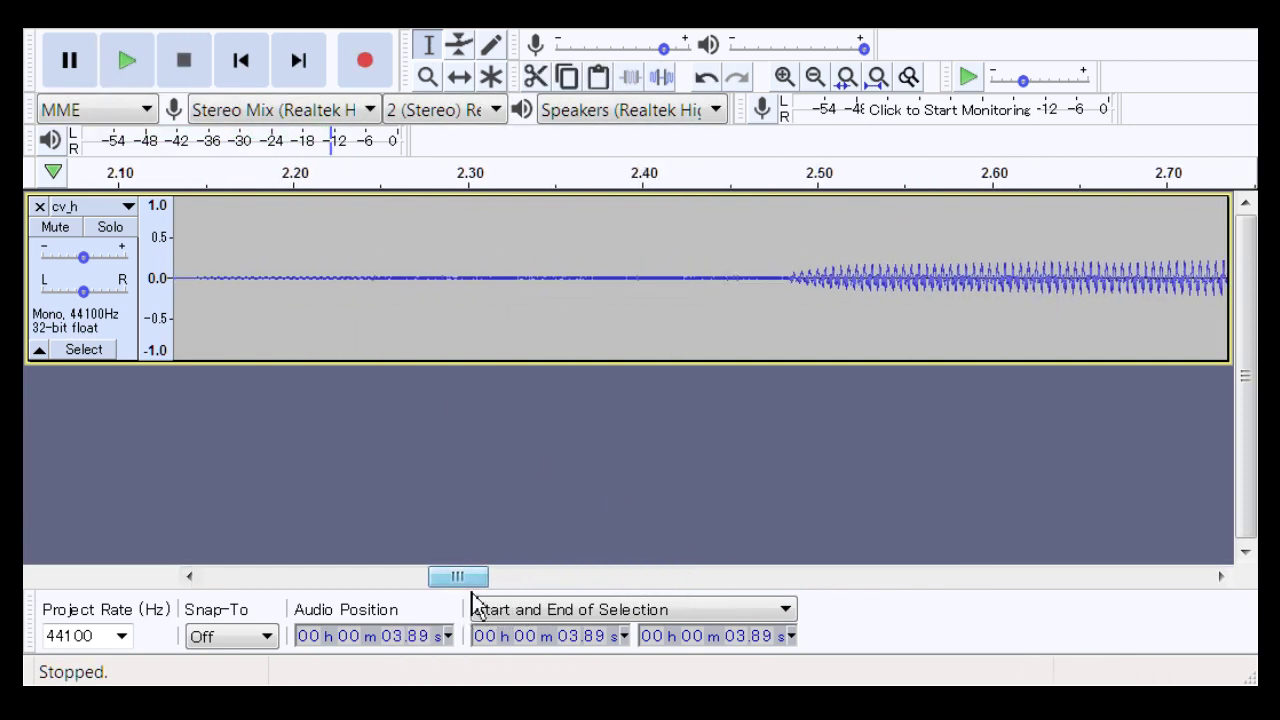
Step: Return to the second sound and play it from 2.39 s to recheck its join
left_click(622, 350)
key("space")
key("space")
key("space")
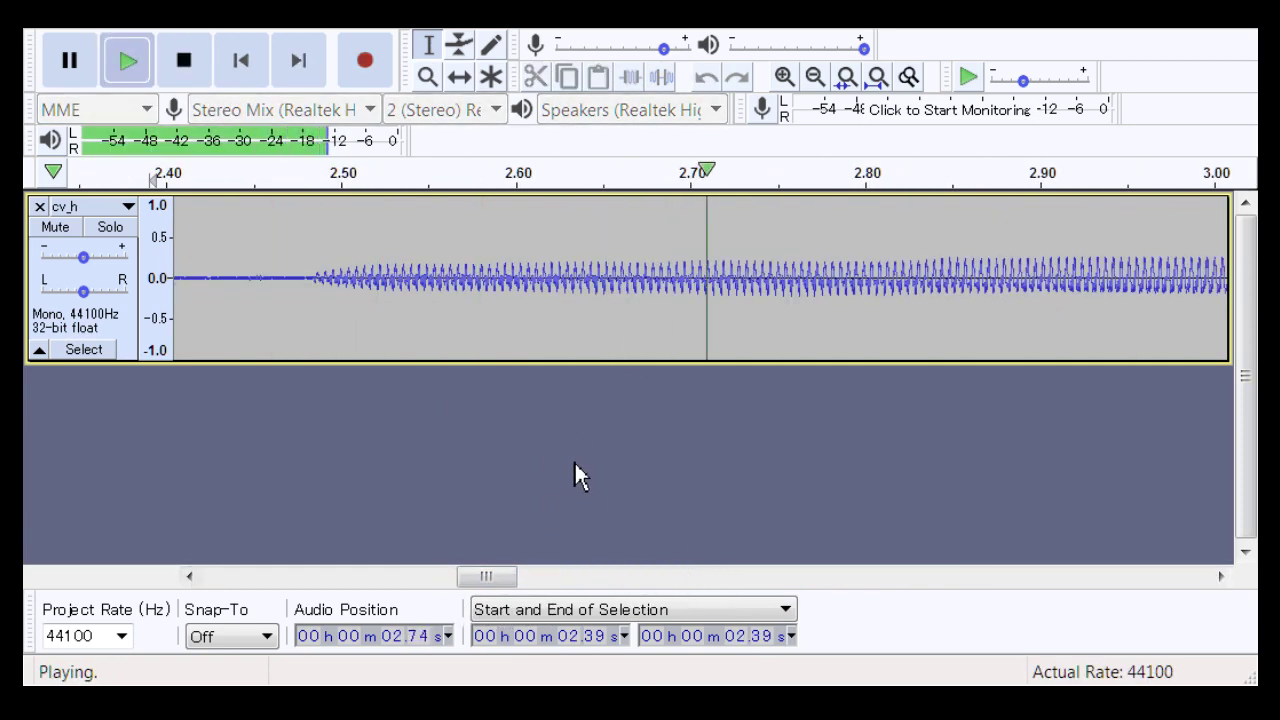
key("space")
Step: Return to the first sound and play it from 0.90 s to recheck its join
left_click_drag(486, 577, 215, 595)
left_click(378, 295)
key("space")
key("space")
key("space")
key("space")
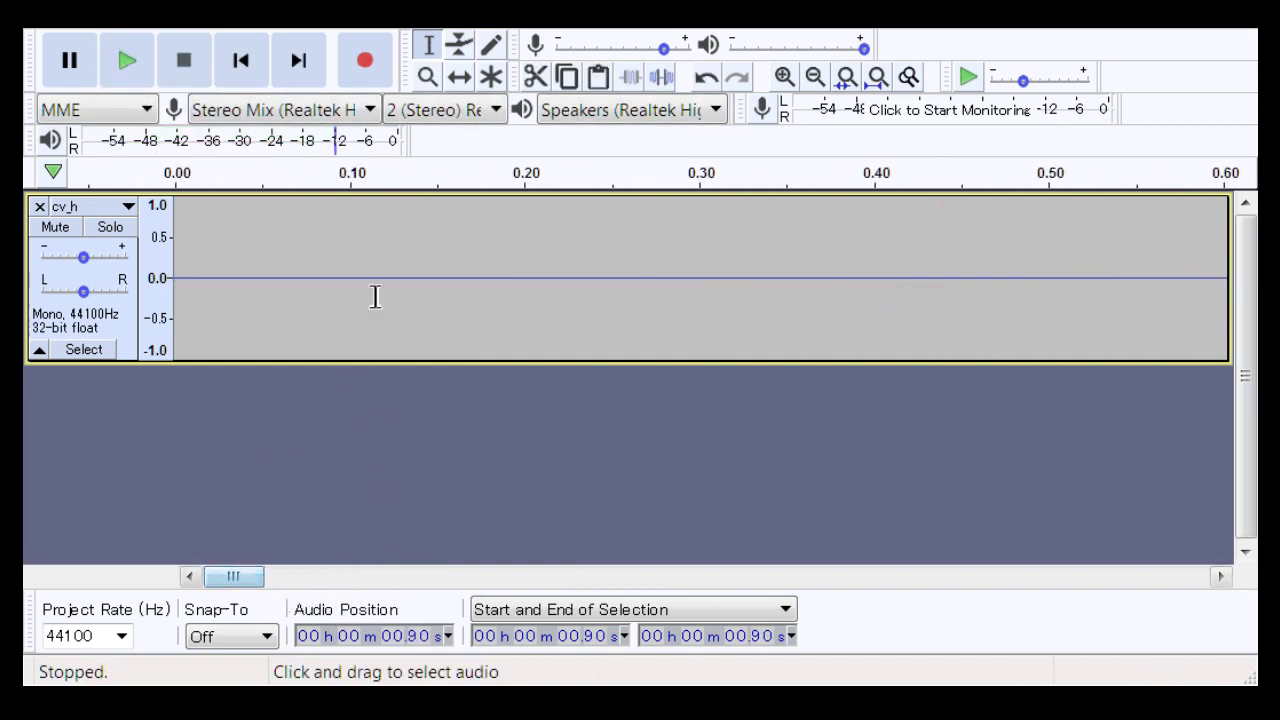
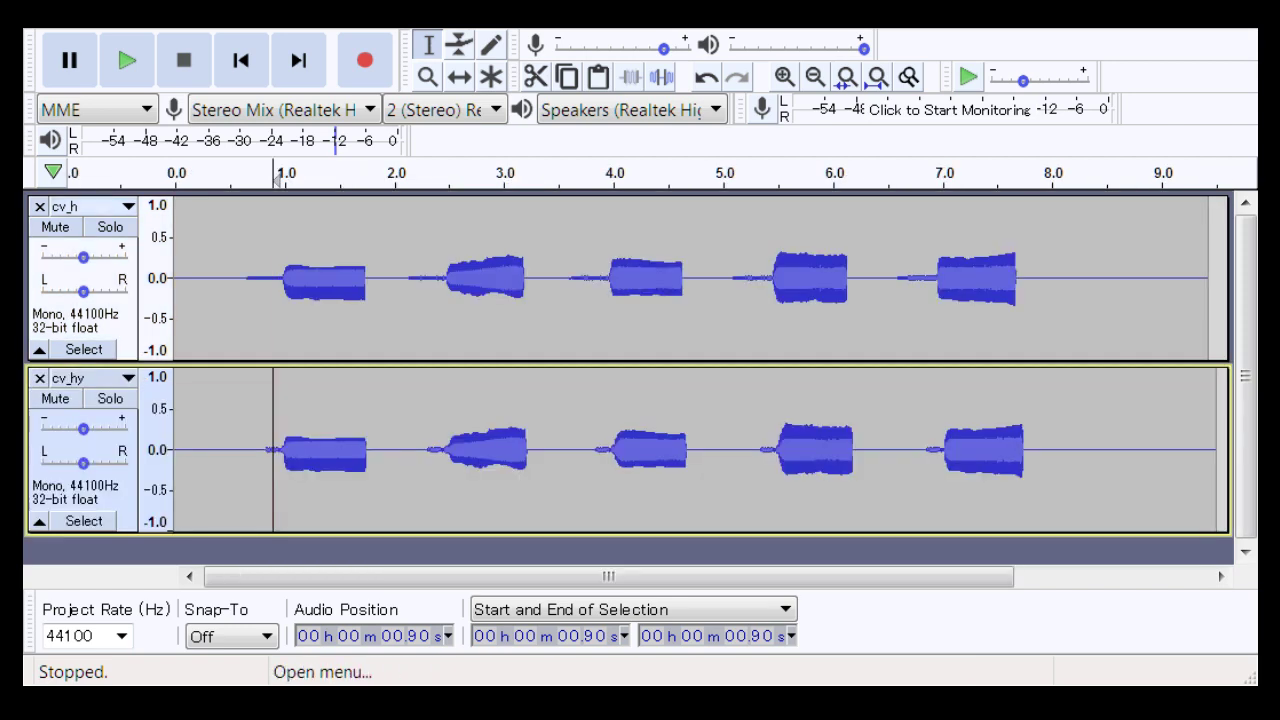
Step: Close the cv_h track and delete the quiet gap from 0.96 to 0.97 s at the first sound's join in cv_hy
left_click(39, 206)
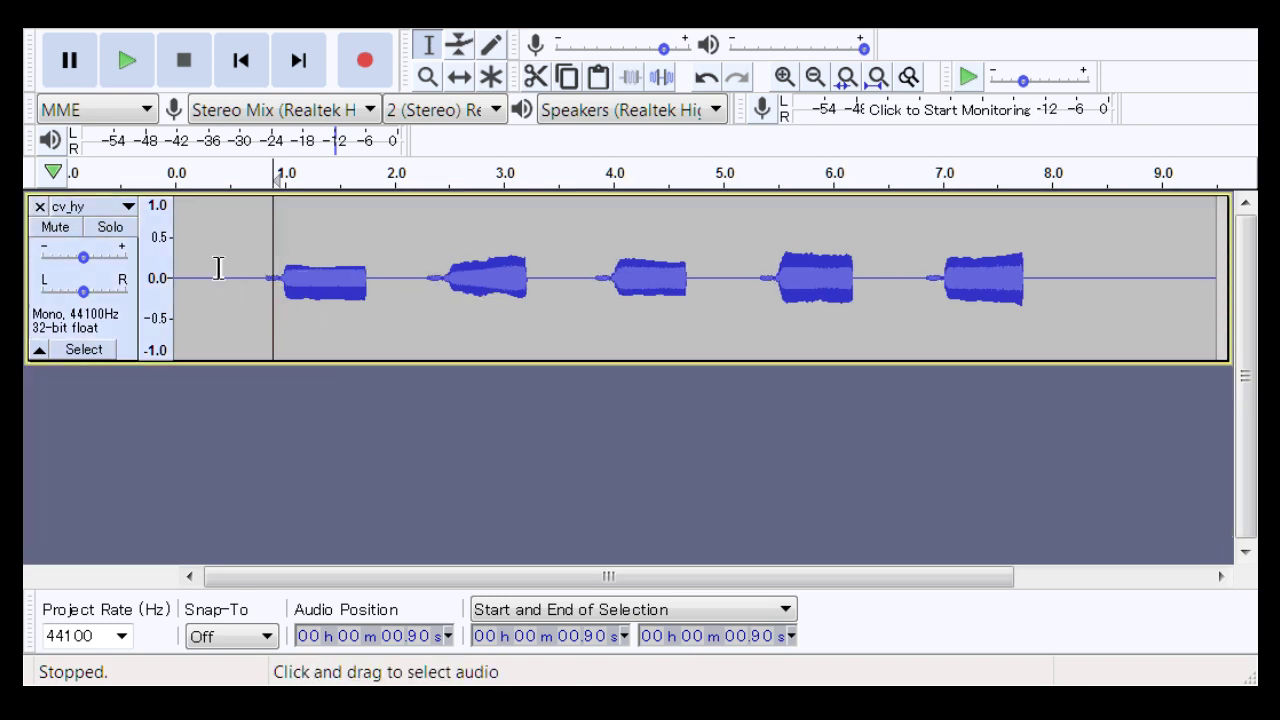
left_click(429, 80)
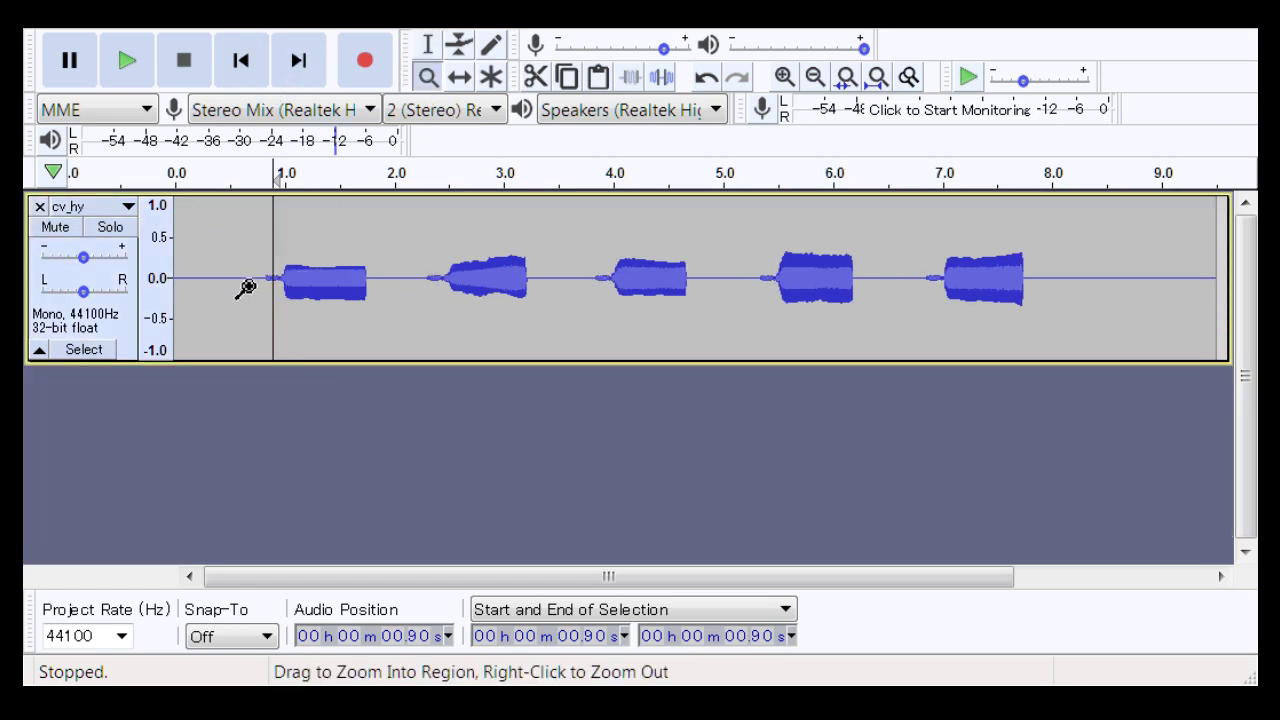
left_click_drag(250, 288, 295, 331)
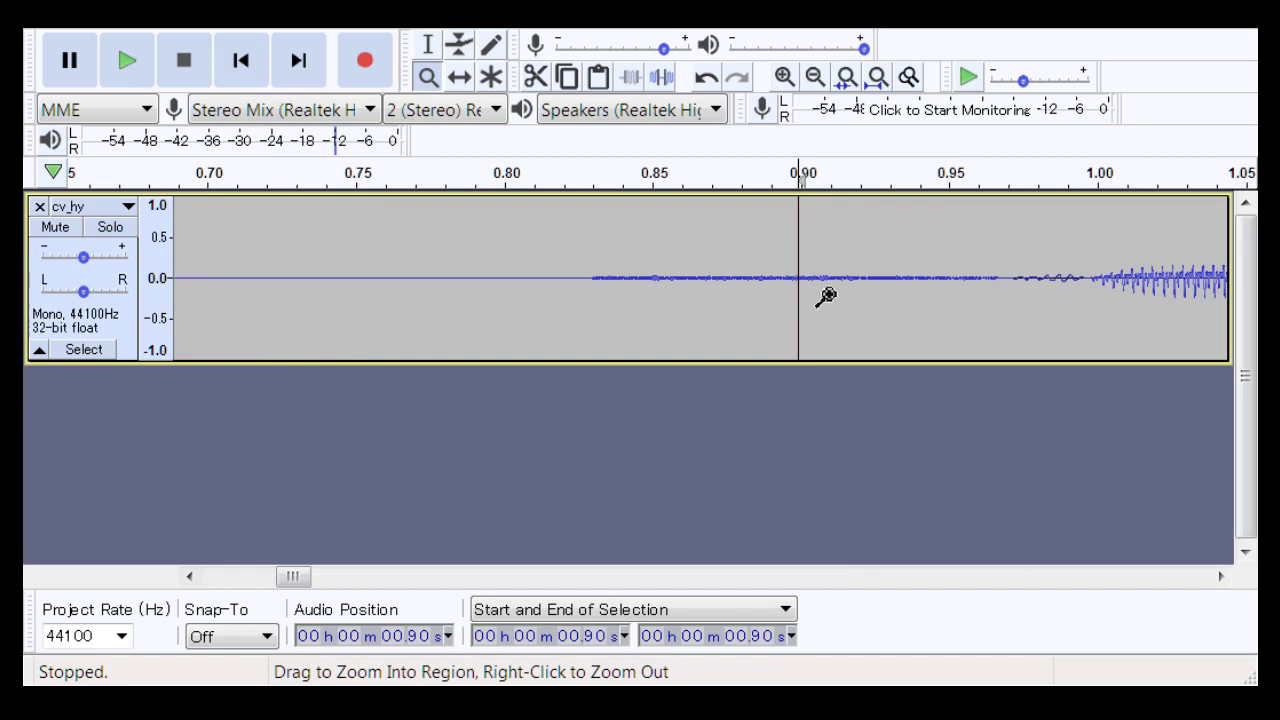
left_click(1221, 577)
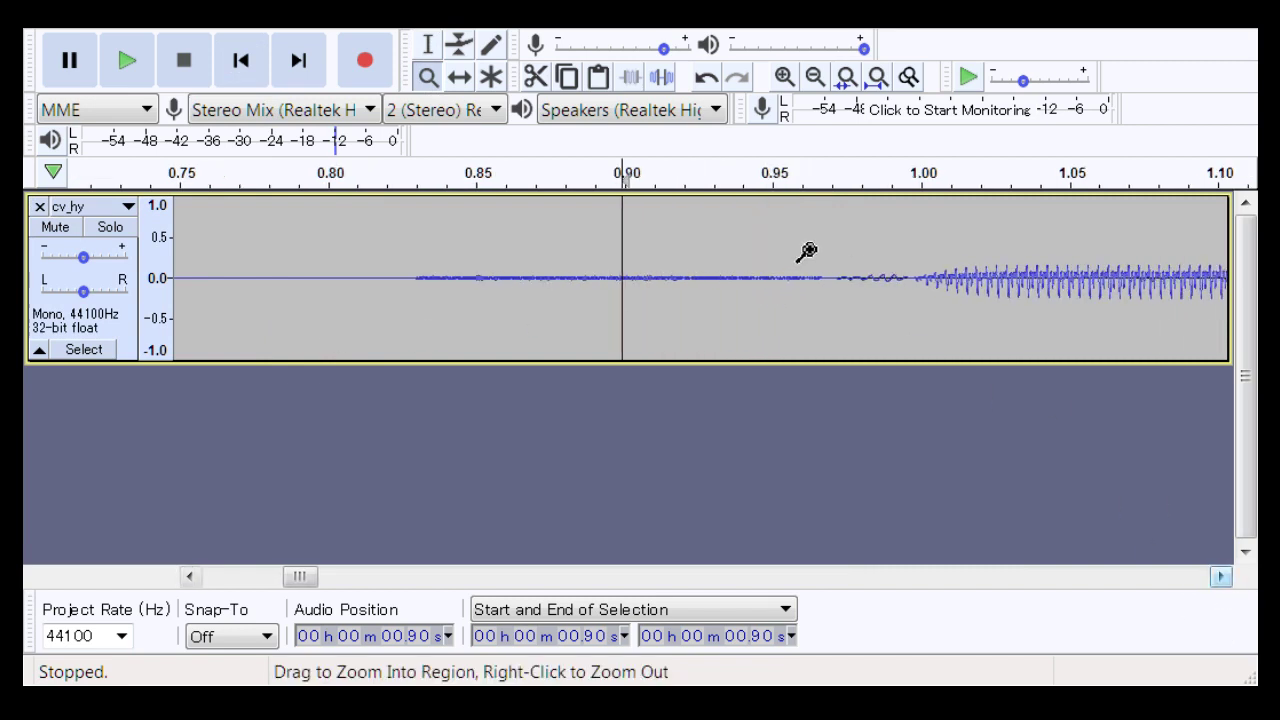
left_click_drag(795, 255, 953, 326)
right_click(967, 330)
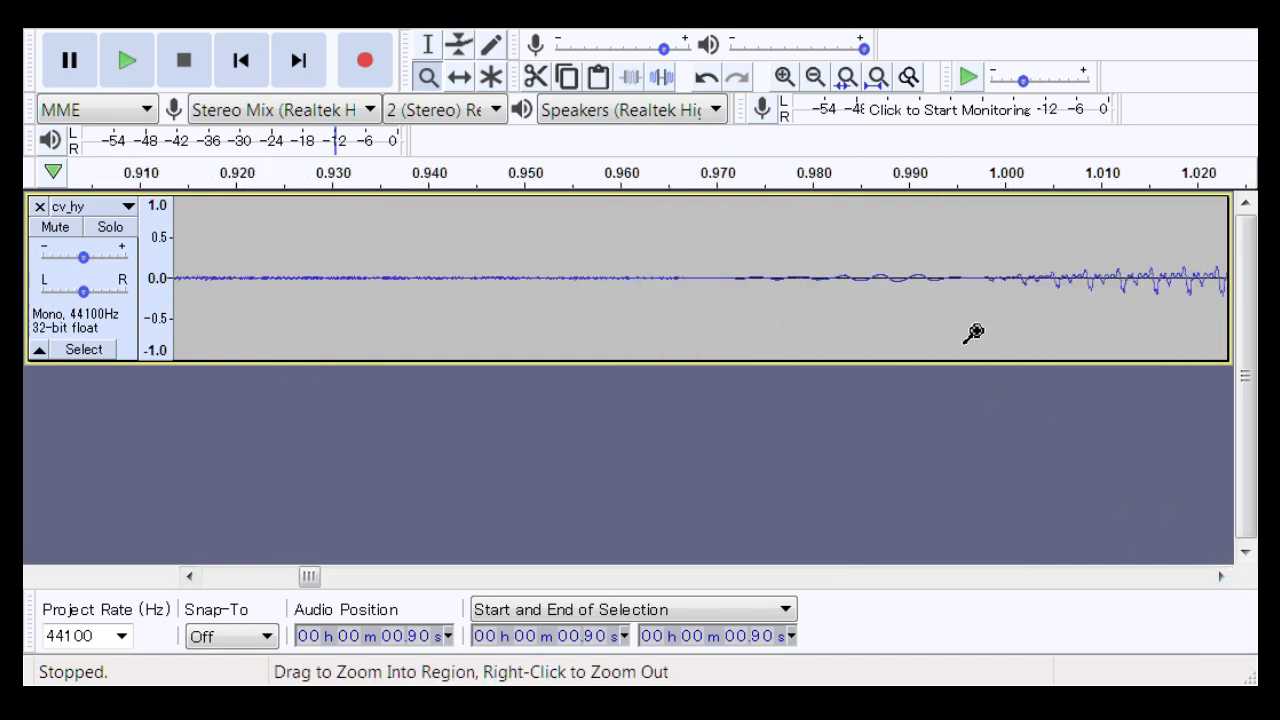
right_click(970, 331)
left_click(428, 45)
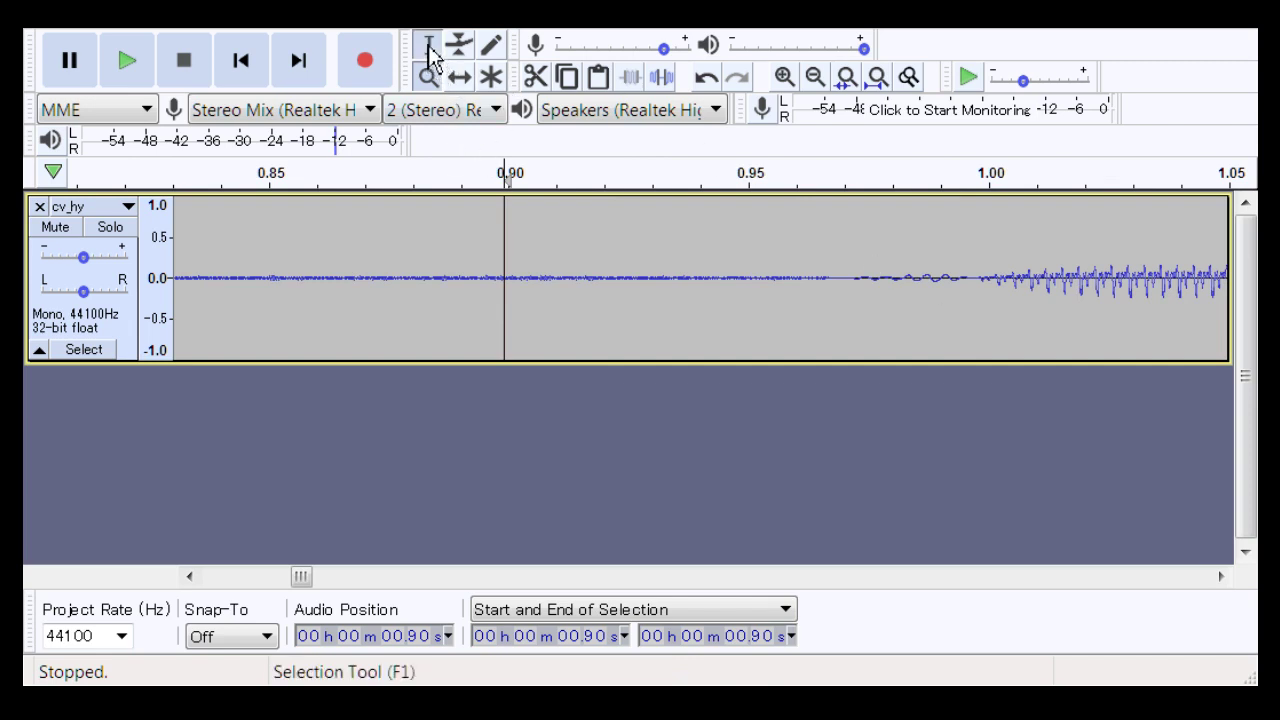
left_click_drag(803, 309, 862, 321)
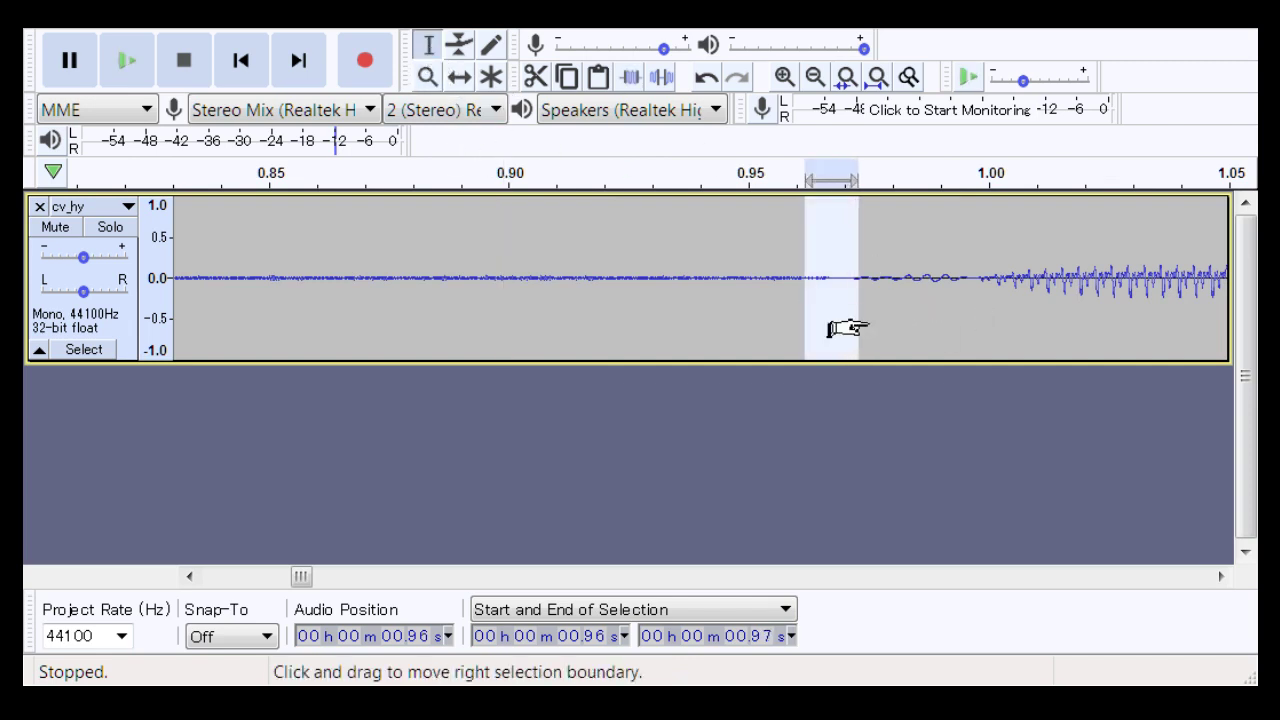
key("Left")
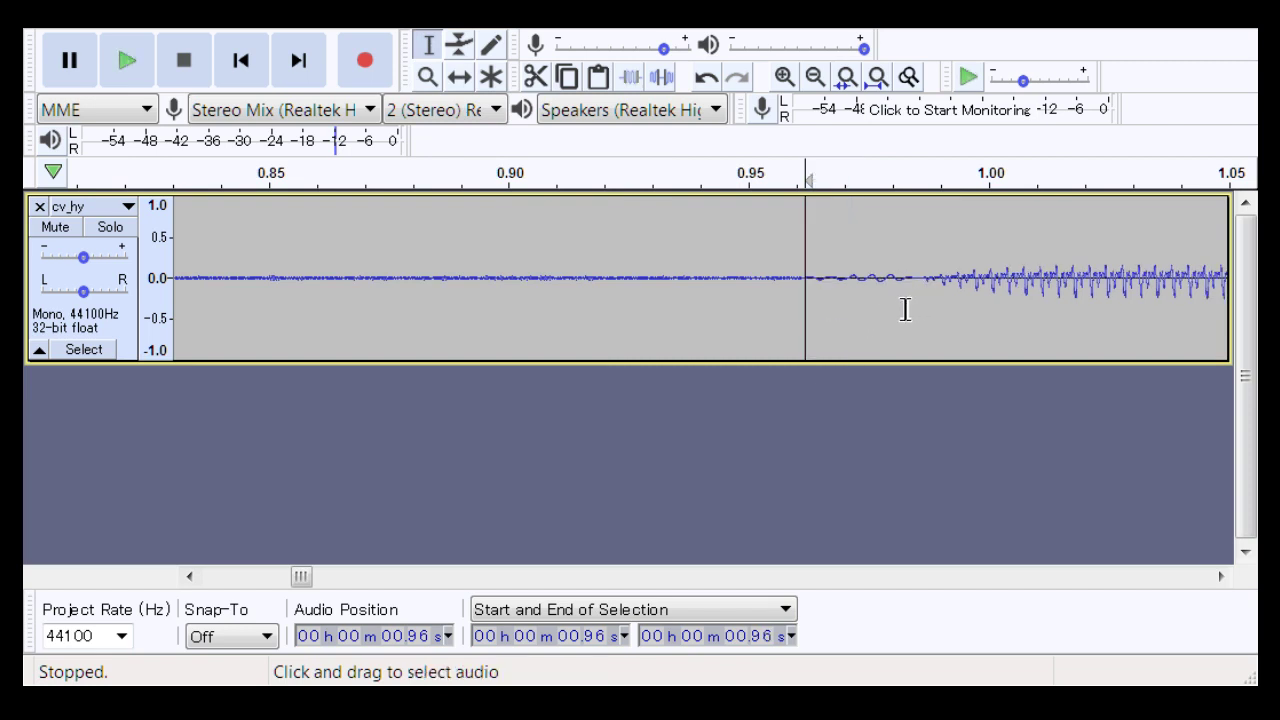
Step: Delete the first sound's second quiet gap from 0.98 to 0.99 s and check the join by playing from 0.89 s
left_click_drag(901, 309, 930, 328)
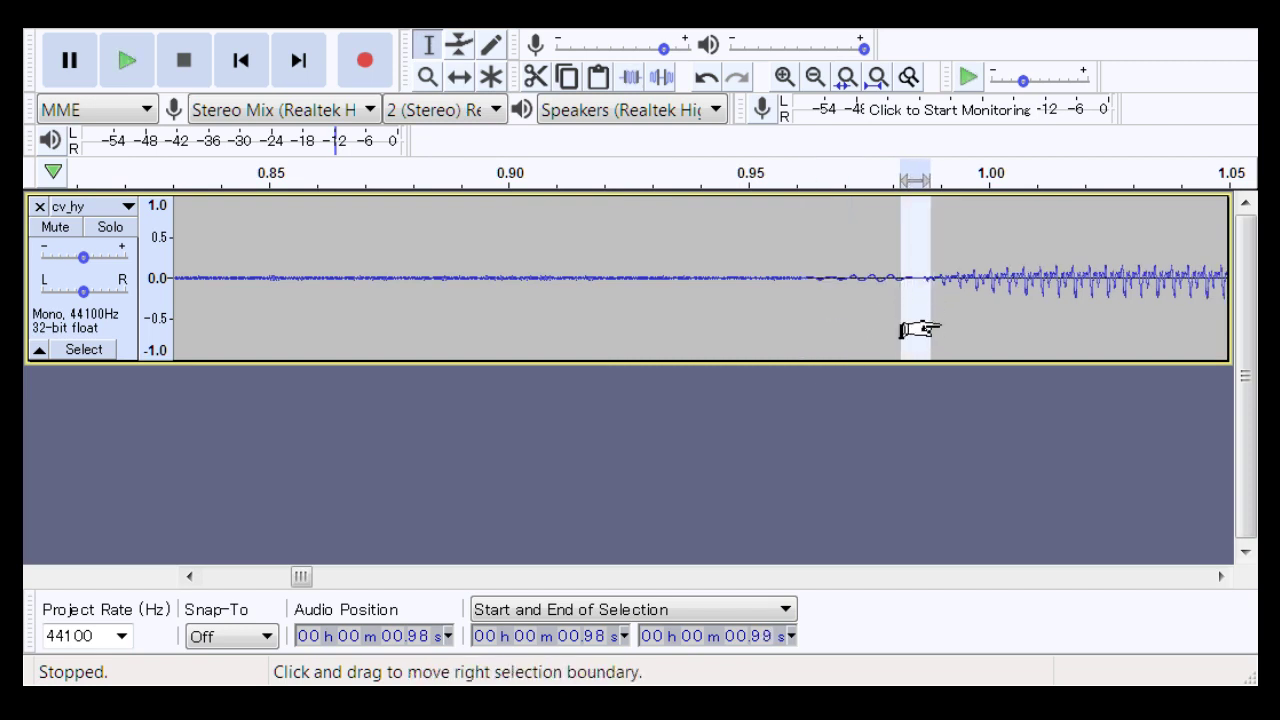
key("Left")
left_click(451, 295)
key("space")
key("space")
key("space")
key("space")
key("space")
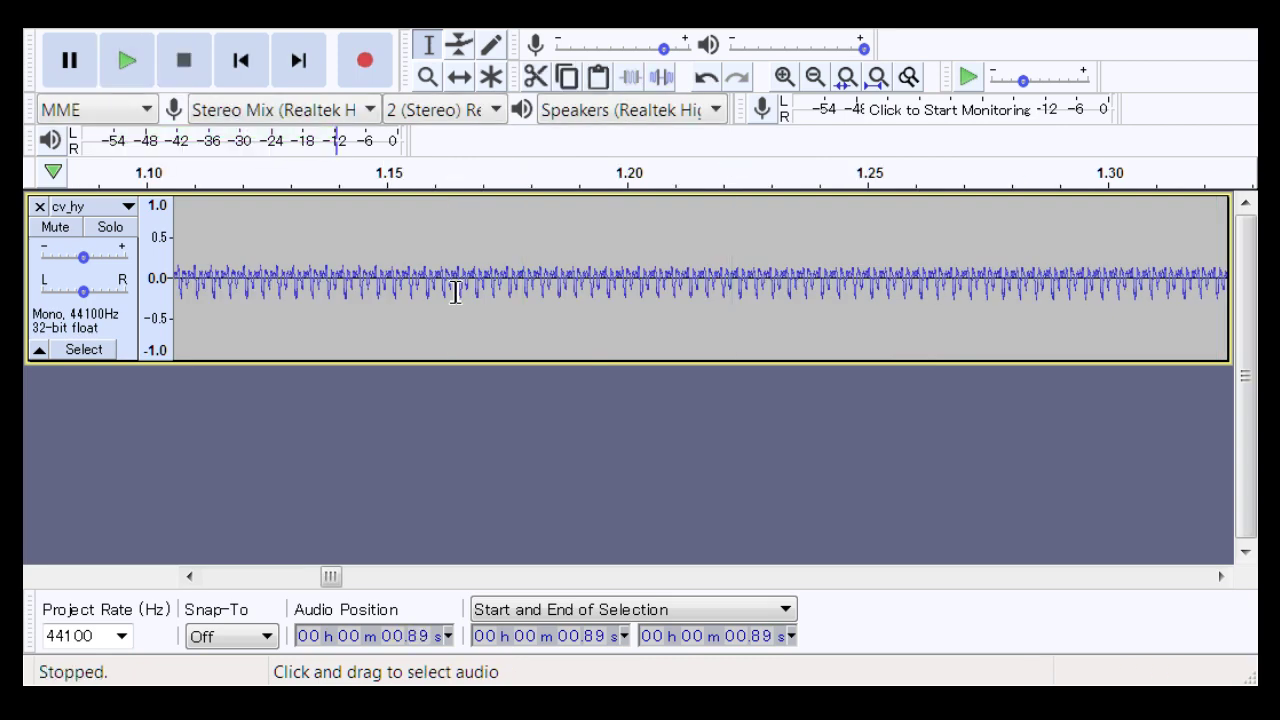
key("space")
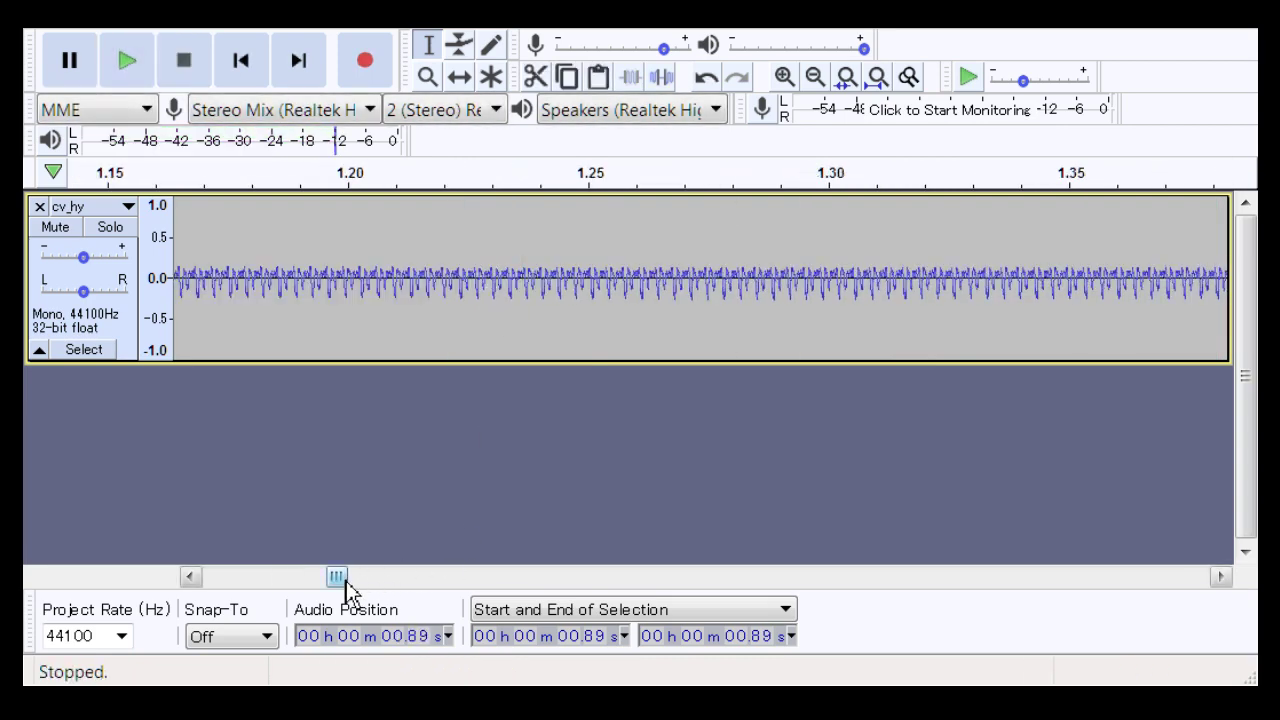
Step: Delete the quiet gap from 2.43 s to about 2.45 s in the second sound and play it from 2.41 s
left_click_drag(340, 580, 474, 596)
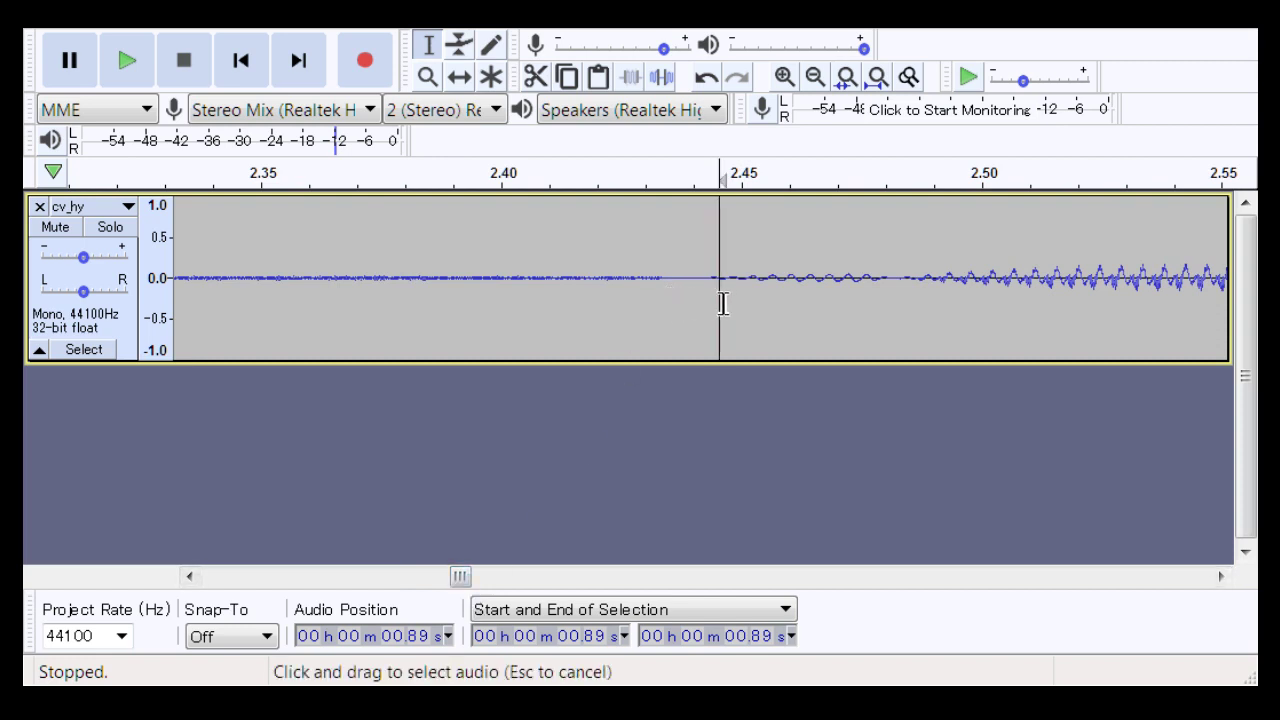
left_click_drag(723, 303, 651, 334)
left_click(648, 342)
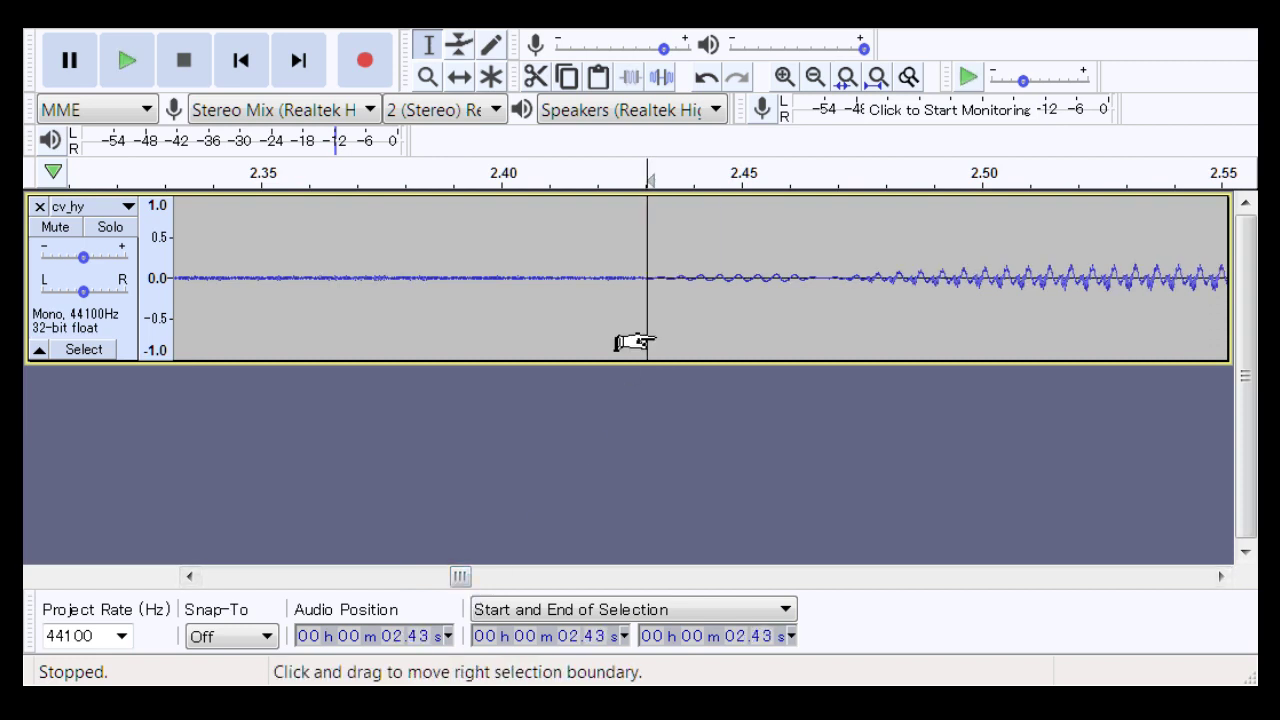
left_click(528, 339)
key("space")
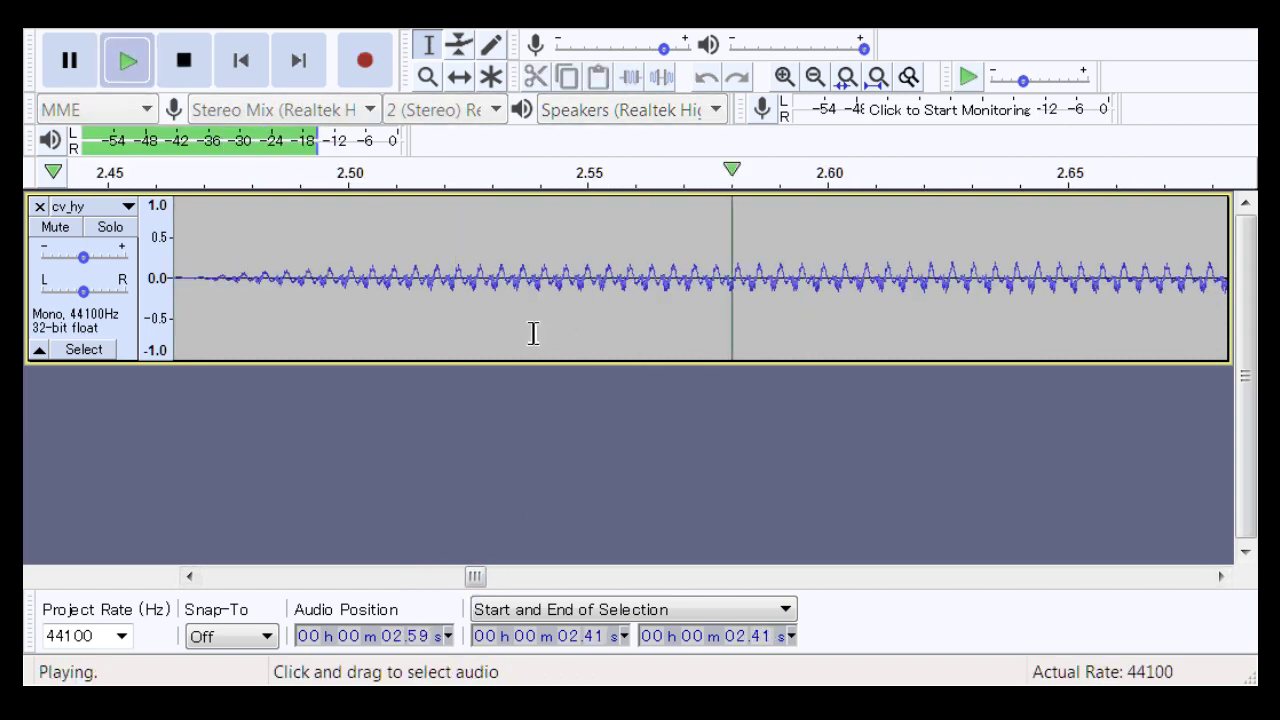
key("space")
Step: Trim the second sound's remaining quiet gap around 2.46 s and play it from 2.40 s
left_click_drag(477, 586, 471, 600)
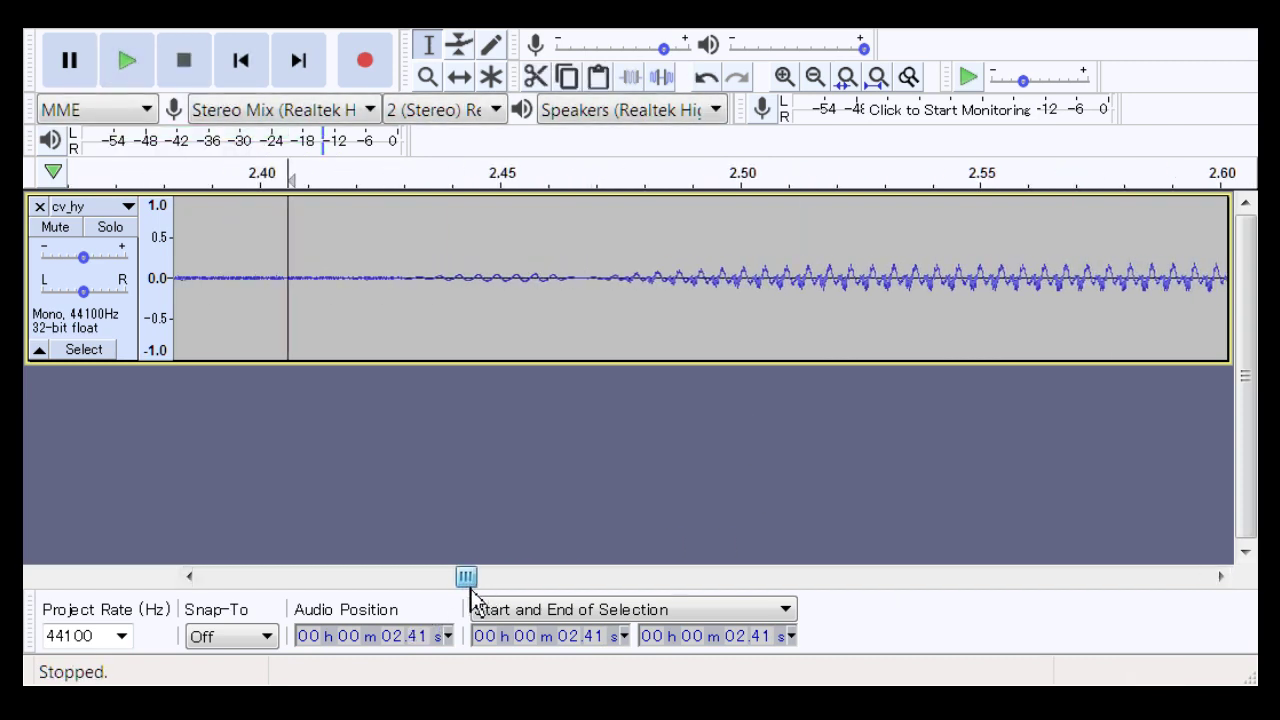
mouse_move(563, 305)
left_mouse_down()
mouse_move(608, 309)
mouse_move(563, 318)
left_mouse_up()
left_click(280, 317)
key("space")
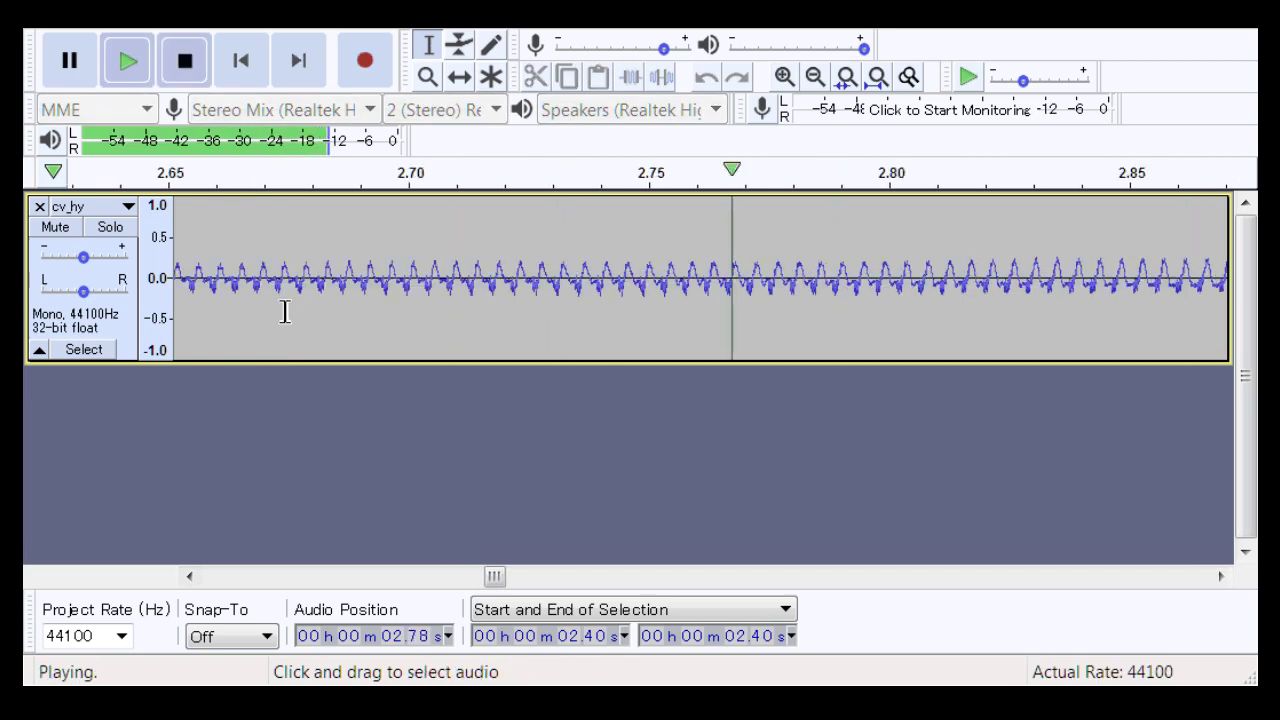
key("space")
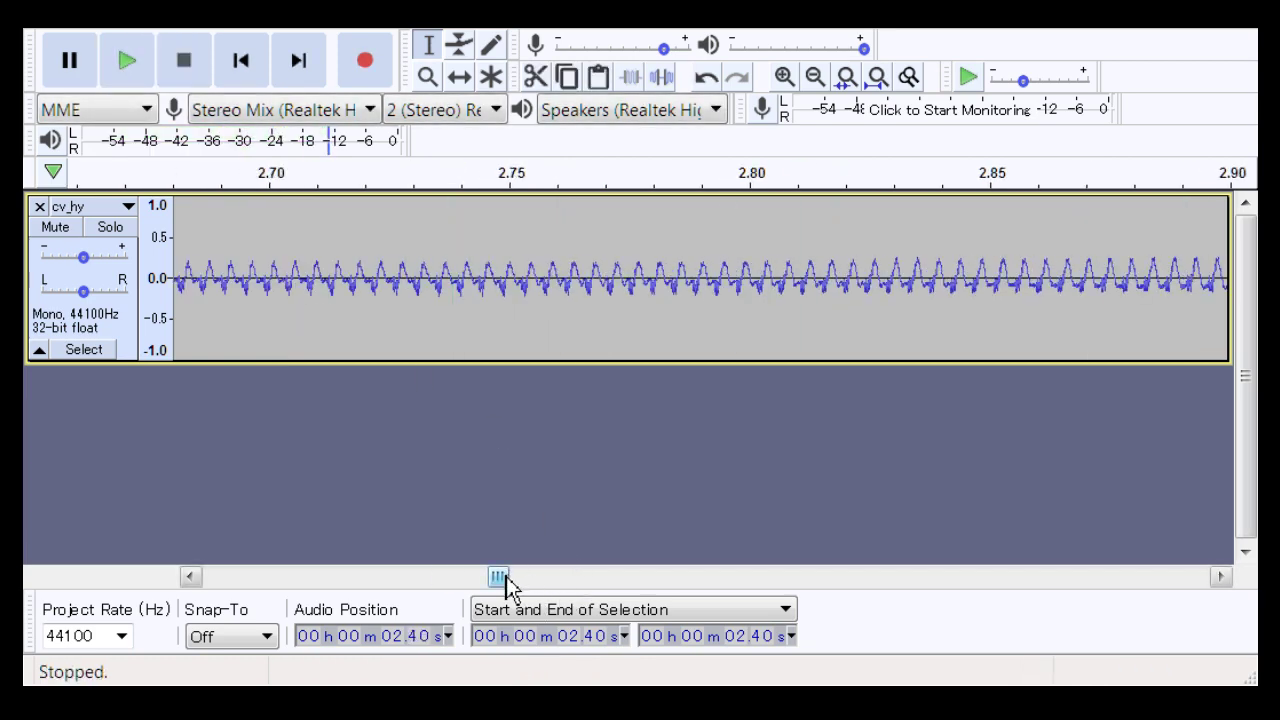
Step: Delete the quiet gap from about 3.94 to 3.95 s in the third sound and play it from 3.89 s
left_click_drag(505, 588, 629, 580)
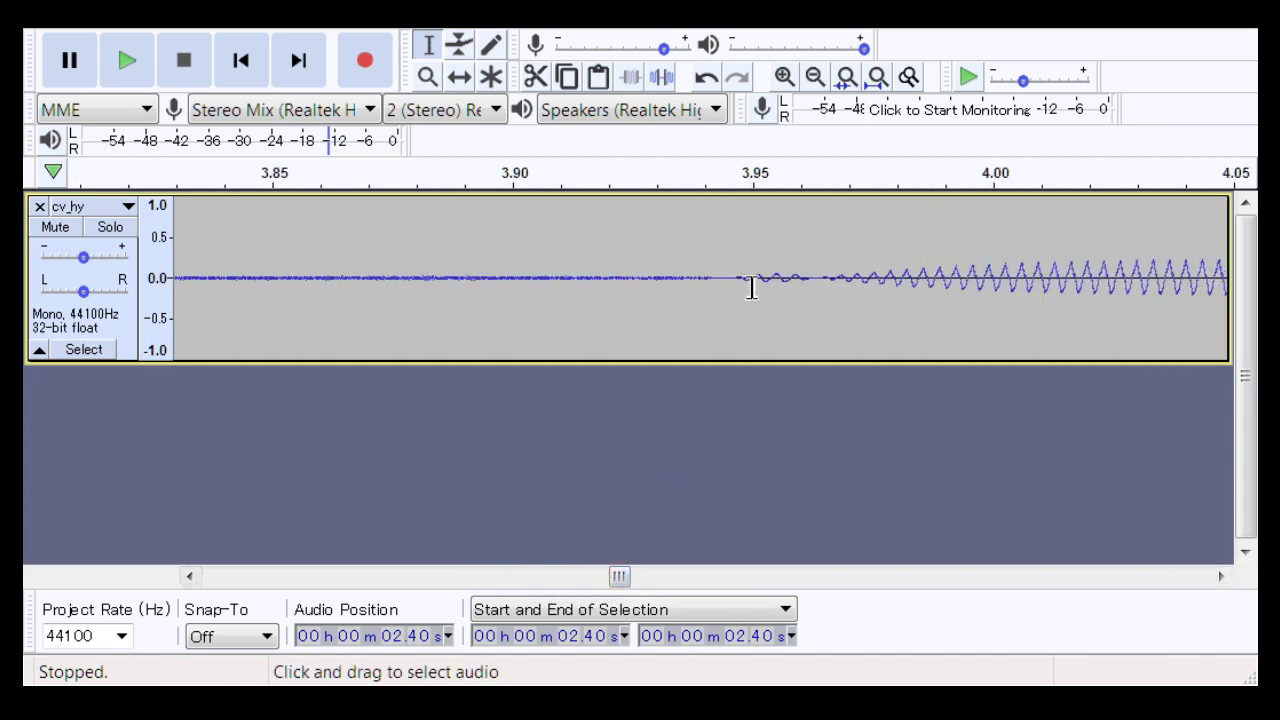
left_click_drag(748, 289, 702, 307)
left_click(443, 312)
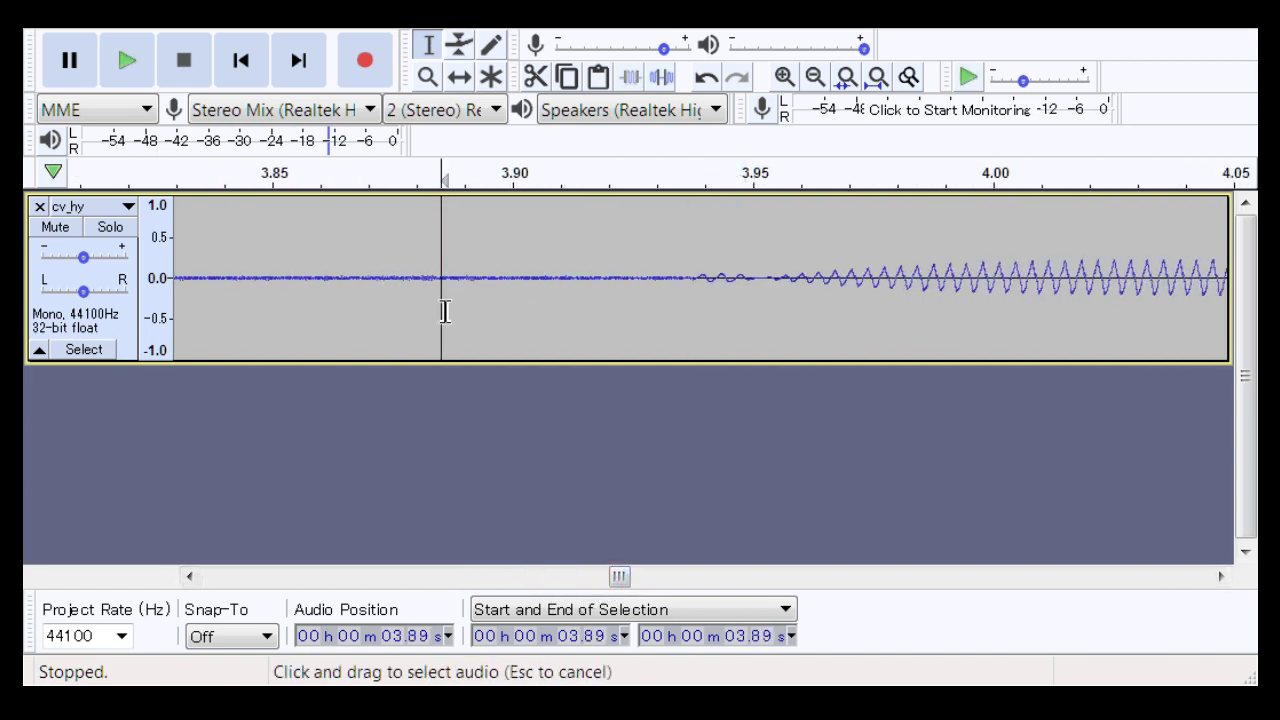
key("space")
key("space")
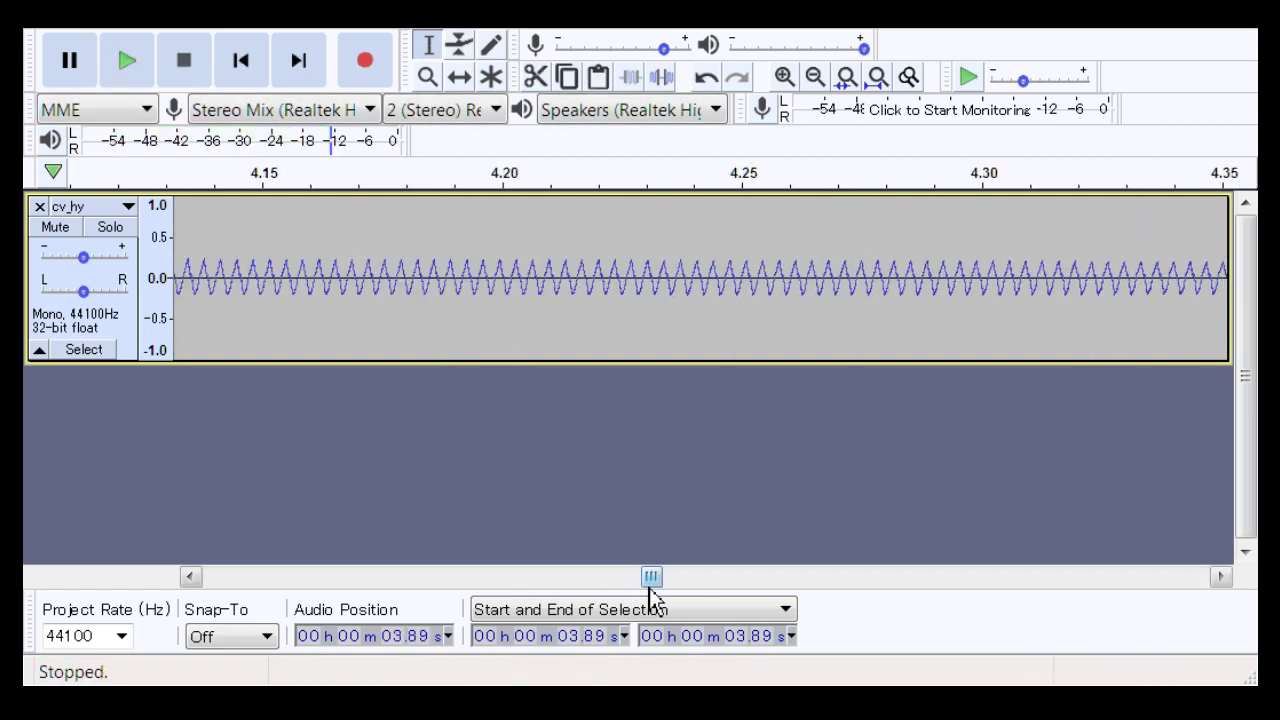
Step: Delete the third sound's remaining short gap starting at 3.95 s and check the join by playing from 3.90 s
left_click_drag(648, 576, 625, 620)
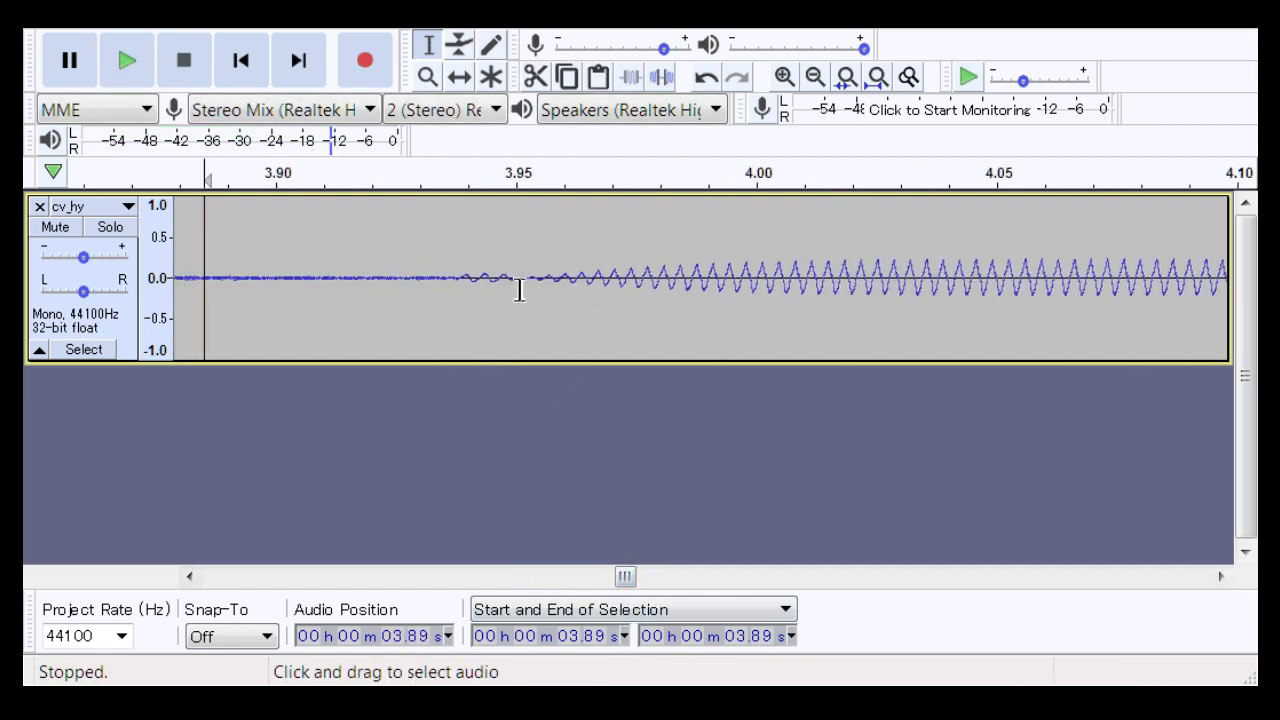
left_click_drag(514, 288, 529, 329)
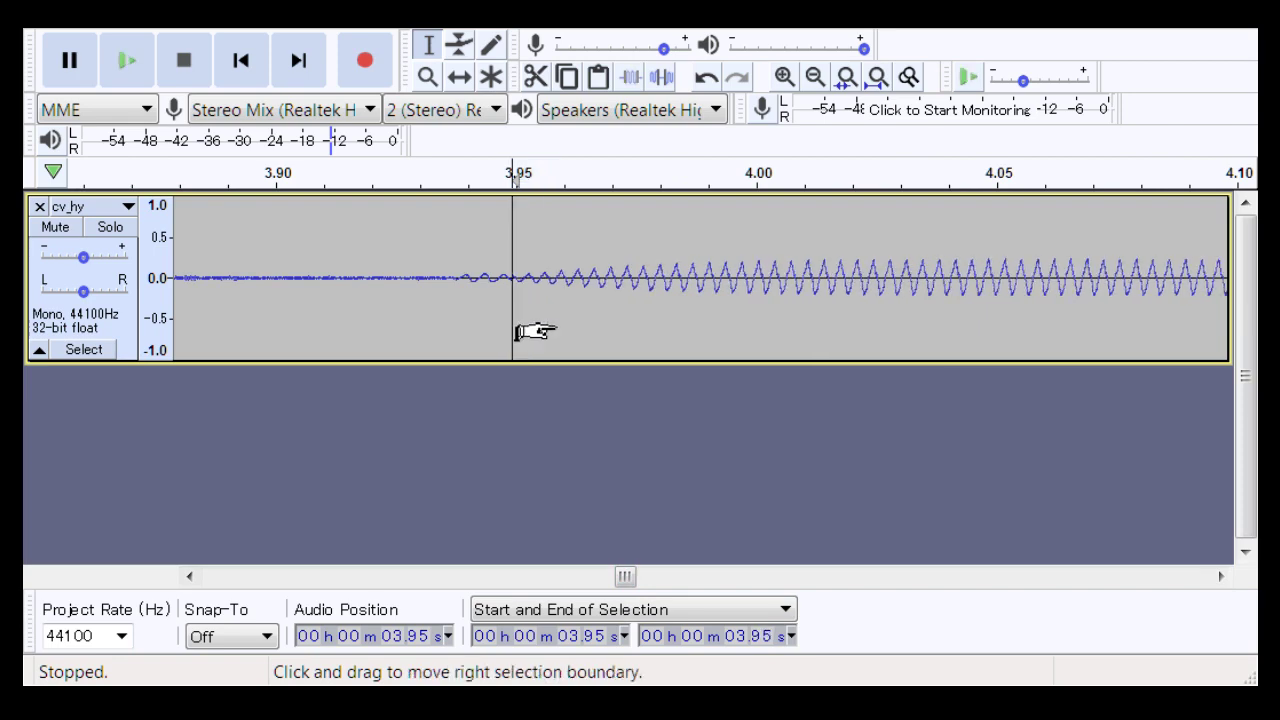
left_click(271, 309)
key("space")
key("space")
key("space")
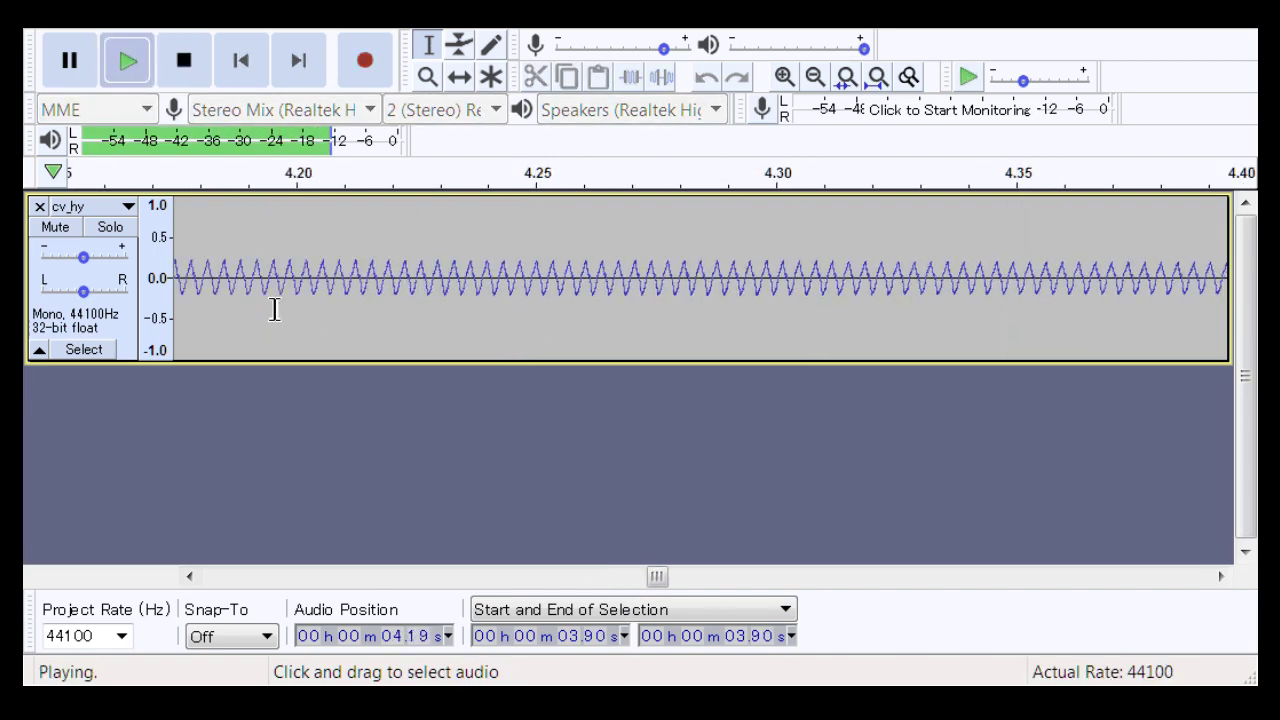
key("space")
key("space")
key("space")
Step: Delete the quiet gap from 5.42 s to about 5.43 s in the fourth sound and play it from 5.38 s
left_click_drag(671, 579, 800, 579)
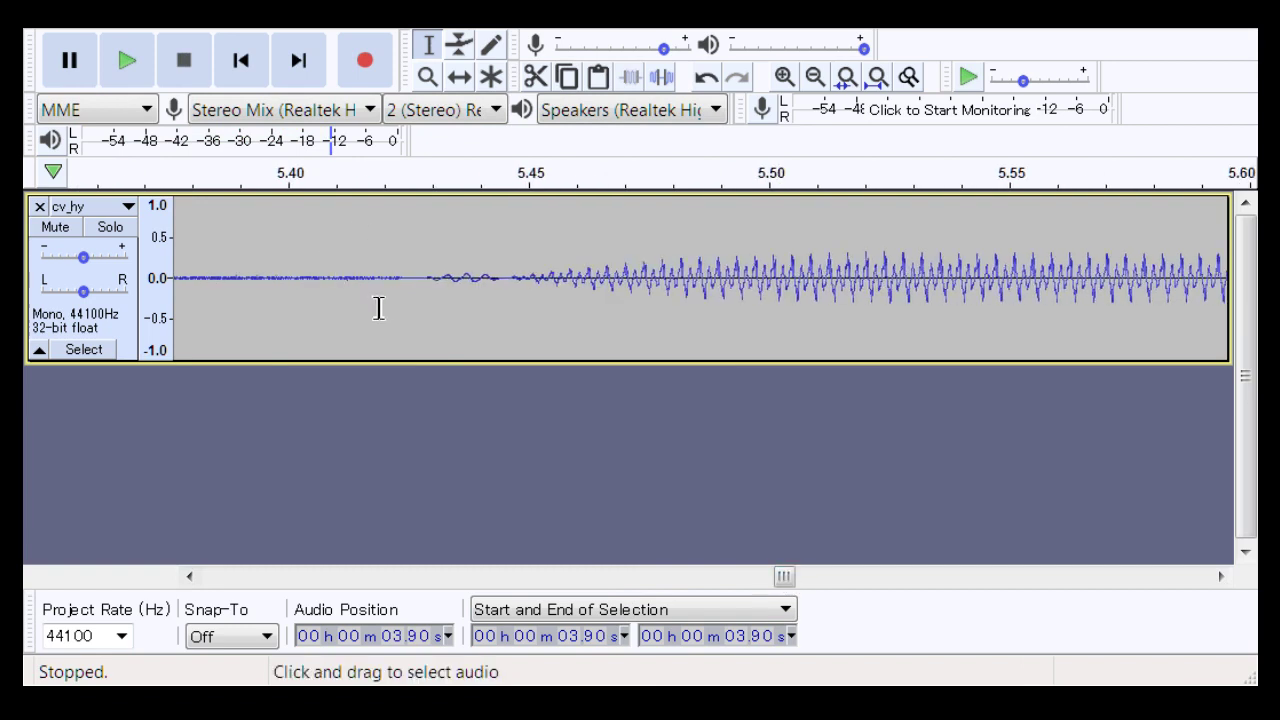
left_click_drag(378, 306, 433, 340)
key("Delete")
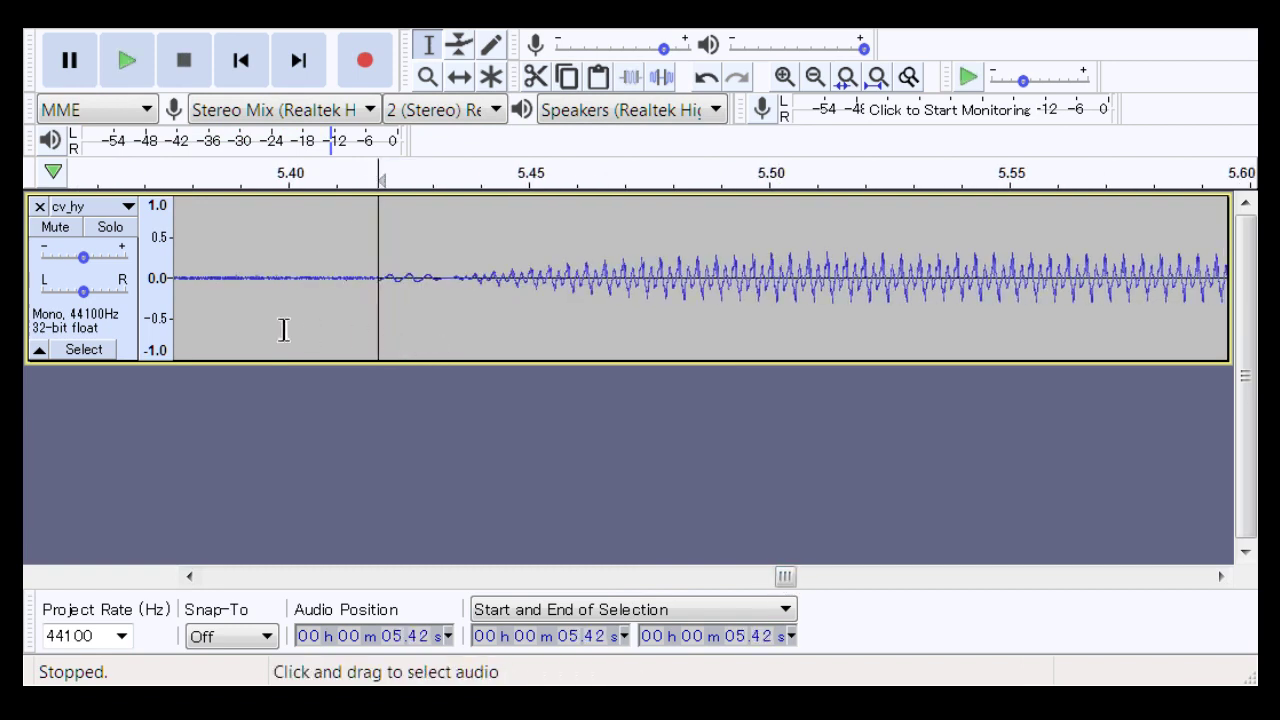
left_click(187, 314)
key("space")
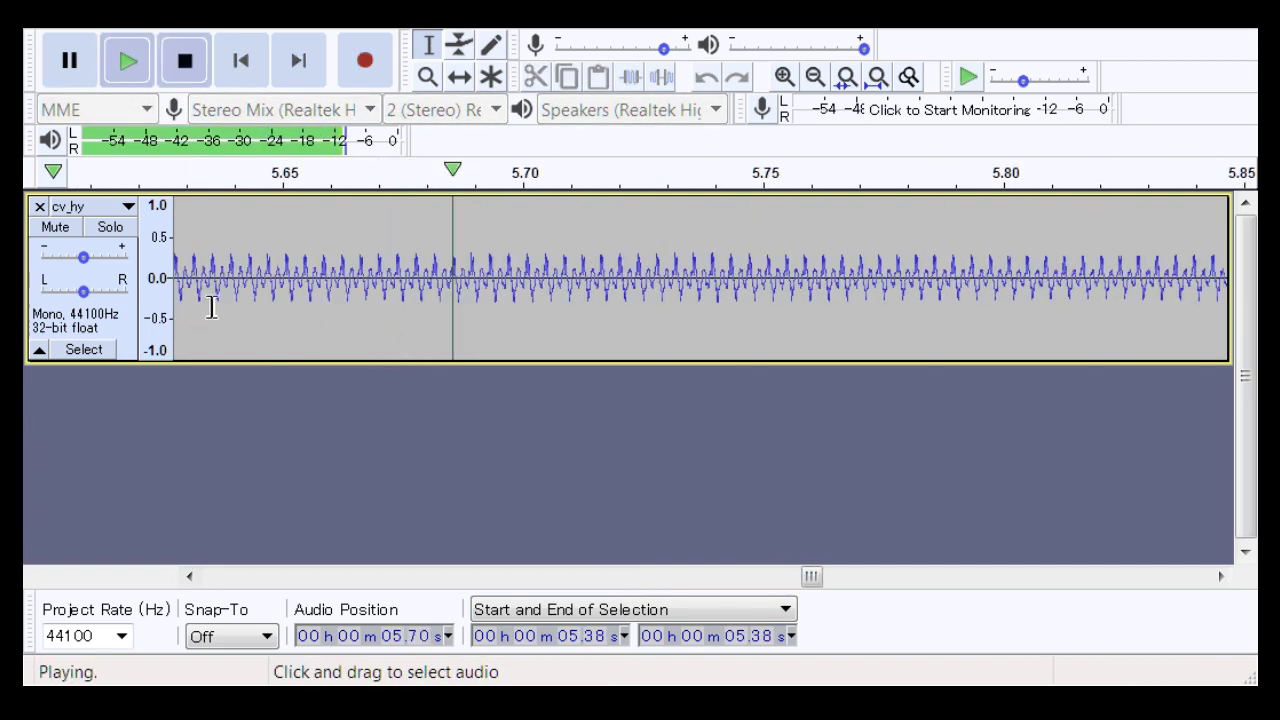
key("space")
Step: Trim the fourth sound's remaining quiet gap around 5.43 s and play it from 5.42 s
left_click_drag(278, 299, 310, 316)
left_click(277, 316)
left_click(204, 316)
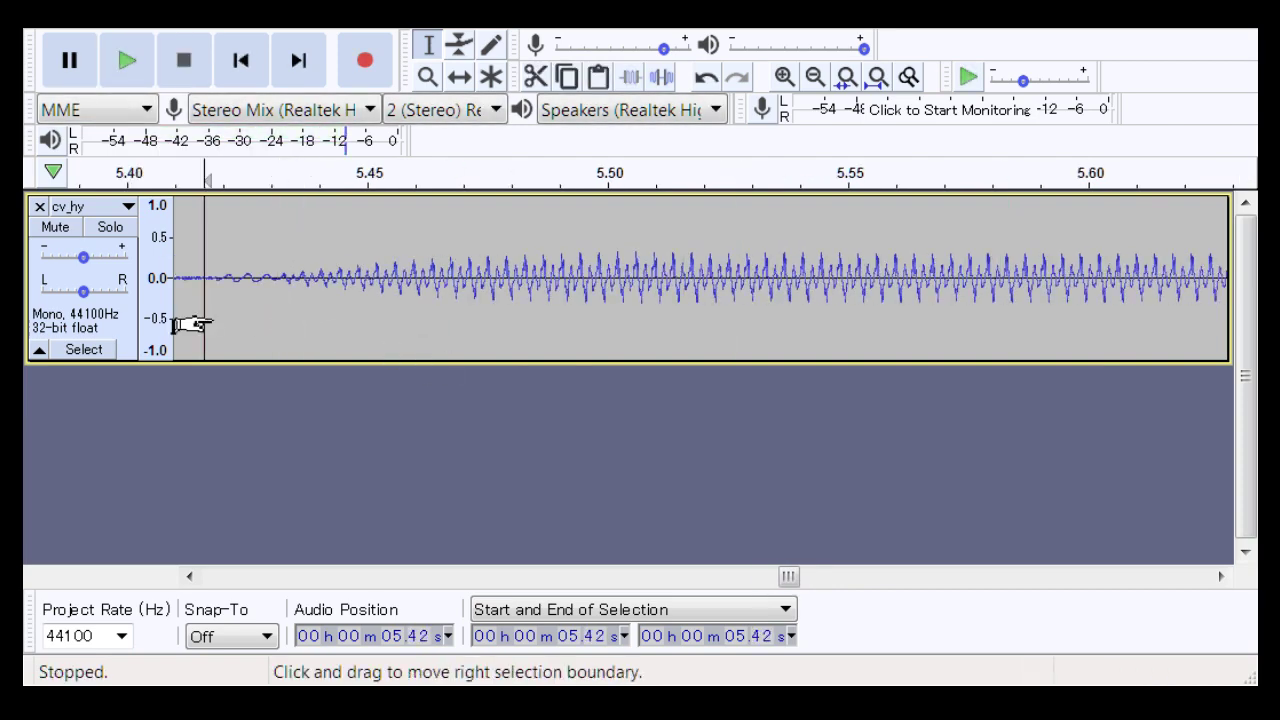
scroll(208, 318, "right", 3)
key("space")
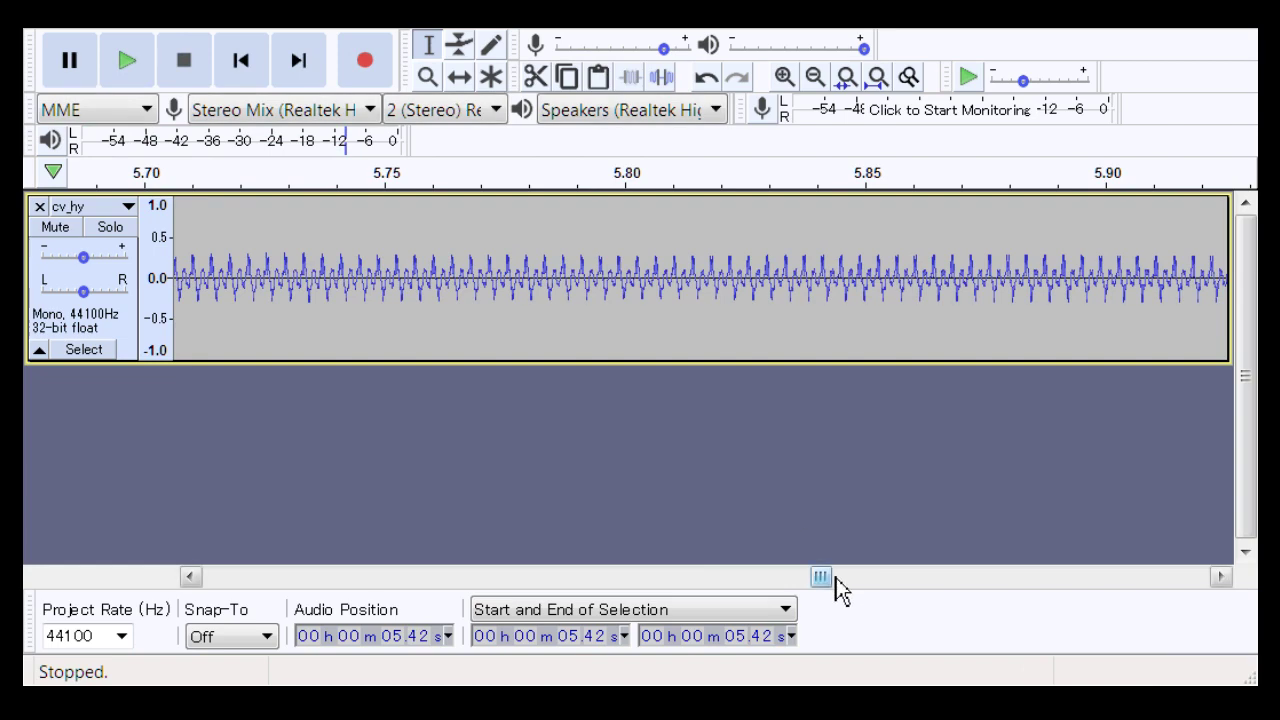
Step: Delete the quiet gap from about 6.92 to 6.93 s at the fifth sound's onset
left_click_drag(836, 578, 944, 586)
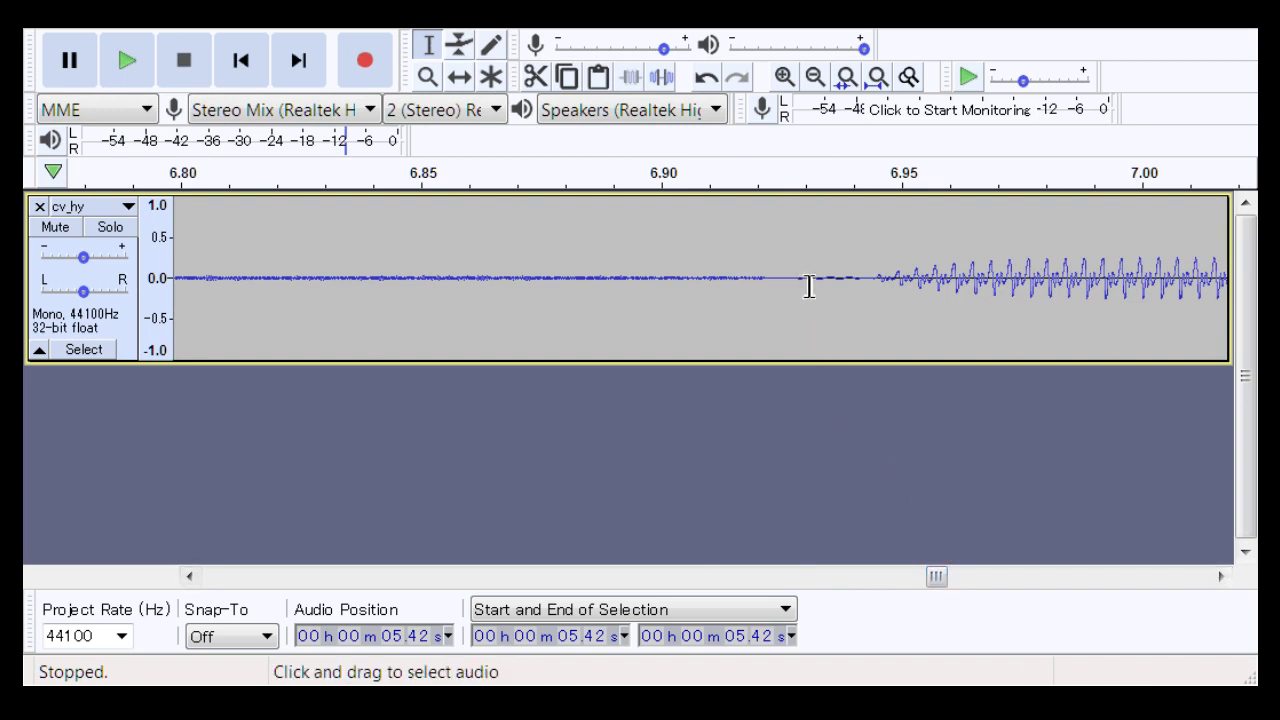
left_click_drag(809, 287, 831, 303)
left_click(756, 316)
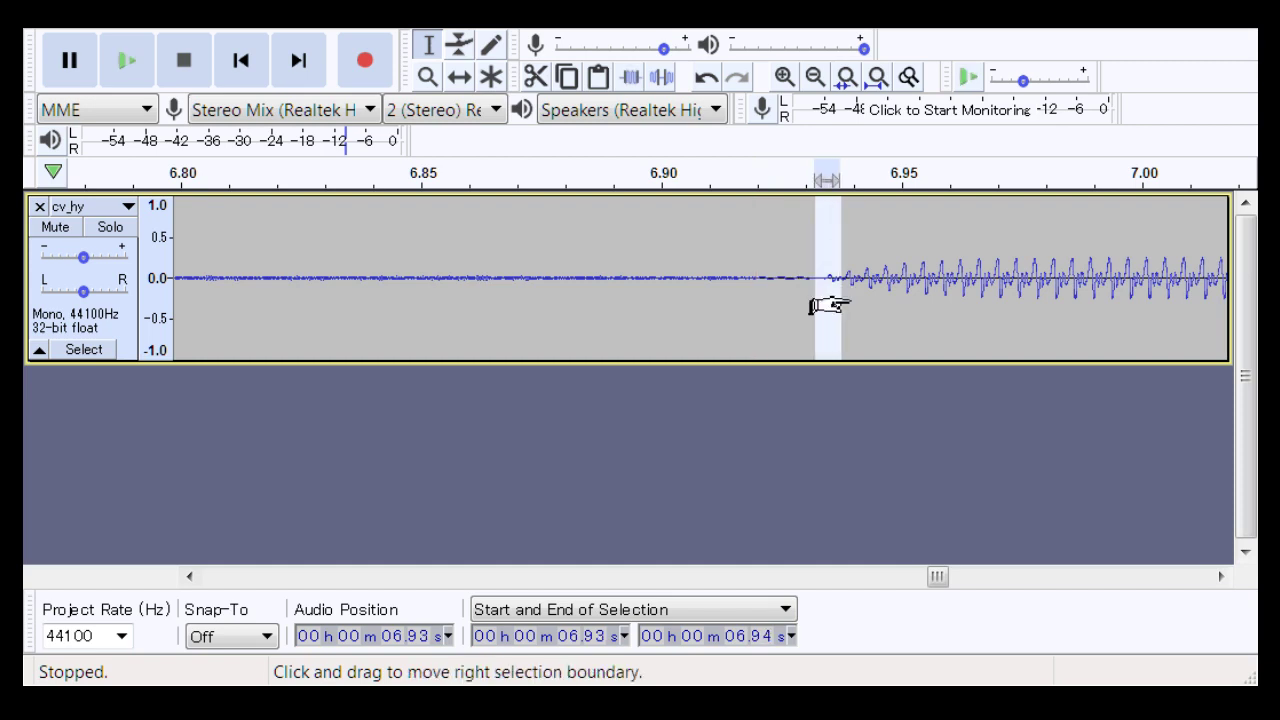
Step: Delete the fifth sound's second quiet gap from 6.93 to 6.94 s and check the join by playing from 6.87 s
left_click(814, 302)
left_click(516, 302)
key("space")
key("space")
key("space")
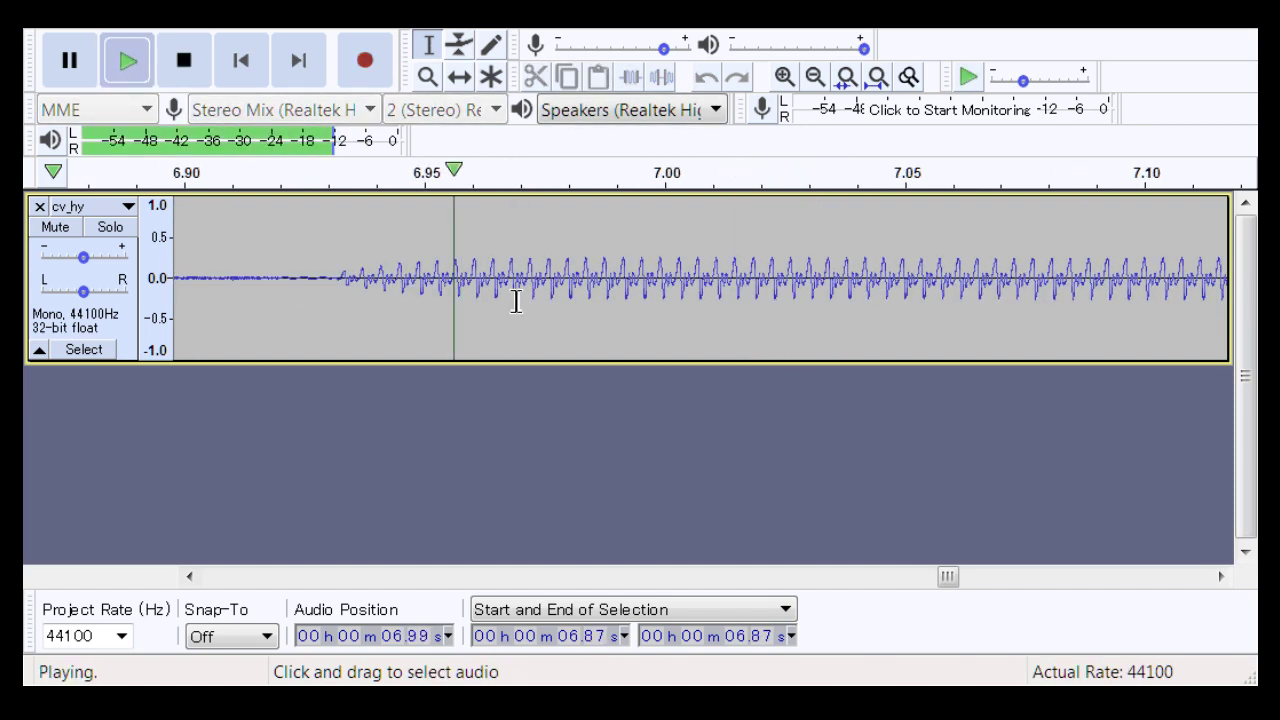
key("space")
key("space")
key("space")
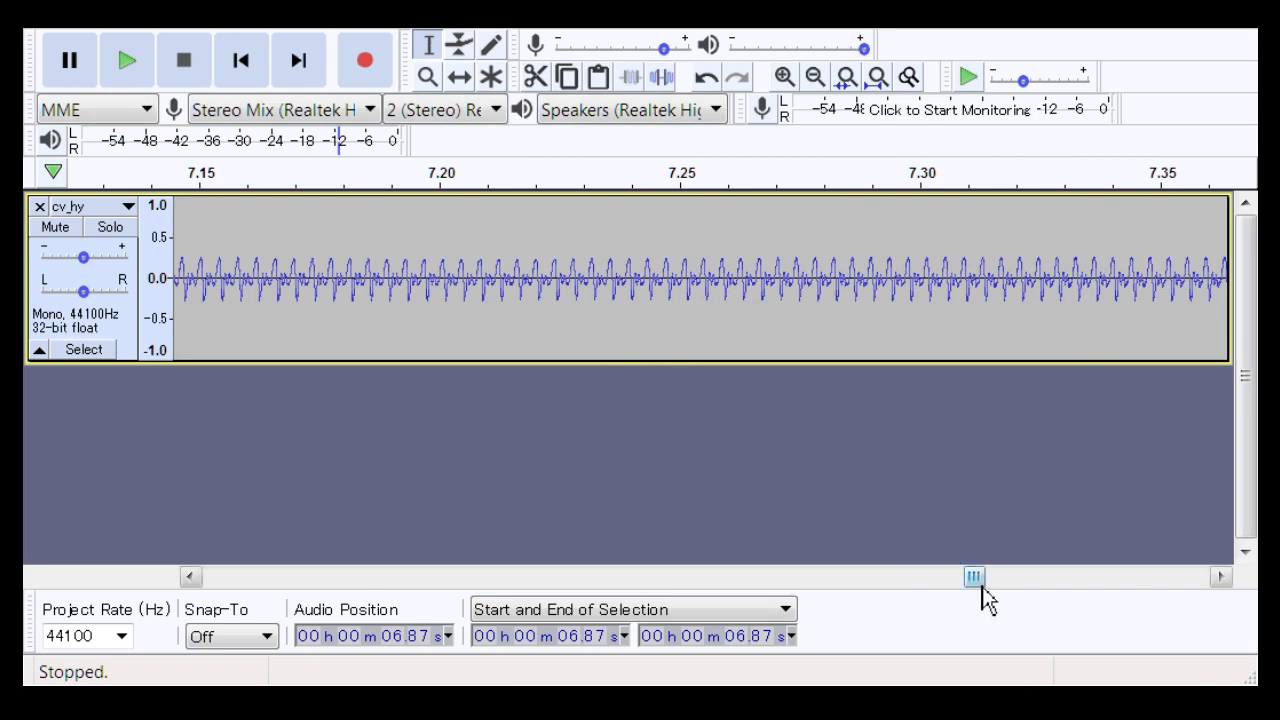
Step: Play the cv_hy recording from 0.78 s to recheck the joins of all its sounds, and close the track
mouse_move(979, 580)
left_mouse_down()
mouse_move(1146, 603)
mouse_move(985, 598)
left_mouse_up()
left_click(428, 77)
right_click(535, 309)
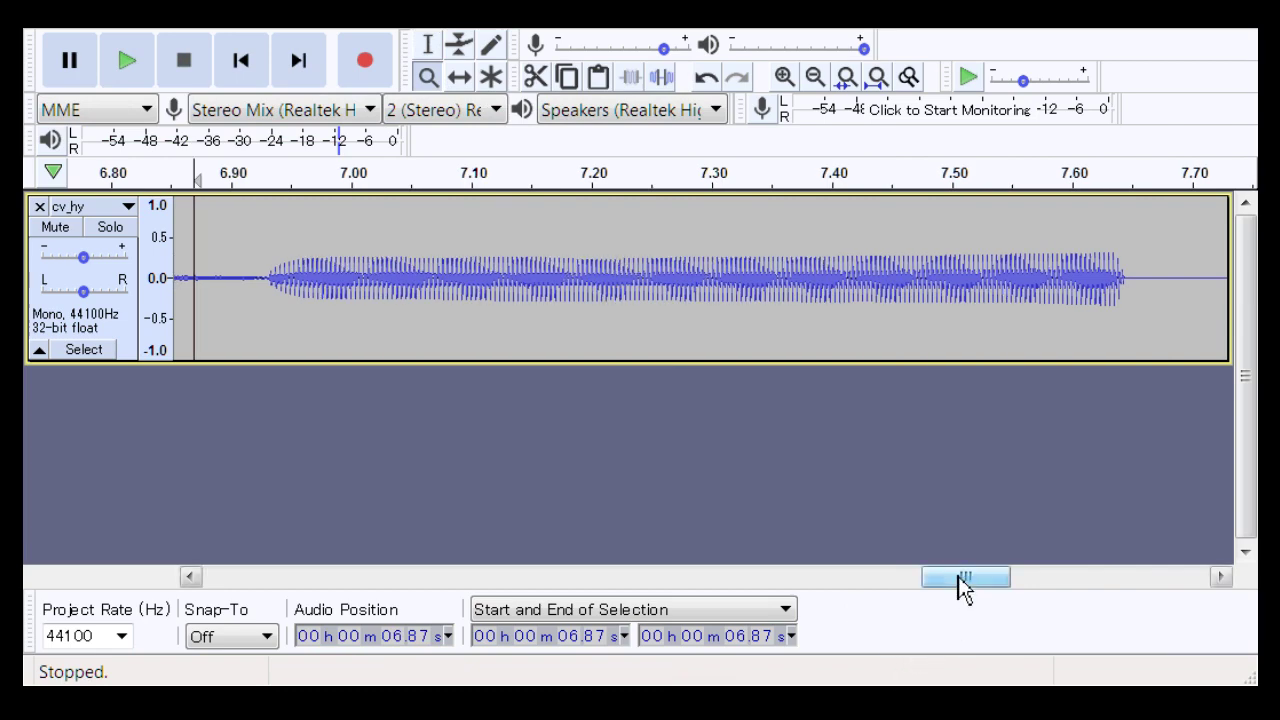
left_click_drag(962, 588, 303, 606)
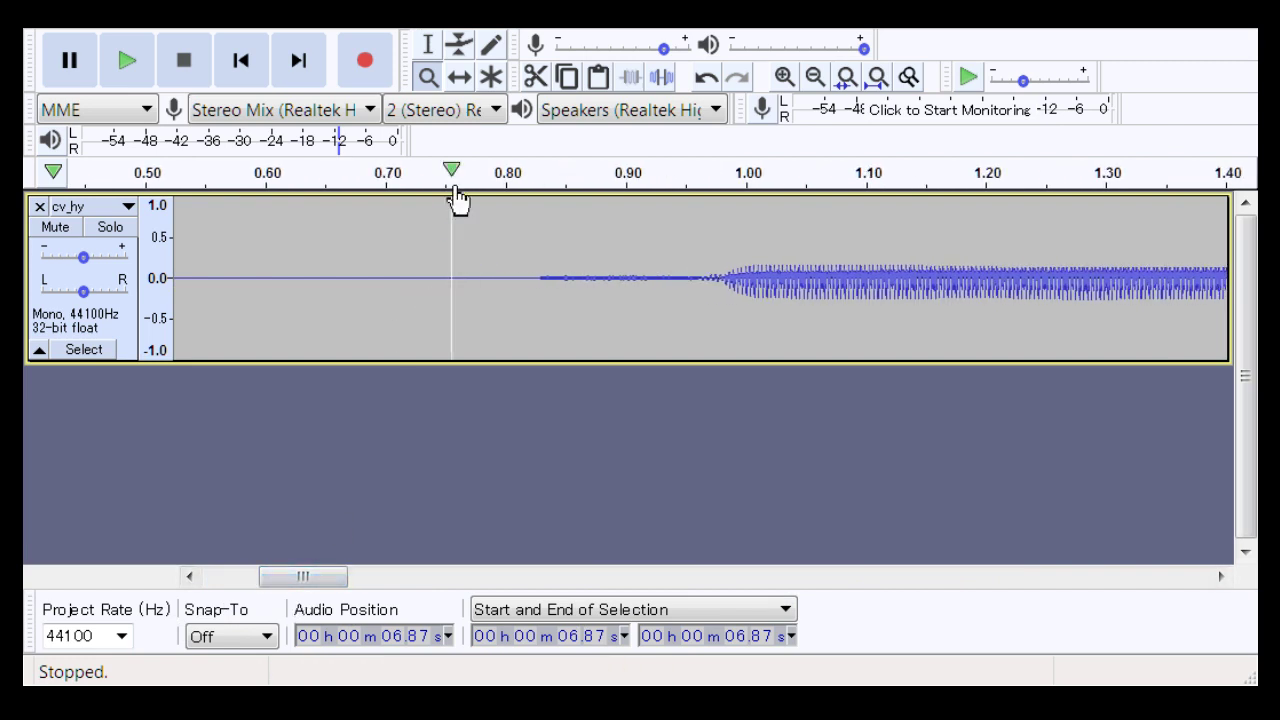
left_click(429, 46)
left_click(479, 314)
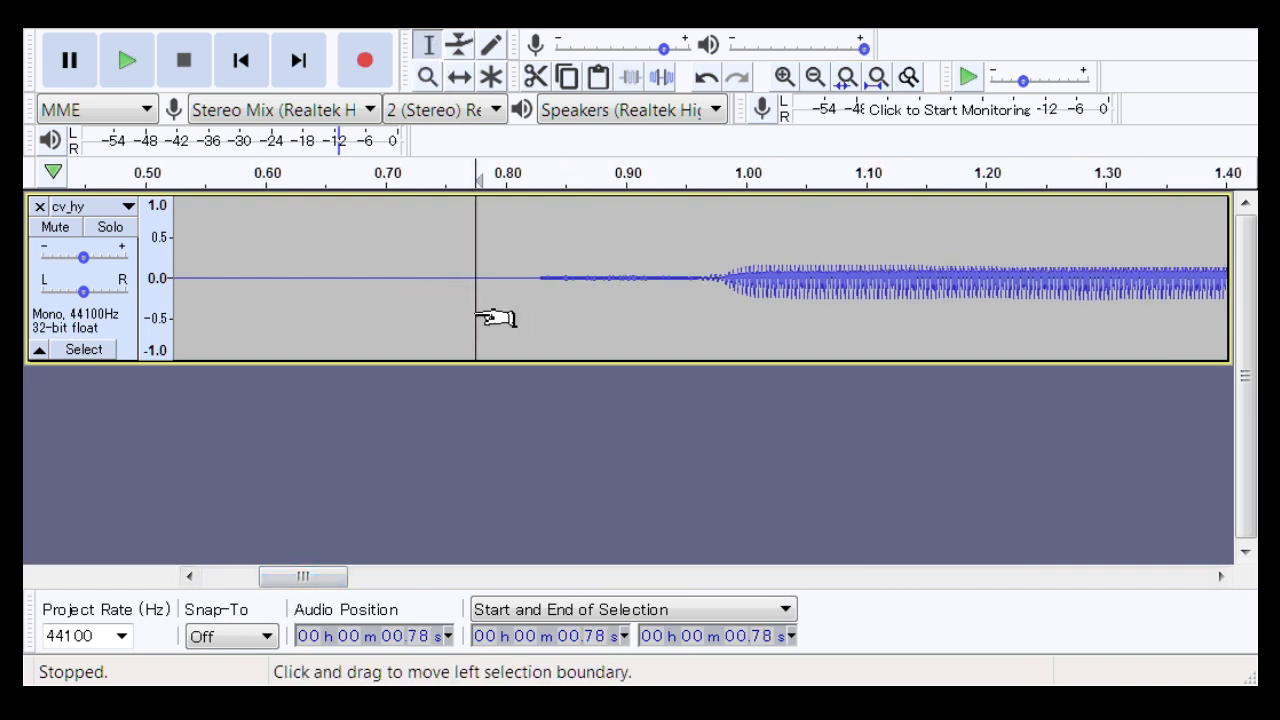
key("space")
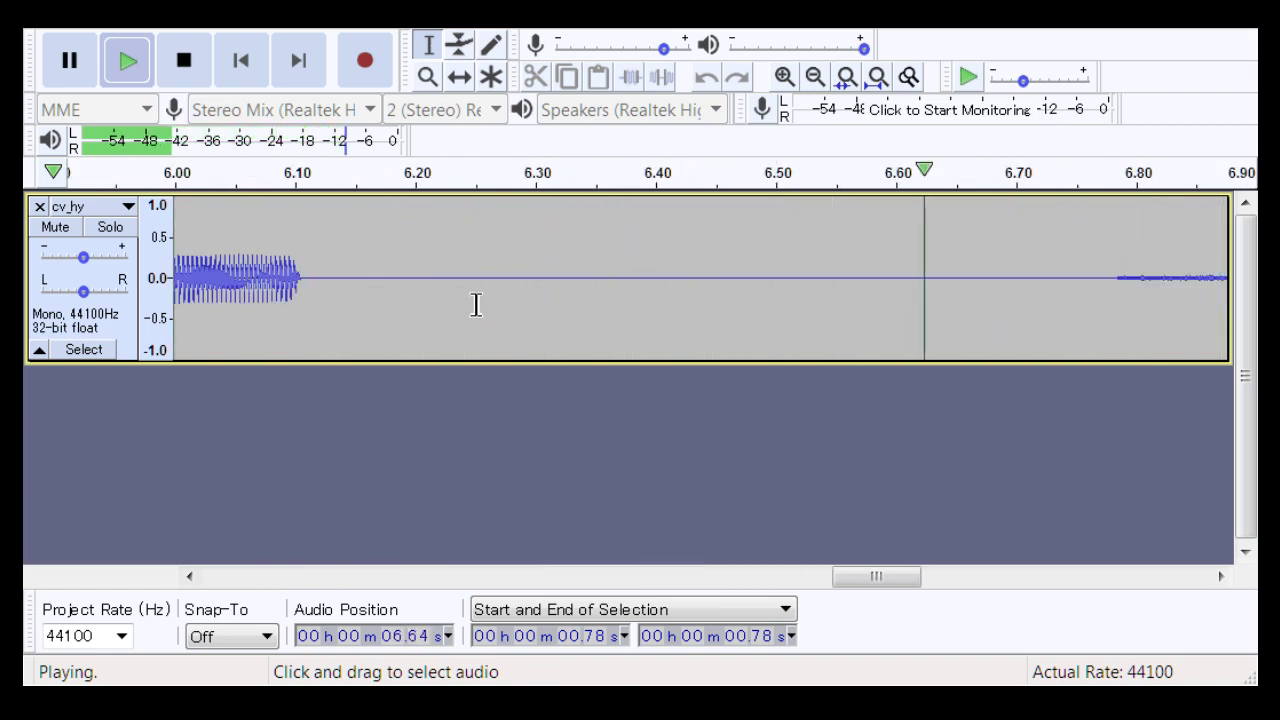
key("space")
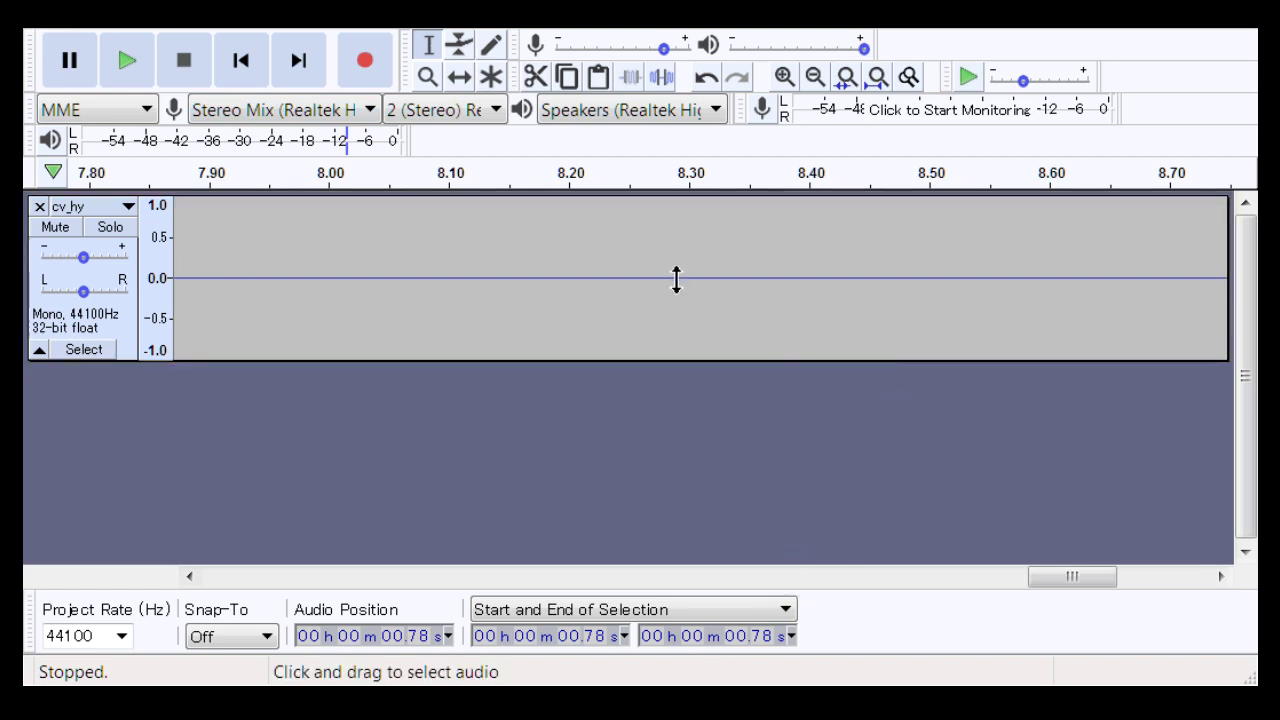
left_click(615, 412)
left_click(40, 205)
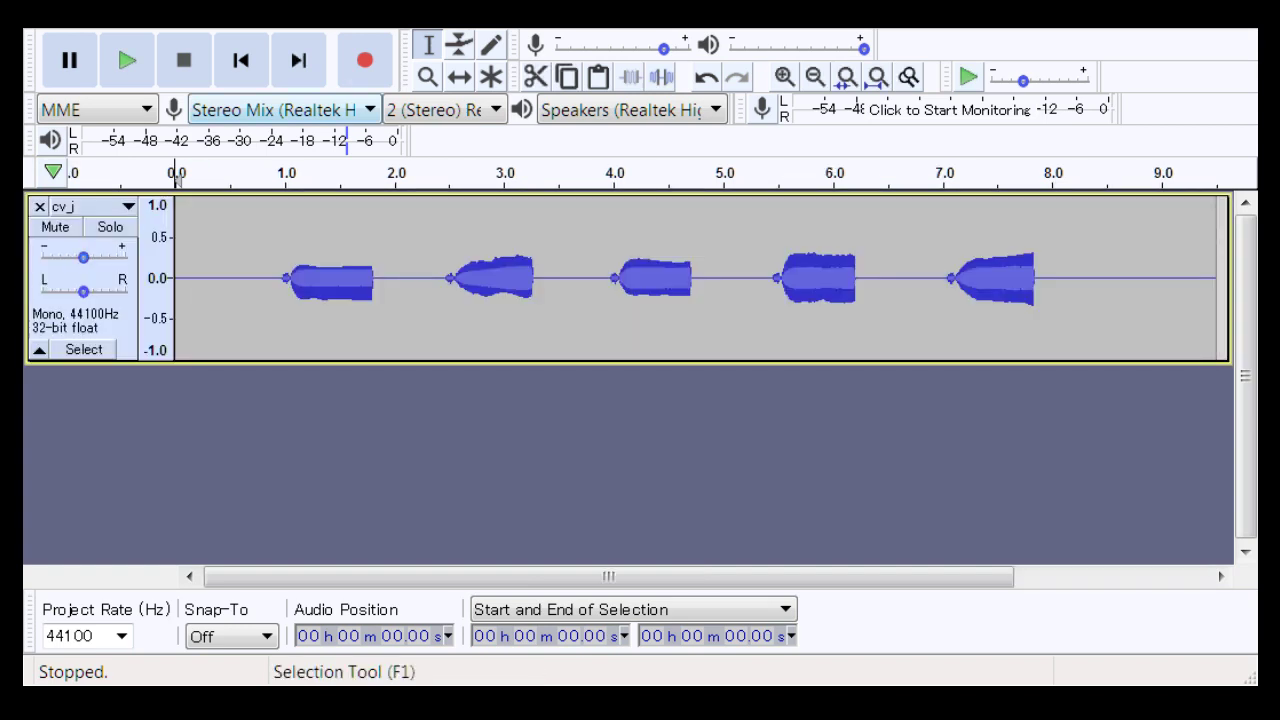
Step: Delete the quiet gap from 1.05 s to about 1.06 s at the first sound's onset in cv_j
left_click(427, 77)
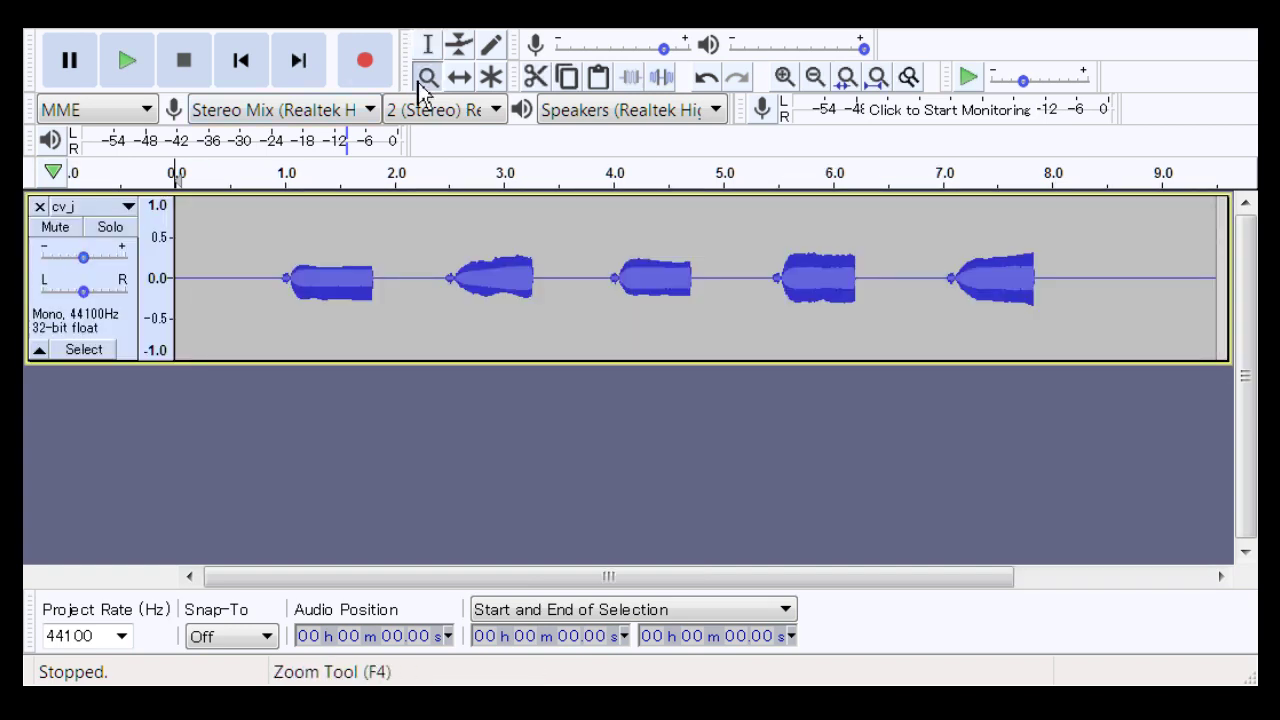
left_click_drag(250, 312, 340, 347)
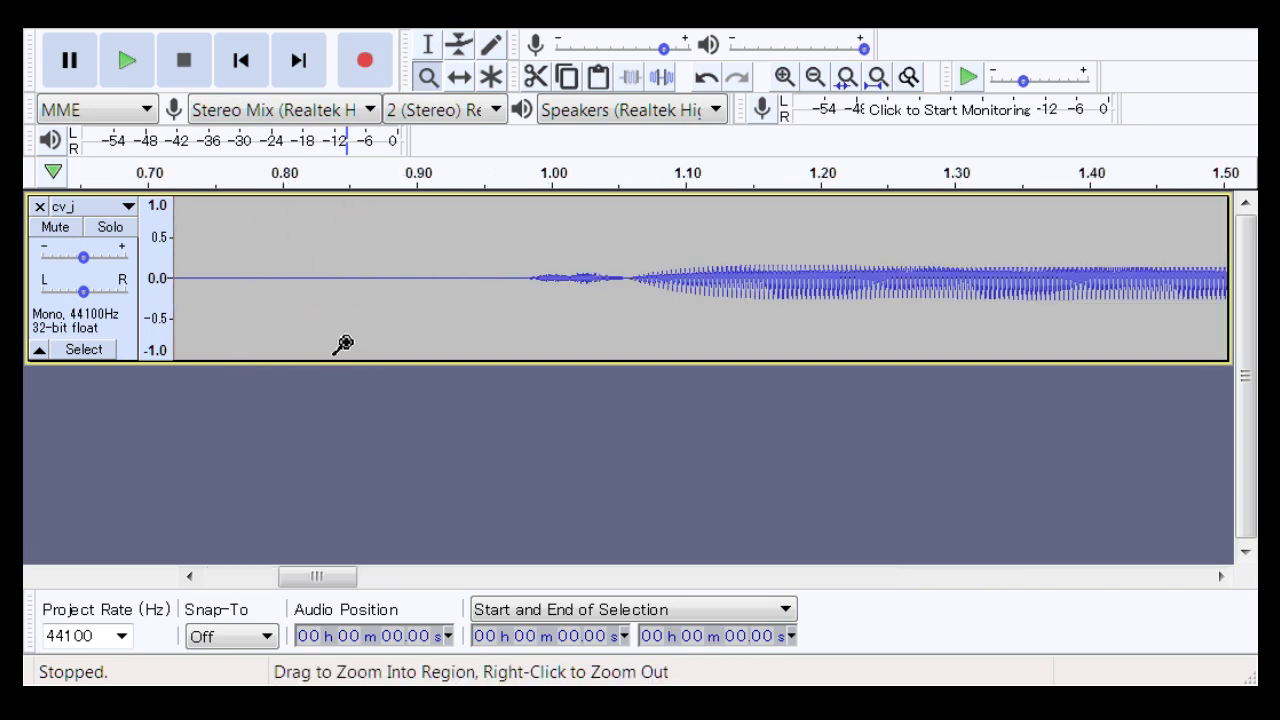
left_click_drag(729, 305, 441, 314)
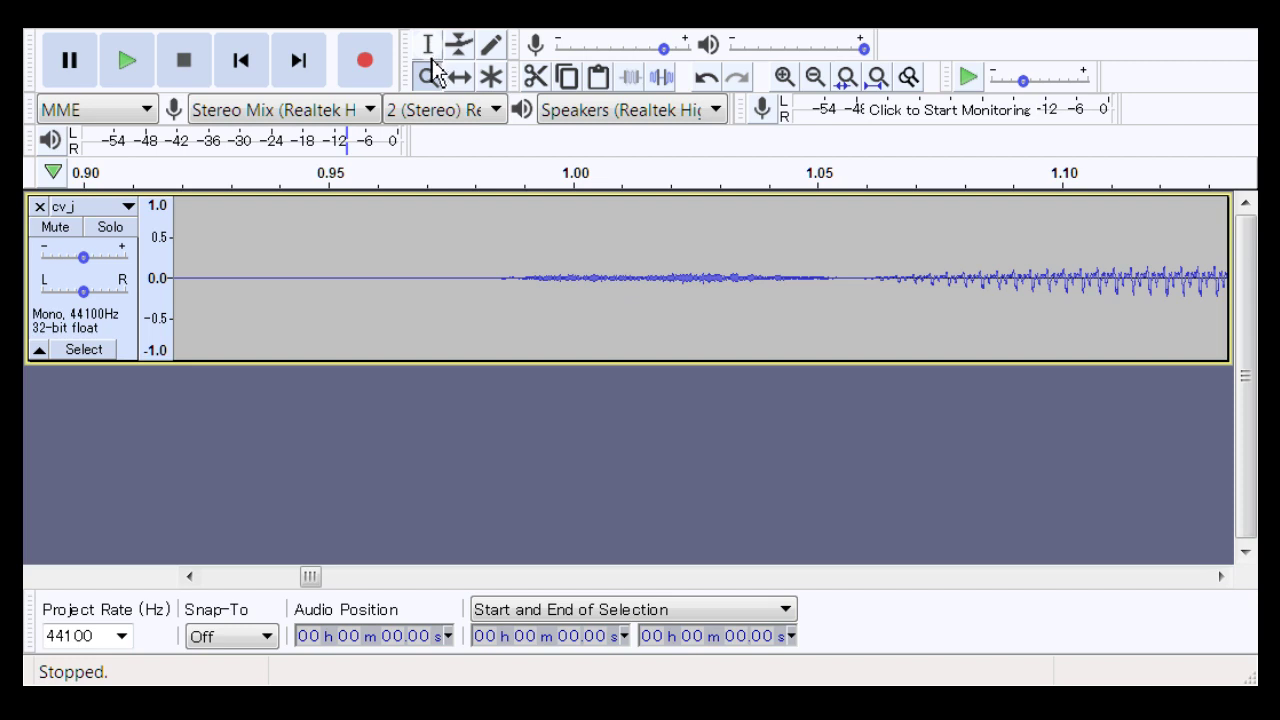
left_click_drag(735, 307, 976, 329)
right_click(920, 303)
right_click(922, 303)
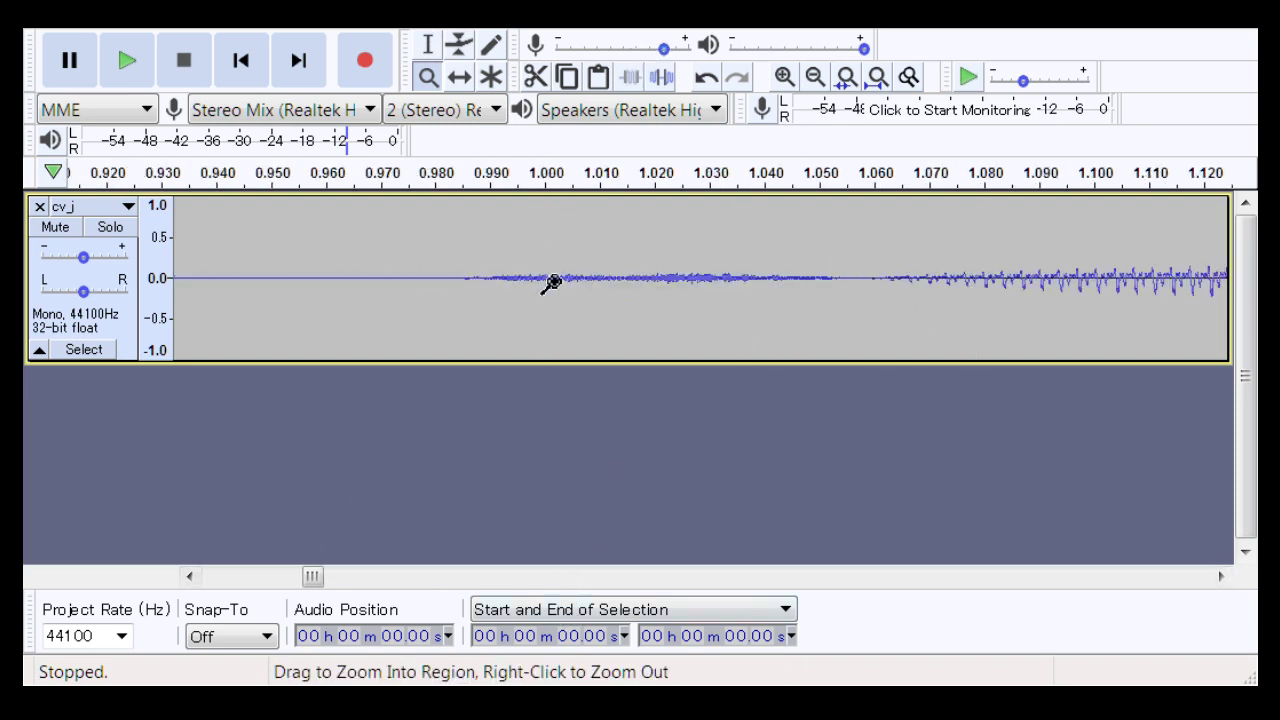
left_click(428, 45)
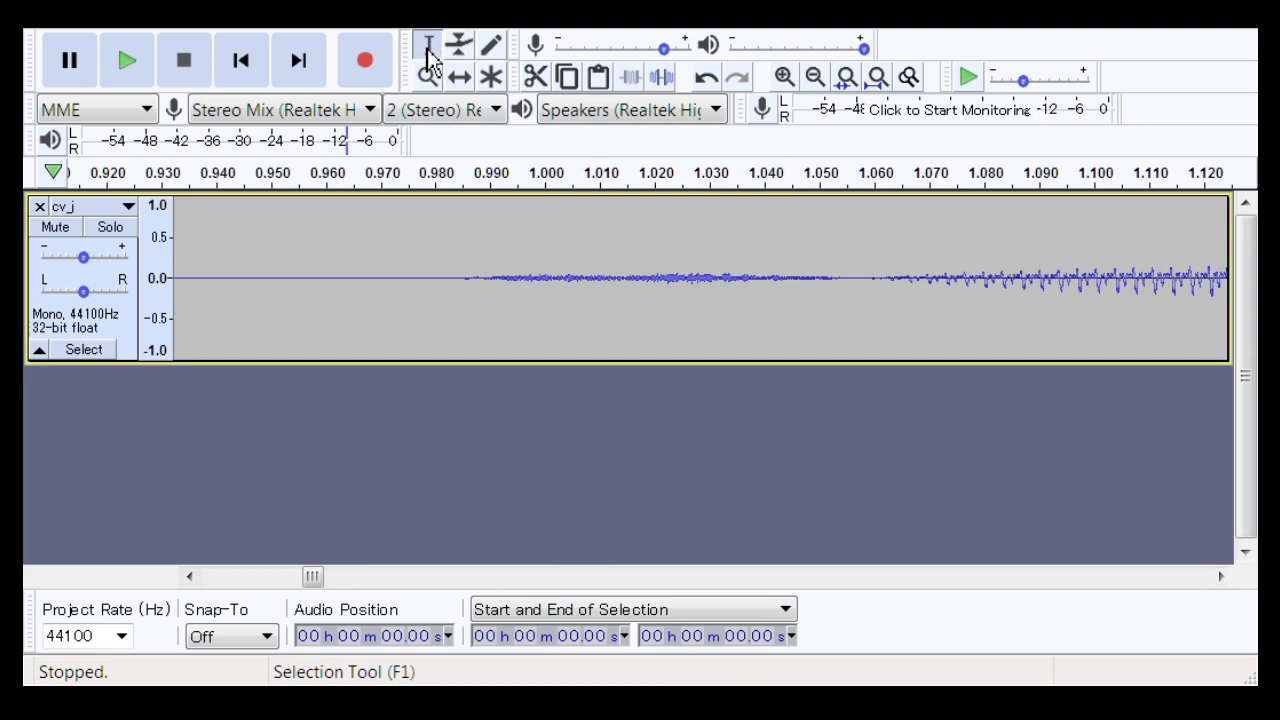
left_click_drag(818, 280, 891, 320)
left_click(820, 295)
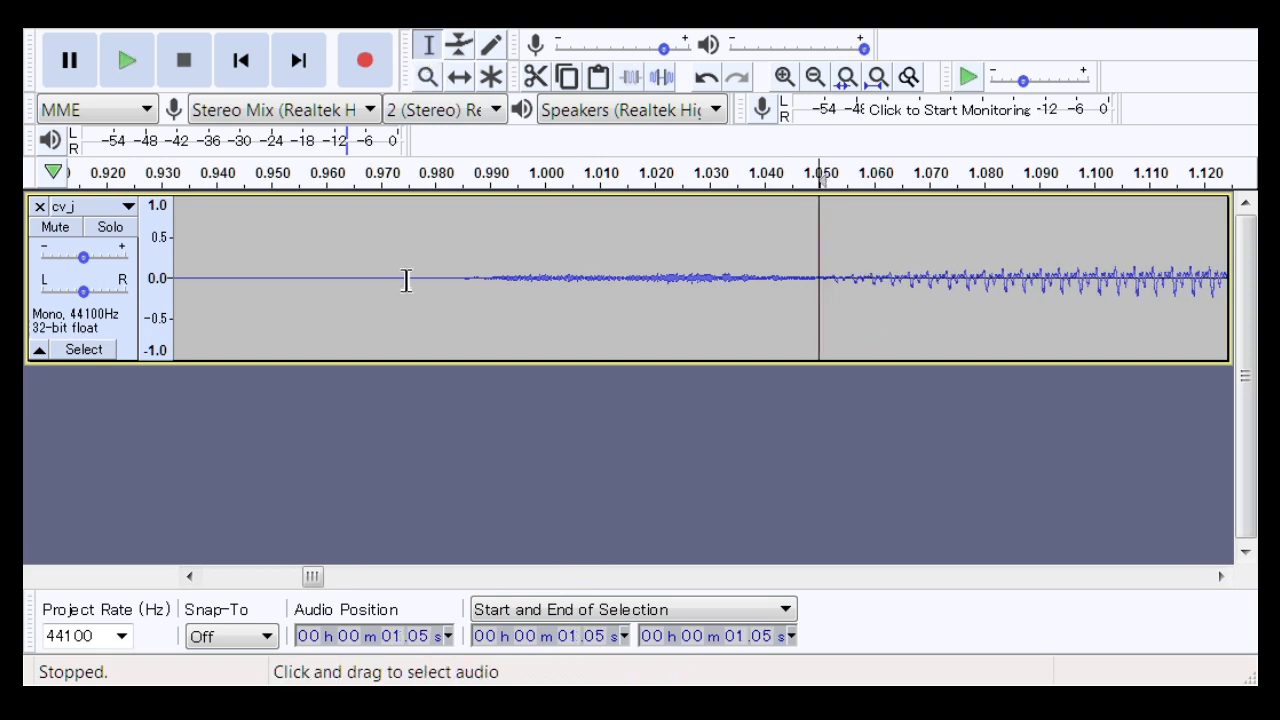
Step: Play the first sound of cv_j from 0.97 s to check the join
left_click(385, 280)
key("space")
key("space")
key("space")
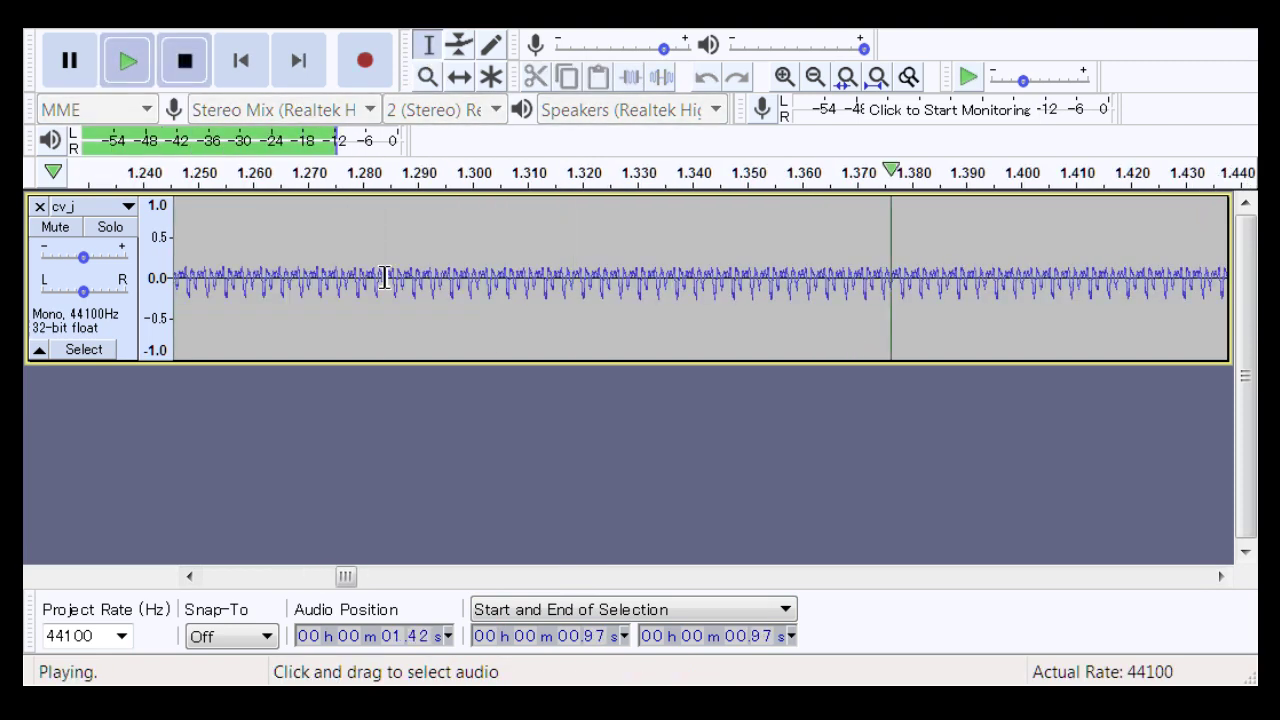
key("space")
key("space")
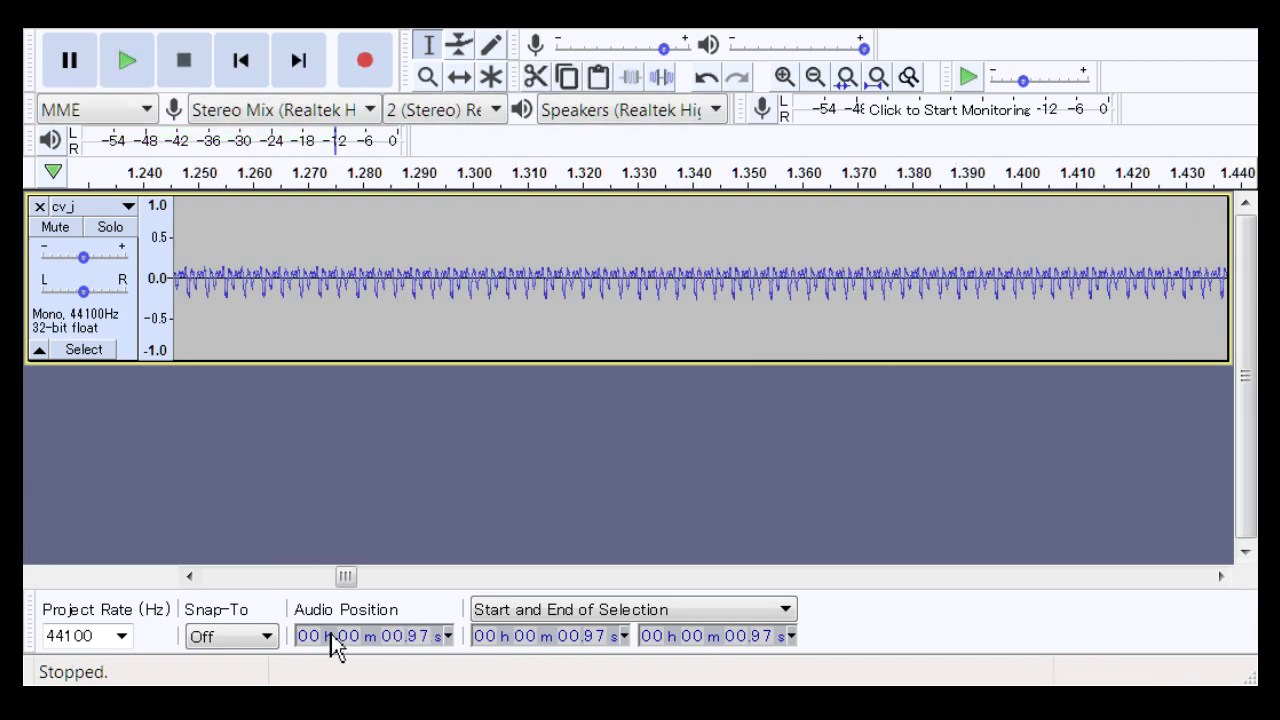
Step: Delete the quiet gap from about 2.53 to 2.55 s at the second sound's onset and play it from 2.46 s
left_click_drag(345, 576, 483, 615)
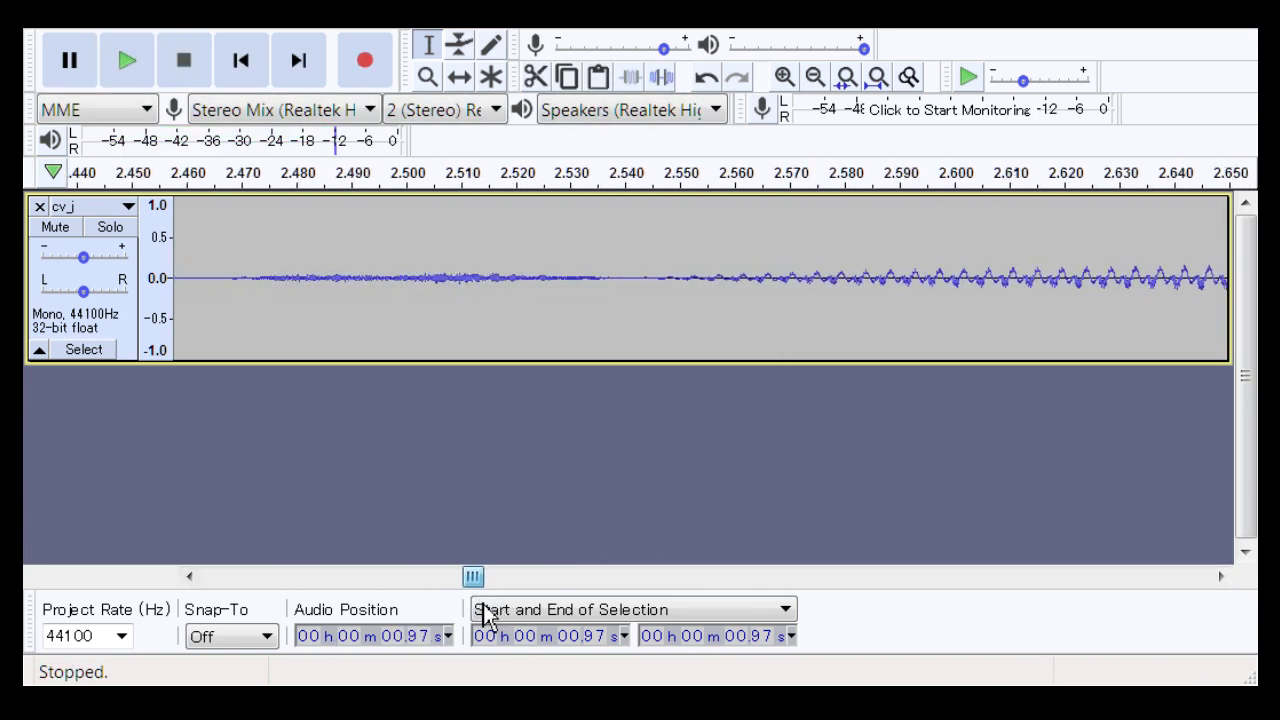
left_click_drag(586, 303, 695, 325)
key("Left")
left_click(204, 260)
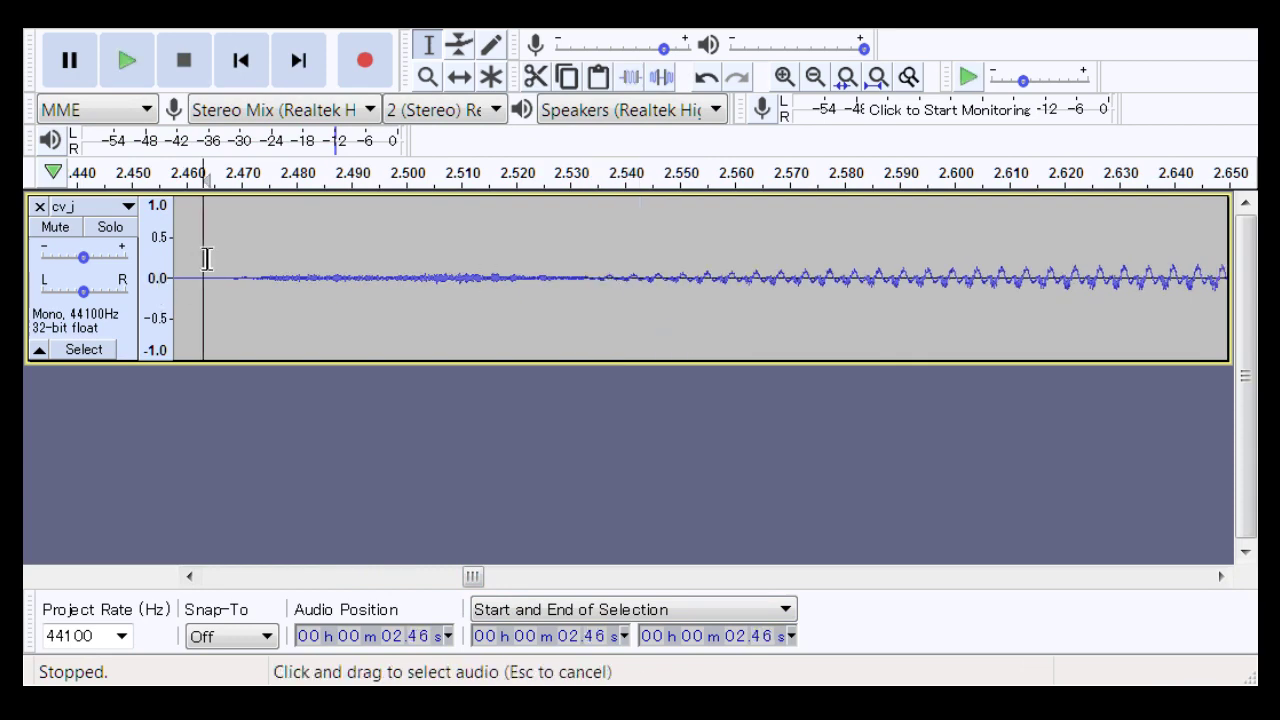
key("space")
key("space")
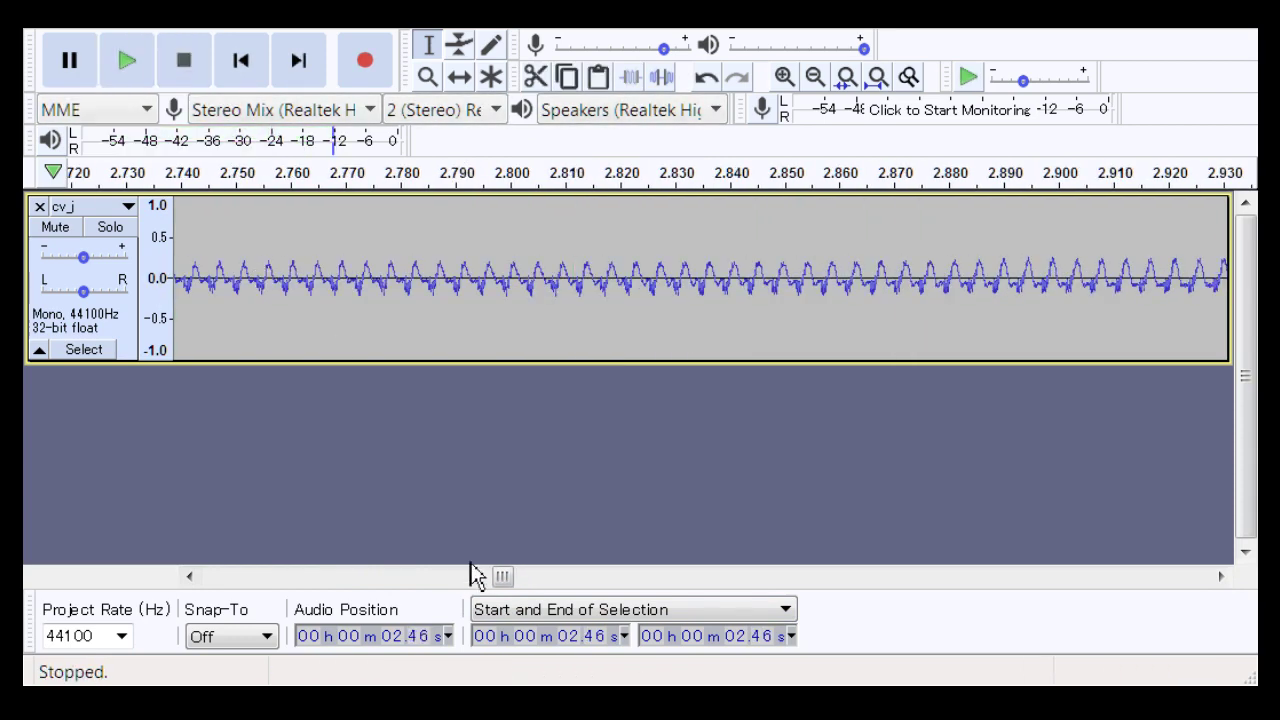
Step: Delete the quiet gap from about 4.01 to 4.03 s at the third sound's onset and play it from 3.98 s
left_click_drag(503, 576, 645, 613)
left_click_drag(532, 316, 432, 325)
left_click(432, 325)
left_click(270, 300)
key("space")
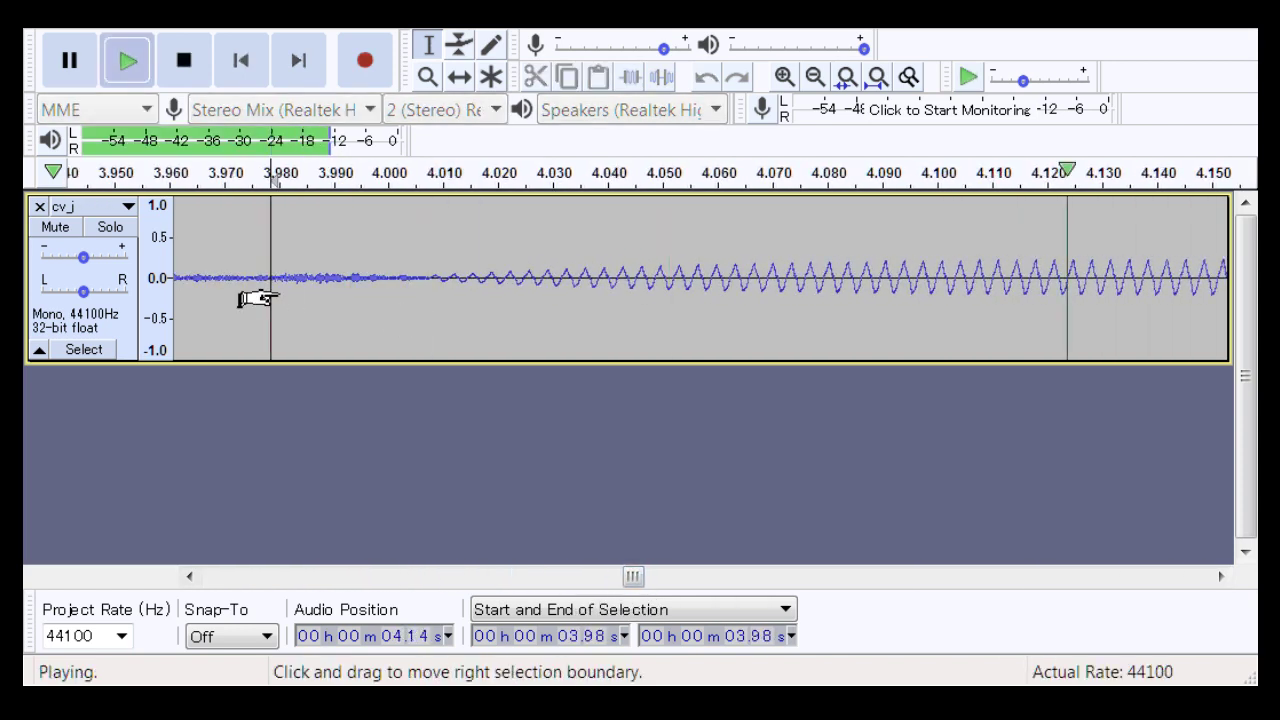
Step: Delete the quiet gap from 5.47 s to about 5.49 s at the fourth sound's onset and play it from 5.43 s
left_click_drag(655, 577, 791, 592)
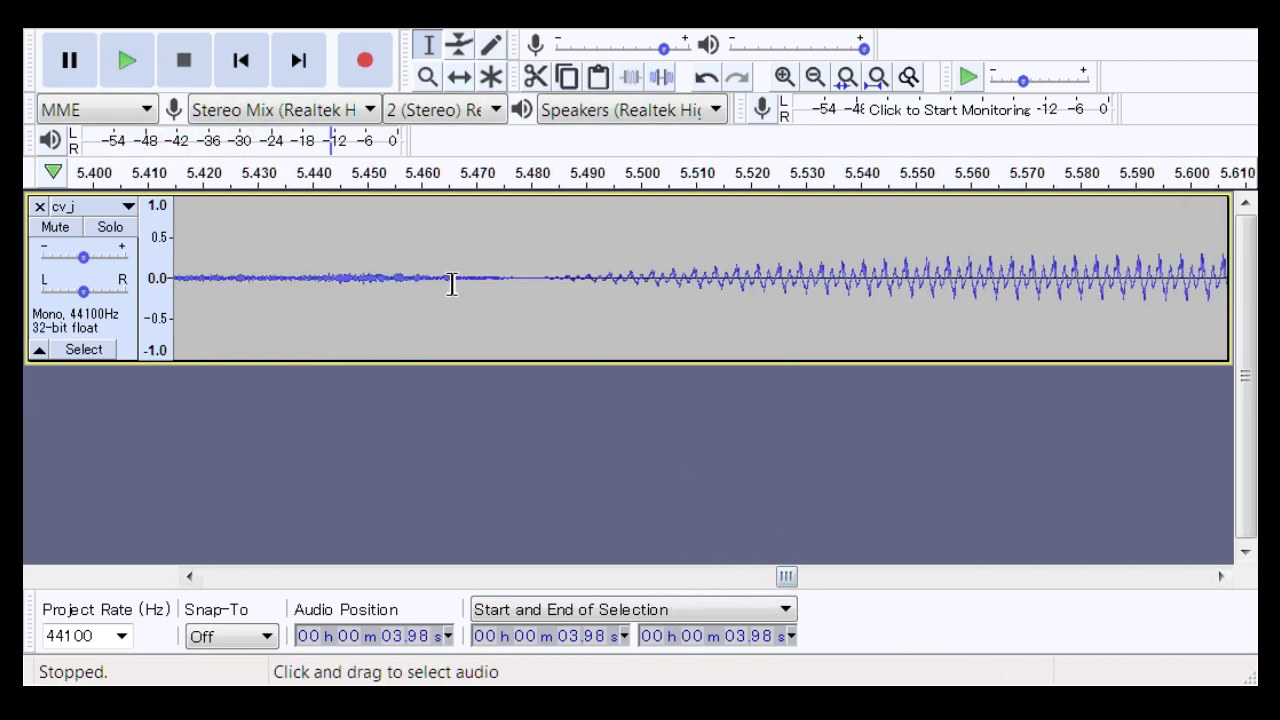
left_click_drag(460, 288, 576, 325)
left_click(460, 314)
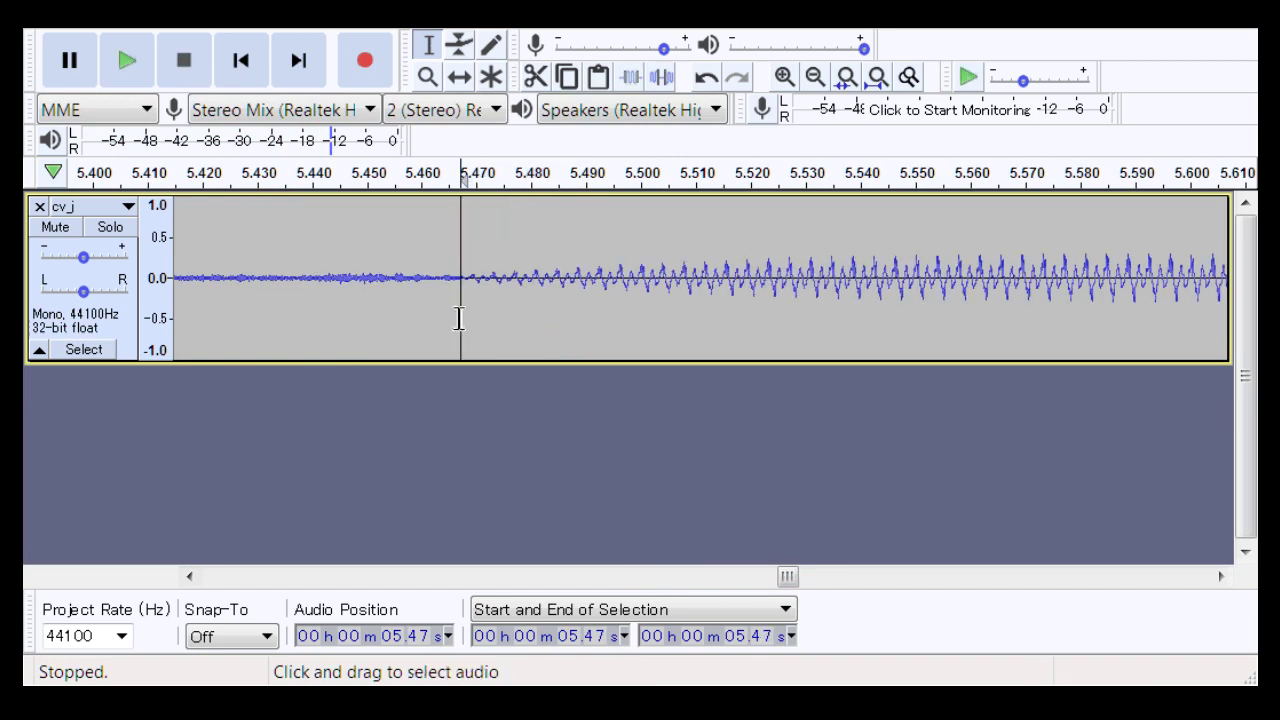
left_click(278, 310)
key("space")
key("space")
key("space")
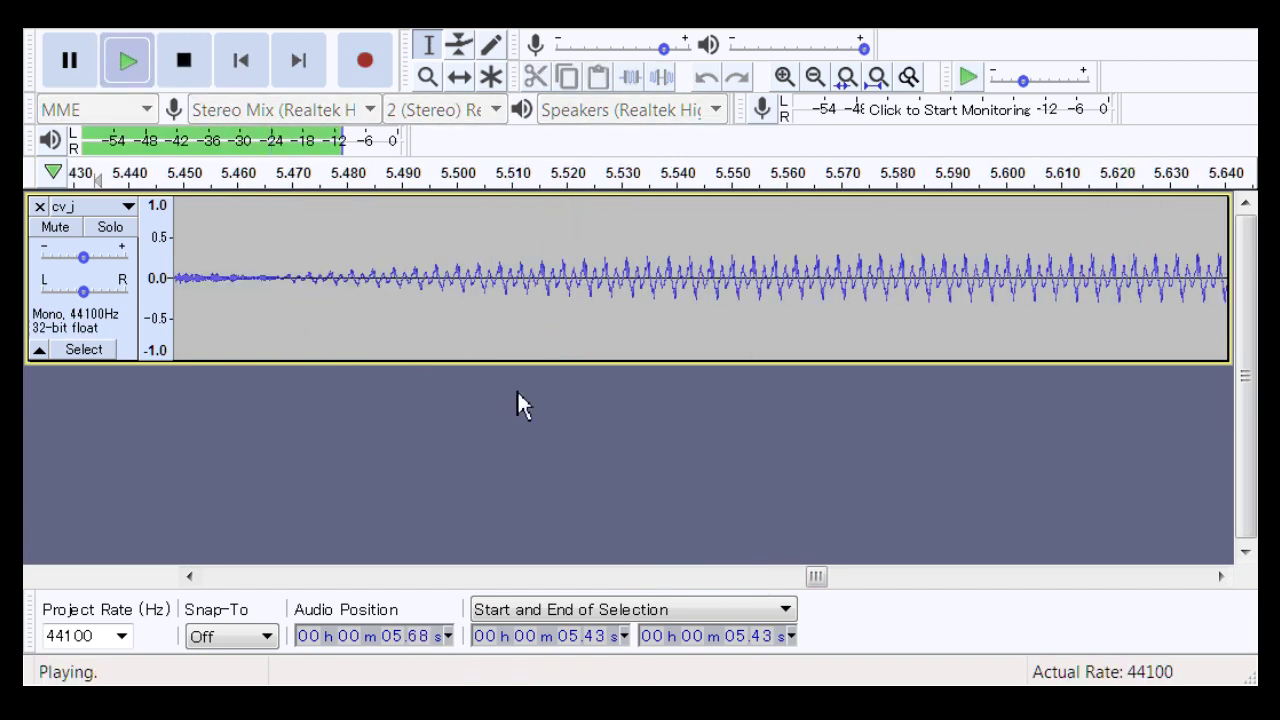
key("space")
Step: Delete the quiet gap from about 7.04 to 7.06 s at the fifth sound's onset and play it from 7.01 s
left_click_drag(818, 578, 962, 584)
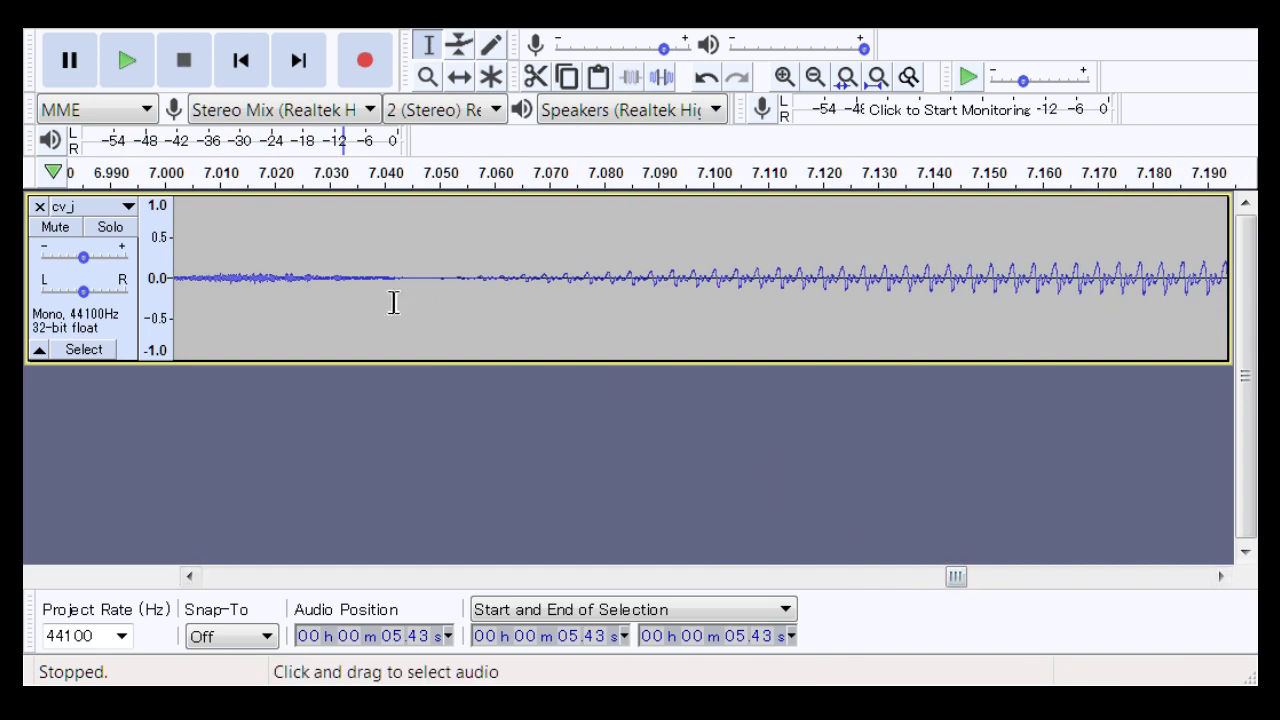
left_click_drag(391, 300, 486, 321)
key("Left")
left_click(240, 288)
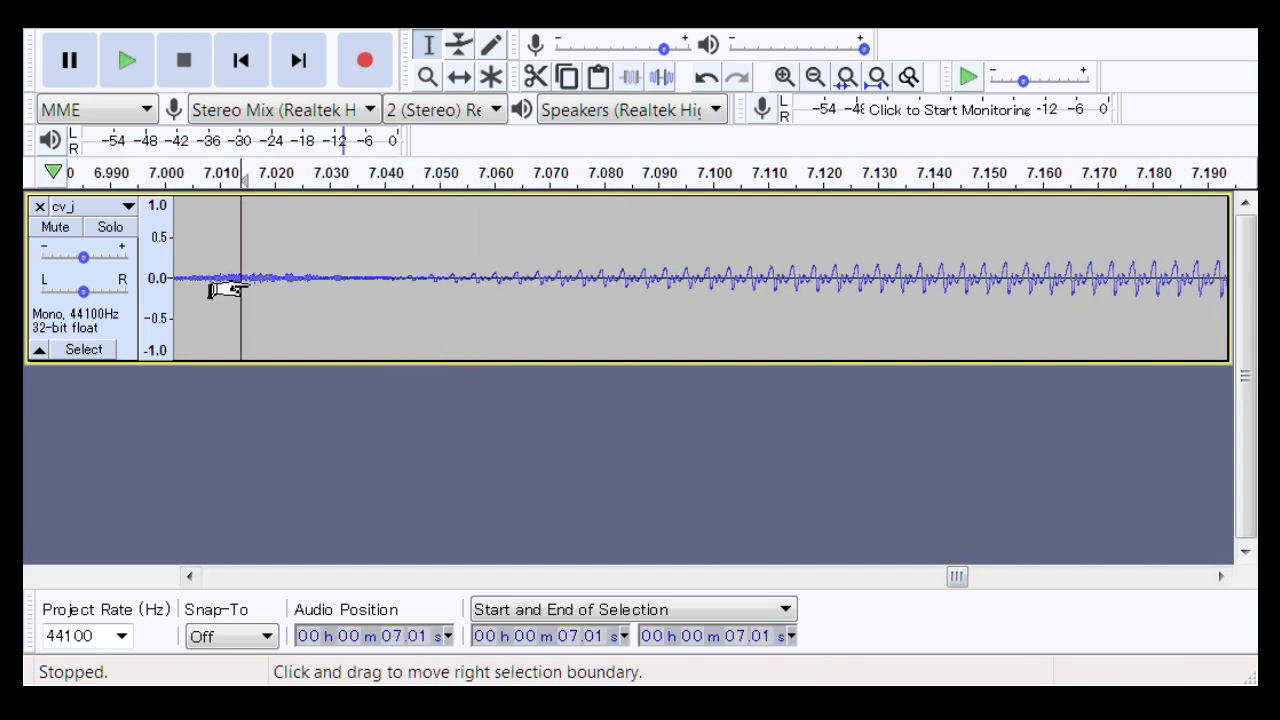
key("space")
Step: Replay the fifth sound from 7.00 s to recheck its join, and close the cv_j track
left_click_drag(957, 577, 640, 400)
key("space")
left_click(445, 325)
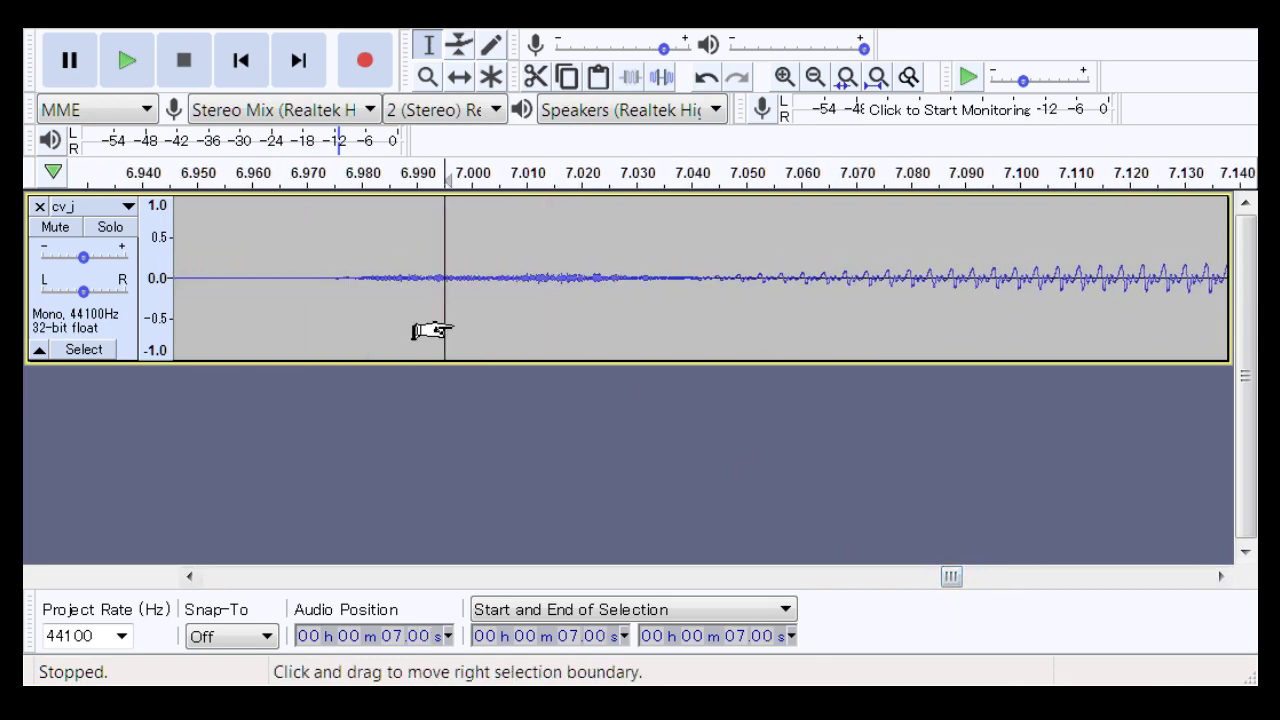
key("space")
left_click_drag(986, 594, 1072, 591)
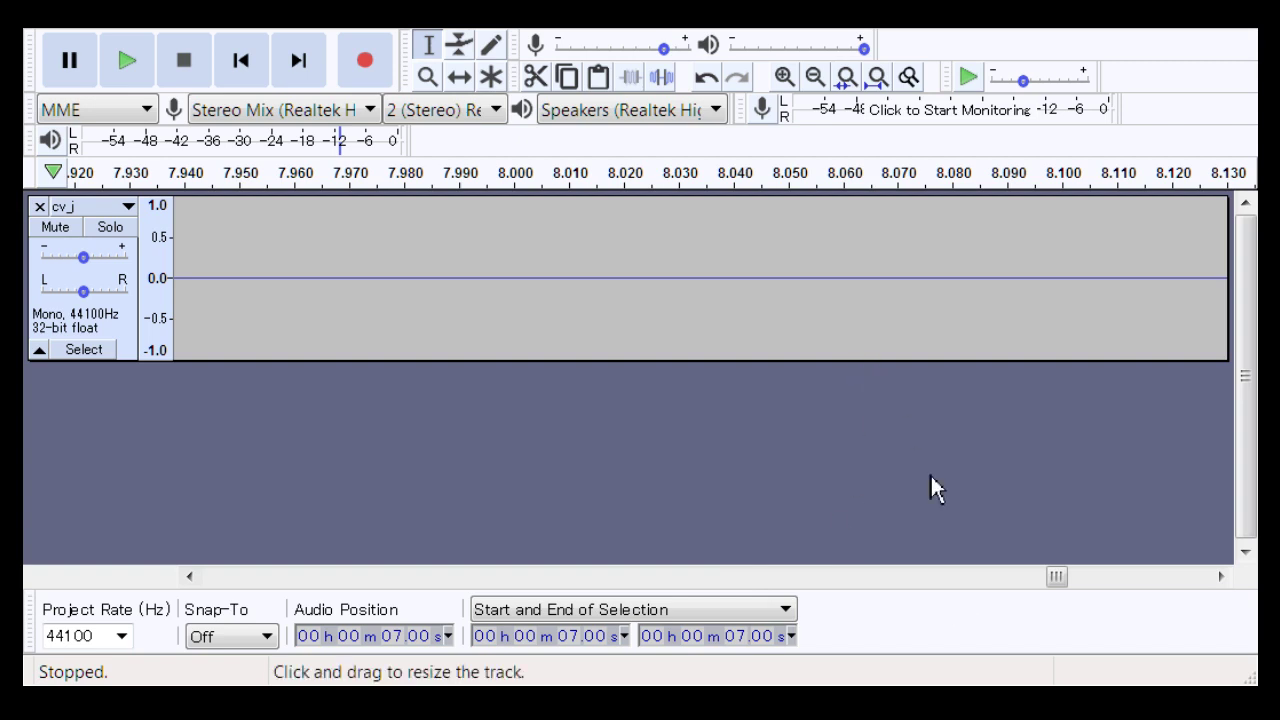
left_click(40, 207)
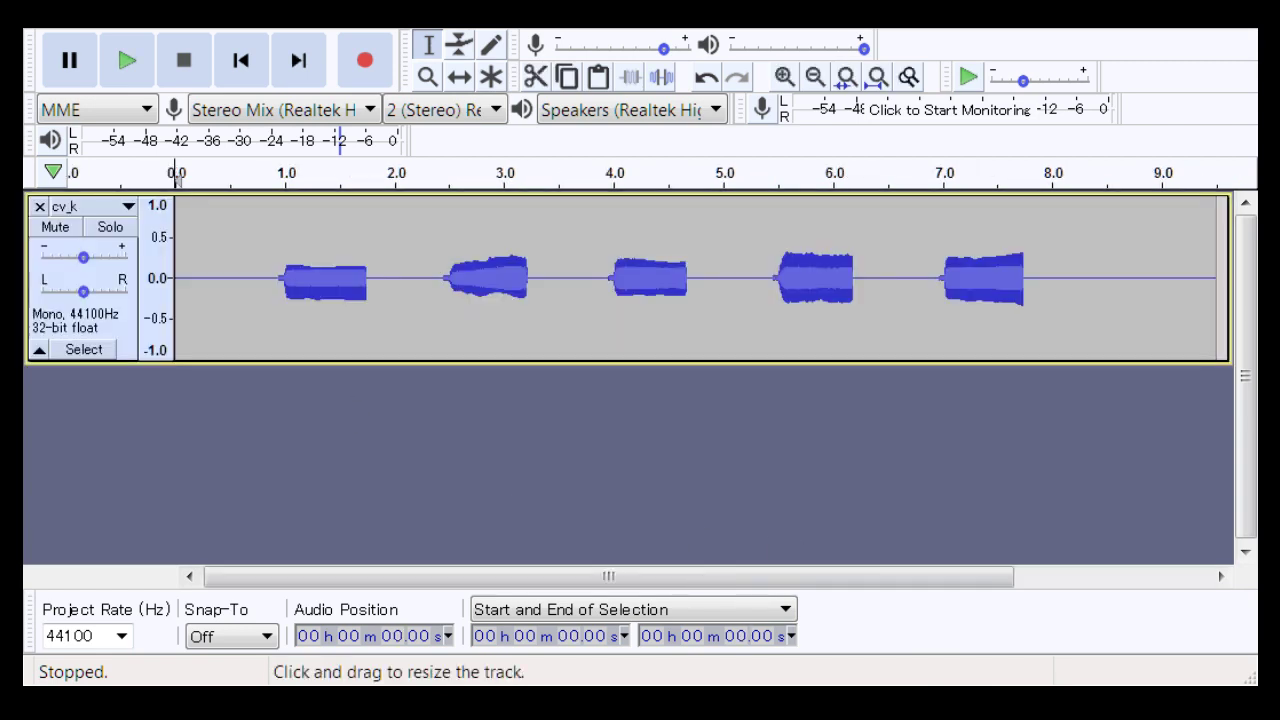
Step: Play the first consonant of cv_k from 0.94 to 1.00 s and replace that stretch with the copied consonant audio
left_click(427, 77)
left_click_drag(266, 268, 590, 283)
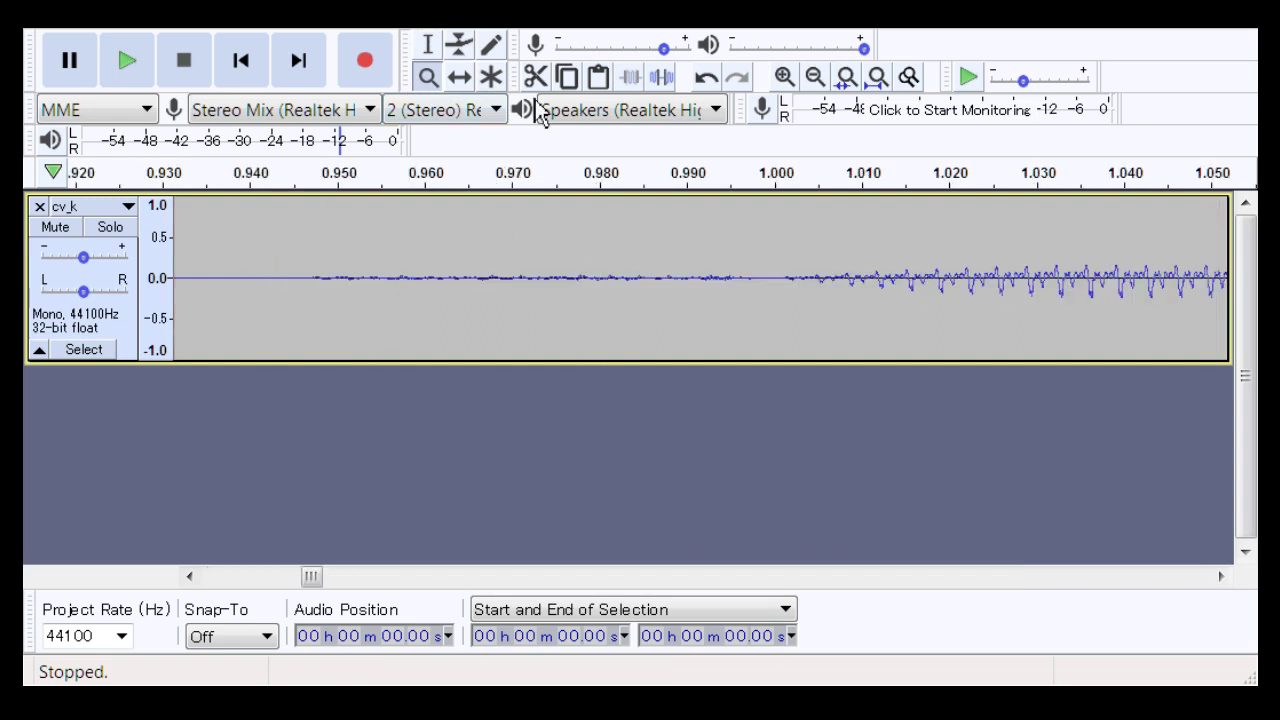
left_click(428, 45)
left_click_drag(252, 256, 779, 252)
key("space")
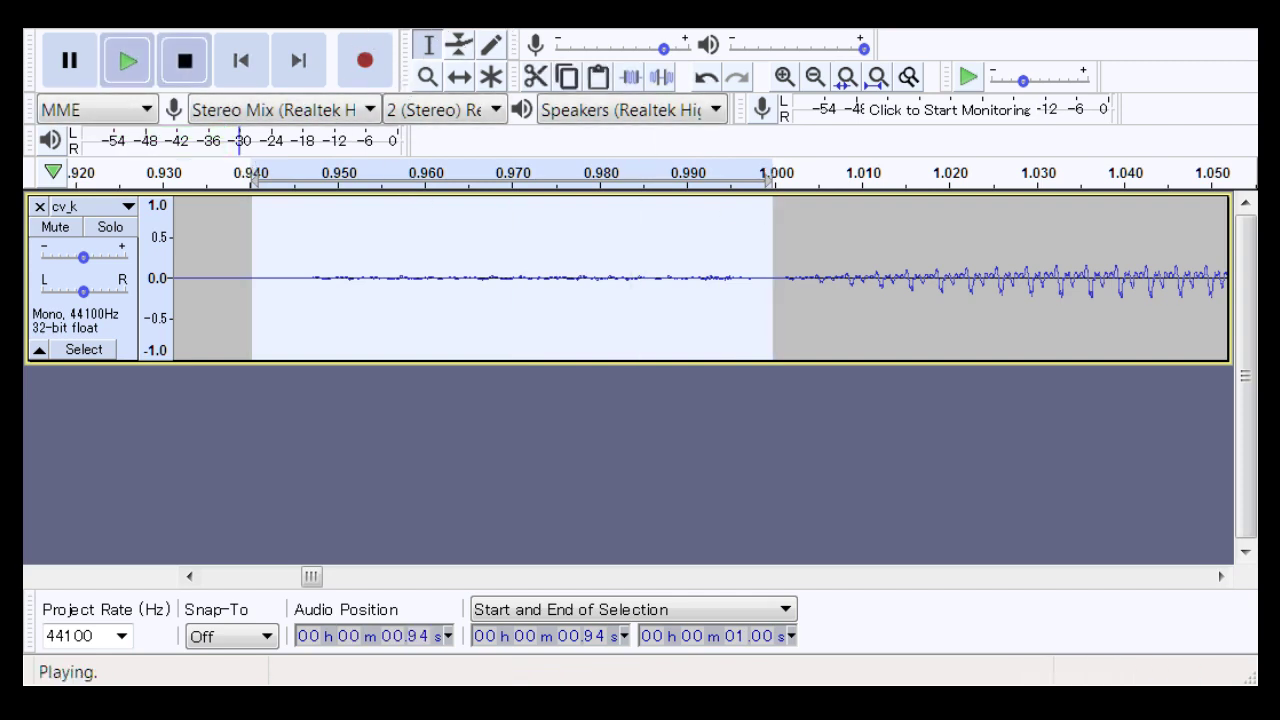
key("space")
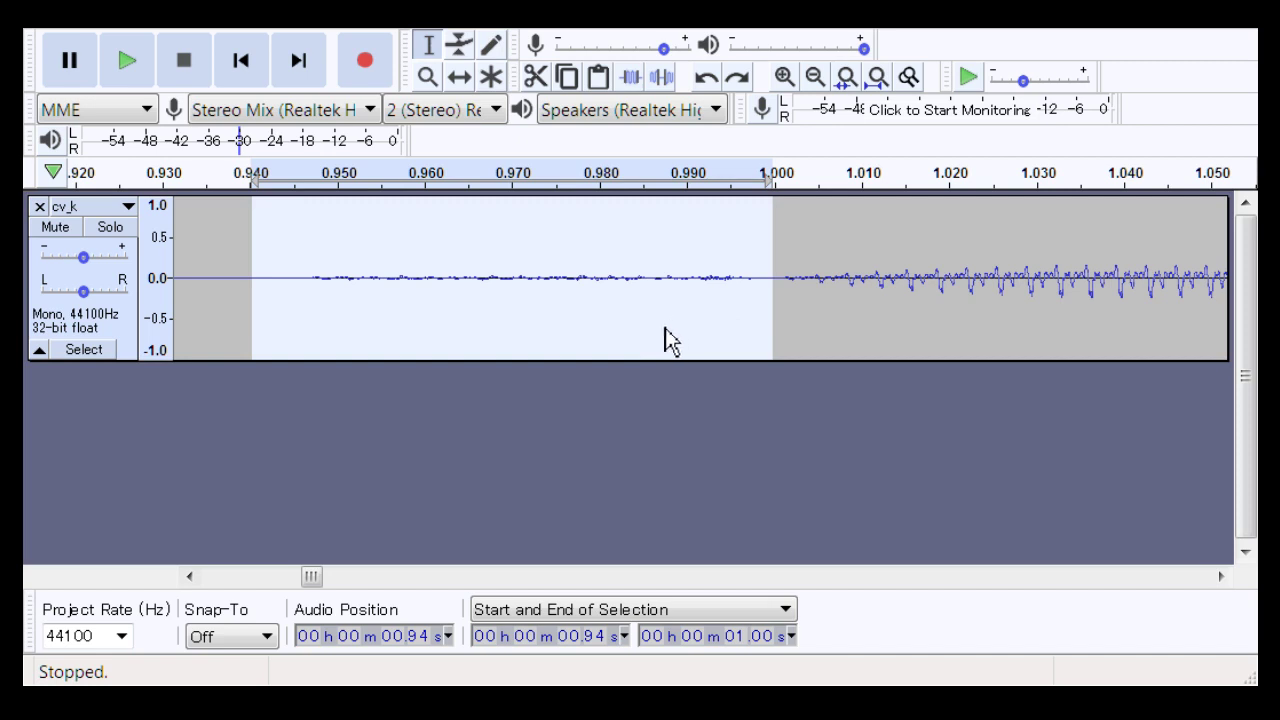
left_click(725, 433)
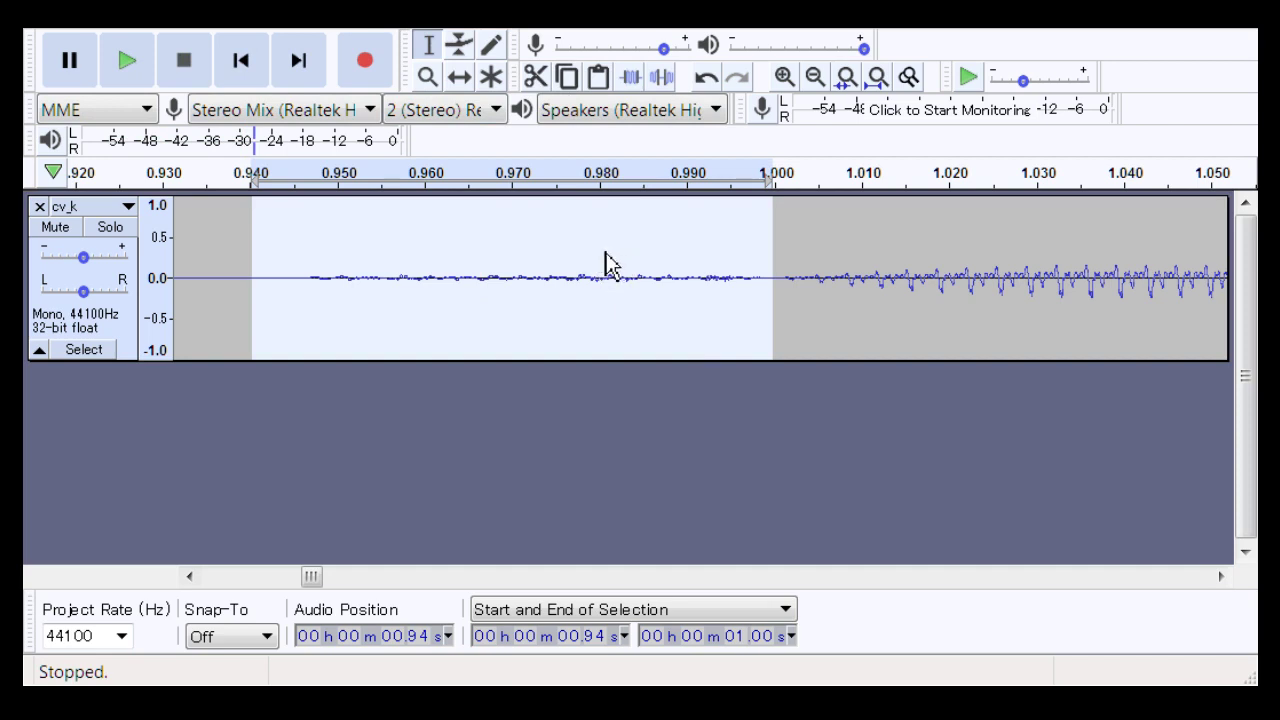
key("ctrl+v")
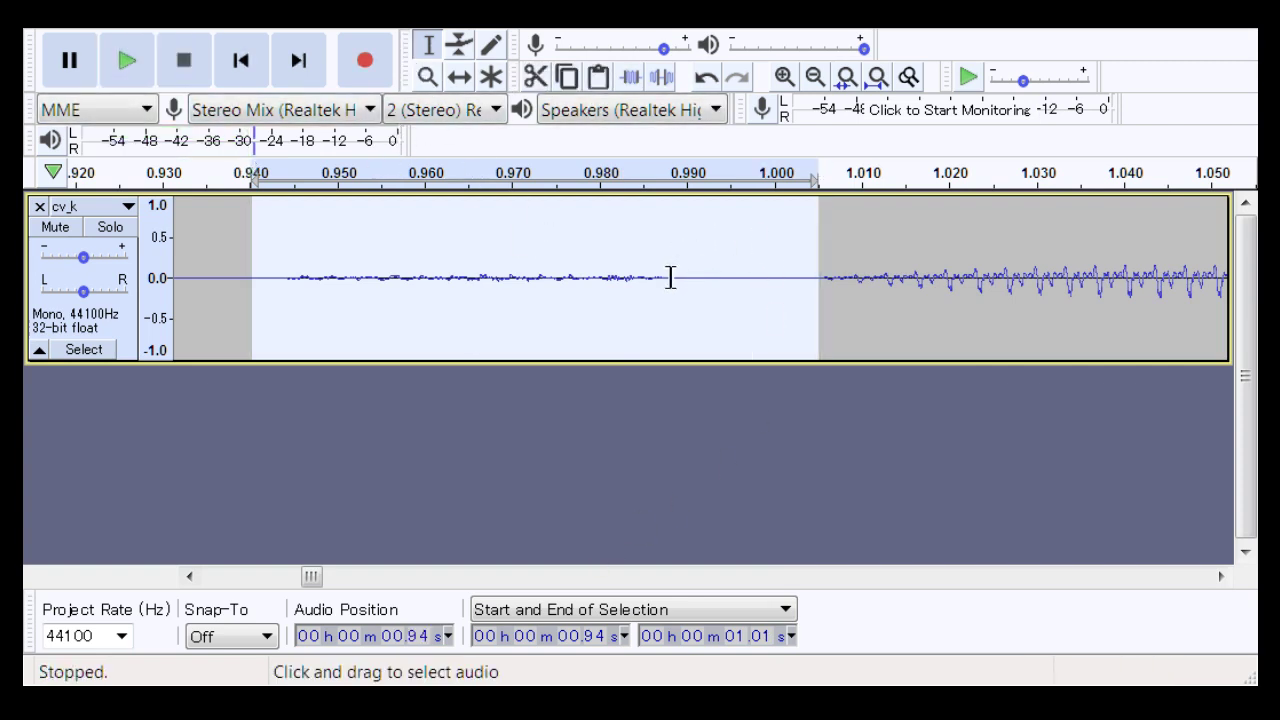
Step: Delete the quiet gap from 0.99 to 1.01 s between the pasted consonant and the first vowel in cv_k
left_click_drag(673, 280, 866, 349)
key("space")
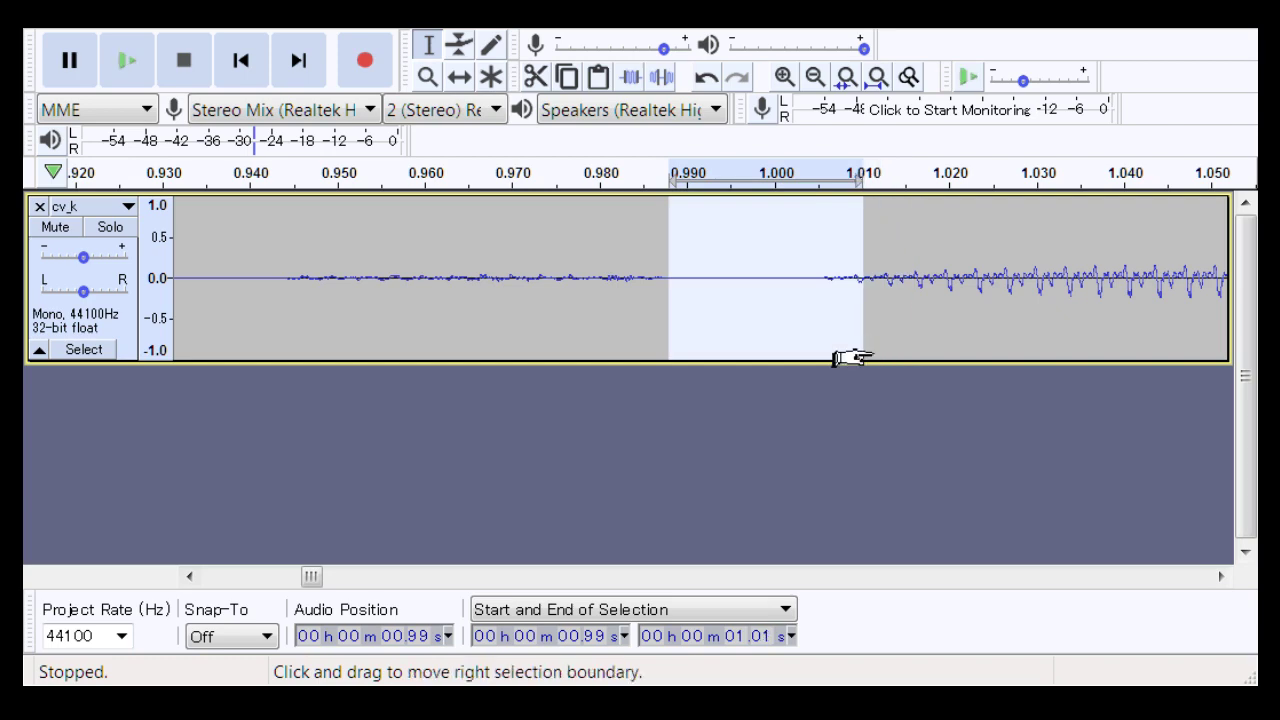
key("Left")
Step: Play the first sound of cv_k from 0.94 s to check the join, and go to the second sound's onset
left_click(246, 283)
key("space")
key("space")
key("space")
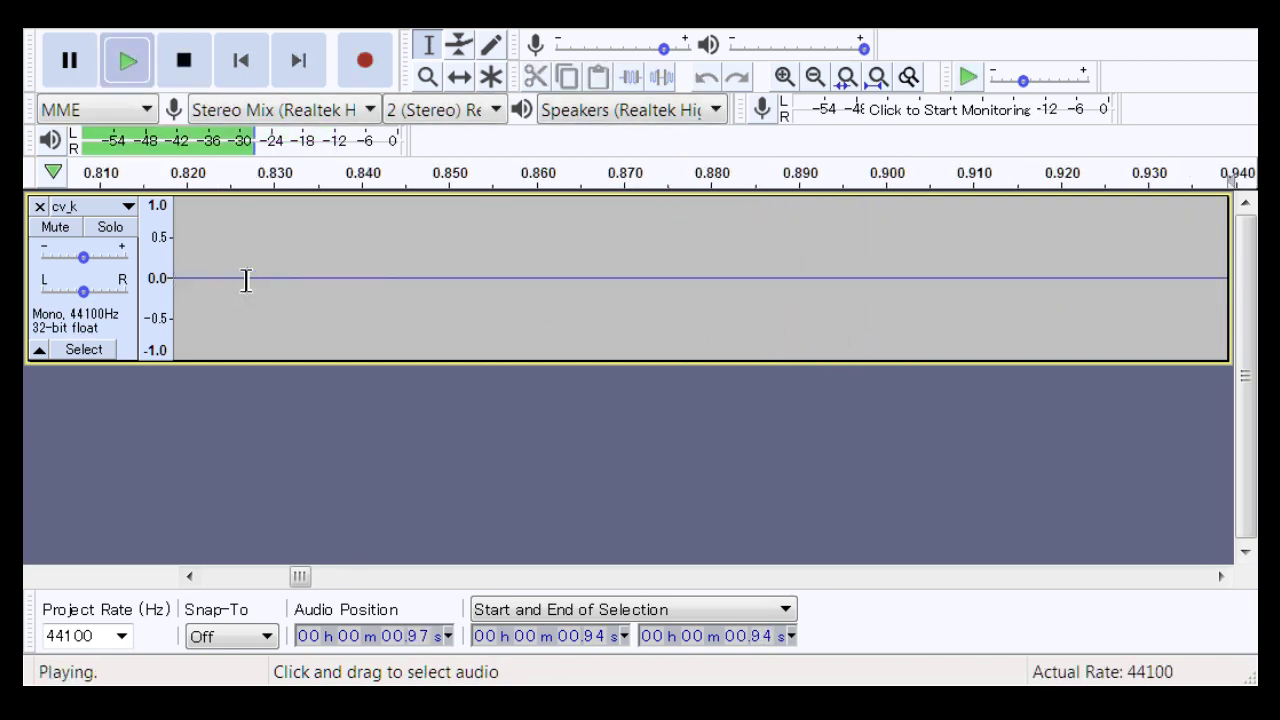
key("space")
key("space")
key("space")
key("space")
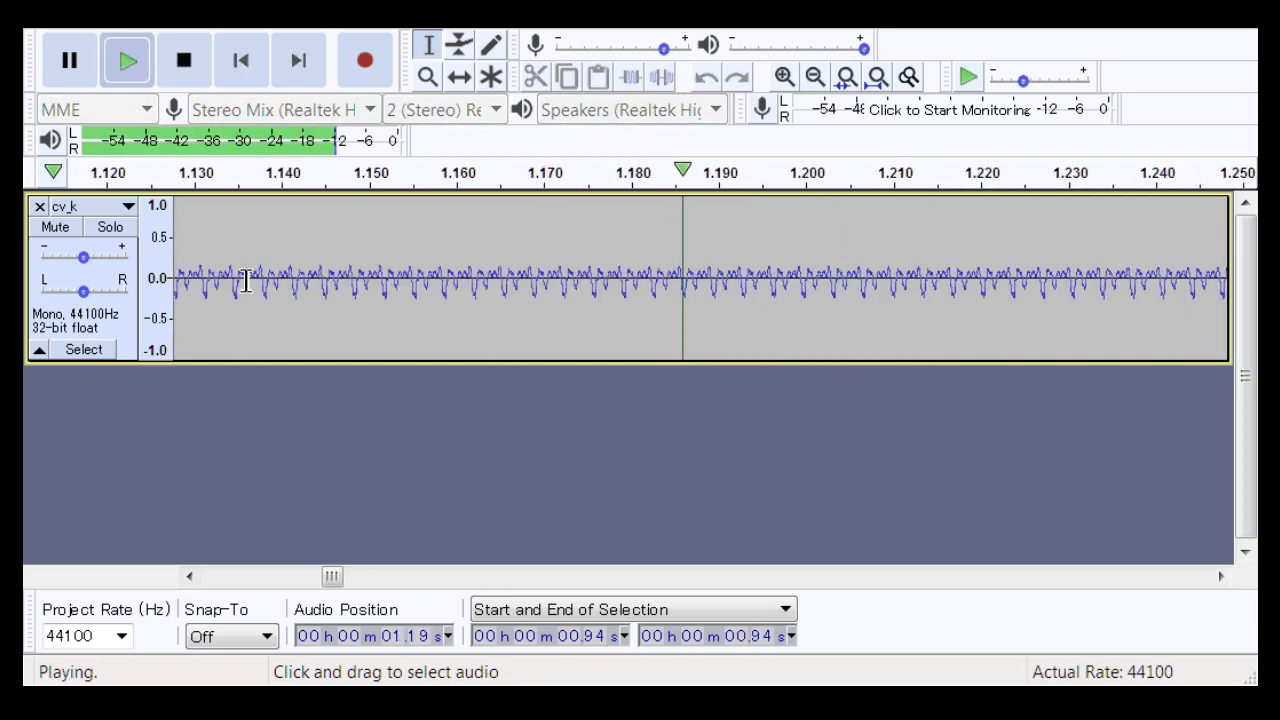
key("space")
left_click_drag(345, 576, 466, 629)
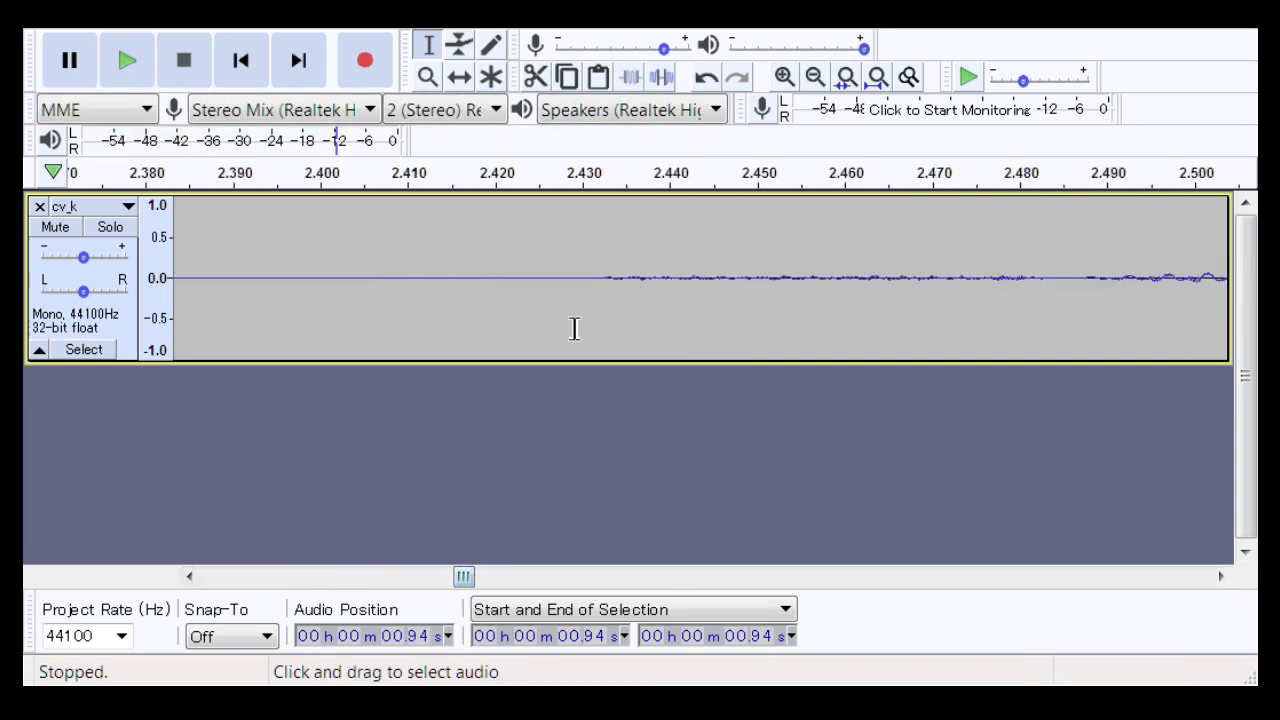
Step: Replace the second and third consonants of cv_k, near 2.43 s and 3.94 s, with the copied consonant audio
left_click_drag(587, 330, 1052, 338)
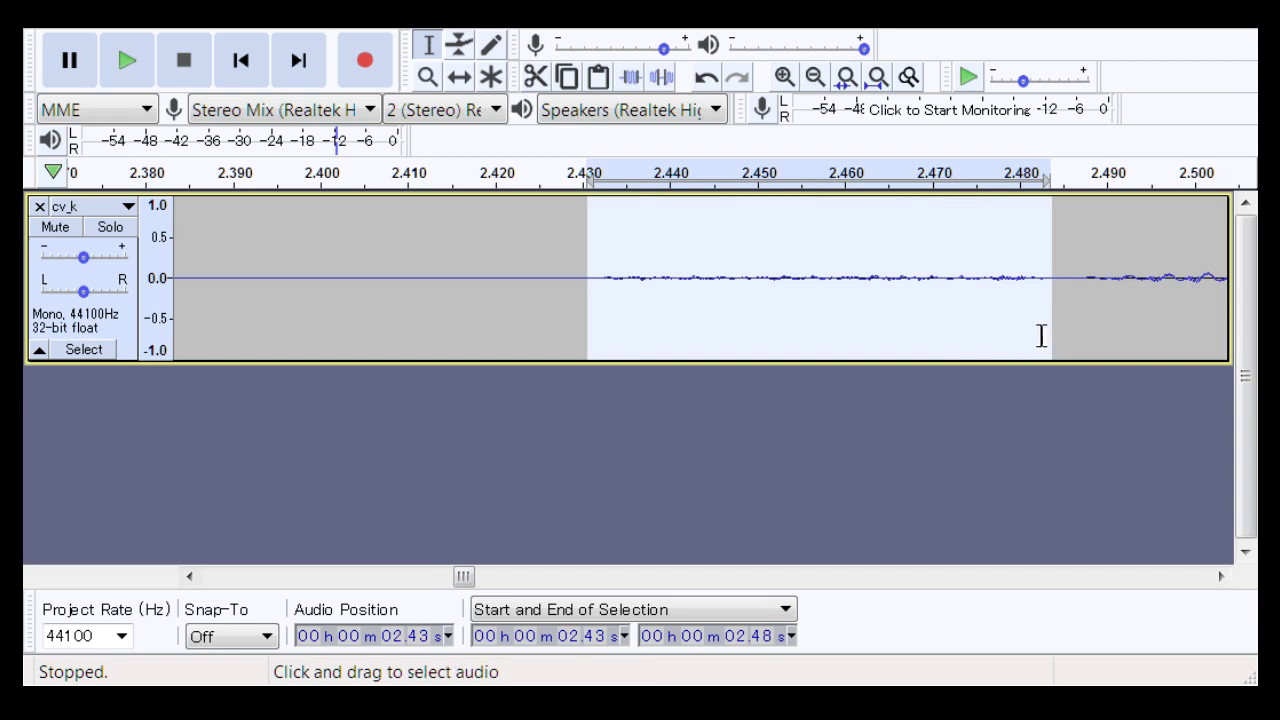
key("shift+Right")
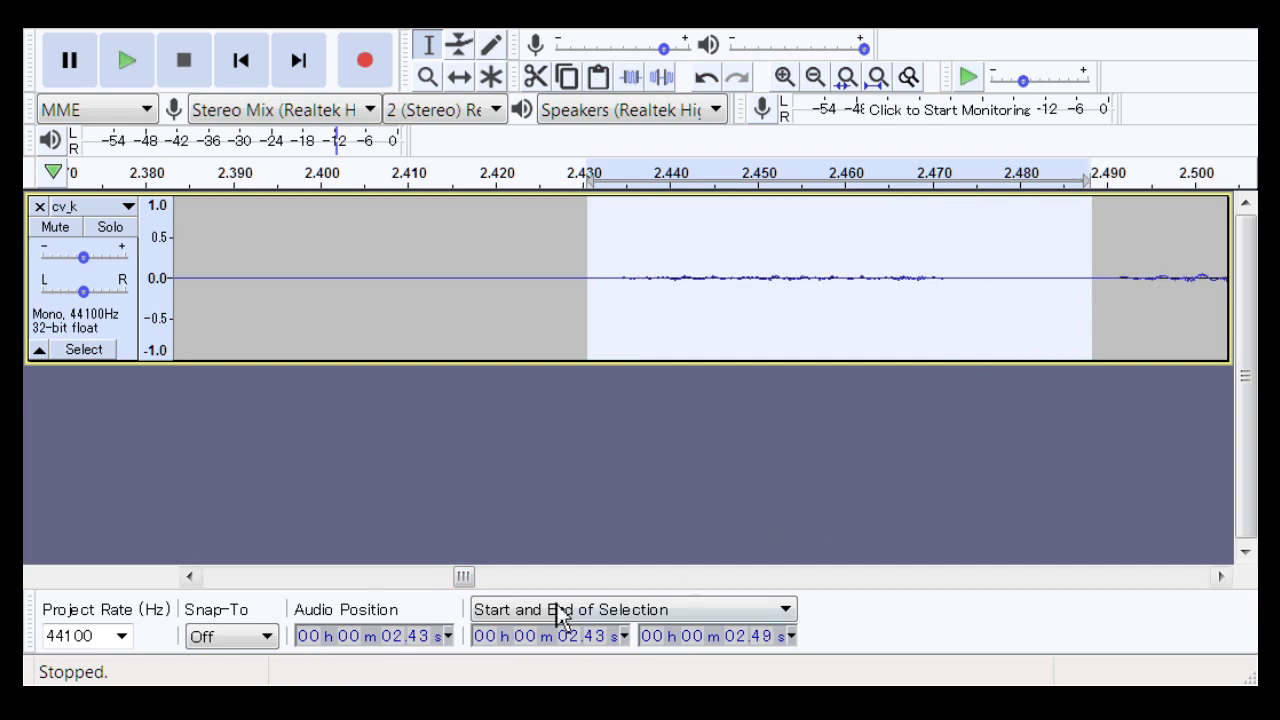
left_click_drag(463, 577, 627, 596)
left_click_drag(666, 303, 700, 560)
Step: Replace the fourth and fifth consonants of cv_k, near 5.44 s and 6.96 s, with the copied consonant audio
left_click_drag(626, 585, 784, 590)
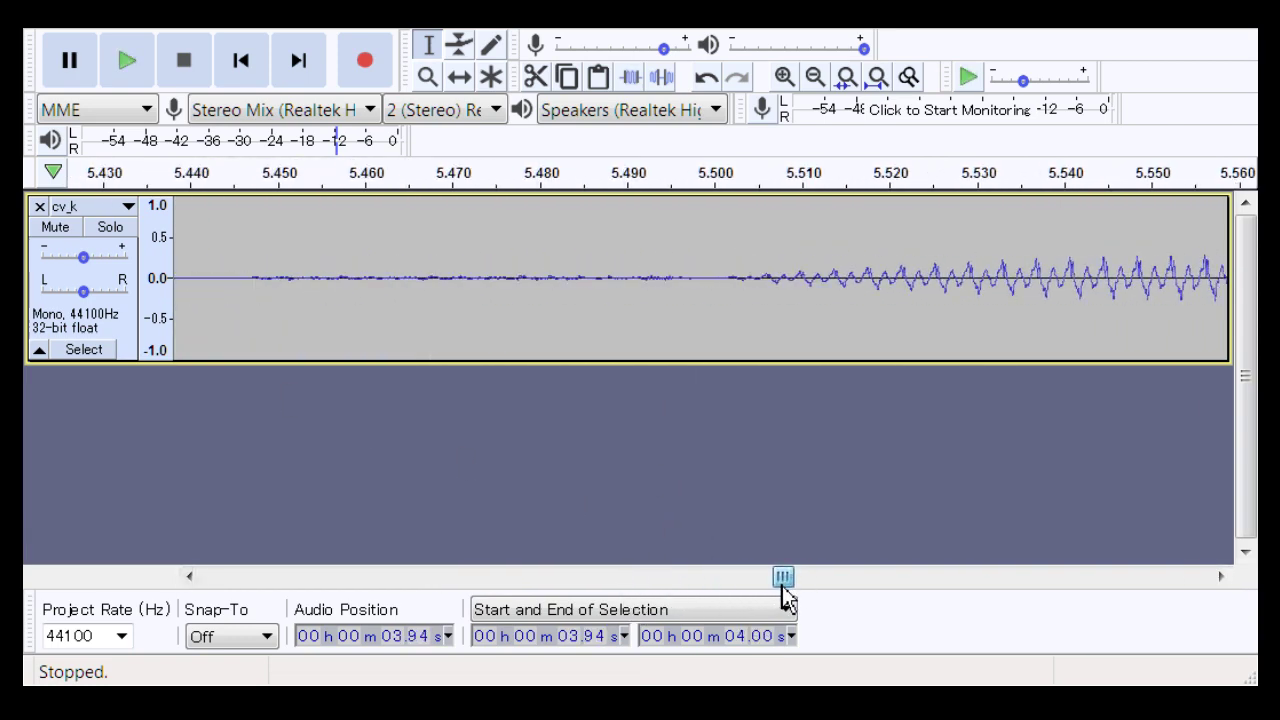
left_click_drag(701, 305, 224, 312)
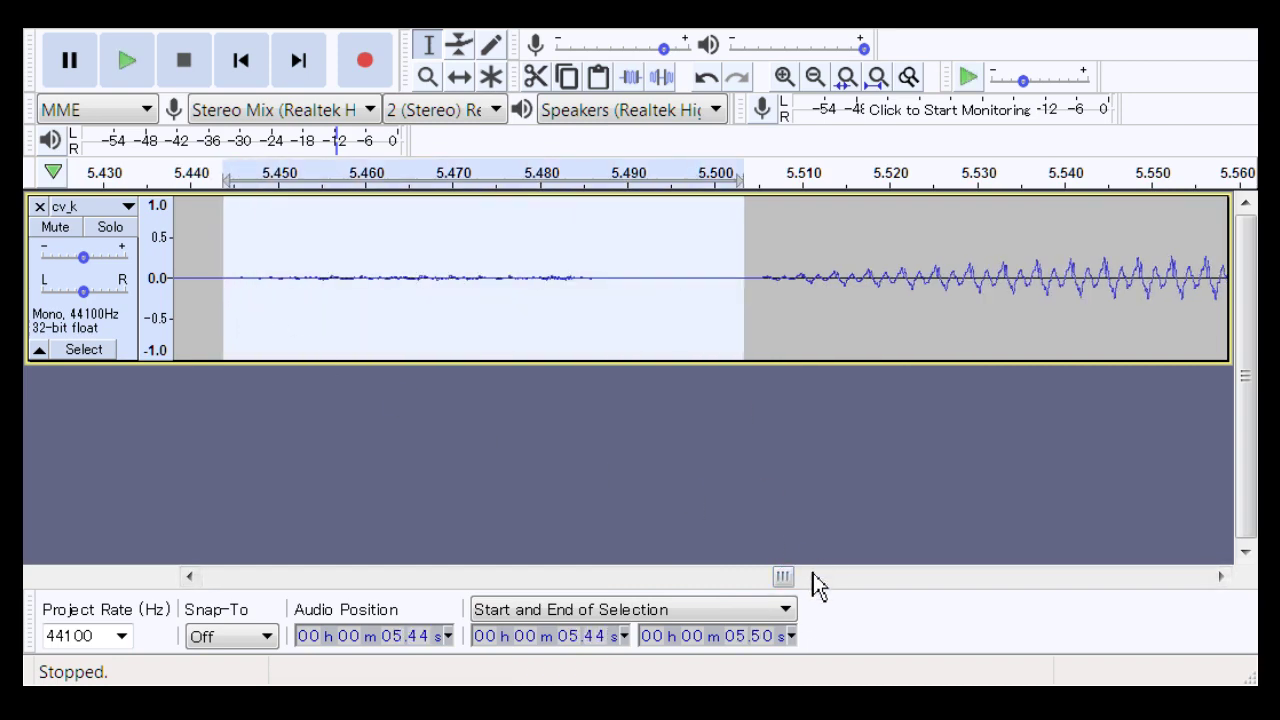
left_click(812, 578)
left_click_drag(797, 590, 940, 600)
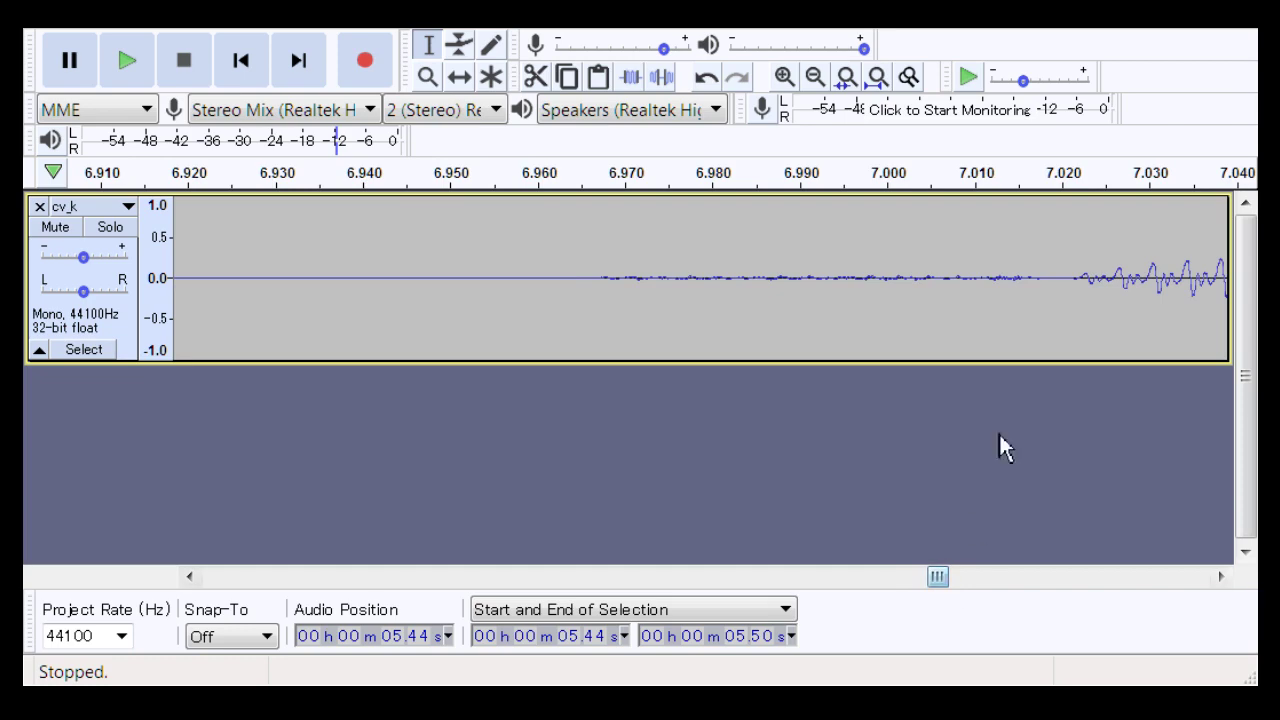
left_click_drag(1054, 306, 546, 317)
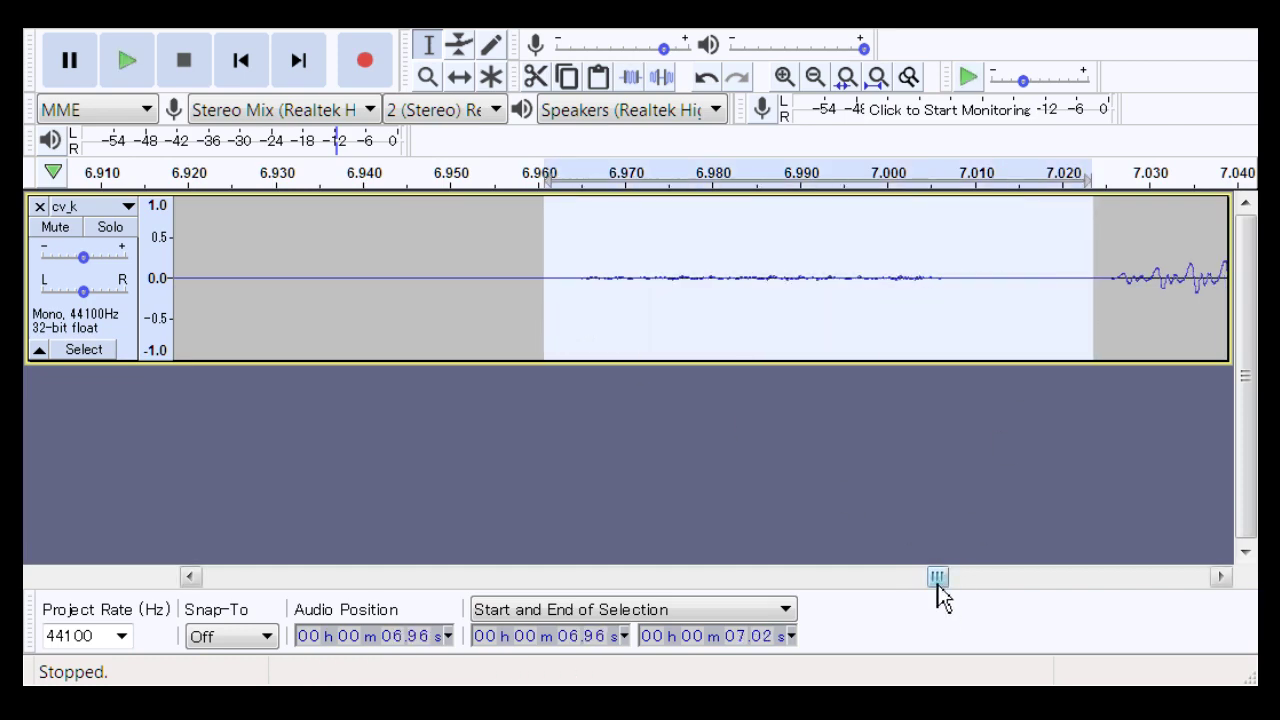
Step: Repeat the last effect on the fifth consonant from 6.96 to 7.02 s and the fourth from 5.44 to 5.49 s
mouse_move(938, 588)
left_mouse_down()
mouse_move(1092, 584)
mouse_move(920, 574)
mouse_move(944, 574)
left_mouse_up()
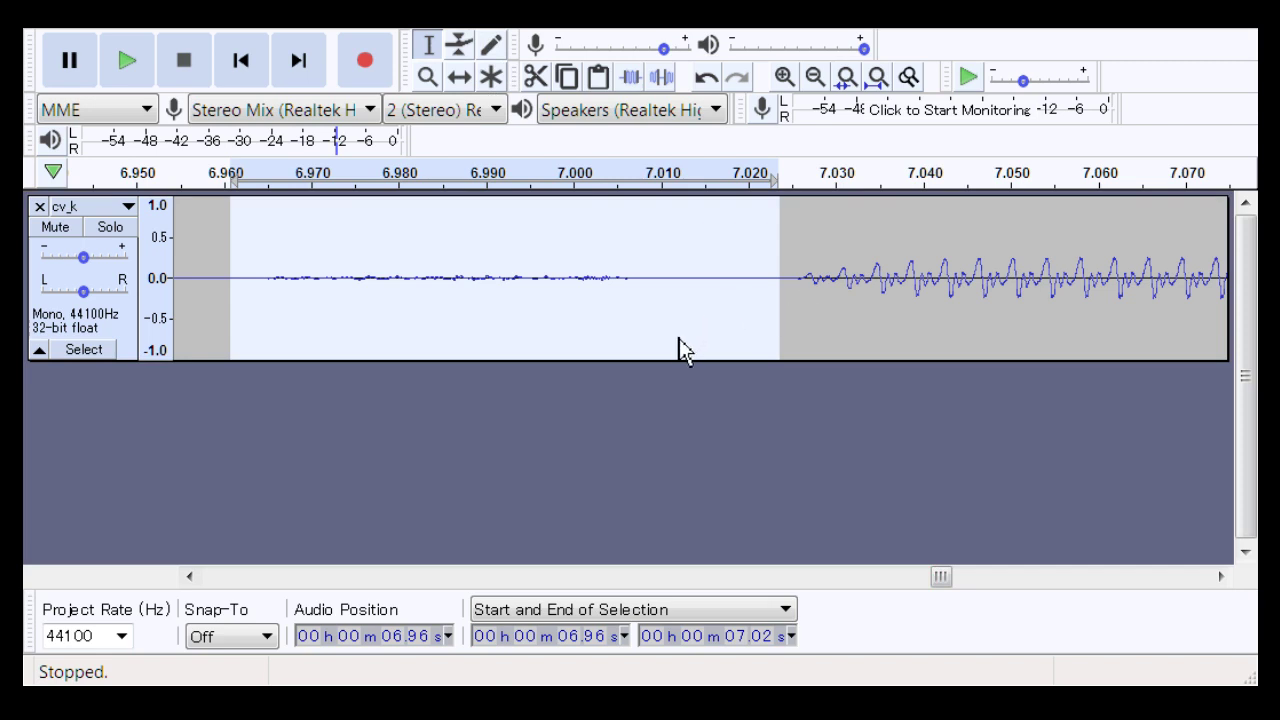
key("ctrl+r")
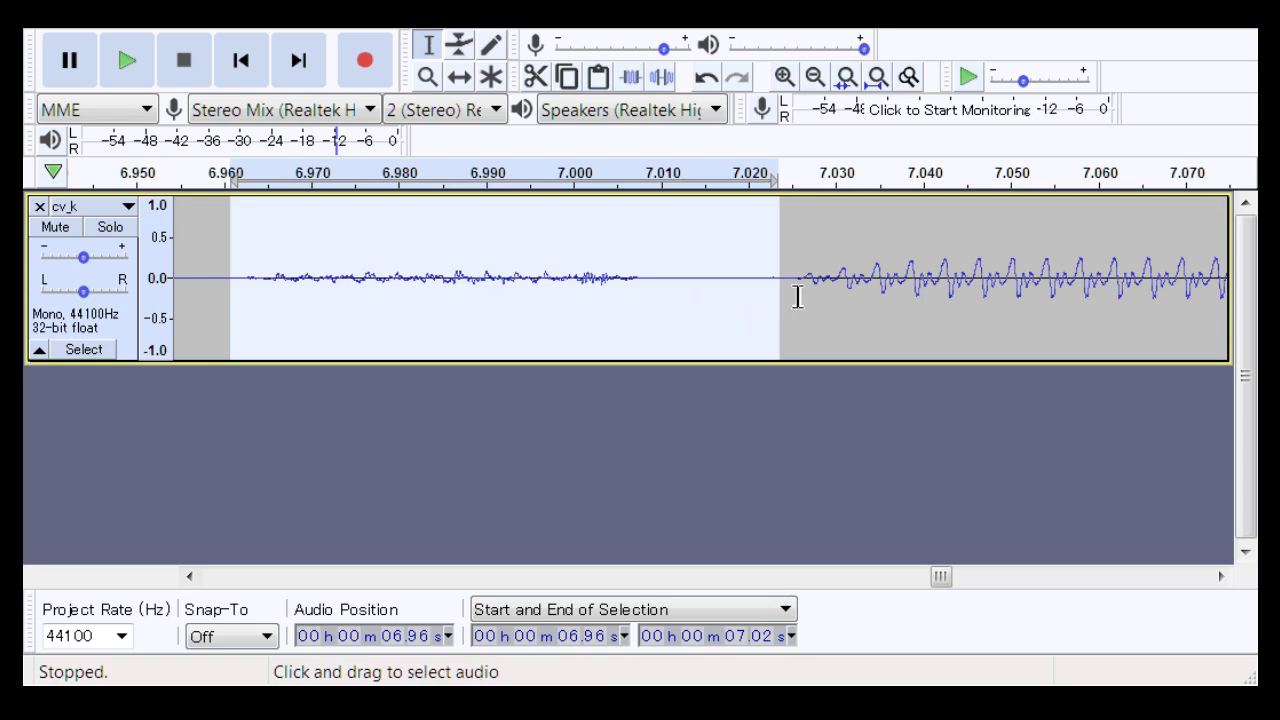
left_click_drag(951, 584, 789, 600)
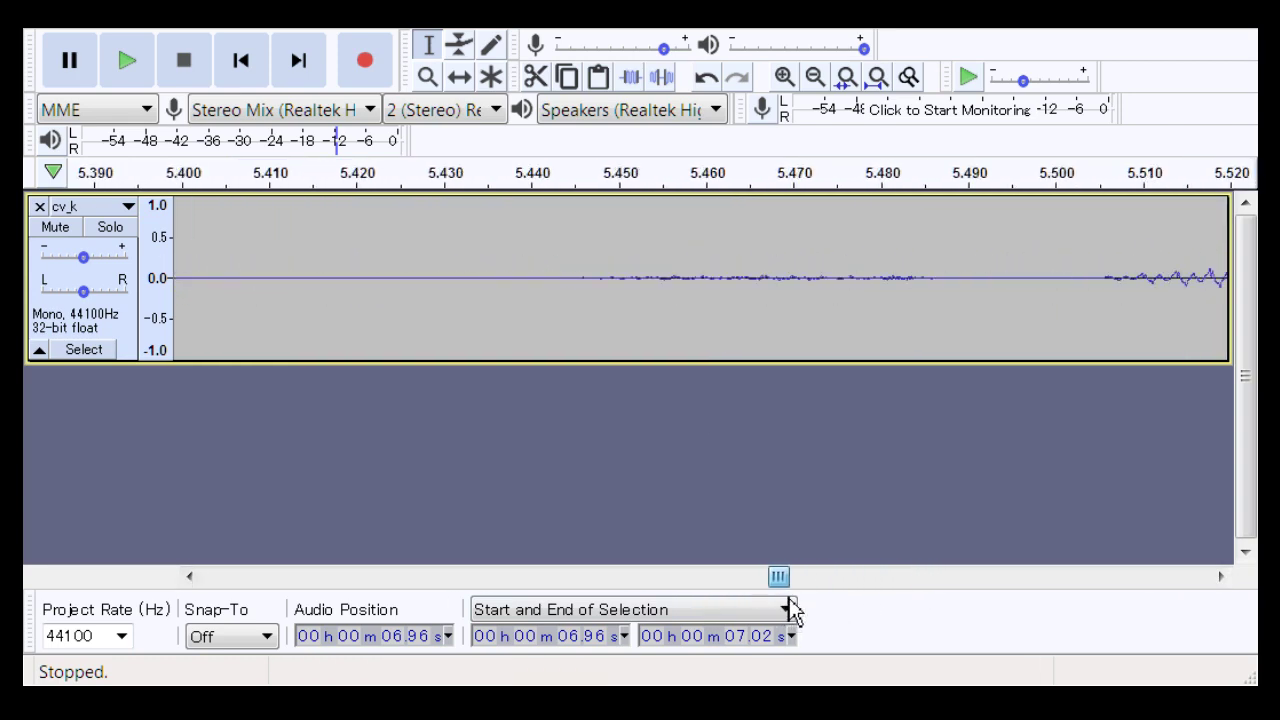
left_click_drag(1008, 280, 518, 289)
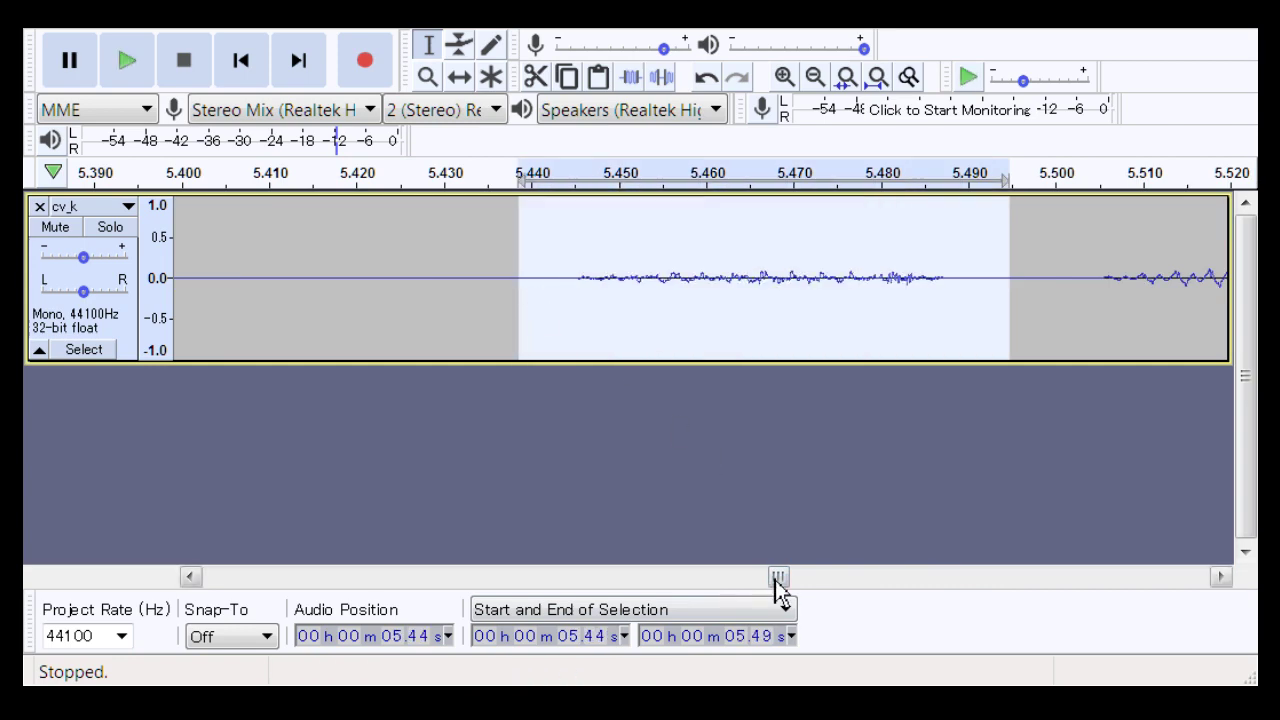
Step: Repeat the last effect on the third consonant from 3.93 to 3.98 s and the second from 2.43 to 2.48 s
left_click_drag(781, 596, 620, 607)
left_click_drag(807, 292, 390, 290)
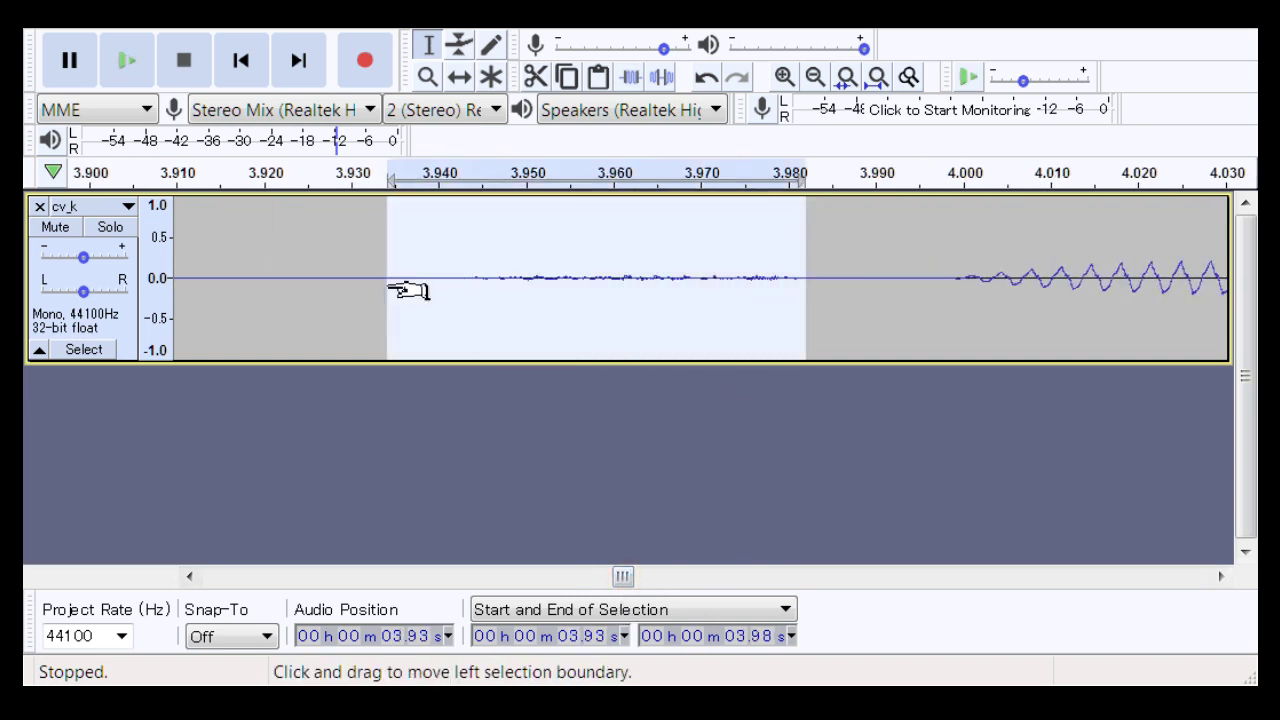
left_click_drag(896, 300, 807, 334)
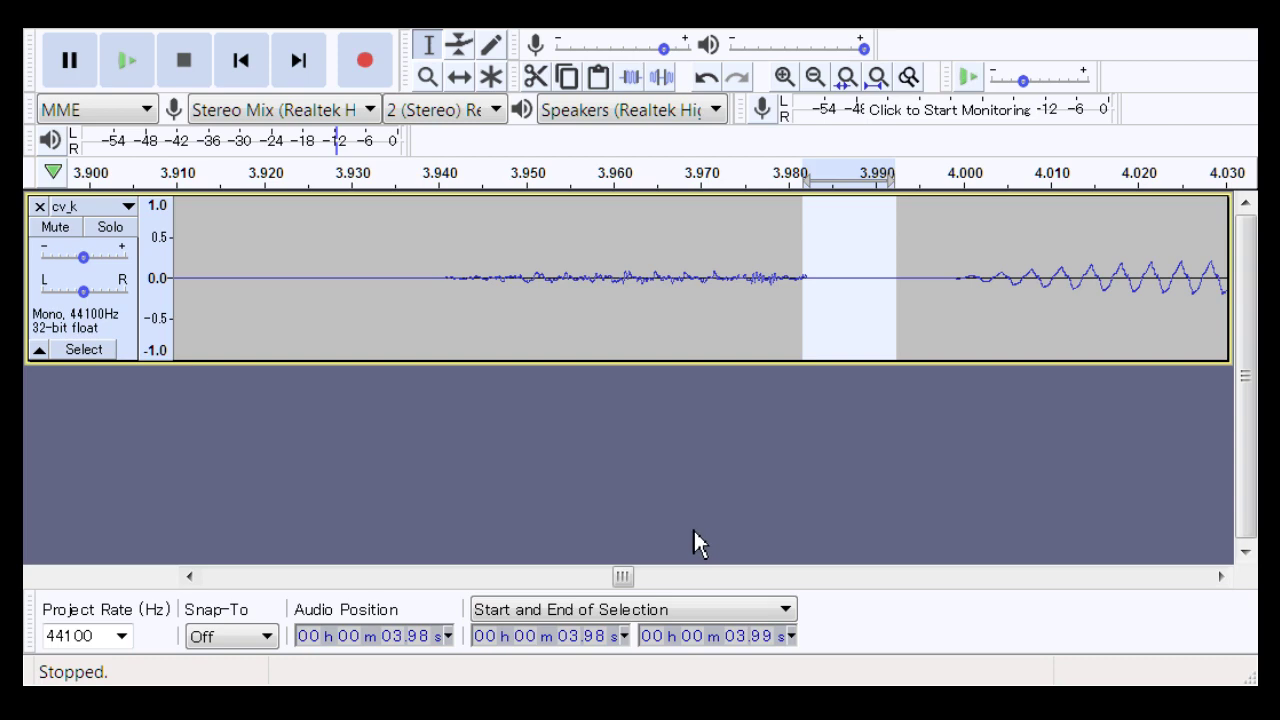
left_click_drag(635, 580, 478, 610)
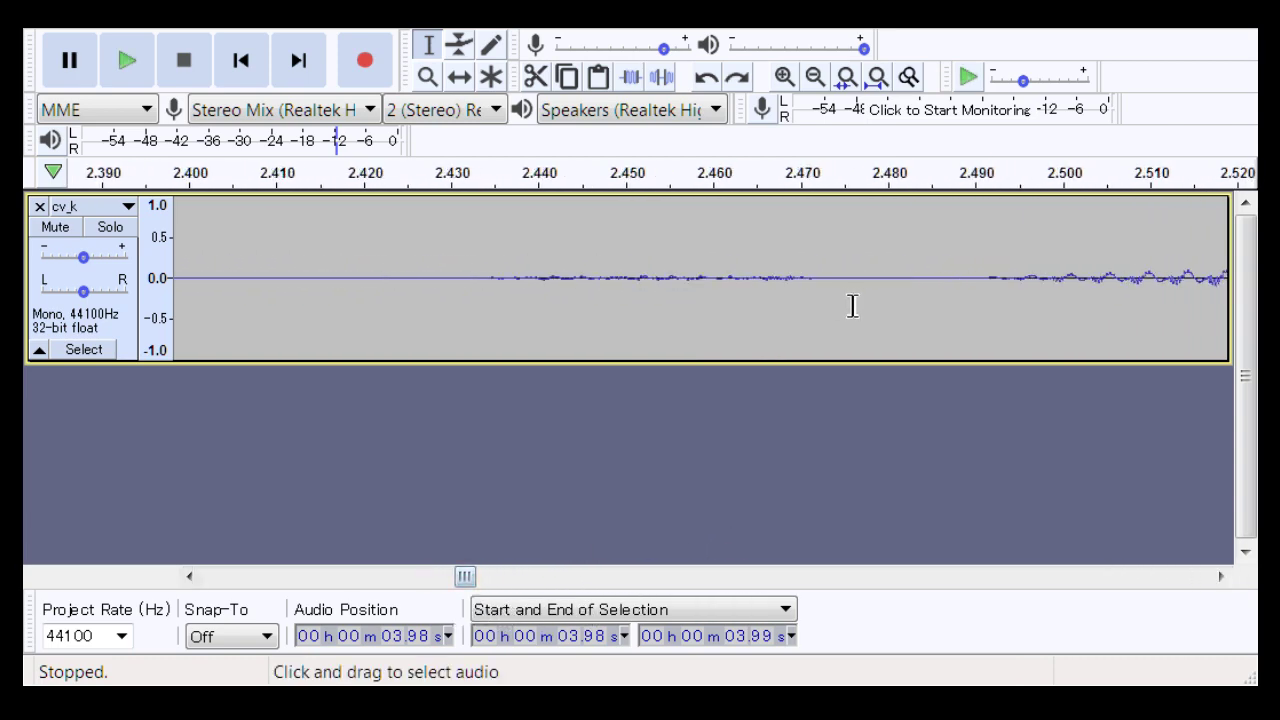
left_click_drag(845, 305, 442, 309)
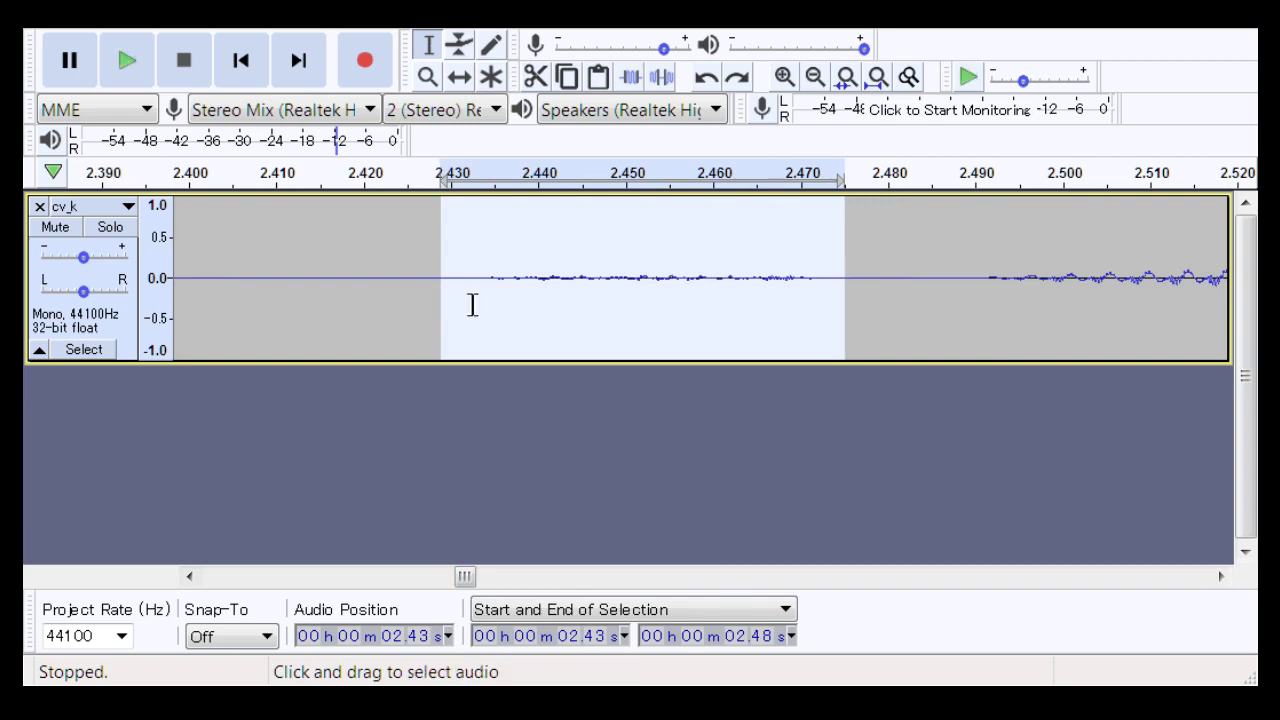
key("ctrl+r")
Step: Play the first sound's onset from 0.92 to 1.01 s, and replay it from 0.94 s to check the join
left_click_drag(468, 575, 320, 630)
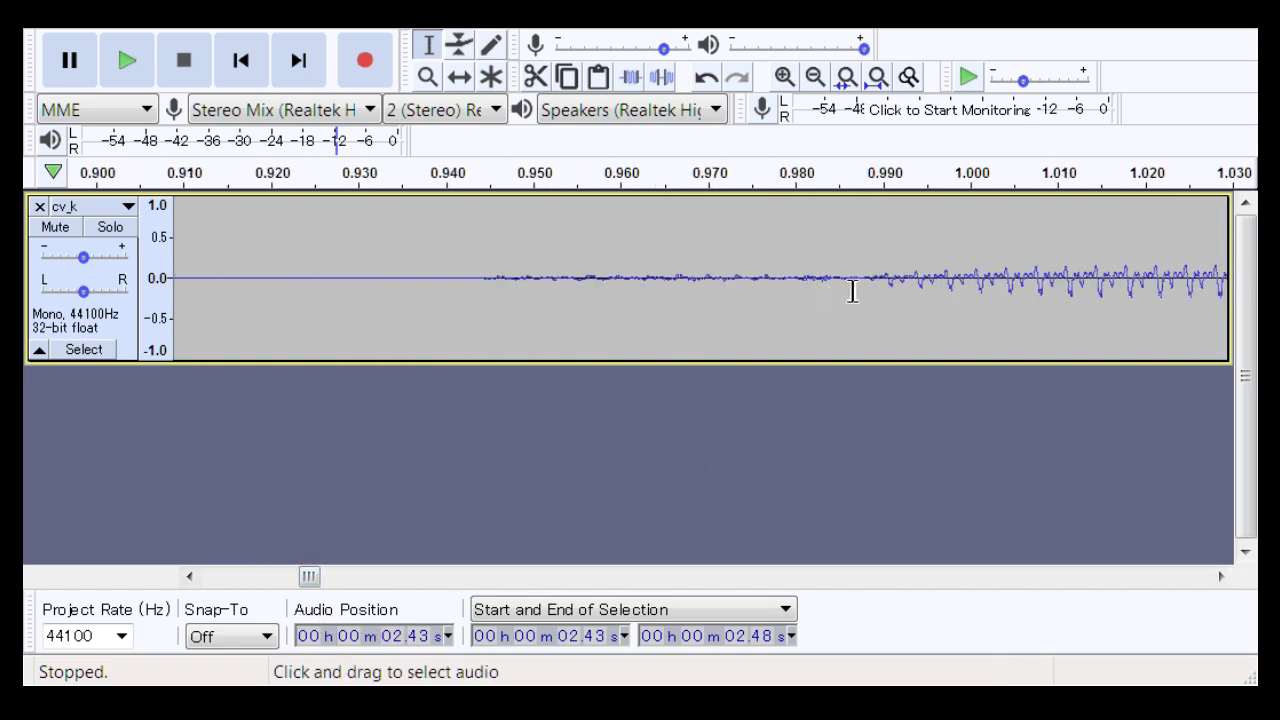
left_click_drag(852, 291, 1076, 297)
key("space")
key("space")
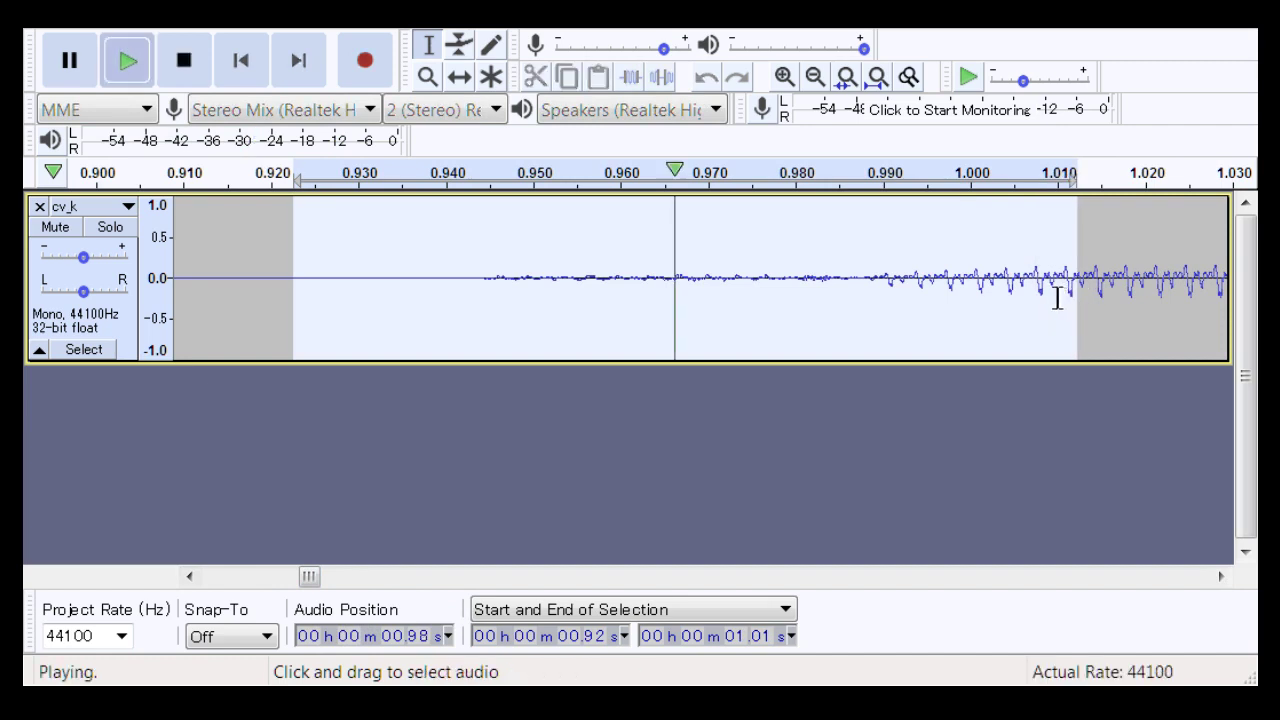
left_click(880, 322)
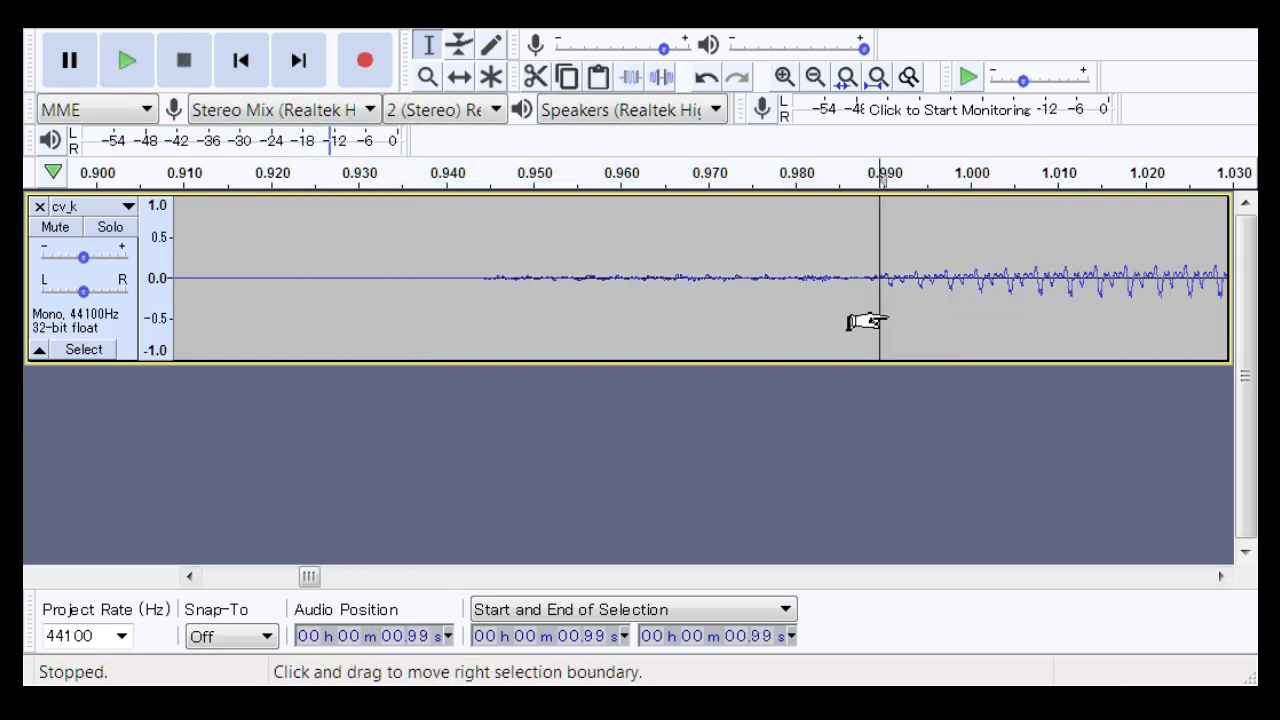
left_click(443, 306)
key("space")
key("space")
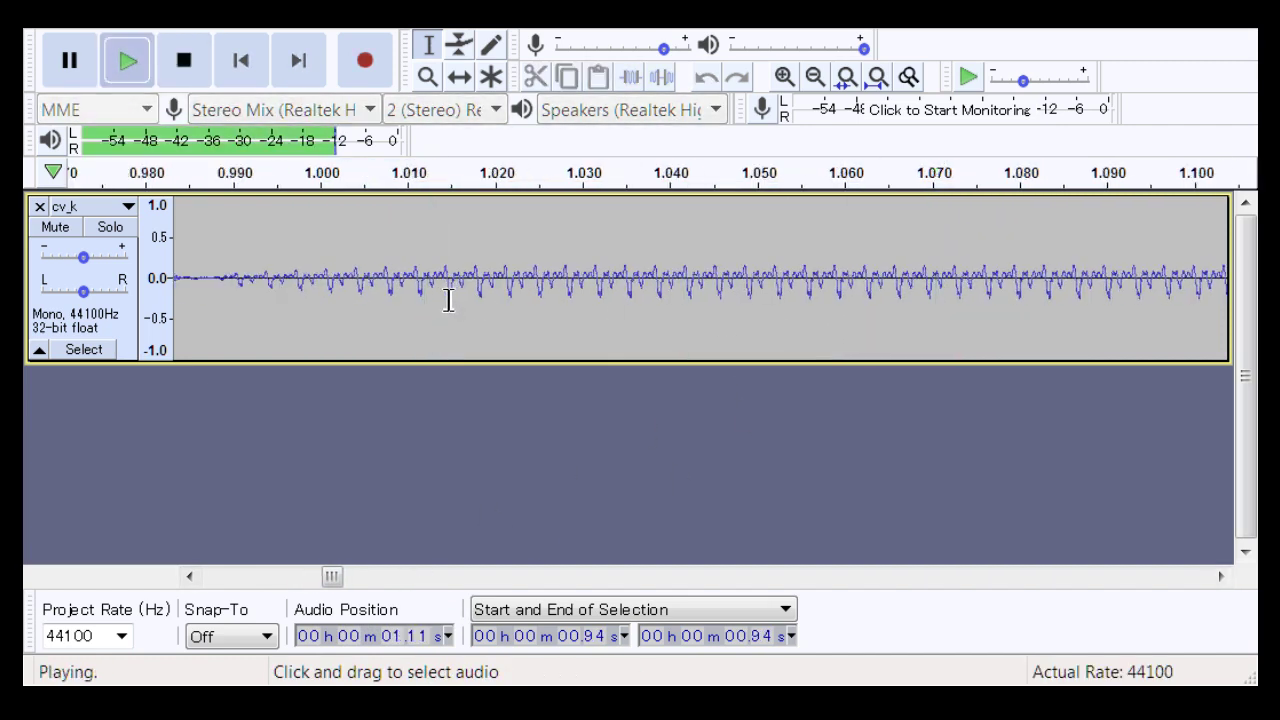
key("space")
key("space")
Step: Delete the quiet gap from 2.47 to 2.50 s between the second consonant and its vowel in cv_k
left_click_drag(331, 580, 474, 636)
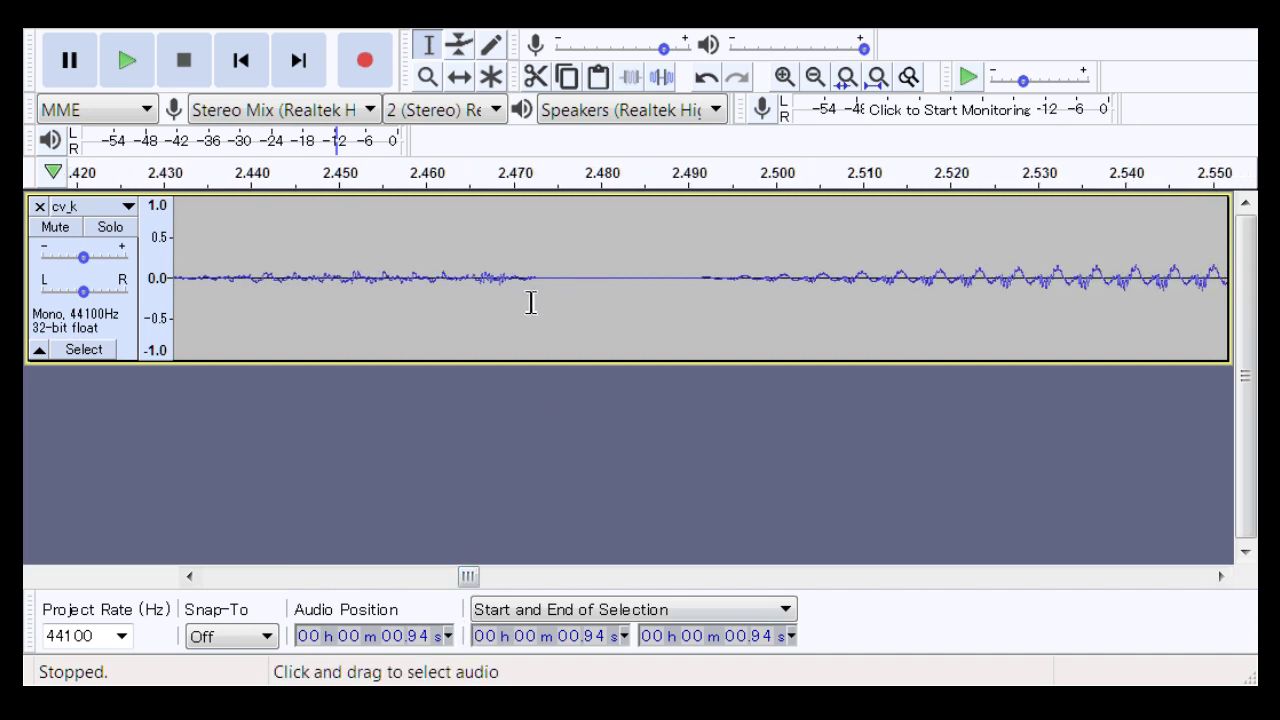
left_click_drag(530, 303, 737, 345)
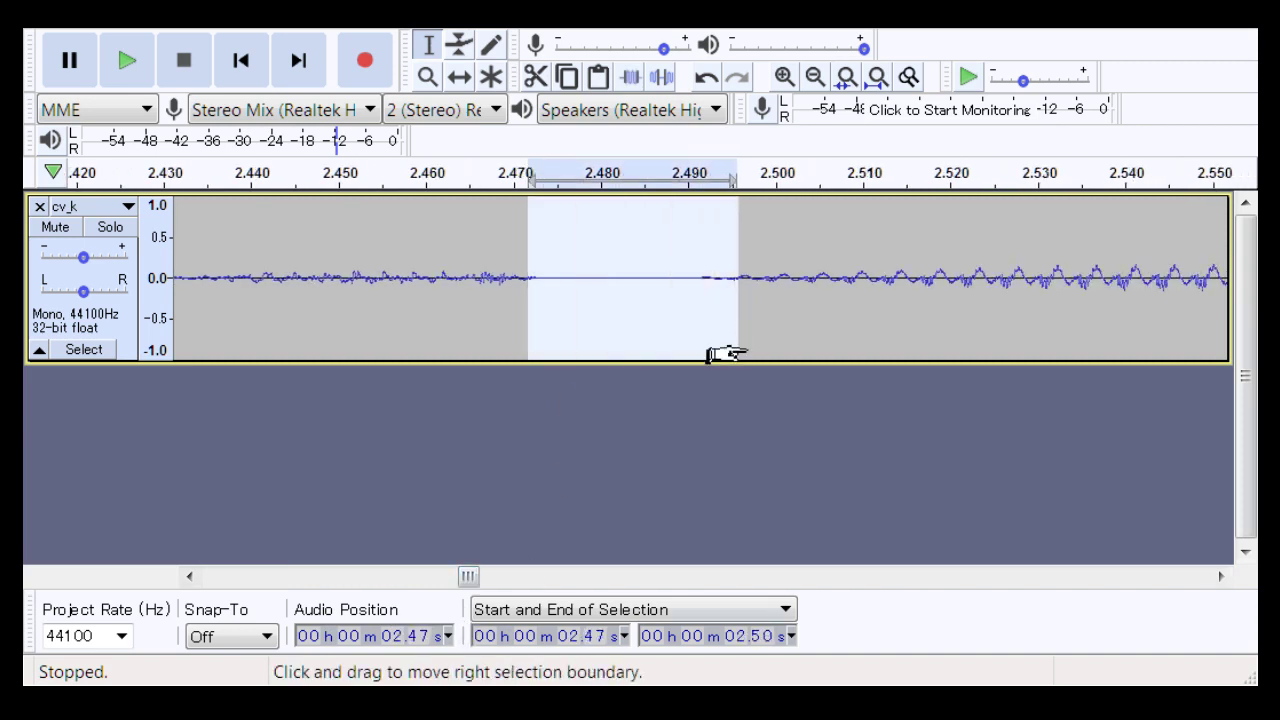
key("Delete")
Step: Play the second sound of cv_k from 2.41 s to check the new join
left_click_drag(476, 580, 470, 578)
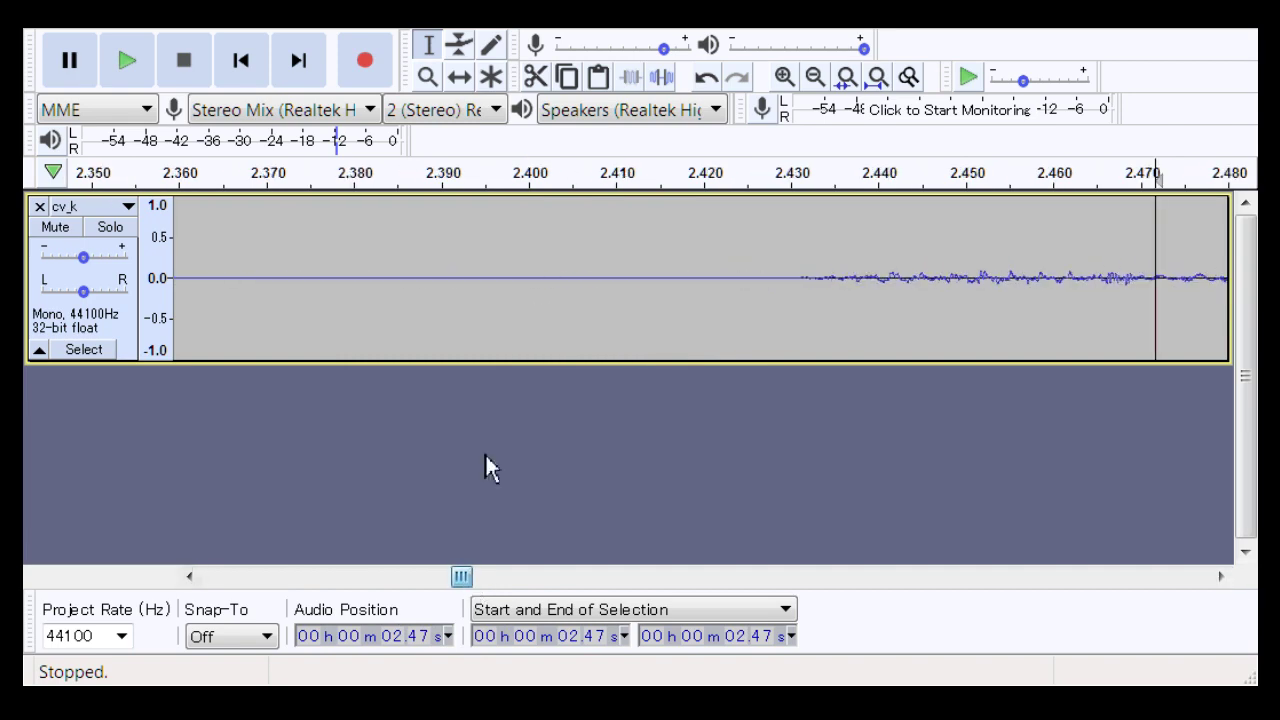
left_click(577, 289)
key("space")
key("space")
key("space")
key("space")
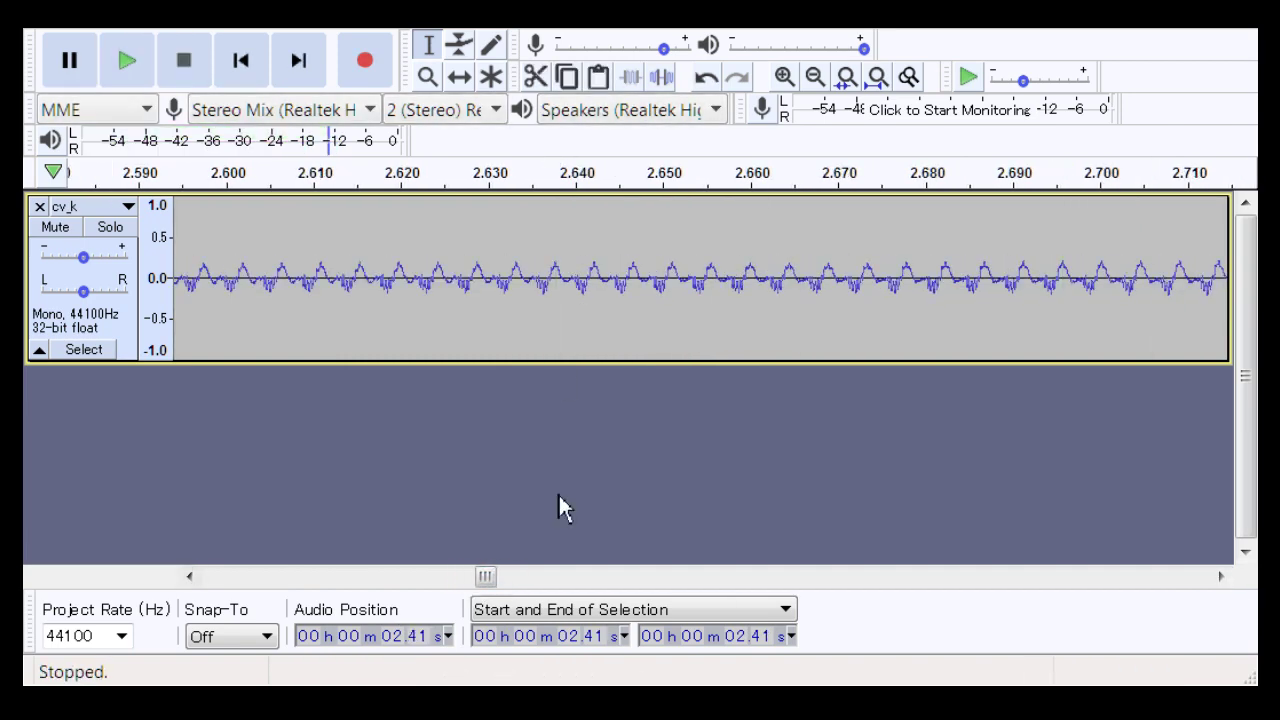
Step: Inspect the second sound's join up close, playing the stretches 2.46 to 2.49 s and 2.48 to 2.50 s
left_click_drag(488, 578, 477, 614)
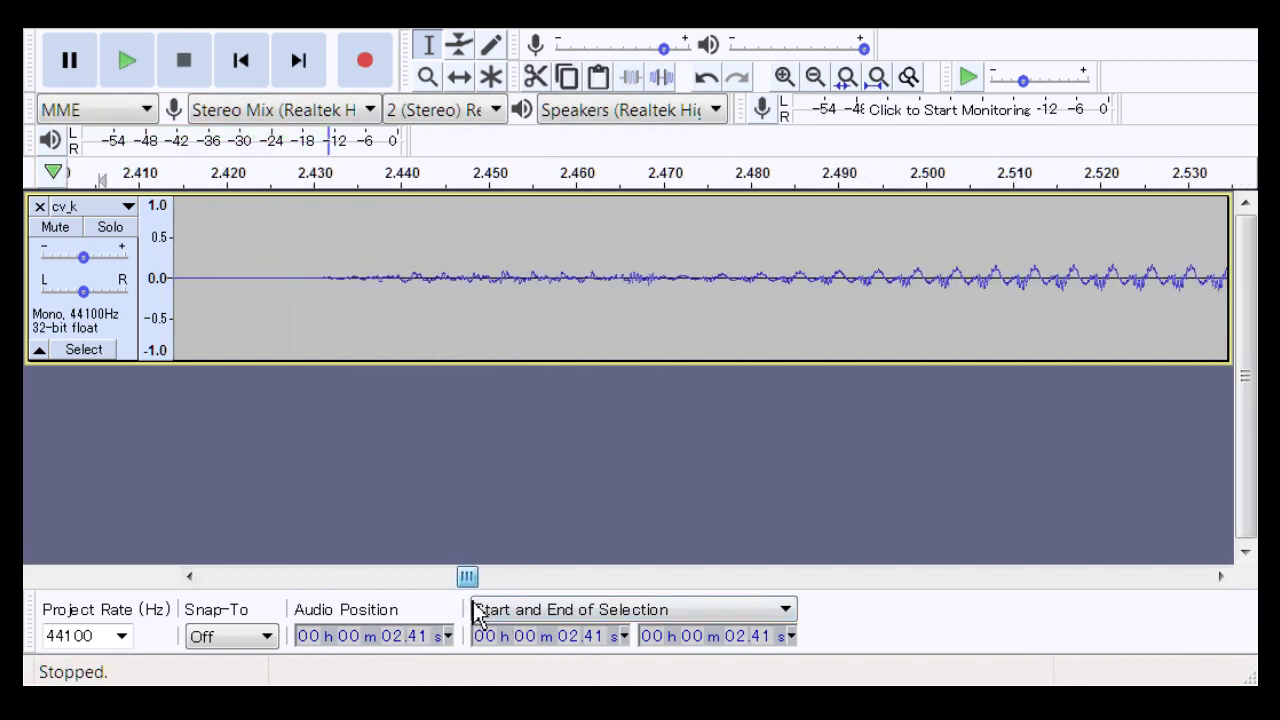
key("F4")
left_click_drag(580, 285, 935, 296)
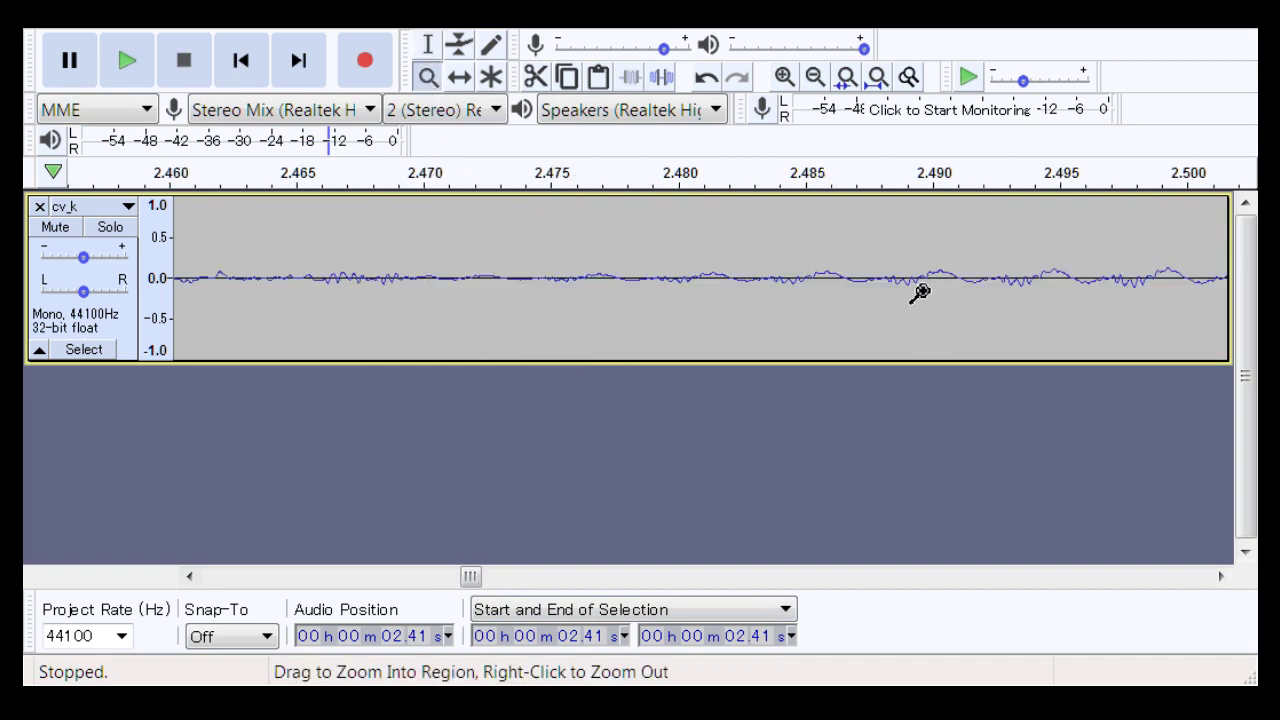
left_click(428, 46)
left_click_drag(266, 243, 882, 240)
key("space")
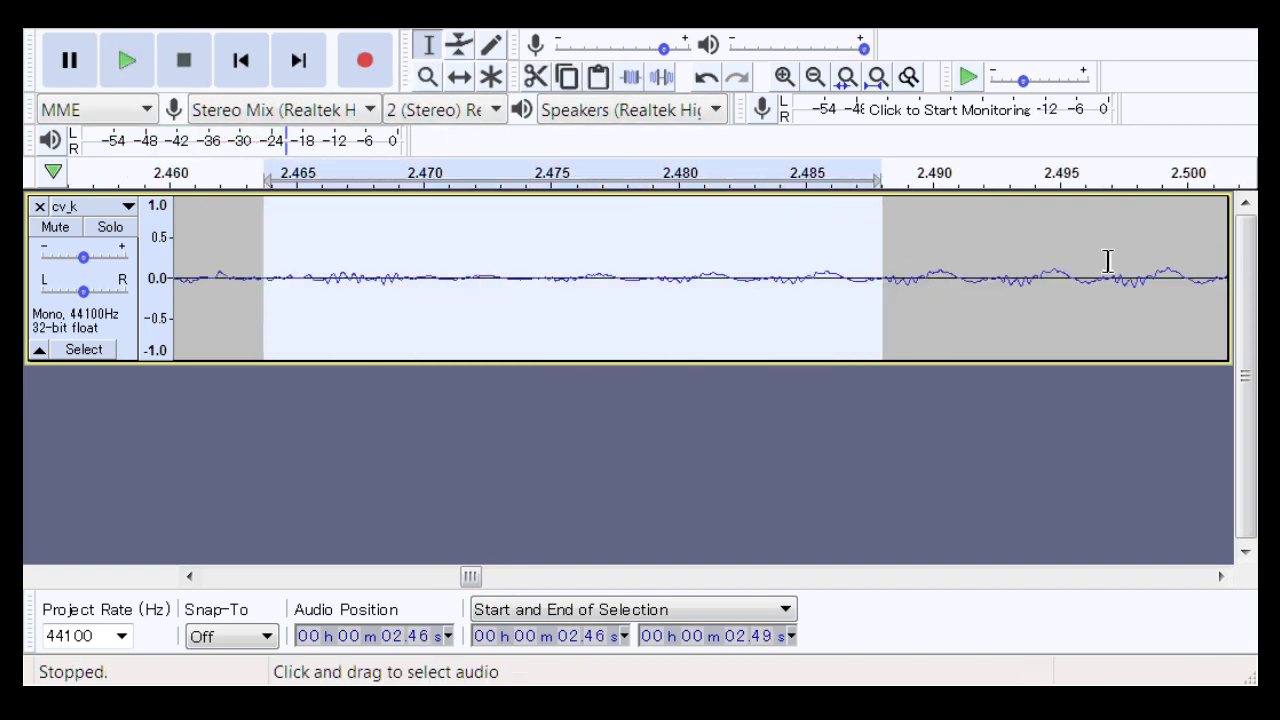
left_click_drag(1177, 262, 771, 306)
key("space")
left_click(1222, 577)
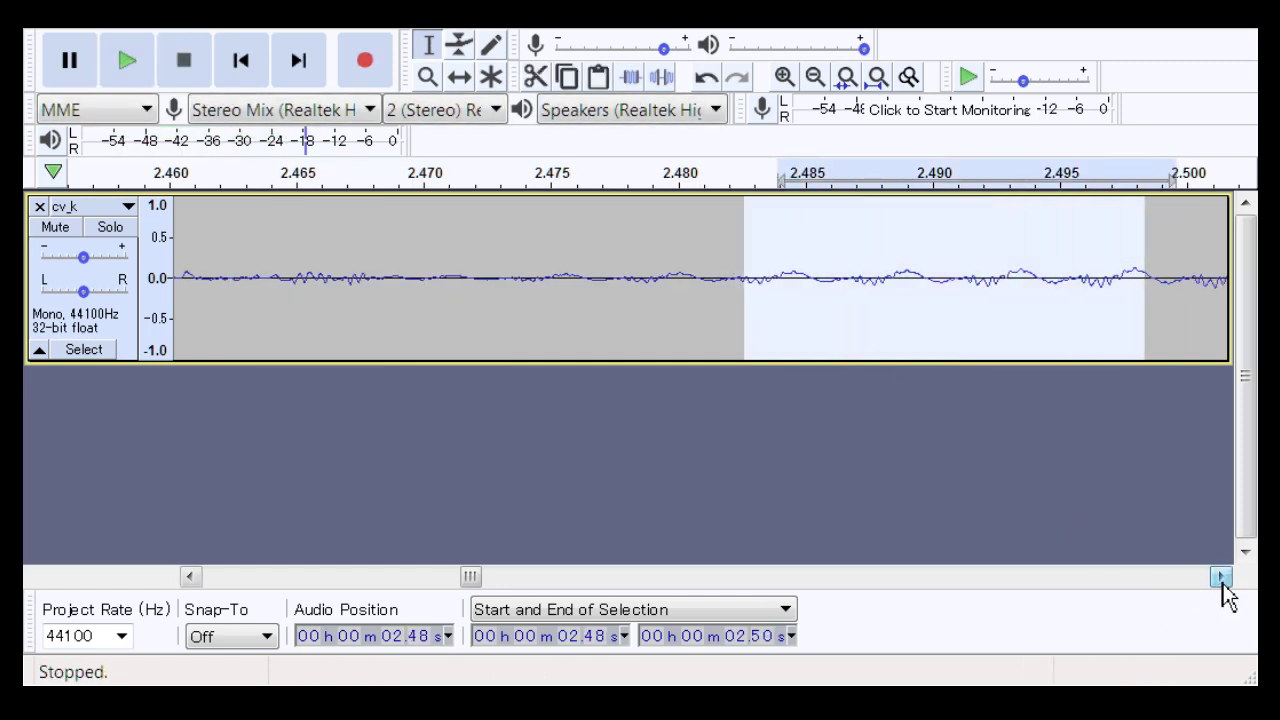
left_click(1222, 577)
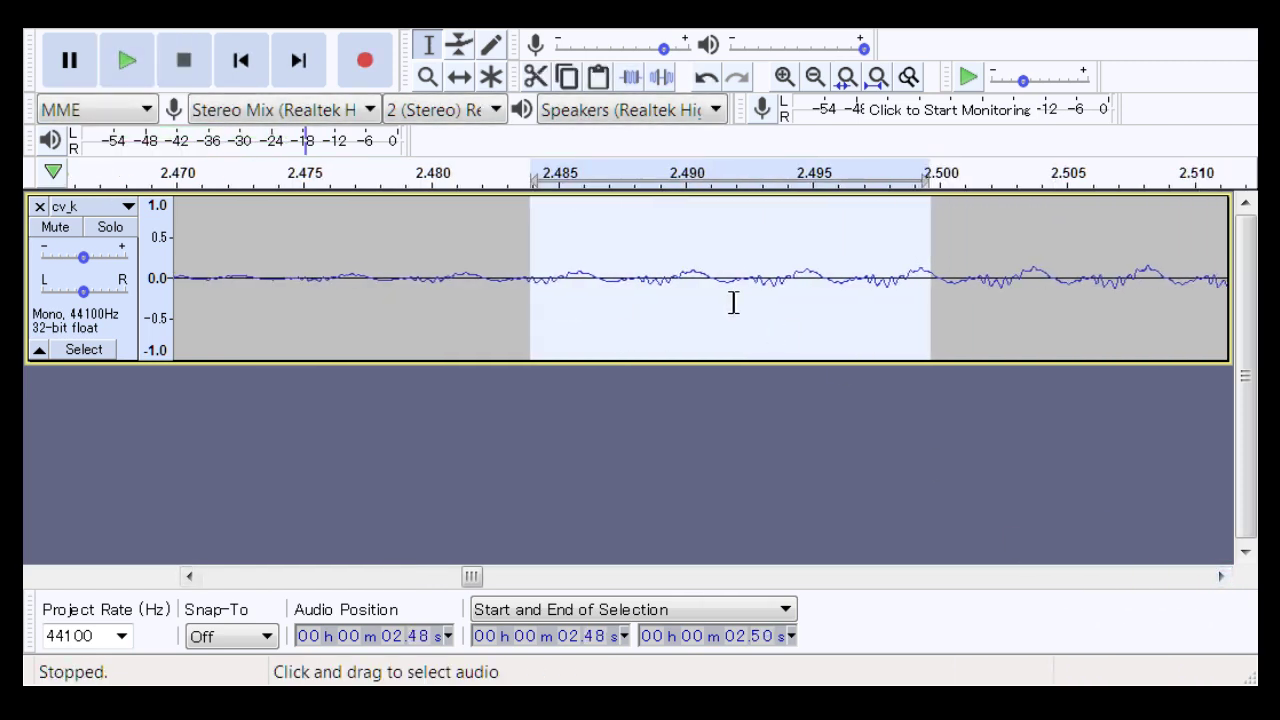
Step: Delete the short stretch of vowel waveform from 2.48 to 2.49 s and play the result from 2.47 s
left_click_drag(466, 302, 568, 320)
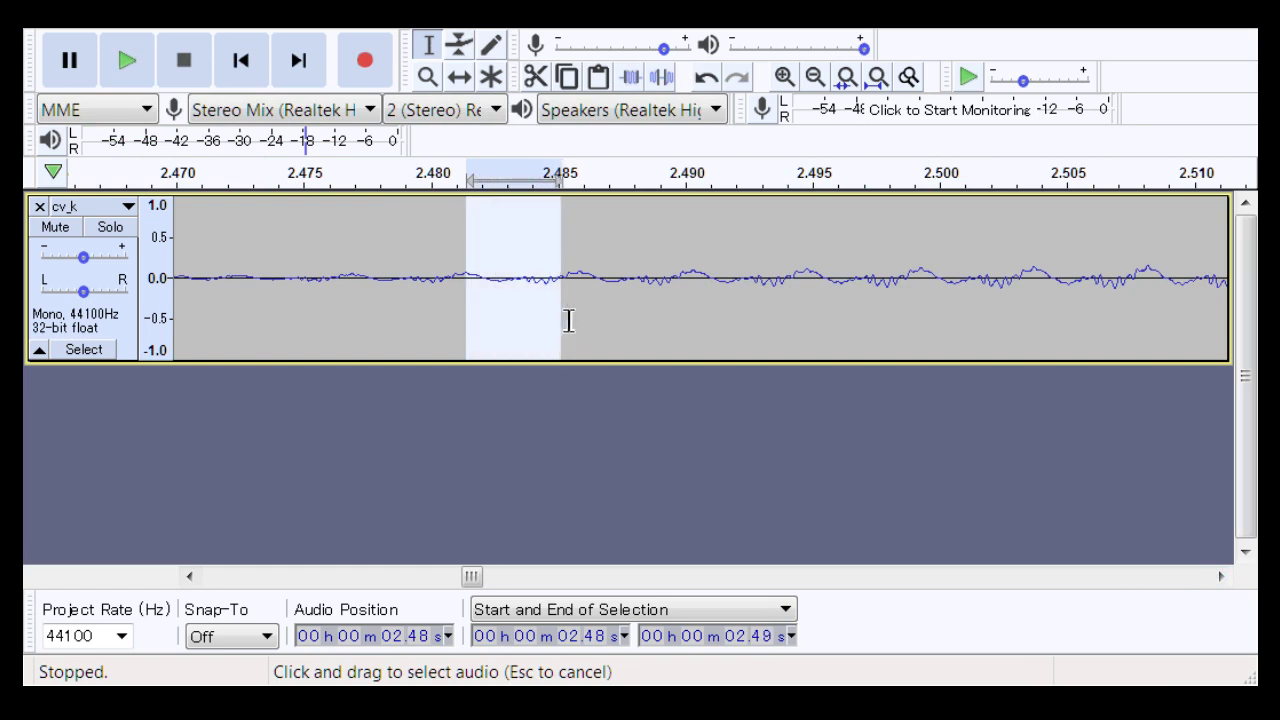
left_click(466, 300)
left_click(306, 288)
key("space")
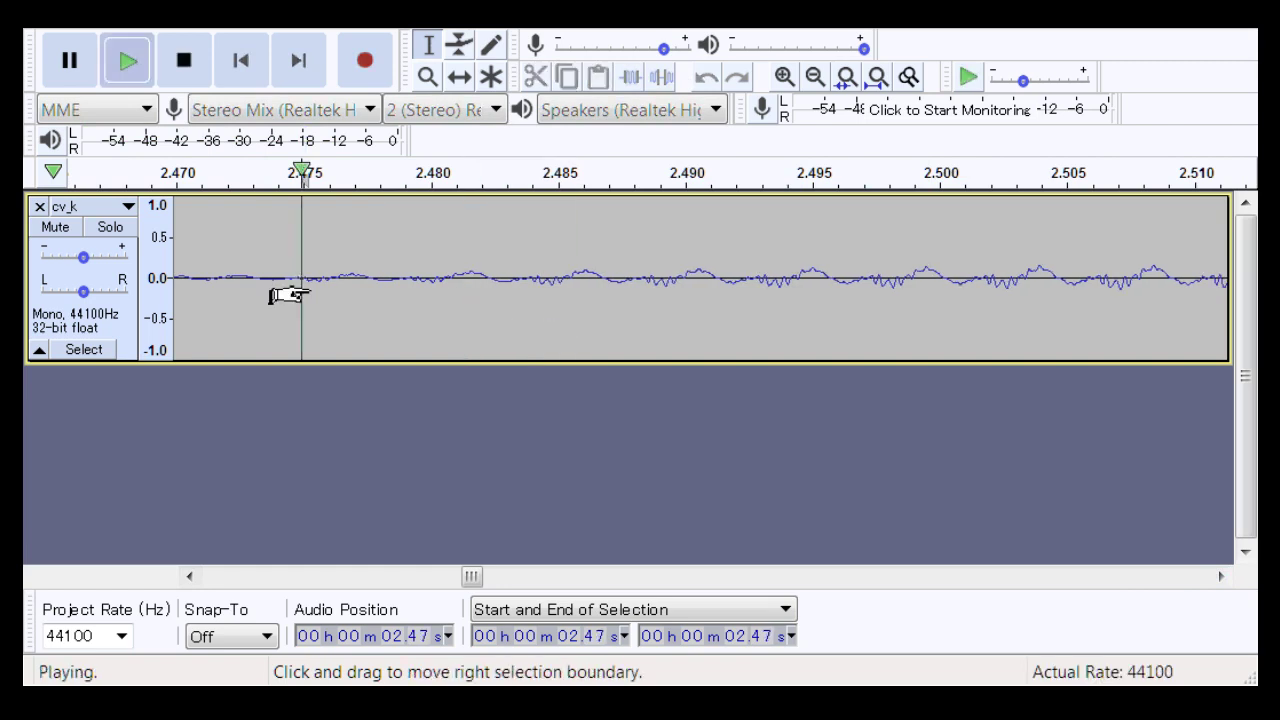
key("space")
Step: Replay the second sound of cv_k from 2.42 s several times and examine its consonant-to-vowel transition
right_click(508, 274)
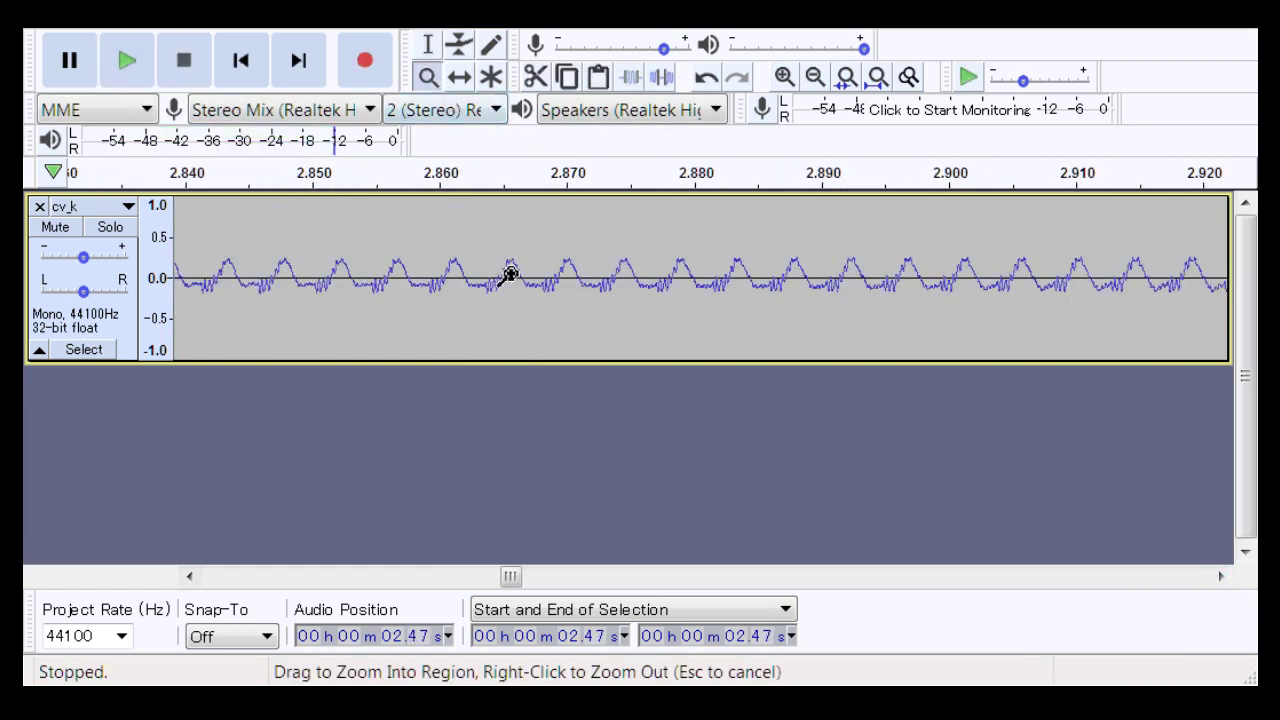
right_click(508, 276)
right_click(508, 276)
right_click(508, 276)
right_click(508, 282)
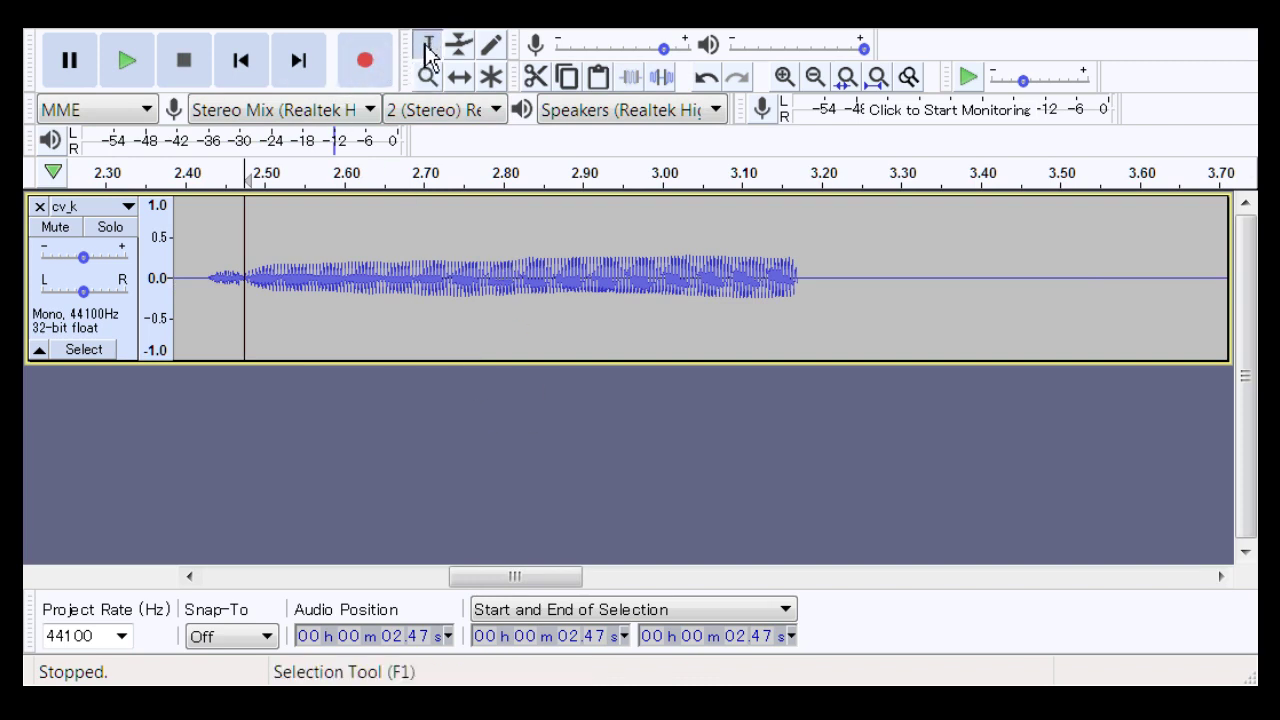
left_click(200, 247)
key("space")
key("space")
key("space")
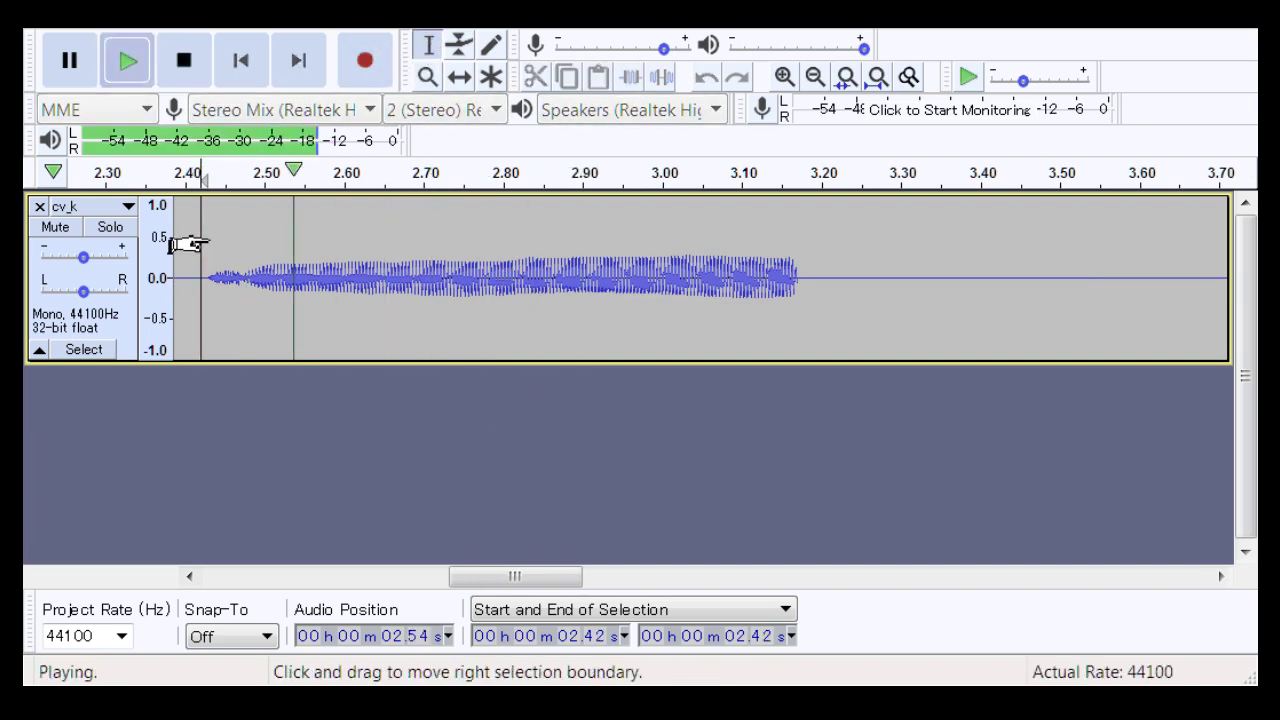
key("space")
key("space")
key("space")
key("space")
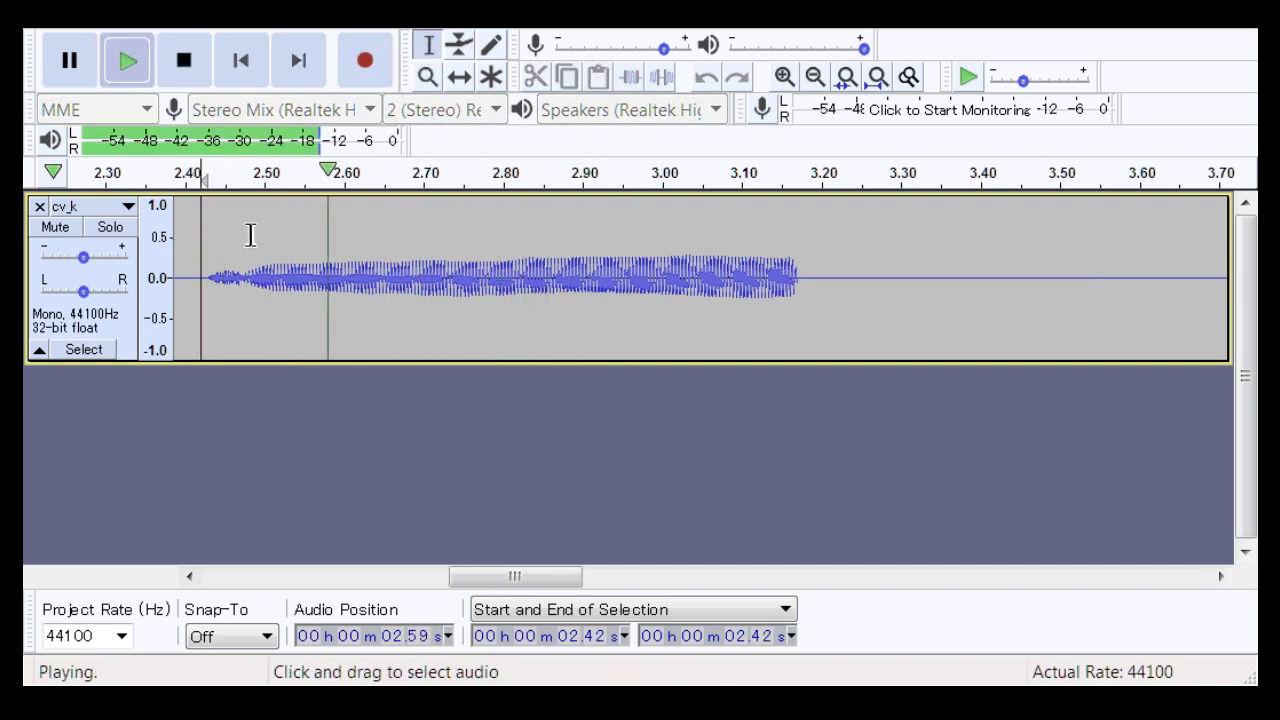
key("space")
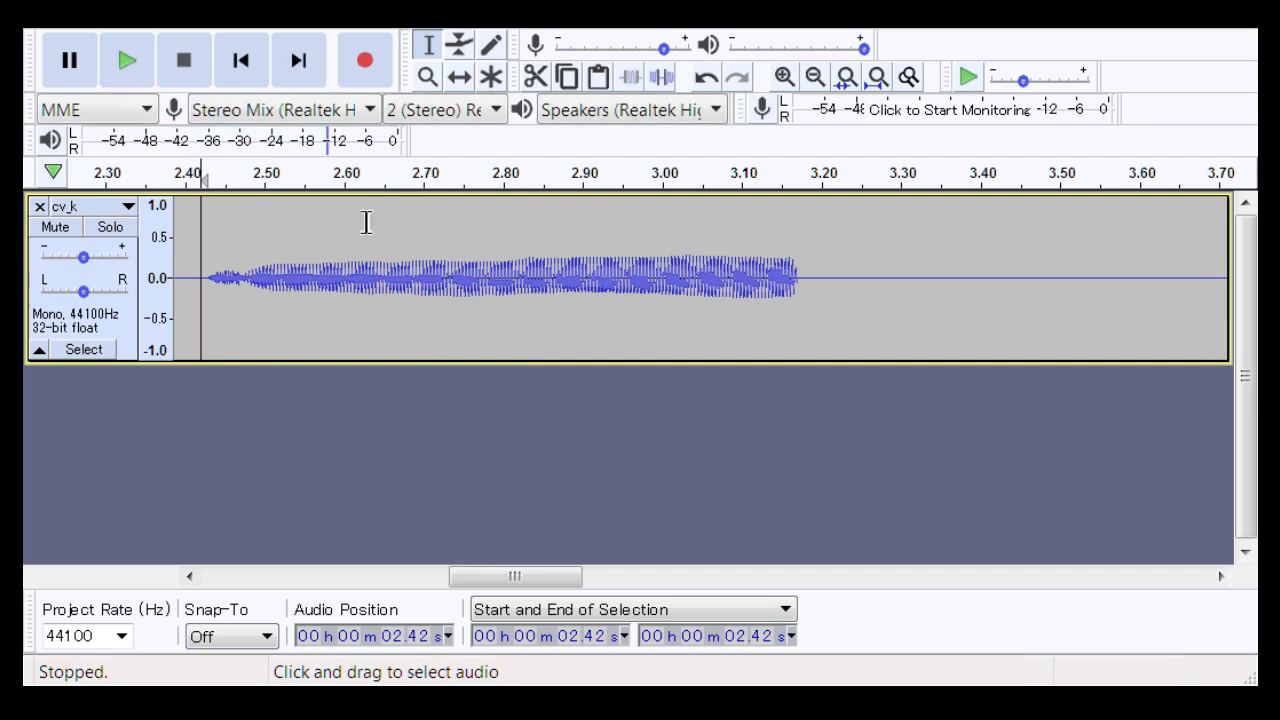
left_click(434, 79)
left_click_drag(274, 277, 196, 277)
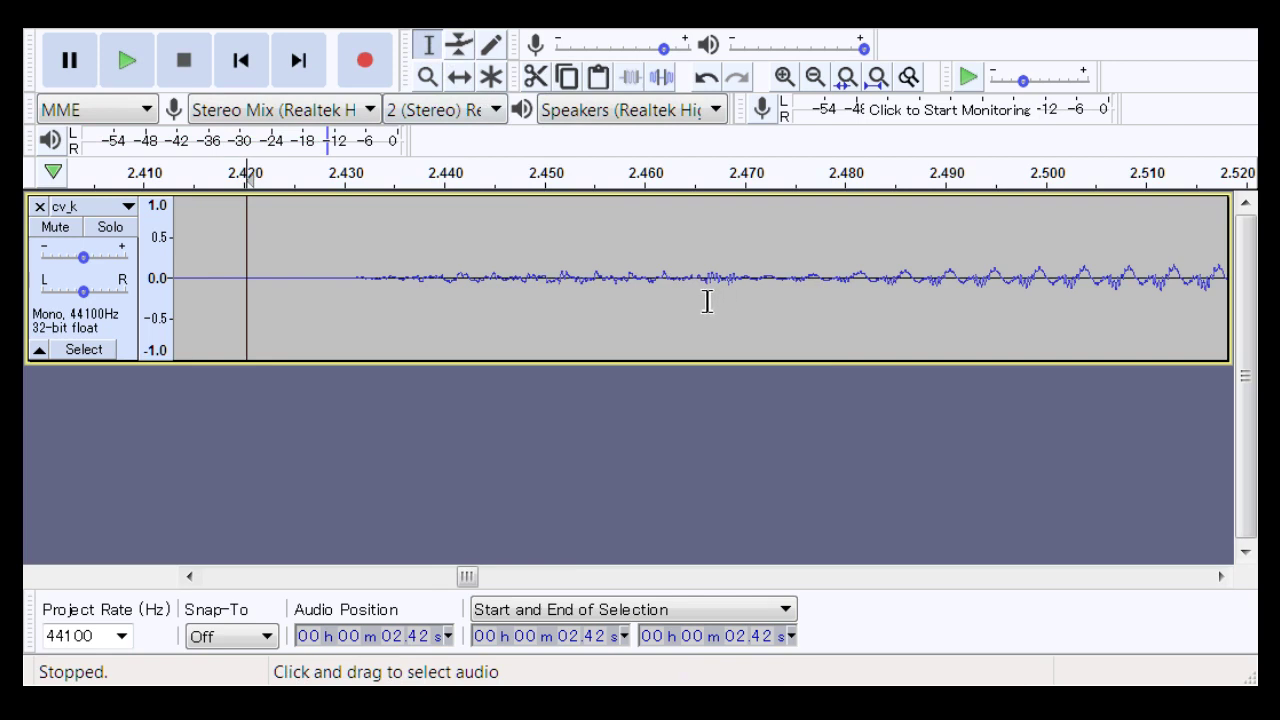
Step: Delete a short stretch near 2.47 s at the second sound's join in cv_k and play the result from 2.43 s
mouse_move(698, 302)
left_mouse_down()
mouse_move(773, 308)
mouse_move(697, 318)
left_mouse_up()
left_click(323, 277)
key("space")
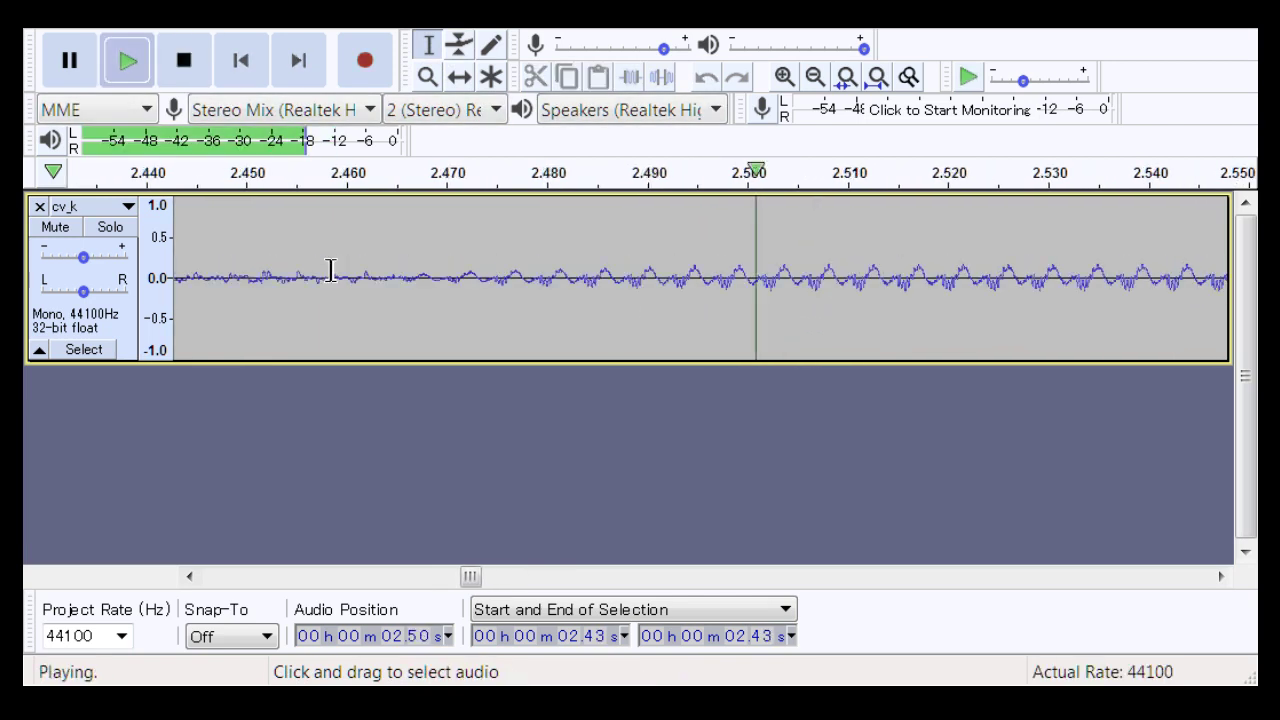
key("space")
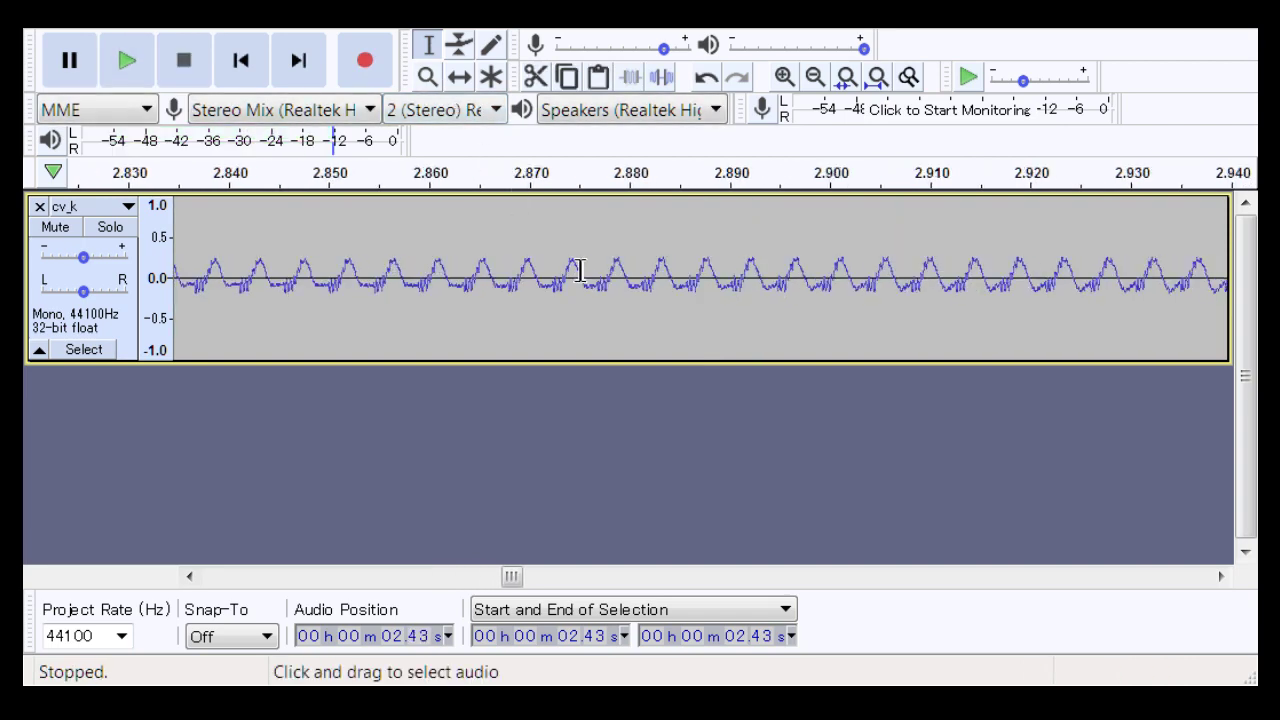
Step: Play the whole second sound of cv_k from 2.40 s to check its onset
left_click(443, 80)
right_click(560, 309)
right_click(560, 309)
right_click(560, 309)
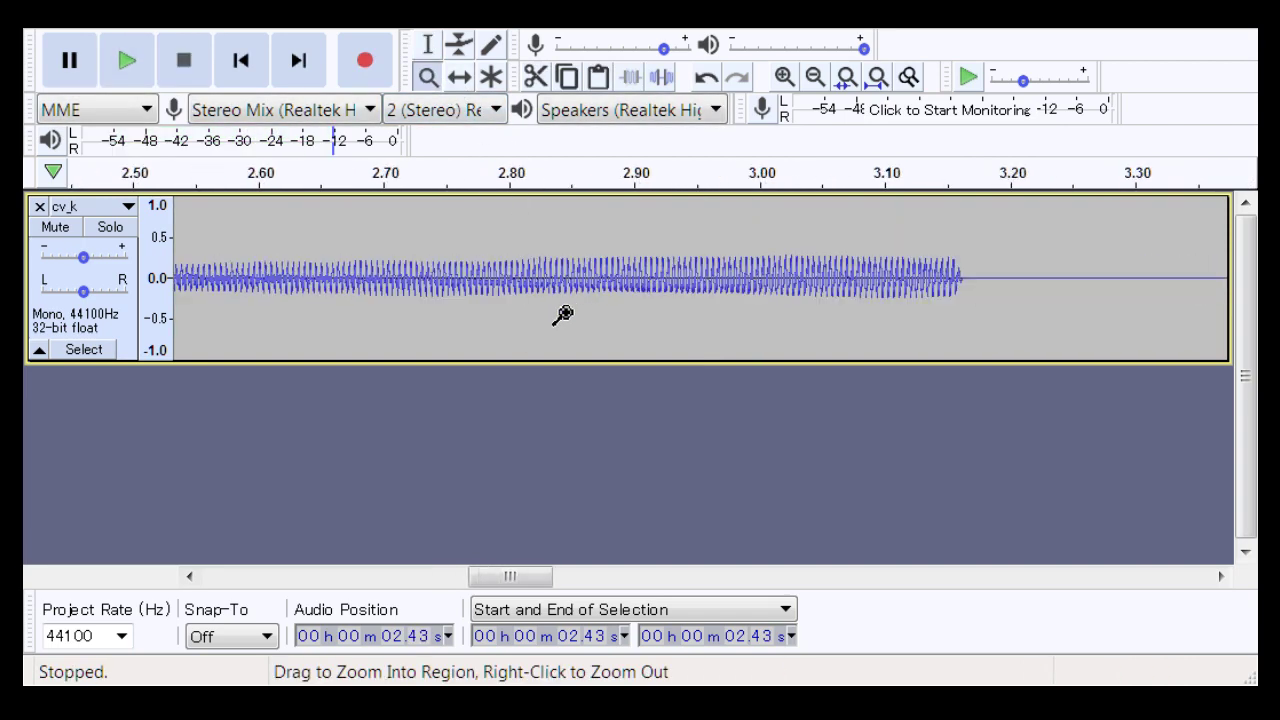
left_click_drag(549, 580, 503, 597)
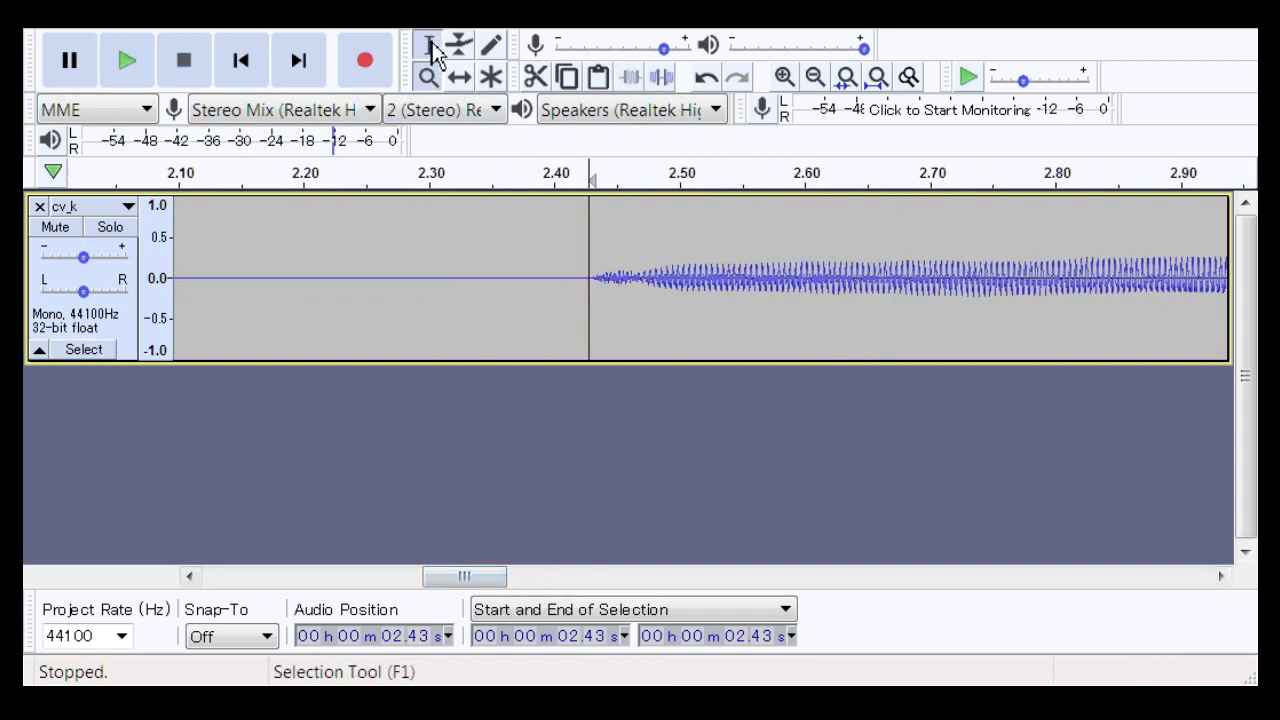
left_click(552, 290)
key("space")
key("space")
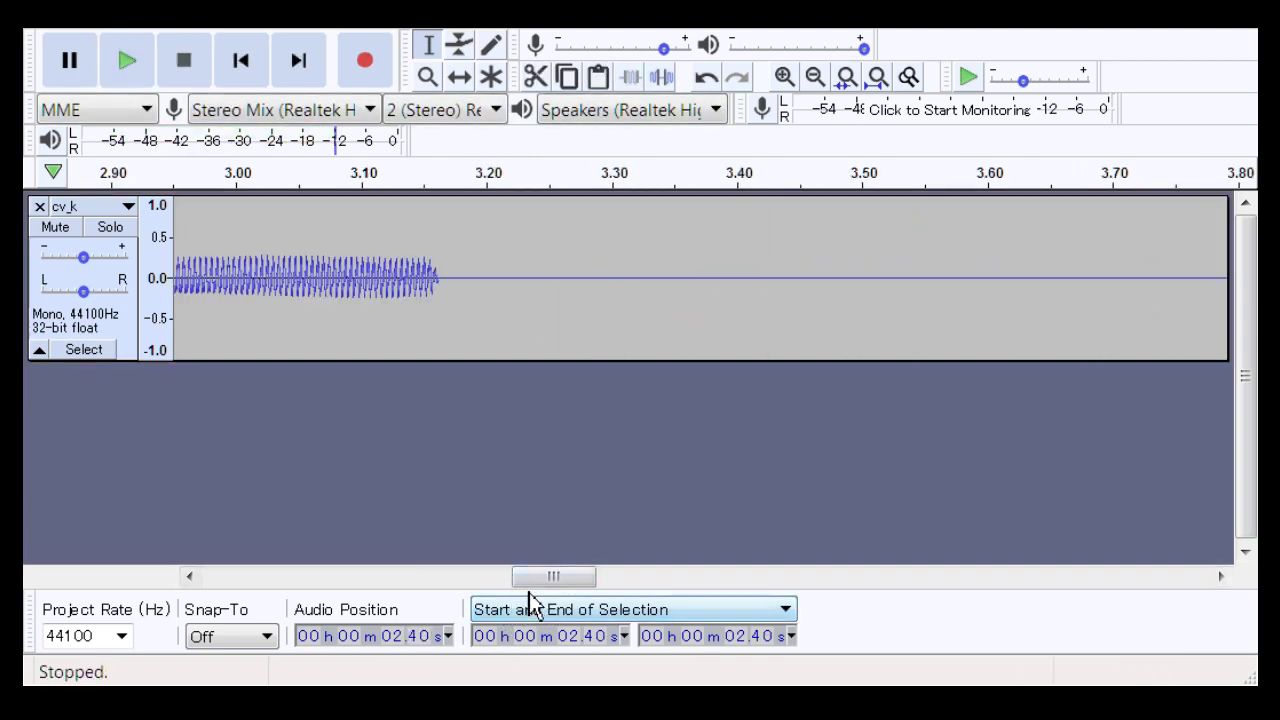
Step: Delete the stretch around the gap from 3.94 to 3.97 s in the third sound and play the result from 3.92 s
left_click_drag(554, 578, 623, 612)
left_click_drag(523, 288, 668, 307)
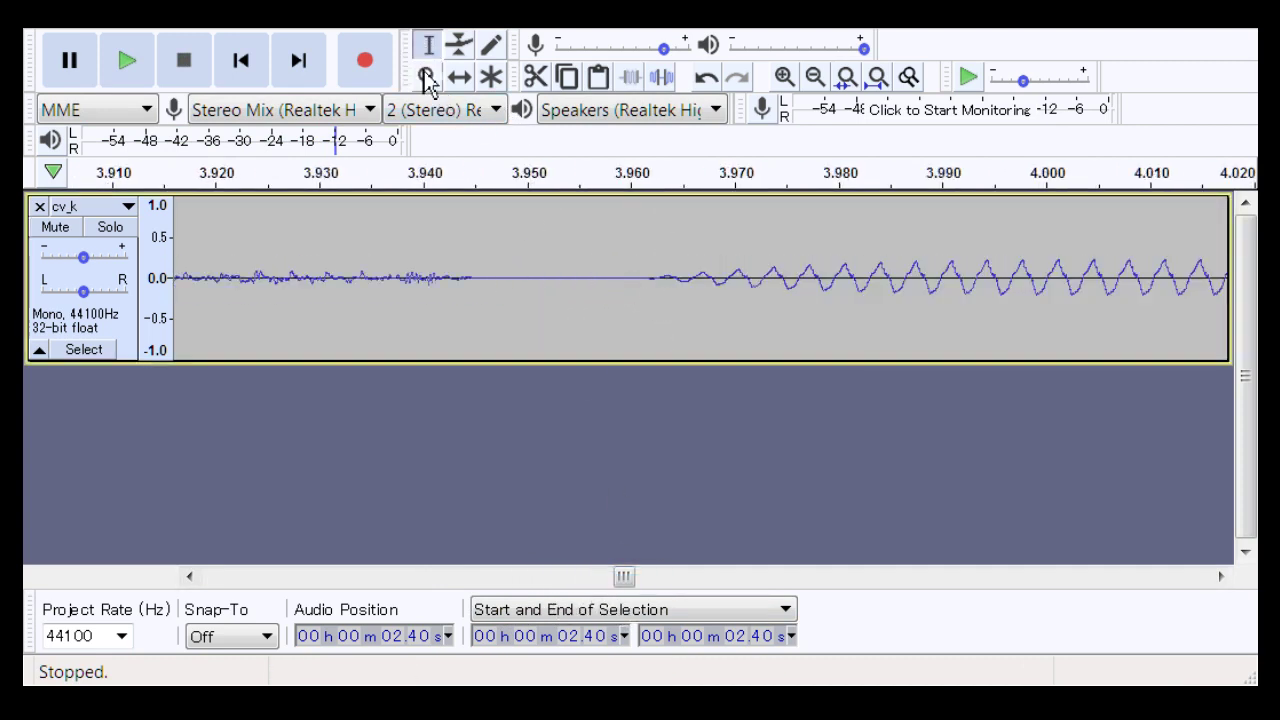
left_click_drag(397, 305, 694, 339)
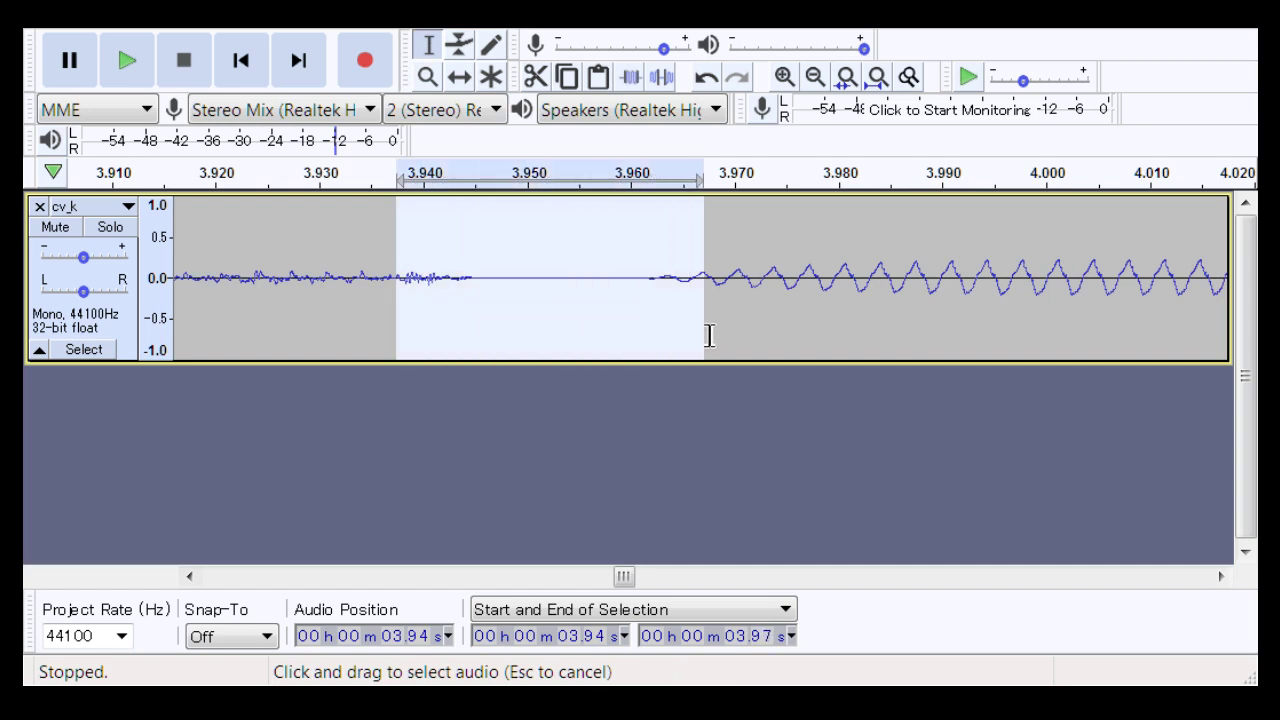
key("Delete")
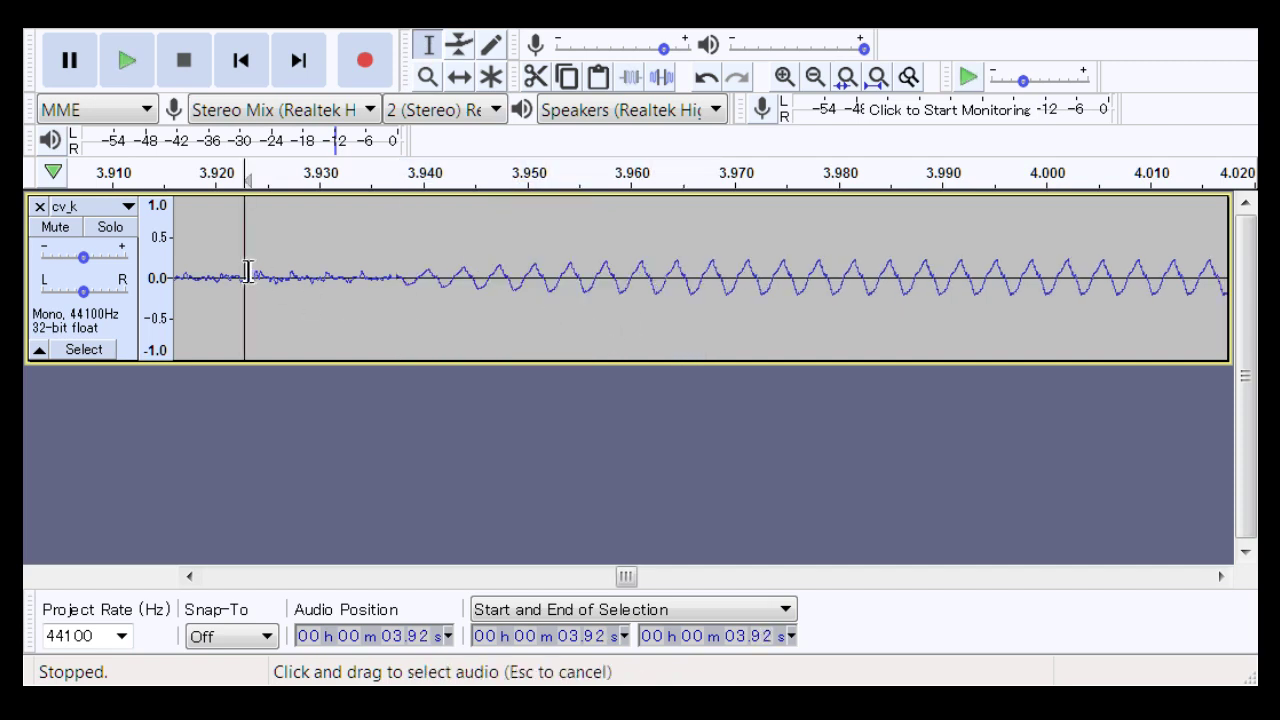
key("space")
key("space")
key("space")
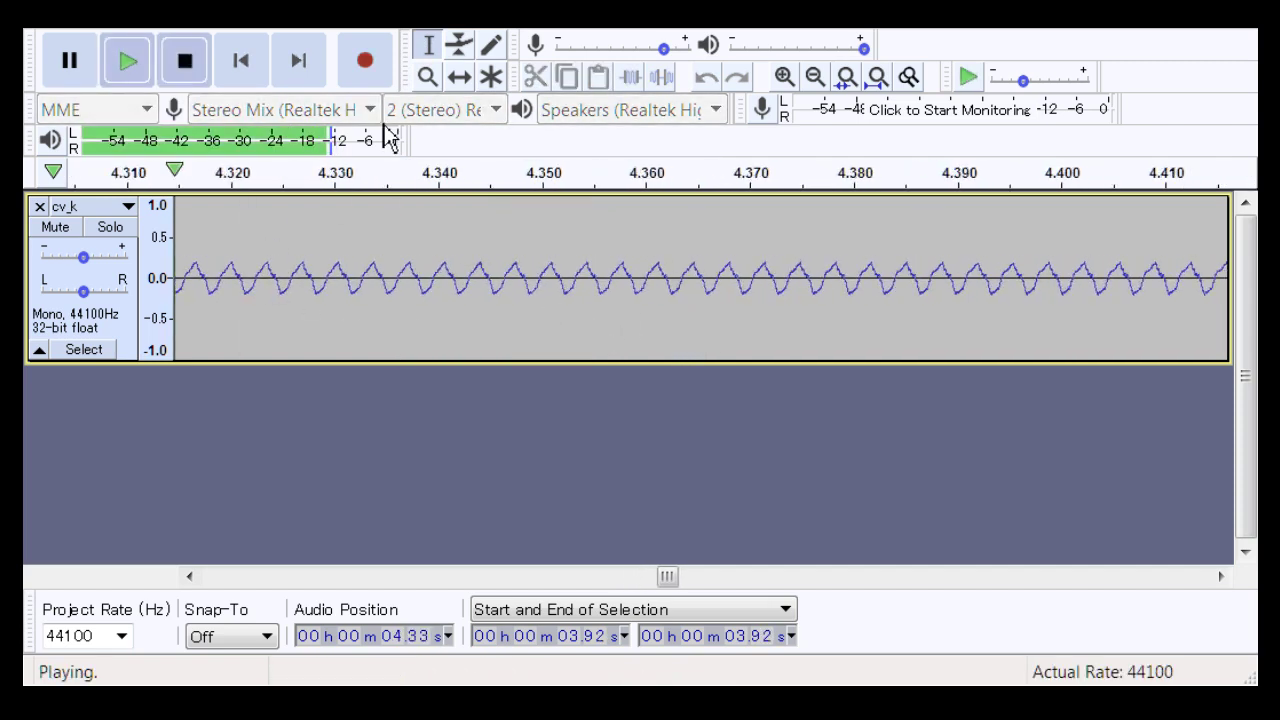
key("space")
Step: Play the third sound several times from 3.85 s to judge its consonant onset
left_click(428, 78)
right_click(511, 289)
right_click(511, 289)
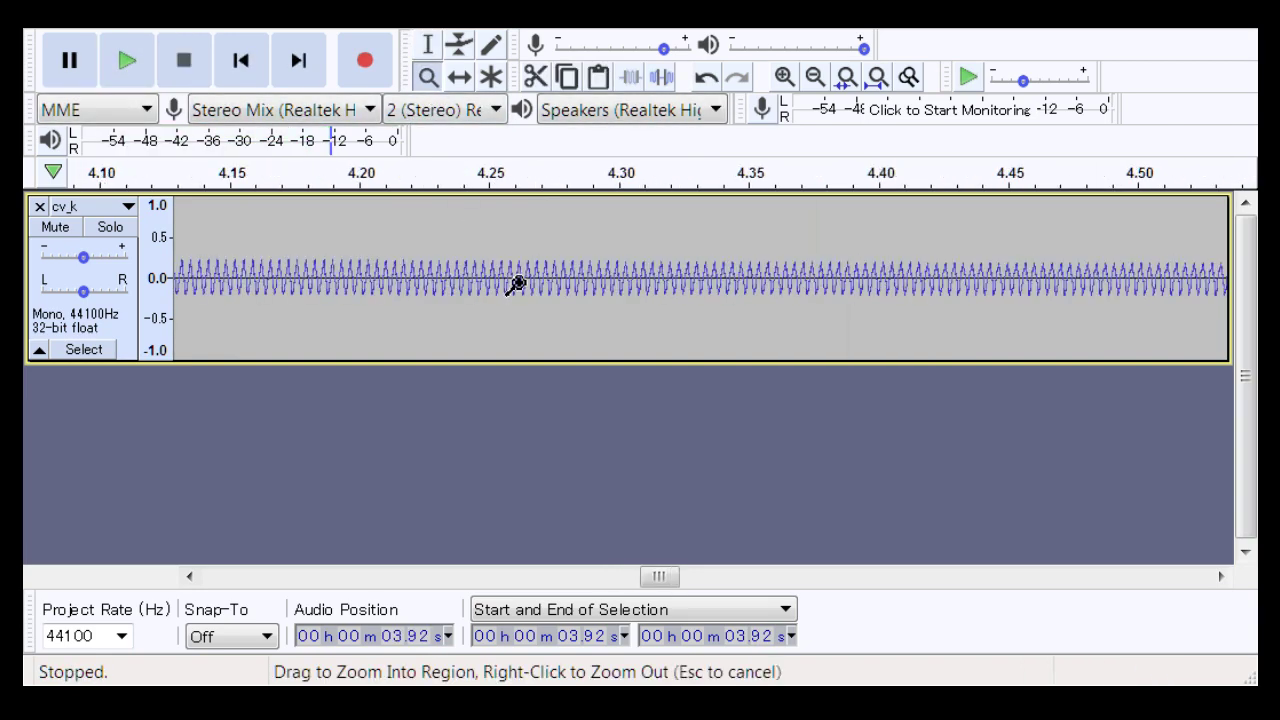
right_click(513, 284)
right_click(513, 284)
left_click(430, 47)
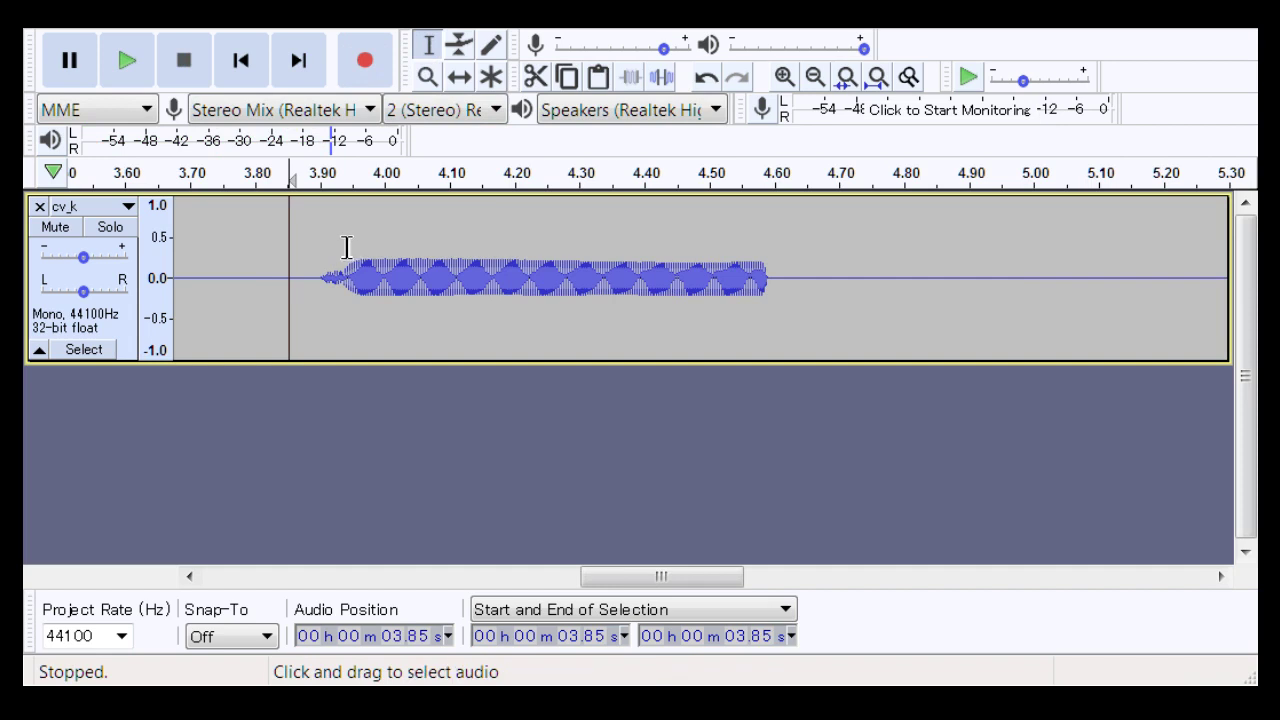
key("space")
key("space")
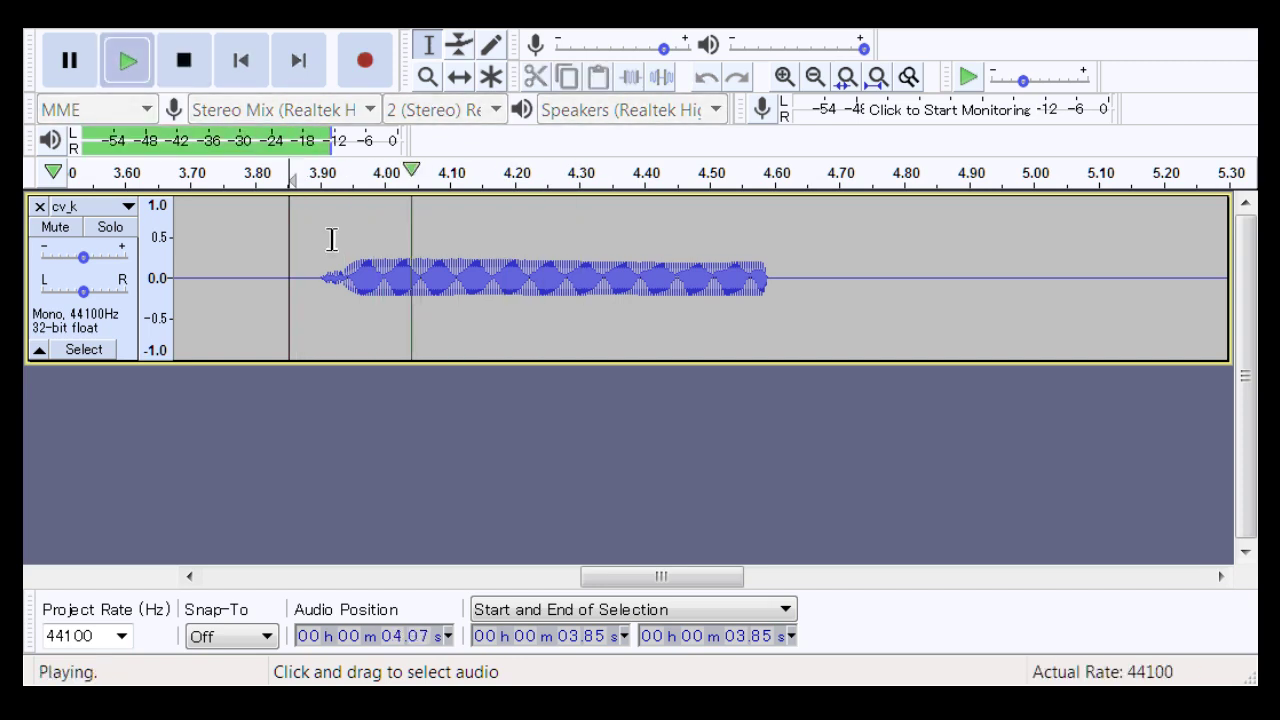
key("space")
key("space")
key("space")
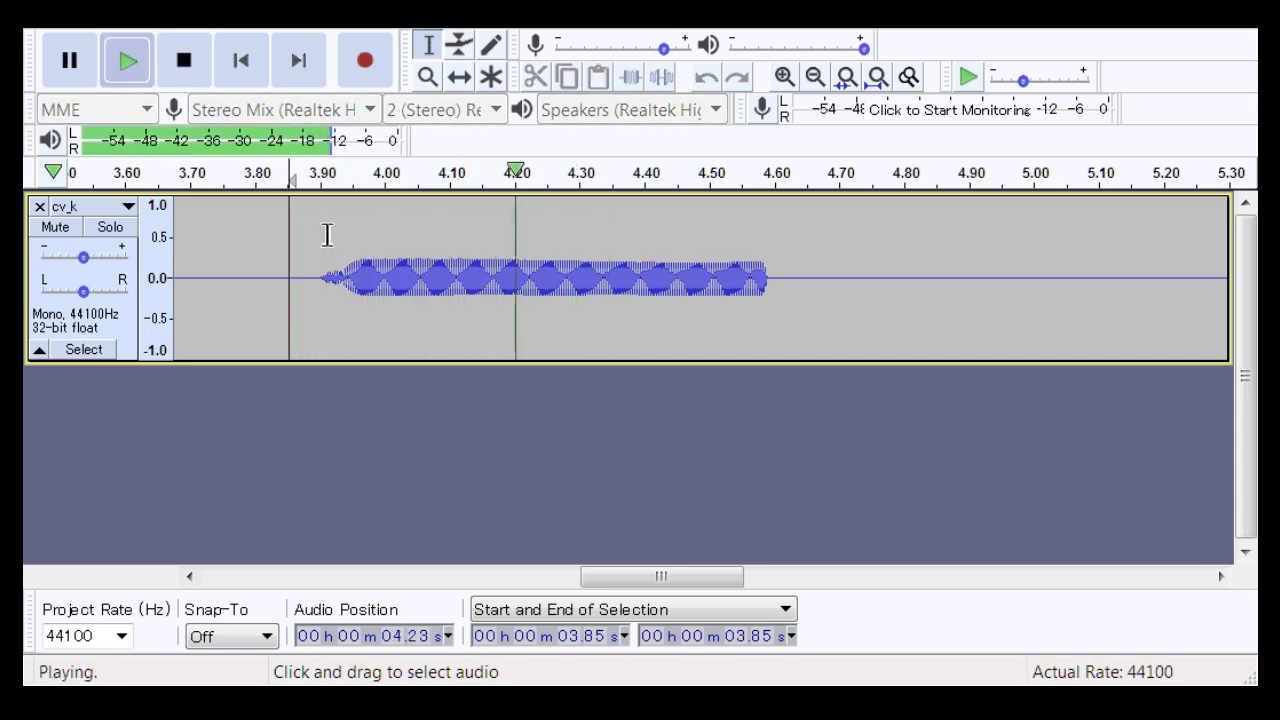
key("space")
key("space")
key("space")
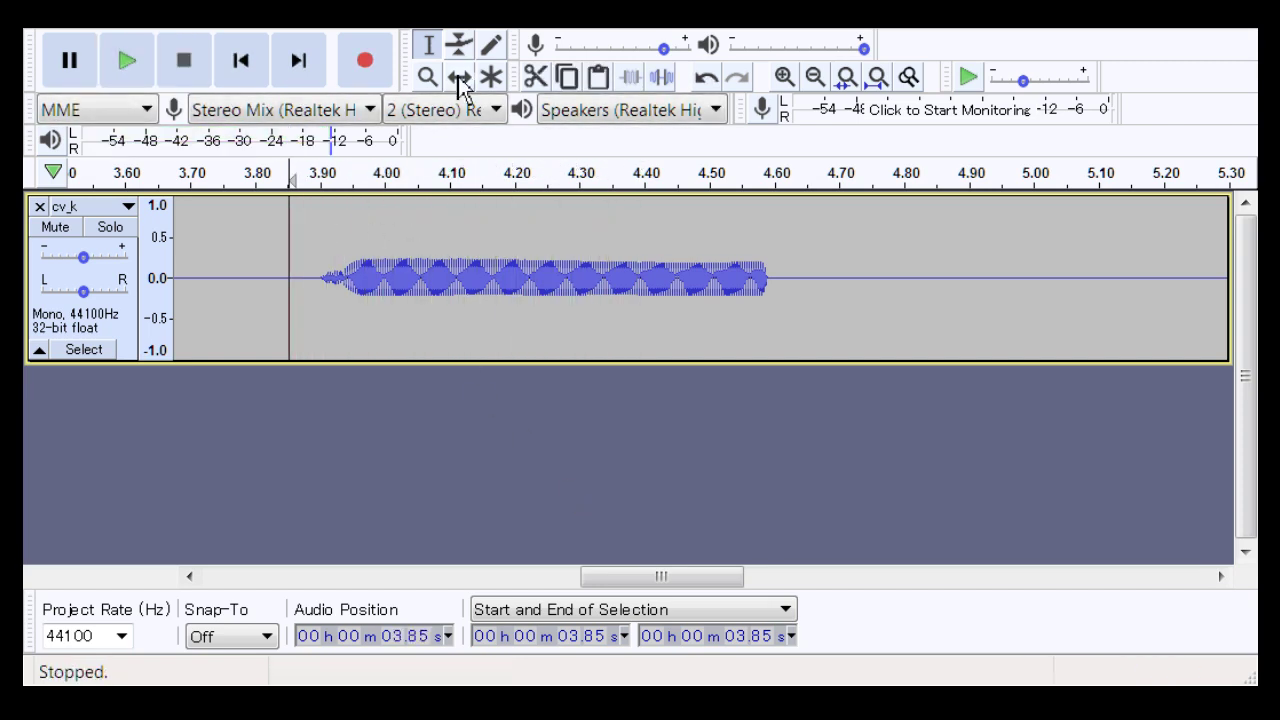
Step: Lower the volume of the third sound's consonant from 3.90 to 3.94 s and play the stretch 3.90 to 4.01 s
left_click(320, 275)
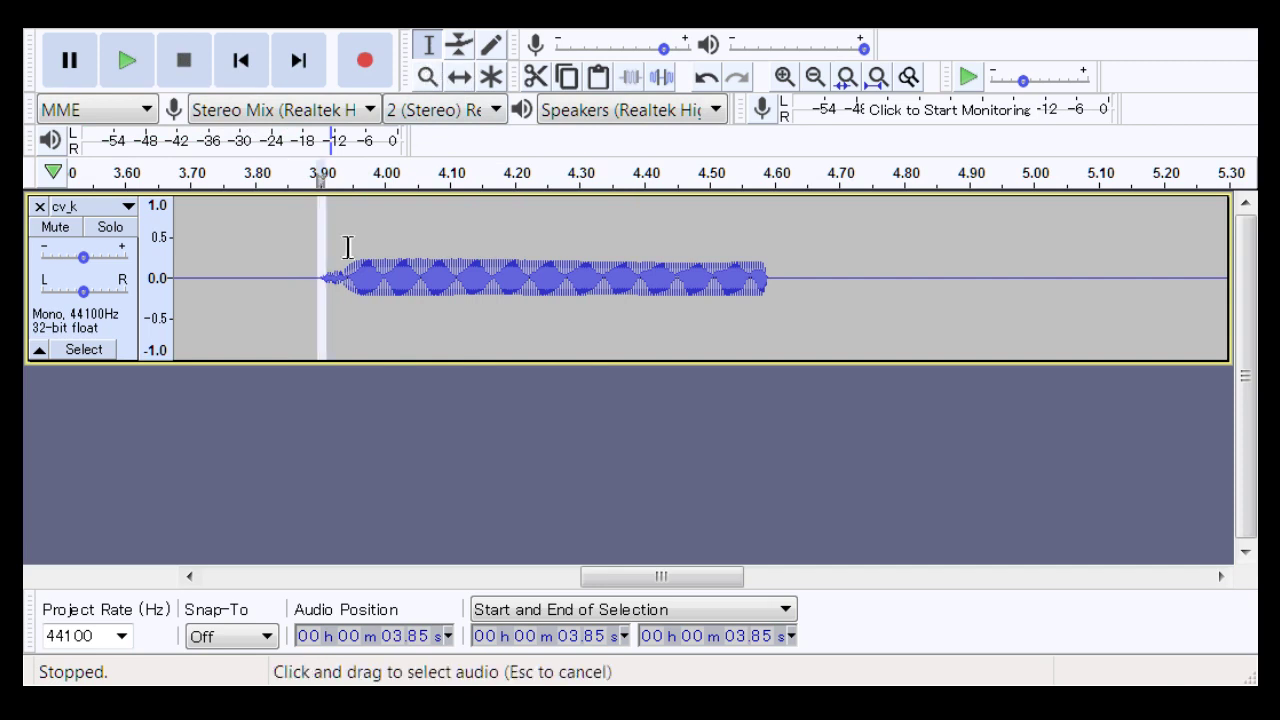
left_click(427, 77)
left_click_drag(316, 262, 460, 258)
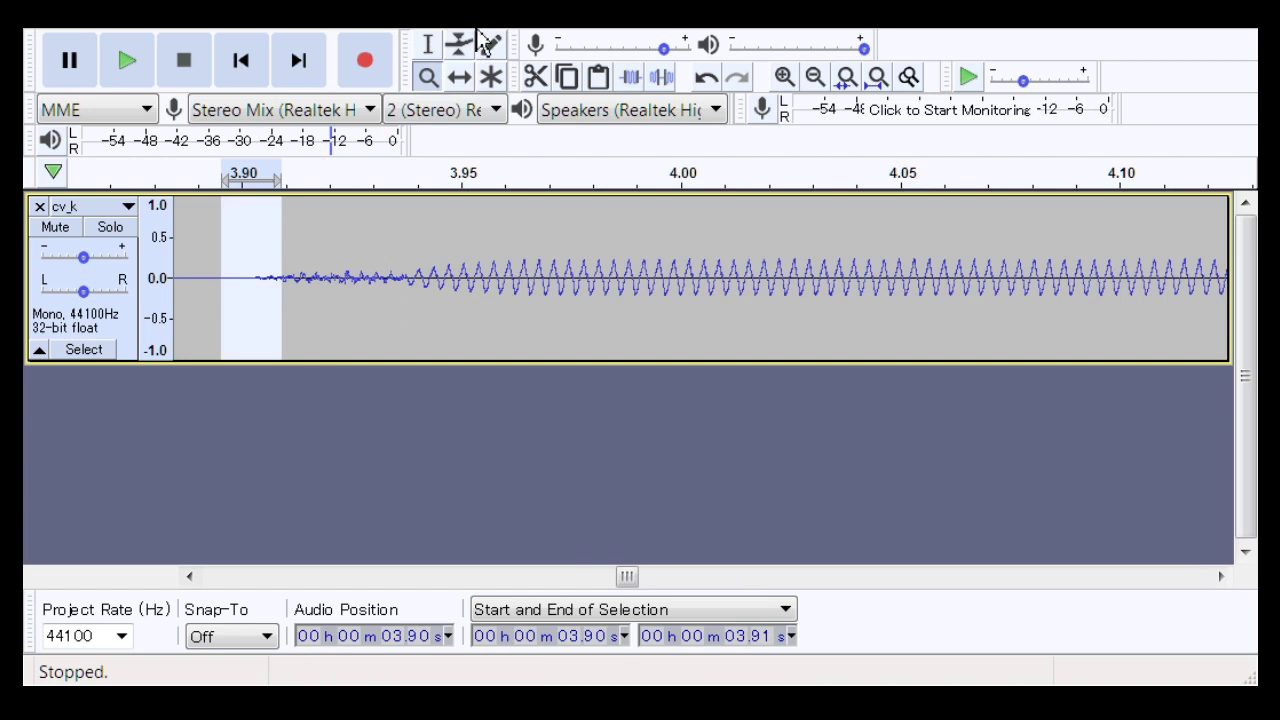
left_click_drag(413, 308, 226, 331)
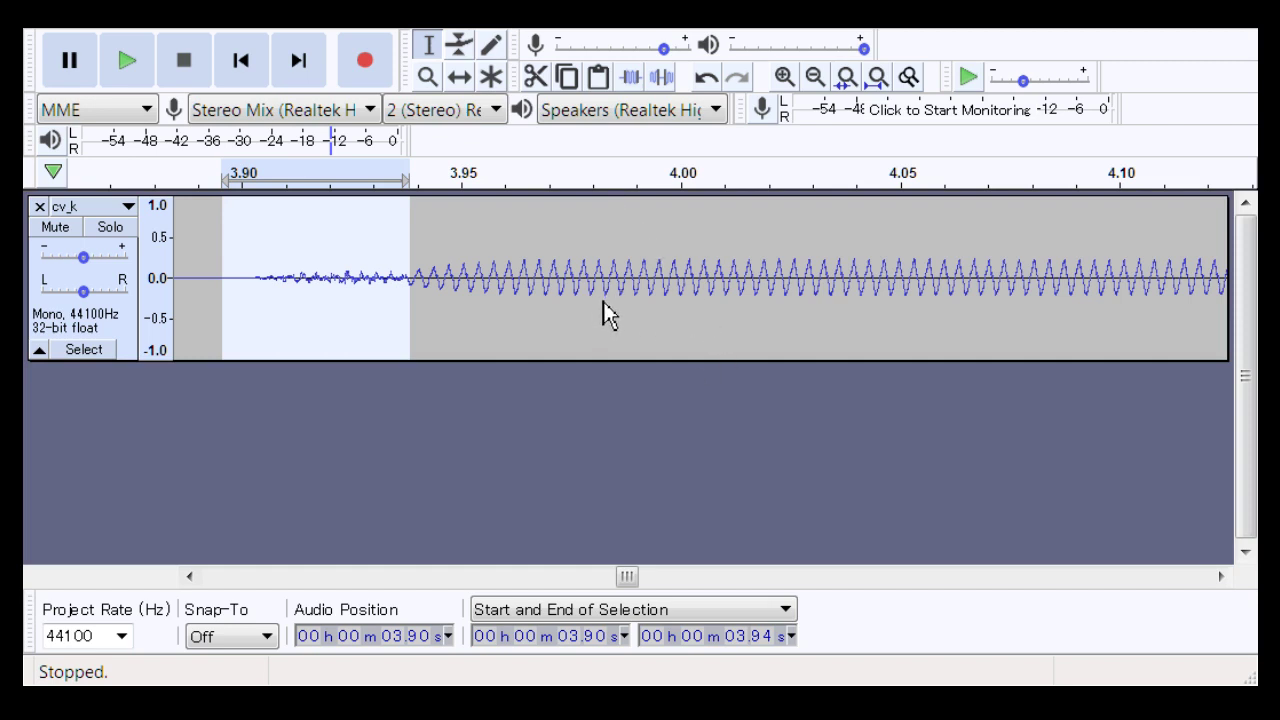
left_click_drag(234, 250, 738, 265)
key("space")
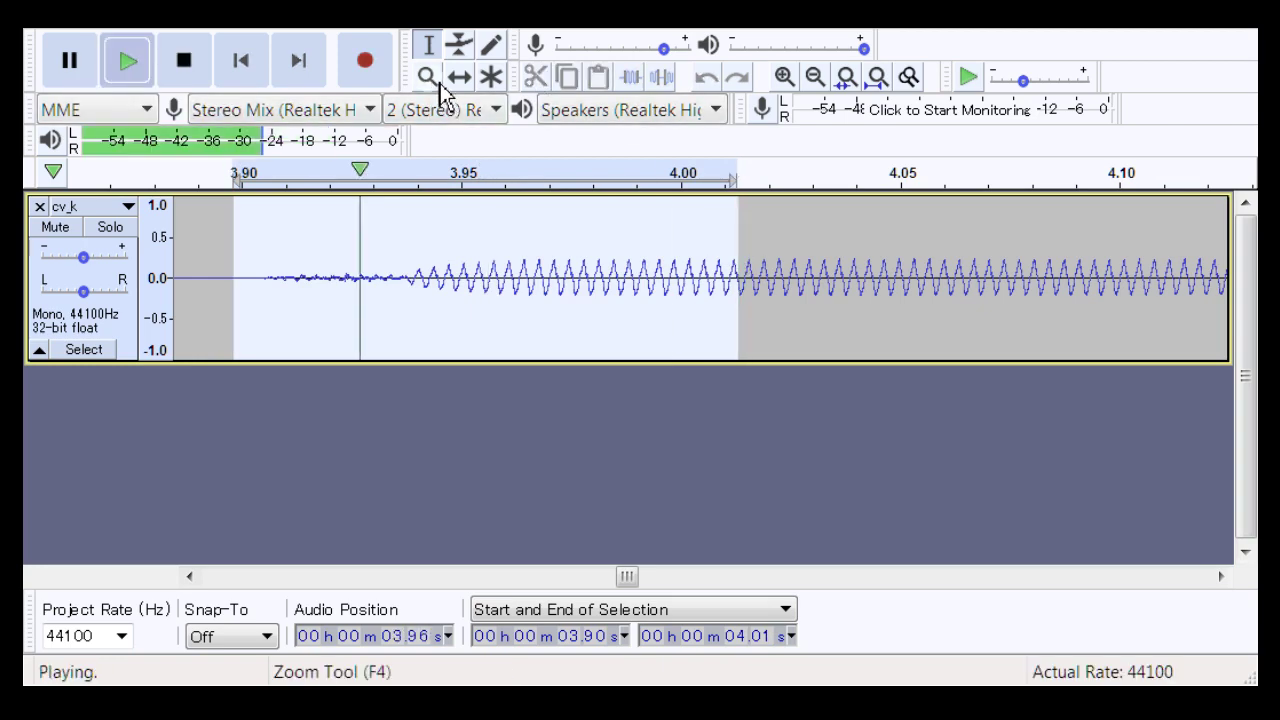
Step: Delete the gap from 5.42 to 5.44 s in the fourth sound and play the stretch 5.36 to 5.55 s
left_click(659, 585)
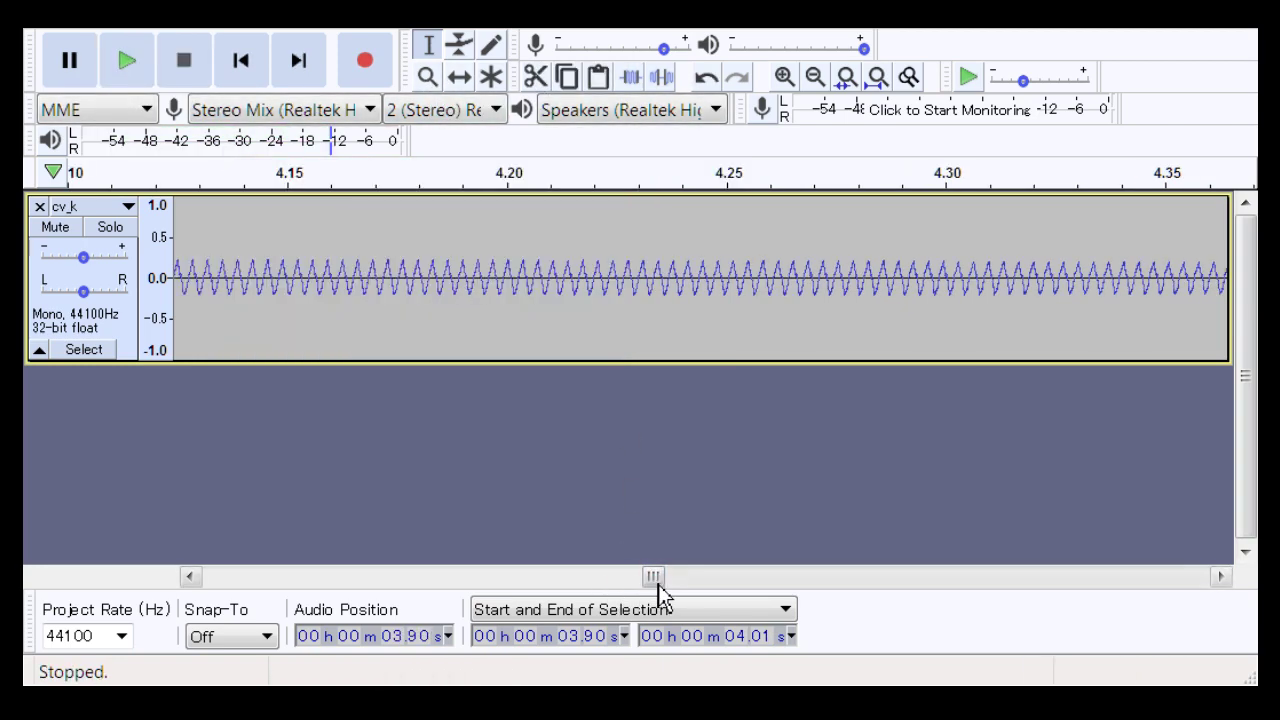
left_click_drag(659, 585, 791, 594)
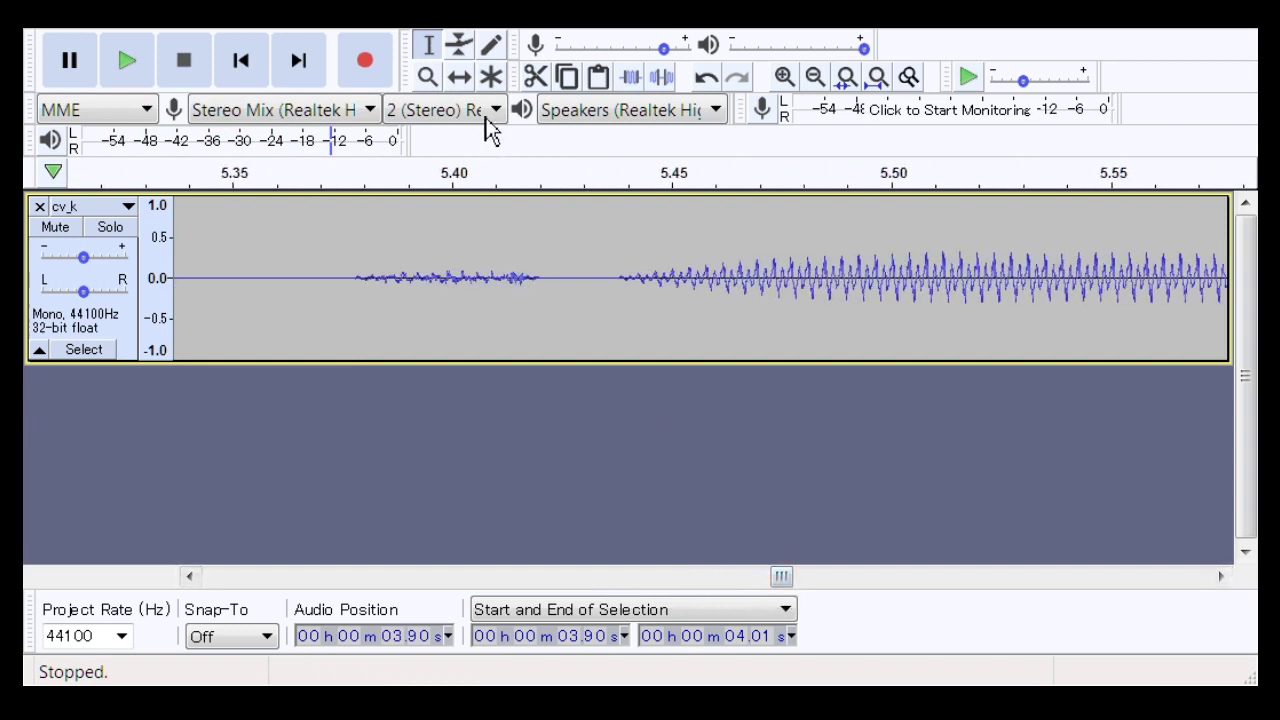
left_click_drag(540, 283, 628, 314)
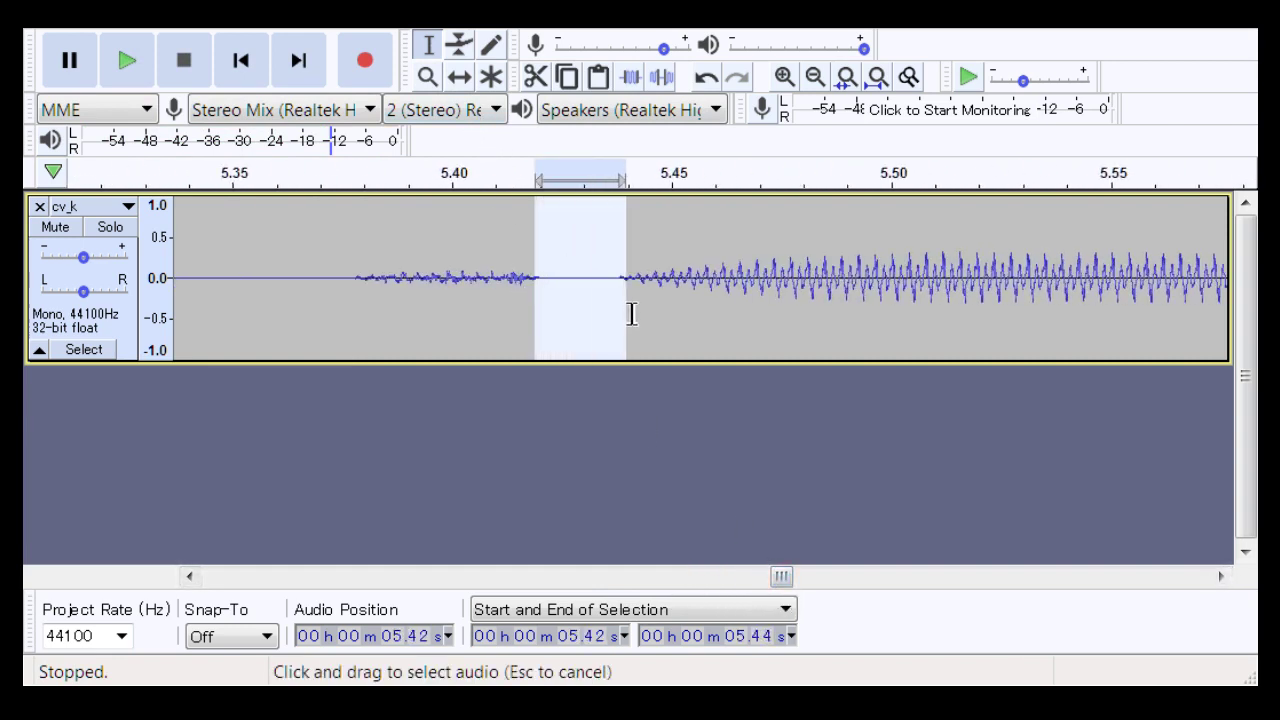
key("Delete")
scroll(260, 230, "right", 5)
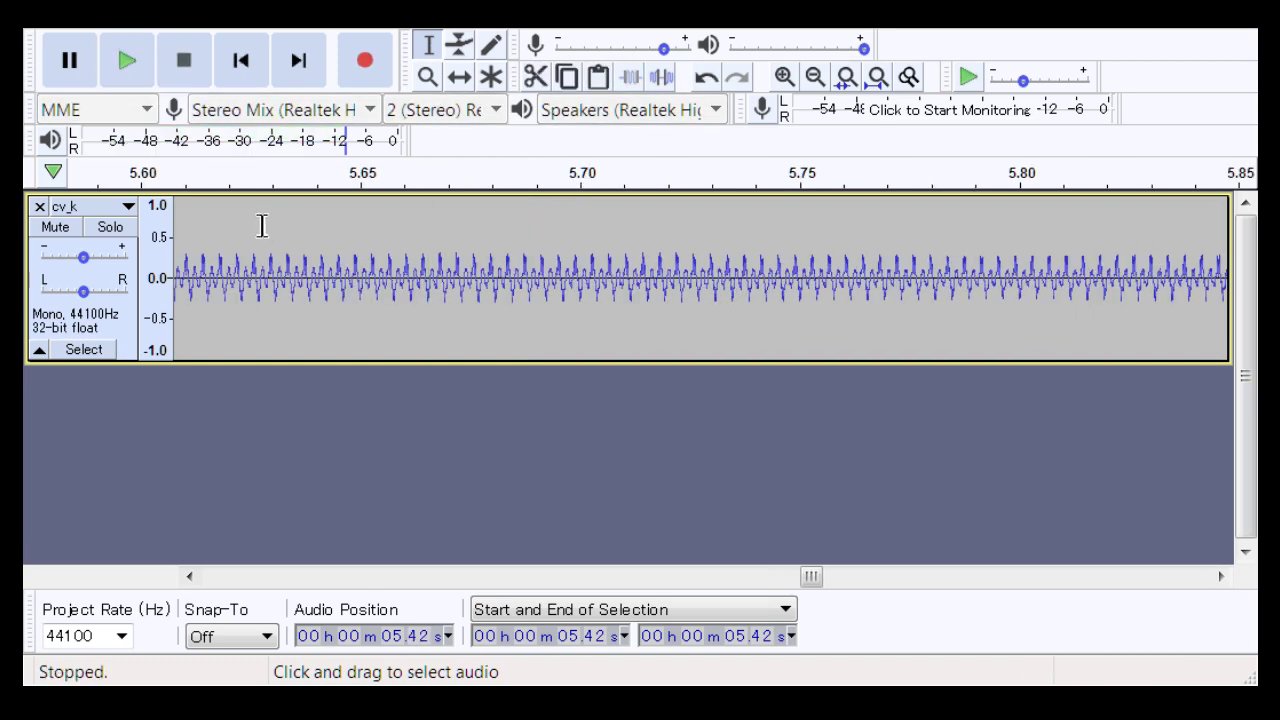
left_click_drag(815, 588, 789, 597)
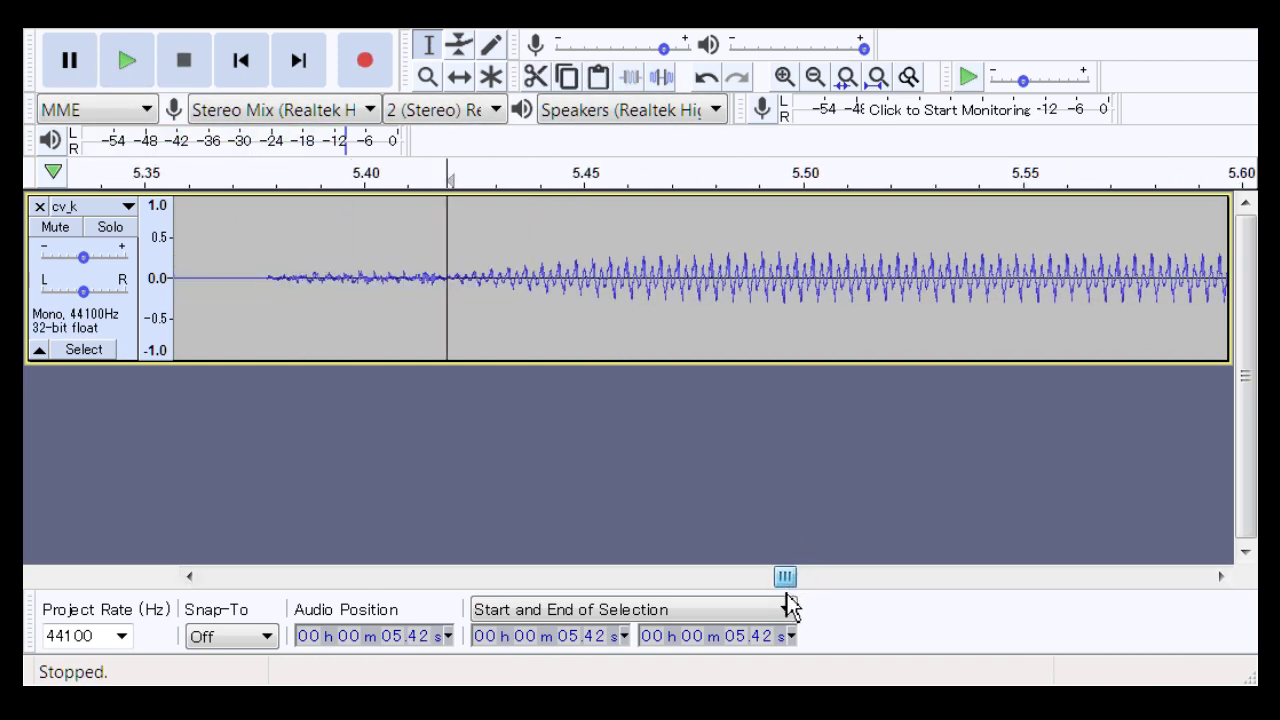
left_click_drag(203, 265, 1036, 287)
key("space")
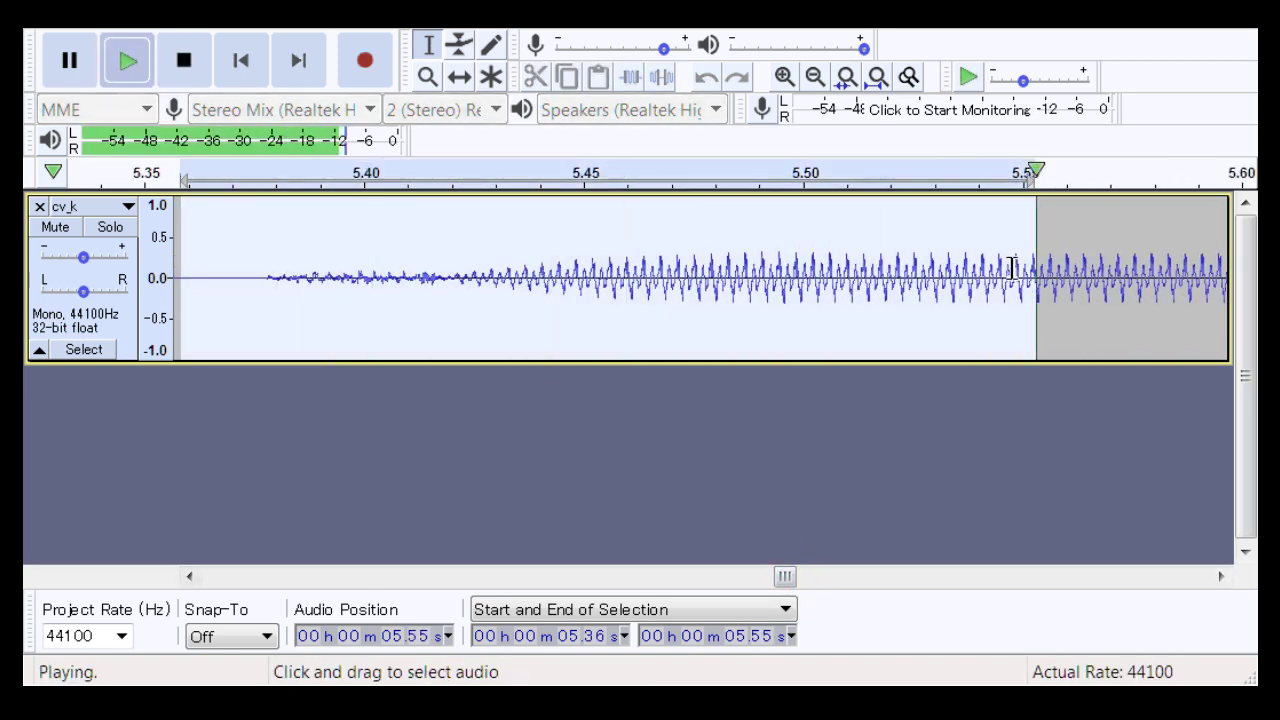
Step: Lower the volume of the fourth sound's consonant from 5.37 to 5.42 s and play the stretch 5.37 to 5.52 s
left_click_drag(447, 287, 250, 313)
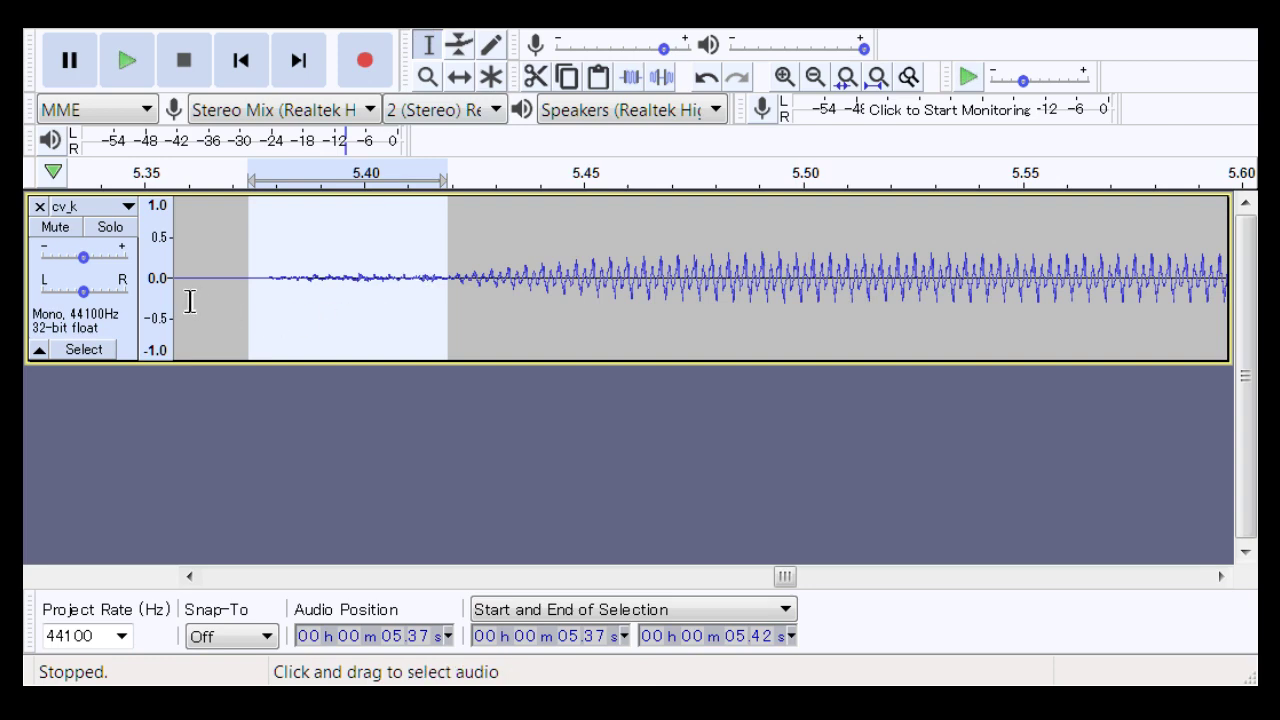
left_click_drag(211, 297, 880, 287)
key("space")
key("space")
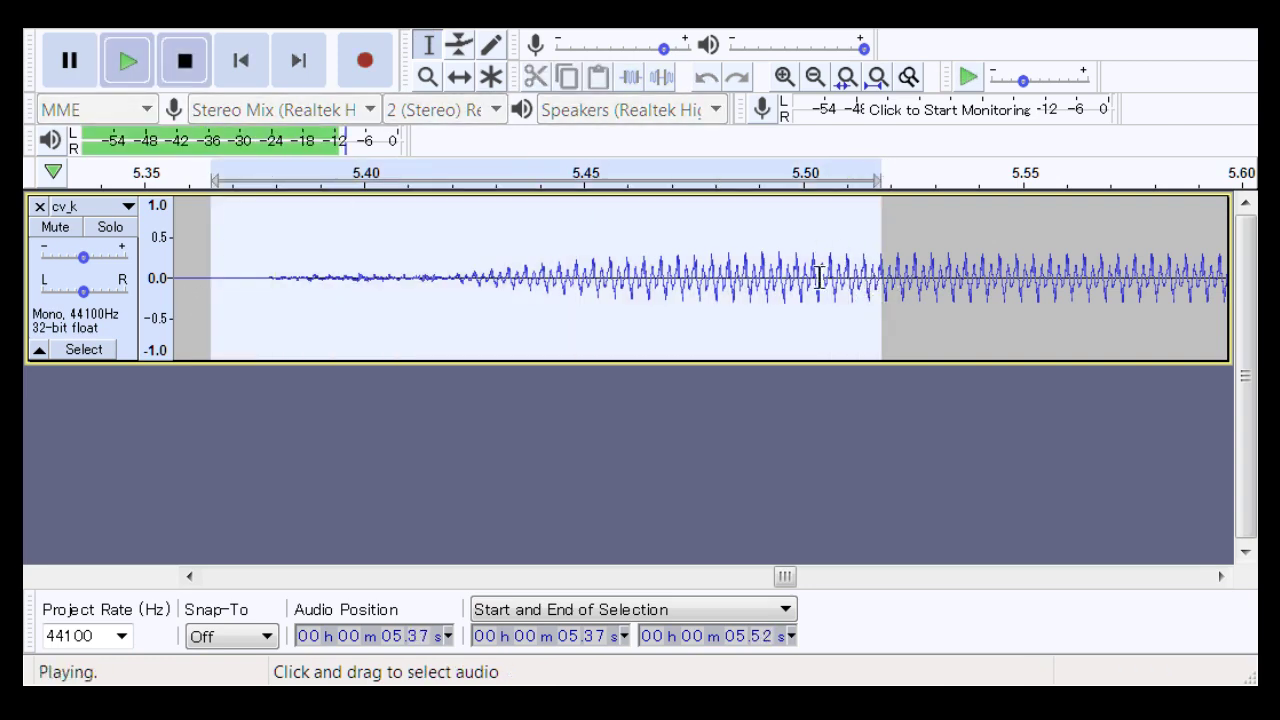
Step: Lower the volume of the fifth sound's consonant across the stretch 6.87 to 6.93 s
left_click_drag(783, 577, 929, 544)
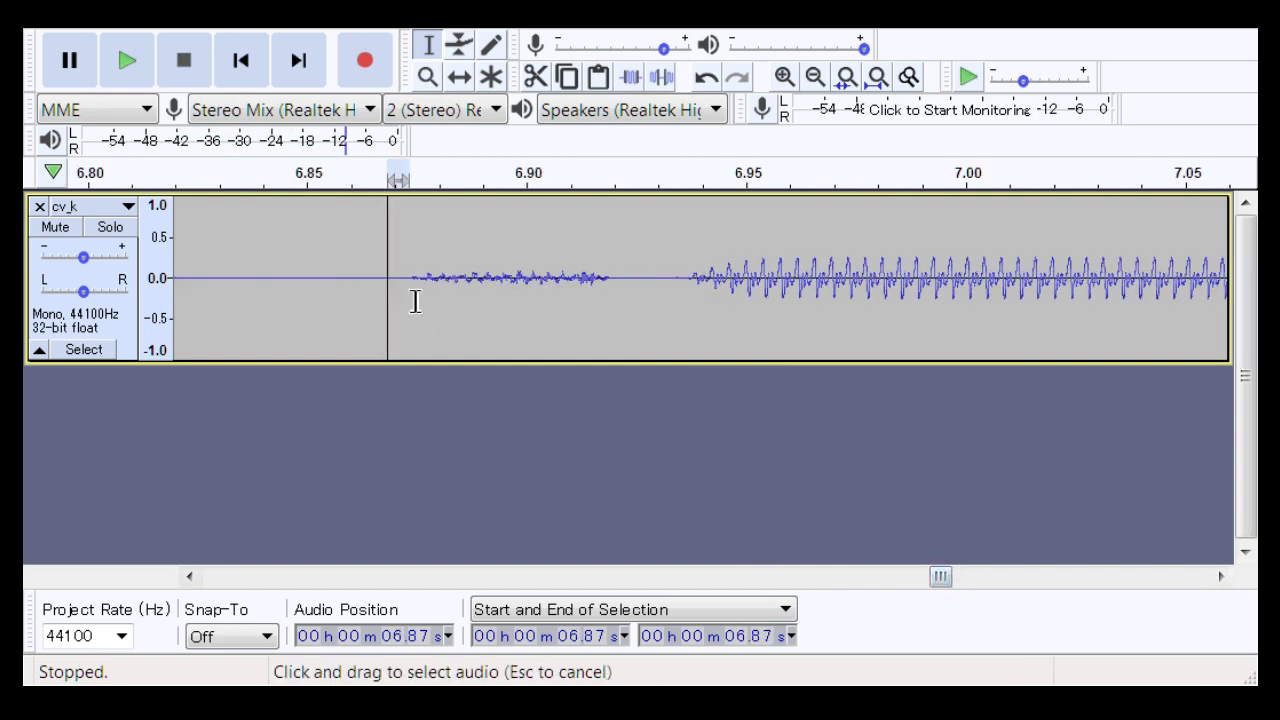
left_click(971, 343, "shift")
key("space")
left_click(634, 290)
left_click_drag(634, 290, 377, 316)
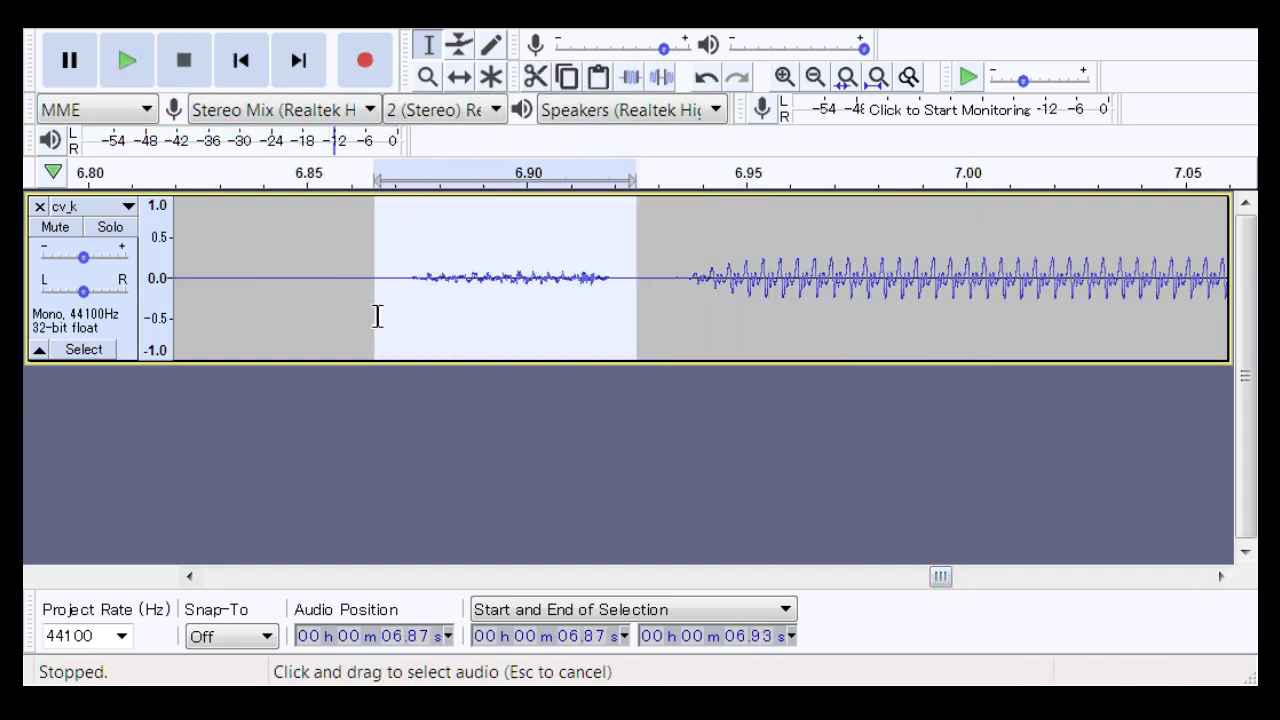
Step: Delete the silent gap between the fifth sound's consonant and vowel, starting at 6.92 s
left_click_drag(567, 286, 619, 320)
left_click_drag(396, 284, 596, 330)
key("space")
left_click(597, 333)
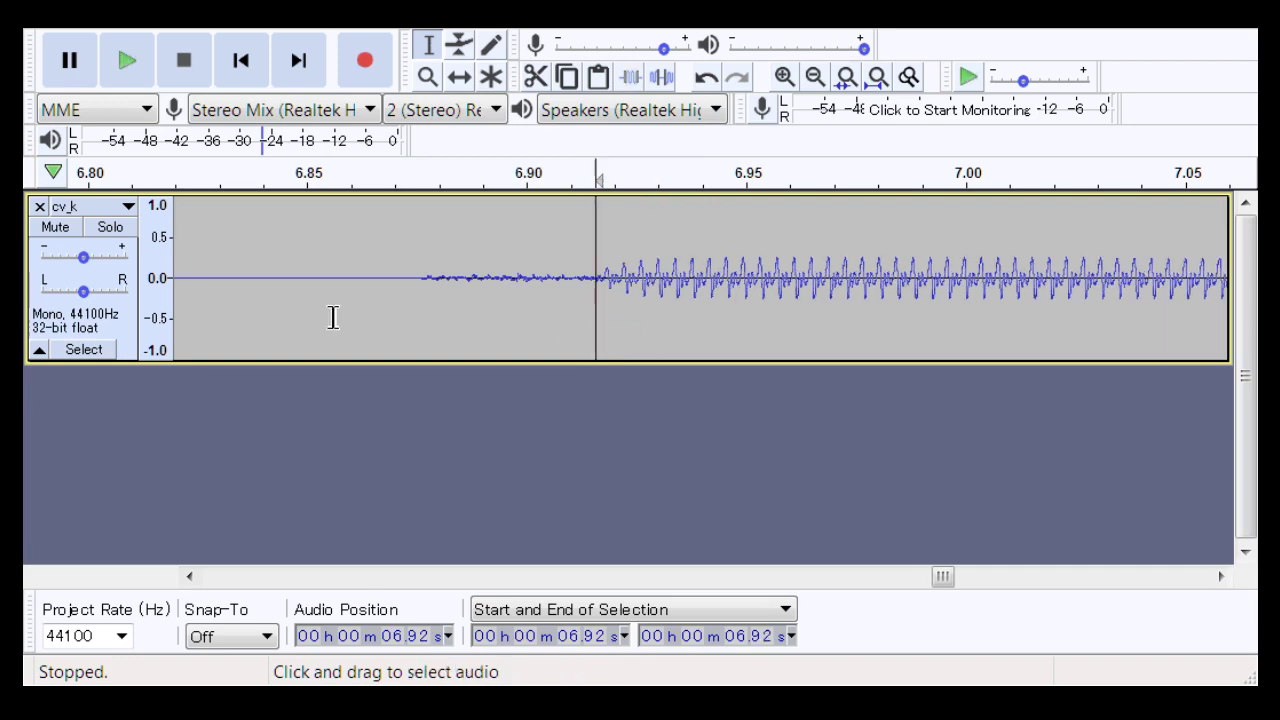
Step: Play the fifth sound of cv_k from 6.86 s to check the edited onset
left_click(333, 317)
key("space")
key("space")
key("space")
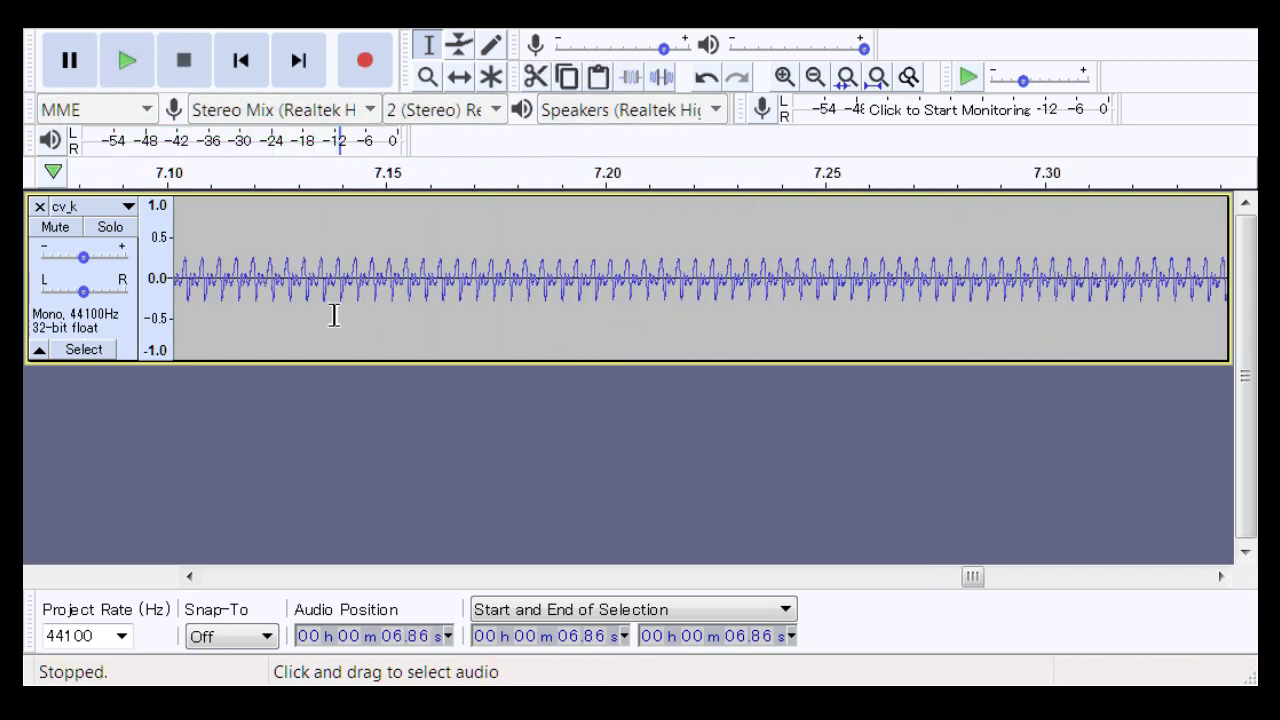
key("space")
Step: Return to the beginning of cv_k and play all its sounds from 0.83 s
left_click_drag(990, 578, 971, 600)
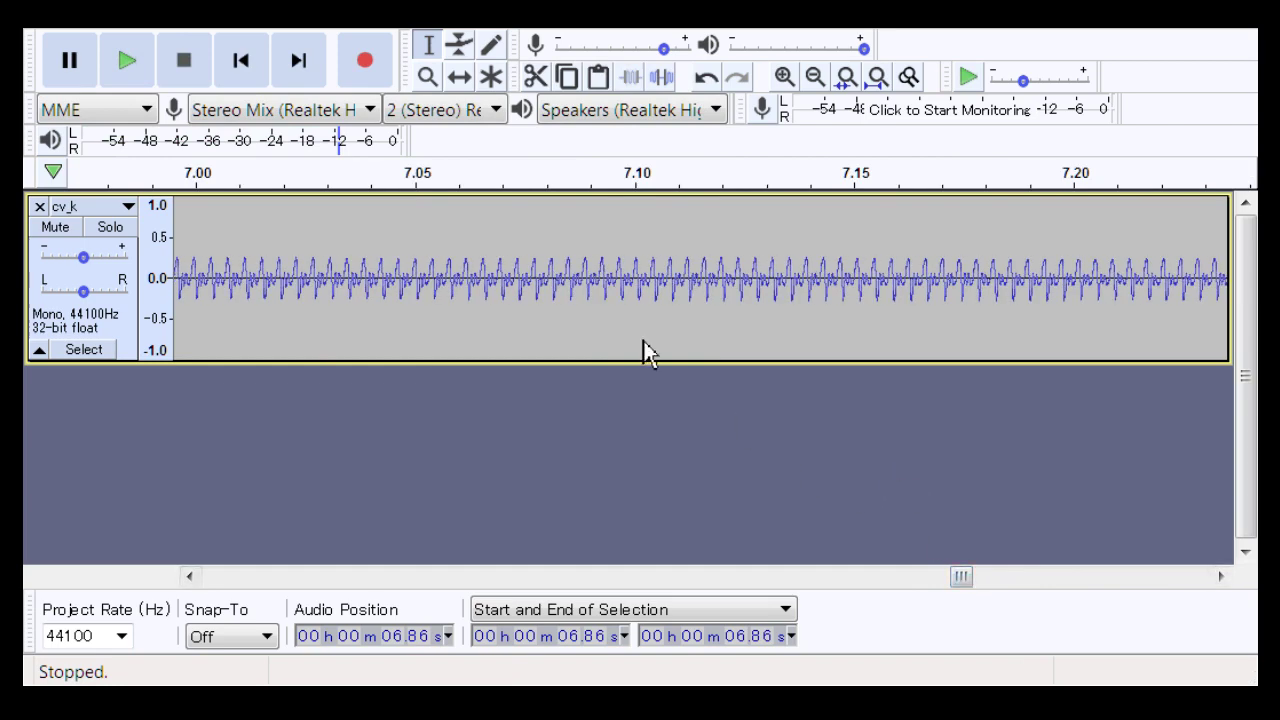
left_click(427, 77)
right_click(528, 290)
right_click(530, 292)
right_click(528, 292)
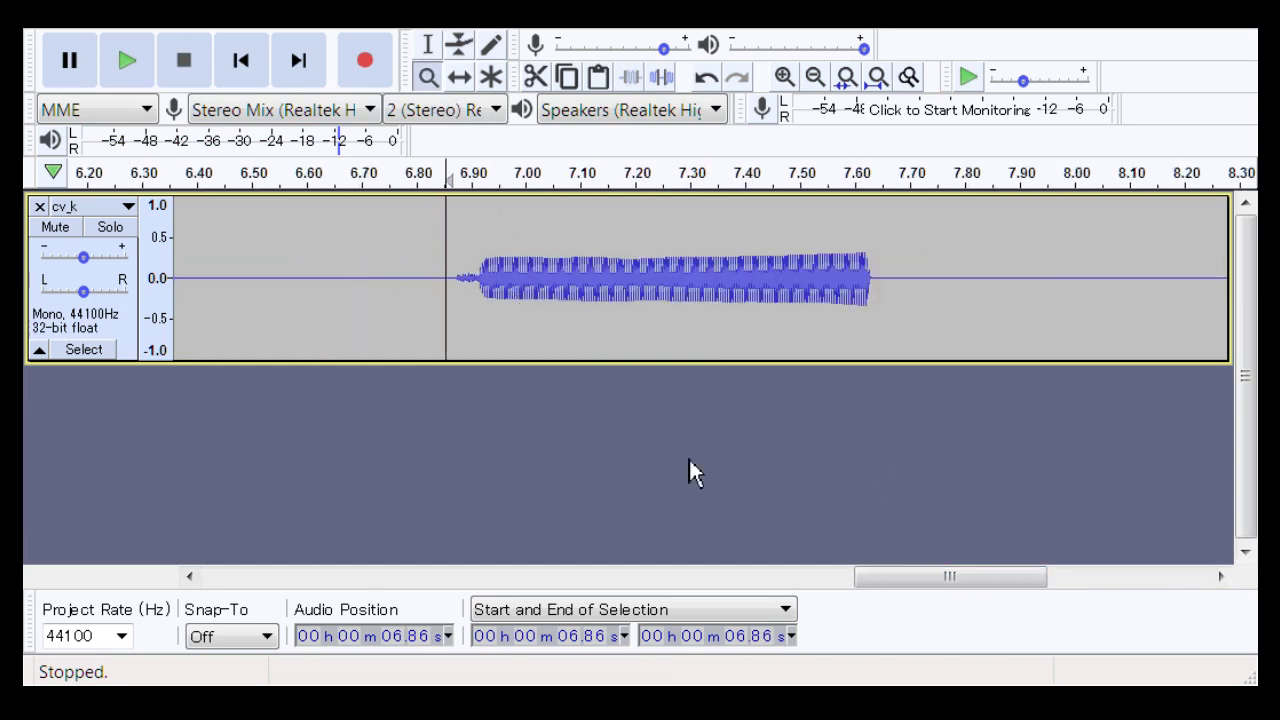
left_click_drag(903, 584, 214, 563)
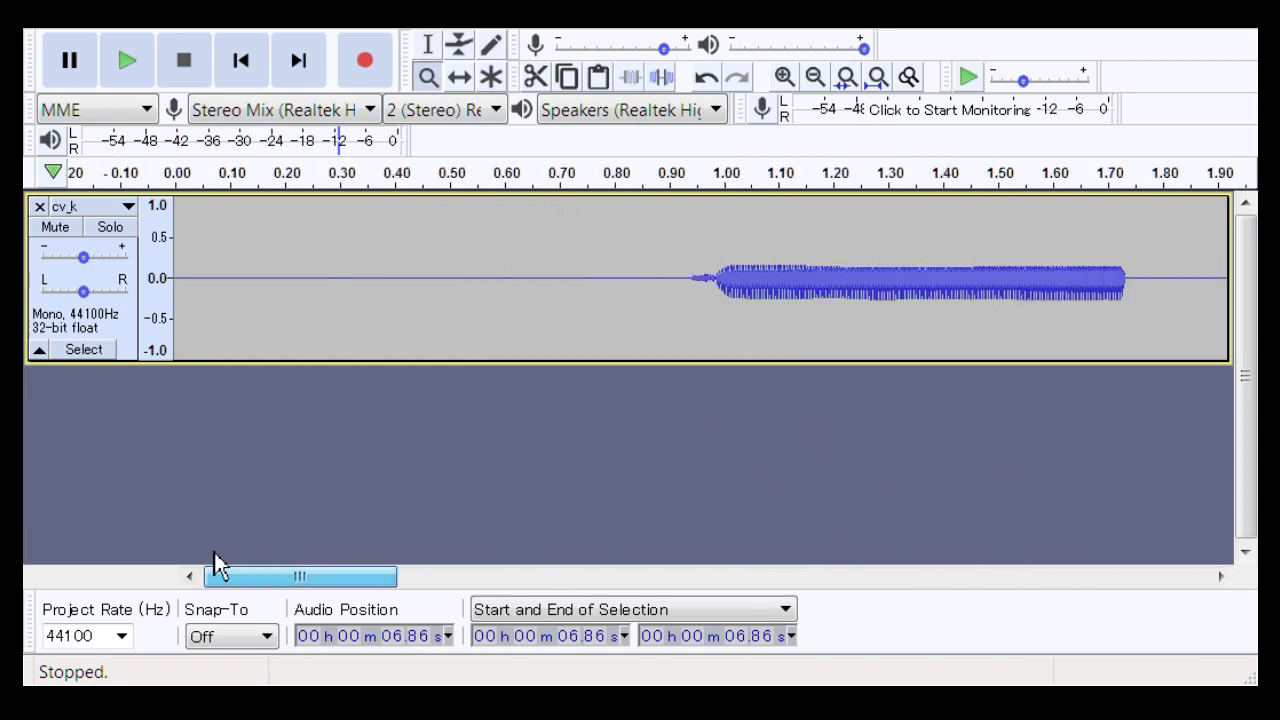
left_click(428, 44)
left_click(632, 292)
key("space")
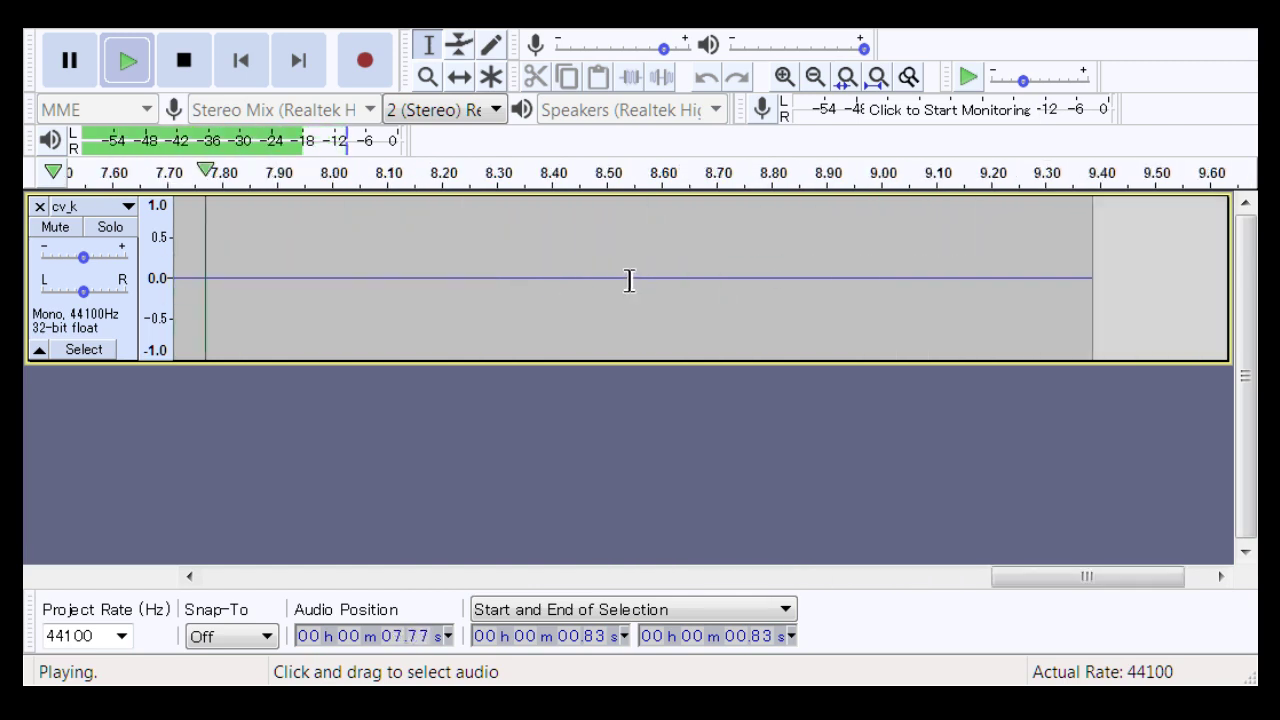
key("space")
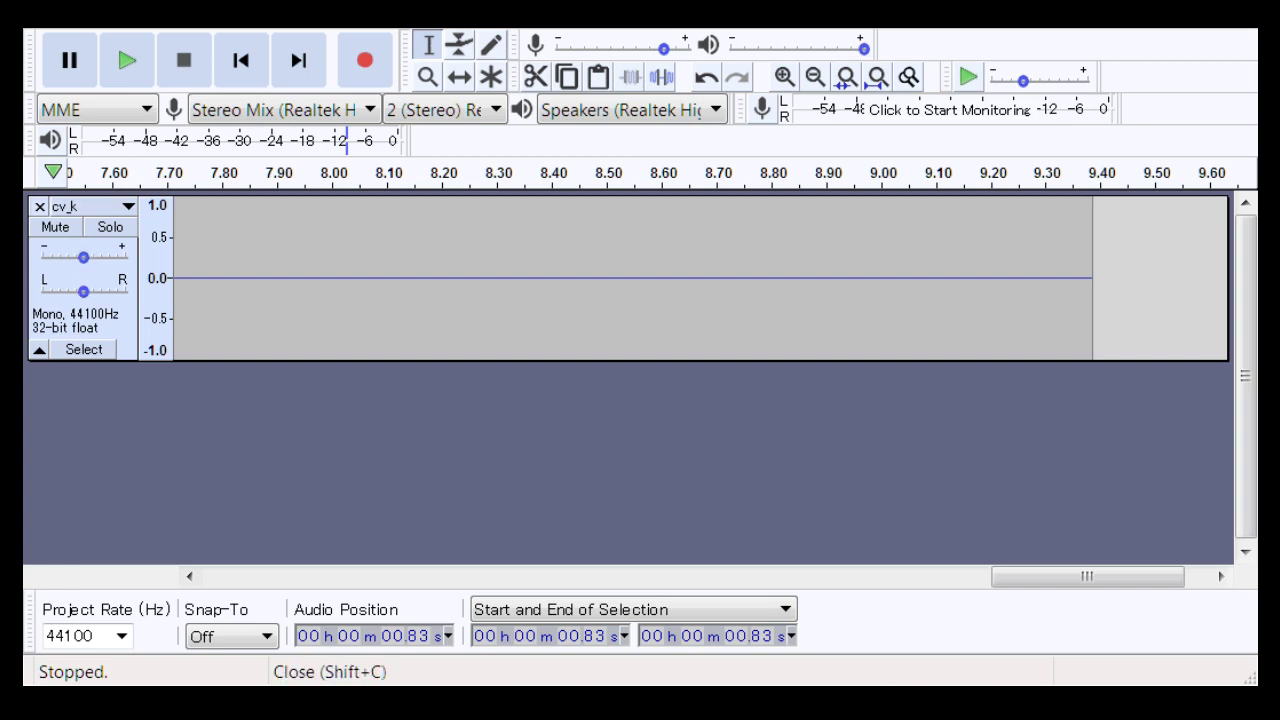
Step: Close cv_k, bring up cv_m and play its first sound's onset from 0.70 to 1.14 s
left_click(40, 207)
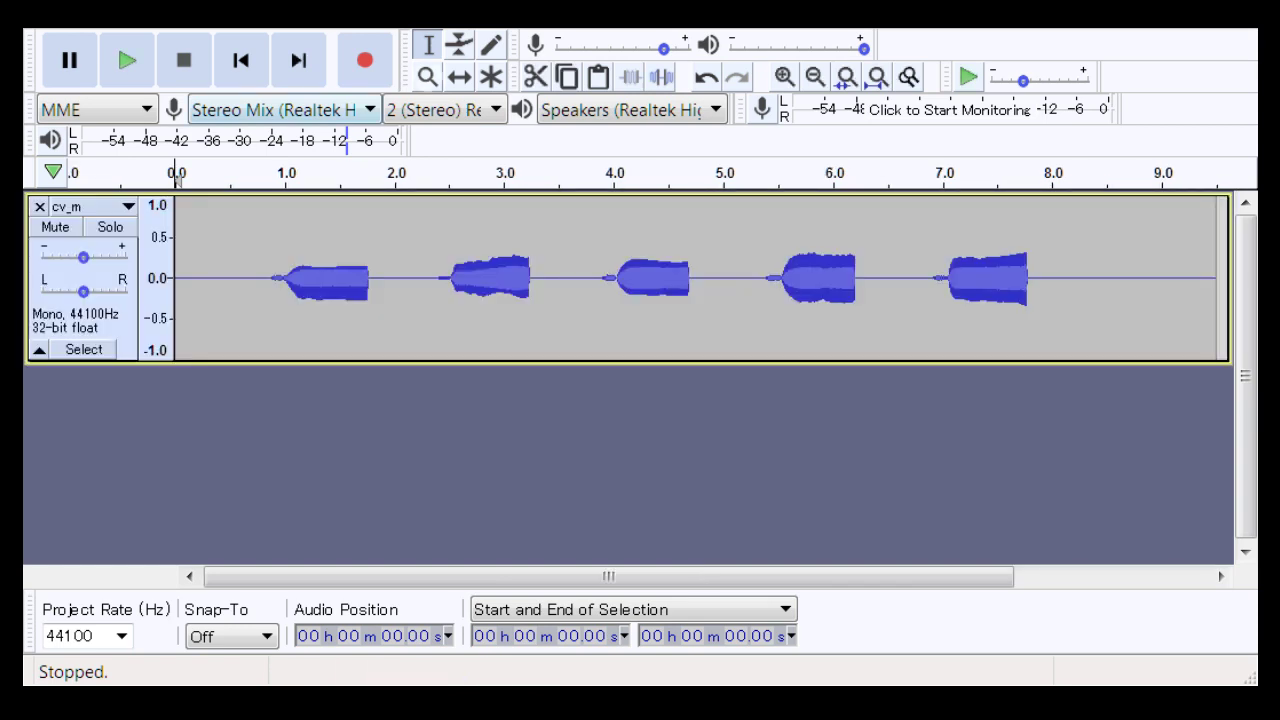
left_click_drag(306, 291, 306, 292)
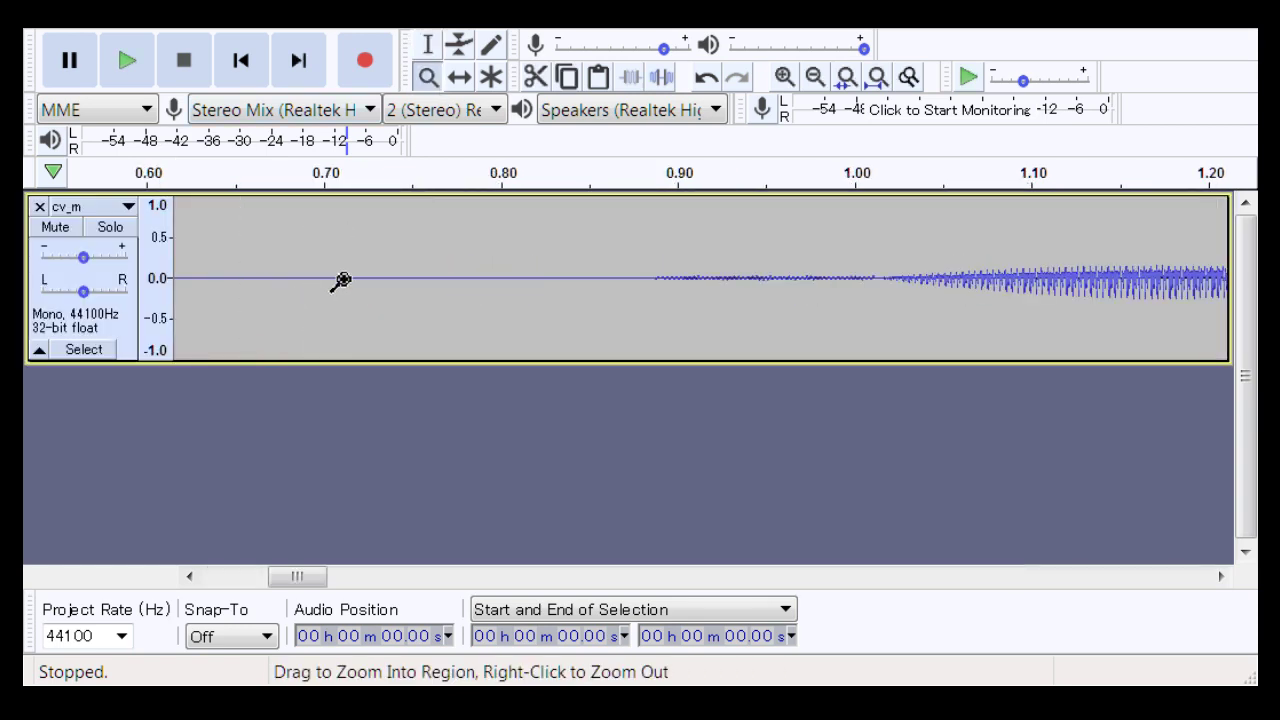
left_click_drag(1032, 314, 1030, 316)
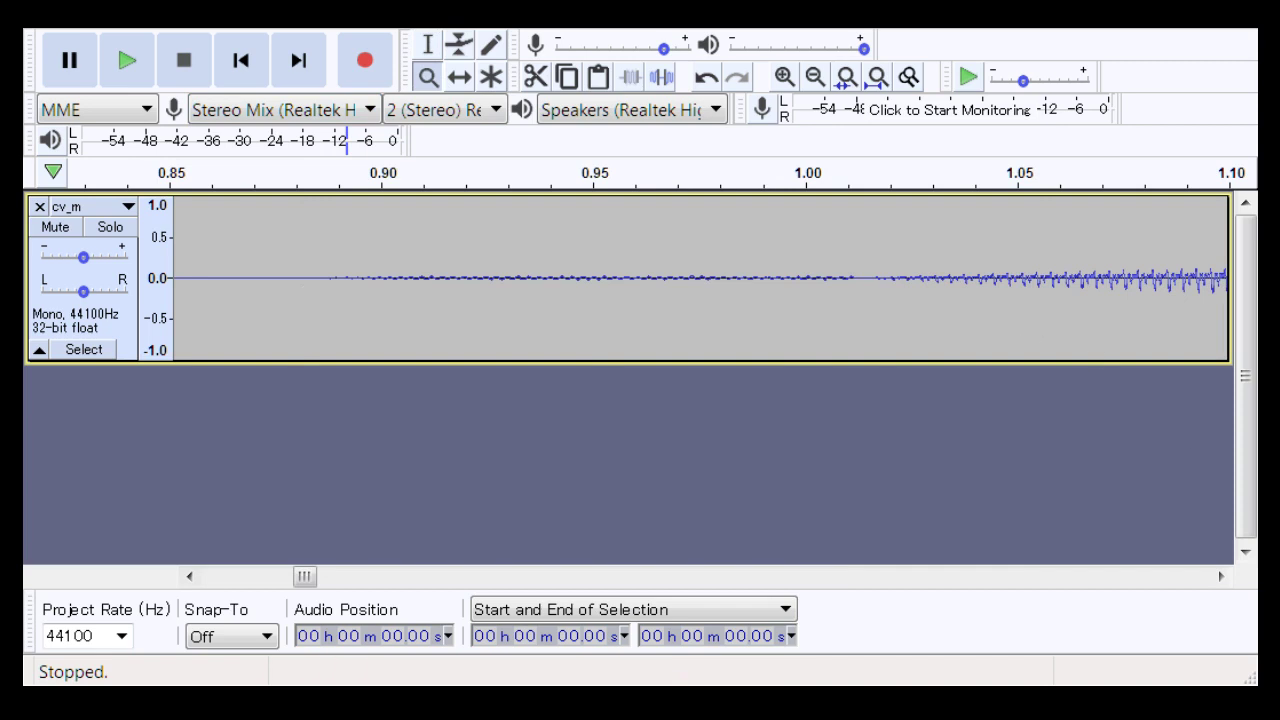
right_click(851, 315)
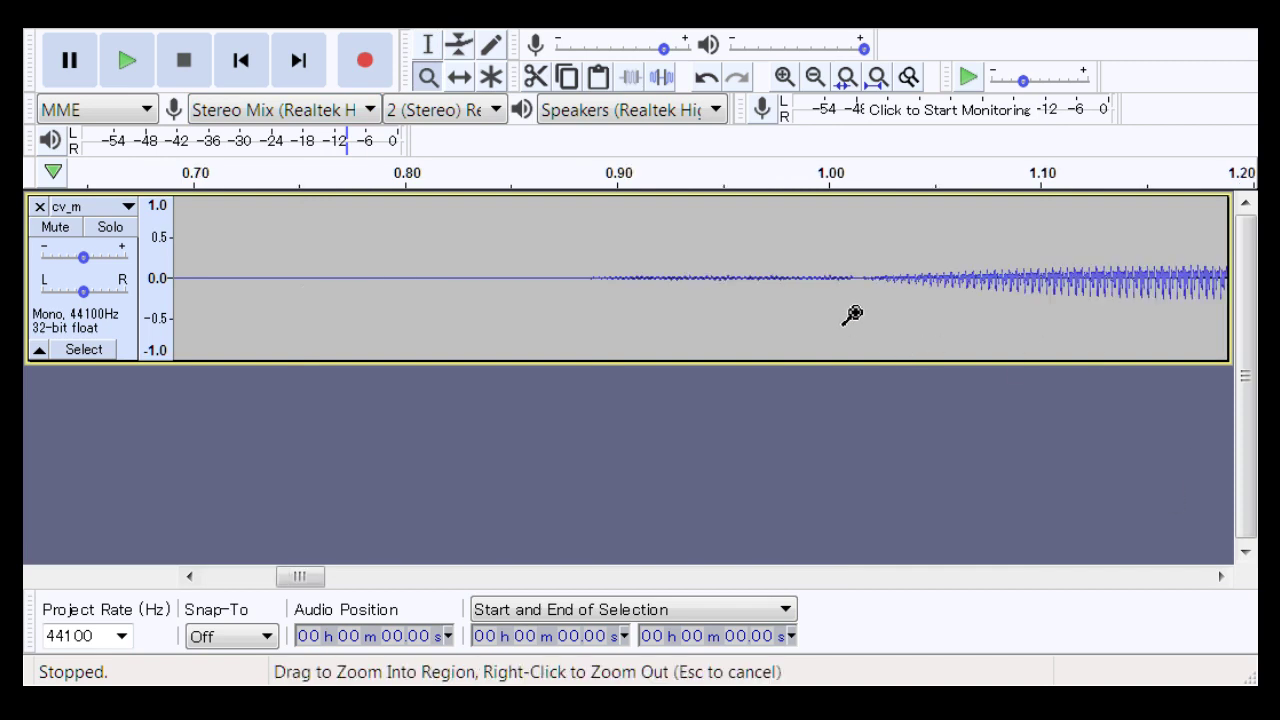
right_click(851, 315)
left_click(429, 47)
left_click_drag(522, 290, 984, 311)
key("space")
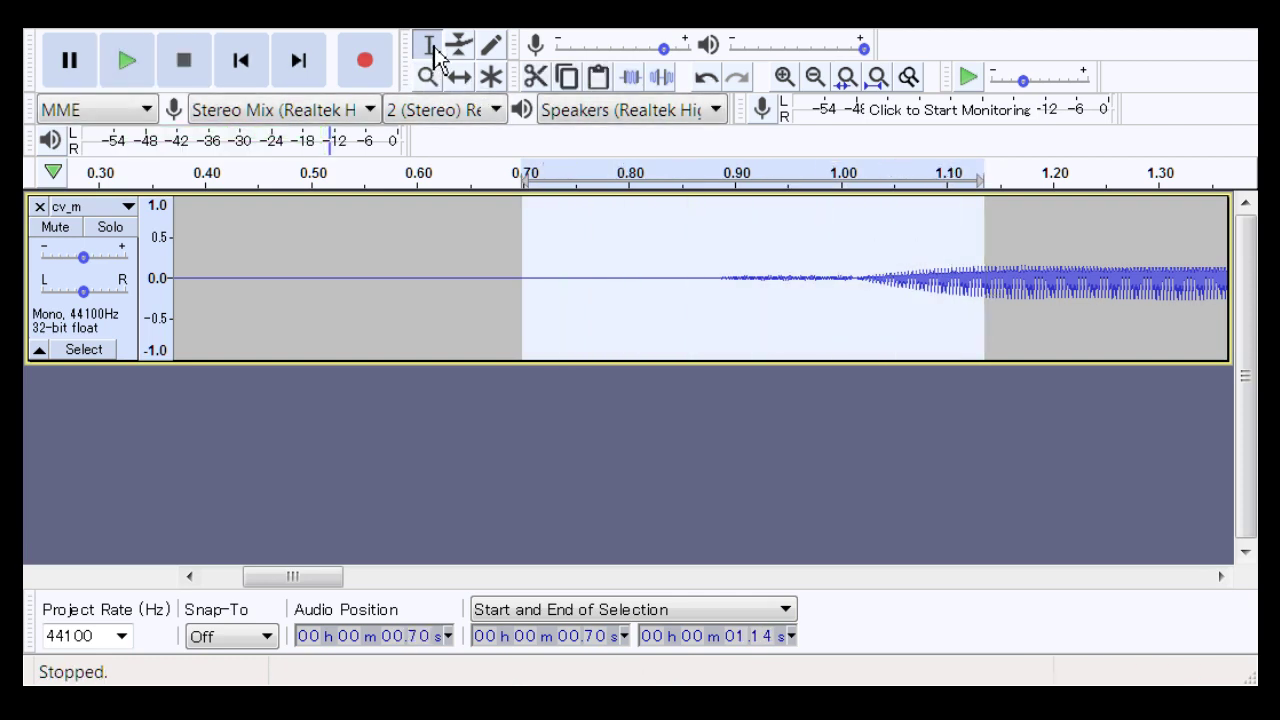
Step: Raise the volume of the first sound's consonant across 0.88 to 1.01 s and play the onset up to 1.04 s
left_click(427, 77)
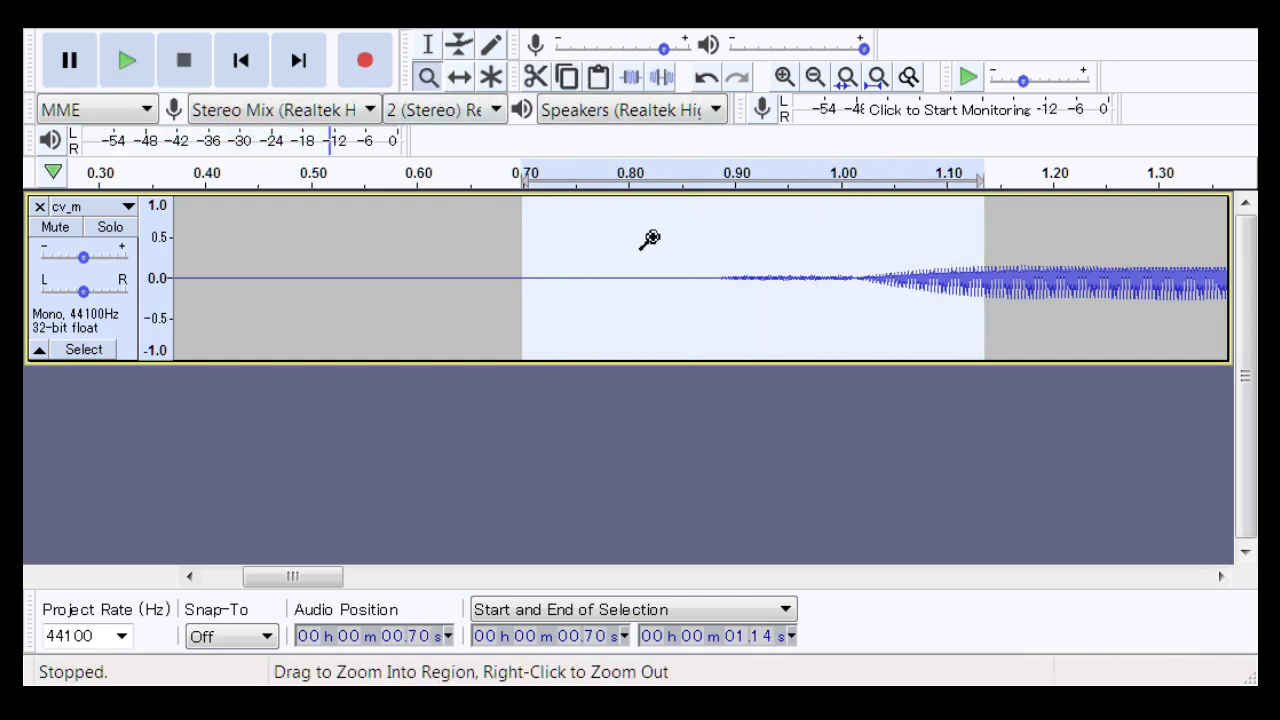
left_click_drag(761, 290, 998, 293)
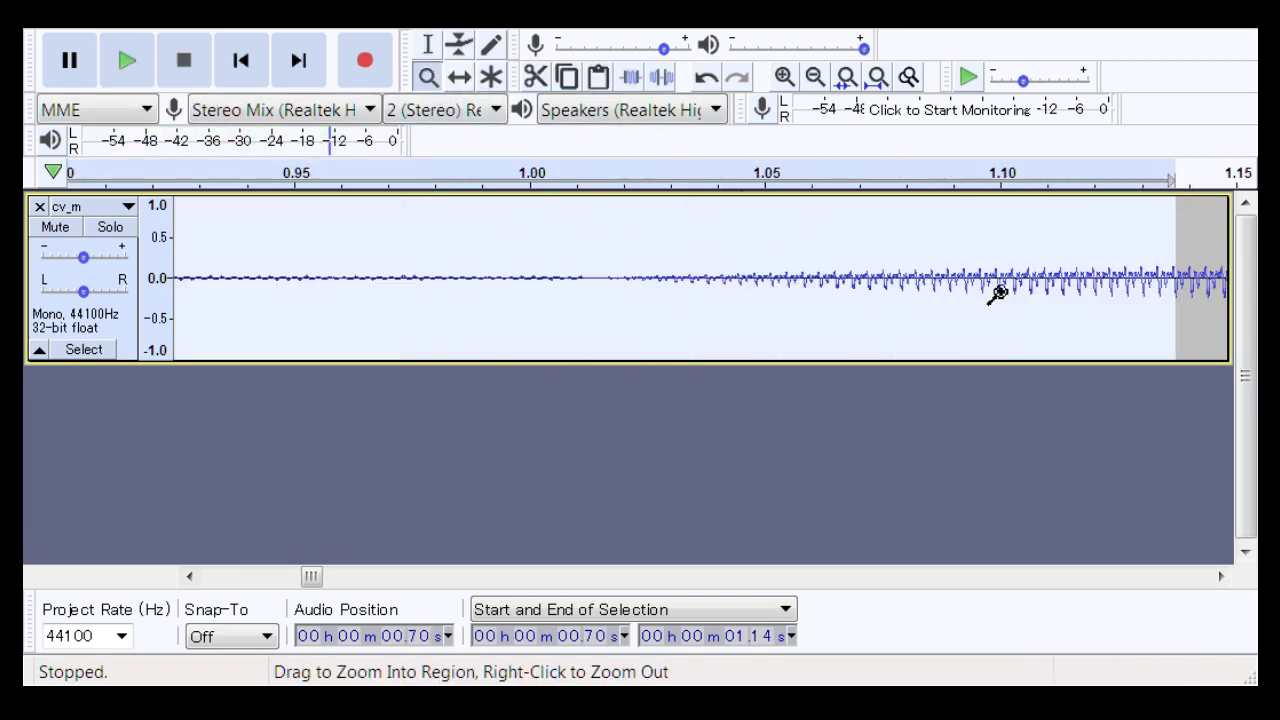
left_click(441, 52)
left_click_drag(595, 278, 318, 298)
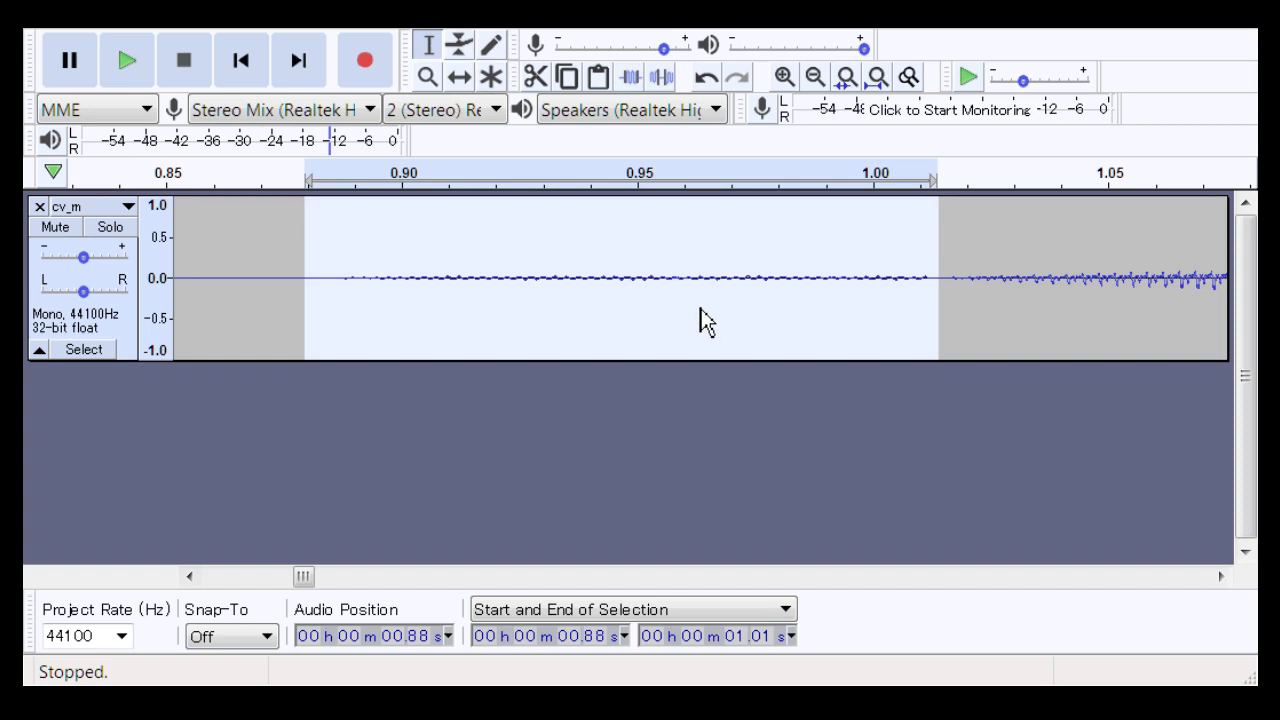
key("ctrl+r")
left_click_drag(330, 265, 1040, 324)
key("space")
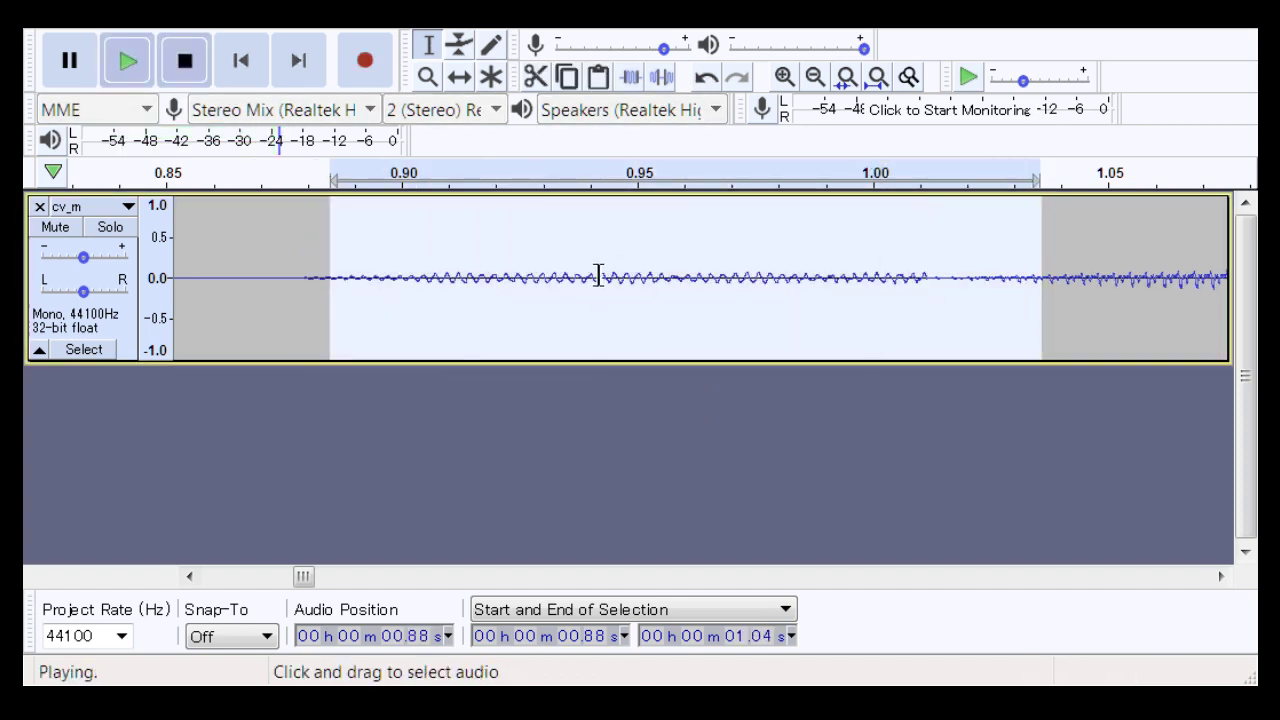
Step: Raise the volume of the second sound's consonant across 2.39 to 2.52 s and of the third sound's consonant
left_click(428, 77)
left_click(712, 416)
right_click(723, 312)
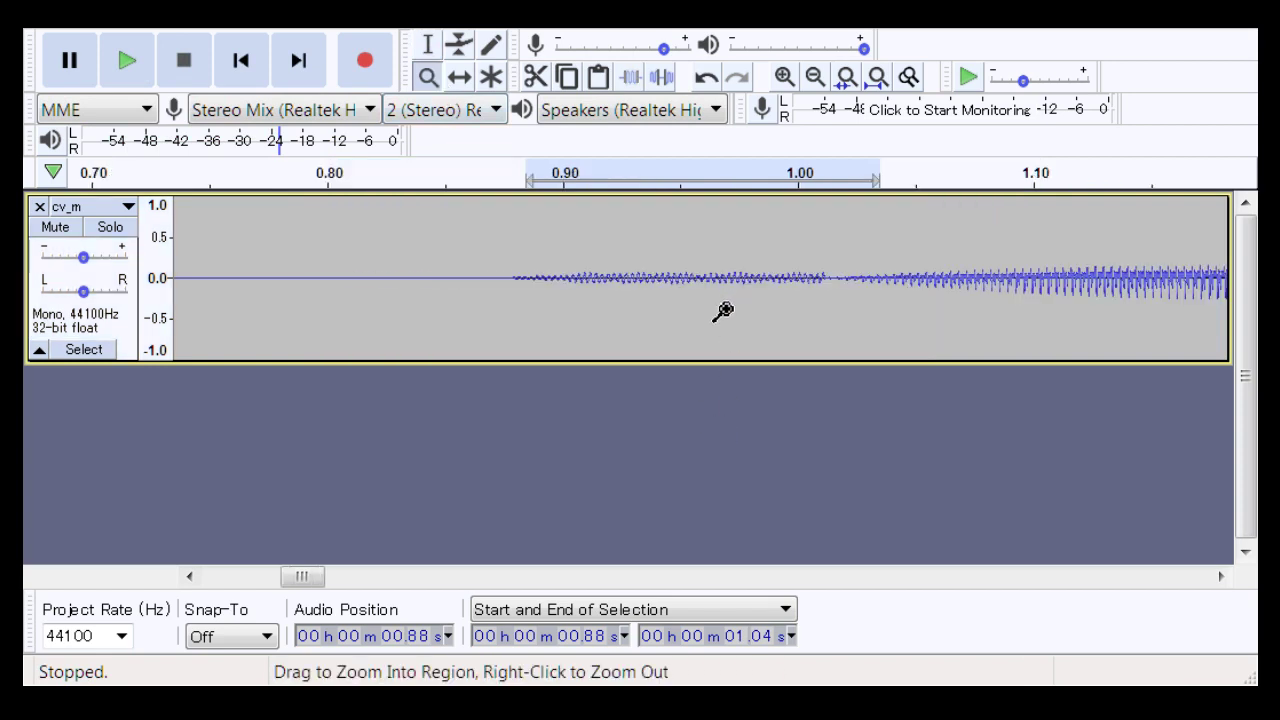
left_click(428, 45)
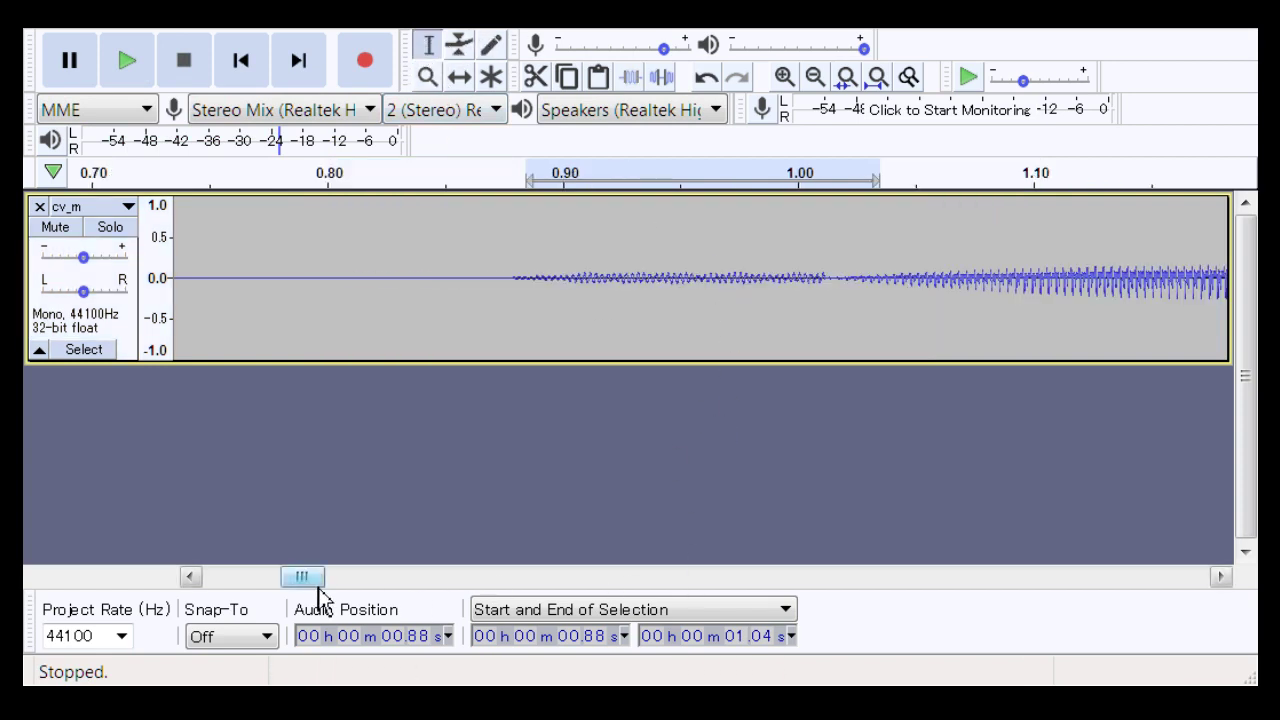
left_click_drag(320, 597, 478, 600)
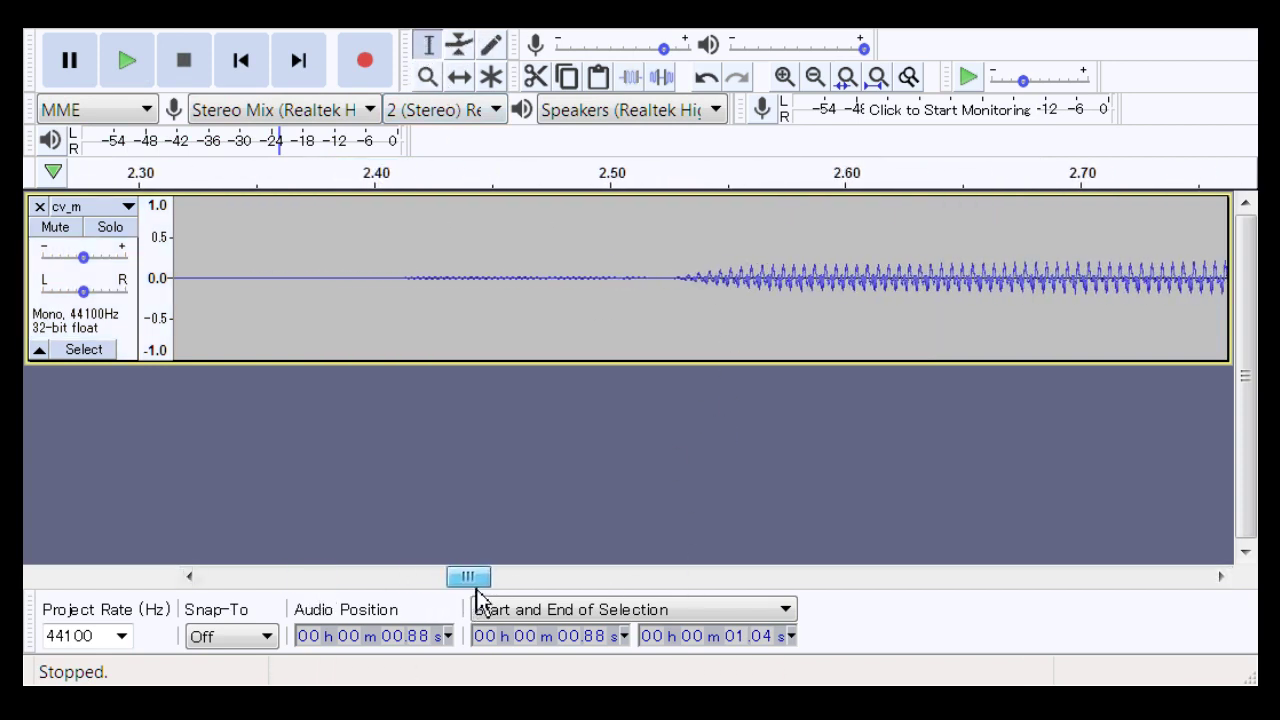
left_click_drag(660, 294, 360, 300)
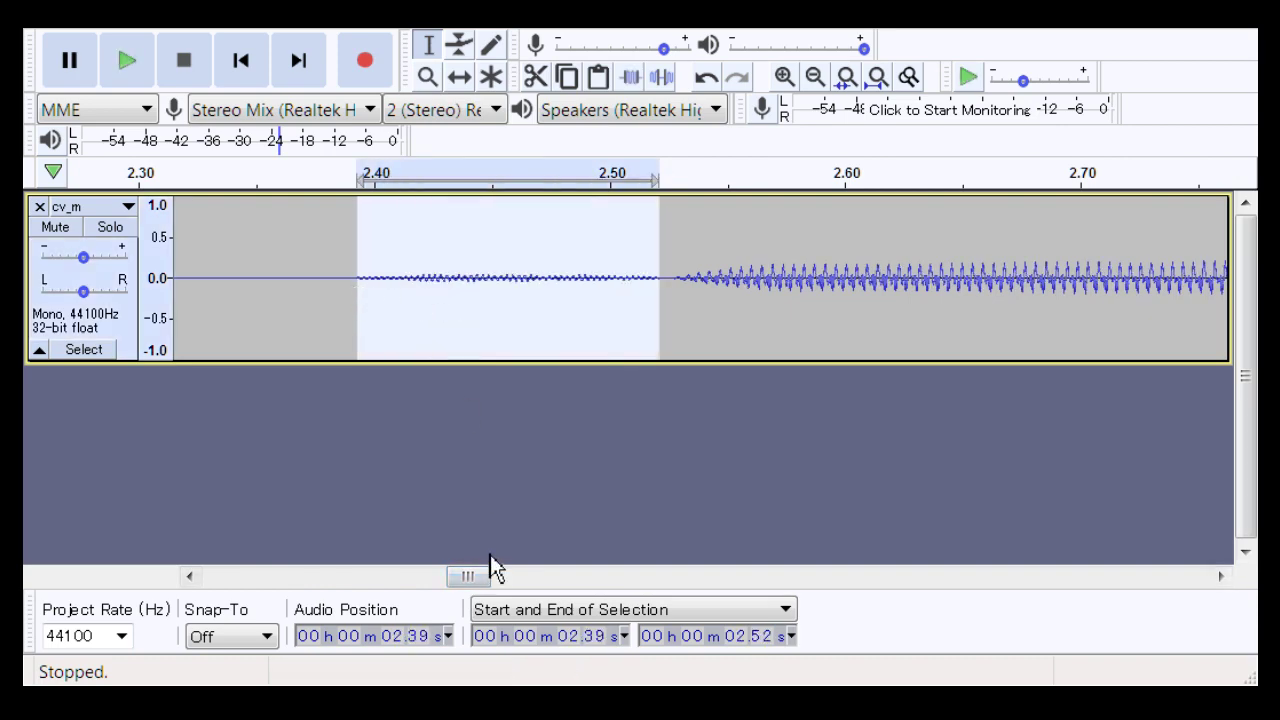
left_click_drag(470, 592, 615, 560)
left_click_drag(434, 310, 734, 355)
Step: Raise the volume of the fourth sound's consonant across 5.39 to 5.53 s and the fifth's across 6.91 to 7.05 s
left_click_drag(623, 588, 780, 603)
left_click_drag(646, 325, 985, 341)
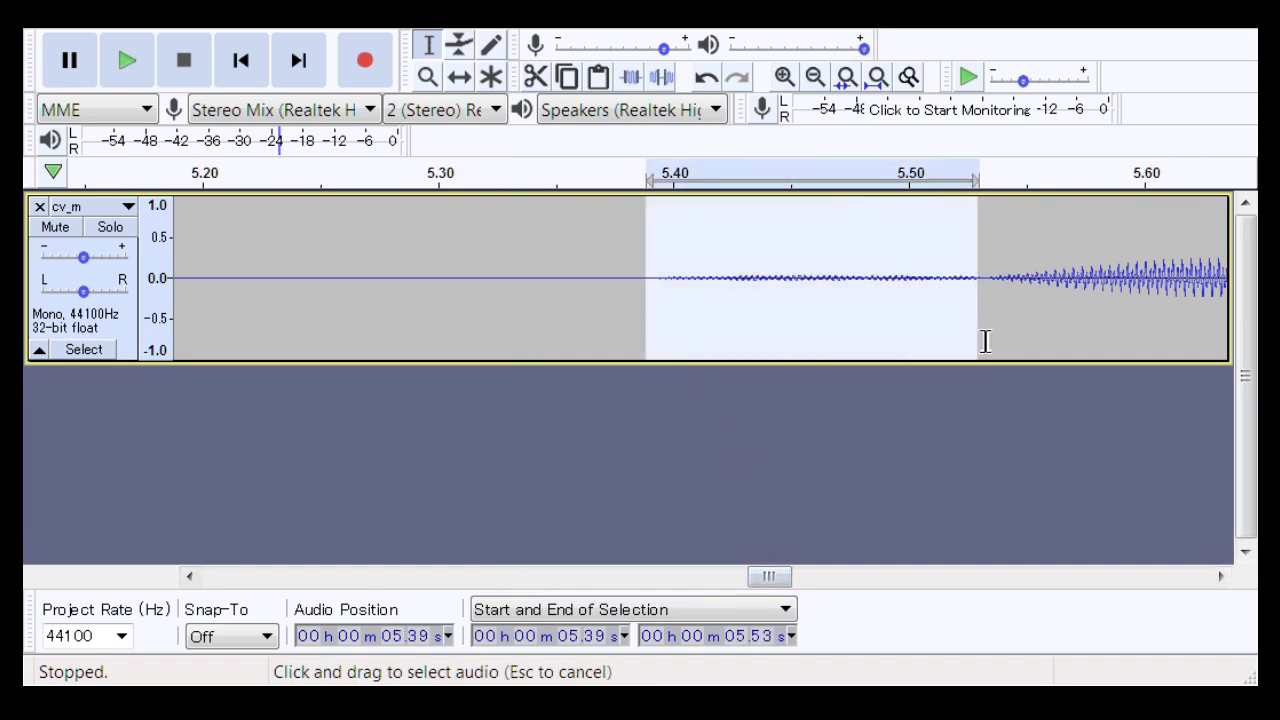
key("ctrl+r")
left_click_drag(768, 585, 953, 612)
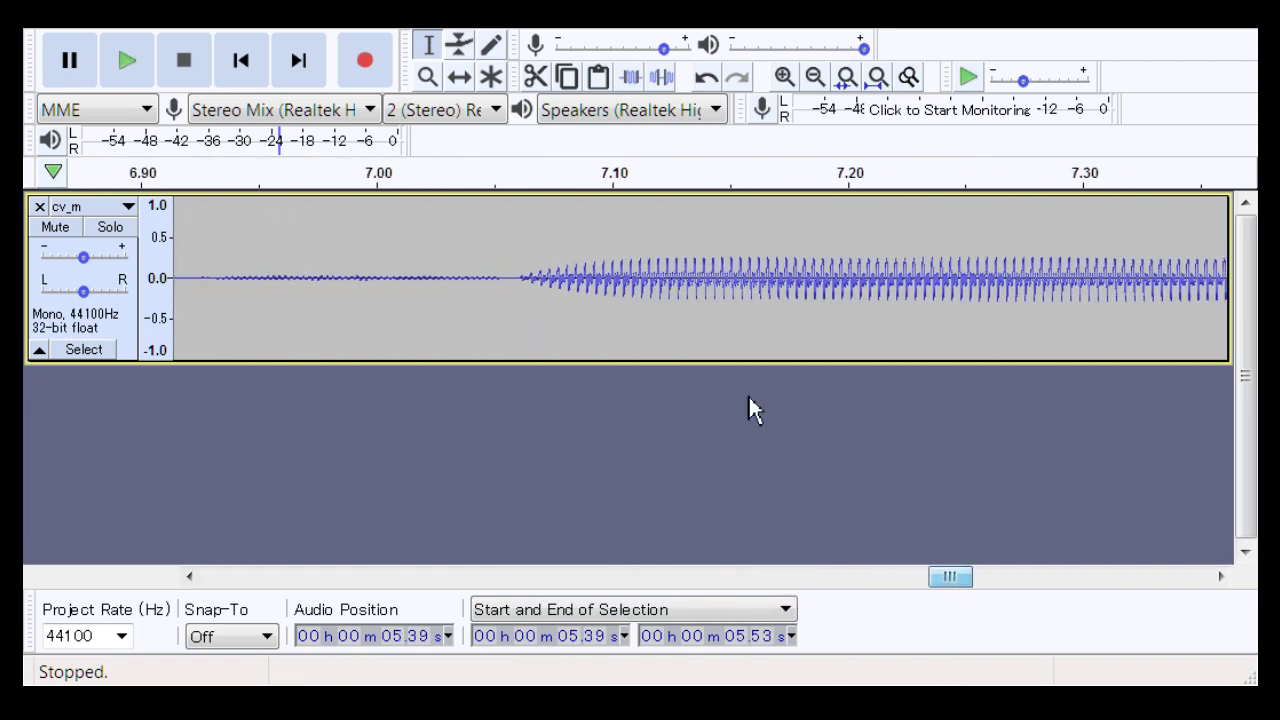
left_click_drag(516, 296, 326, 355)
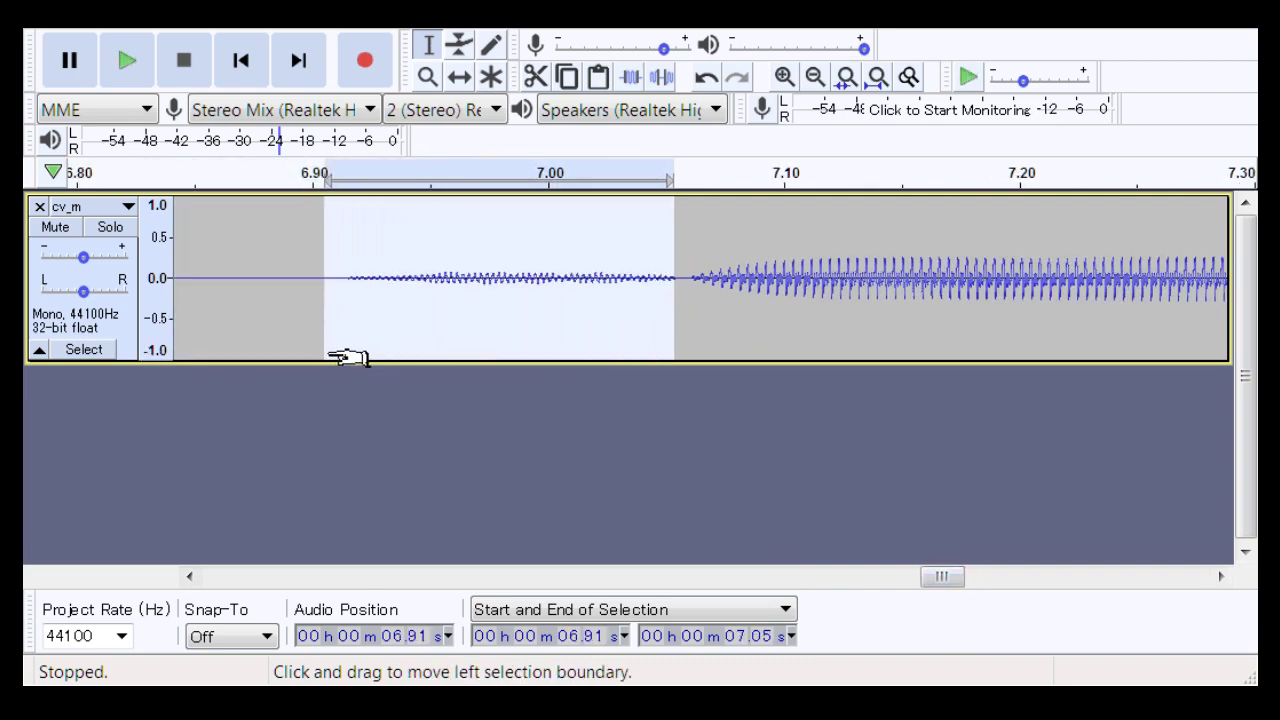
Step: Return to the first sound of cv_m and play its consonant from 0.87 to 1.02 s
left_click_drag(947, 592, 1229, 614)
left_click_drag(1185, 576, 325, 578)
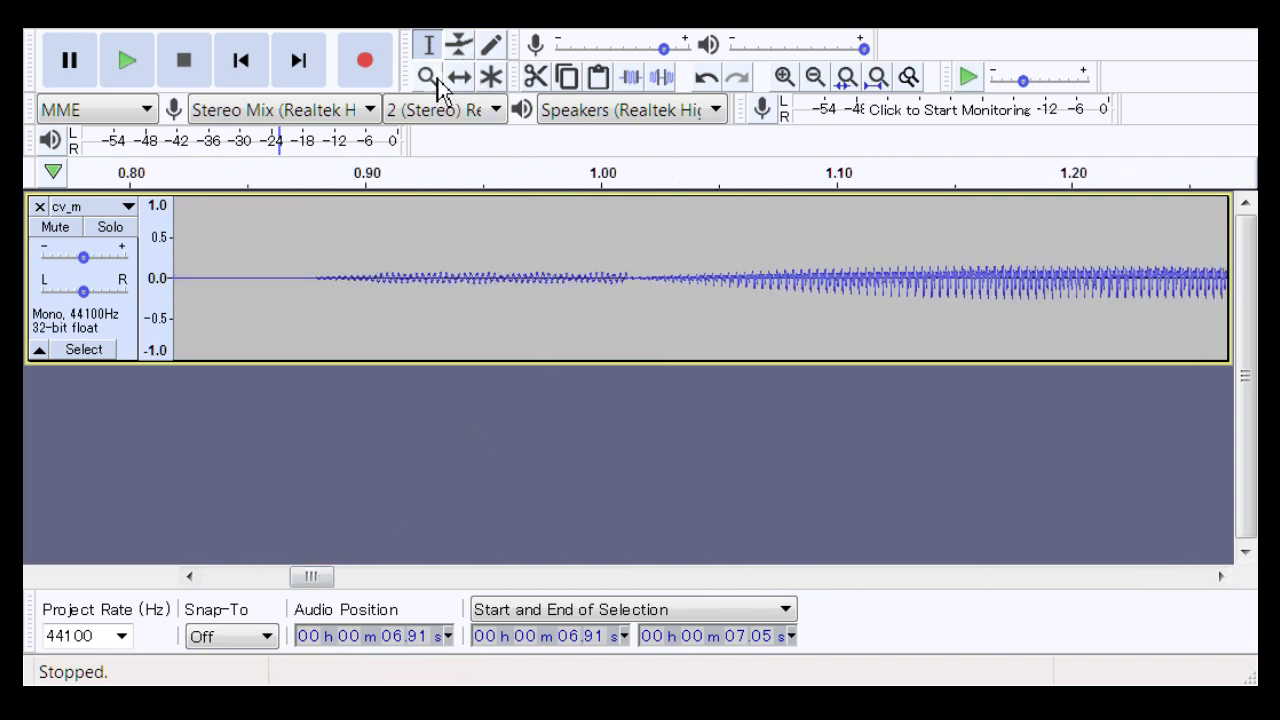
left_click_drag(295, 304, 636, 330)
key("space")
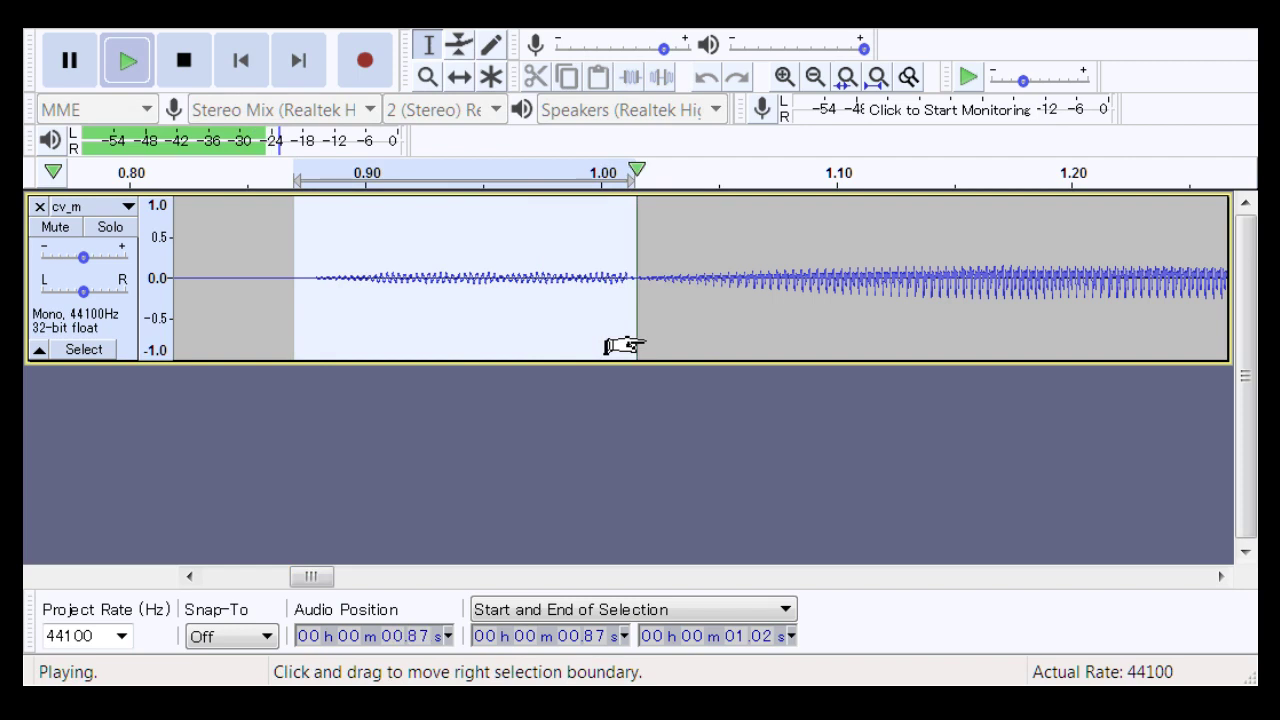
Step: Delete the silent gap and faint vowel start after the first sound's consonant, starting at 1.00 s
left_click(428, 77)
left_click_drag(531, 297, 815, 310)
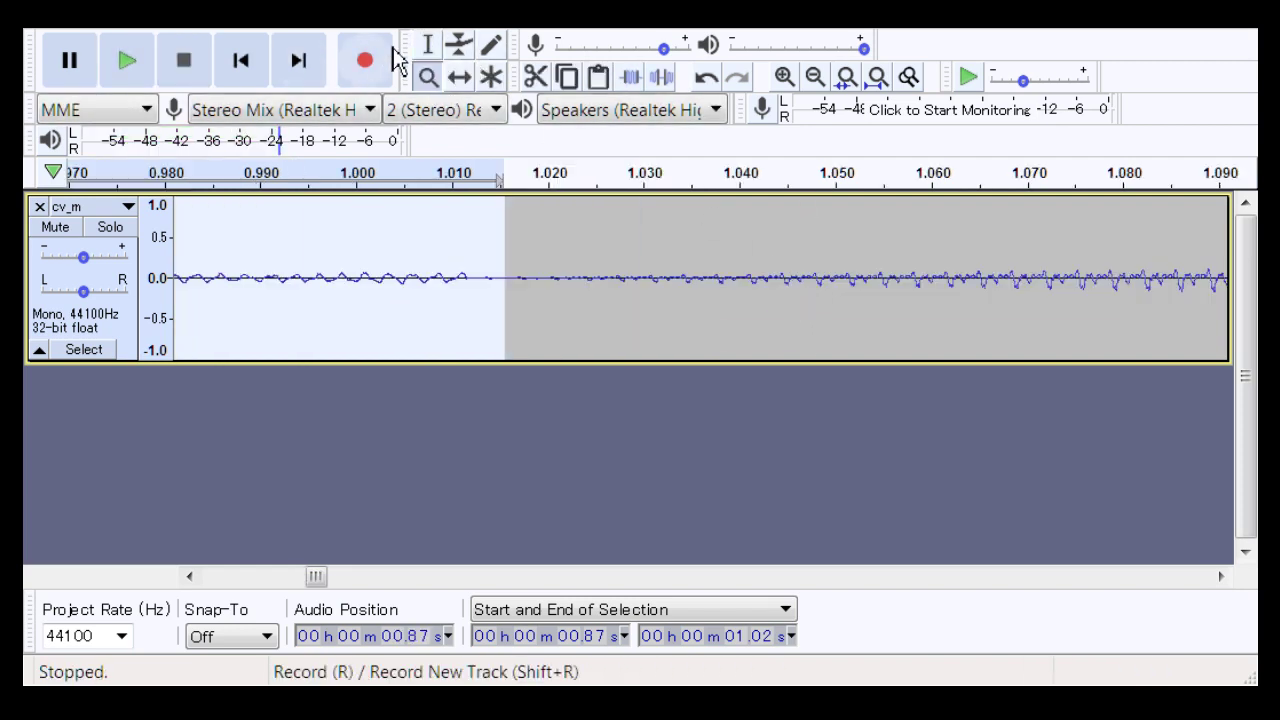
left_click(430, 48)
left_click_drag(403, 307, 763, 340)
key("Delete")
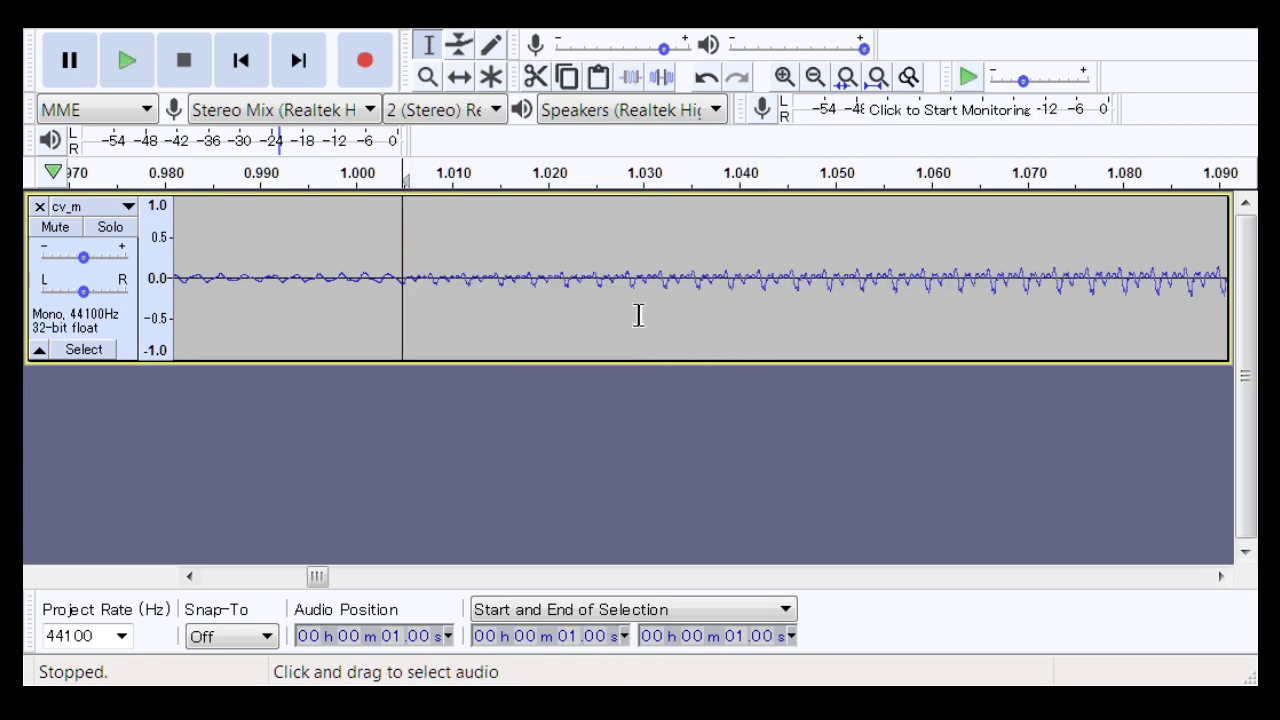
Step: Play the first sound of cv_m repeatedly around 0.99 s to check the trimmed join
key("space")
key("space")
key("space")
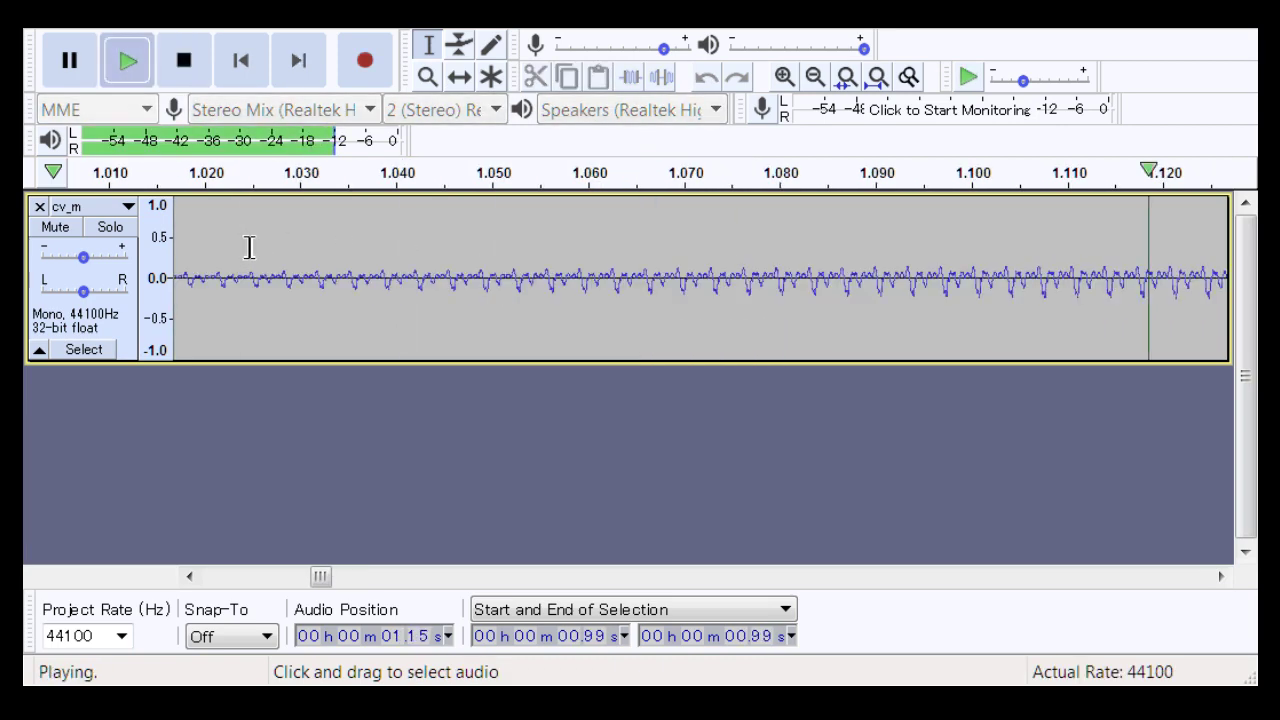
key("space")
key("space")
key("space")
Step: Raise the volume of the second sound's consonant across 2.35 to 2.48 s and play that stretch
left_click_drag(367, 577, 480, 630)
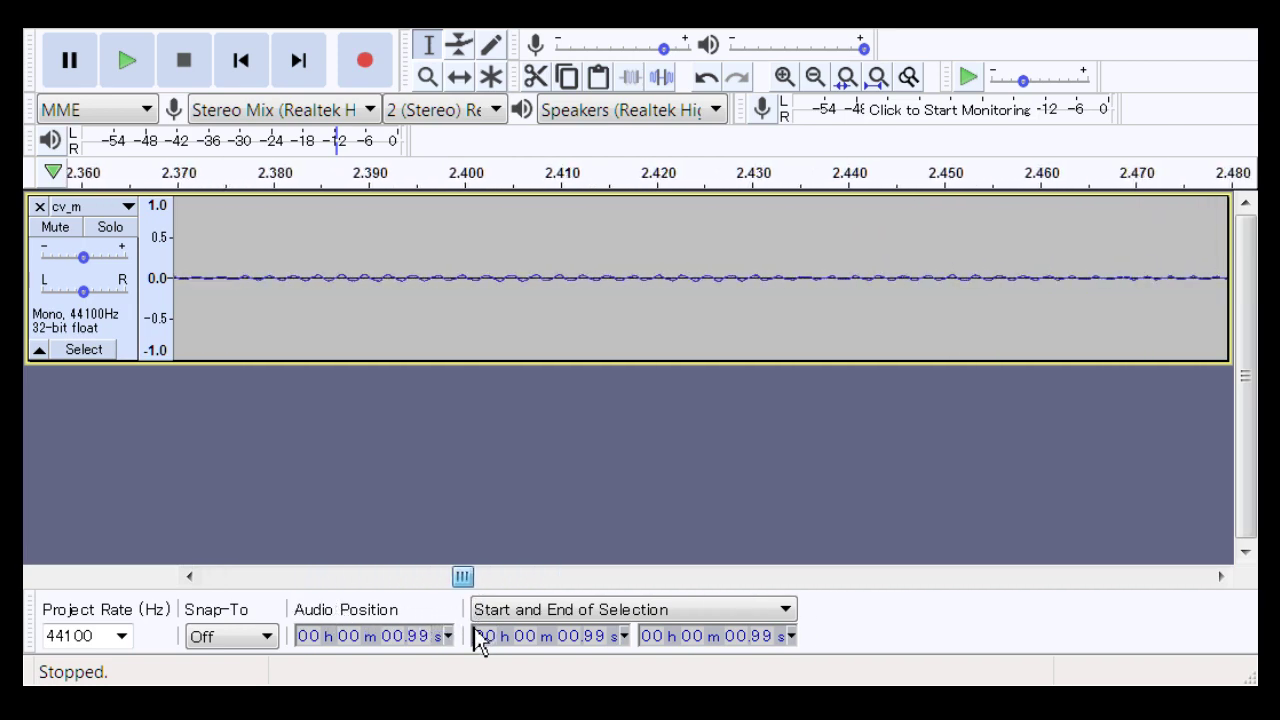
left_click_drag(364, 306, 858, 340)
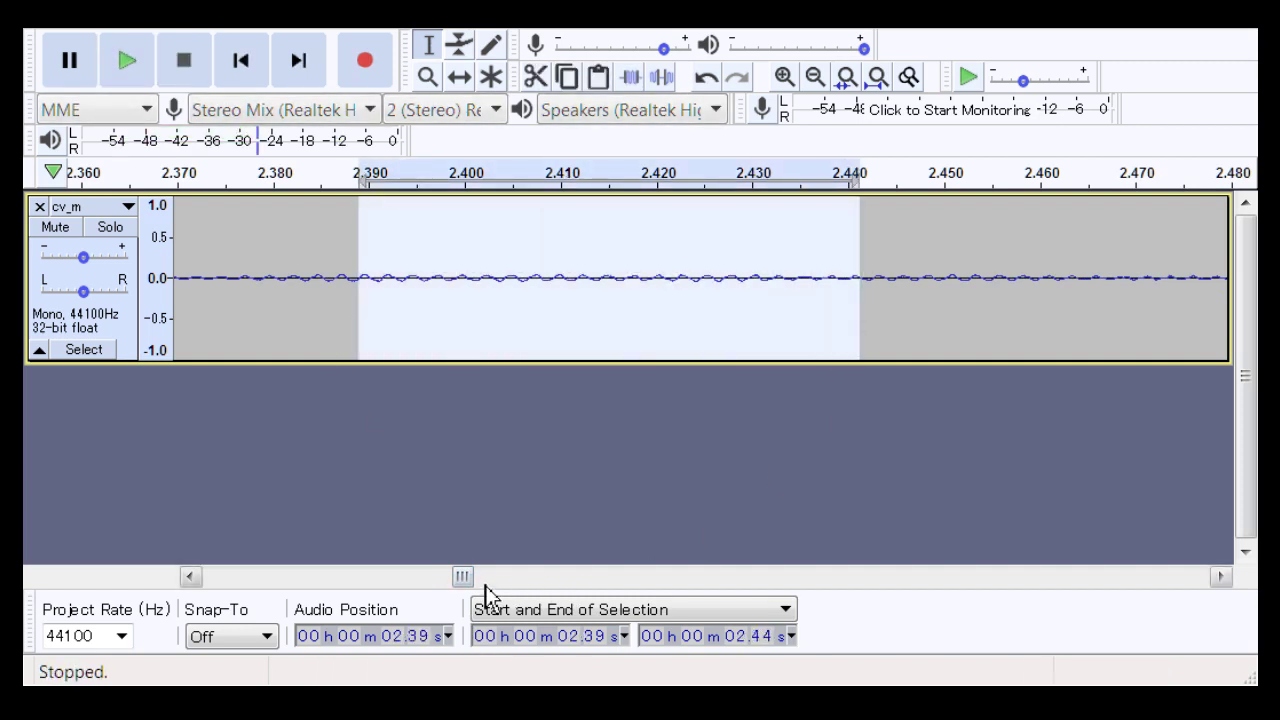
left_click_drag(472, 578, 481, 588)
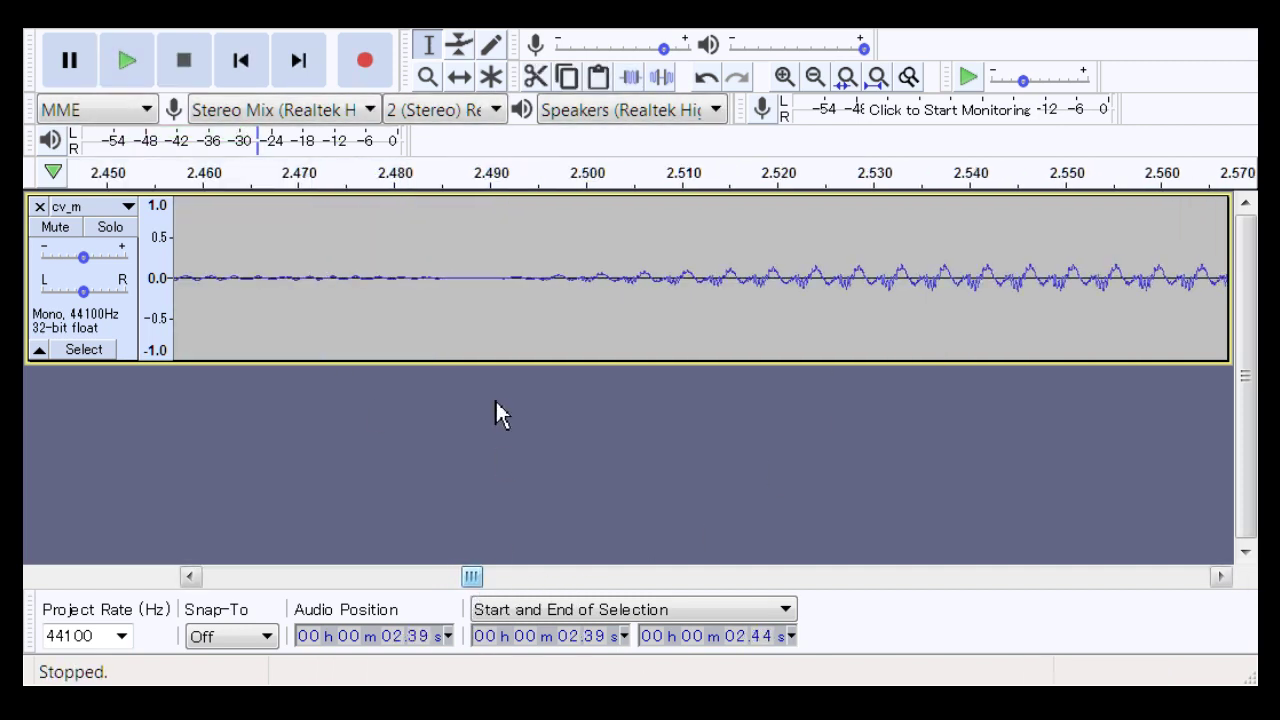
left_click_drag(444, 290, 260, 331)
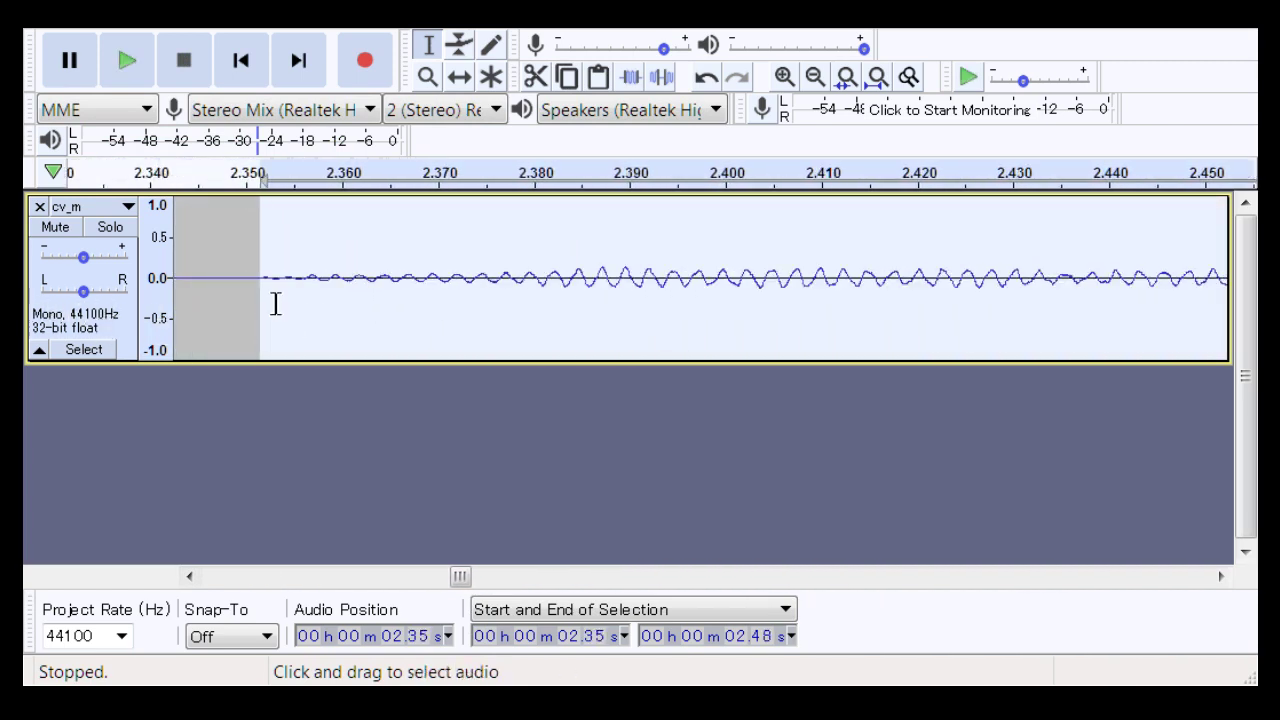
key("space")
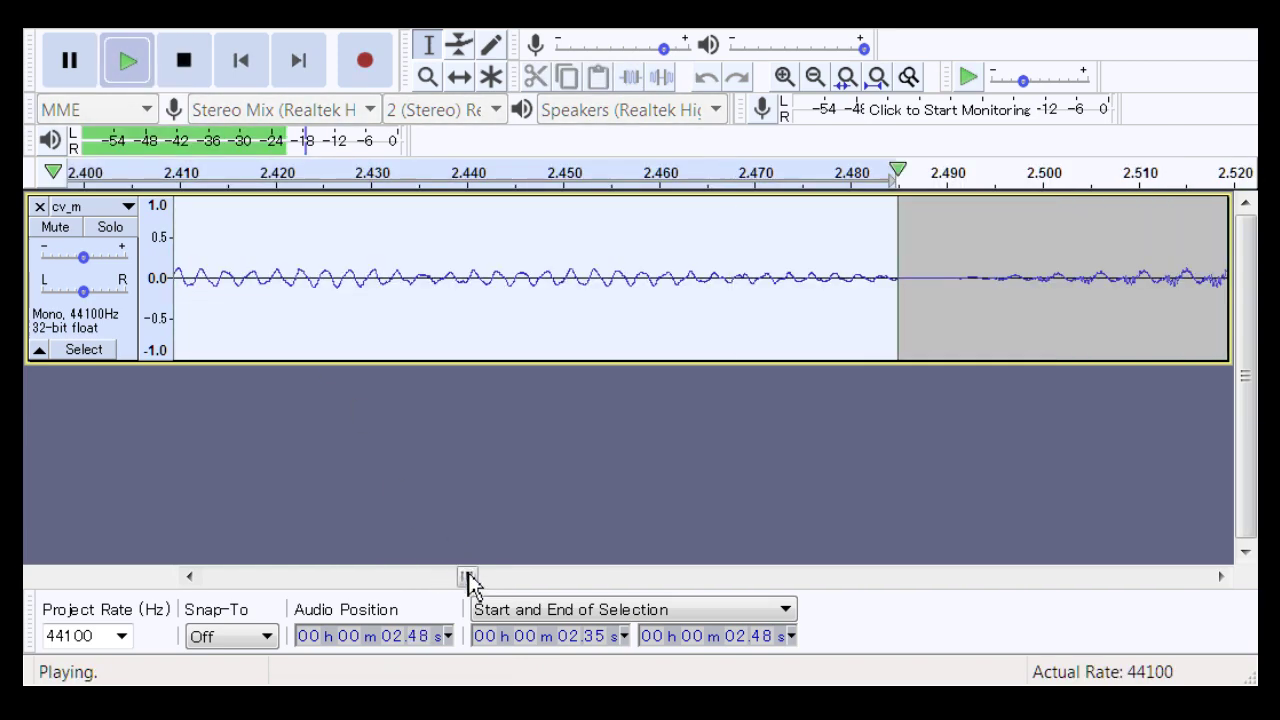
Step: Undo the last edit and delete the silent gap between the second sound's consonant and vowel, checking the join by playback from 2.45 s
mouse_move(468, 578)
left_mouse_down()
mouse_move(277, 580)
mouse_move(480, 596)
left_mouse_up()
key("ctrl+z")
left_click_drag(401, 305, 677, 372)
key("Delete")
key("space")
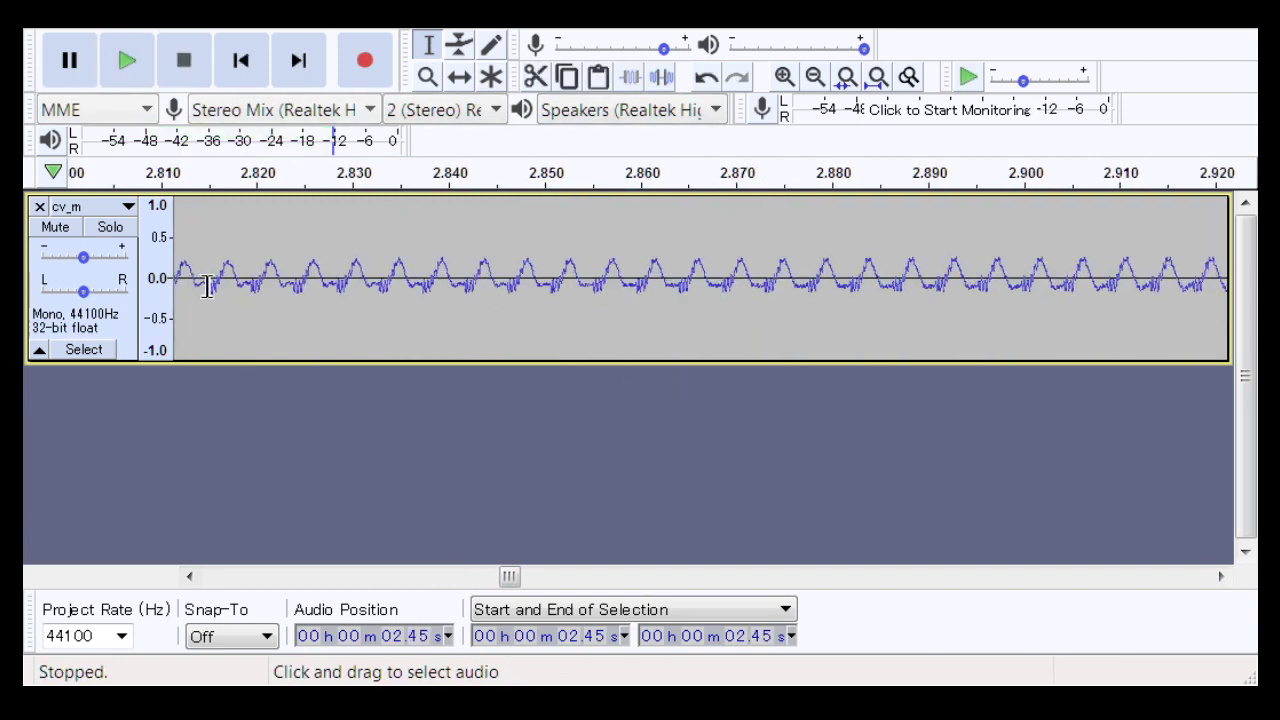
key("space")
Step: Delete the silent gap between the third sound's consonant and vowel, starting at 3.95 s, and play it from 3.93 s
left_click_drag(509, 576, 630, 618)
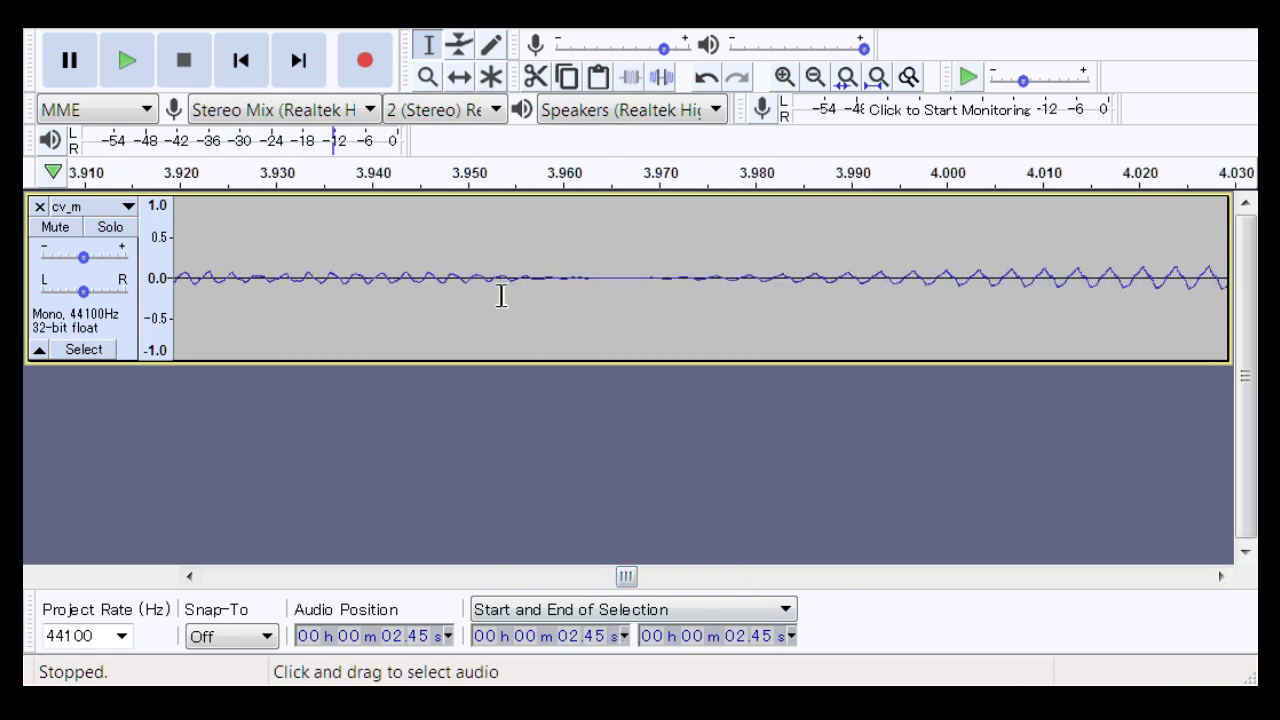
left_click_drag(491, 298, 763, 367)
key("Escape")
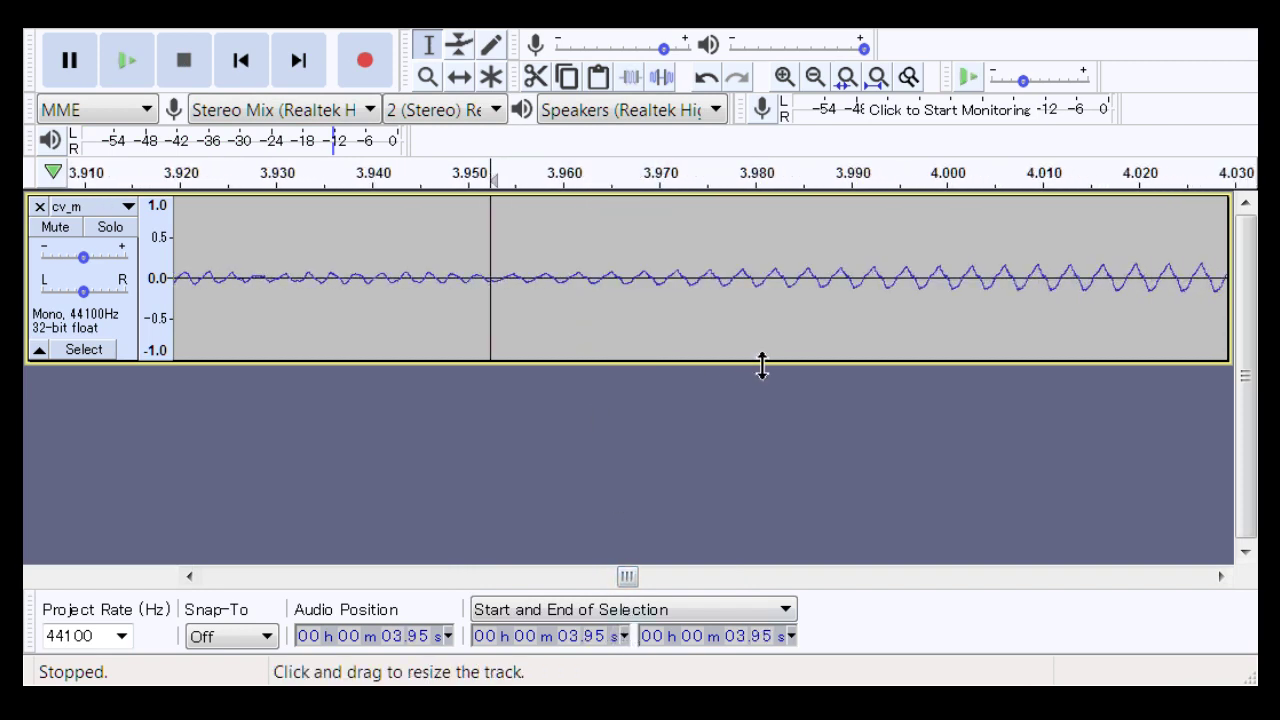
key("space")
key("space")
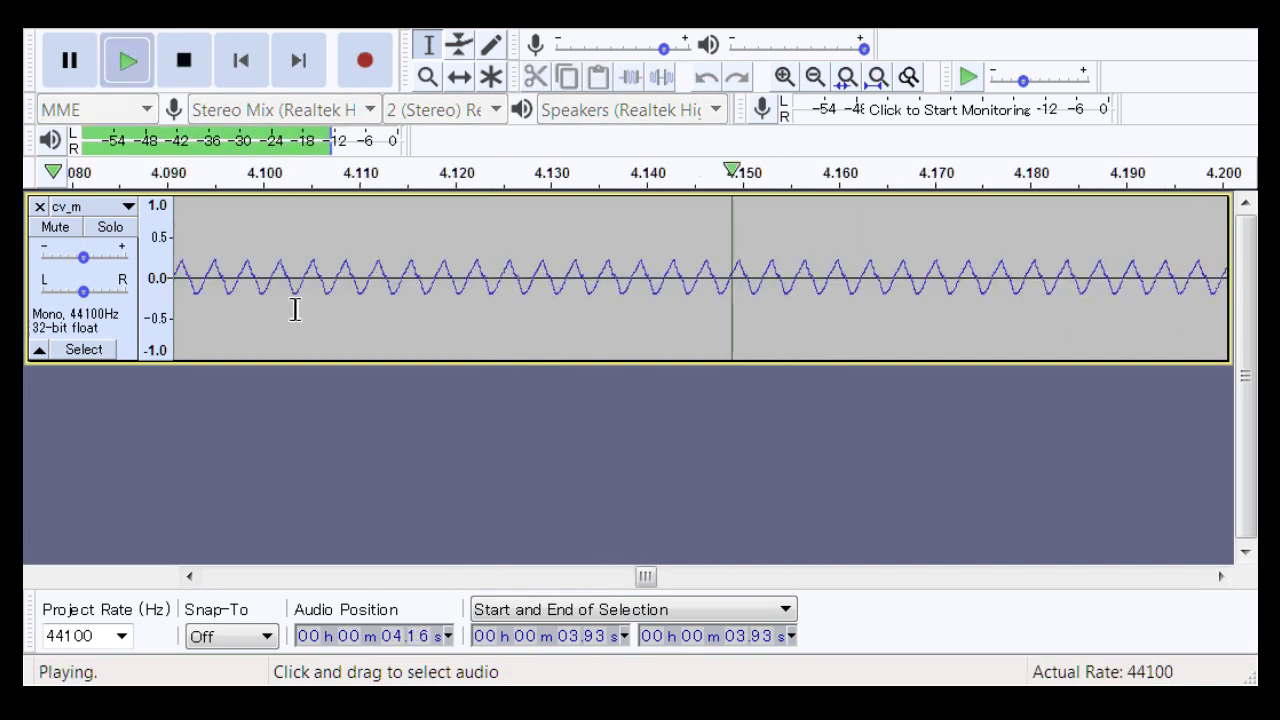
Step: Try to delete a short stretch of the third sound's consonant around 3.93 s, play from 3.91 s, and undo that edit
left_click_drag(665, 578, 631, 627)
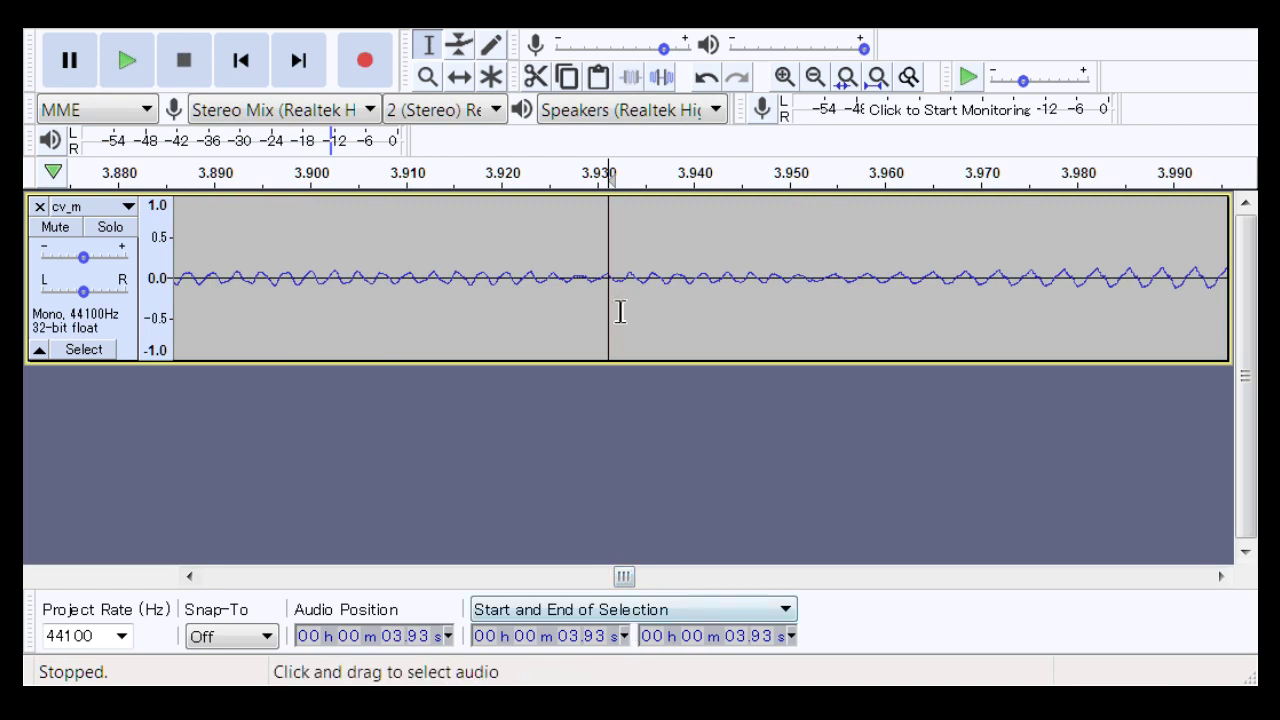
left_click_drag(585, 304, 618, 319)
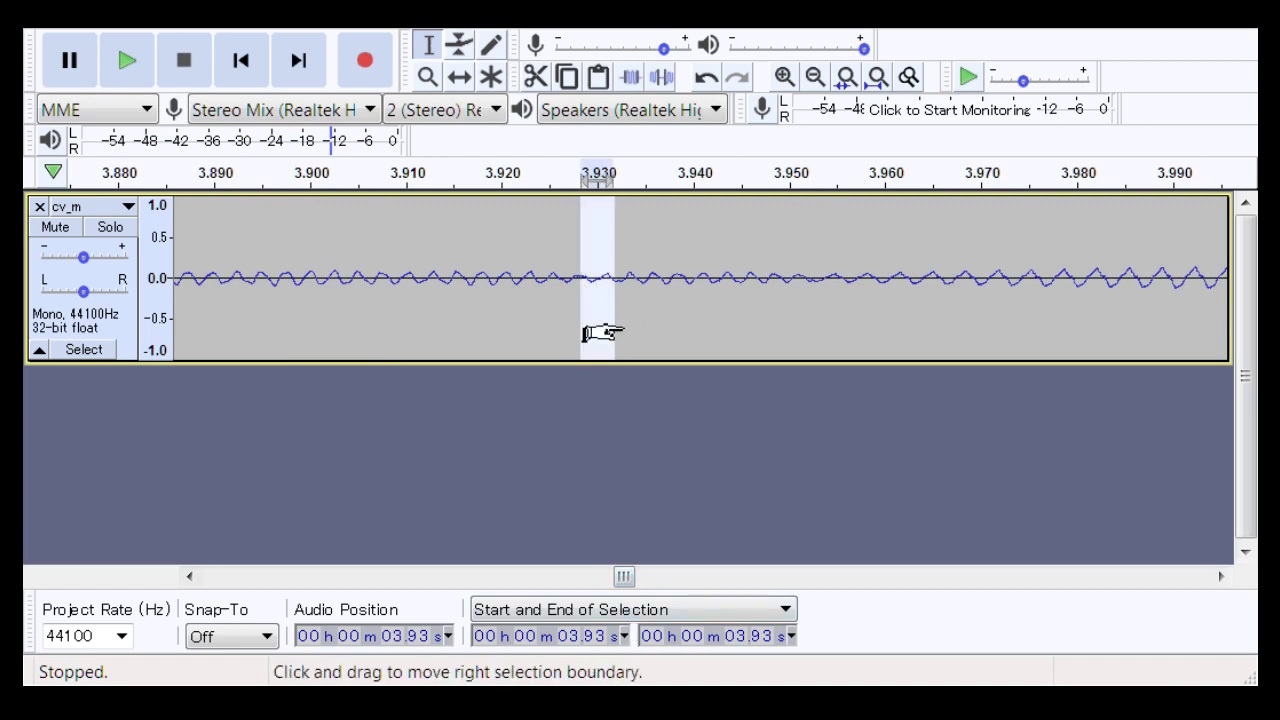
left_click(383, 306)
key("space")
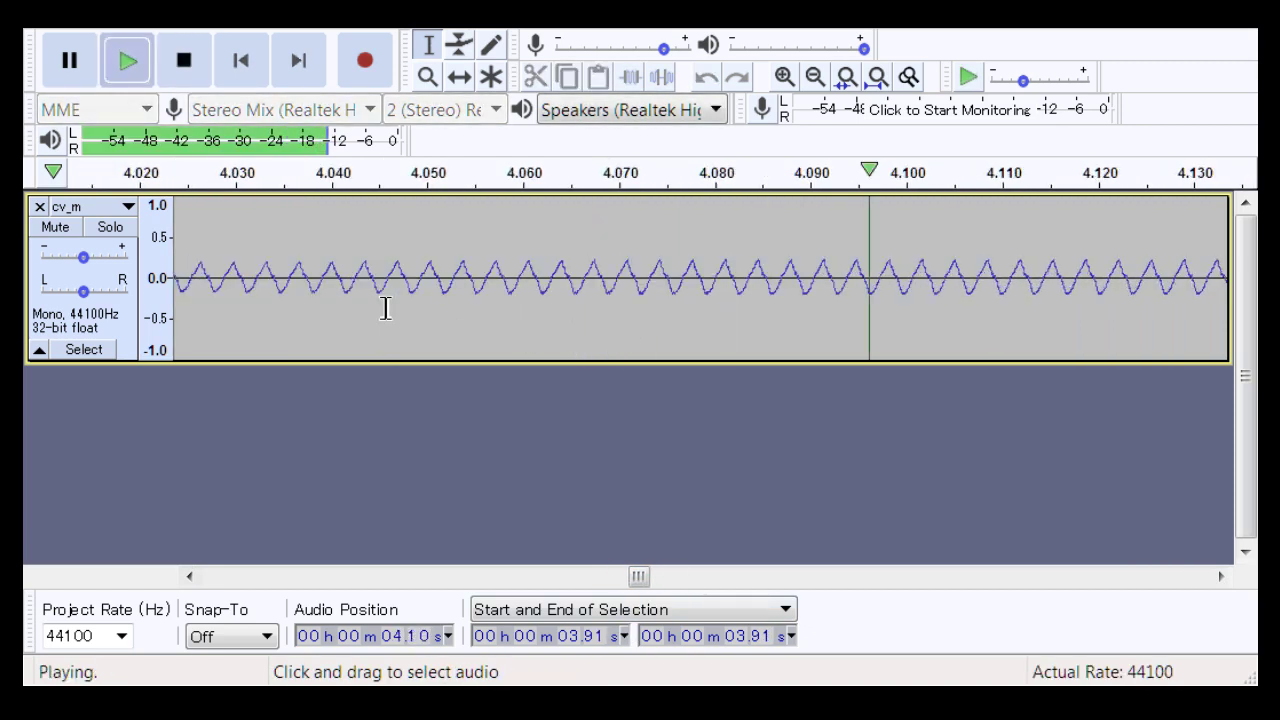
key("space")
left_click_drag(649, 576, 630, 618)
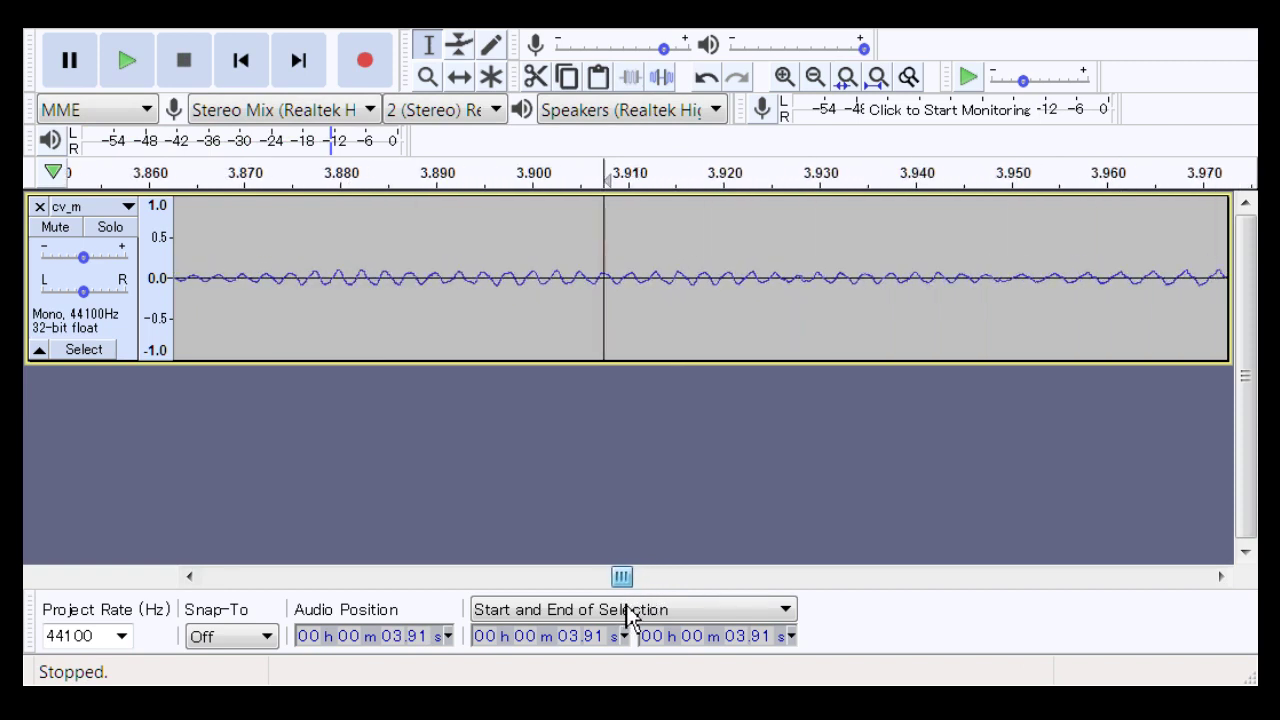
key("ctrl+z")
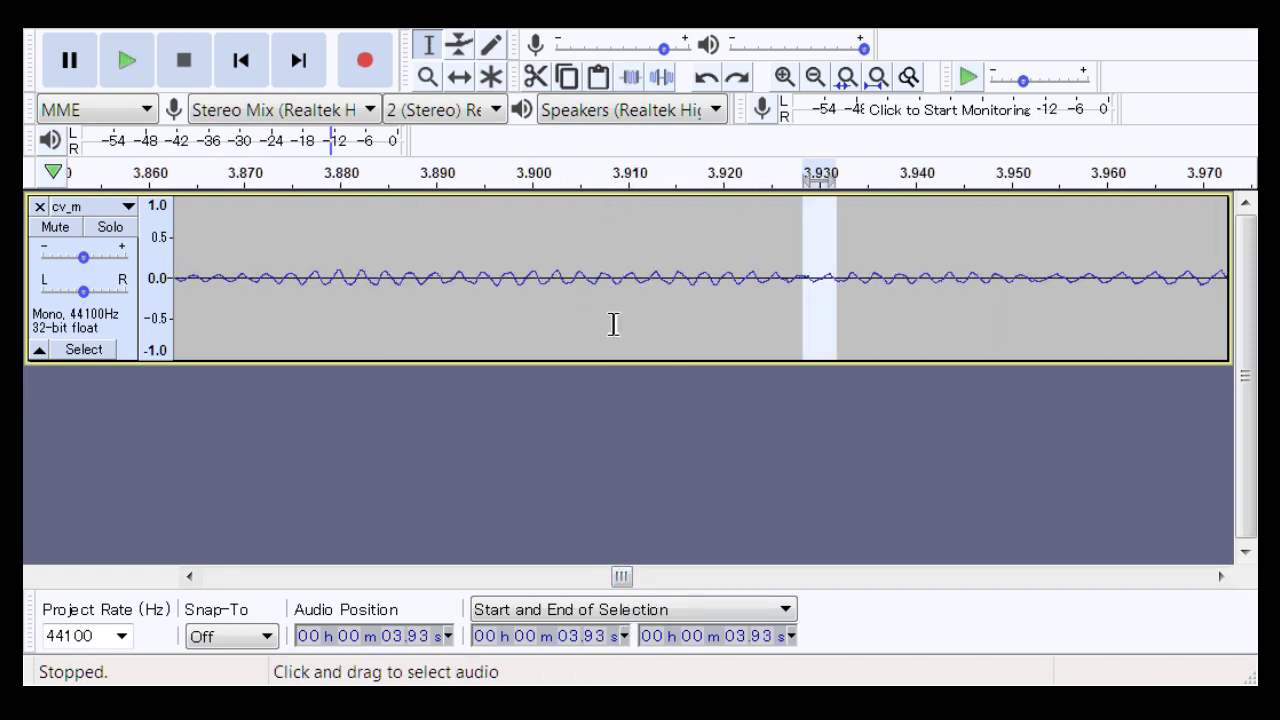
Step: Delete a short stretch around 3.93 s at the third sound's consonant-vowel join and play from 3.89 s
left_click_drag(777, 300, 857, 324)
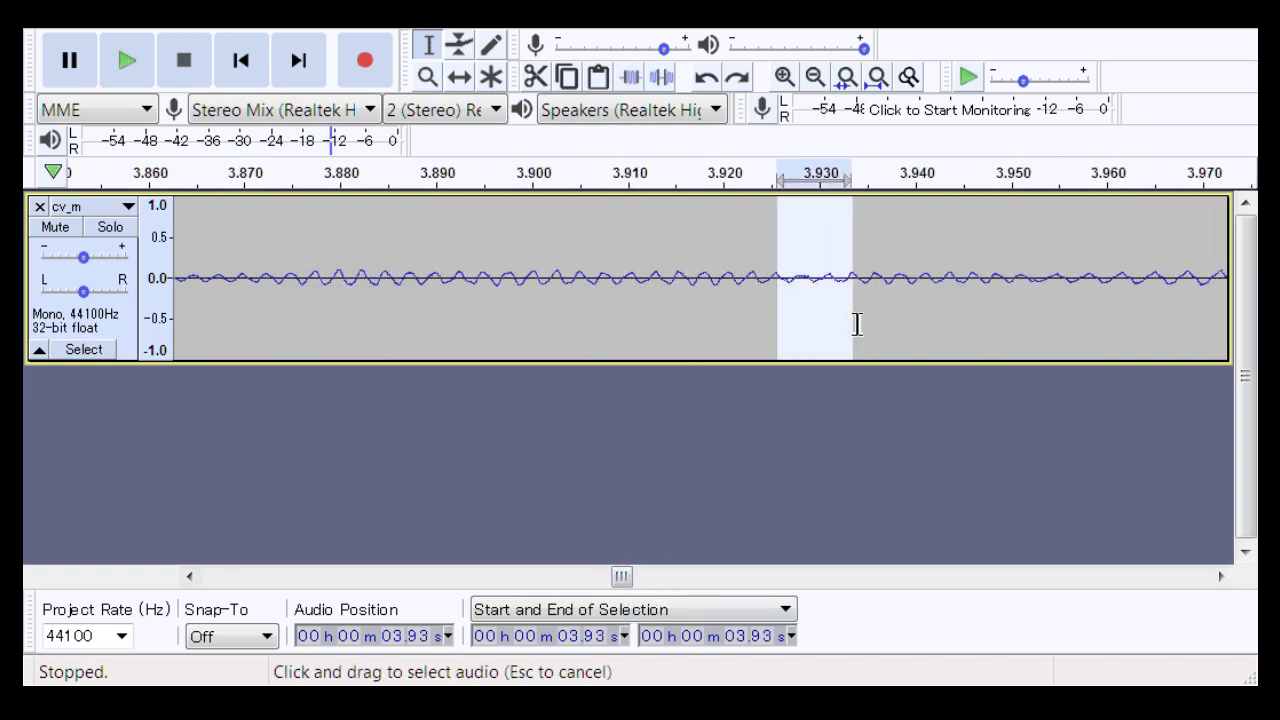
key("Delete")
left_click(460, 317)
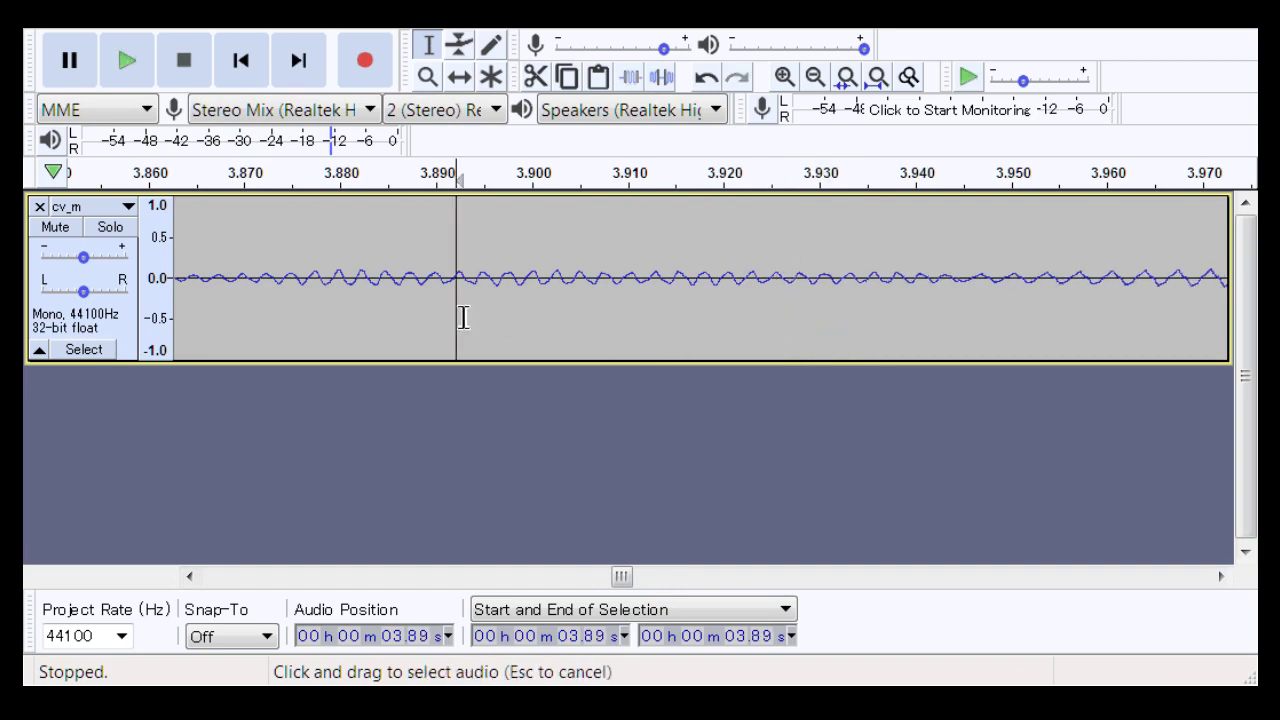
key("space")
key("space")
key("space")
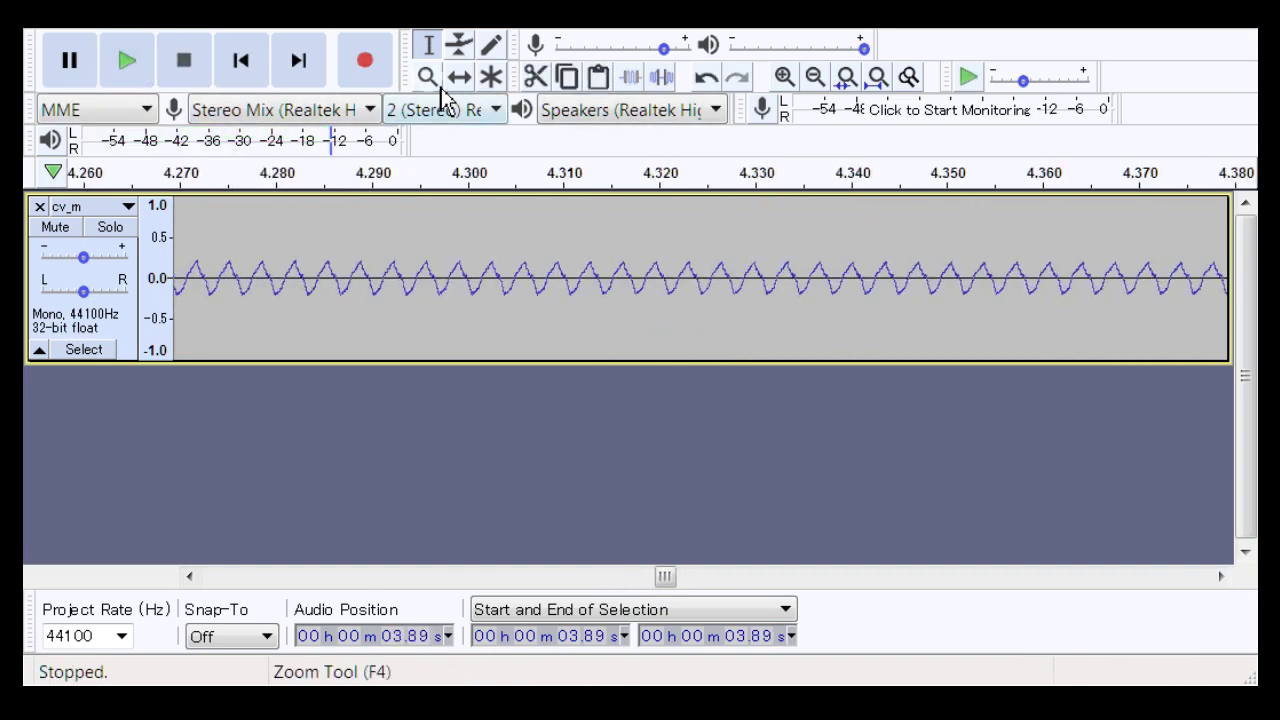
Step: Play the third sound repeatedly from 3.72 s to judge its consonant onset
left_click(428, 77)
right_click(536, 305)
right_click(536, 305)
right_click(536, 305)
right_click(536, 305)
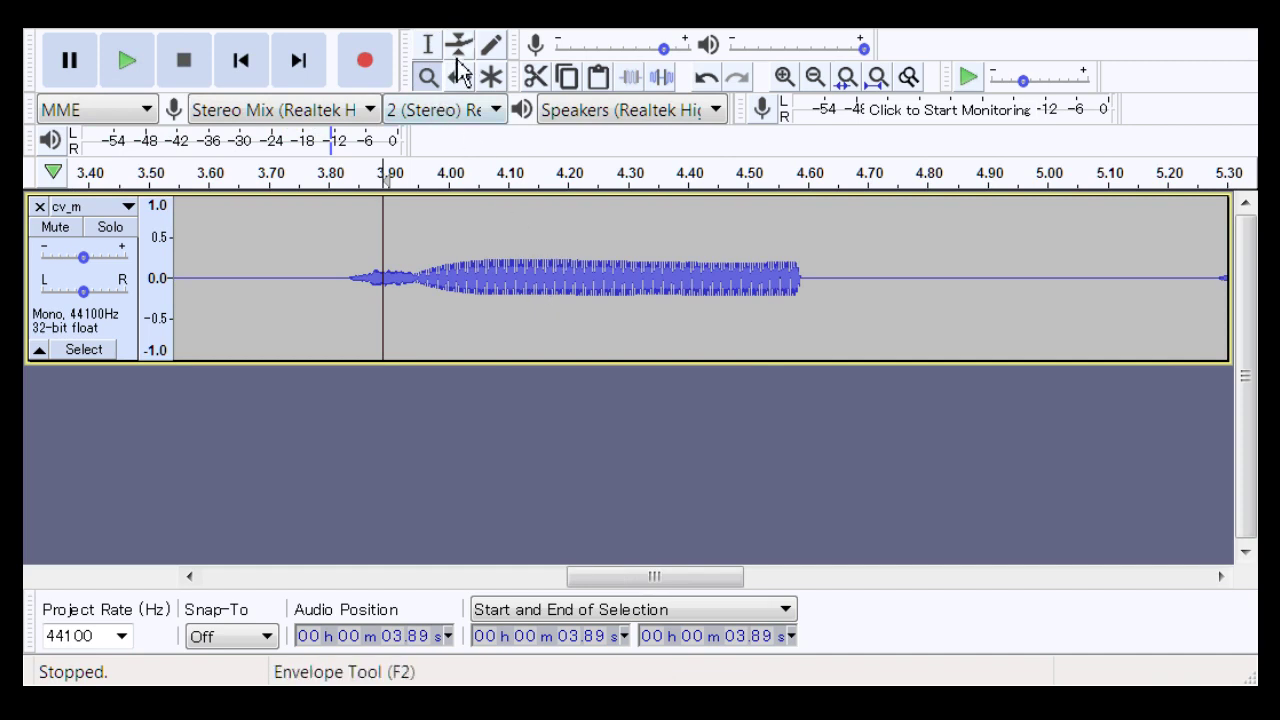
left_click(428, 45)
left_click(282, 260)
key("space")
key("space")
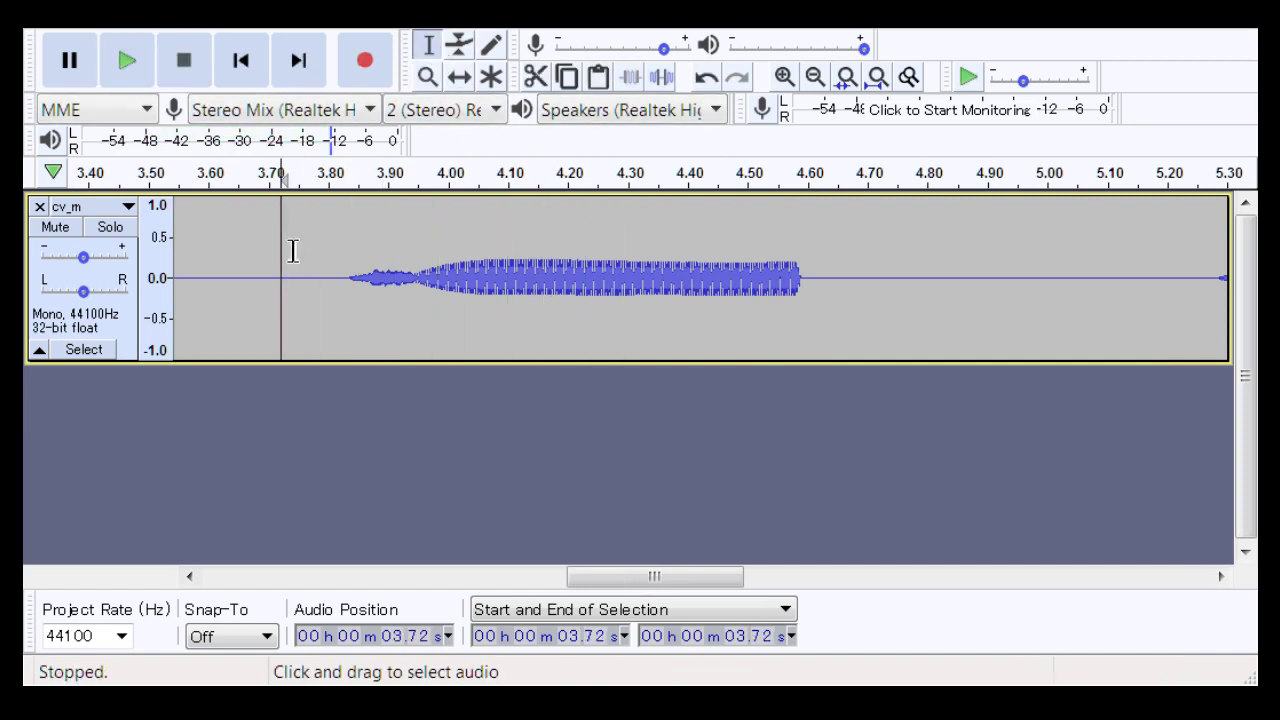
key("space")
key("space")
key("space")
key("space")
Step: Compare by playback the third sound's transition from 3.88 to 4.07 s with the second sound's from 2.30 to 2.66 s
left_click_drag(378, 295, 489, 336)
key("space")
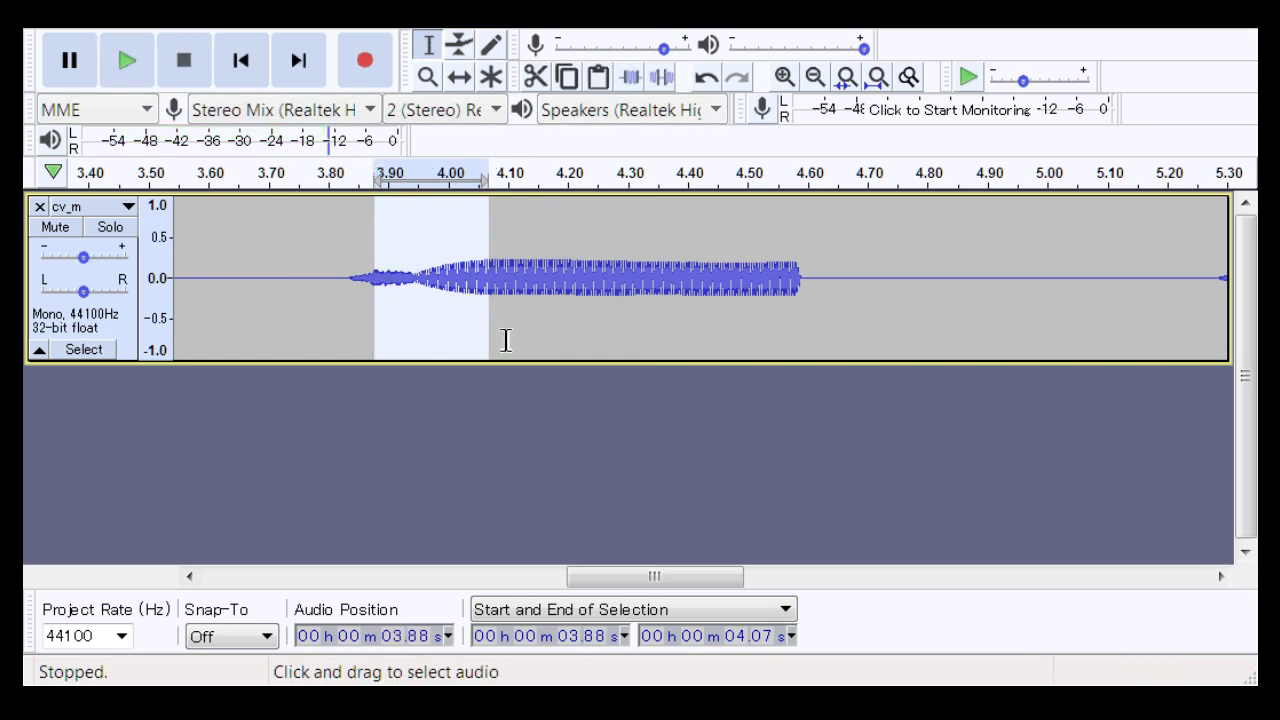
key("space")
left_click_drag(655, 577, 497, 578)
left_click_drag(354, 297, 570, 330)
key("space")
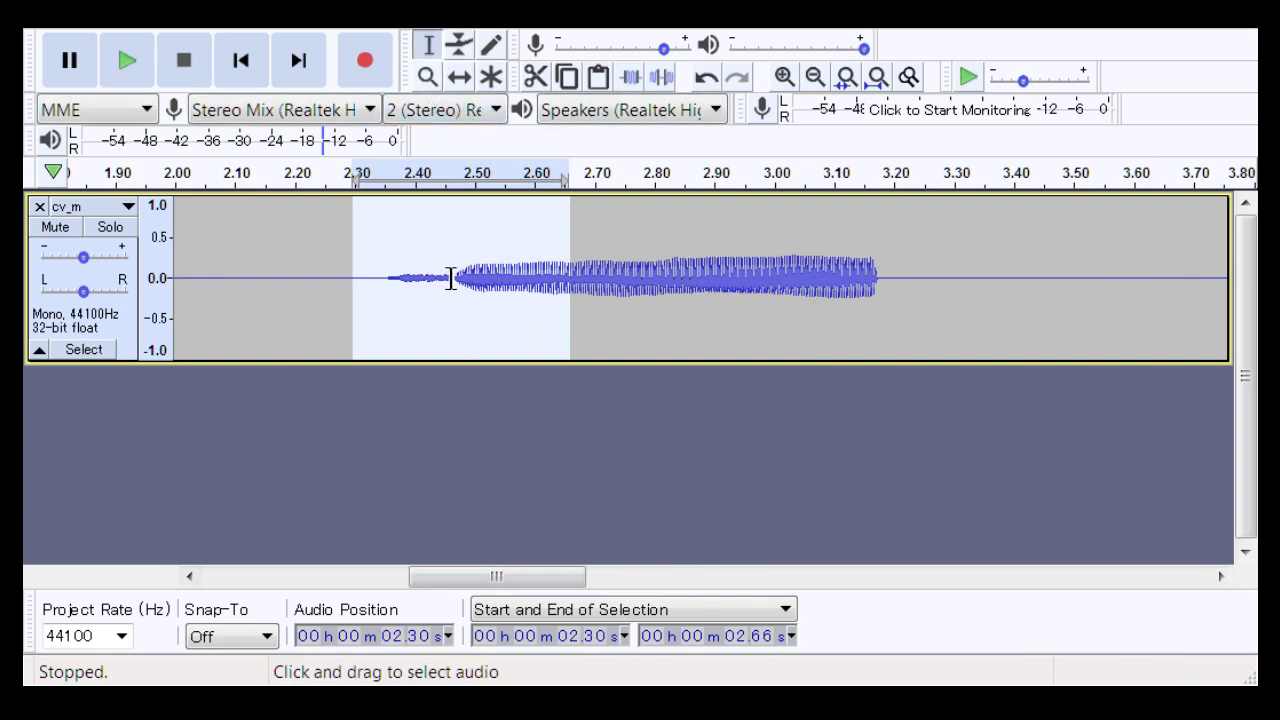
Step: Delete the third sound's consonant between about 3.77 and 3.95 s, leaving only the vowel
left_click(428, 77)
left_click(449, 254)
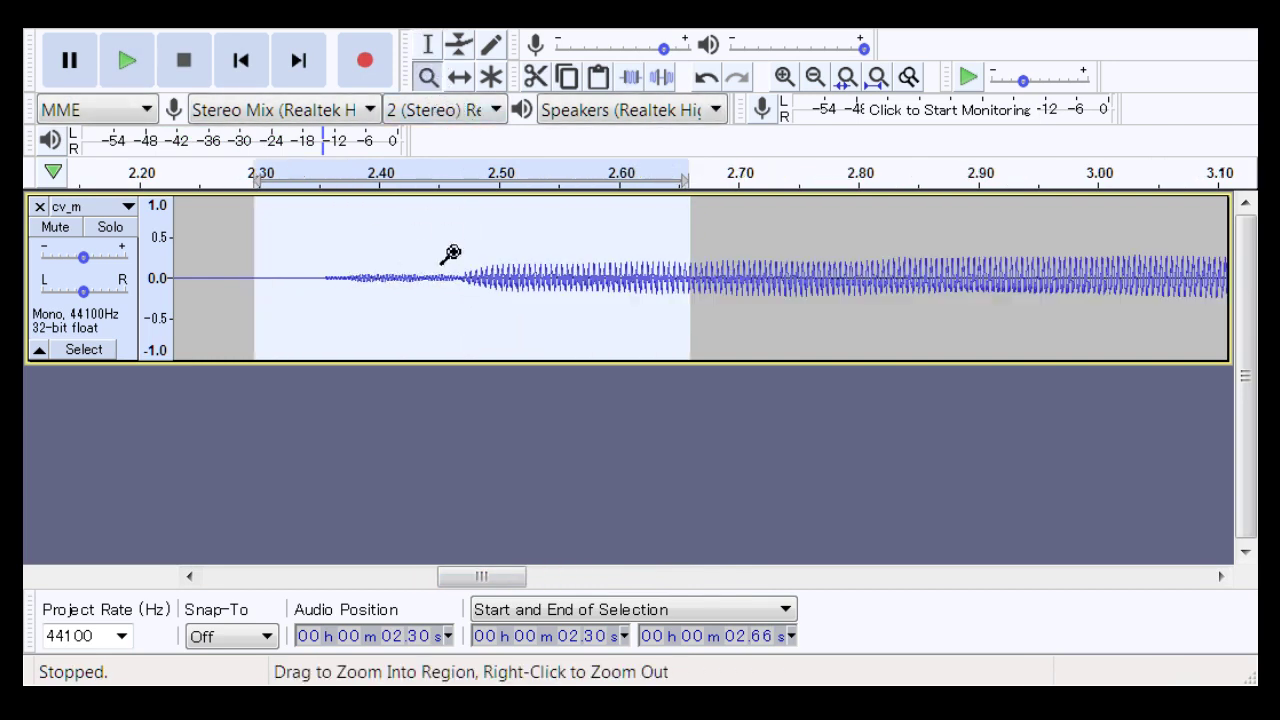
left_click(454, 226)
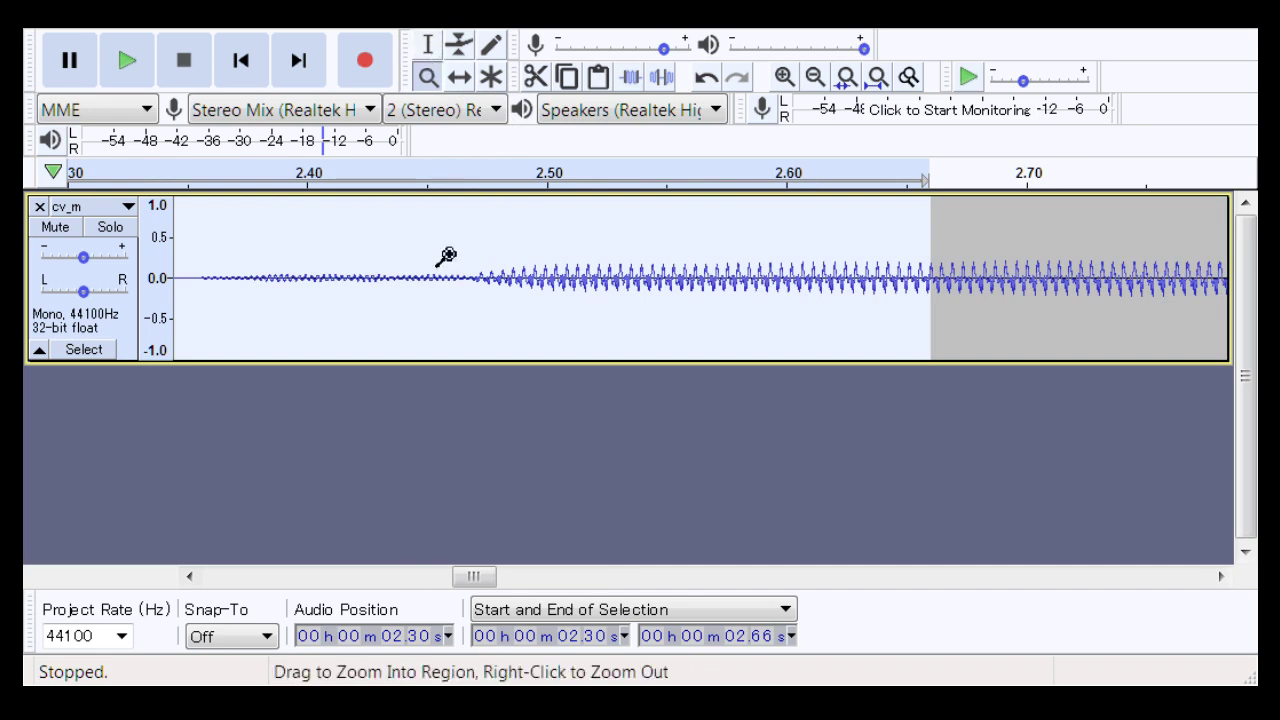
left_click_drag(477, 576, 618, 588)
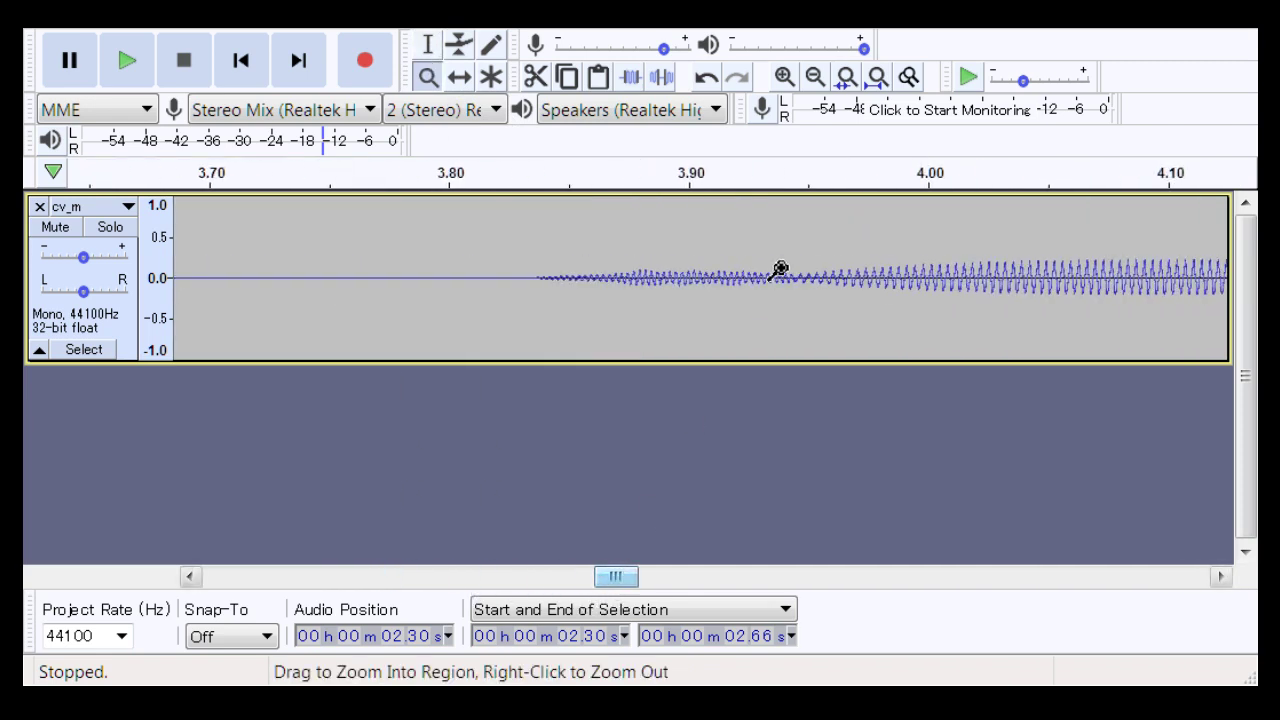
left_click(428, 45)
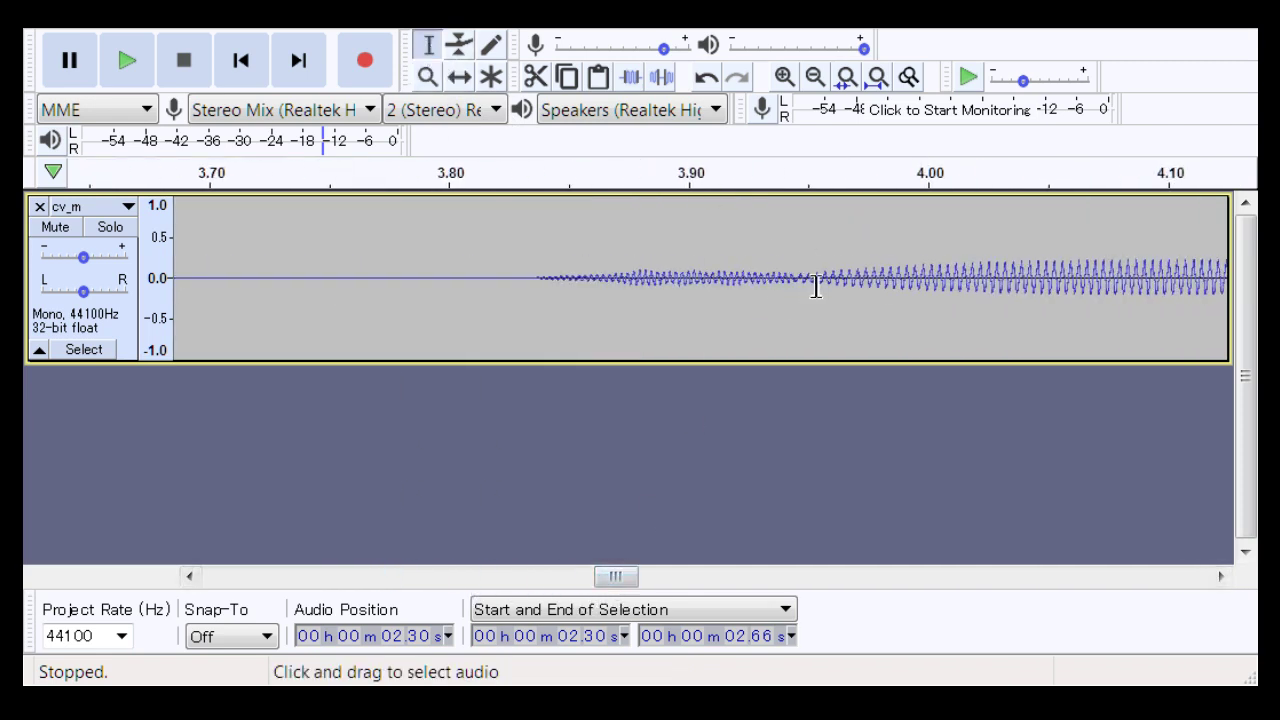
left_click_drag(808, 288, 374, 283)
left_click(374, 283)
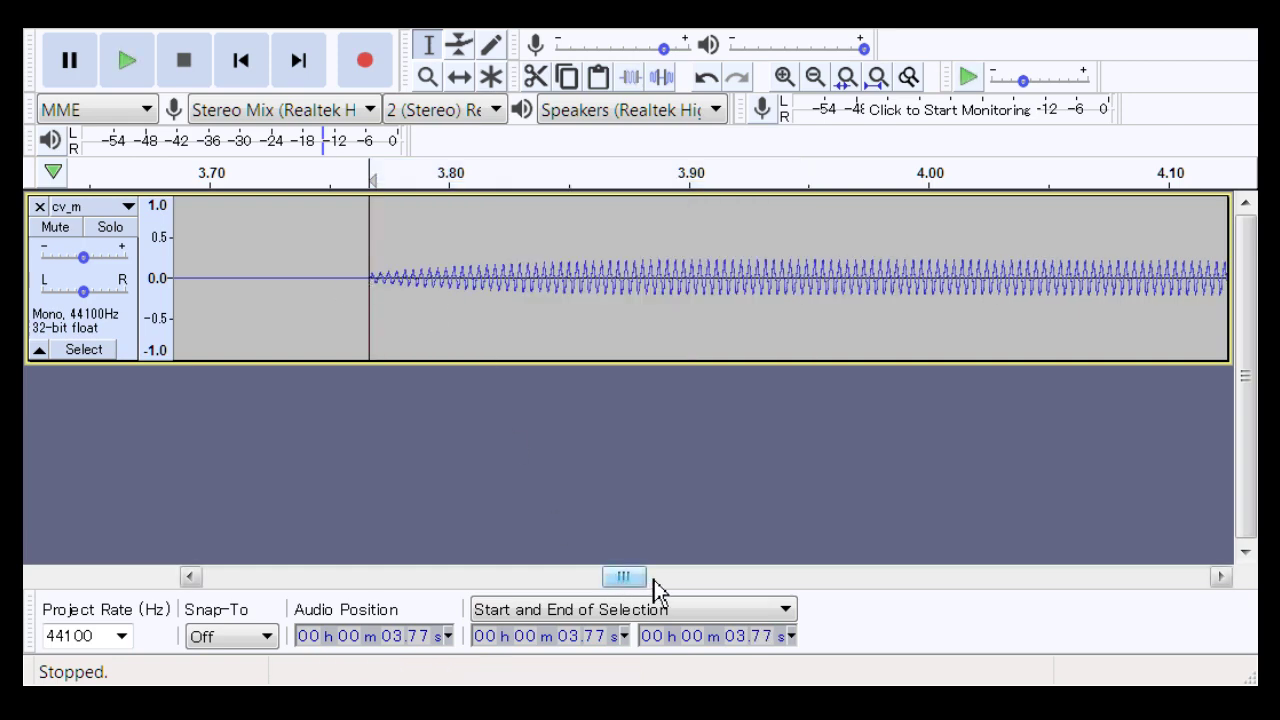
Step: Copy the second sound's consonant from 2.34 to 2.47 s and paste it before the third sound's vowel at 3.72 s
left_click_drag(623, 578, 503, 580)
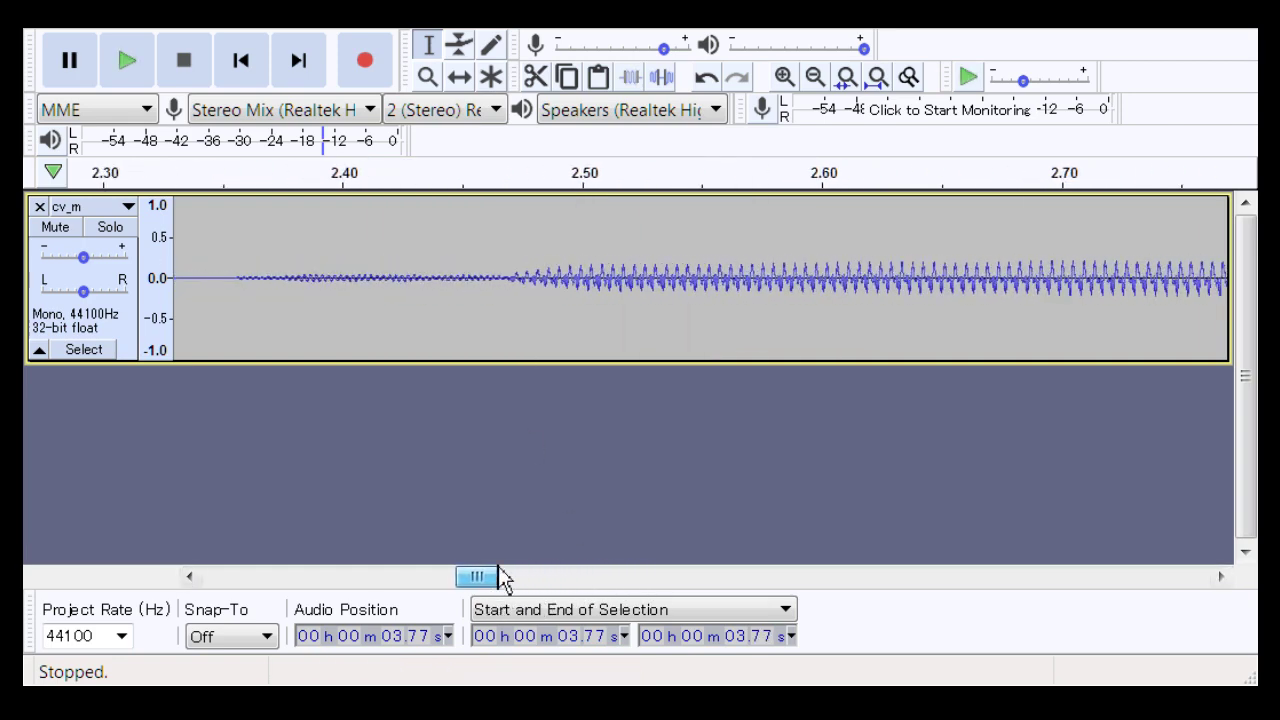
left_click_drag(510, 293, 204, 277)
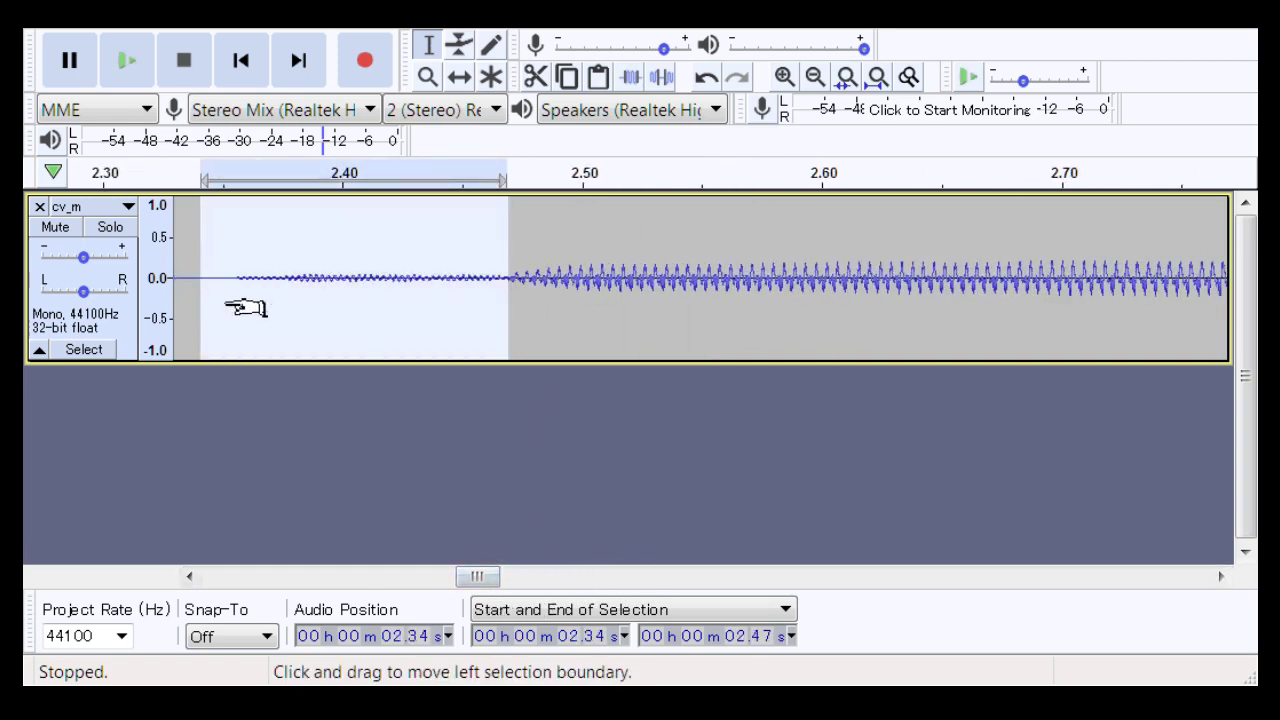
left_click_drag(486, 606, 616, 610)
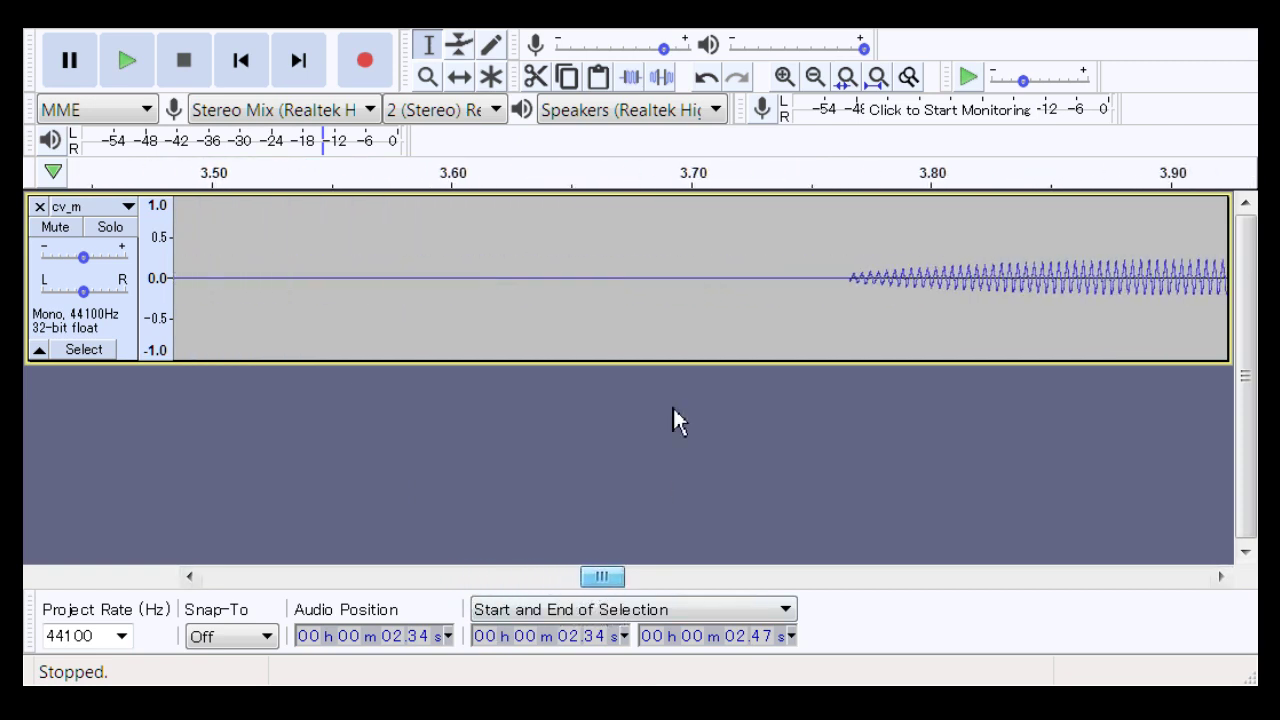
left_click_drag(743, 280, 1050, 280)
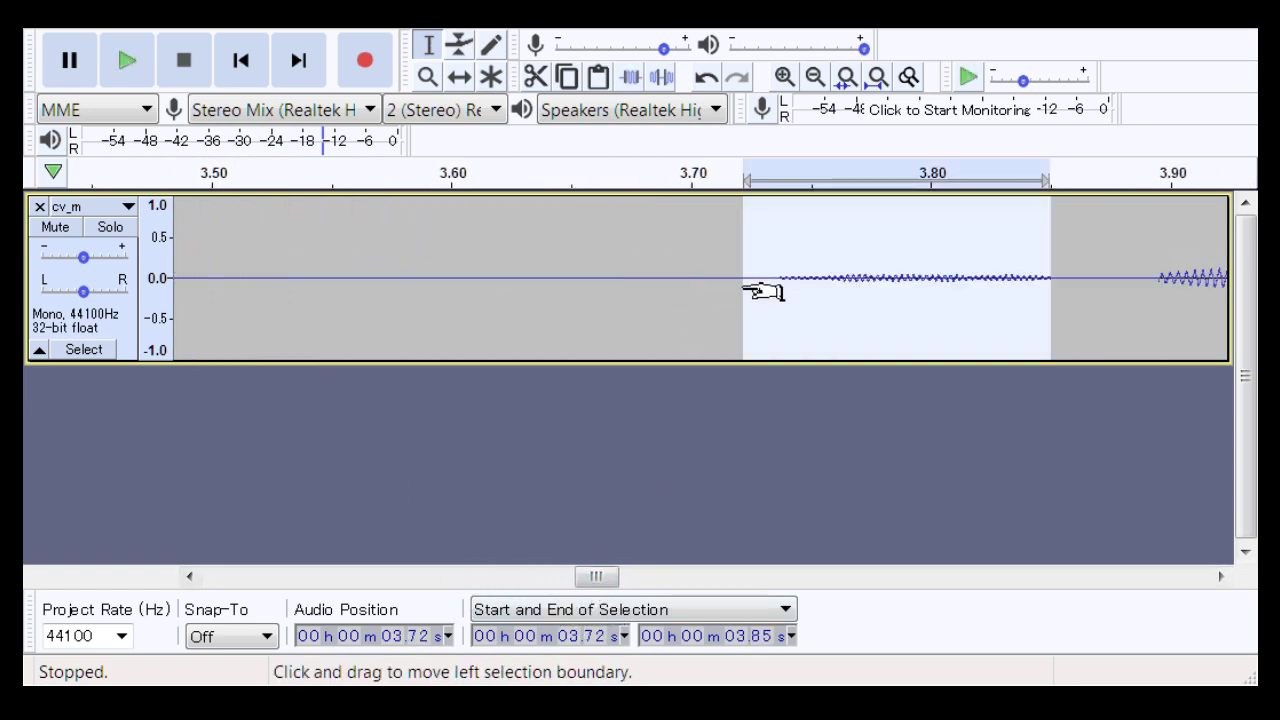
Step: Delete the gap from 3.85 to 3.90 s between the pasted consonant and third vowel, and play the join from 3.82 to 3.89 s
left_click(433, 80)
left_click(1200, 338)
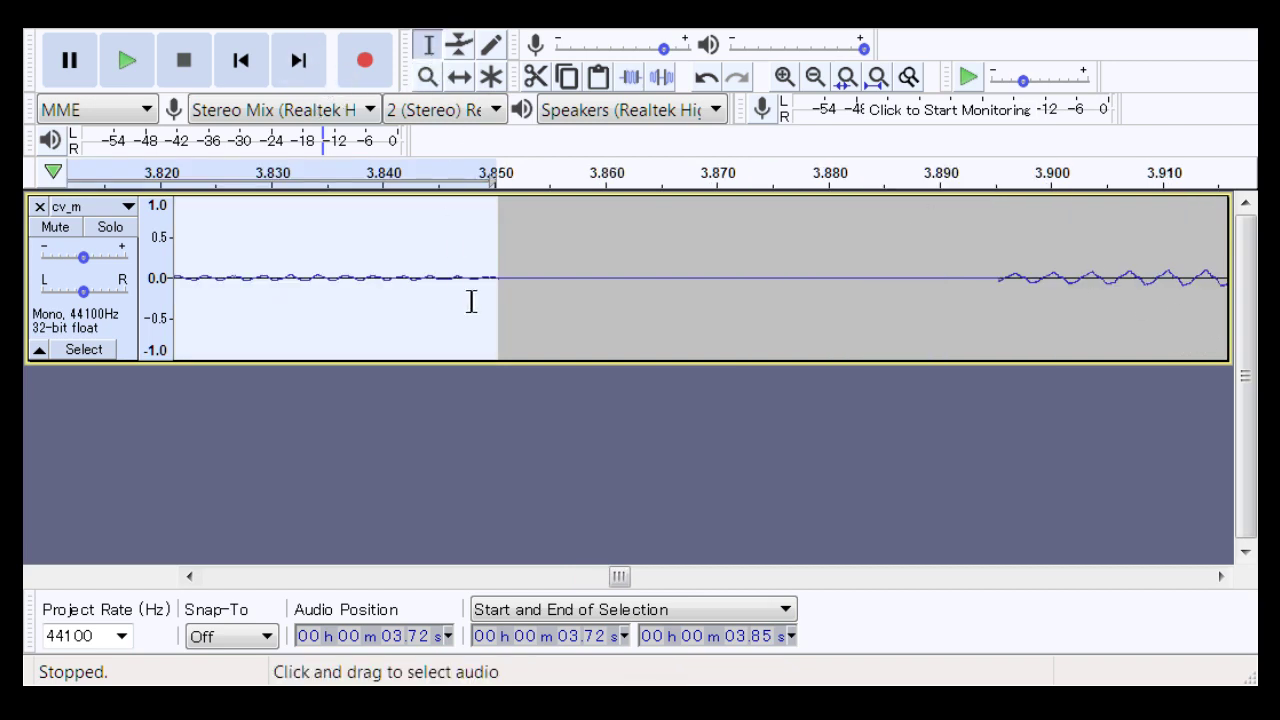
left_click_drag(441, 303, 1075, 366)
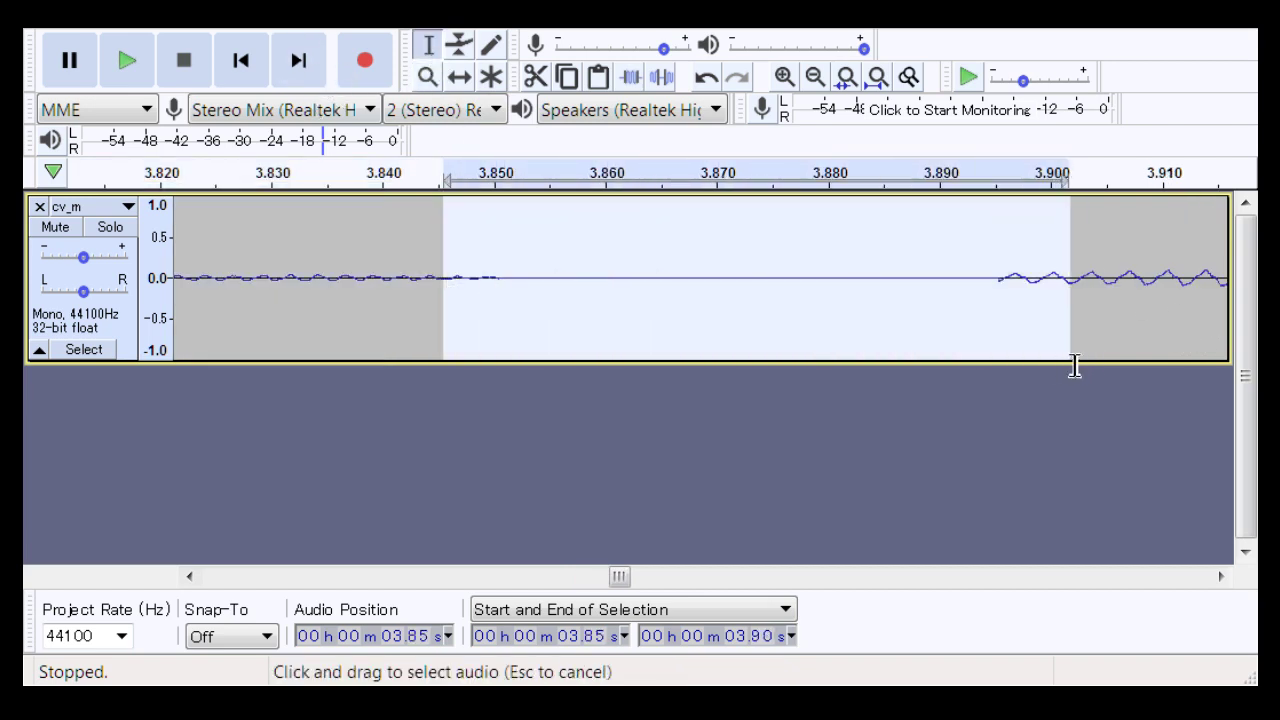
left_click(443, 290)
left_click_drag(409, 290, 717, 290)
key("space")
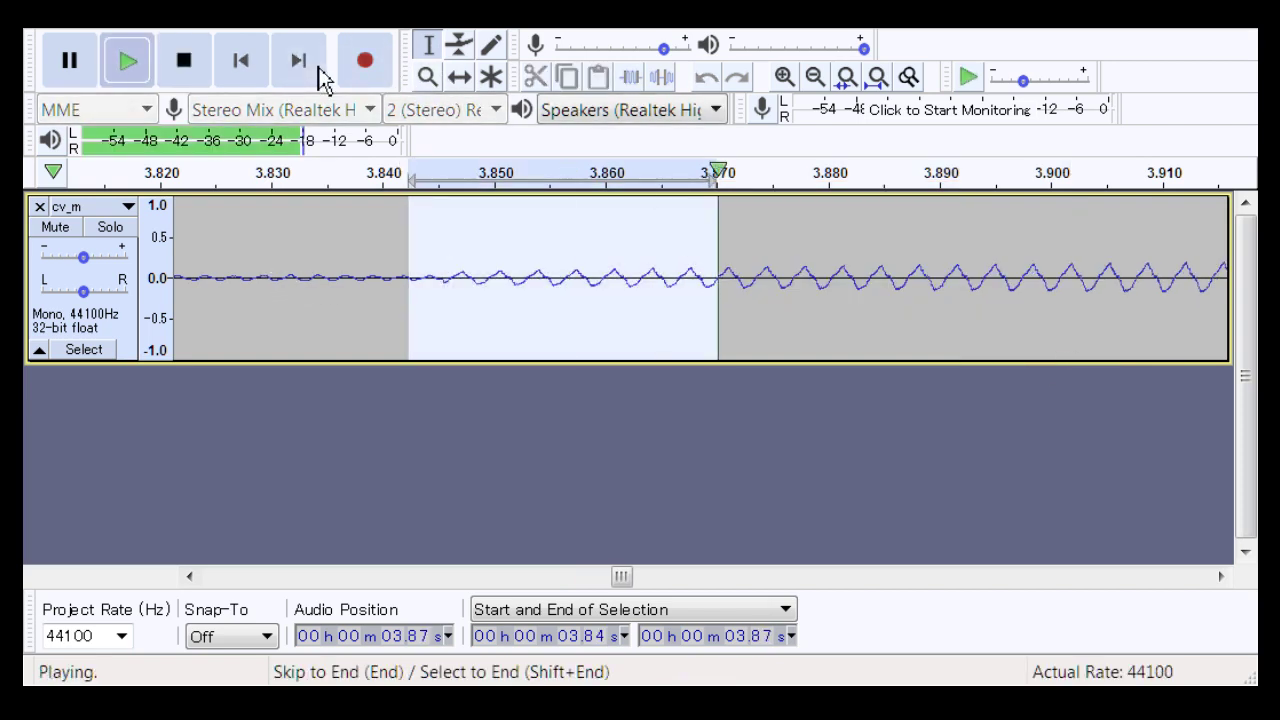
left_click(188, 245)
left_click(894, 277, "shift")
key("space")
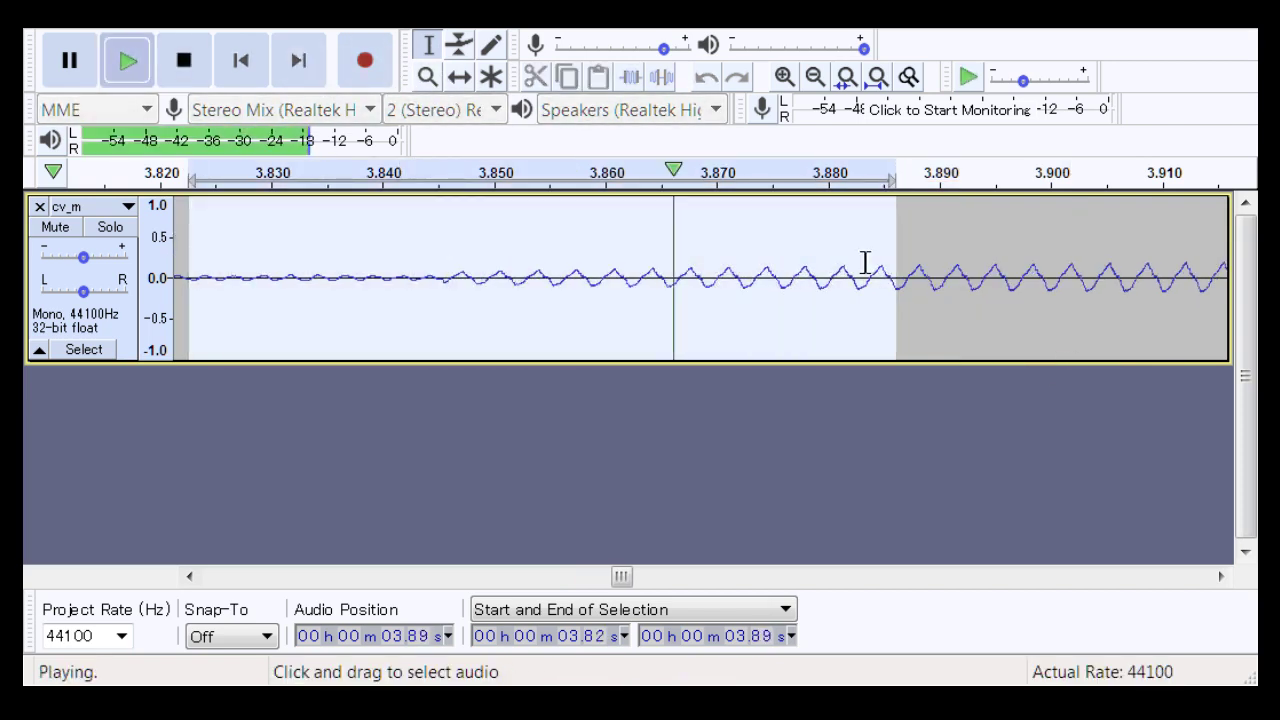
Step: Delete the gap from 5.31 to 5.34 s between the fourth sound's consonant and vowel, and play 5.29 to 5.33 s
left_click_drag(618, 582, 775, 582)
left_click_drag(503, 309, 847, 337)
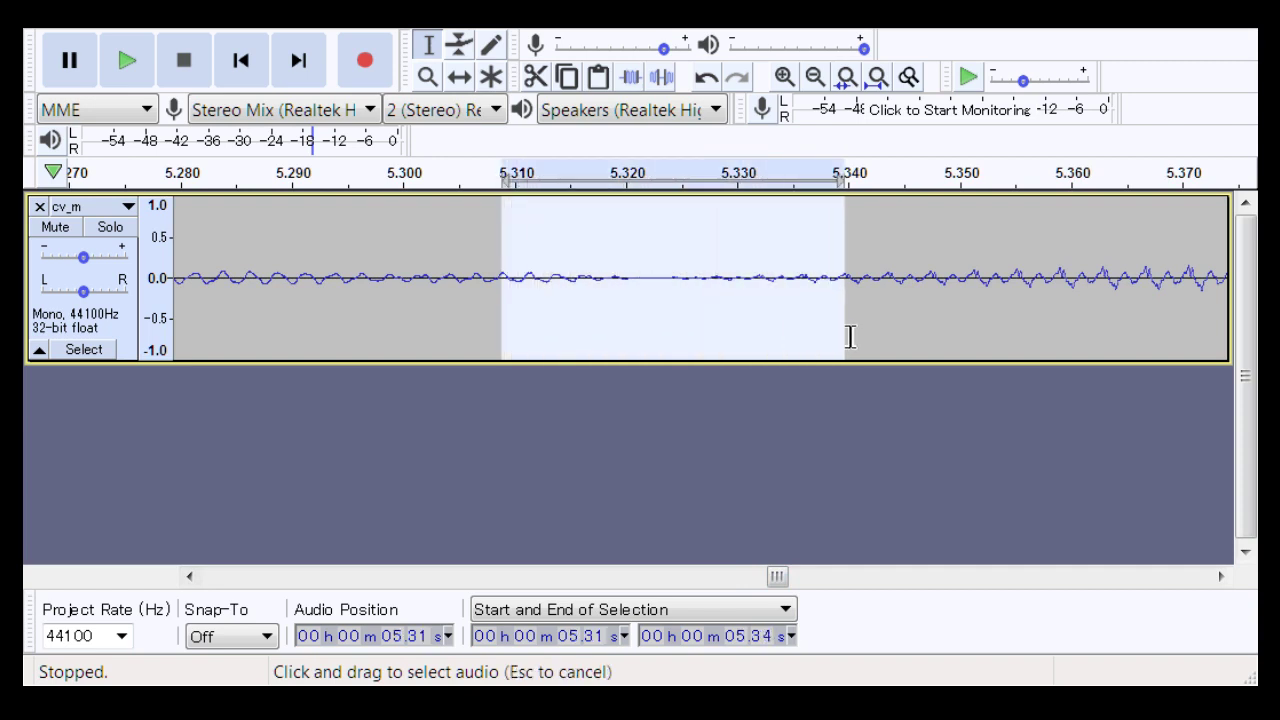
key("Escape")
left_click_drag(313, 294, 747, 320)
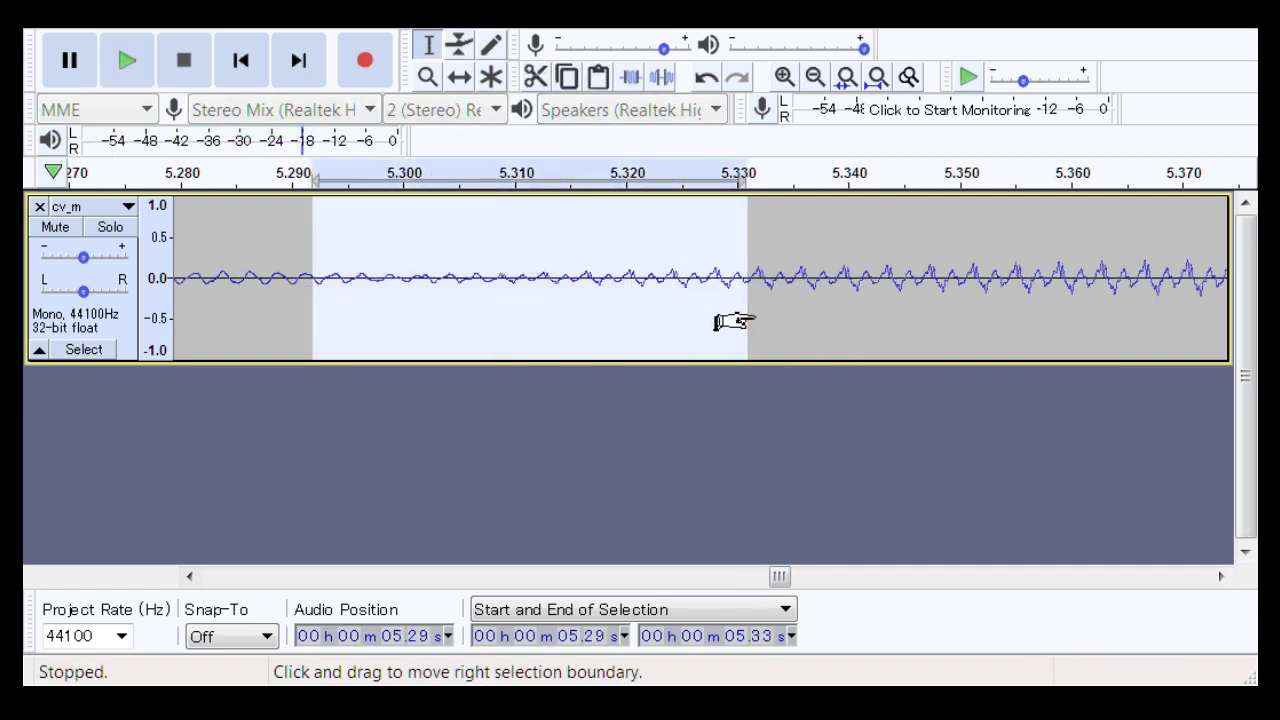
Step: Trim another short stretch at 5.31 s from the fourth sound's join and replay it from 5.29 s
left_click_drag(486, 300, 512, 314)
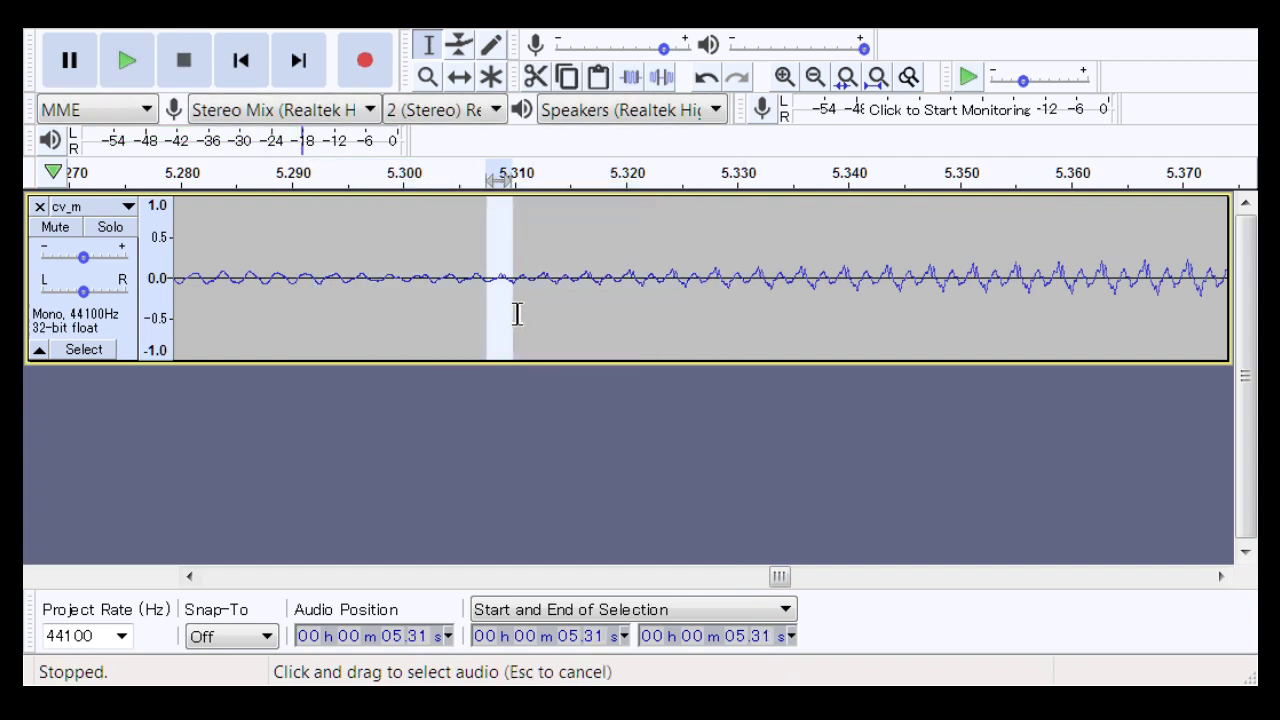
left_click(490, 320)
left_click_drag(310, 308, 789, 329)
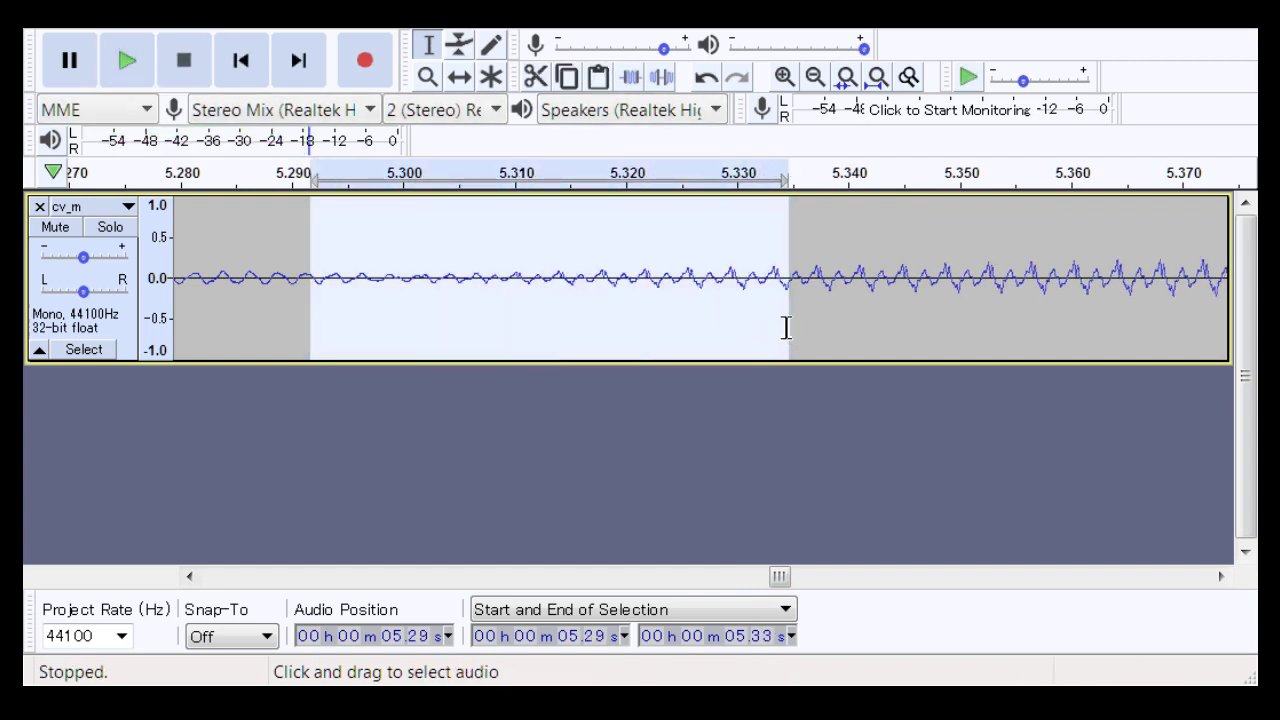
Step: Delete the gap from about 6.80 to 6.83 s between the fifth sound's consonant and vowel, and play from 6.77 s
left_click_drag(780, 577, 943, 619)
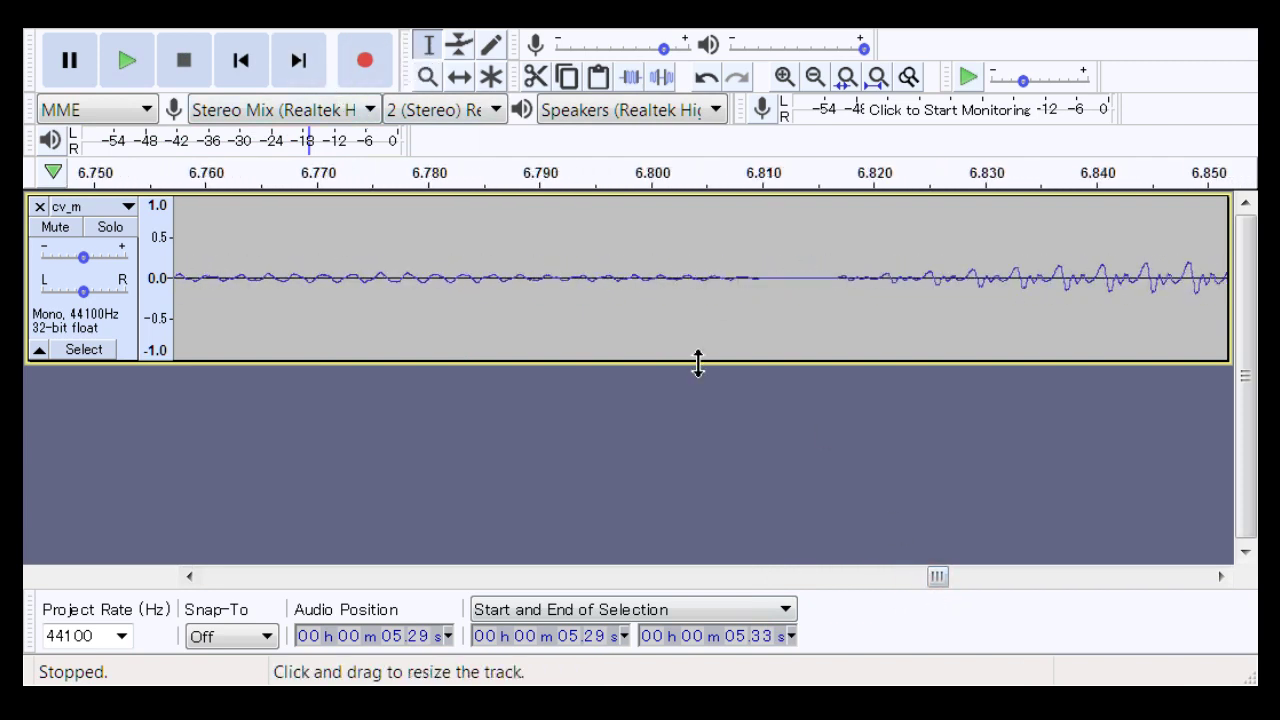
left_click_drag(647, 308, 952, 343)
key("Left")
left_click(349, 277)
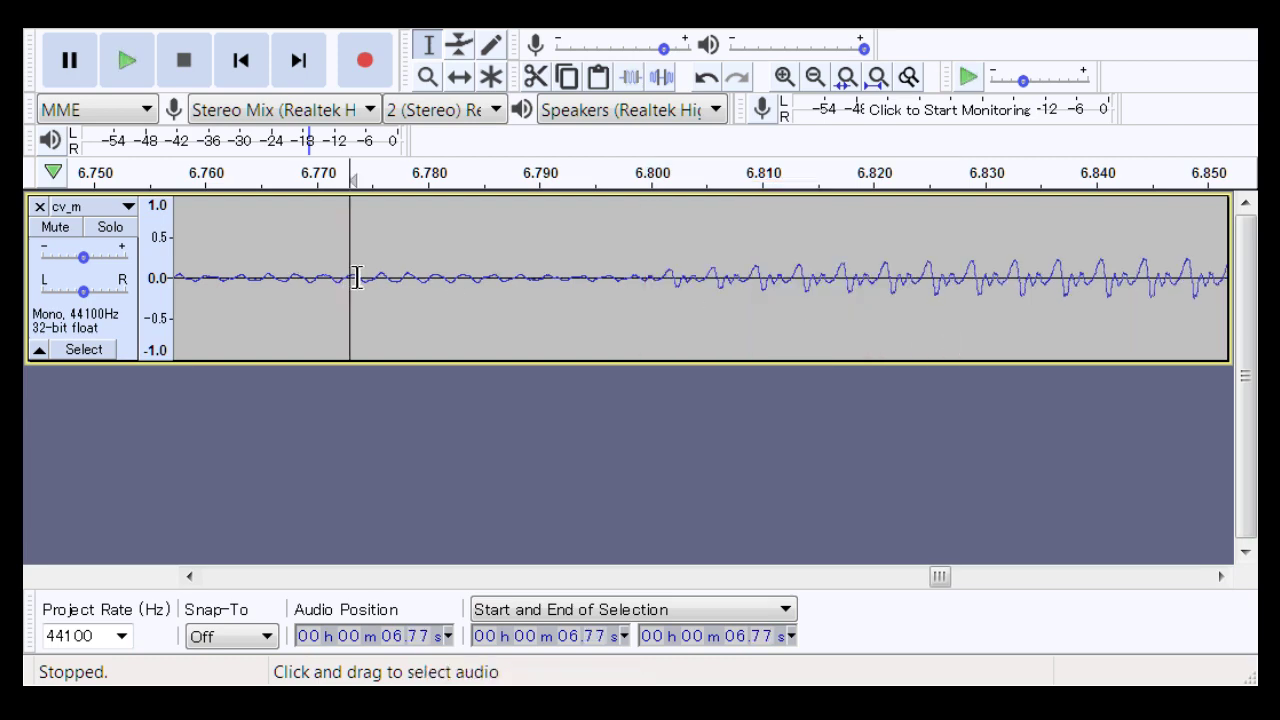
key("space")
key("space")
key("space")
Step: Play the cv_m track from 0.72 s through the first sounds to check the edited onsets
left_click(427, 77)
key("space")
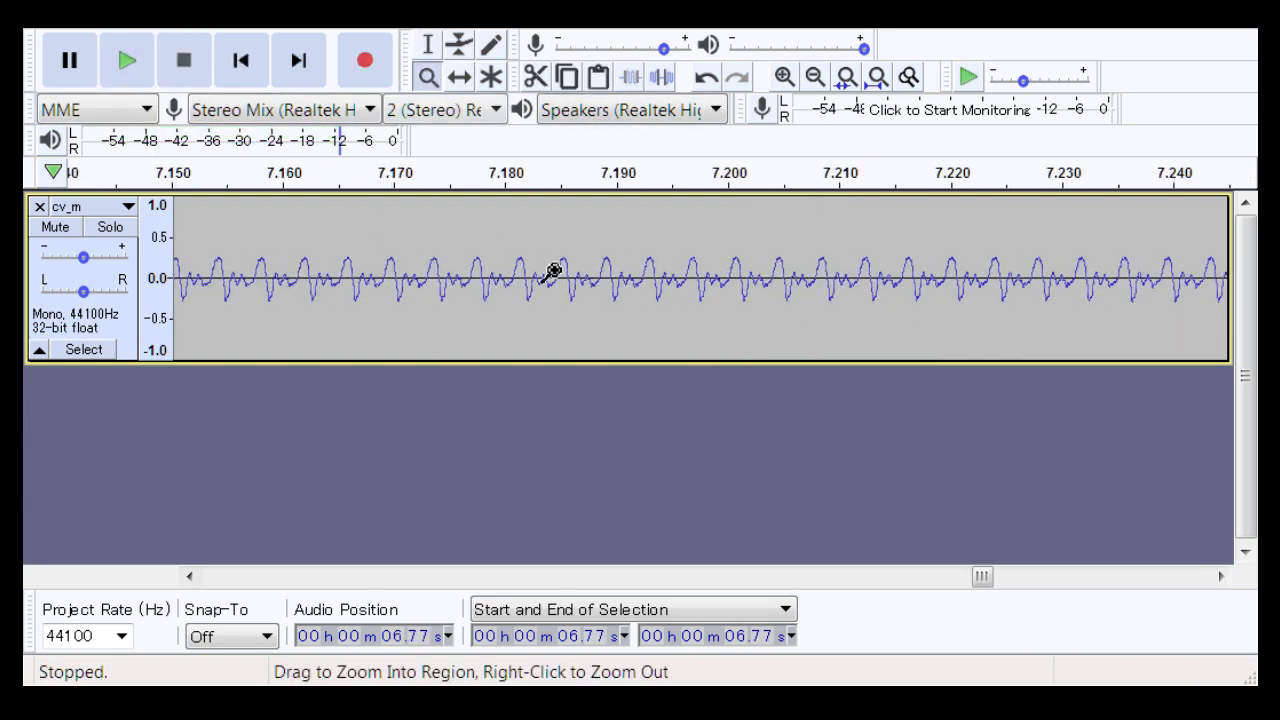
right_click(551, 271)
right_click(553, 271)
right_click(553, 255)
right_click(554, 237)
right_click(554, 237)
left_click_drag(900, 577, 335, 580)
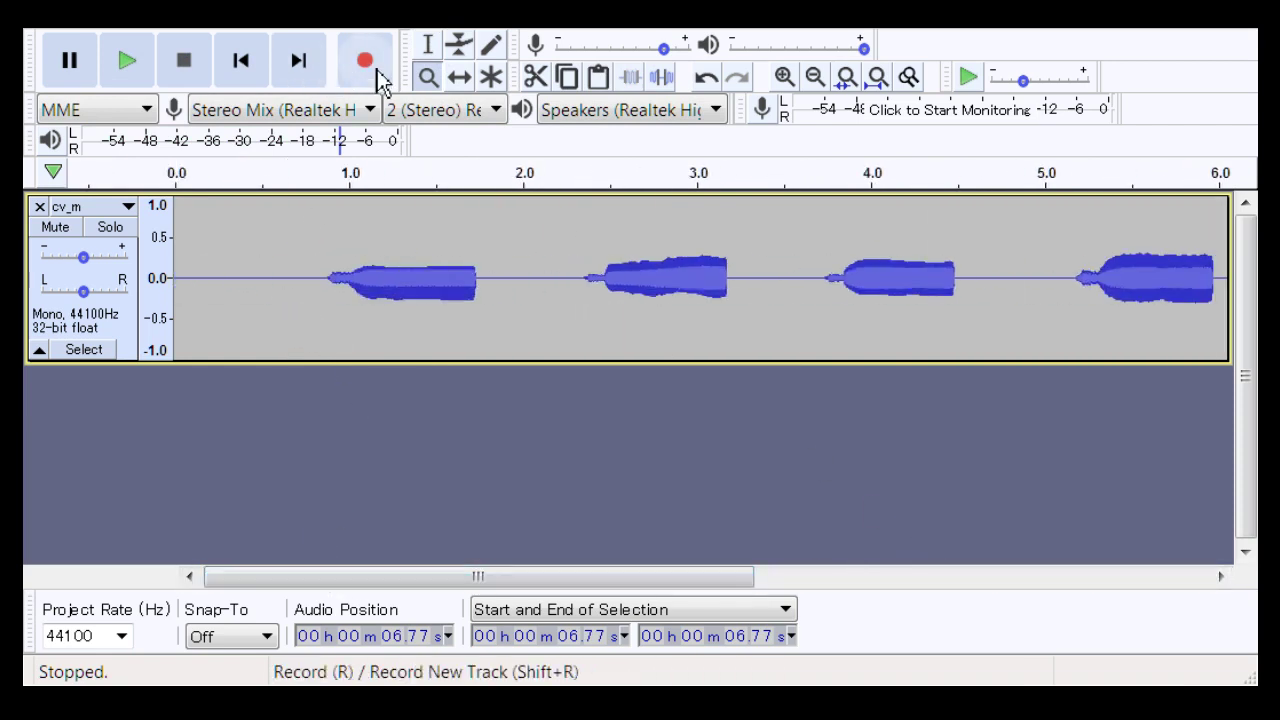
left_click(421, 52)
left_click(299, 285)
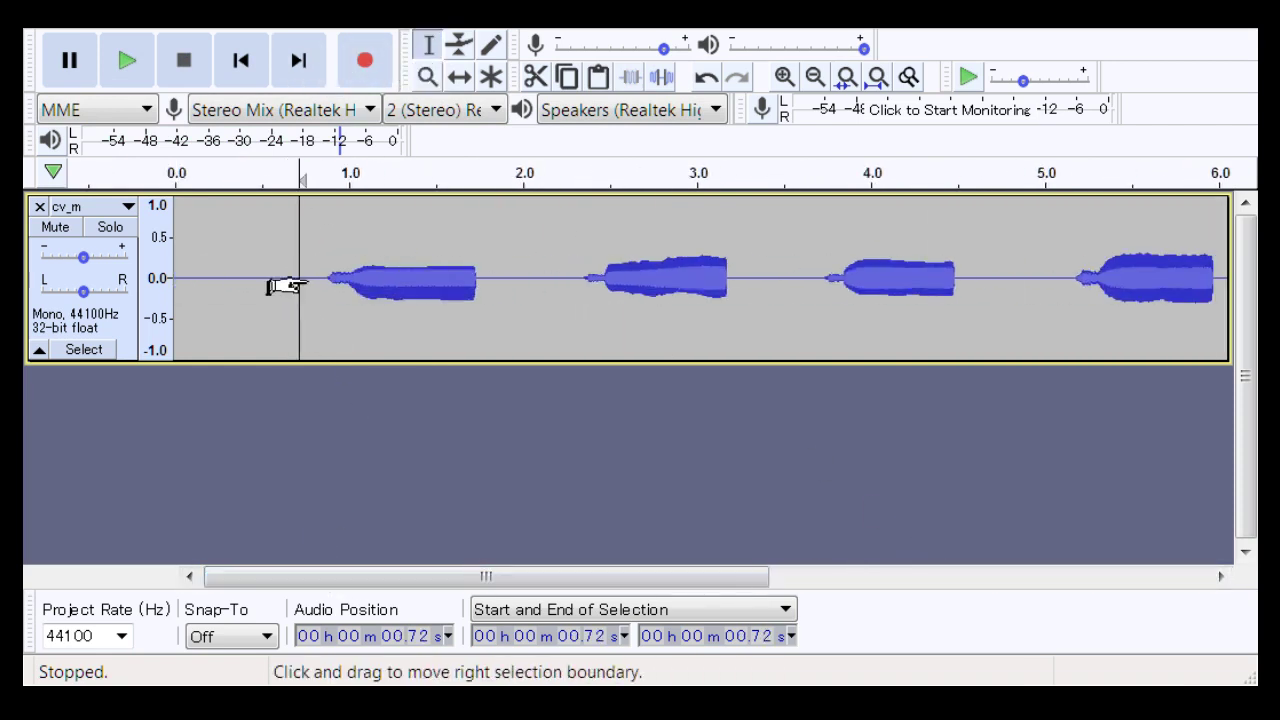
key("space")
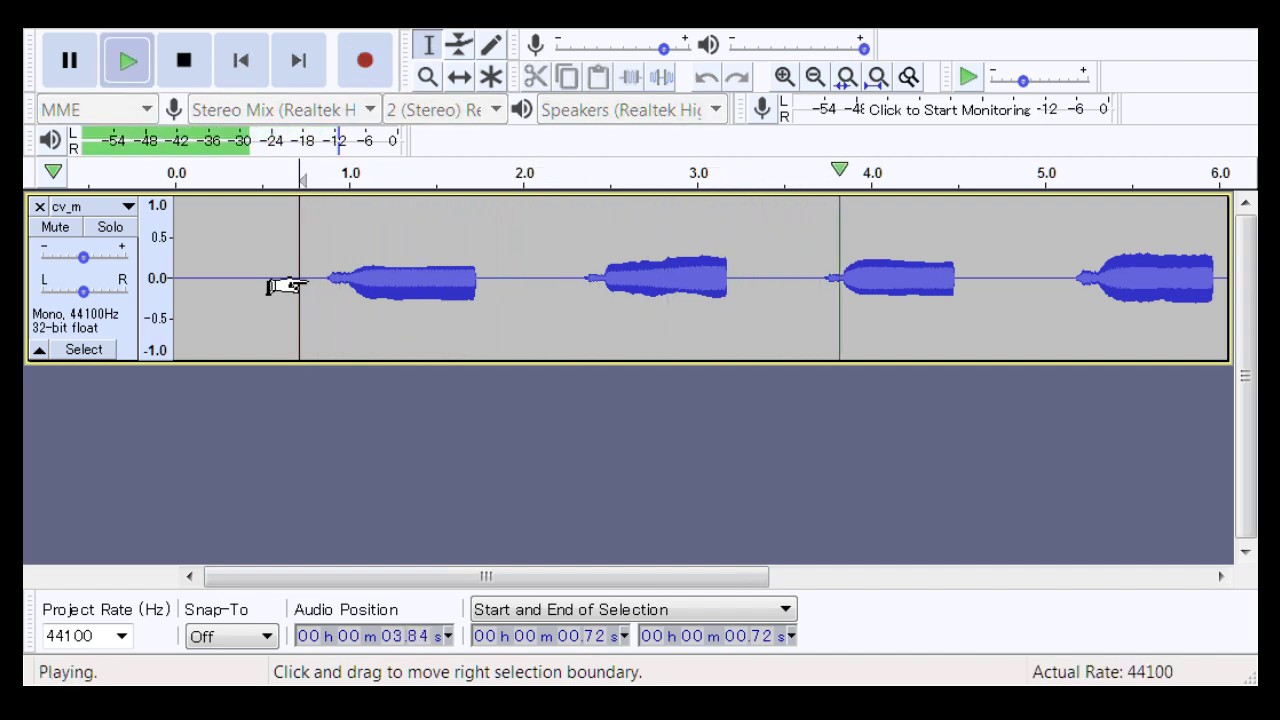
key("space")
Step: Try to raise the third sound's consonant volume across 3.71 to 3.84 s, play 3.72 to 3.91 s, and undo the volume change
left_click(427, 77)
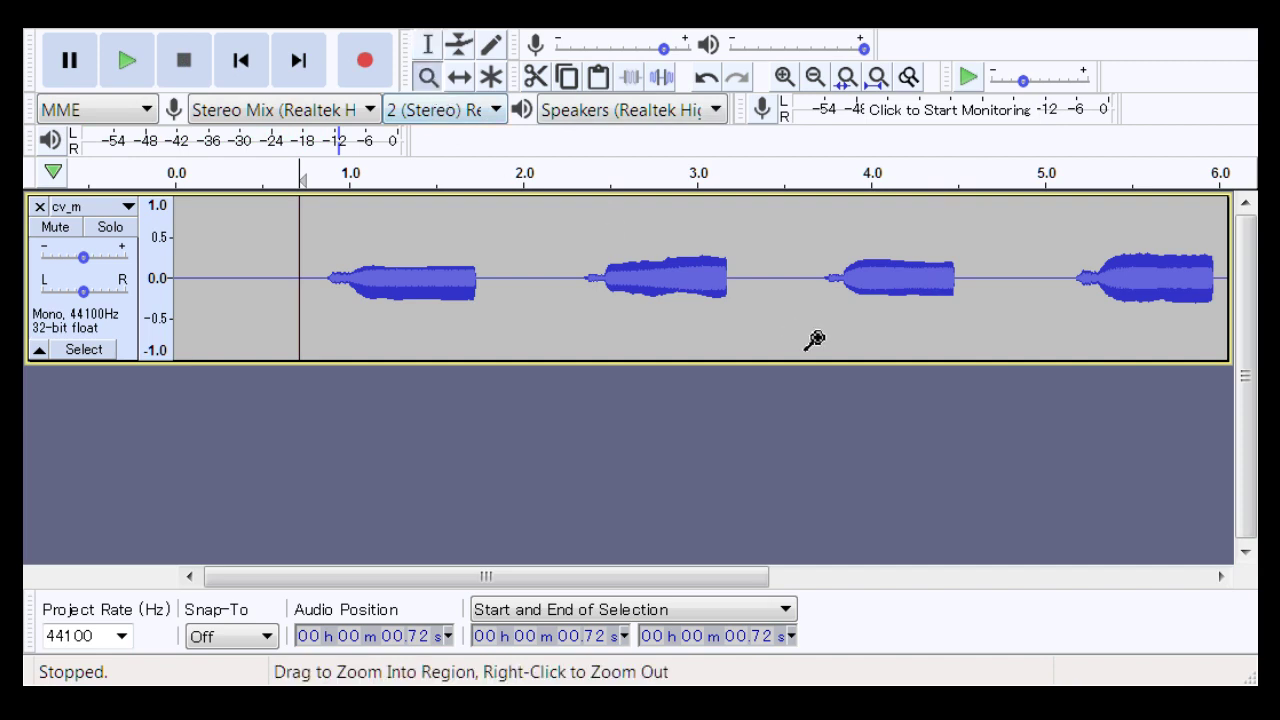
left_click_drag(812, 335, 889, 314)
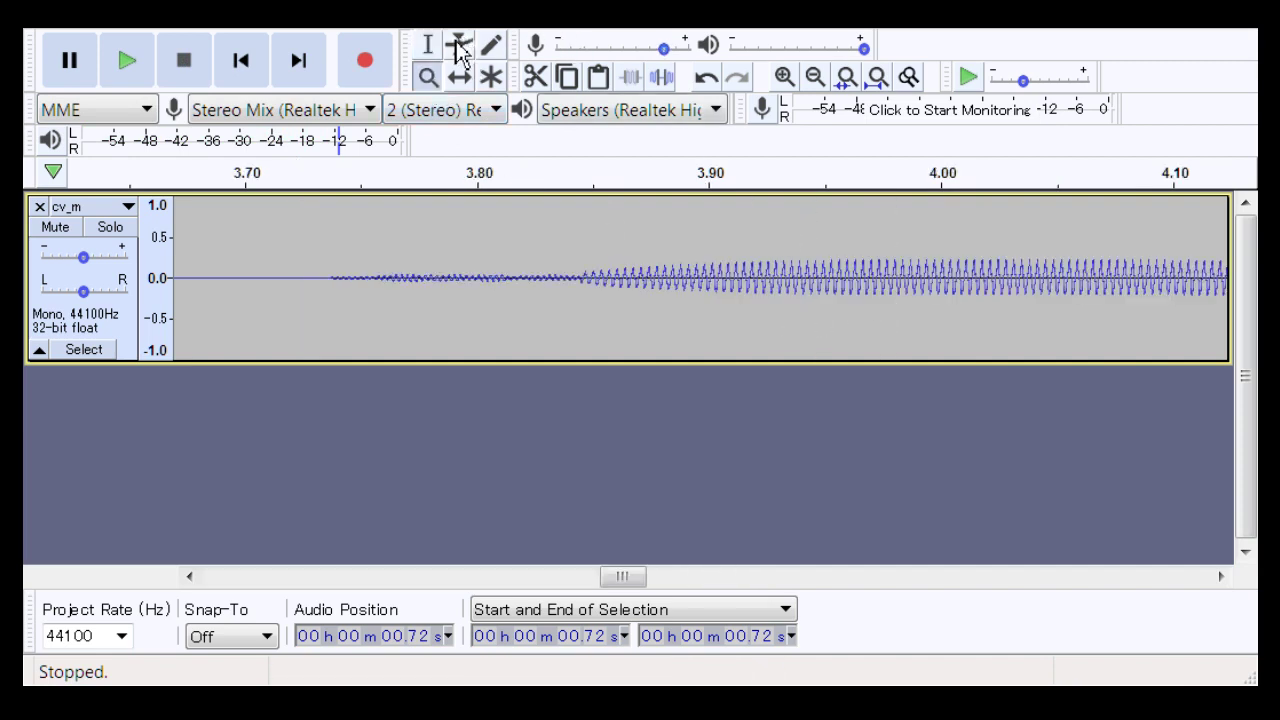
left_click(427, 45)
left_click_drag(574, 271, 727, 262)
key("space")
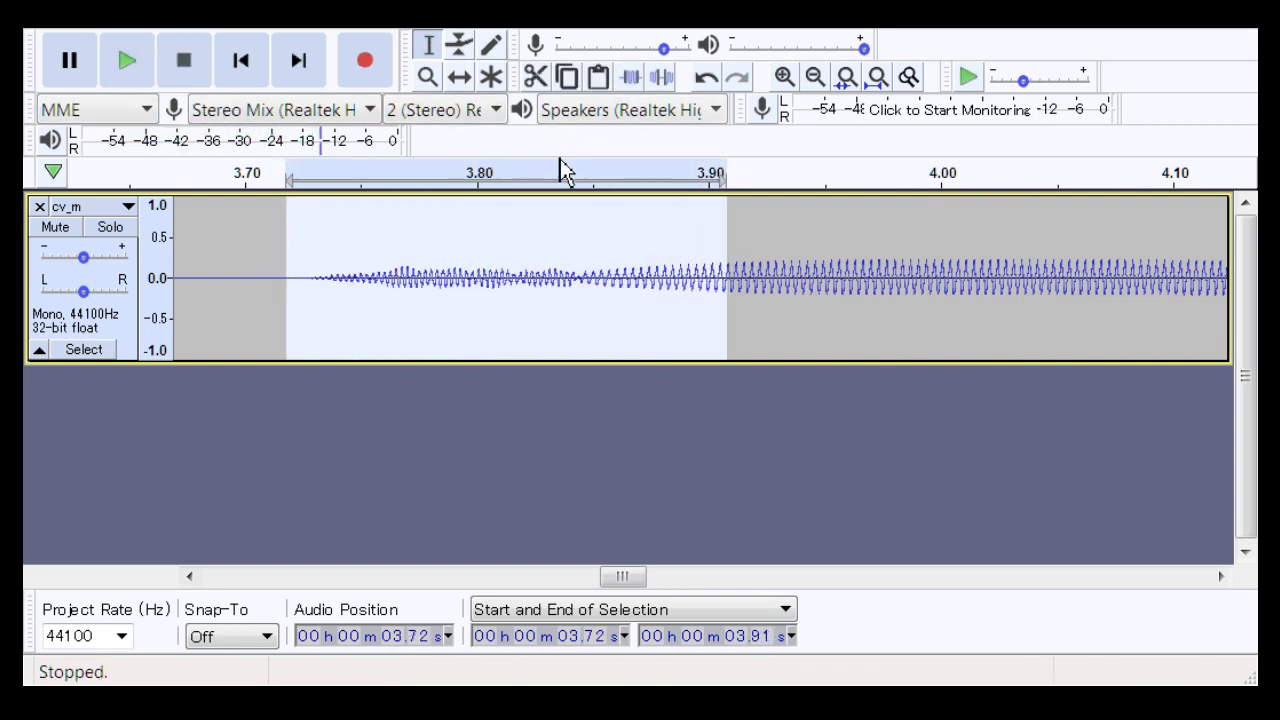
key("ctrl+z")
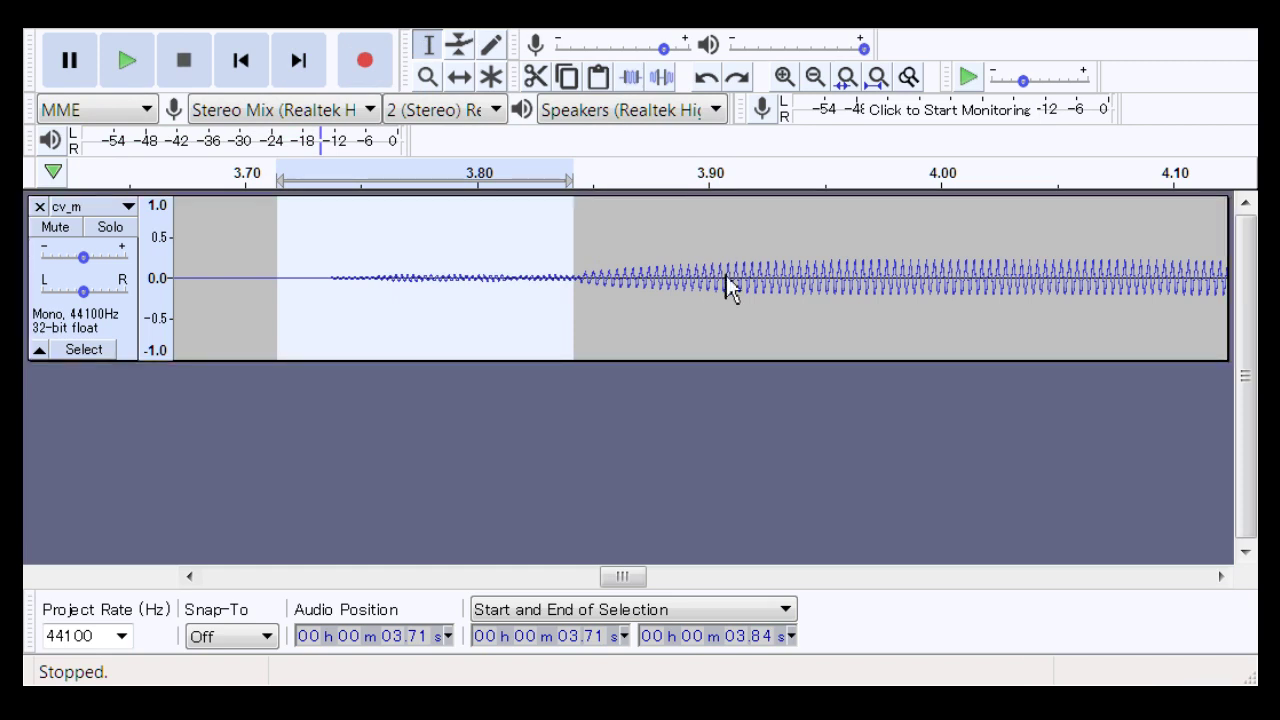
Step: Reposition the third sound's consonant with a short silent gap before the vowel at about 3.83 to 3.85 s, and play 3.70 to 3.95 s
key("ctrl+y")
left_click_drag(240, 277, 829, 314)
key("space")
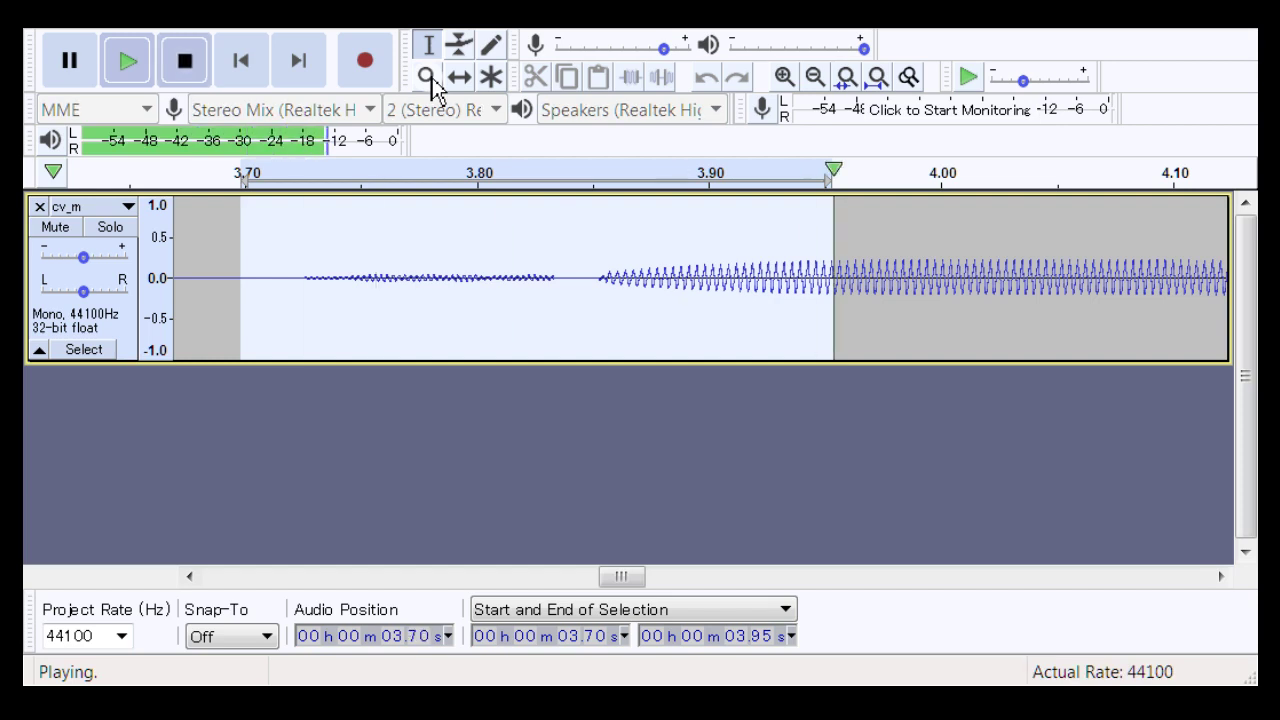
Step: Raise the third sound's consonant volume across about 3.71 to 3.85 s, and play 3.72 to 3.96 s
key("space")
left_click_drag(578, 277, 277, 277)
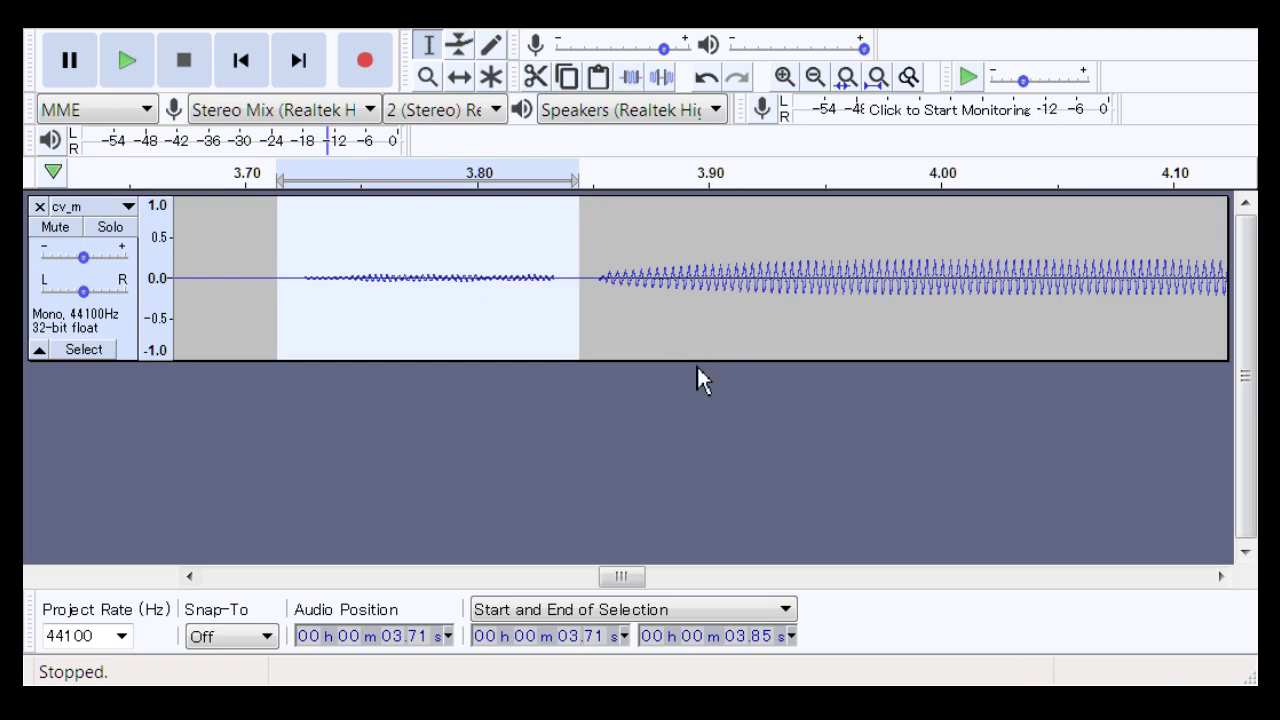
left_click_drag(284, 240, 832, 283)
key("space")
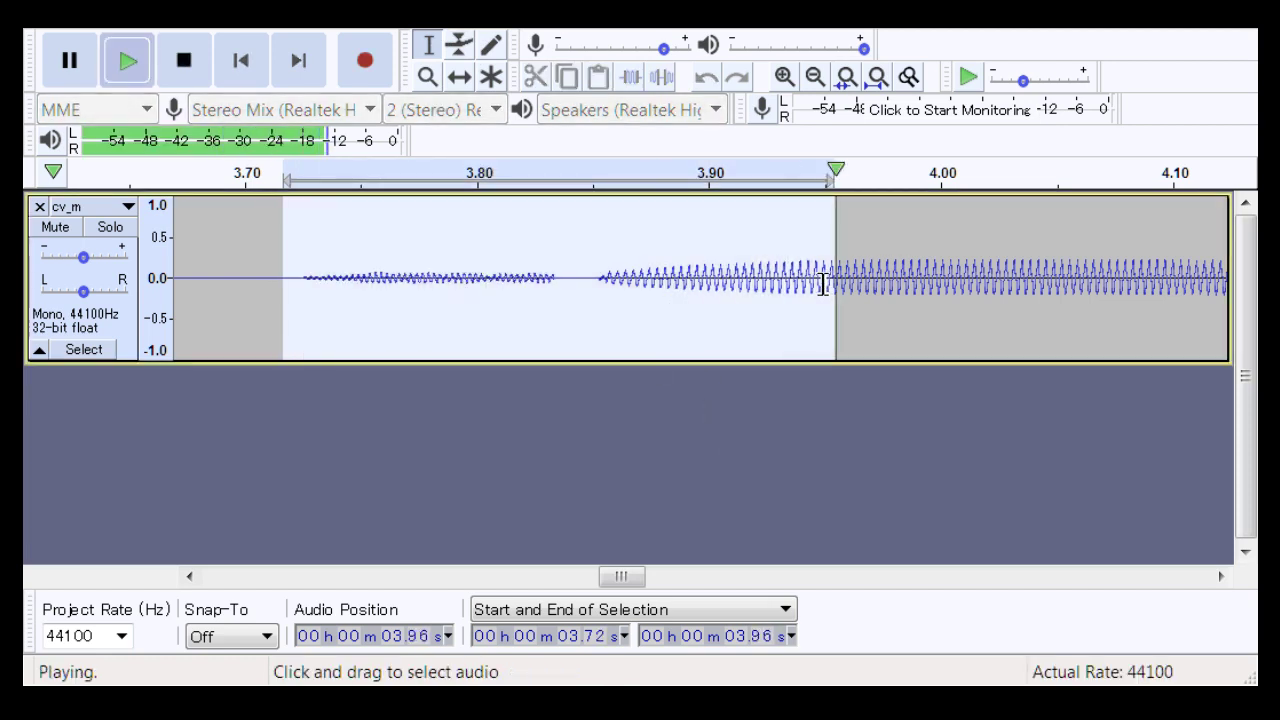
Step: Delete the gap from about 3.83 to 3.86 s between the third sound's consonant and vowel, and play 3.82 to 3.86 s
key("space")
left_click(428, 76)
left_click_drag(517, 277, 723, 277)
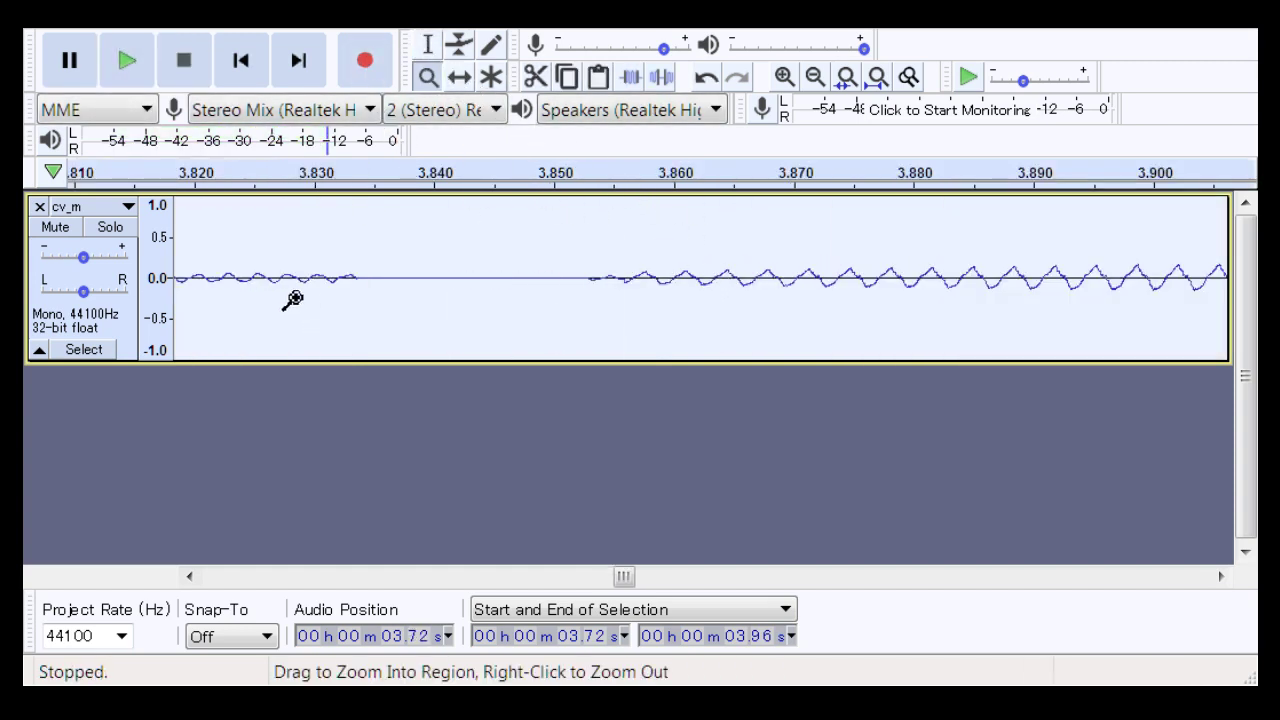
left_click(429, 46)
left_click_drag(305, 307, 626, 334)
key("Delete")
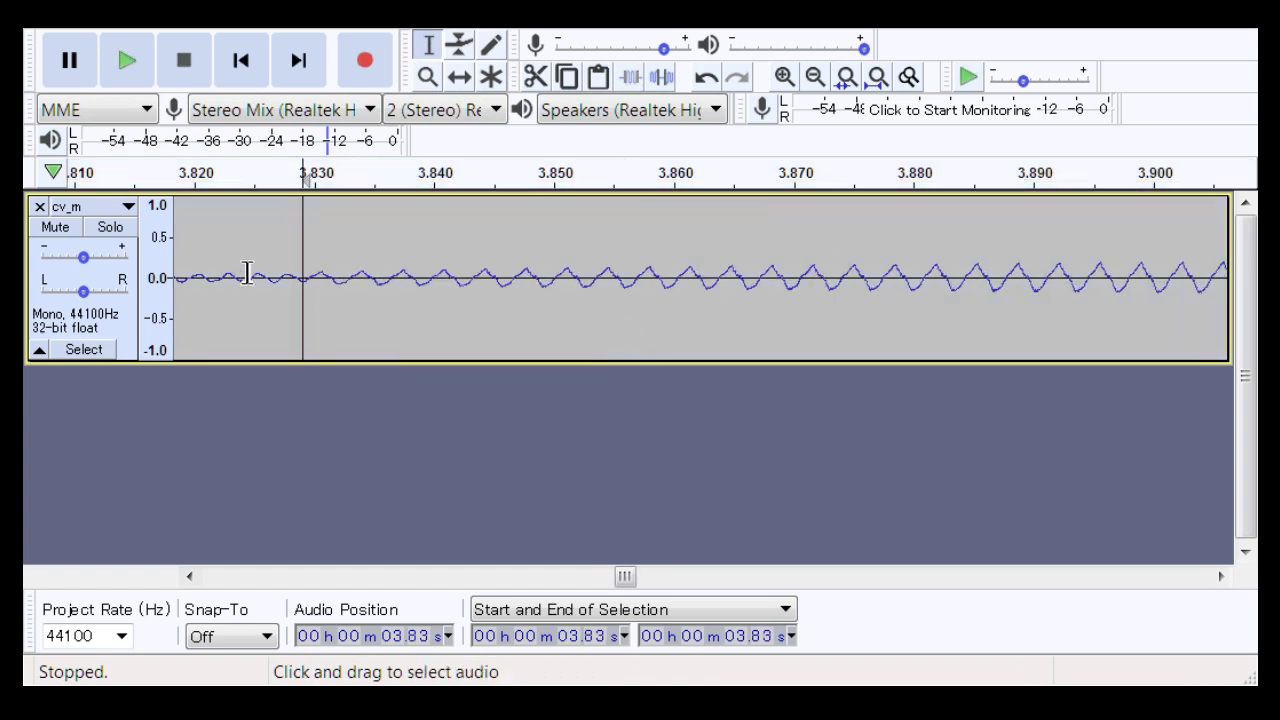
key("ctrl+z")
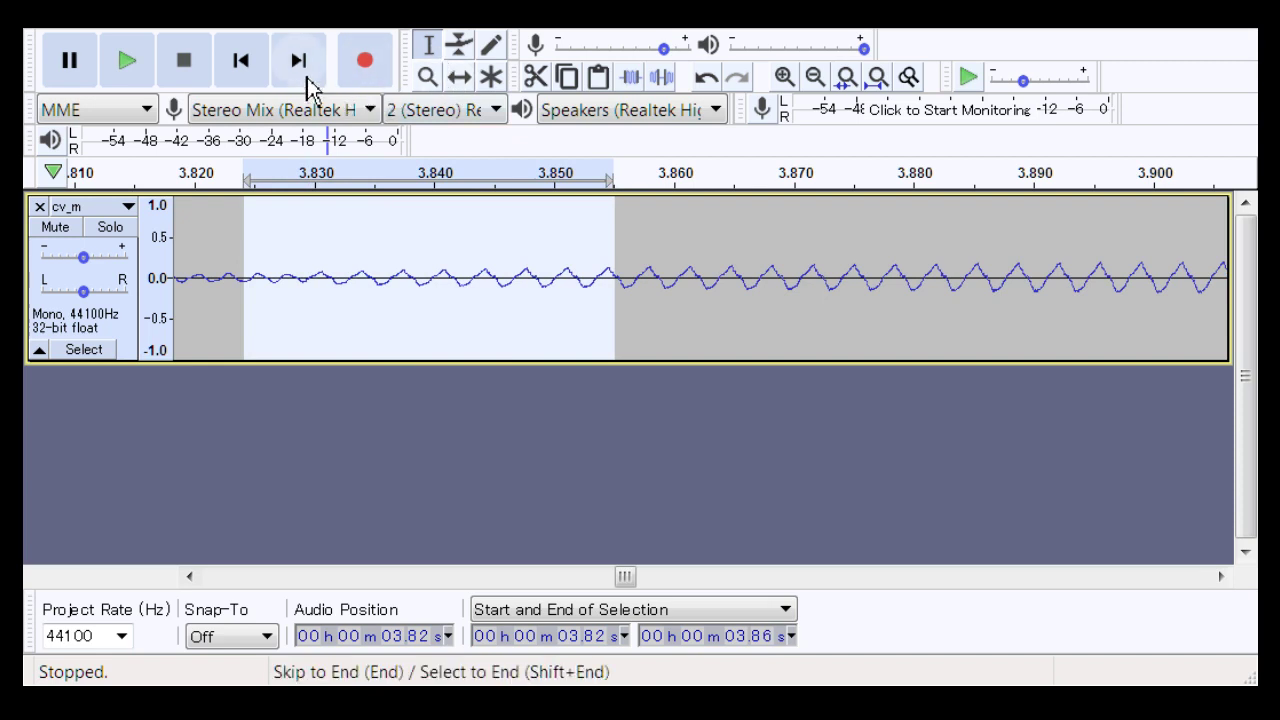
key("space")
Step: Play the whole third sound from 3.61 to 4.54 s several times to check the joined onset
left_click(427, 77)
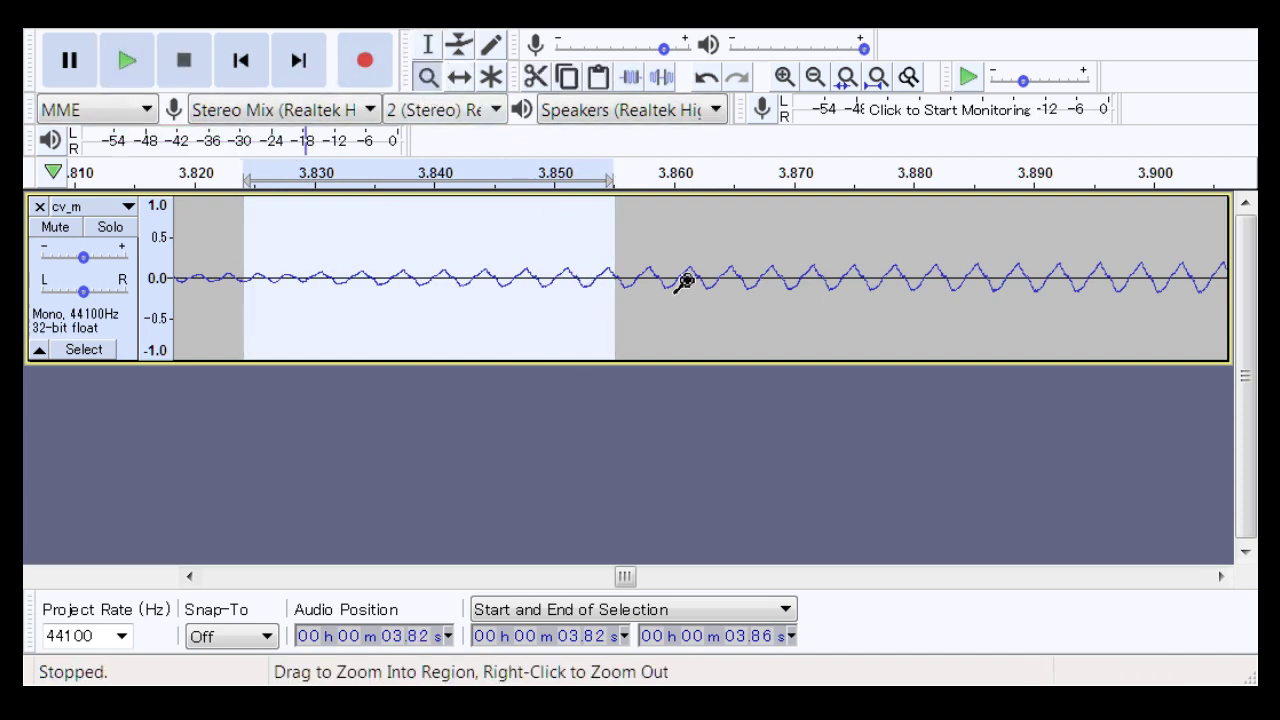
right_click(687, 284)
right_click(689, 286)
right_click(689, 288)
right_click(689, 289)
right_click(689, 289)
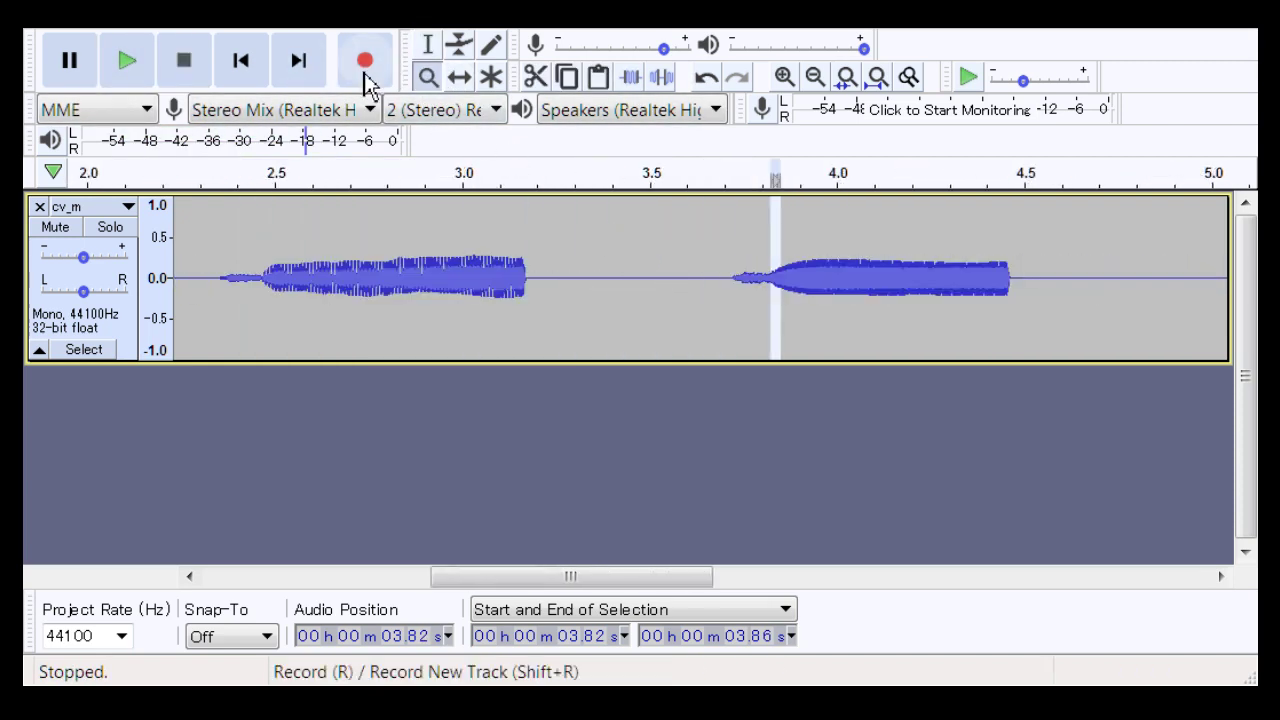
left_click(427, 46)
left_click_drag(690, 290, 1035, 268)
key("space")
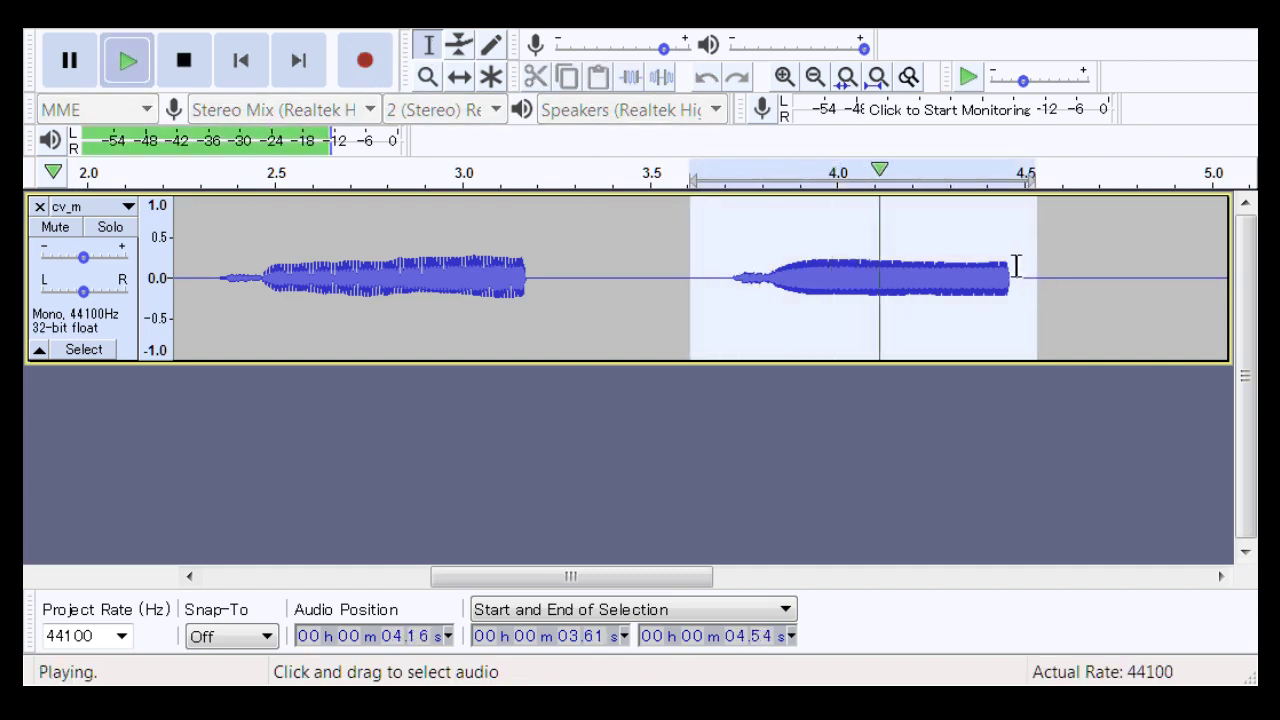
key("space")
key("space")
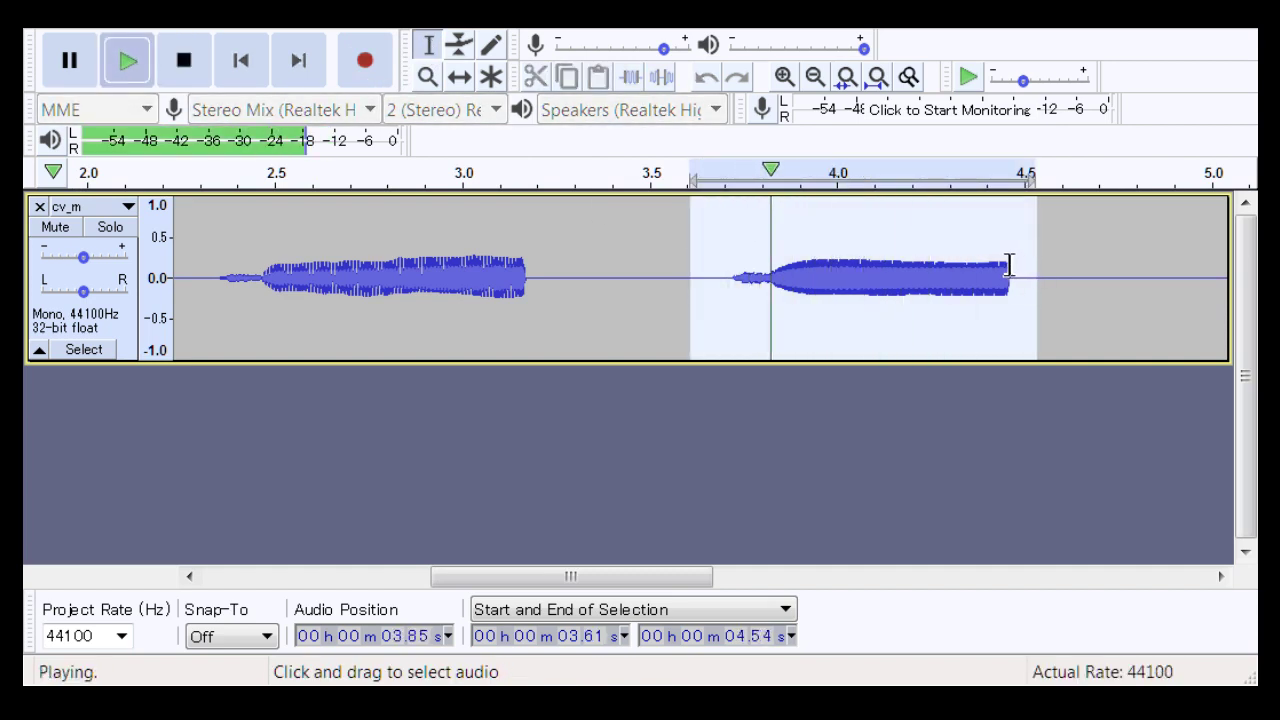
key("space")
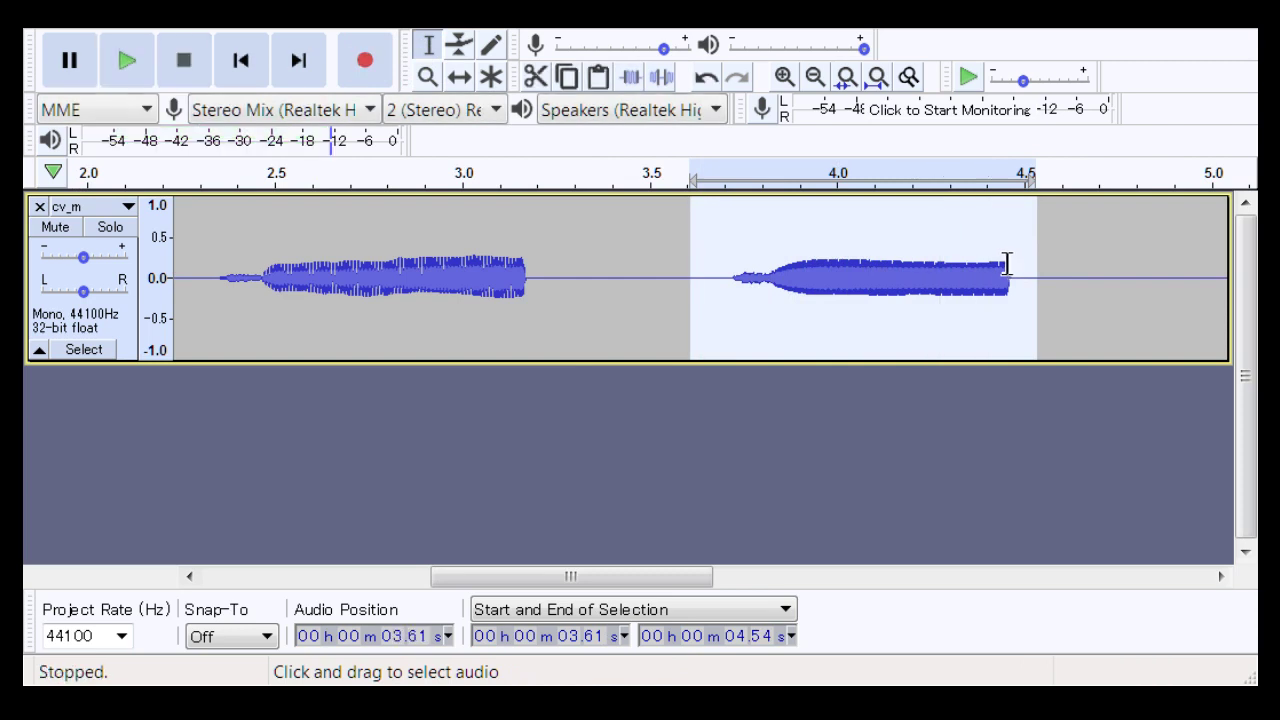
key("space")
Step: Compare the consonant onsets of the first four cv_m sounds, looking closely at the fourth and third
left_click_drag(689, 577, 571, 571)
left_click(428, 76)
right_click(552, 277)
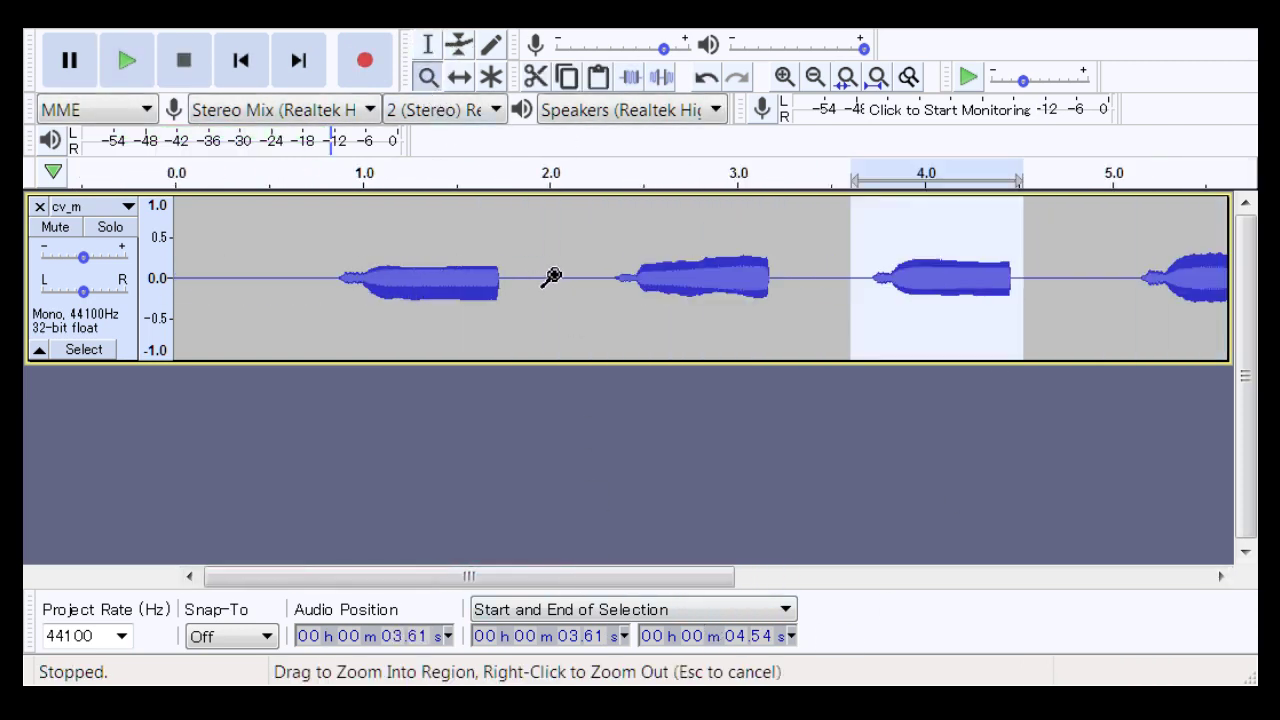
right_click(506, 257)
left_click(437, 260)
left_click(437, 258)
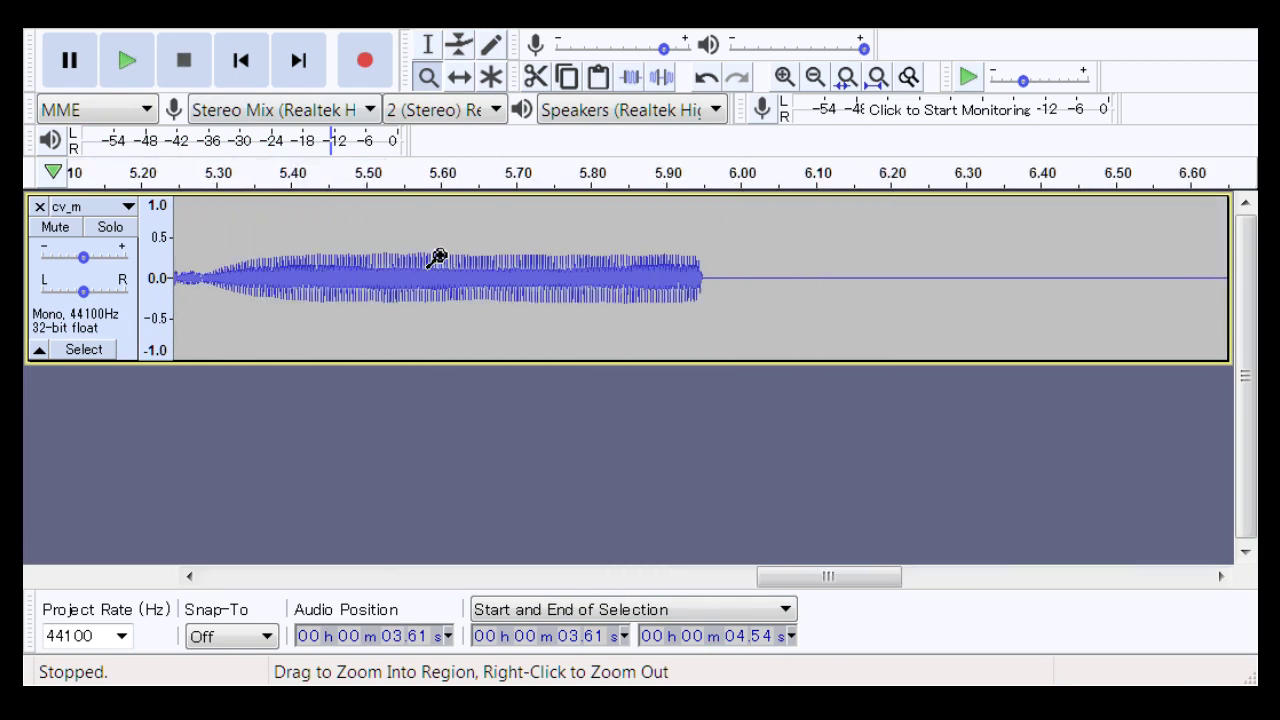
left_click_drag(786, 580, 734, 590)
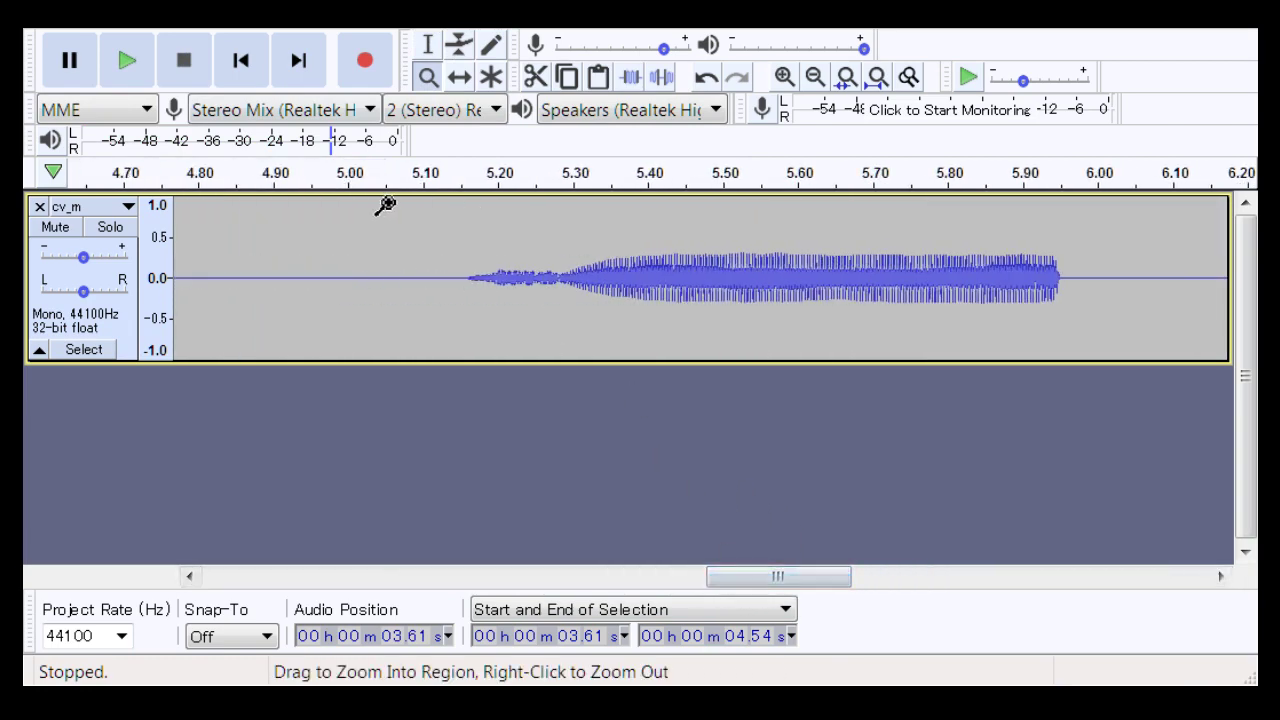
left_click(386, 205)
key("space")
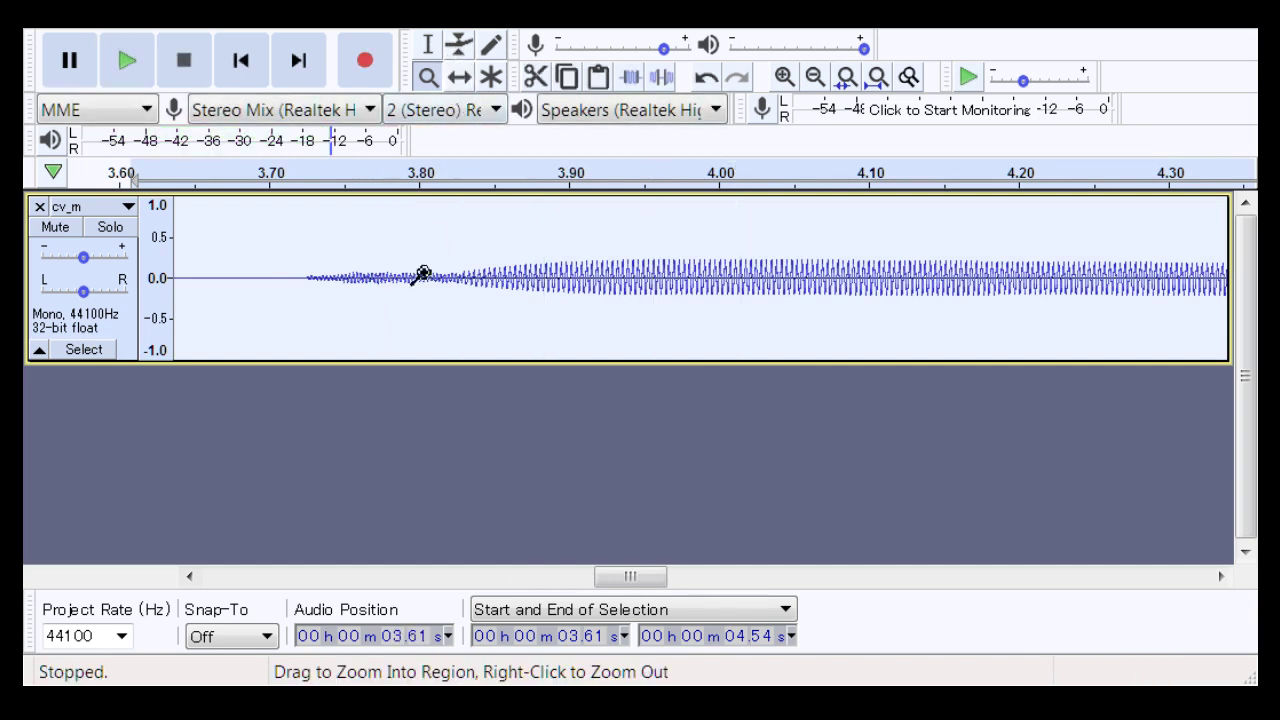
Step: Copy the third sound from 3.72 to 4.48 s into a new mono audio track at the same start time
left_click(428, 45)
left_click_drag(297, 280, 1024, 333)
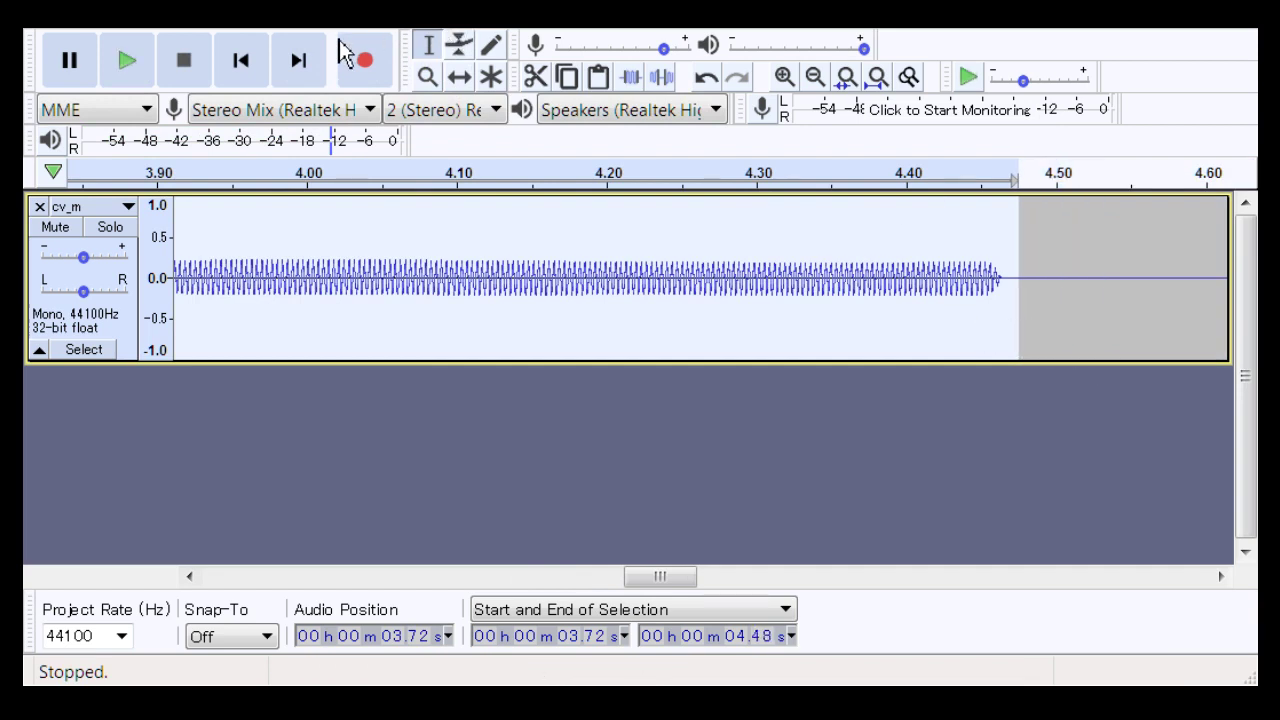
left_click(57, 60)
key("ctrl+shift+n")
left_click_drag(655, 576, 612, 580)
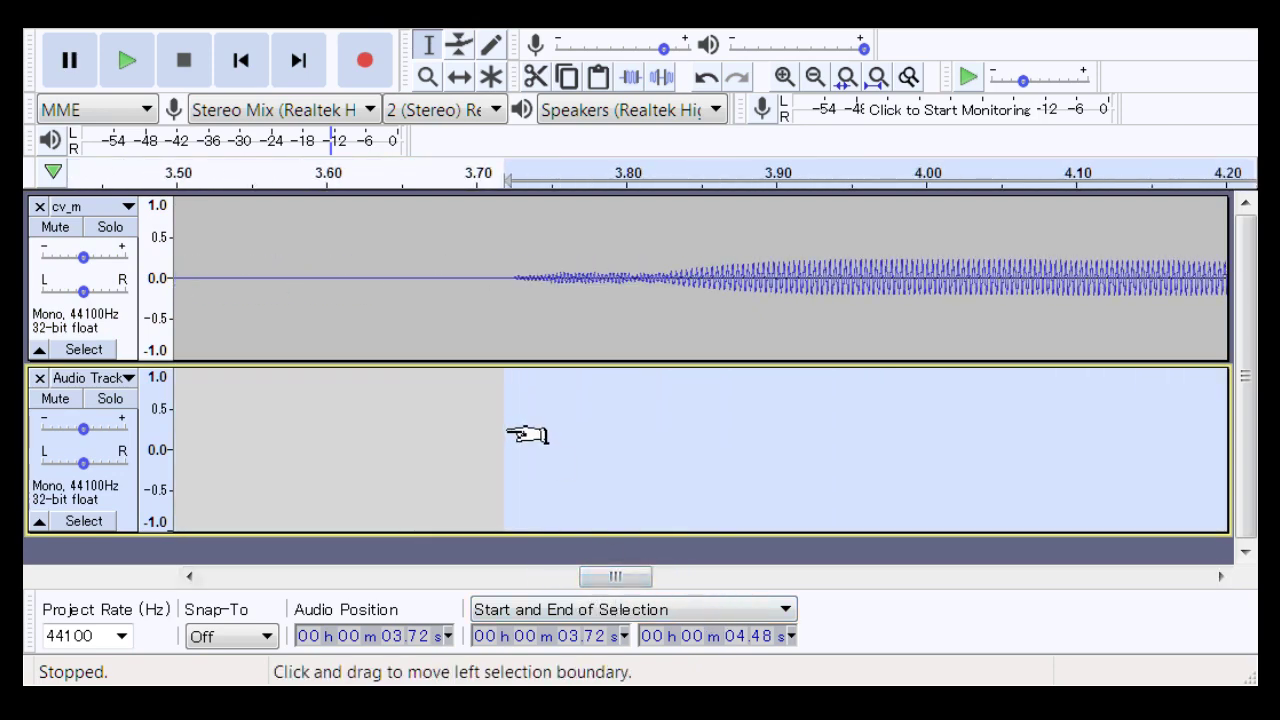
left_click(508, 434)
key("ctrl+v")
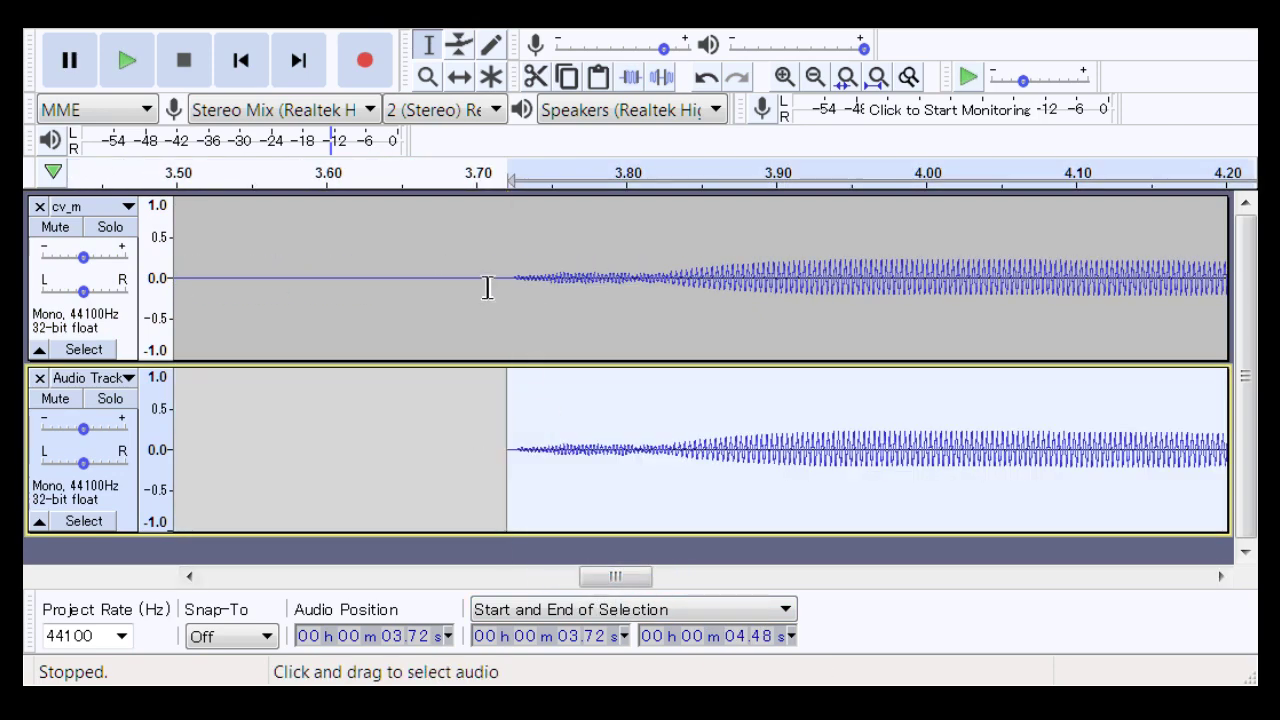
Step: Silence the original third sound in the cv_m track from 3.71 to 4.50 s
mouse_move(446, 287)
left_mouse_down()
mouse_move(1168, 409)
mouse_move(1148, 277)
mouse_move(1151, 380)
mouse_move(1127, 240)
left_mouse_up()
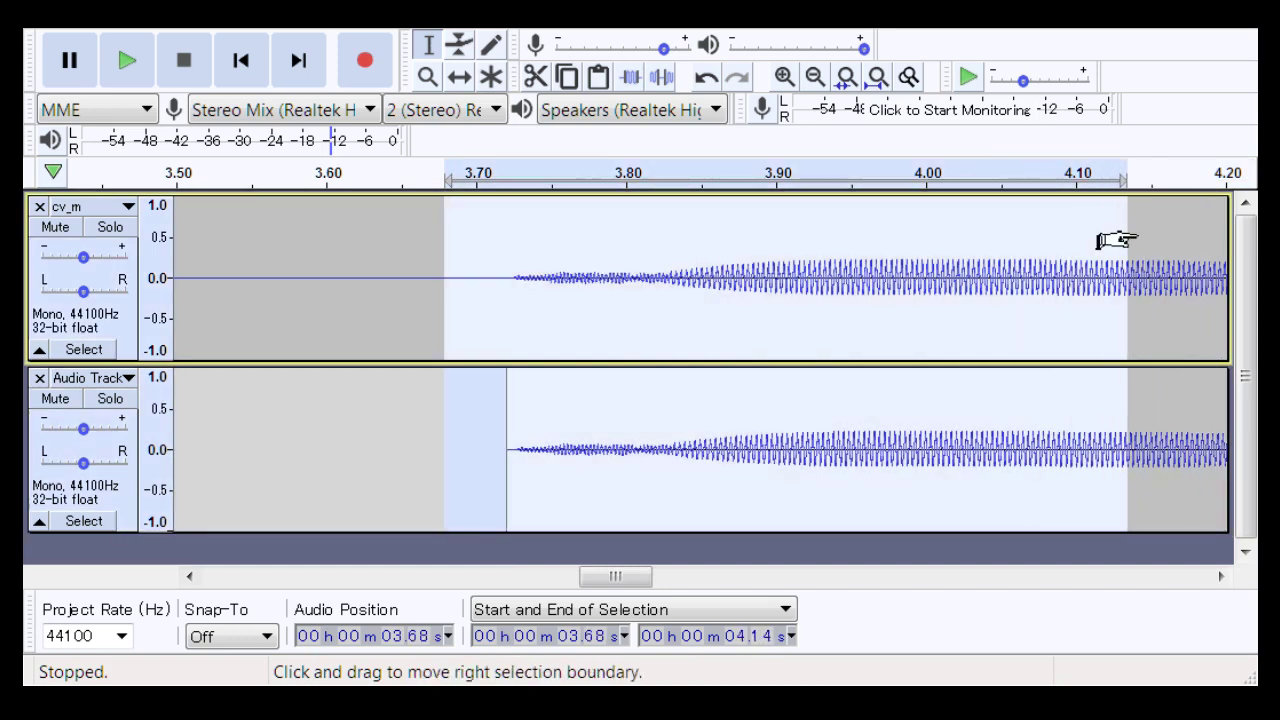
left_click(605, 274)
left_click_drag(493, 274, 1060, 294)
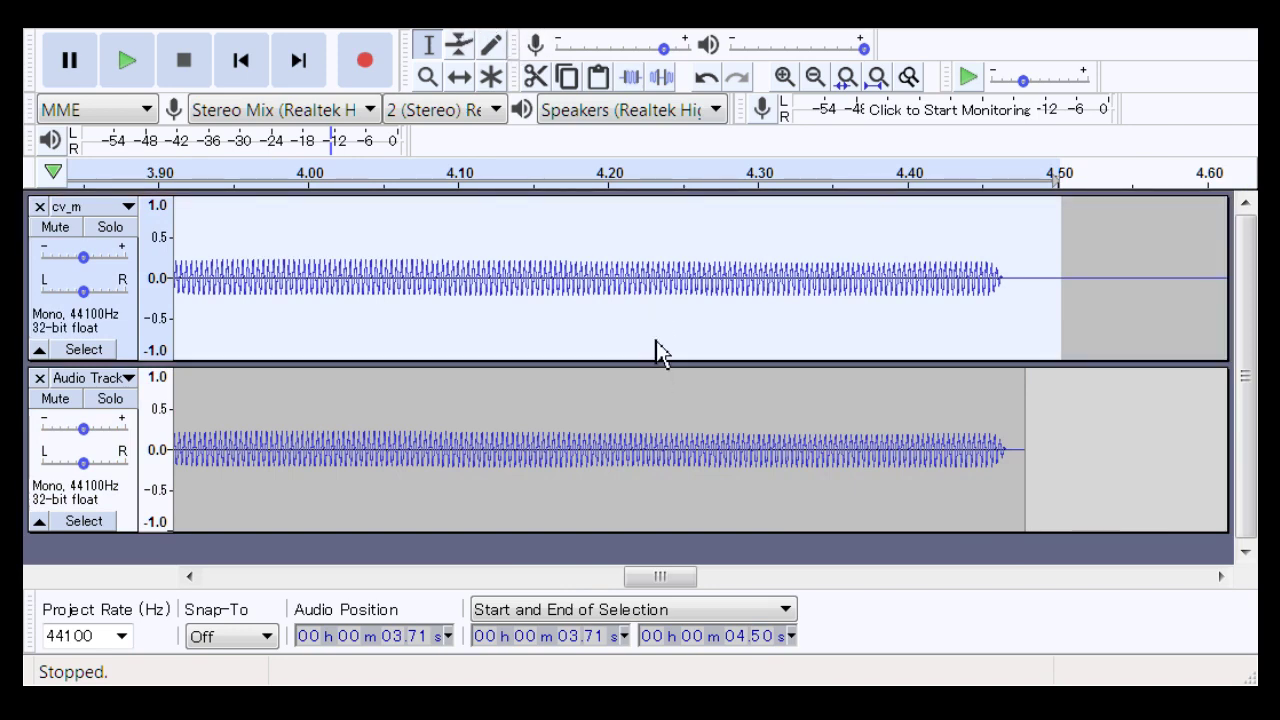
key("ctrl+l")
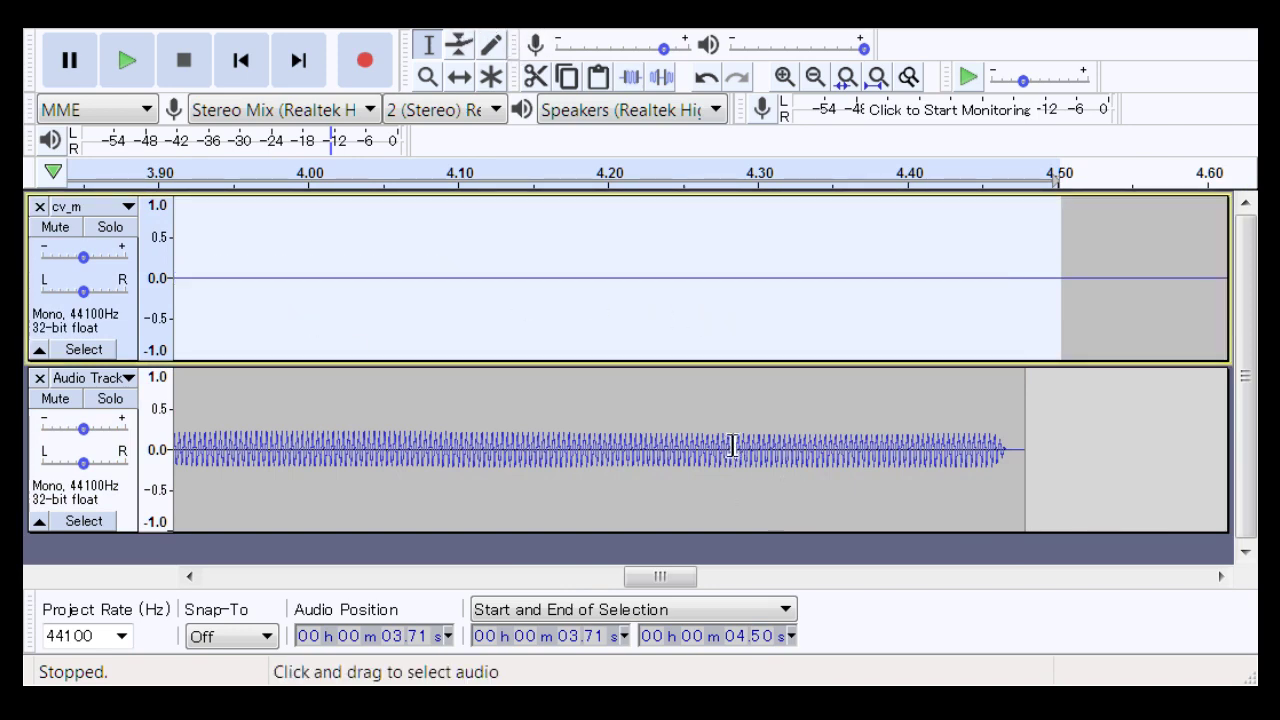
Step: Shape the copied sound's amplitude envelope with points at about 3.83, 3.86 and 3.94 s, boosting the consonant and dipping the vowel's start
left_click_drag(668, 577, 619, 578)
left_click(135, 510)
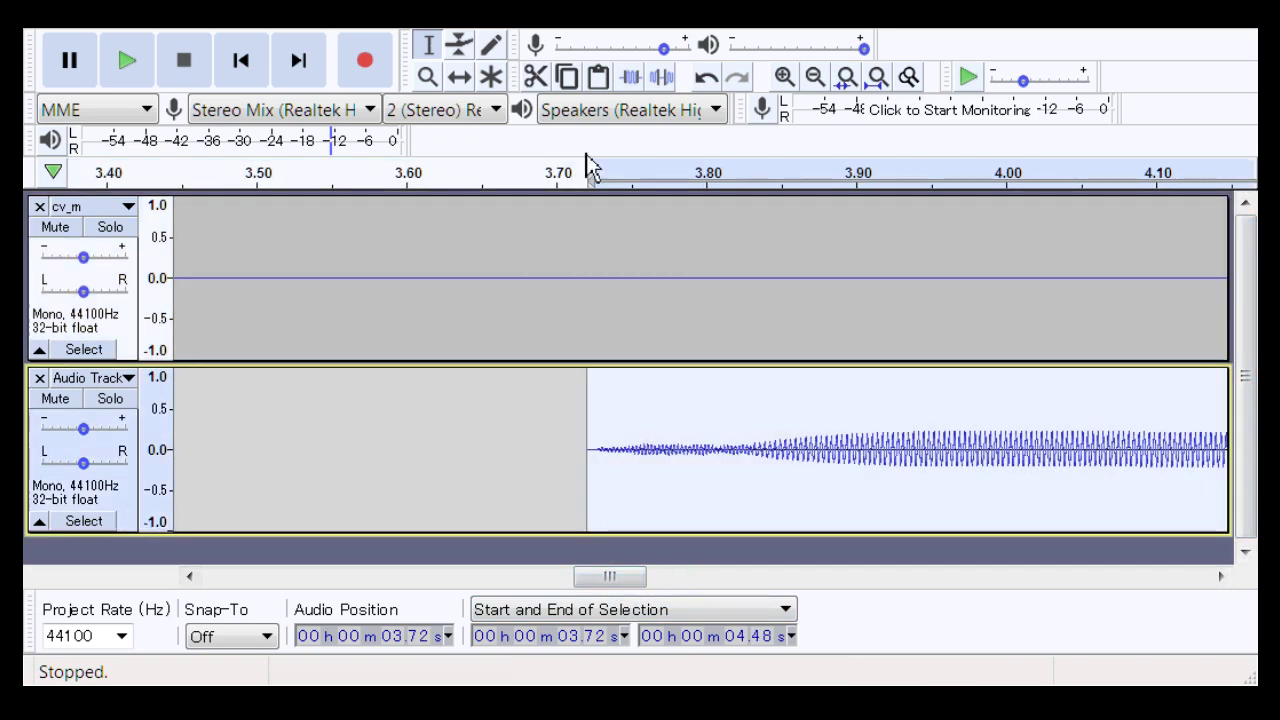
left_click(459, 46)
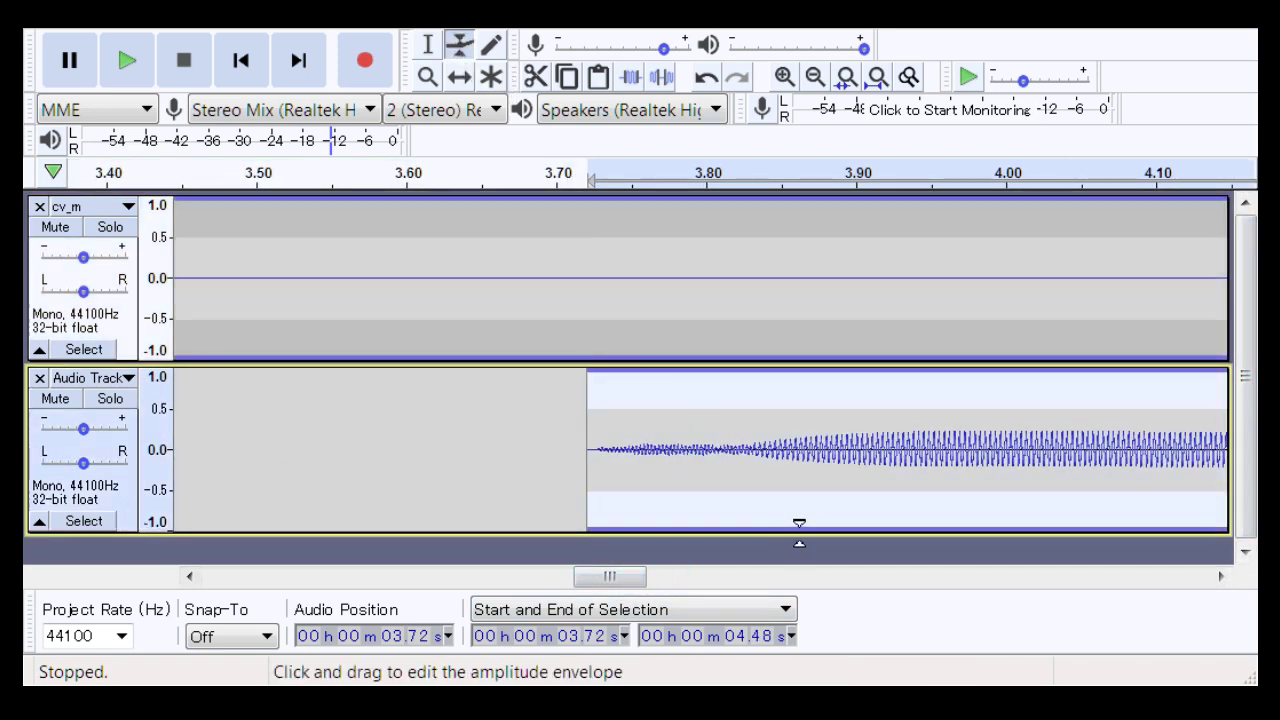
left_click_drag(797, 524, 797, 548)
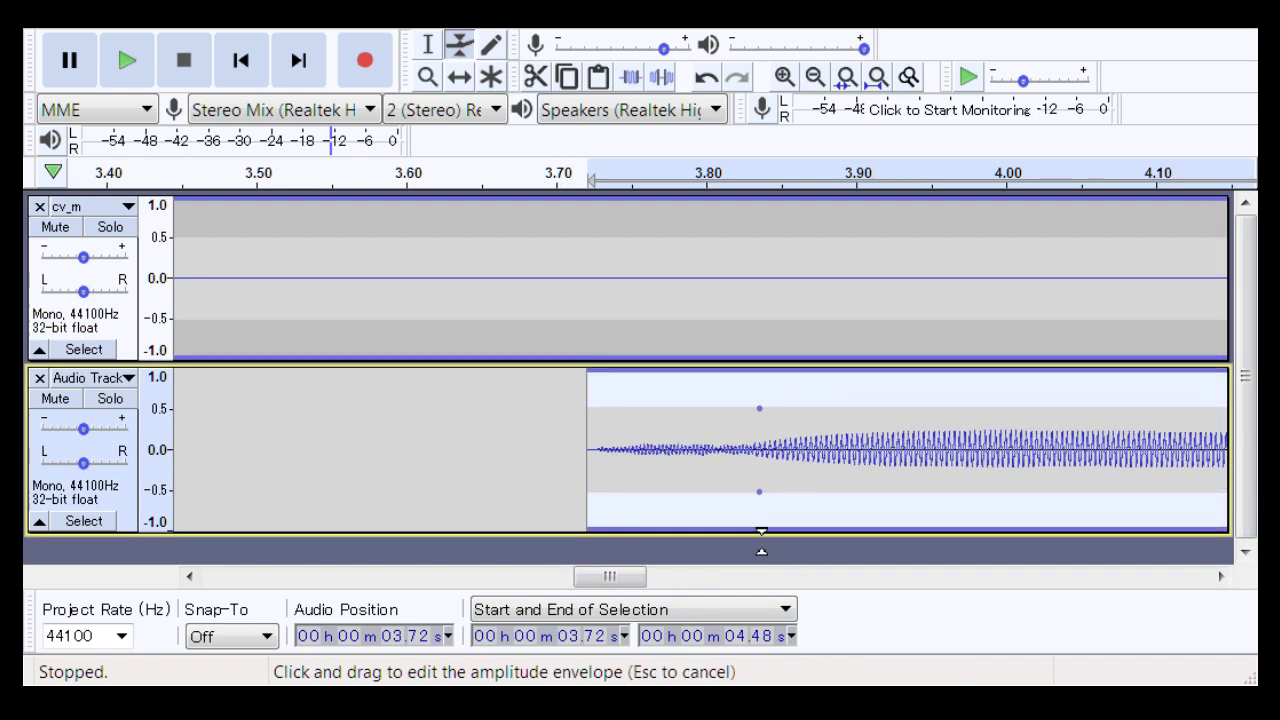
left_click_drag(799, 526, 758, 509)
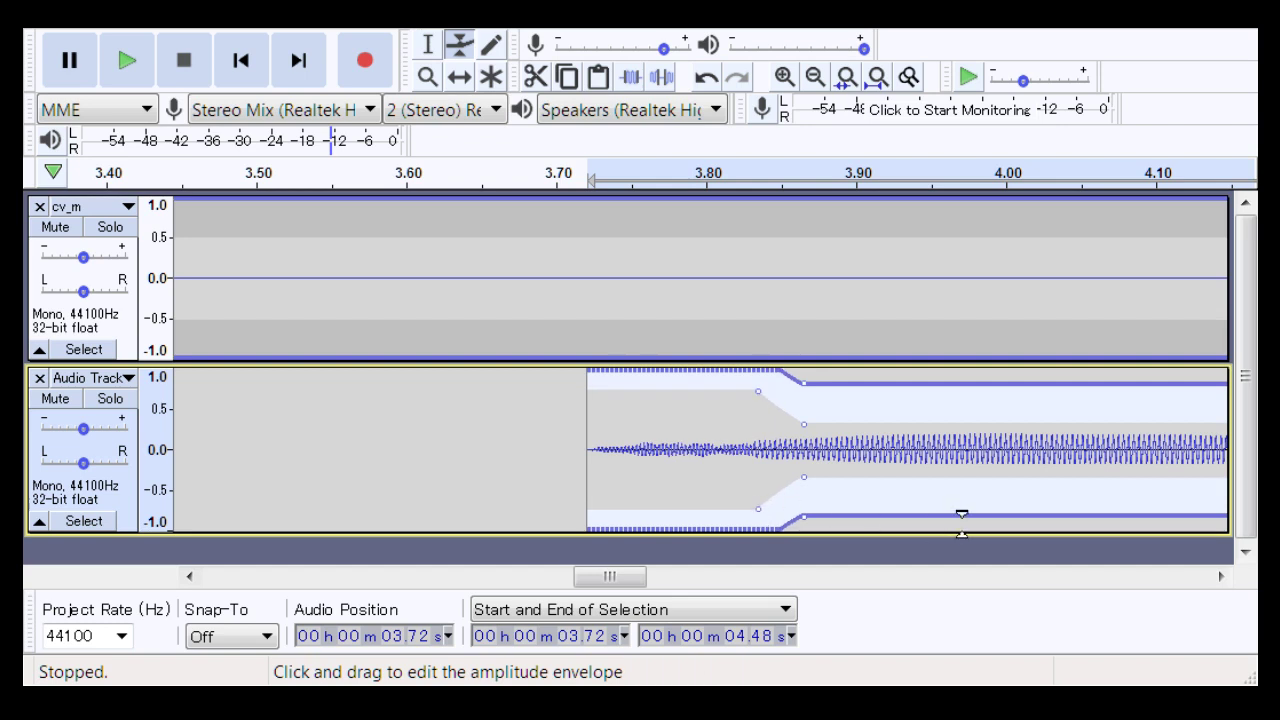
left_click_drag(962, 518, 911, 538)
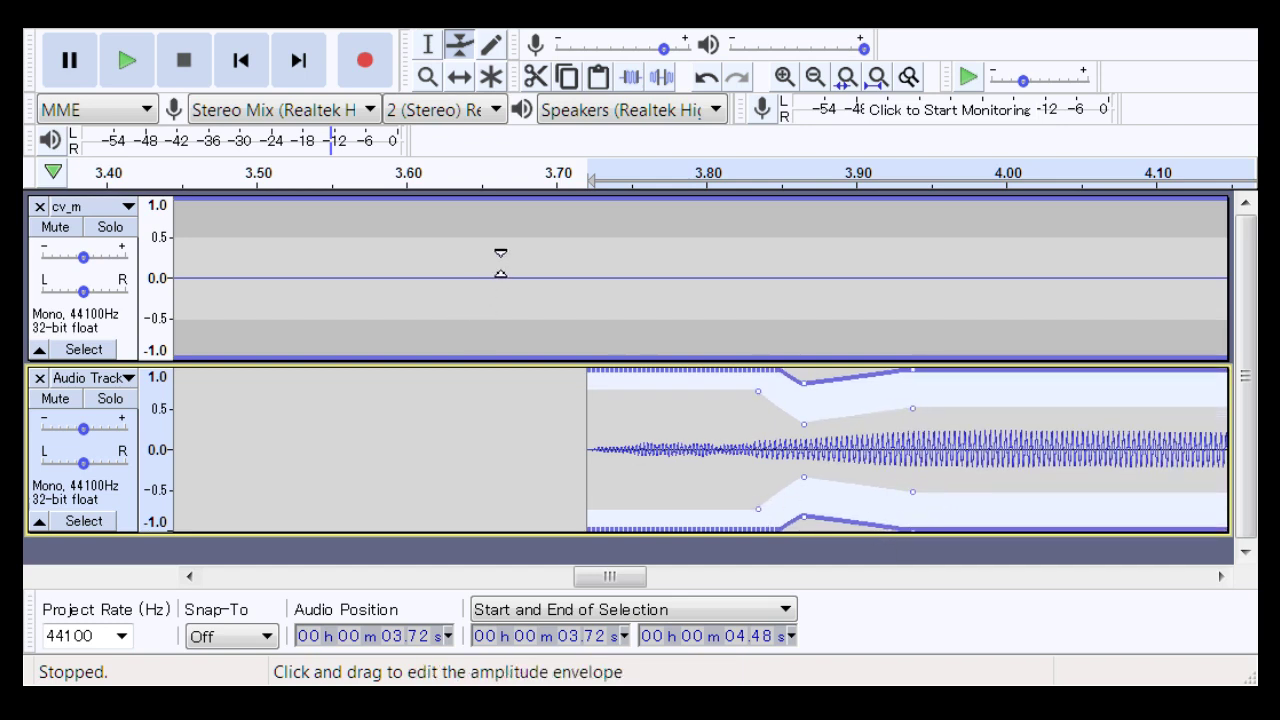
Step: Play both tracks from 3.68 s several times to check the third sound's reshaped onset
left_click(428, 50)
left_click(527, 260)
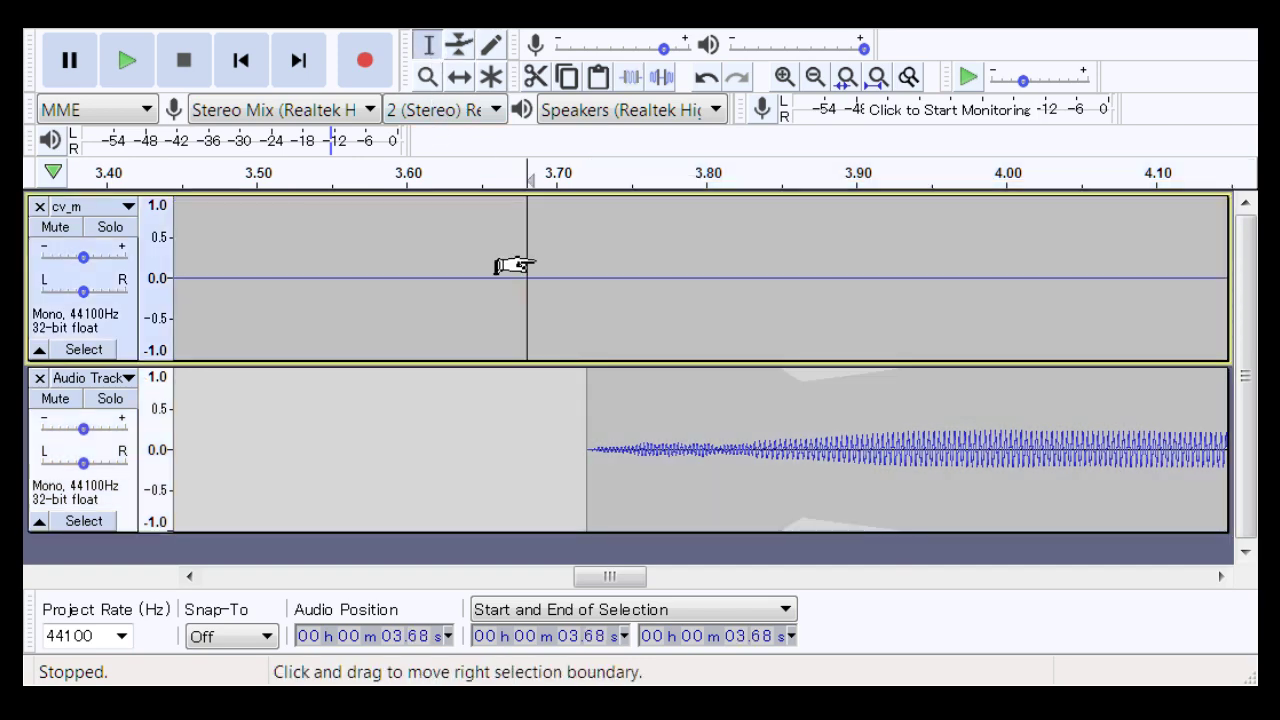
key("space")
key("space")
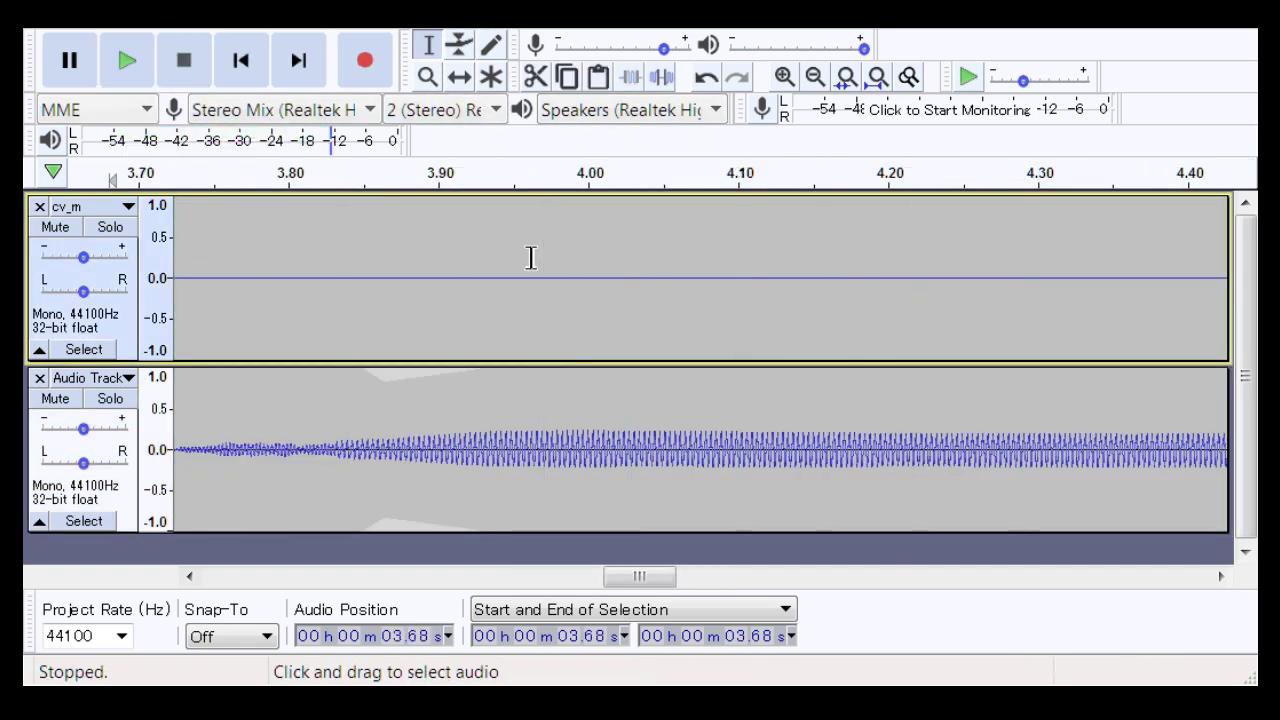
key("space")
key("space")
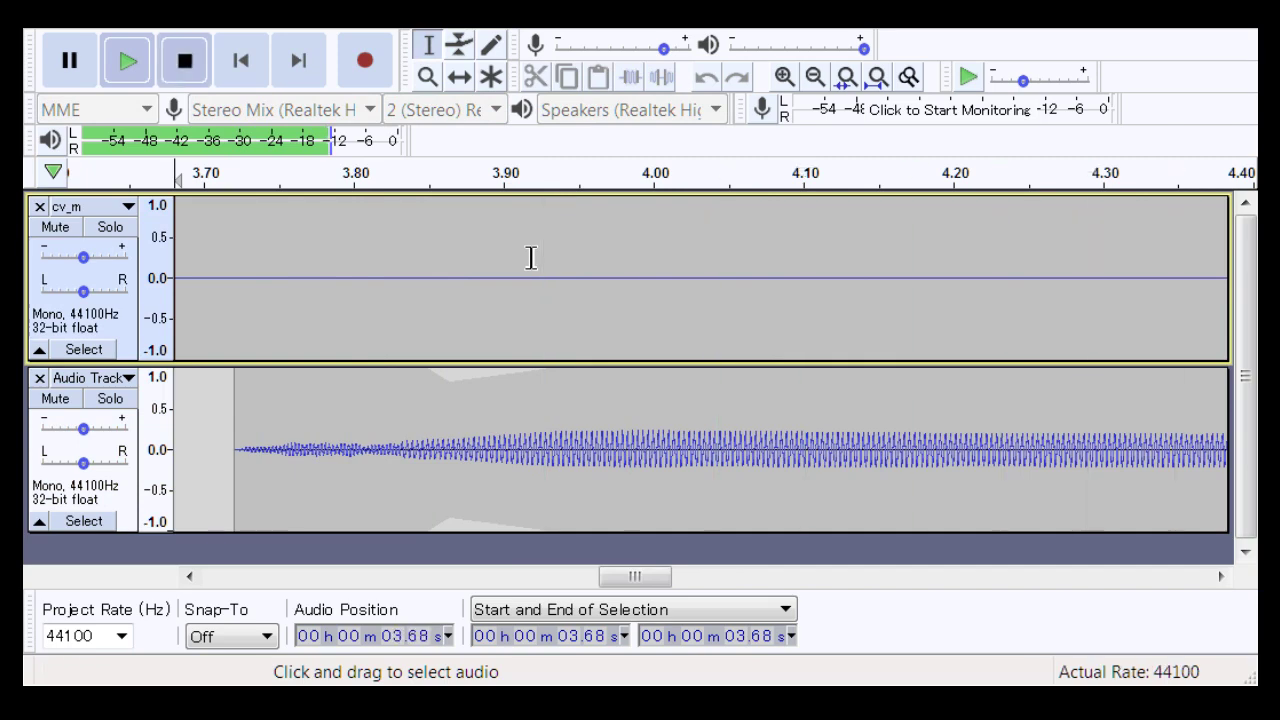
key("space")
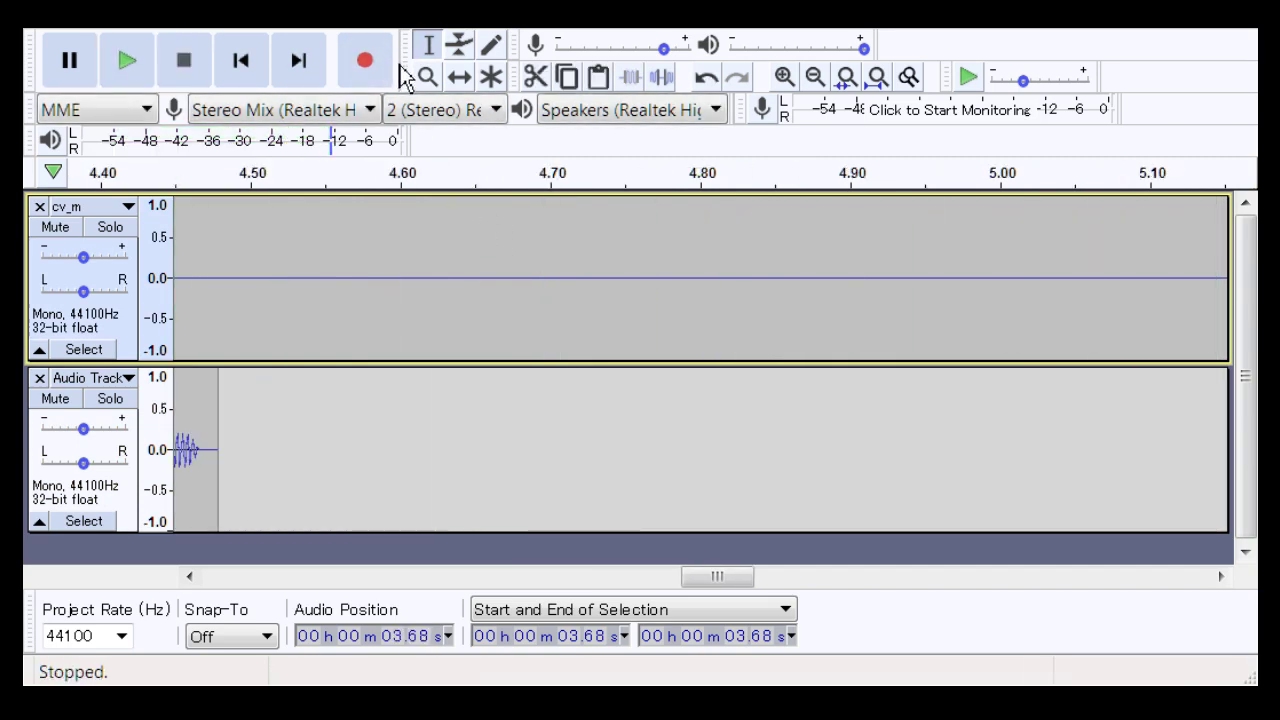
Step: Close the copied audio track and the cv_m track
key("F4")
right_click(491, 309)
right_click(497, 311)
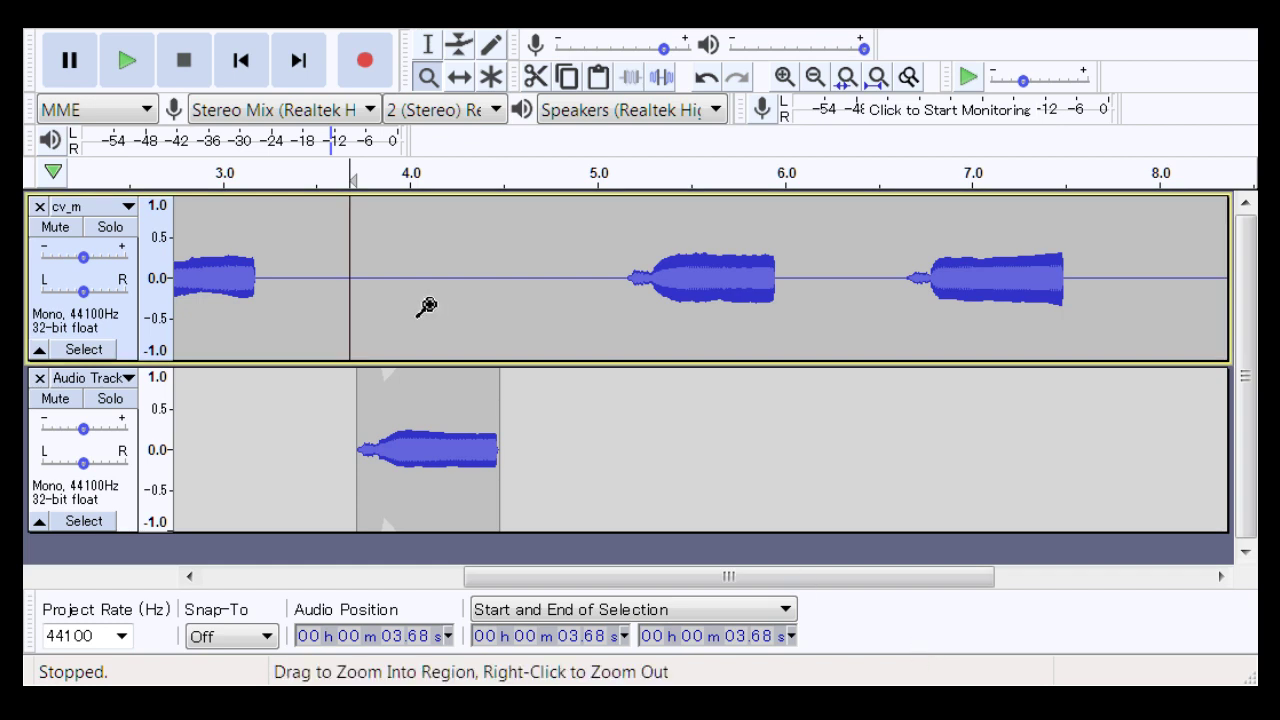
left_click(39, 378)
left_click(45, 210)
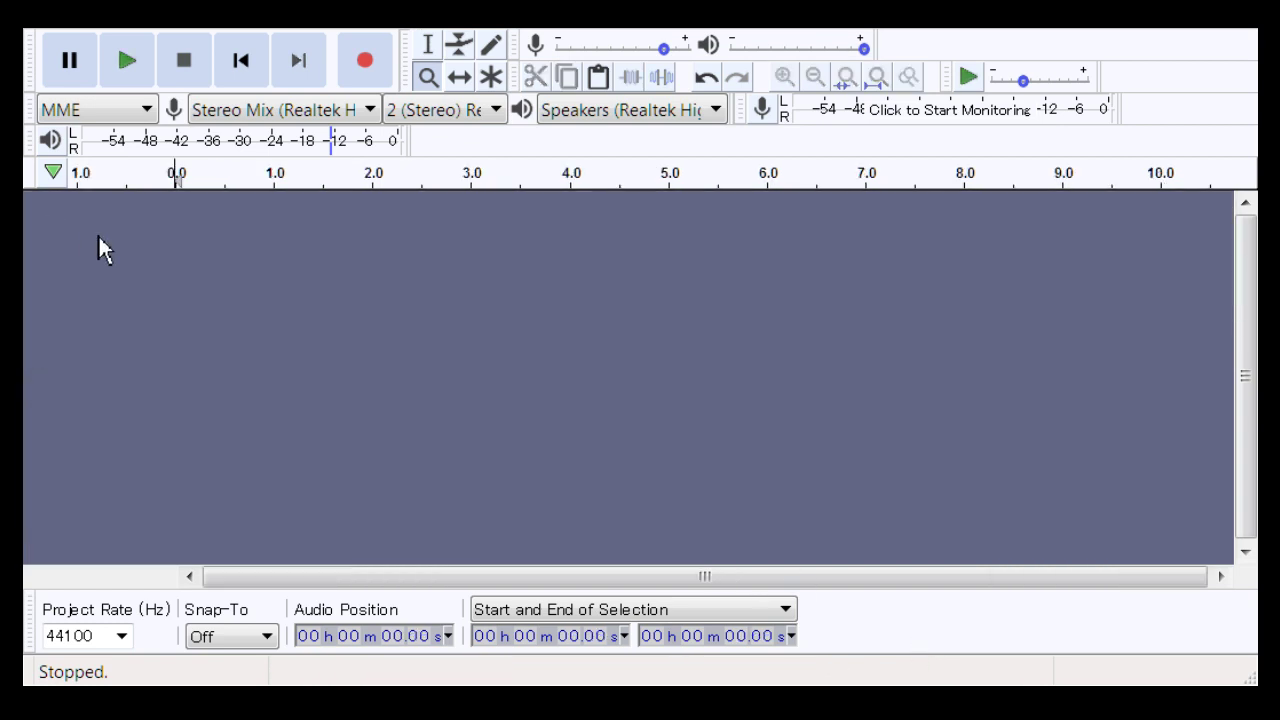